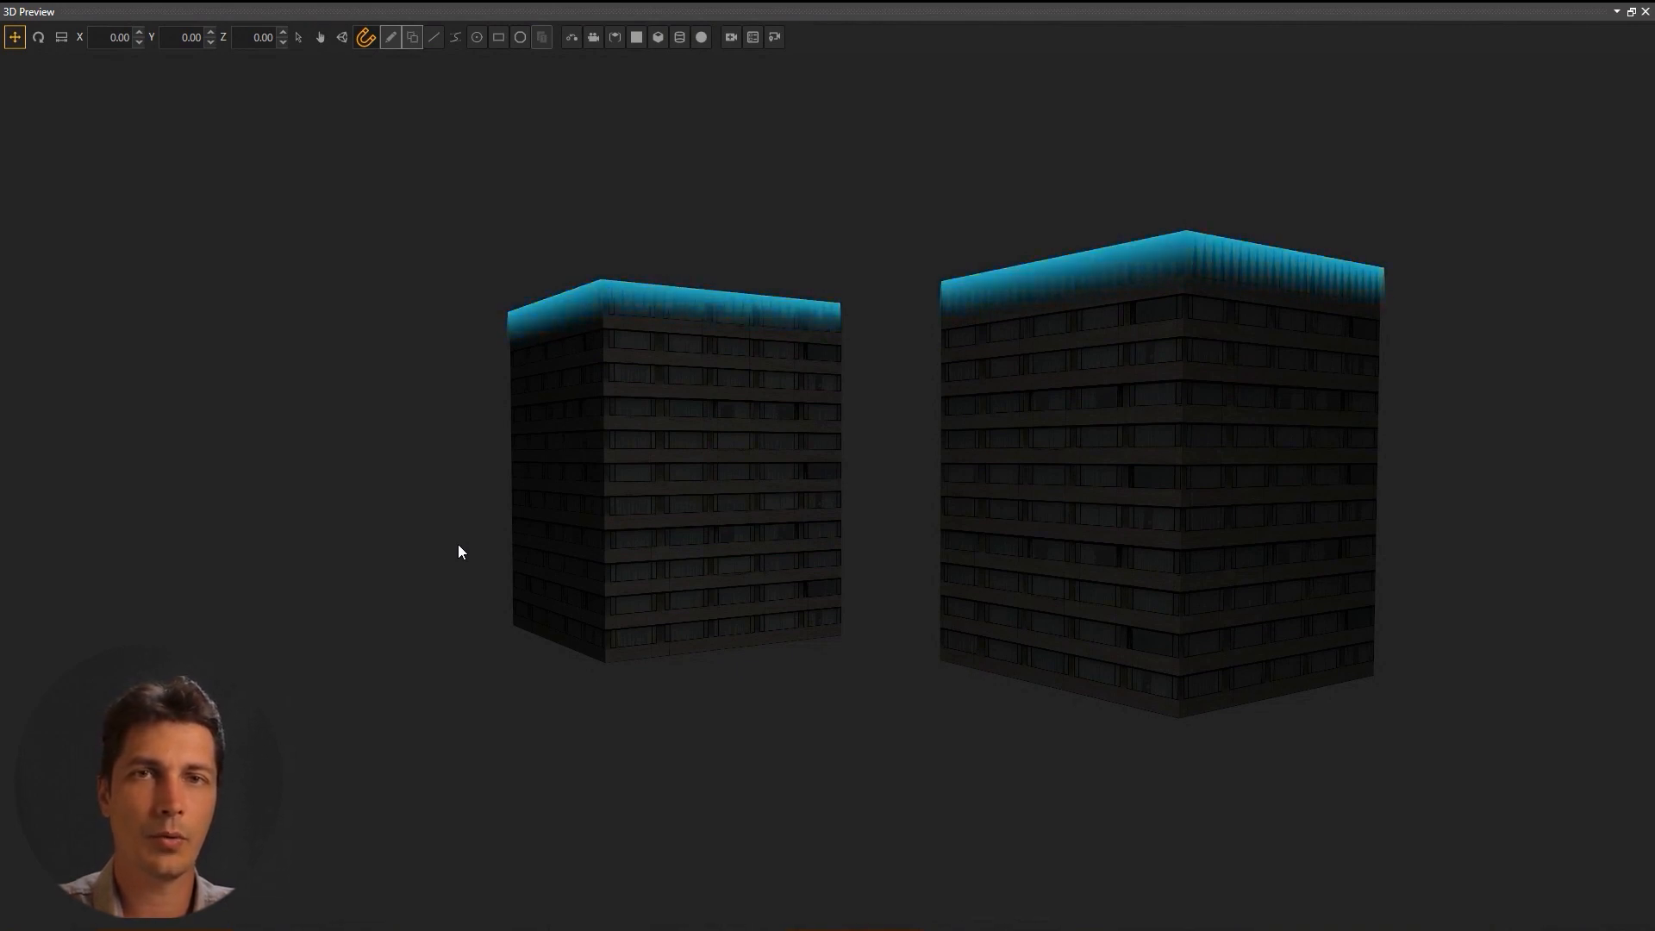
Orbit around the two lit buildings, then dismiss the red screen annotation.
{"action": "left_click_drag", "start_coordinate": [454, 545], "coordinate": [953, 427]}
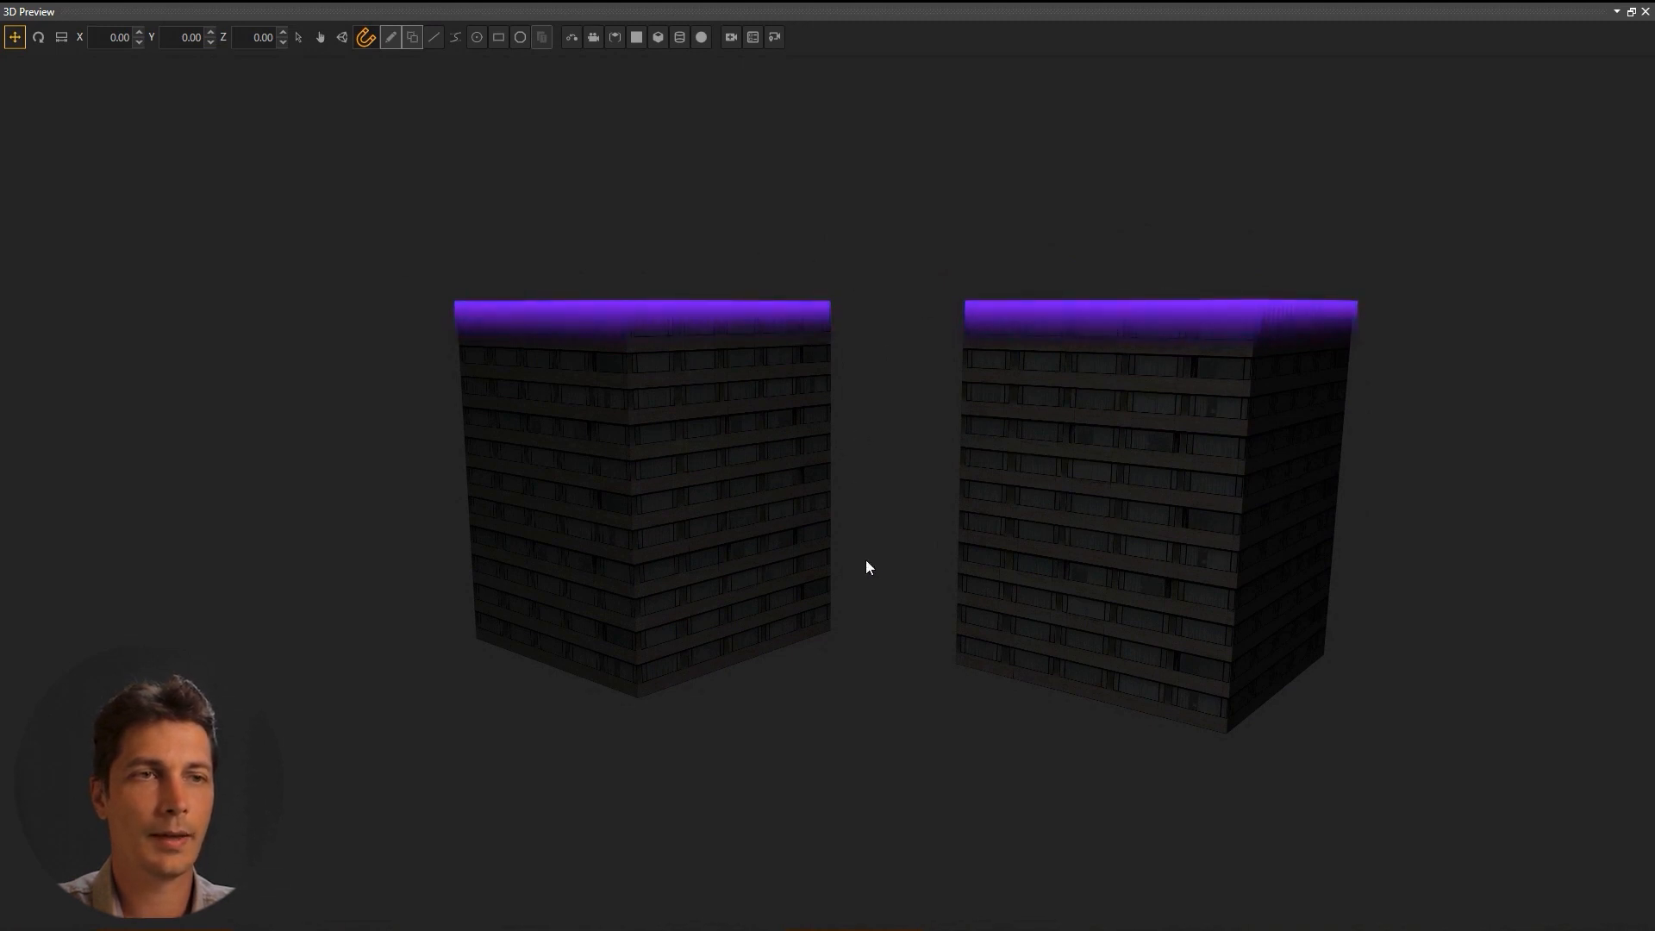
{"action": "left_click_drag", "start_coordinate": [1021, 638], "coordinate": [1005, 629]}
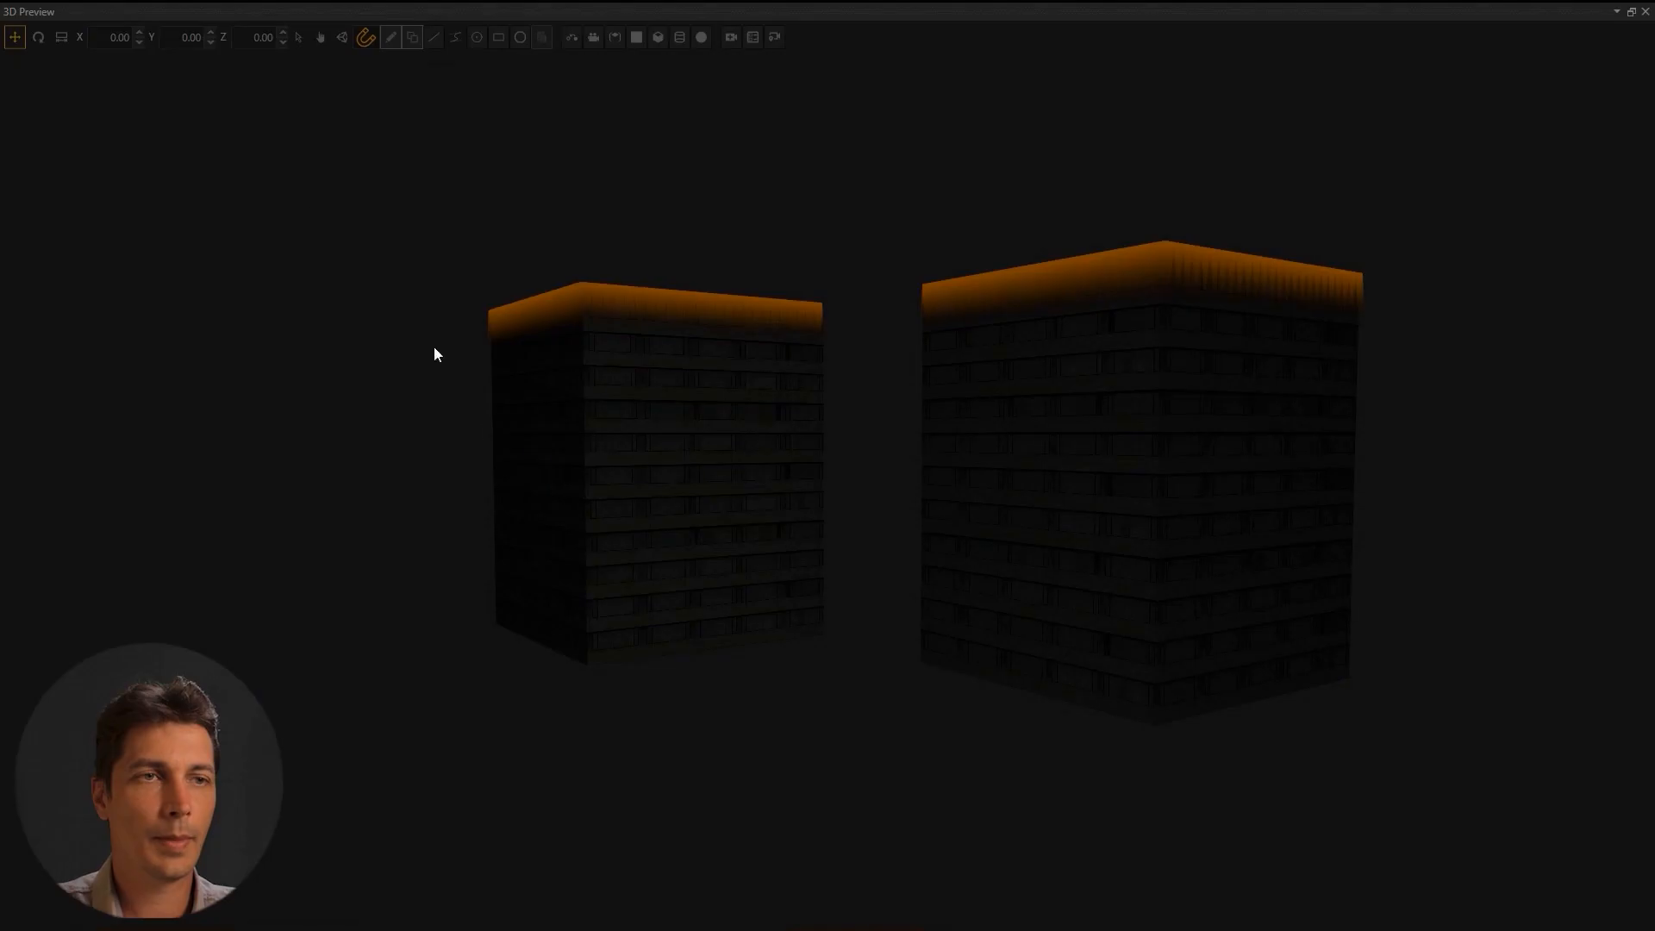
{"action": "left_click_drag", "start_coordinate": [302, 86], "coordinate": [1501, 826]}
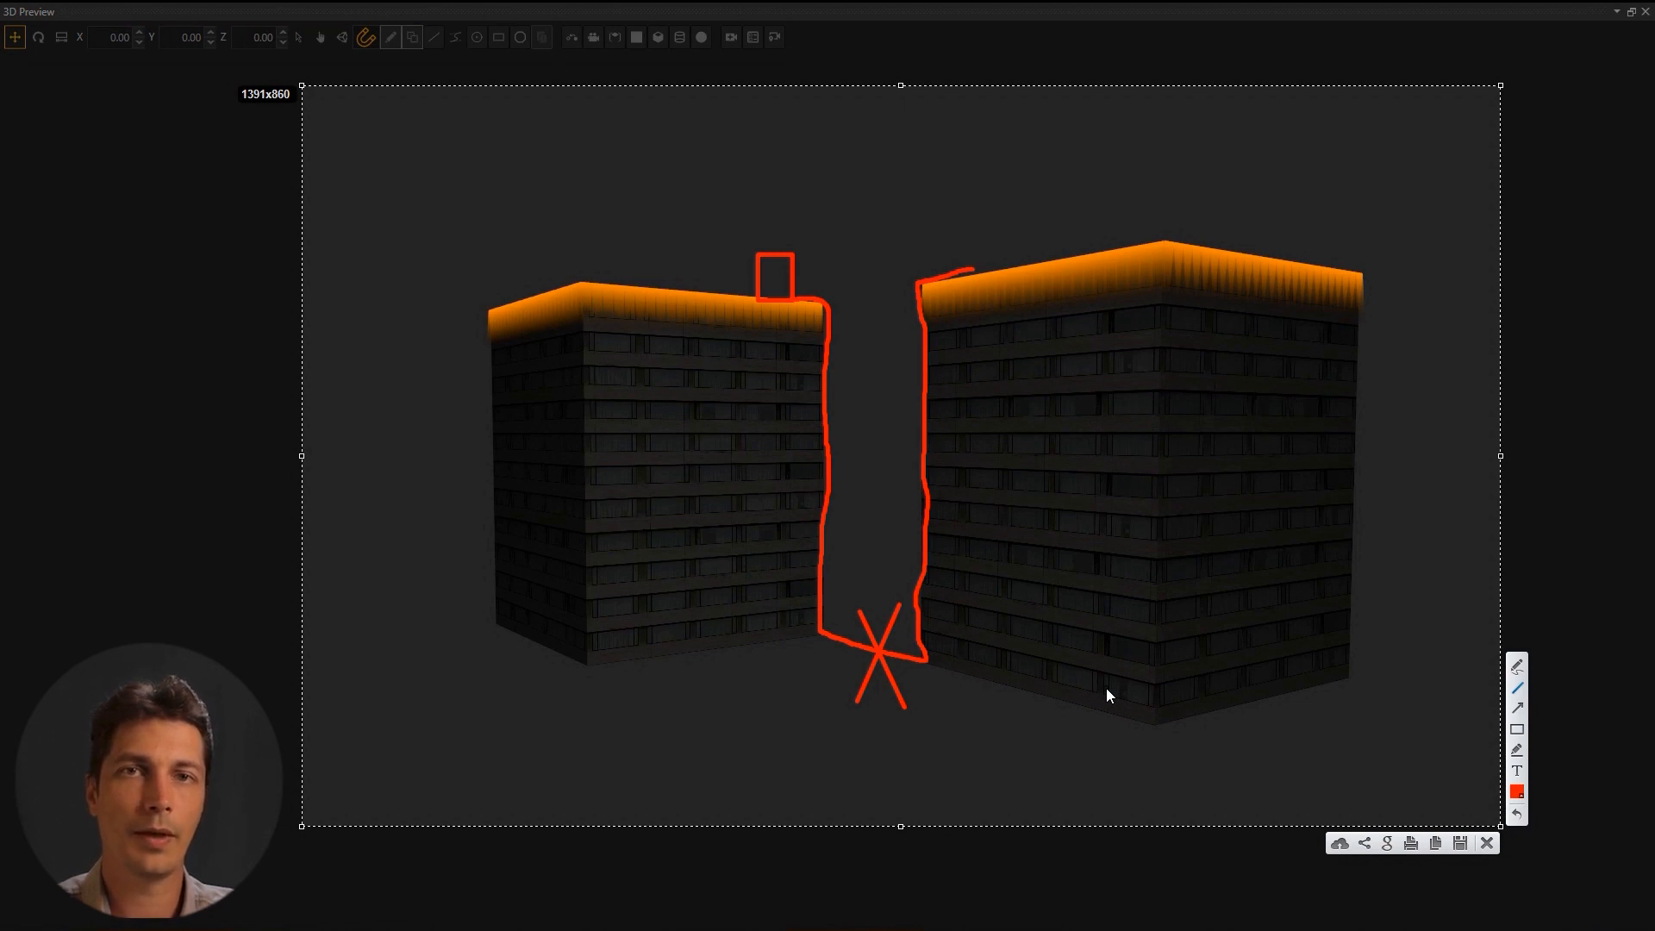
{"action": "left_click", "coordinate": [1487, 843]}
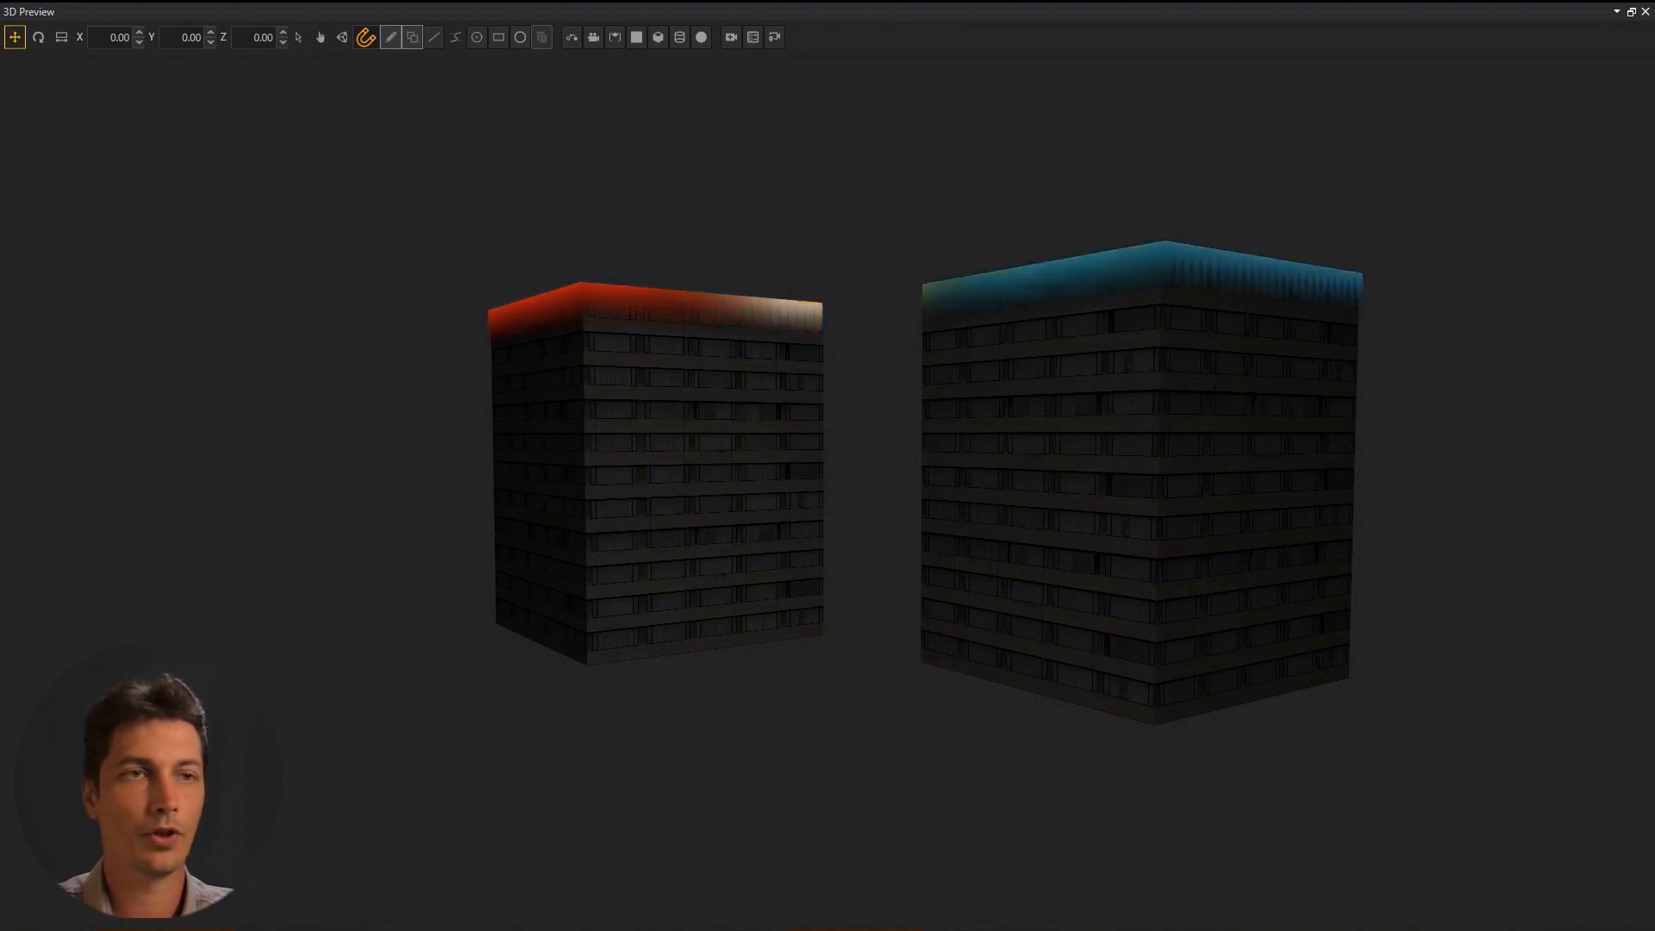
Orbit the camera around both buildings, looking down onto the roofs and swinging lower.
{"action": "left_click_drag", "start_coordinate": [514, 476], "coordinate": [473, 433]}
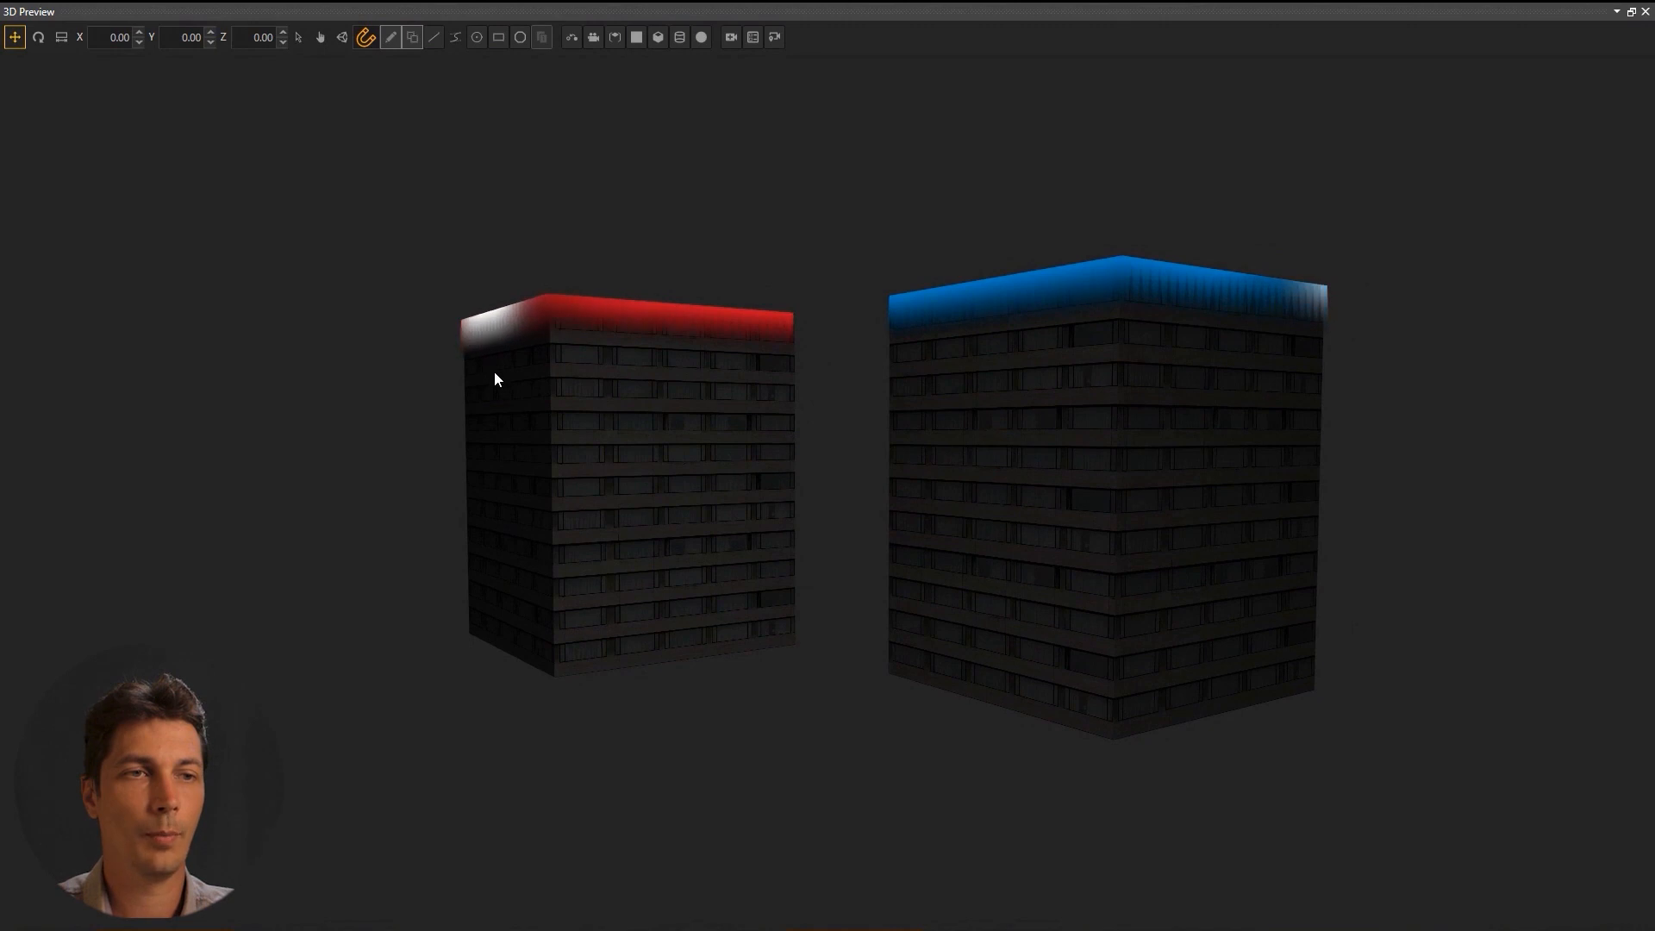
{"action": "left_click_drag", "start_coordinate": [494, 374], "coordinate": [528, 626]}
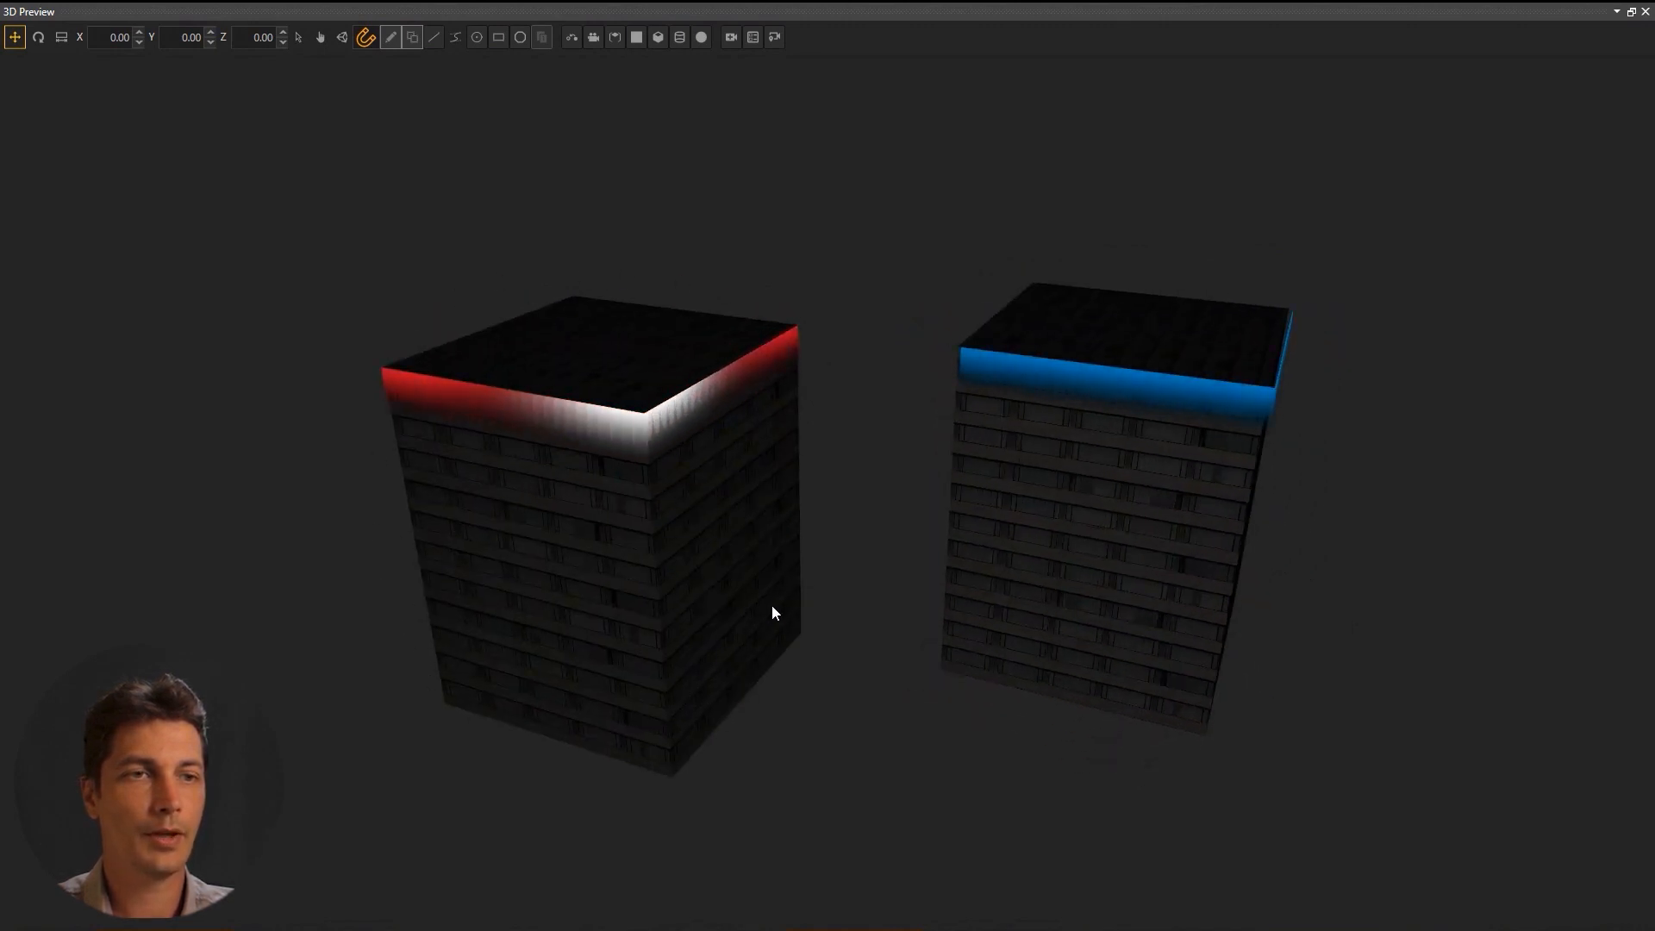
{"action": "left_click_drag", "start_coordinate": [823, 700], "coordinate": [642, 711]}
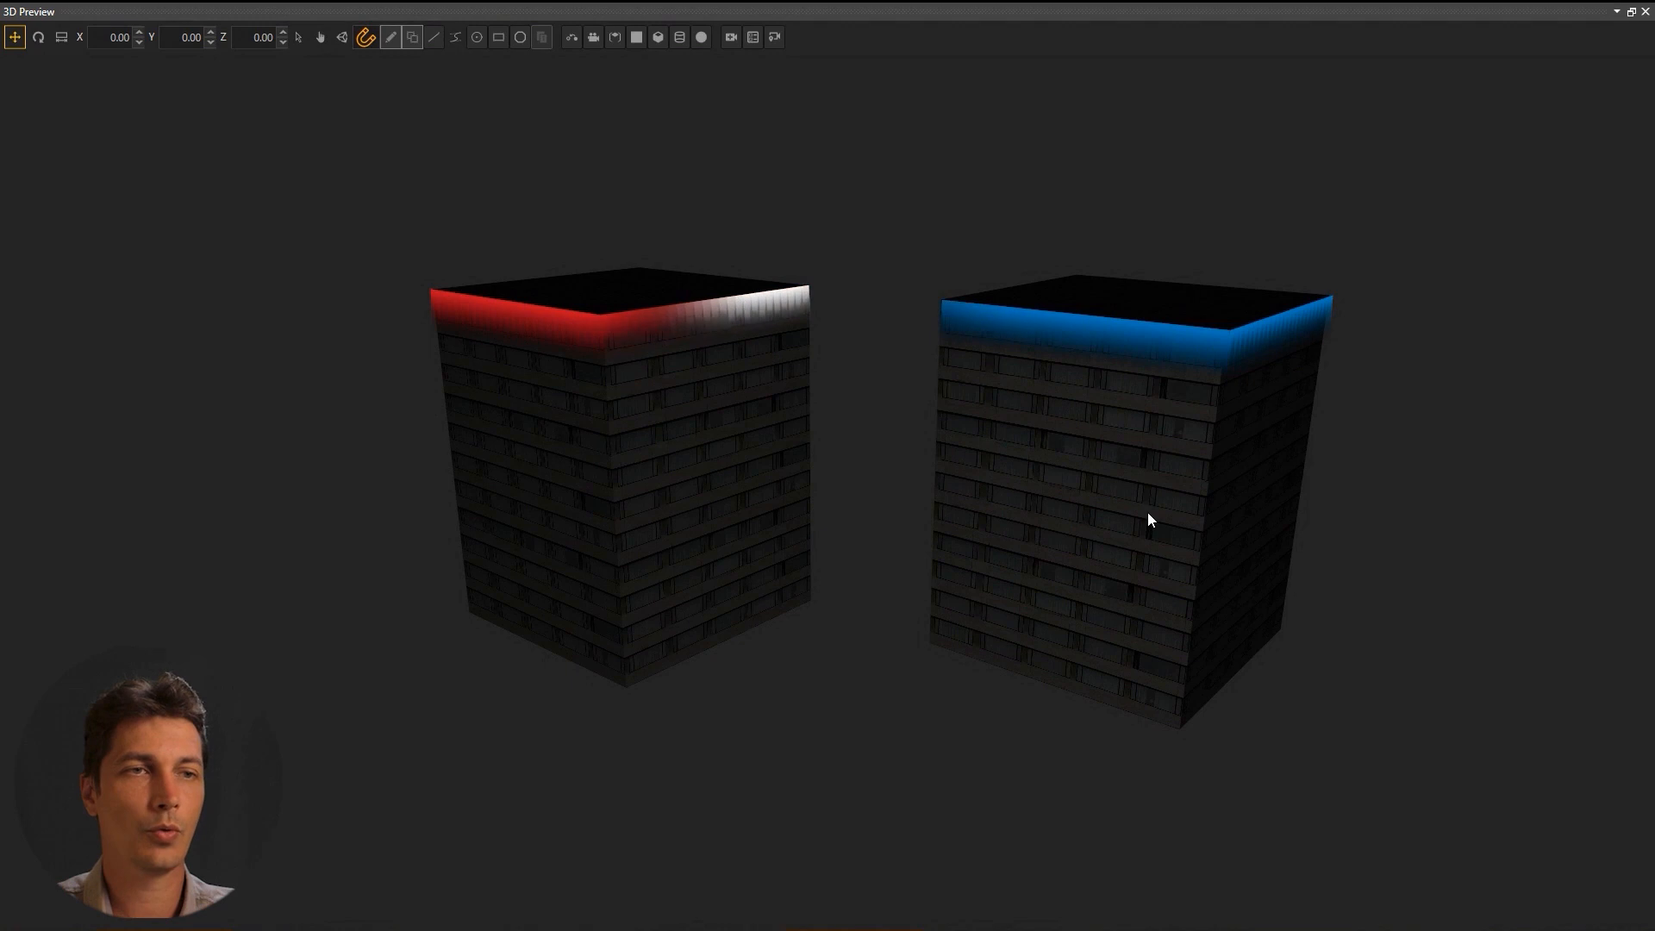
{"action": "left_click_drag", "start_coordinate": [1226, 528], "coordinate": [987, 528]}
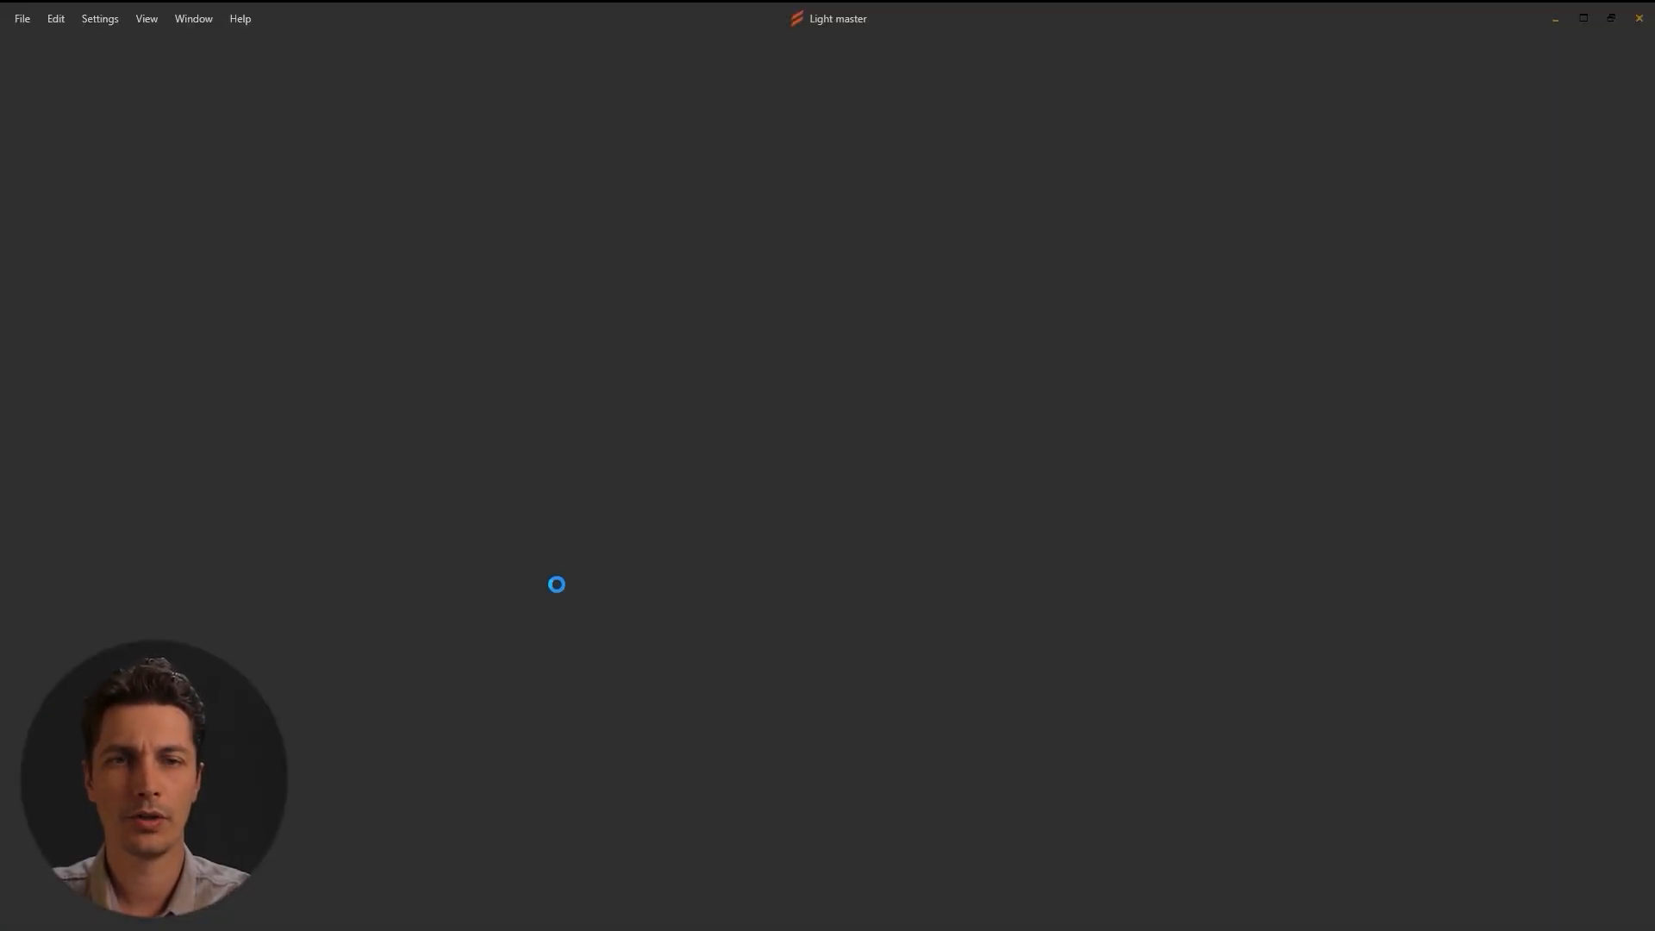
Create a new project named 'Synchronisation' in the default Synchronisation folder on drive G.
{"action": "left_click", "coordinate": [964, 358]}
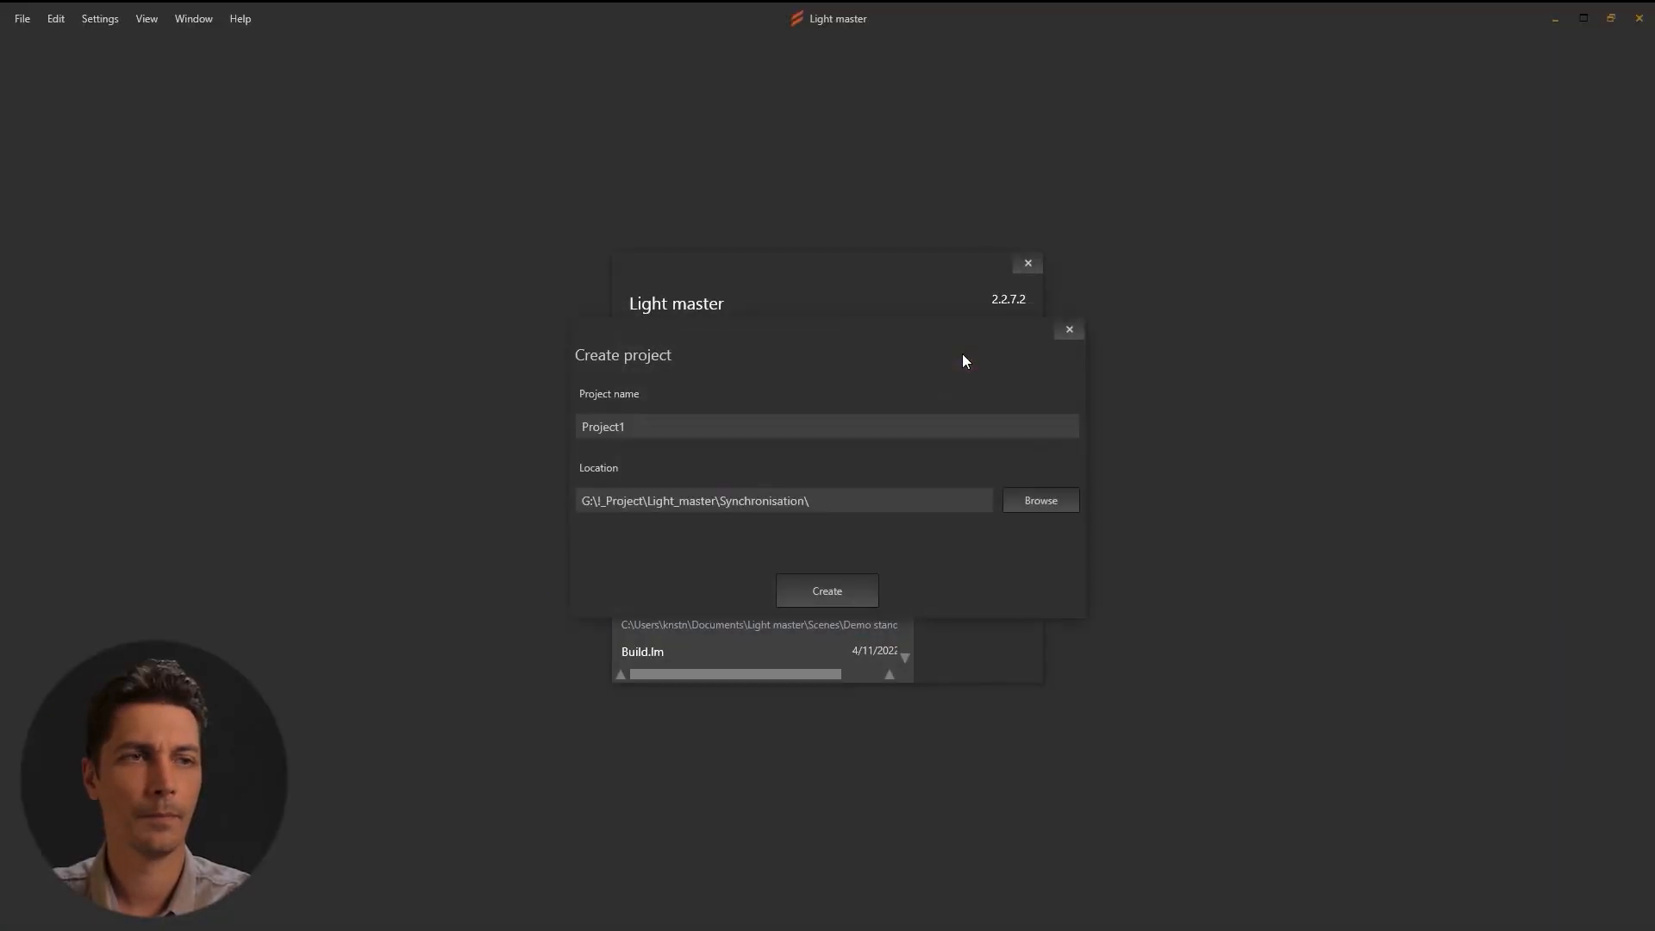
{"action": "type", "text": "Synchronisation"}
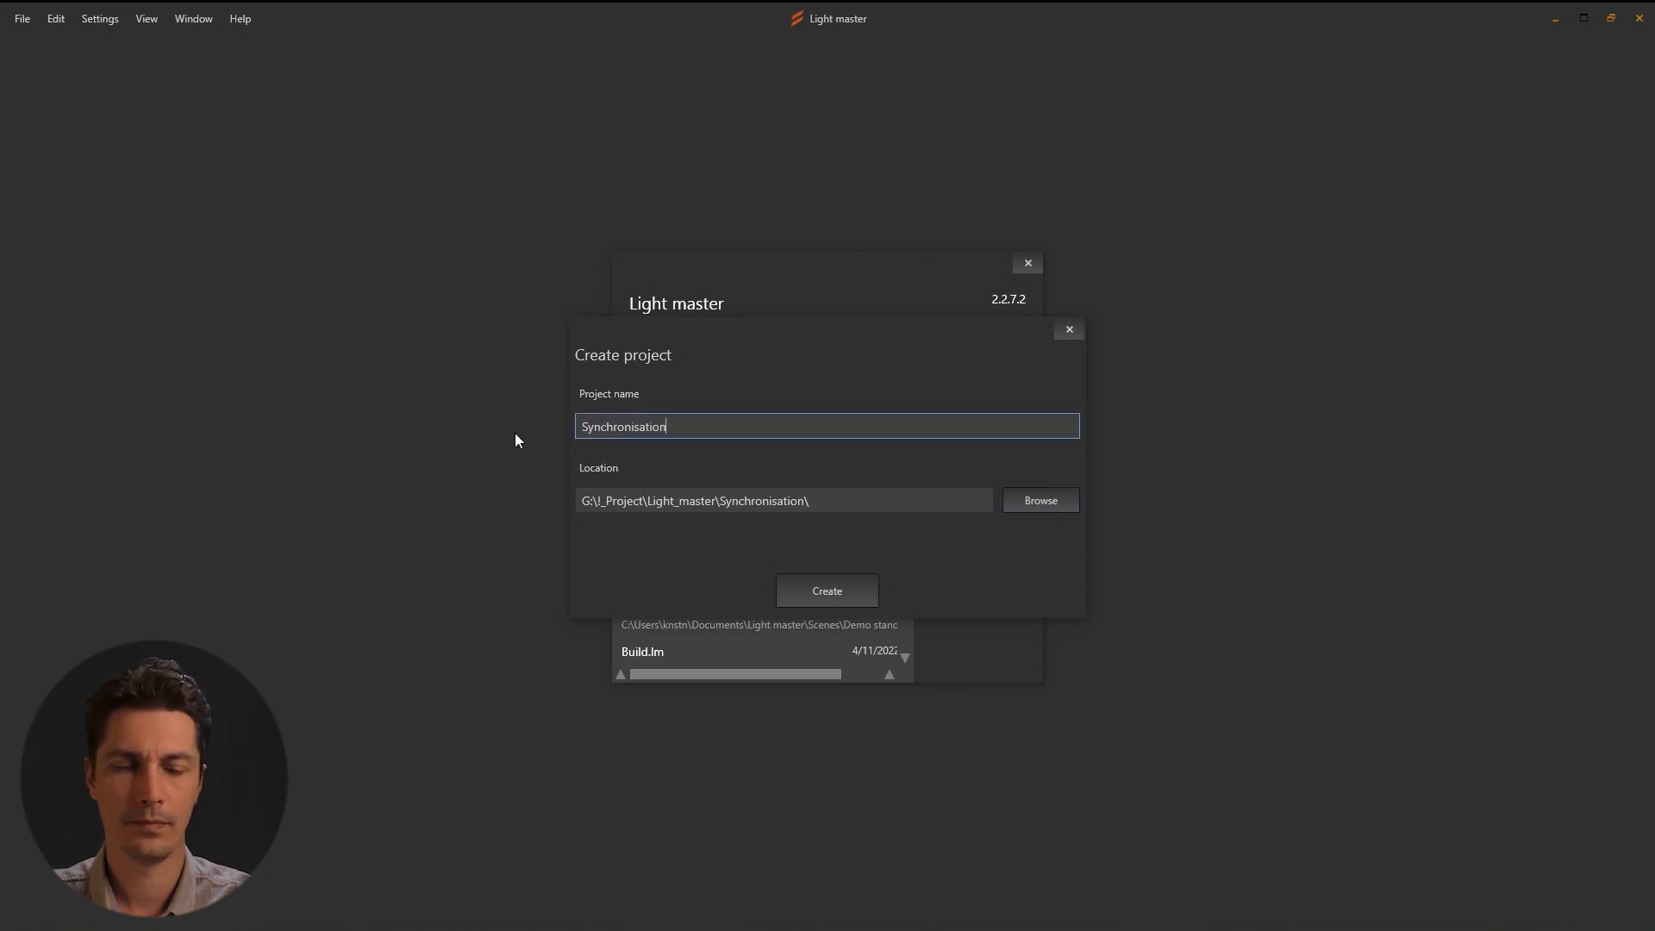
{"action": "left_click", "coordinate": [824, 597]}
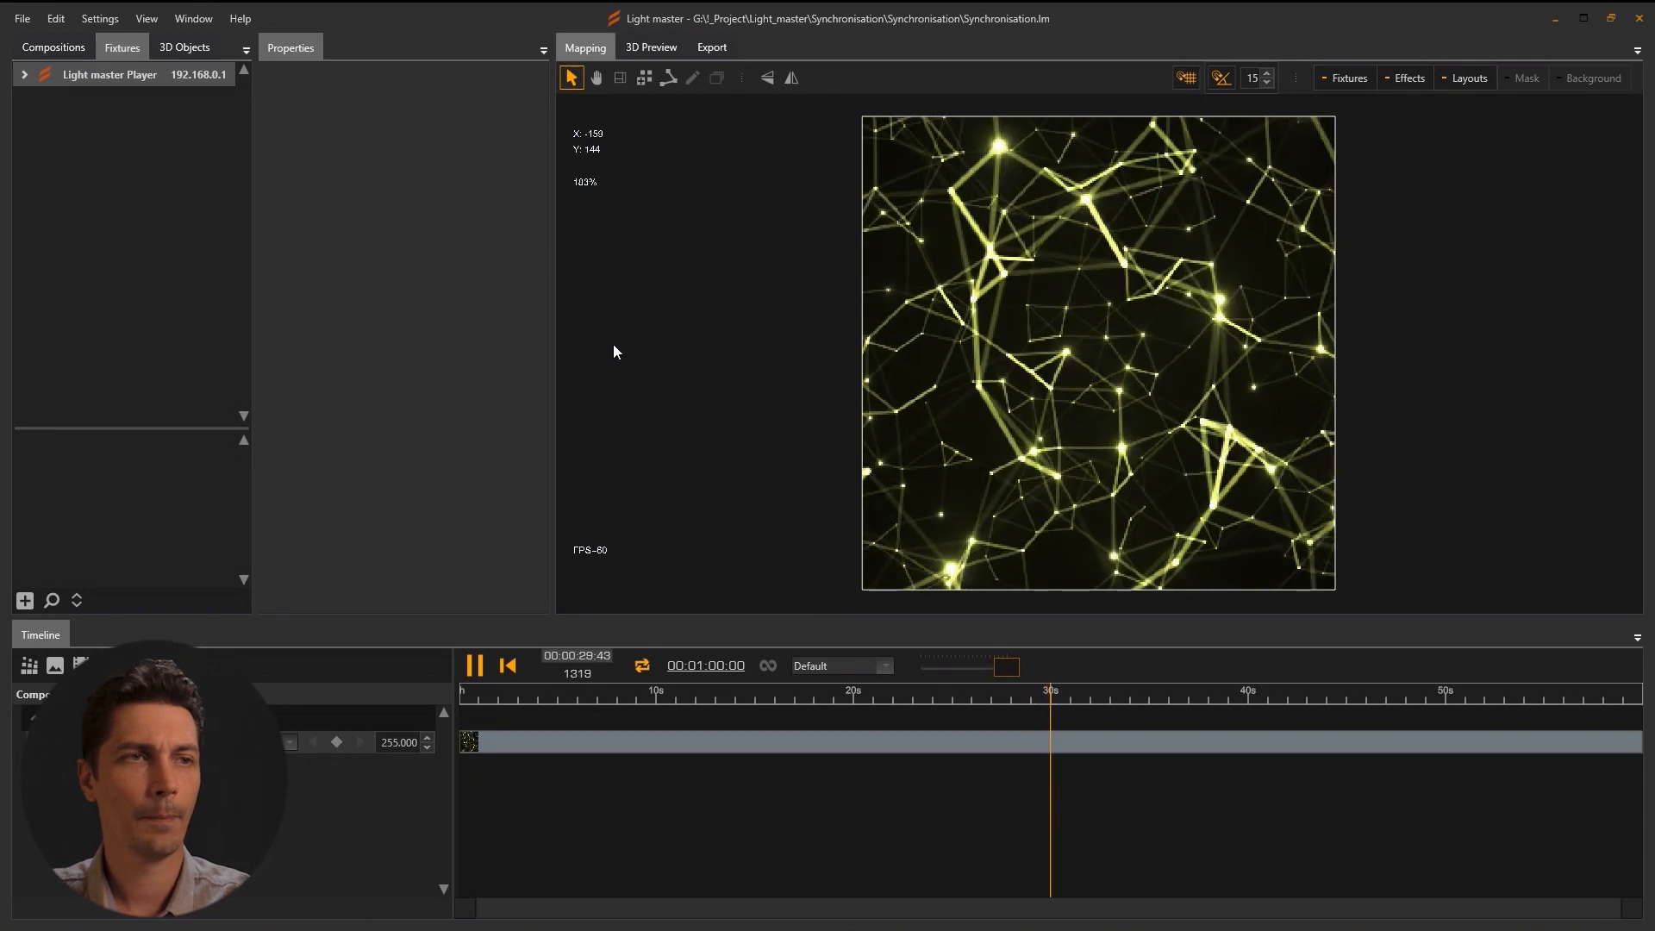
Draw four side-by-side rectangular layouts, Layout001–Layout004, then pick a background image for Layout001.
{"action": "left_click", "coordinate": [620, 78]}
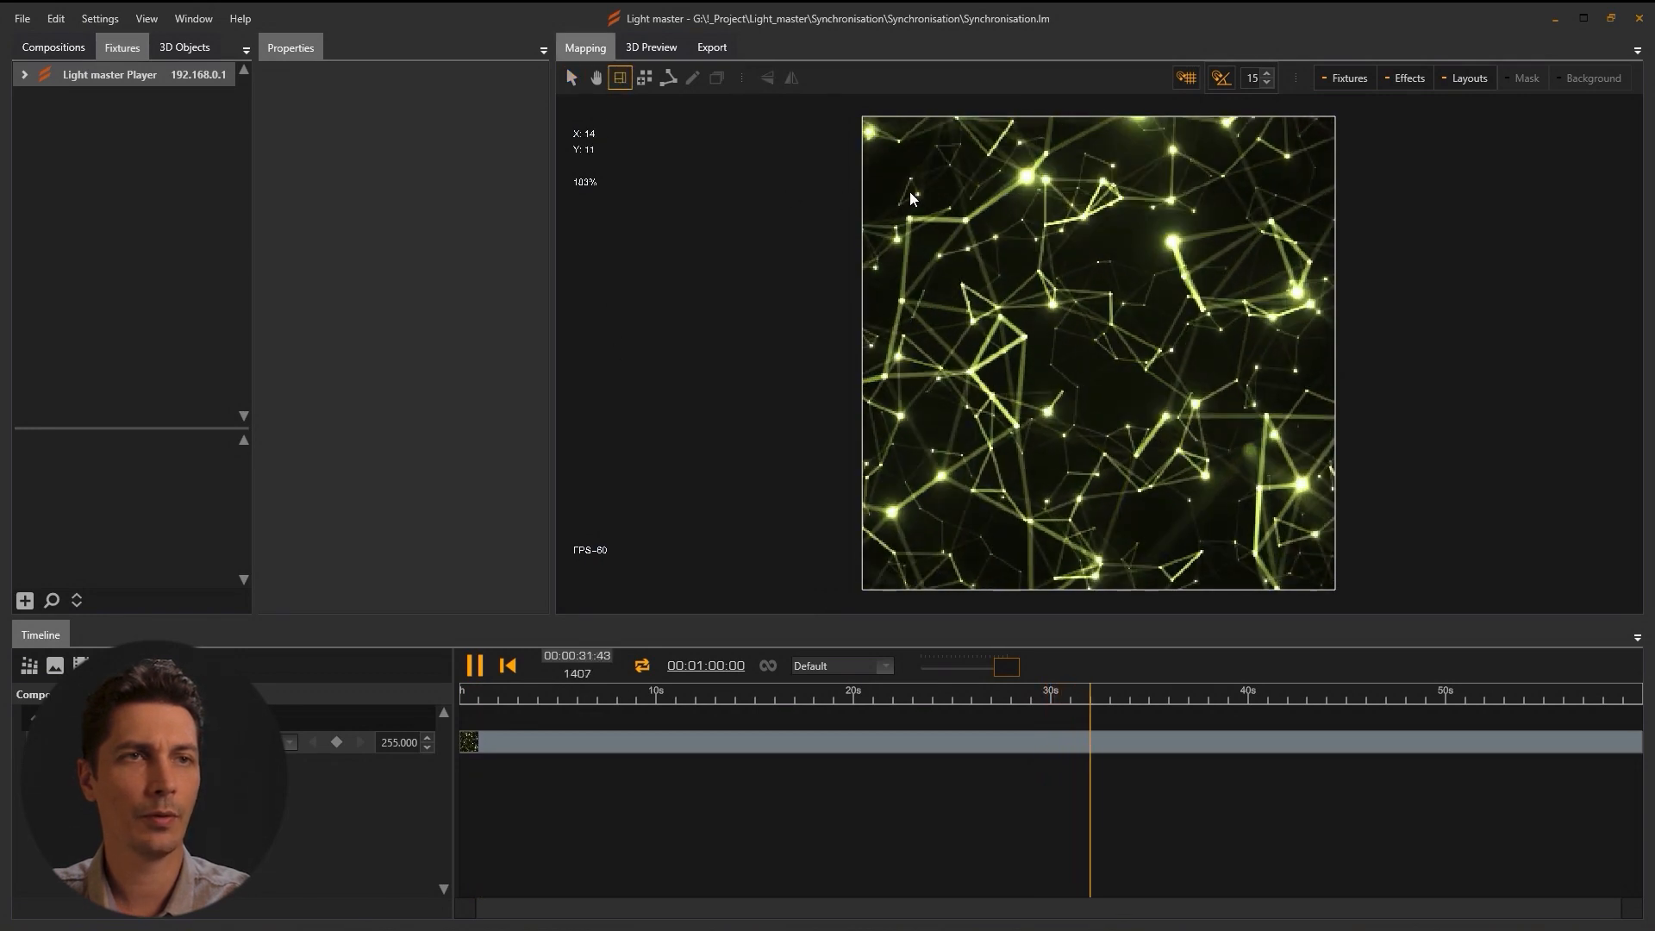
{"action": "left_click_drag", "start_coordinate": [886, 134], "coordinate": [1028, 441]}
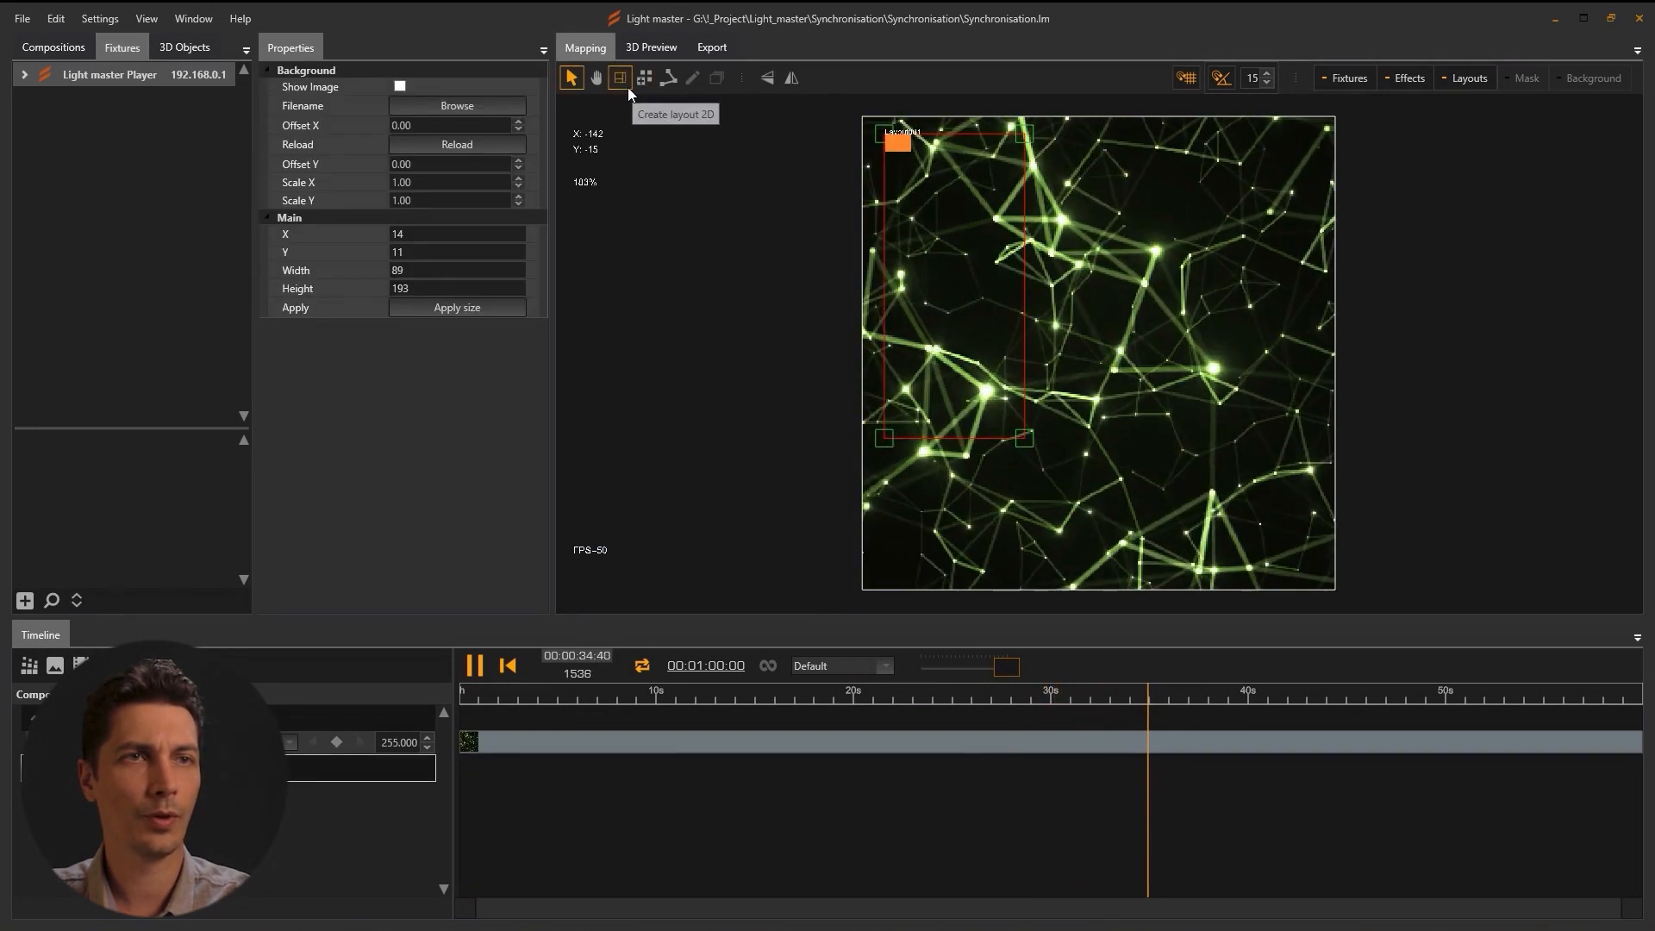
{"action": "left_click_drag", "start_coordinate": [1040, 130], "coordinate": [1153, 429]}
{"action": "left_click", "coordinate": [619, 78]}
{"action": "left_click_drag", "start_coordinate": [1165, 132], "coordinate": [1299, 418]}
{"action": "left_click", "coordinate": [619, 77]}
{"action": "left_click_drag", "start_coordinate": [1314, 140], "coordinate": [1490, 450]}
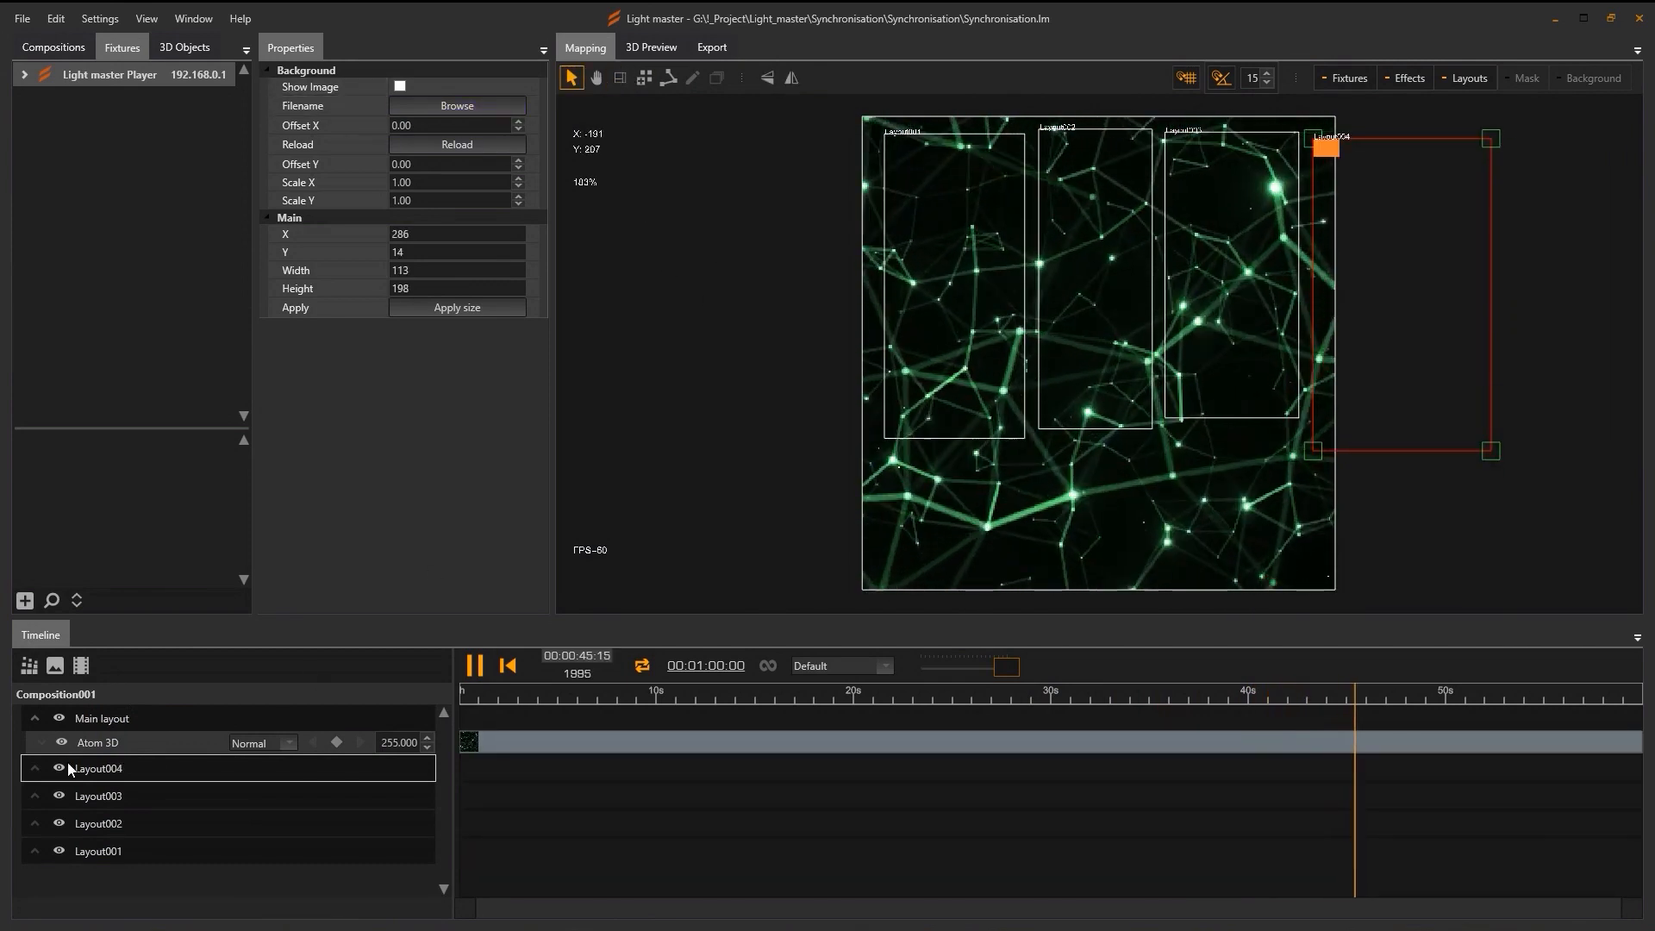
{"action": "left_click", "coordinate": [93, 851]}
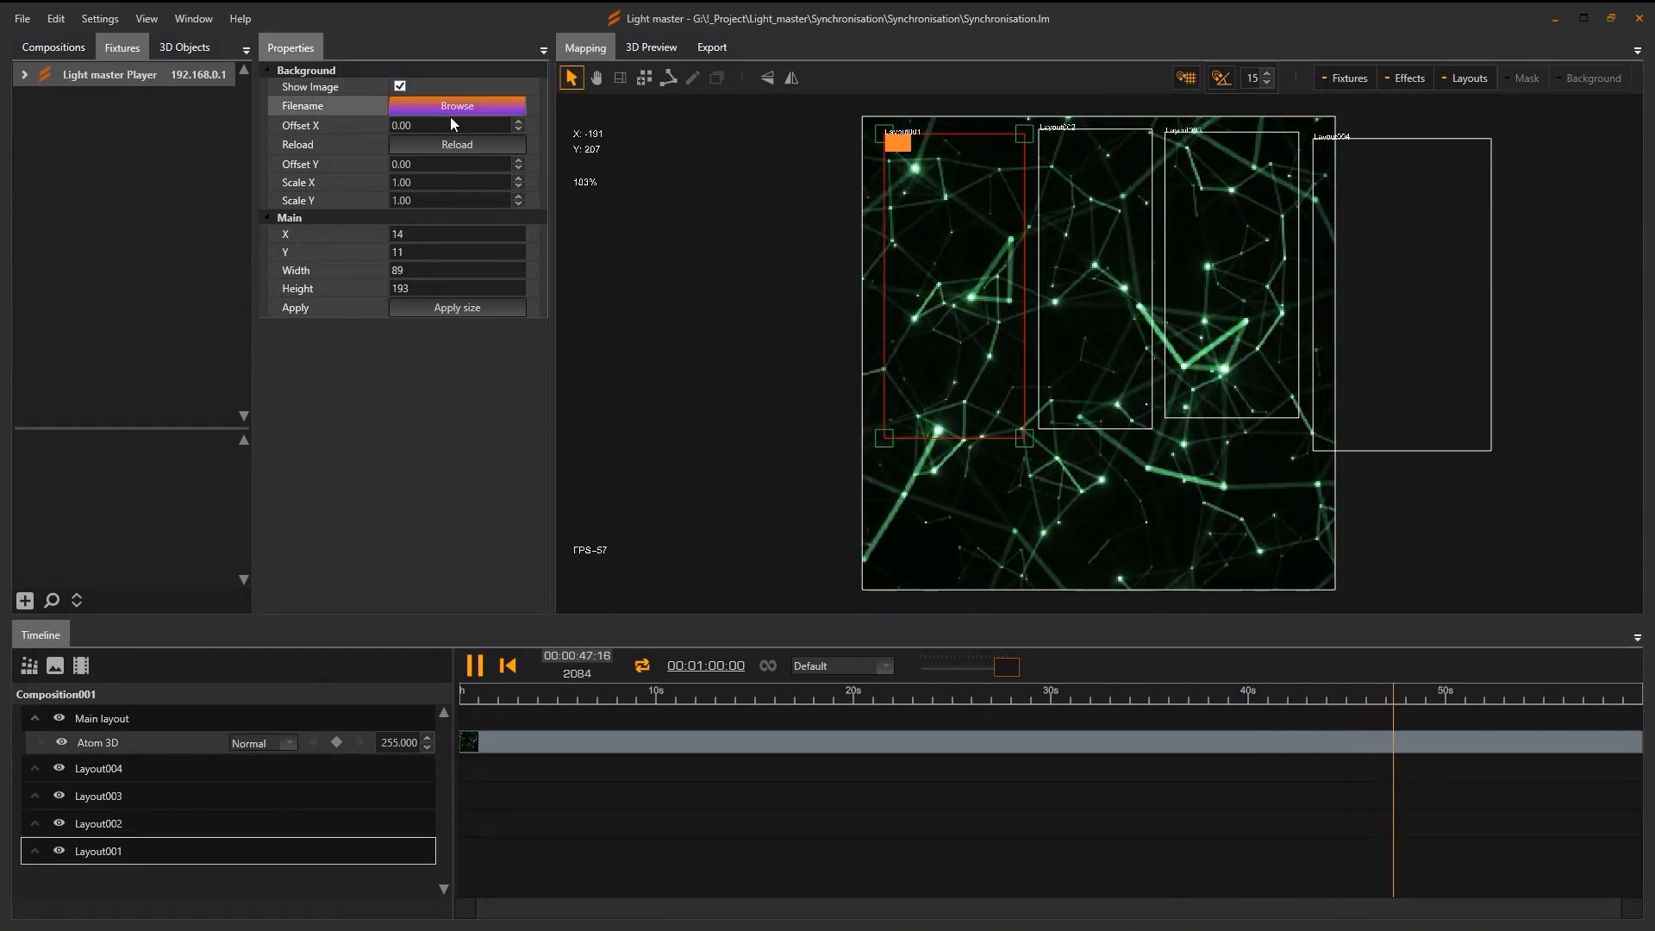
{"action": "left_click", "coordinate": [452, 109]}
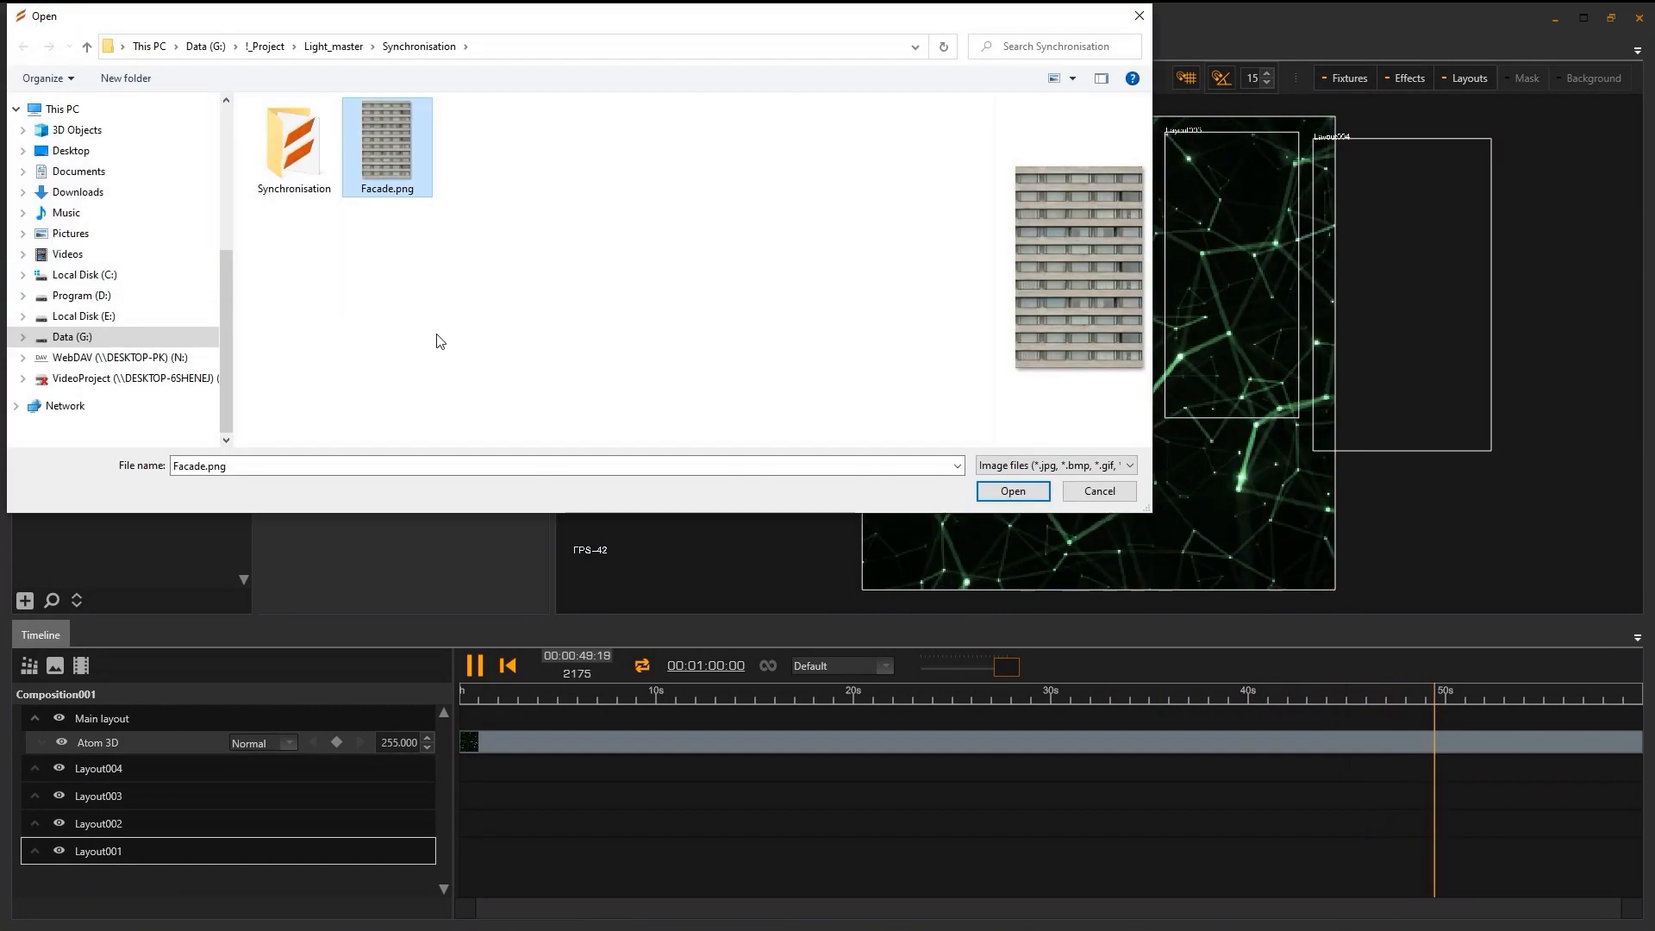
Give Layout001 the Facade.png background, show backgrounds, and size it 75 by 120.
{"action": "left_click", "coordinate": [1003, 489]}
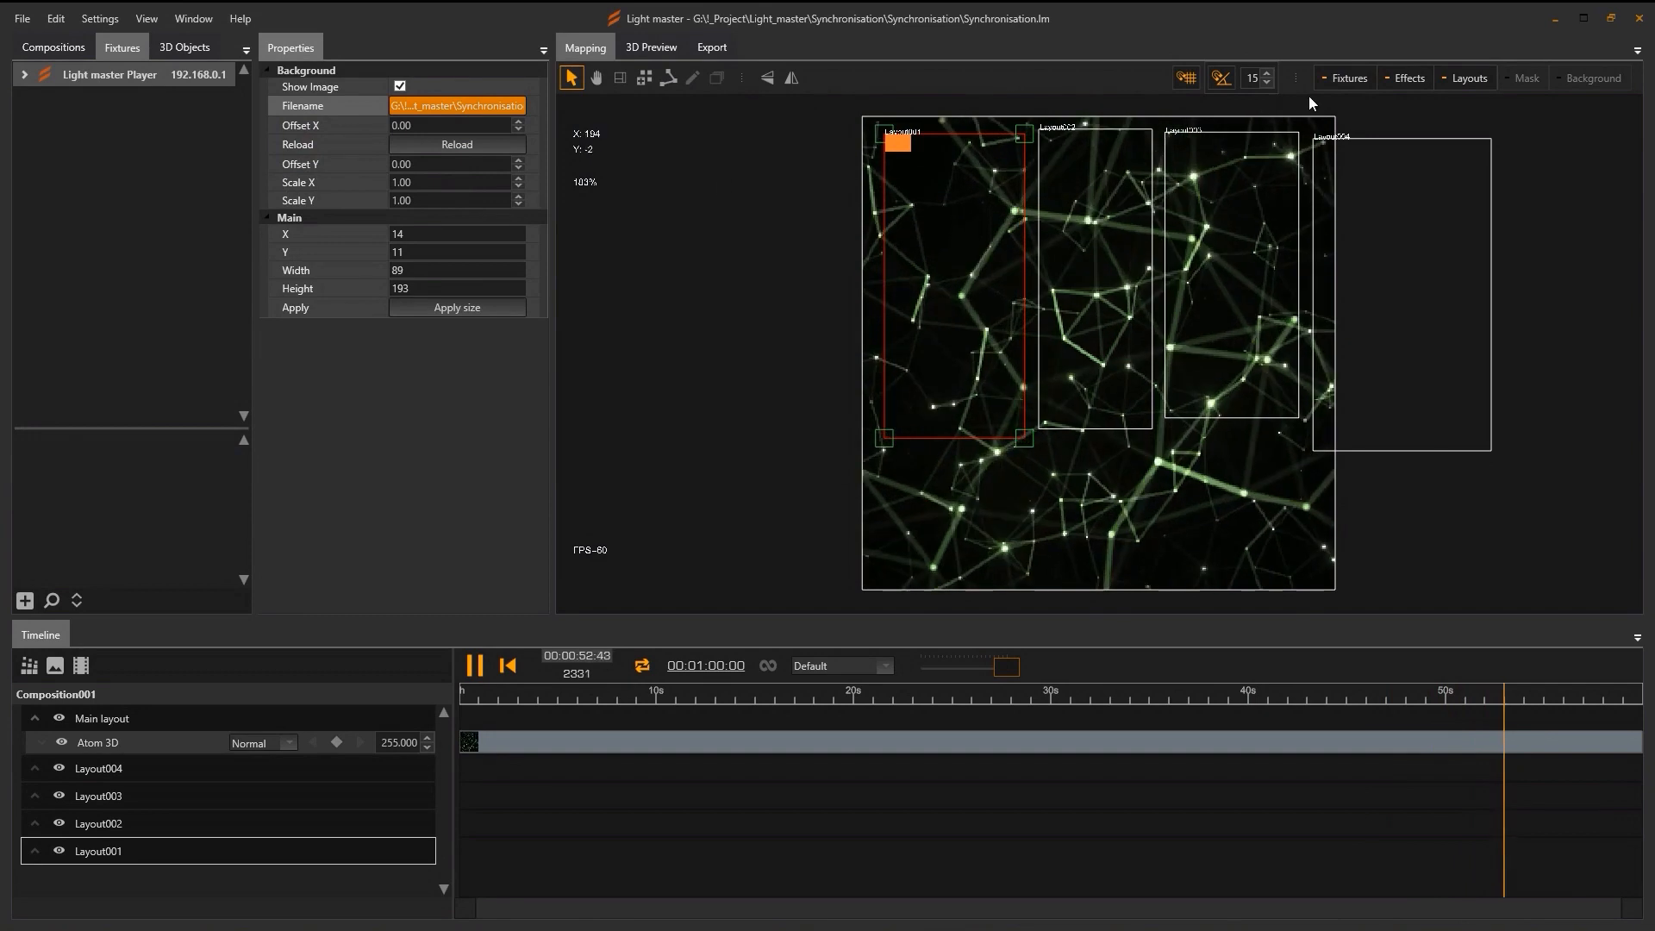
{"action": "left_click", "coordinate": [1594, 79]}
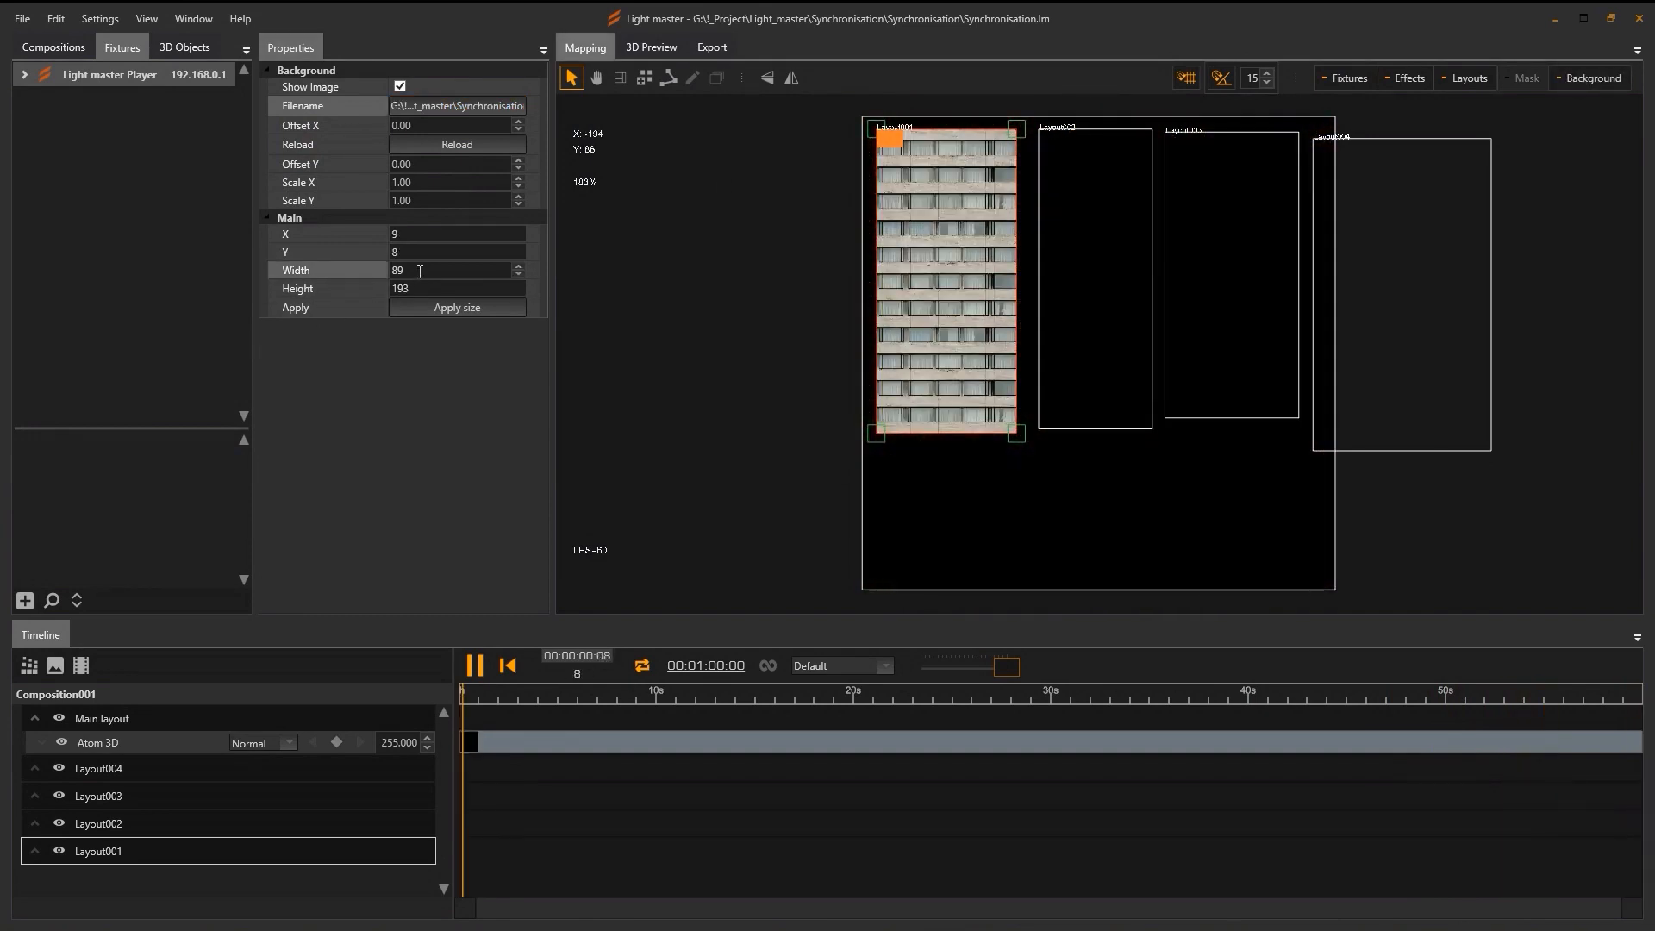
{"action": "left_click_drag", "start_coordinate": [418, 270], "coordinate": [323, 271]}
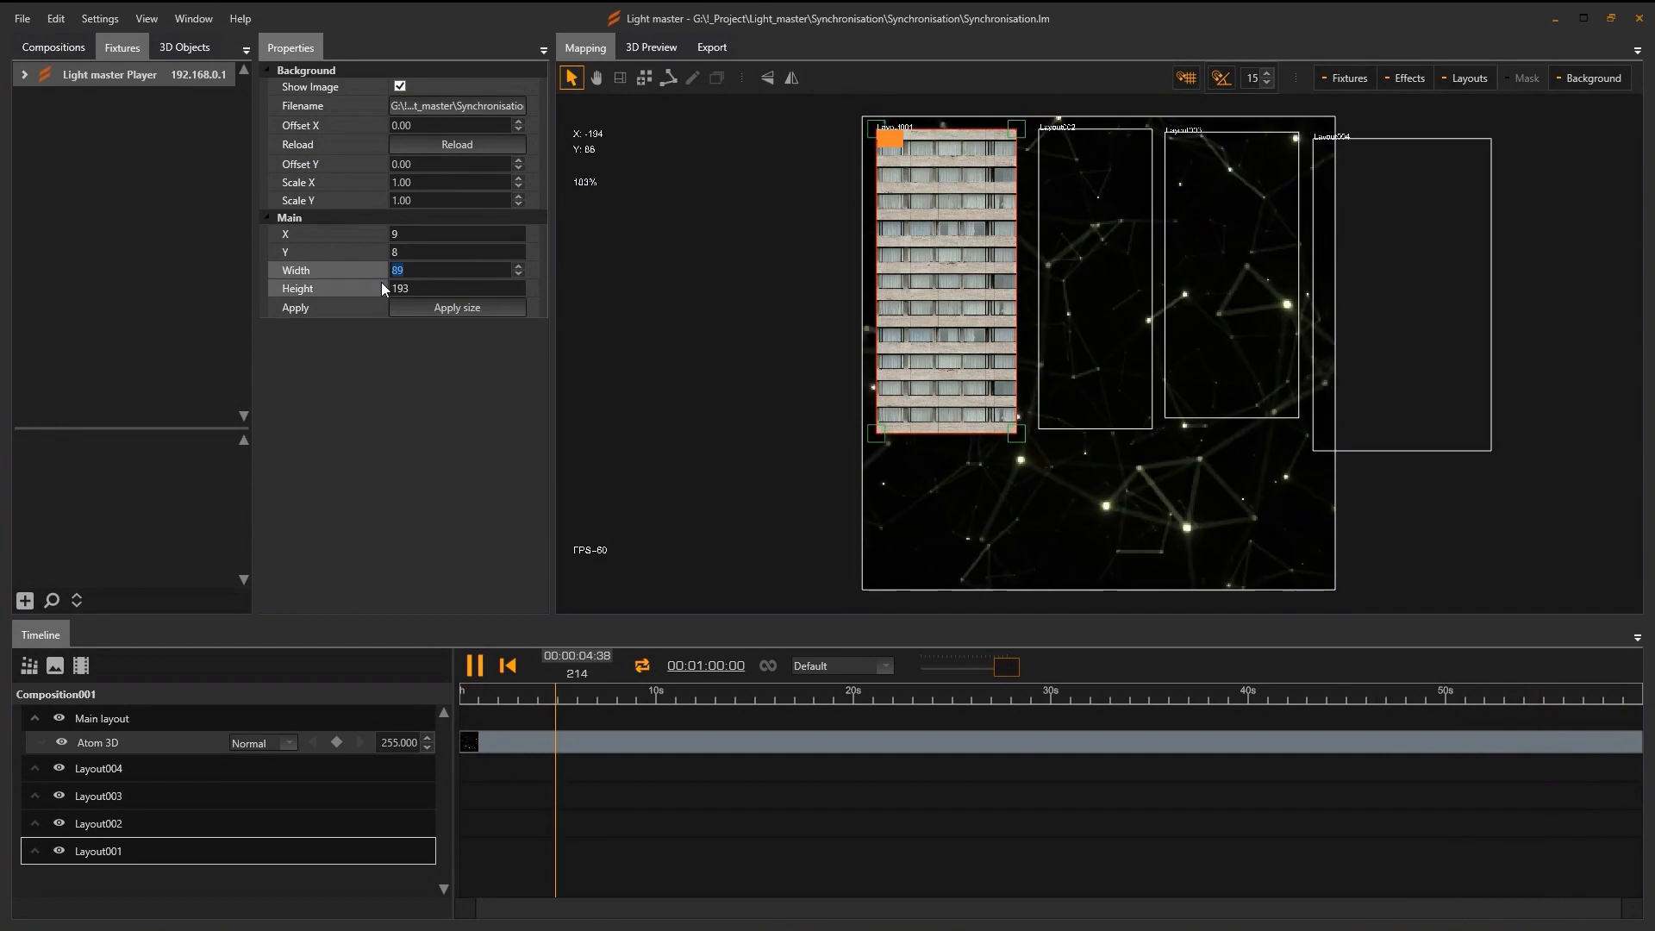
{"action": "type", "text": "75"}
{"action": "key", "text": "Return"}
{"action": "left_click_drag", "start_coordinate": [416, 288], "coordinate": [366, 288]}
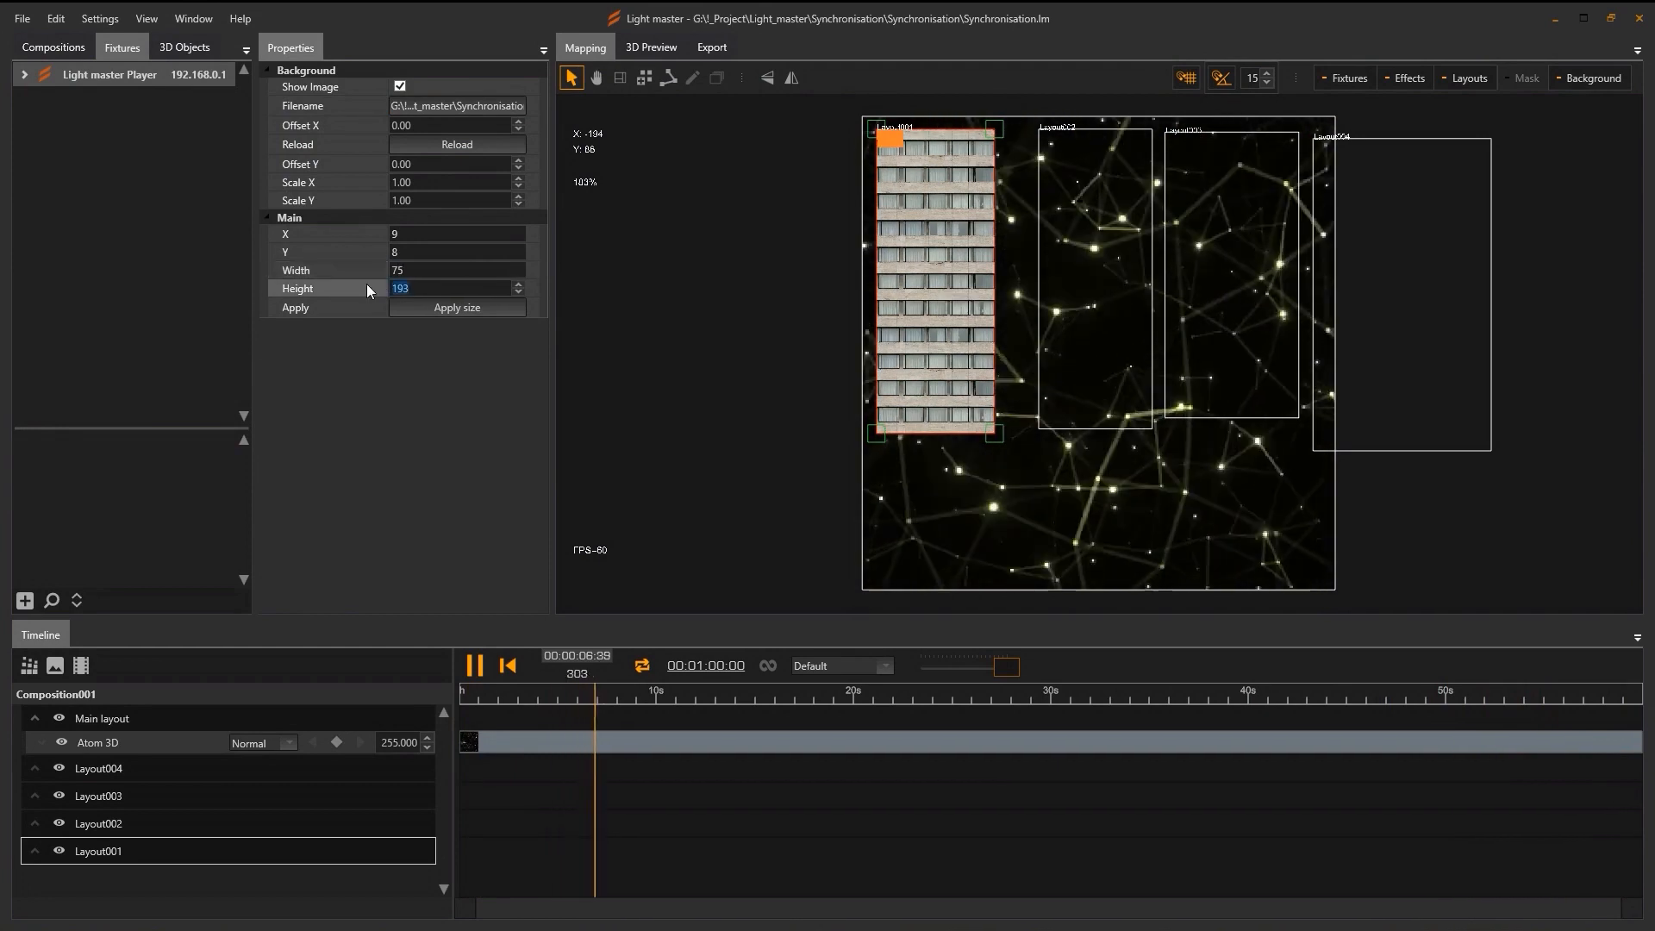
{"action": "type", "text": "120"}
{"action": "key", "text": "Return"}
{"action": "scroll", "coordinate": [915, 331], "scroll_direction": "up", "scroll_amount": 3}
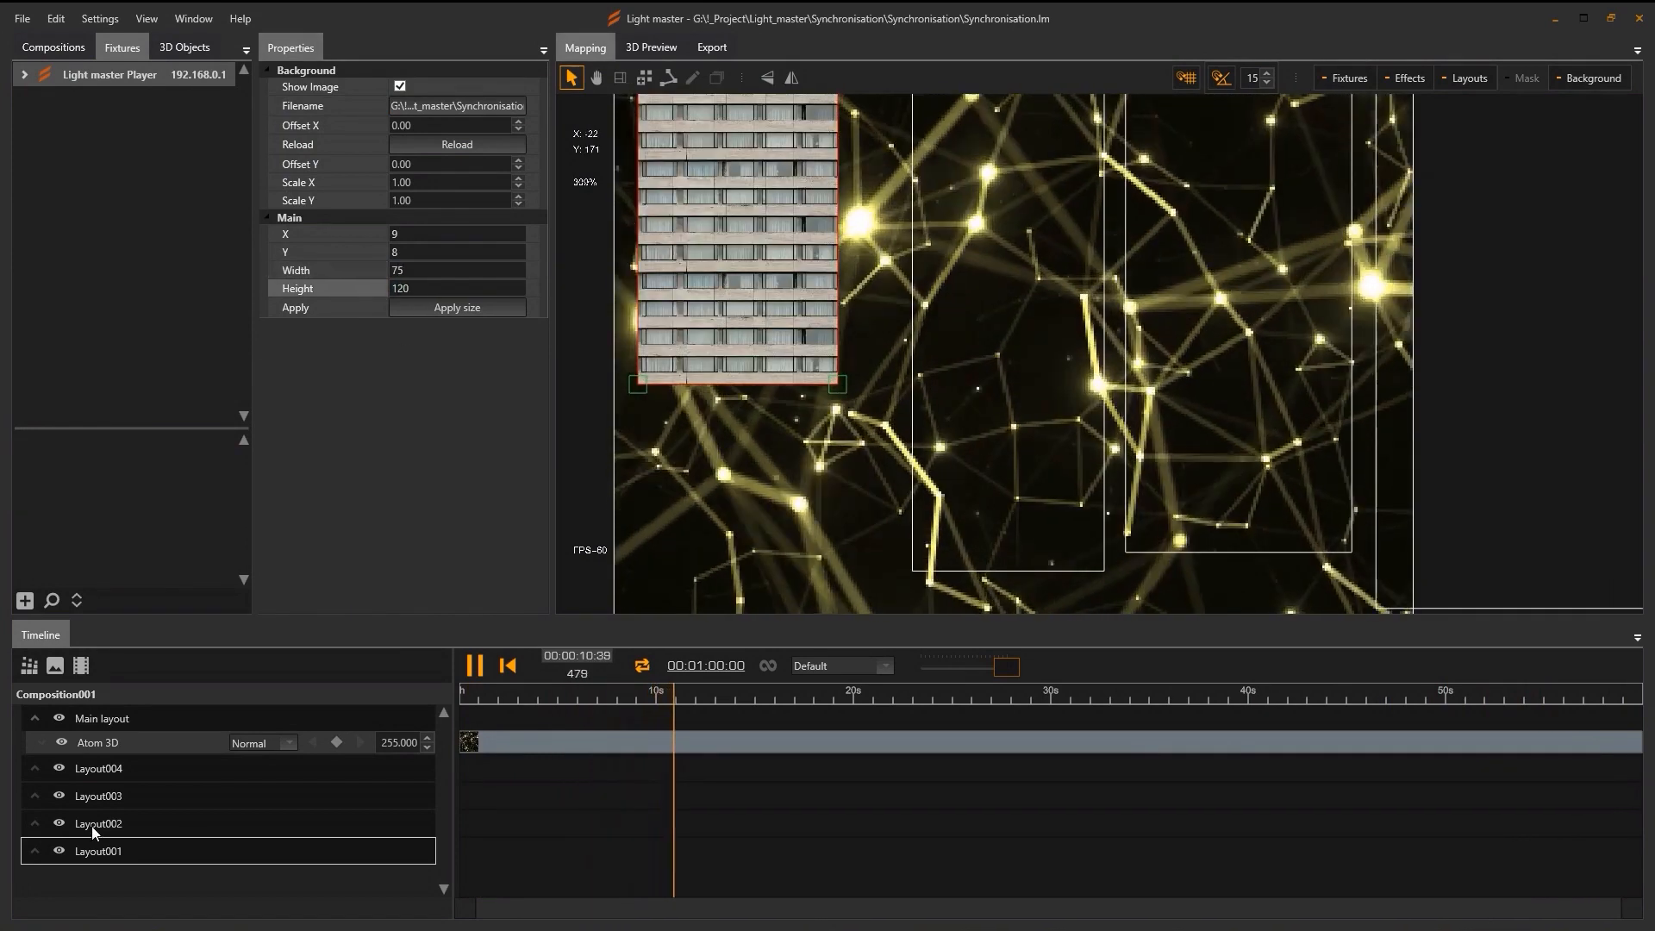
Give Layout002 Facade.png at 75 by 120 and move it beside Layout001.
{"action": "left_click", "coordinate": [95, 825]}
{"action": "left_click", "coordinate": [423, 111]}
{"action": "left_click", "coordinate": [1013, 491]}
{"action": "double_click", "coordinate": [416, 272]}
{"action": "type", "text": "75"}
{"action": "key", "text": "Tab"}
{"action": "type", "text": "120"}
{"action": "key", "text": "Return"}
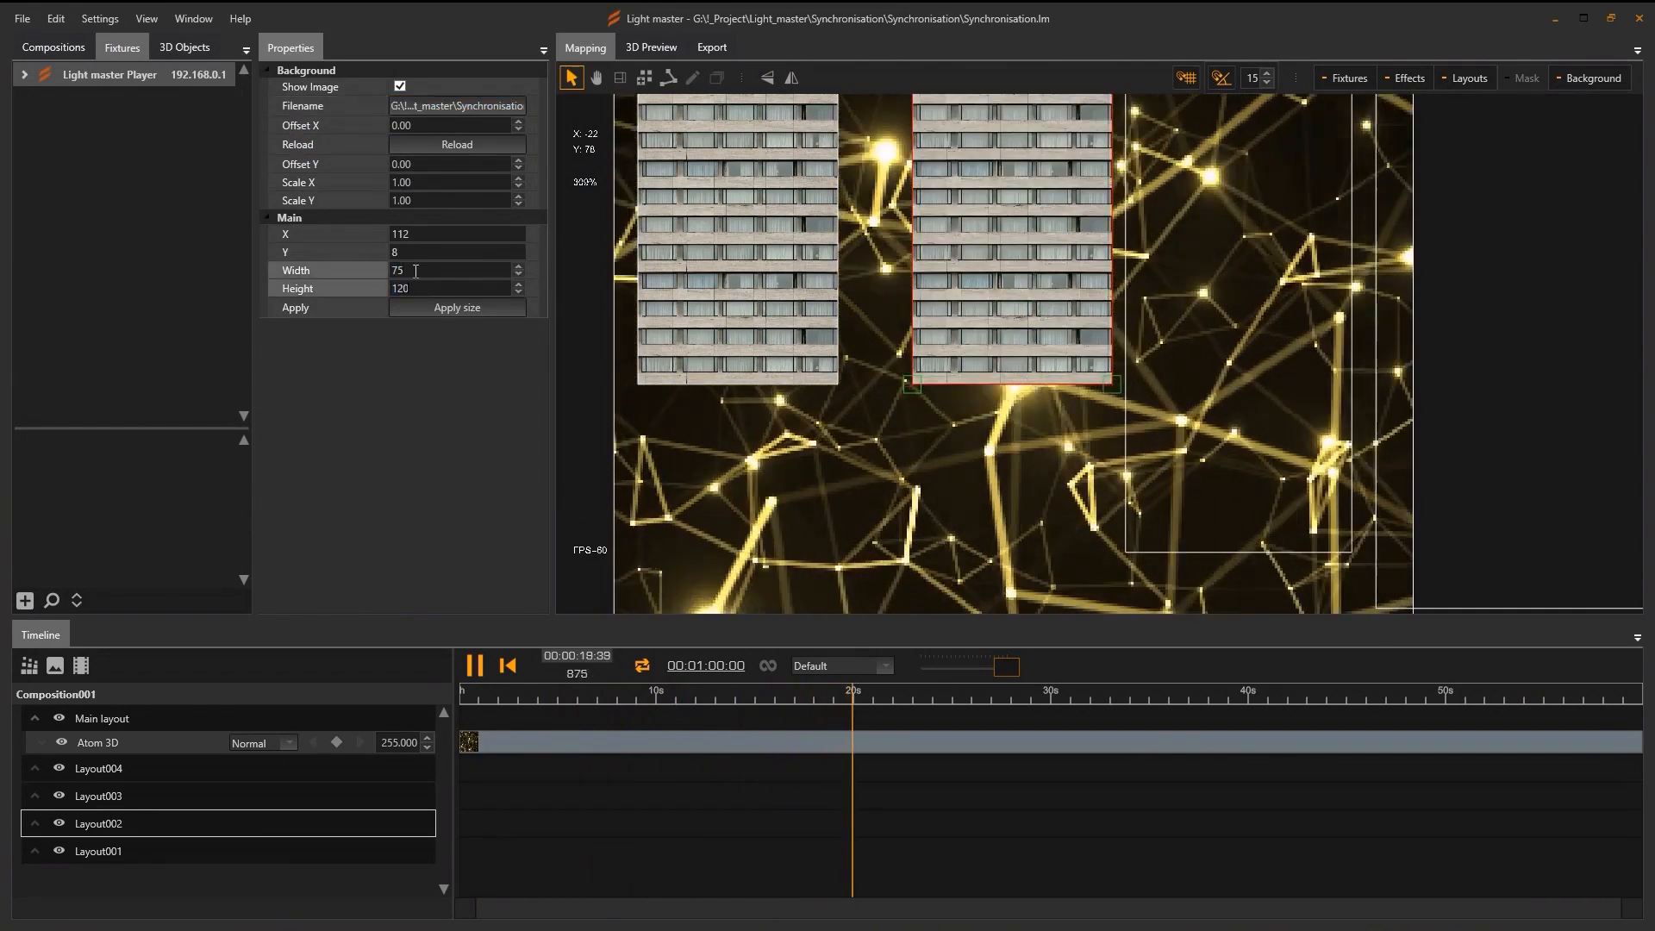
{"action": "scroll", "coordinate": [948, 298], "scroll_direction": "up", "scroll_amount": 2}
{"action": "left_click_drag", "start_coordinate": [952, 297], "coordinate": [885, 301]}
{"action": "scroll", "coordinate": [885, 301], "scroll_direction": "down", "scroll_amount": 2}
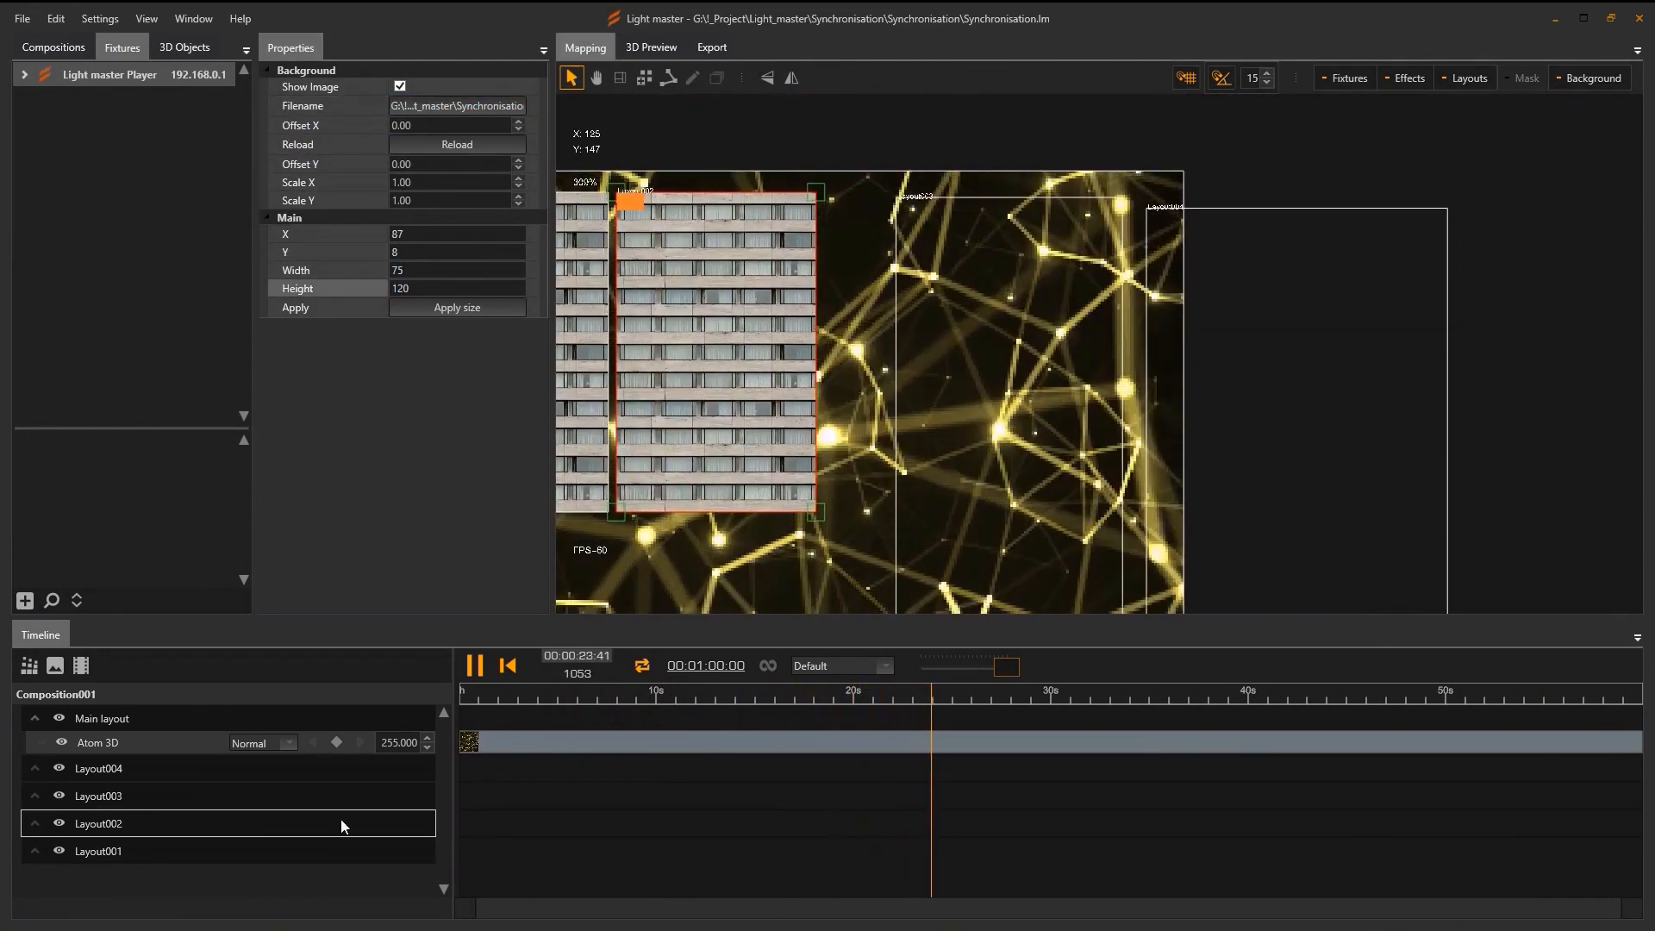
Size Layout003 to 75 by 120 and nudge it slightly right.
{"action": "left_click", "coordinate": [910, 207]}
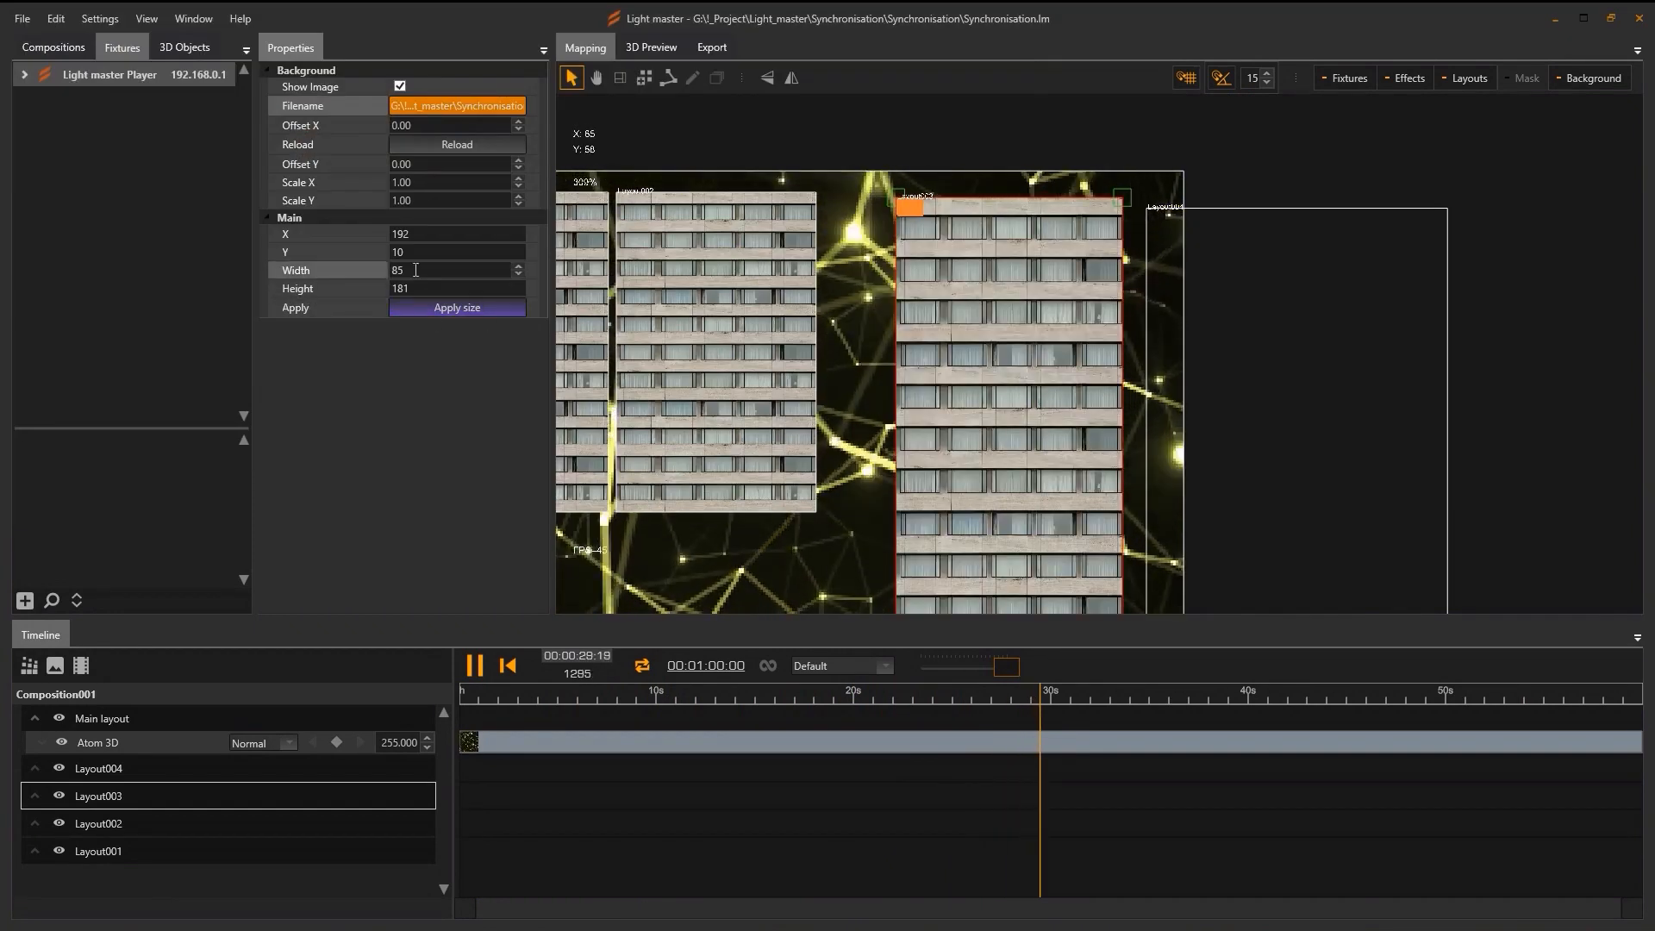
{"action": "type", "text": "75"}
{"action": "key", "text": "Tab"}
{"action": "type", "text": "120"}
{"action": "key", "text": "Return"}
{"action": "left_click_drag", "start_coordinate": [914, 208], "coordinate": [933, 205]}
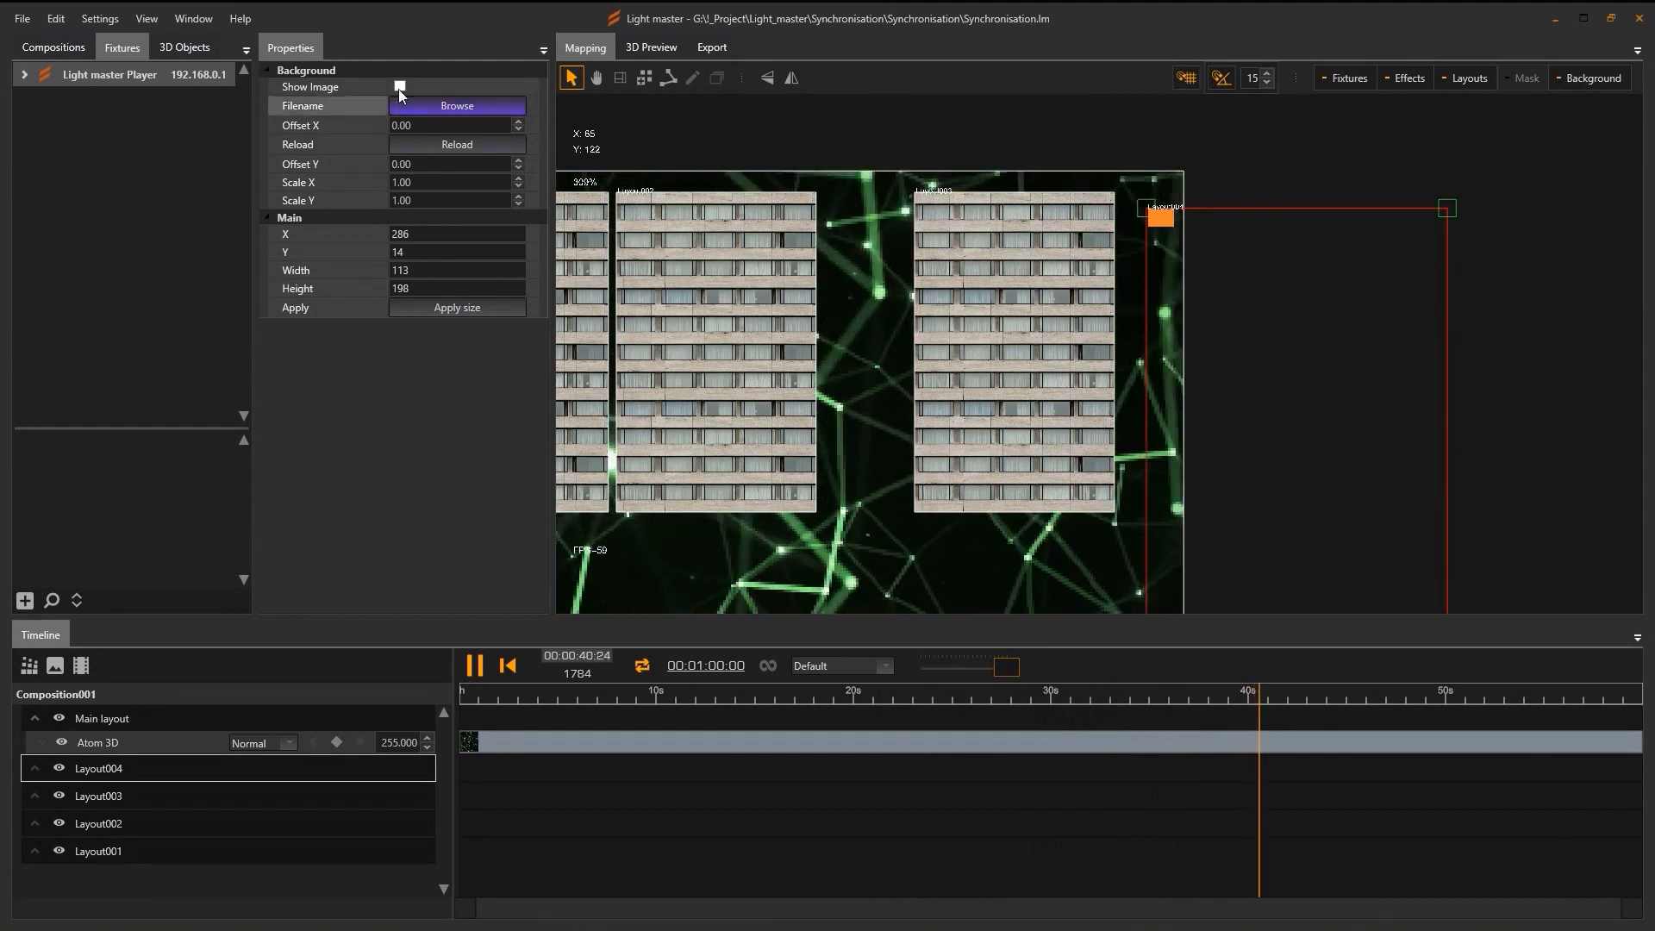
Load Facade.png into Layout004 and nudge it against Layout003.
{"action": "left_click", "coordinate": [457, 105]}
{"action": "left_click", "coordinate": [386, 143]}
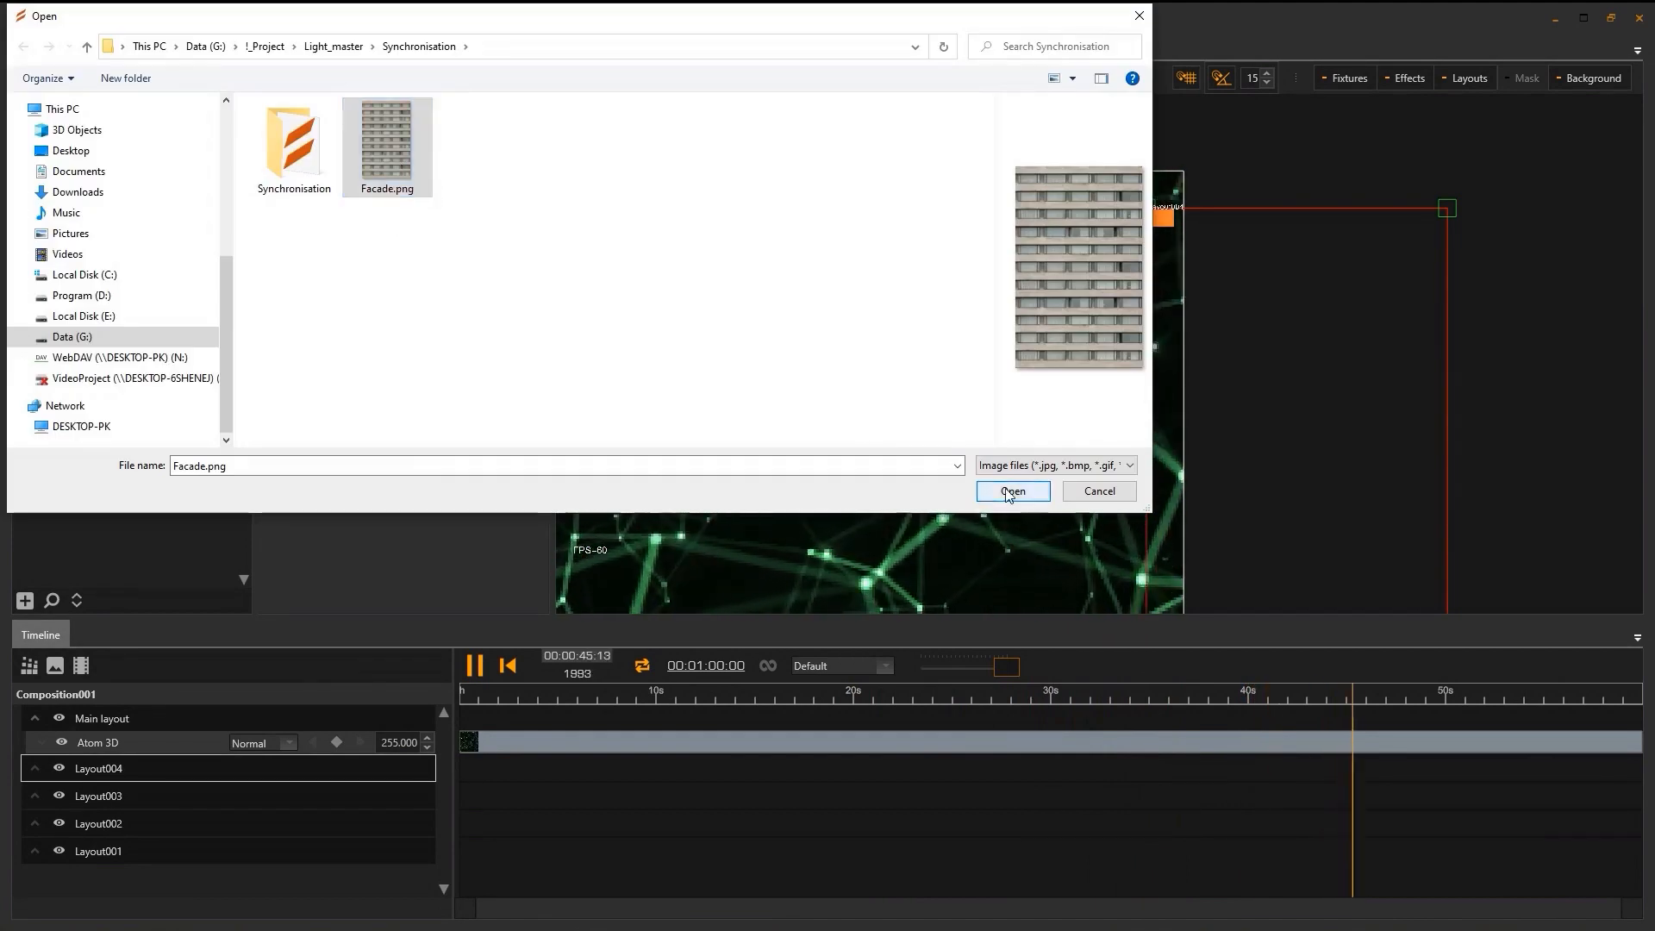
{"action": "double_click", "coordinate": [391, 176]}
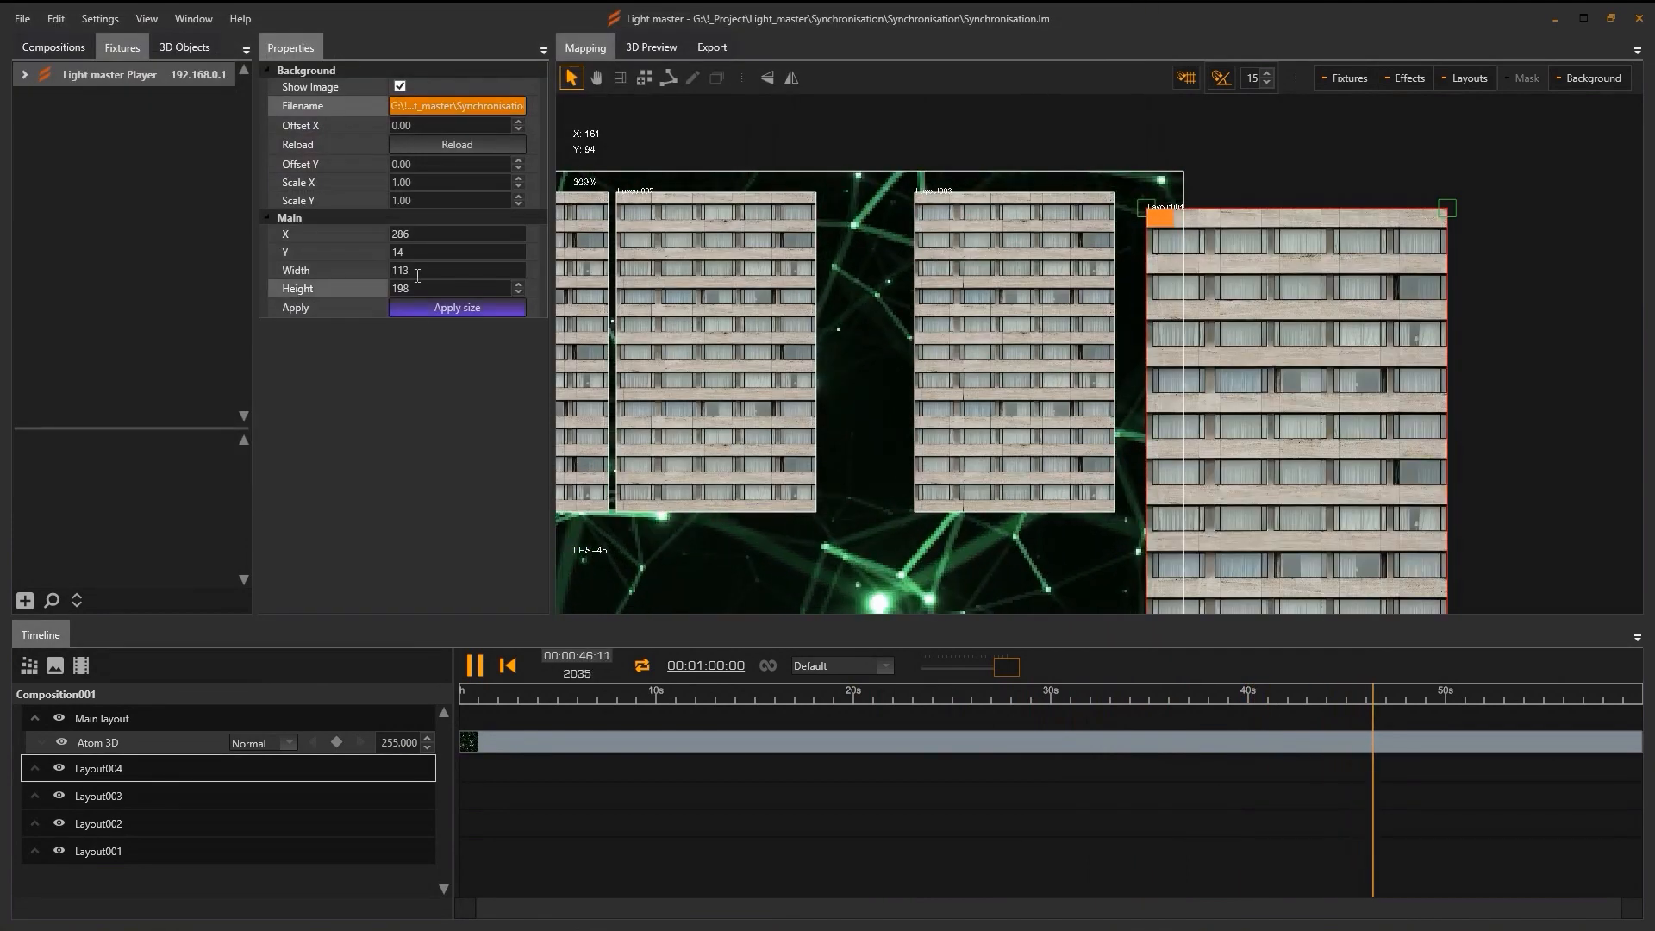
{"action": "double_click", "coordinate": [425, 287]}
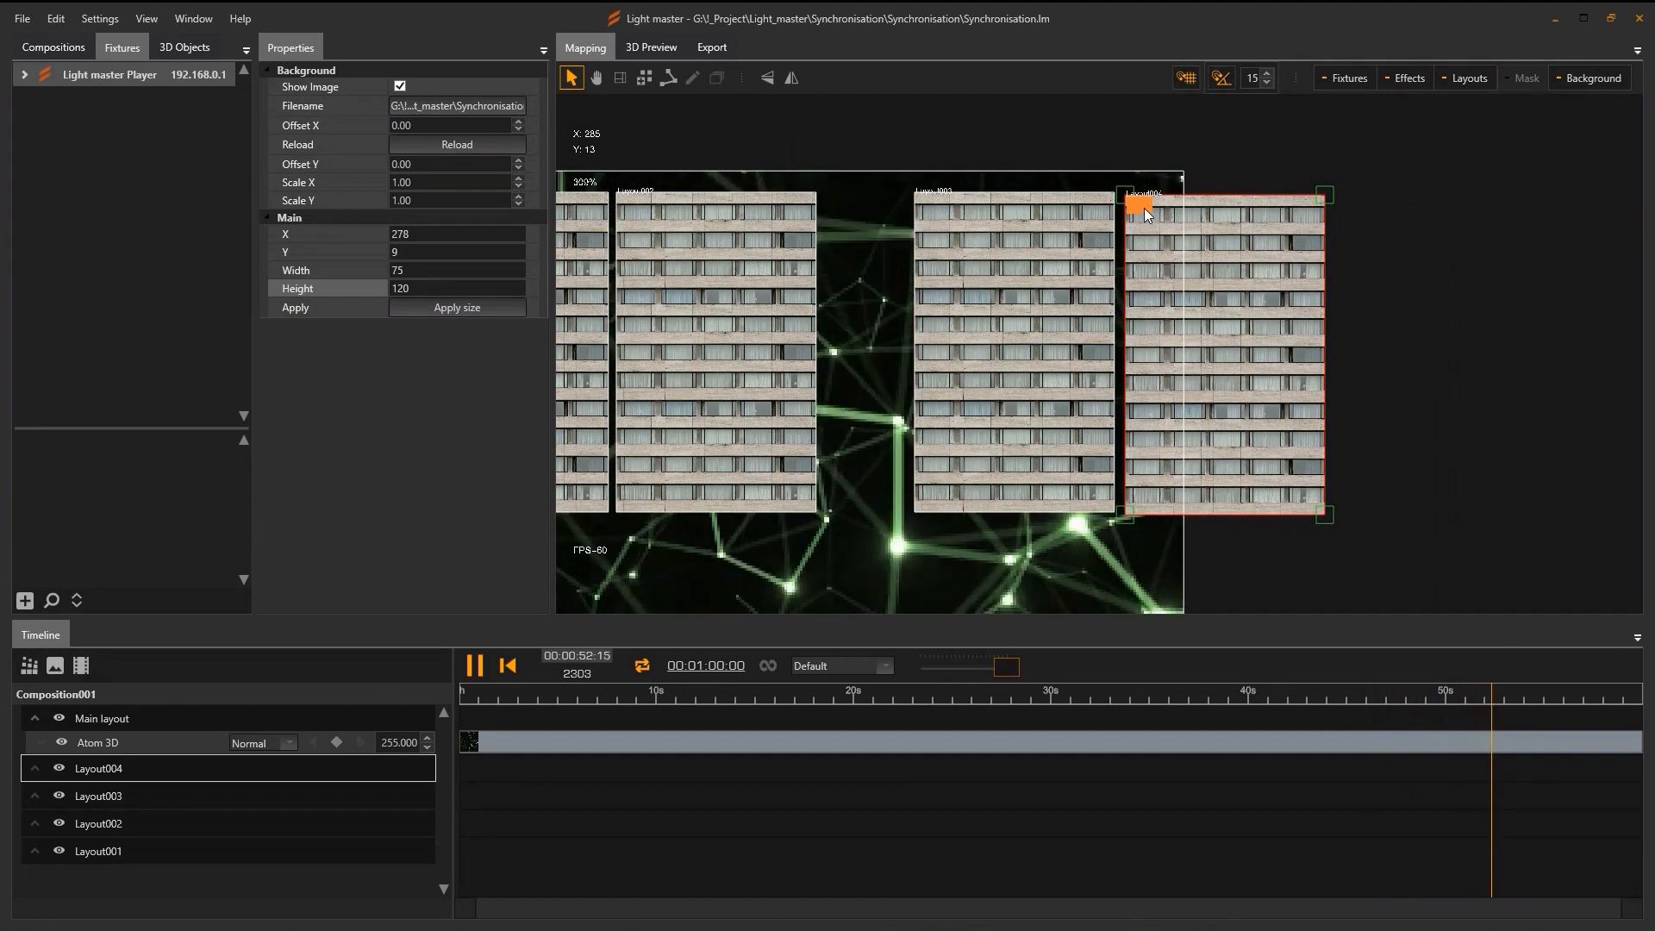
{"action": "left_click_drag", "start_coordinate": [1145, 209], "coordinate": [1142, 206]}
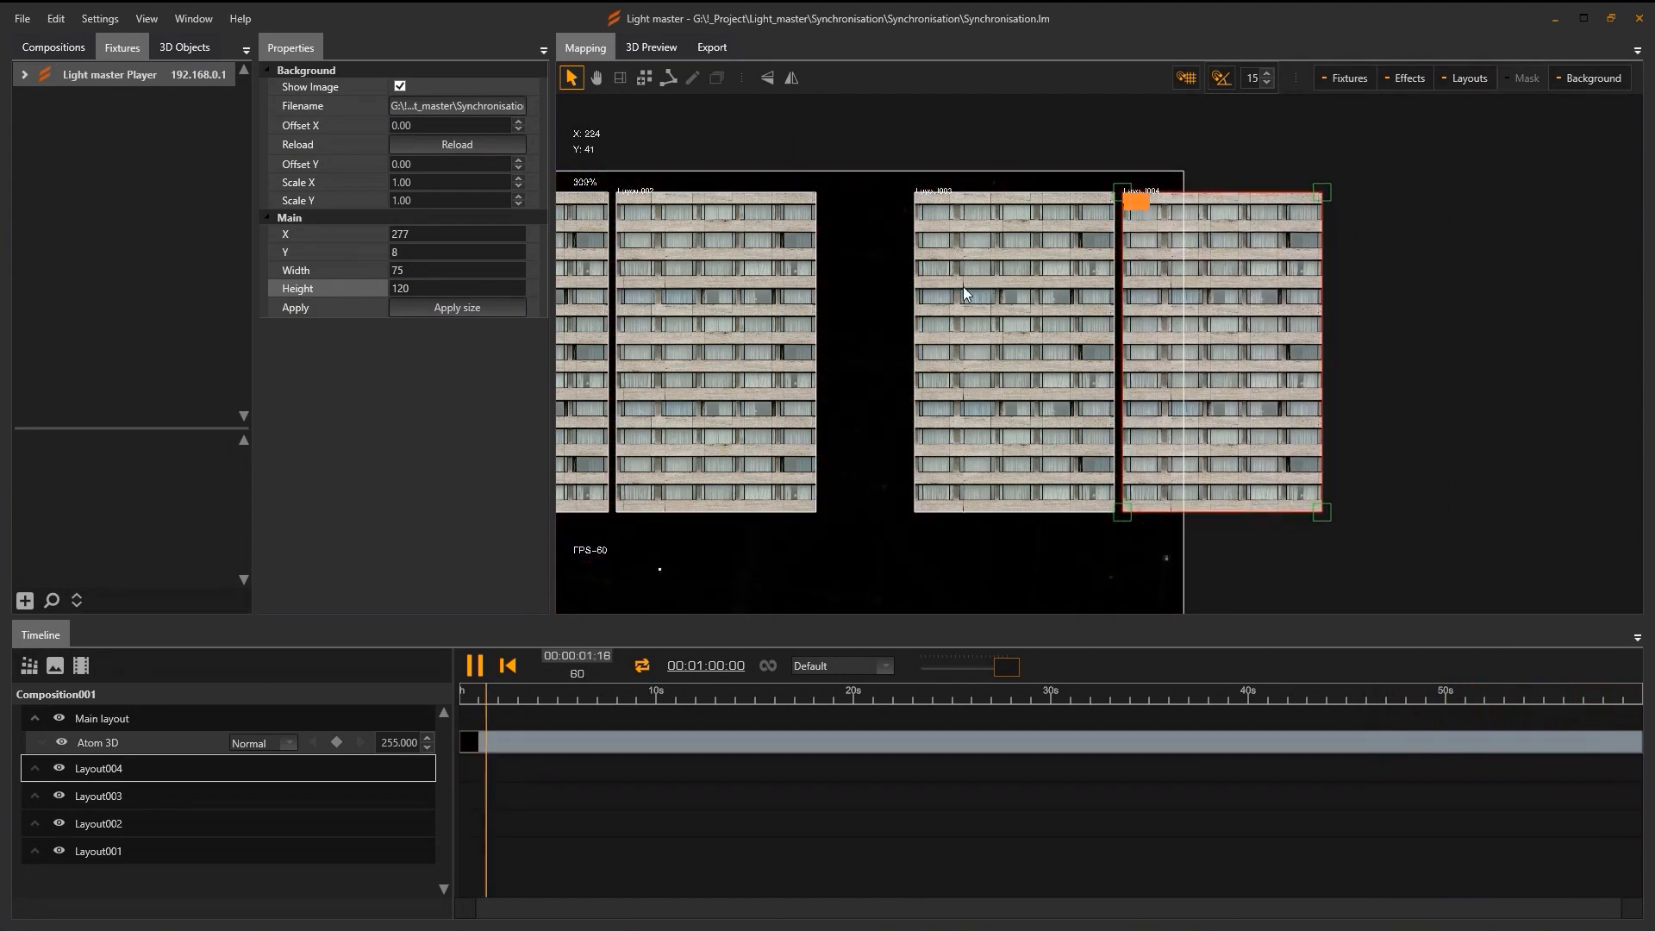
{"action": "scroll", "coordinate": [1053, 420], "scroll_direction": "down", "scroll_amount": 5}
Resize the main layout to 380 wide by 380 high.
{"action": "left_click", "coordinate": [741, 457]}
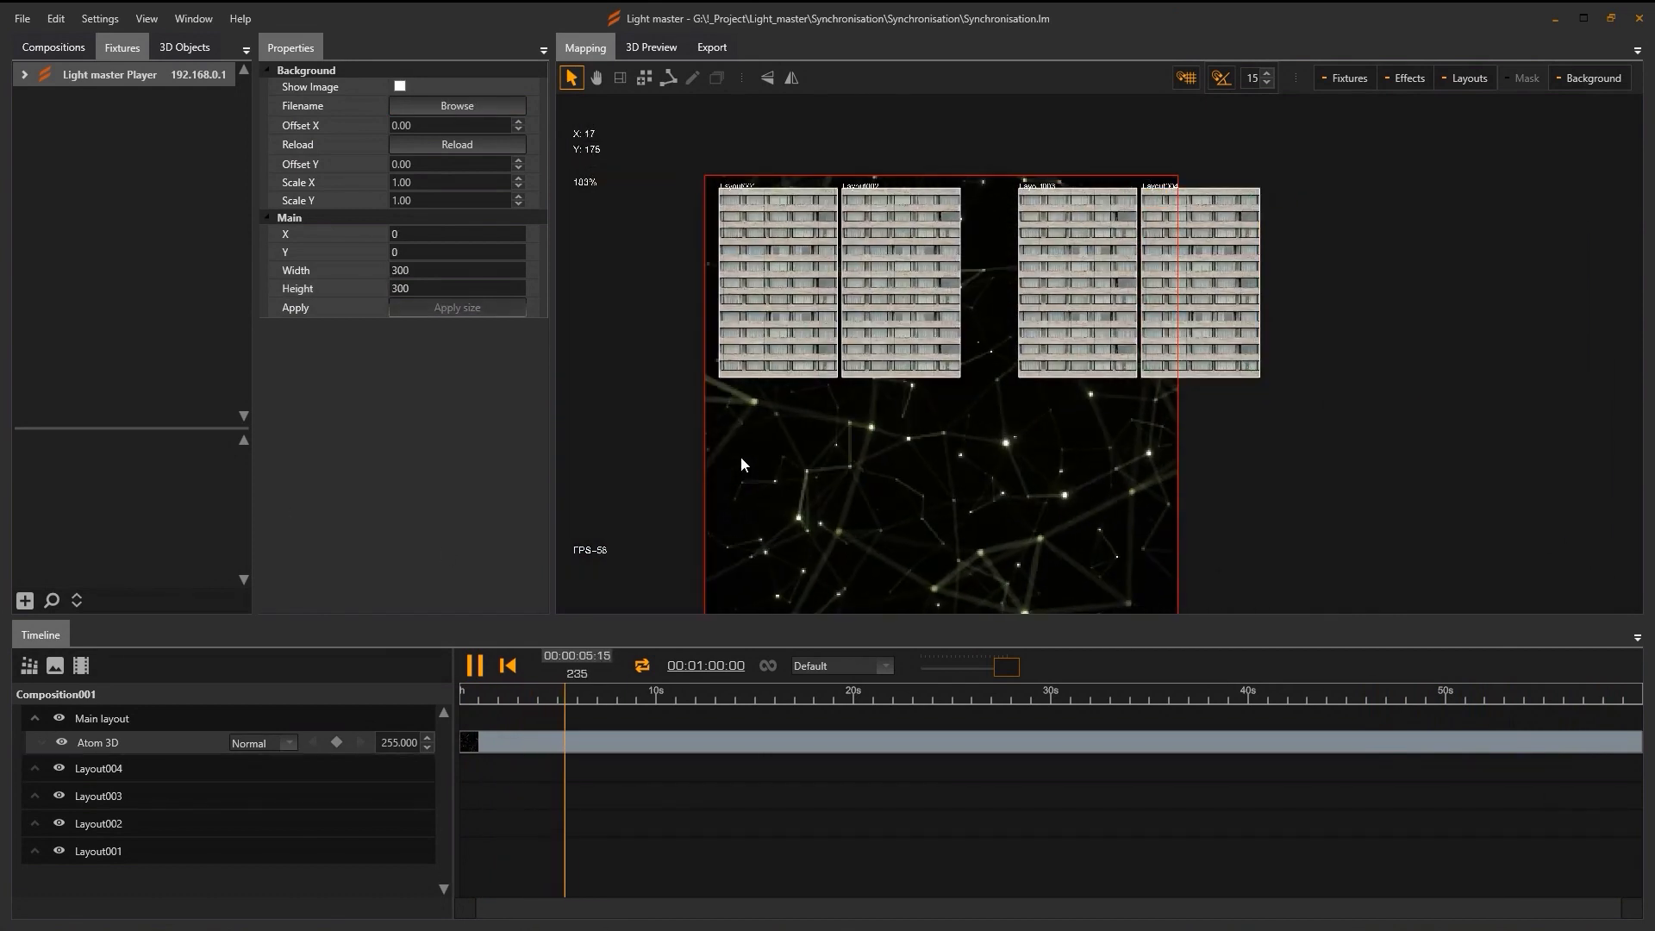
{"action": "double_click", "coordinate": [419, 269]}
{"action": "type", "text": "3"}
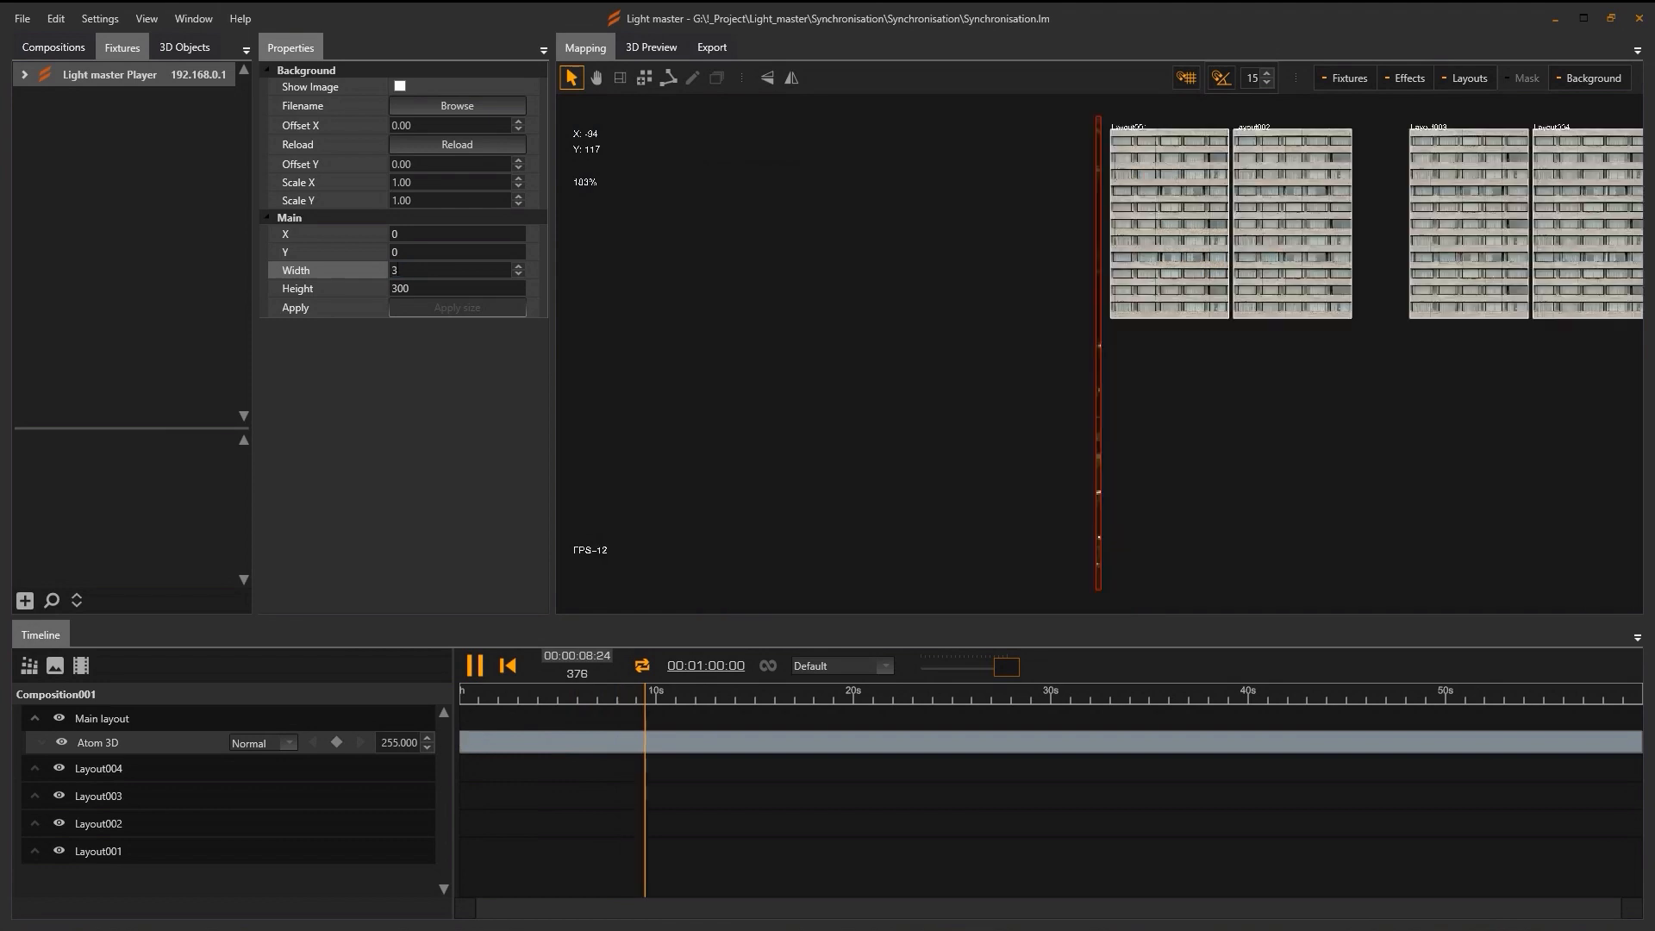
{"action": "type", "text": "80"}
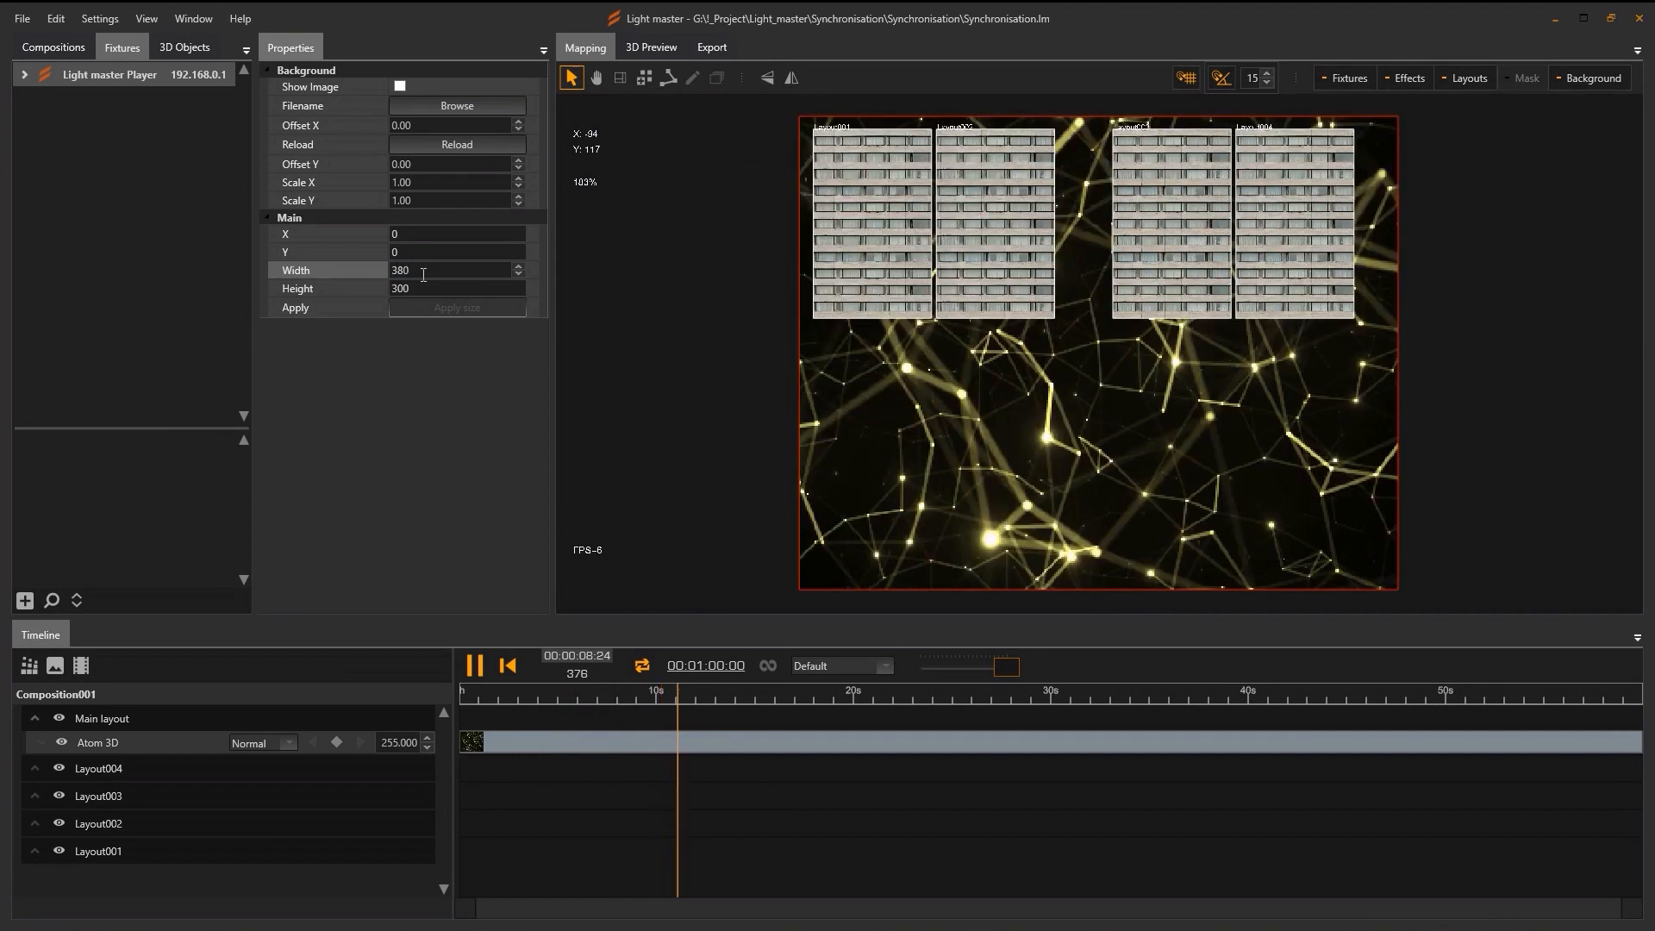
{"action": "double_click", "coordinate": [418, 292]}
{"action": "type", "text": "38"}
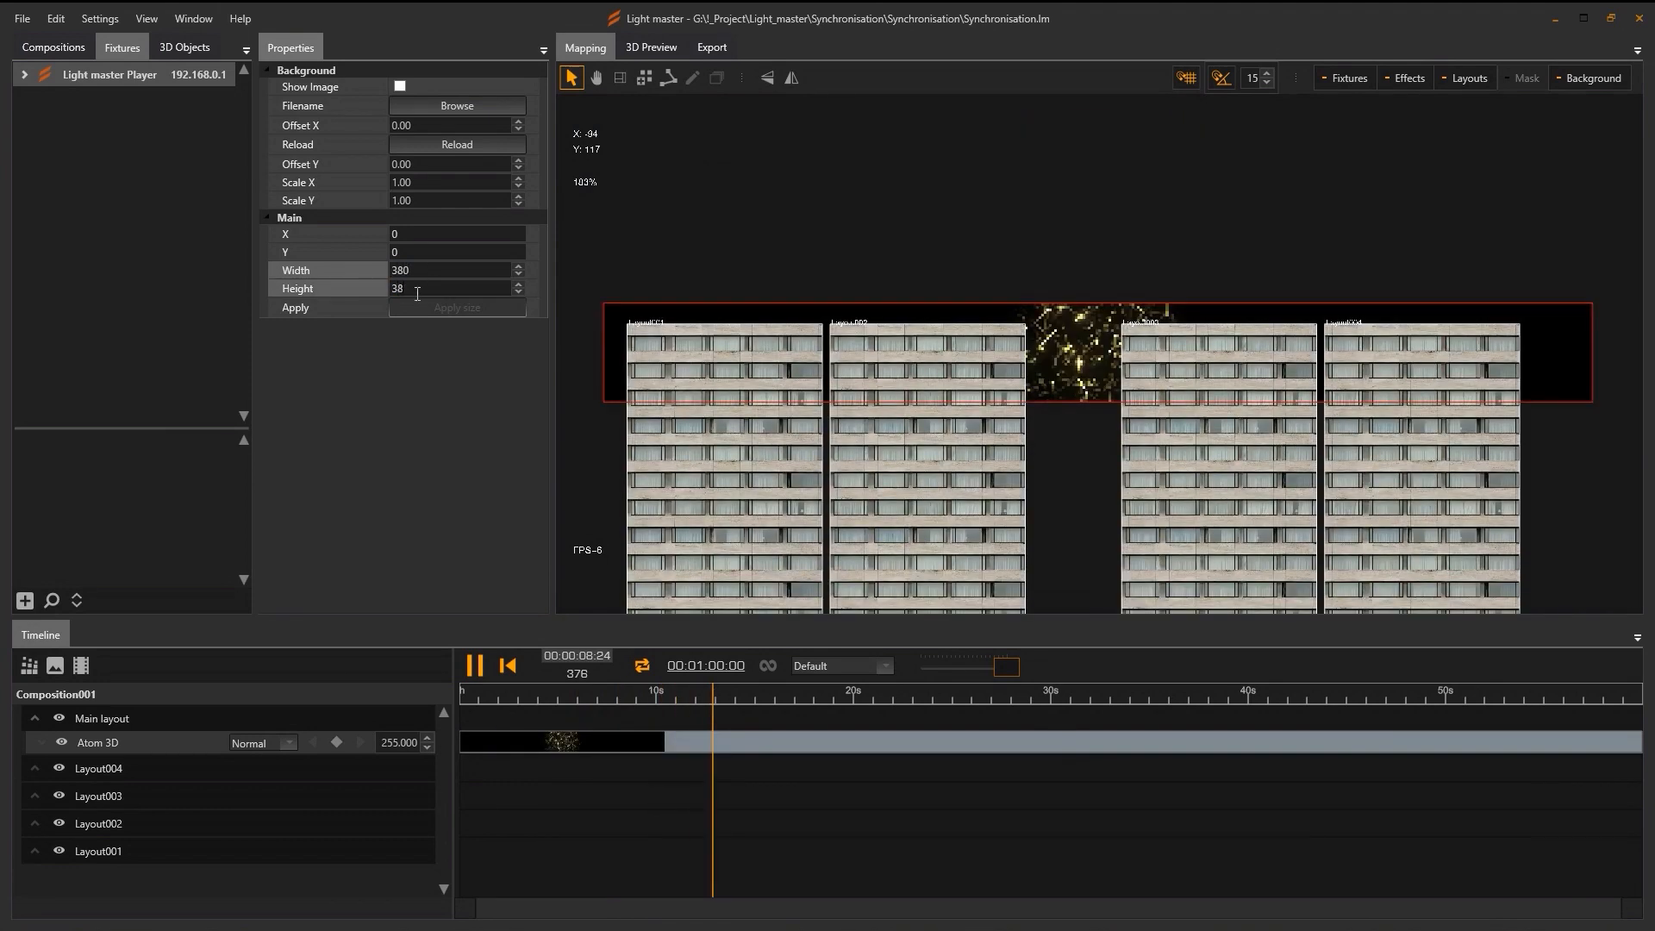
{"action": "type", "text": "0"}
Zoom and pan the mapping view close onto Layout001's top-left edge, about 1000%.
{"action": "scroll", "coordinate": [1031, 362], "scroll_direction": "up", "scroll_amount": 5}
{"action": "scroll", "coordinate": [1111, 403], "scroll_direction": "up", "scroll_amount": 5}
{"action": "scroll", "coordinate": [1112, 404], "scroll_direction": "down", "scroll_amount": 5}
{"action": "left_click_drag", "start_coordinate": [1093, 408], "coordinate": [1120, 334]}
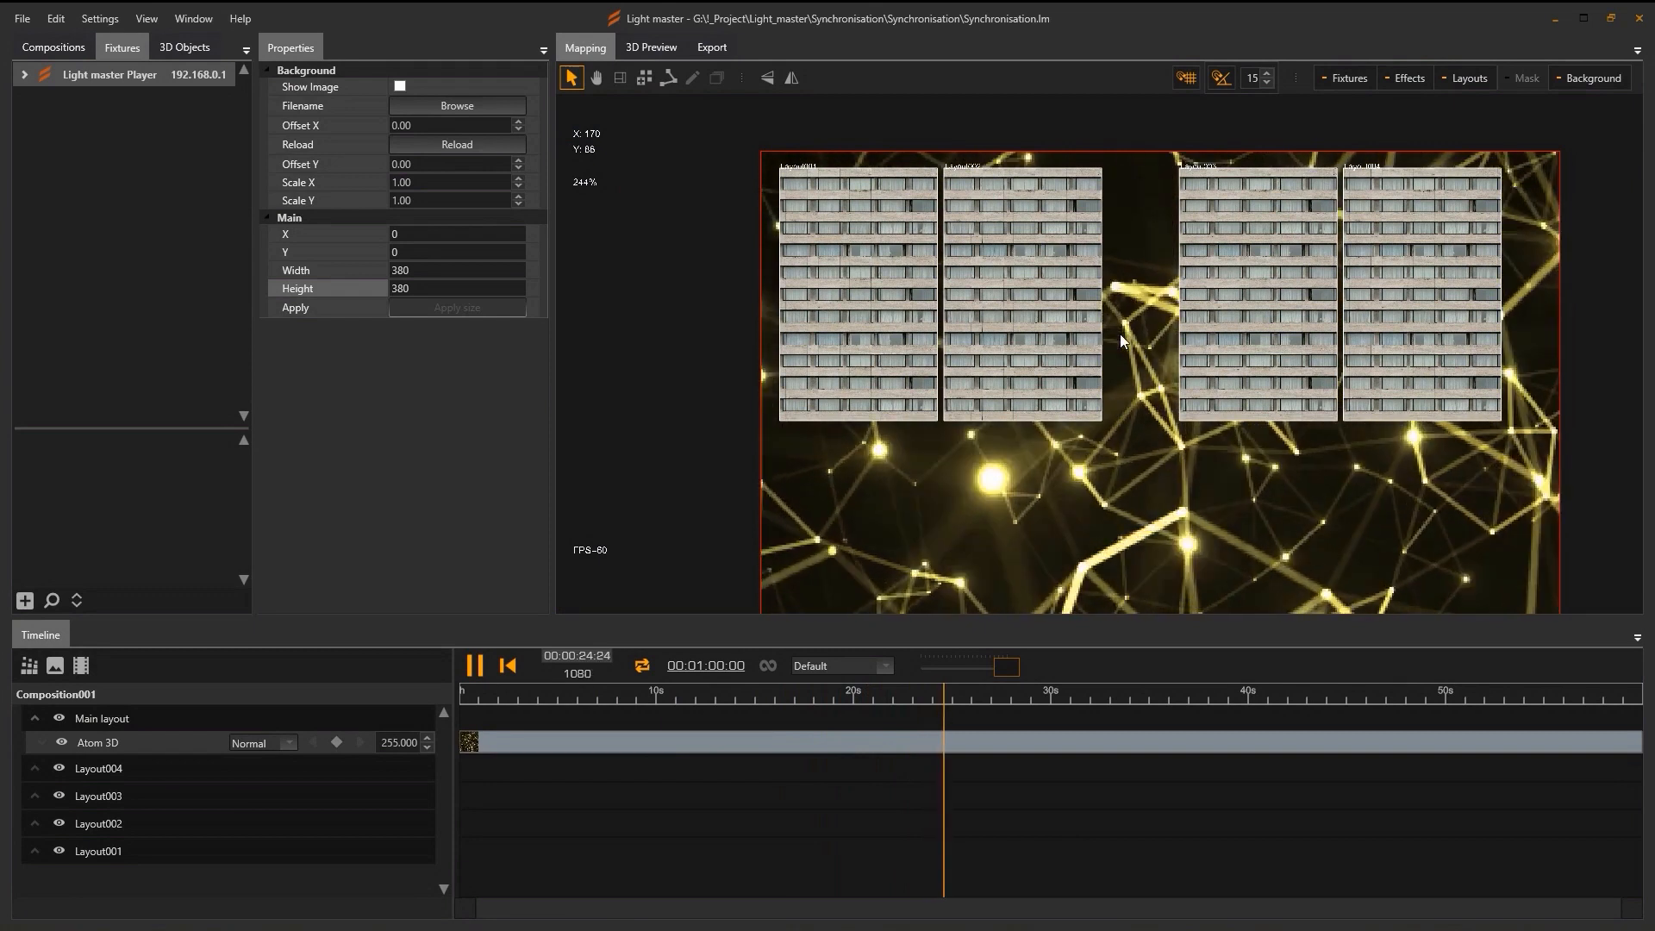
{"action": "scroll", "coordinate": [973, 281], "scroll_direction": "up", "scroll_amount": 5}
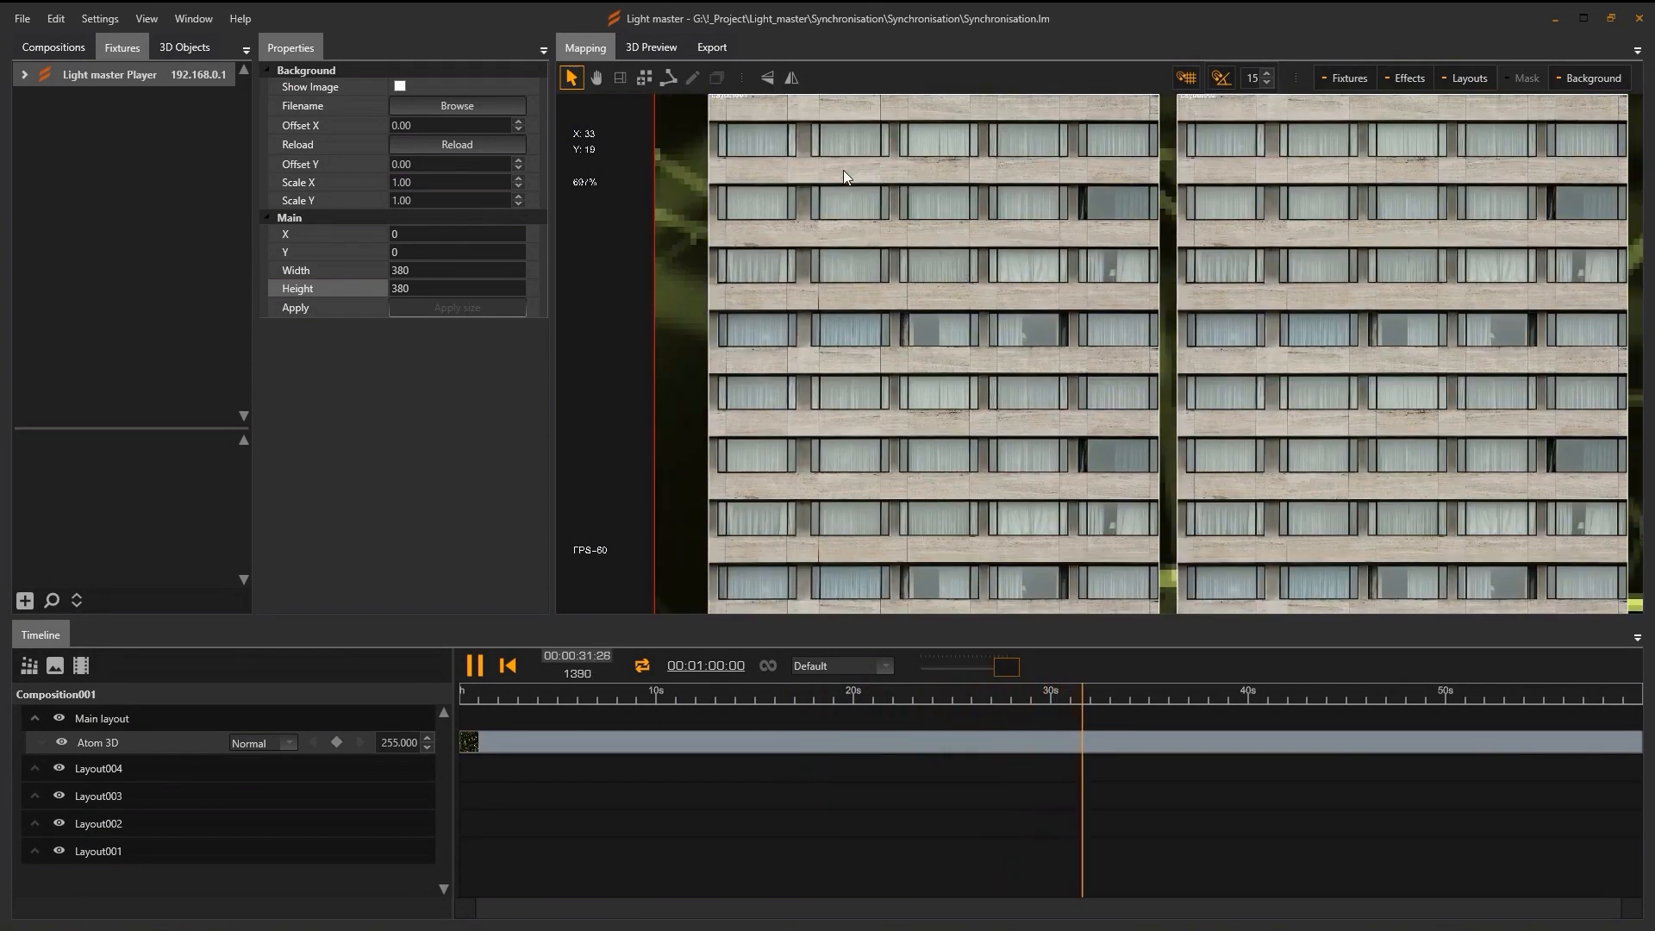
{"action": "left_click_drag", "start_coordinate": [843, 166], "coordinate": [939, 376]}
{"action": "scroll", "coordinate": [824, 322], "scroll_direction": "up", "scroll_amount": 2}
{"action": "left_click_drag", "start_coordinate": [836, 315], "coordinate": [1074, 303]}
{"action": "scroll", "coordinate": [777, 286], "scroll_direction": "up", "scroll_amount": 2}
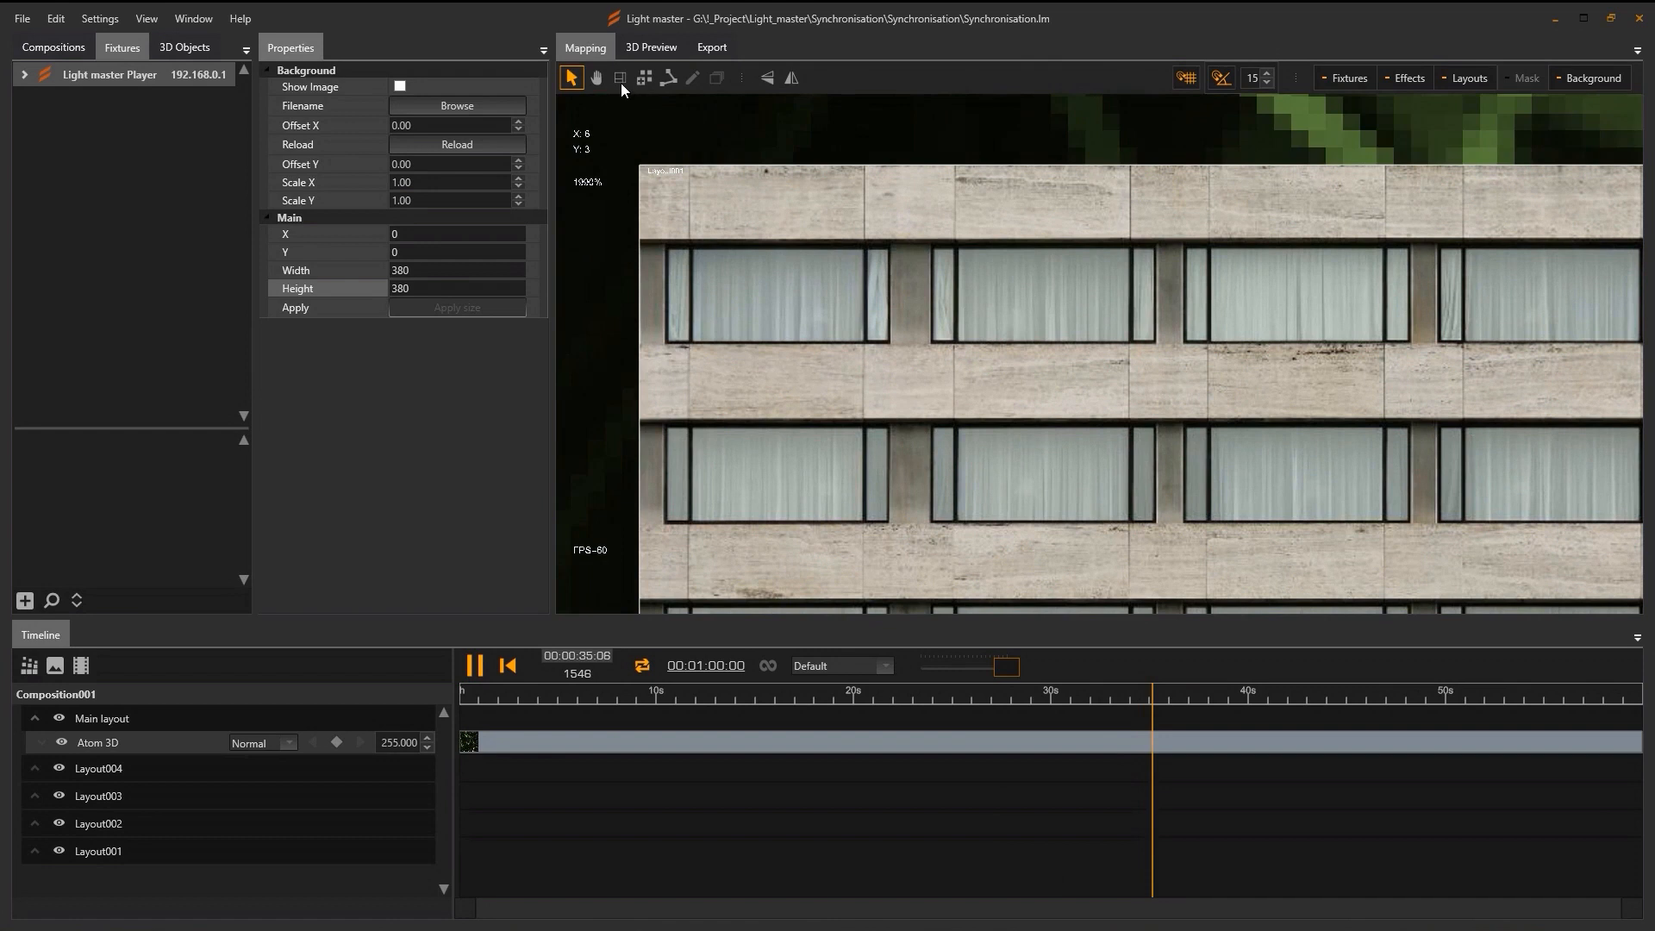
Place five RGB fixtures in a row along the first facade's top edge.
{"action": "left_click", "coordinate": [645, 79]}
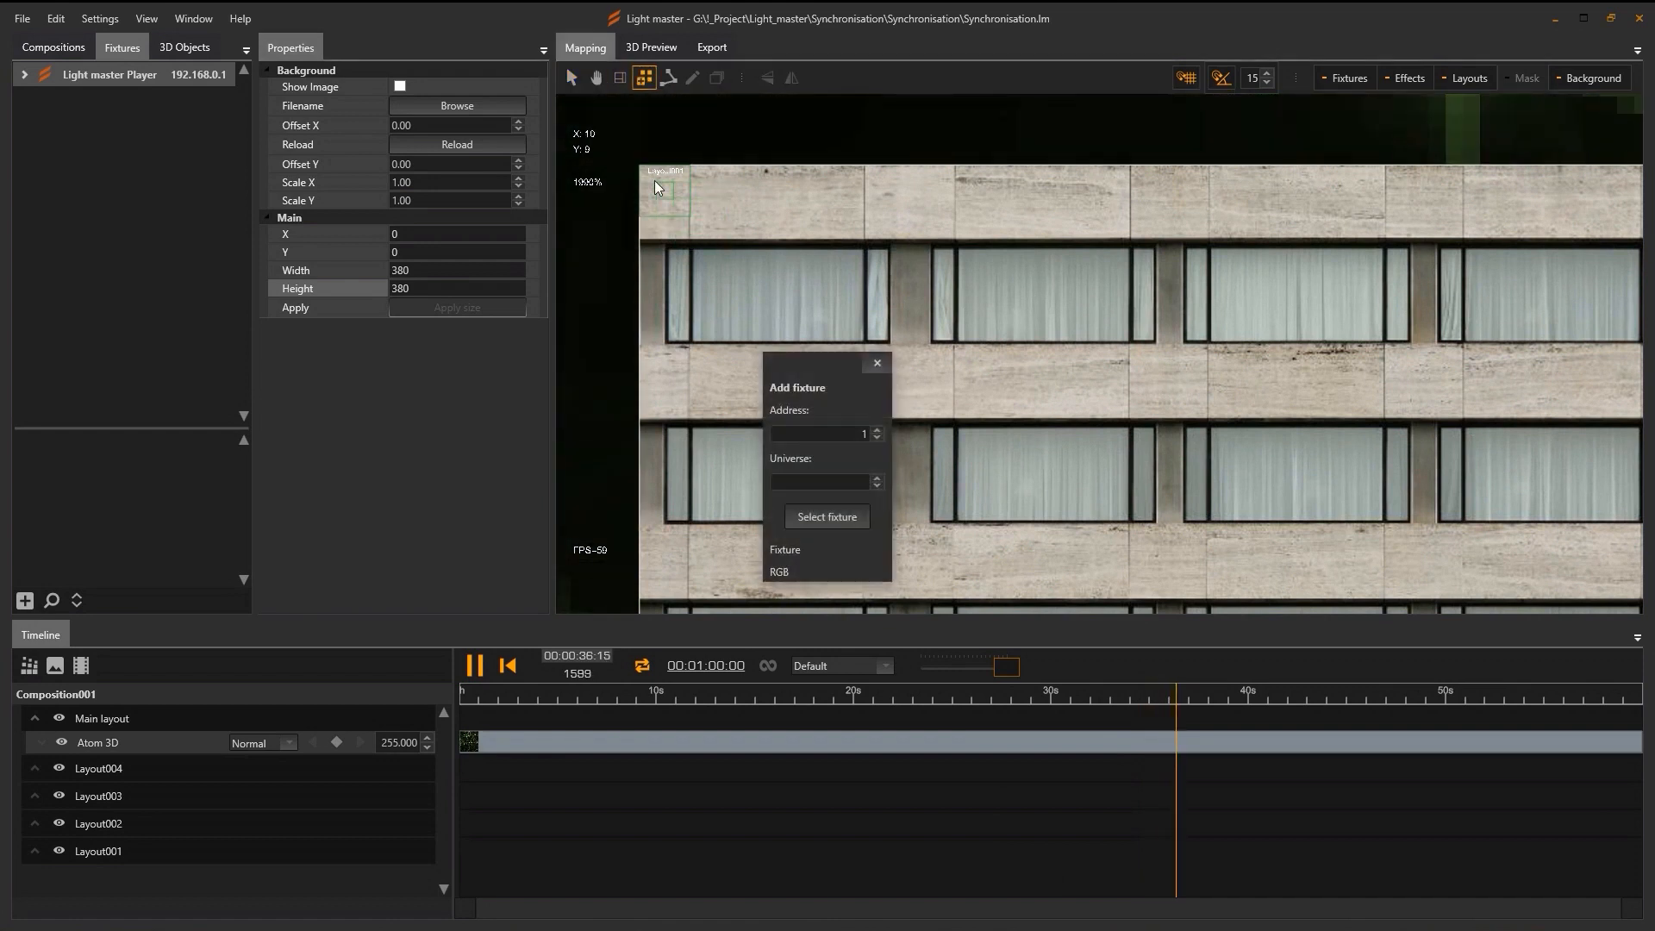
{"action": "left_click", "coordinate": [652, 189]}
{"action": "left_click", "coordinate": [666, 189]}
{"action": "left_click", "coordinate": [682, 189]}
{"action": "left_click", "coordinate": [698, 189]}
{"action": "left_click", "coordinate": [716, 189]}
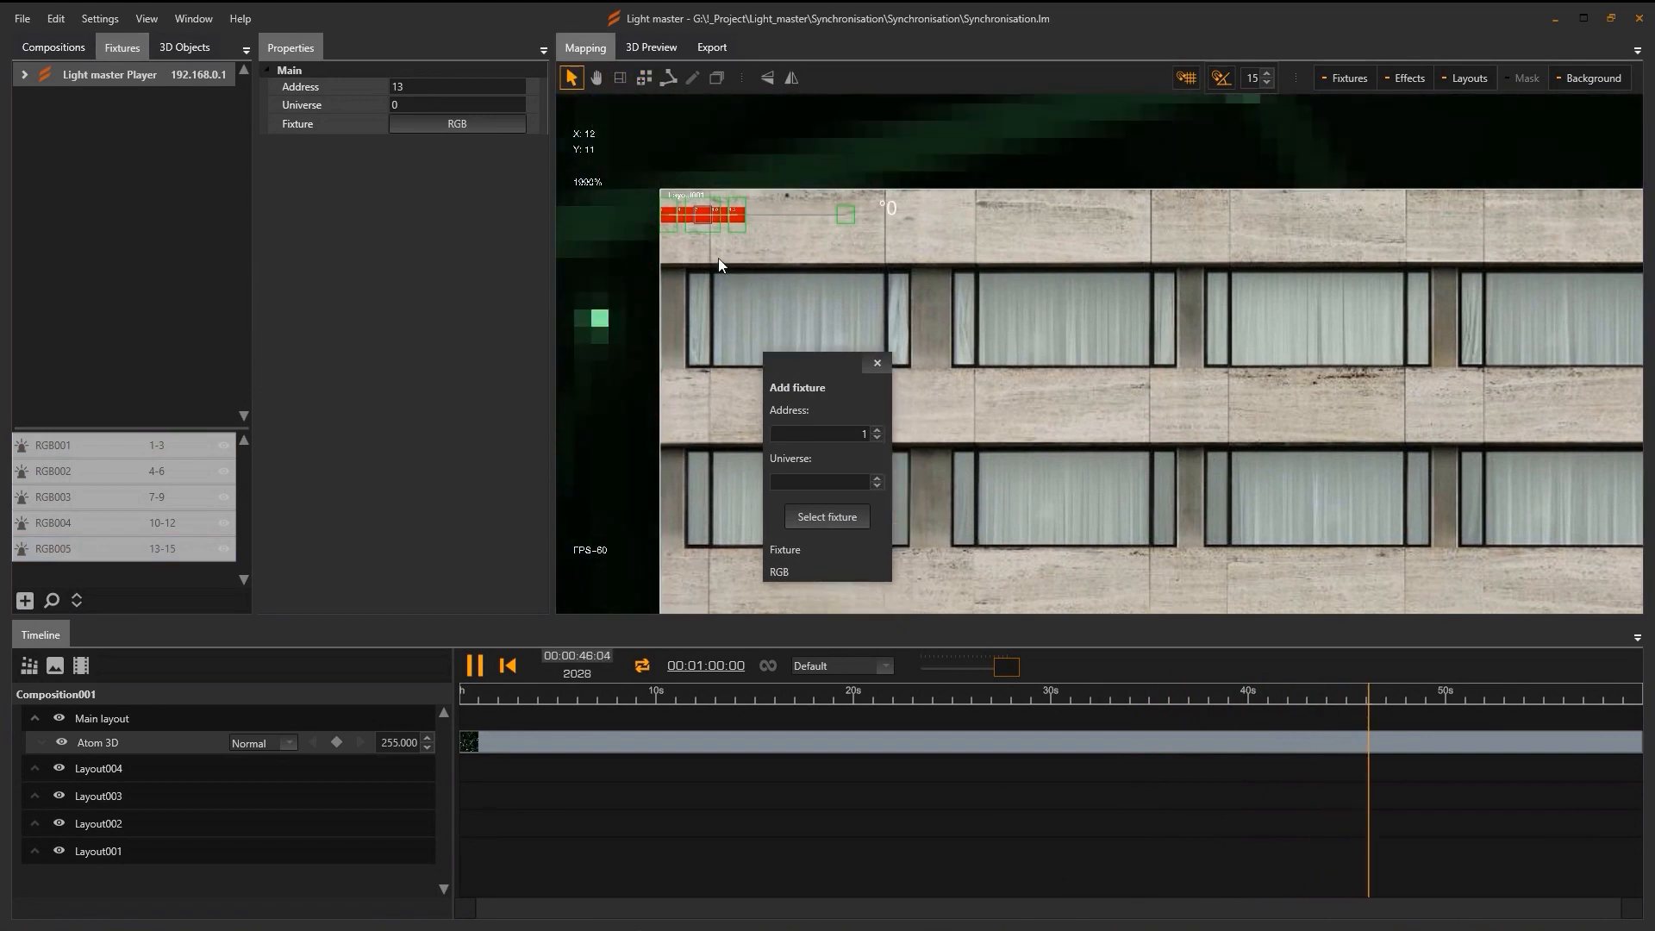
Extend the row with copies, select RGB001–RGB025, and stretch it along the roofline.
{"action": "key", "text": "ctrl+v"}
{"action": "left_click_drag", "start_coordinate": [789, 224], "coordinate": [979, 228]}
{"action": "key", "text": "ctrl+v"}
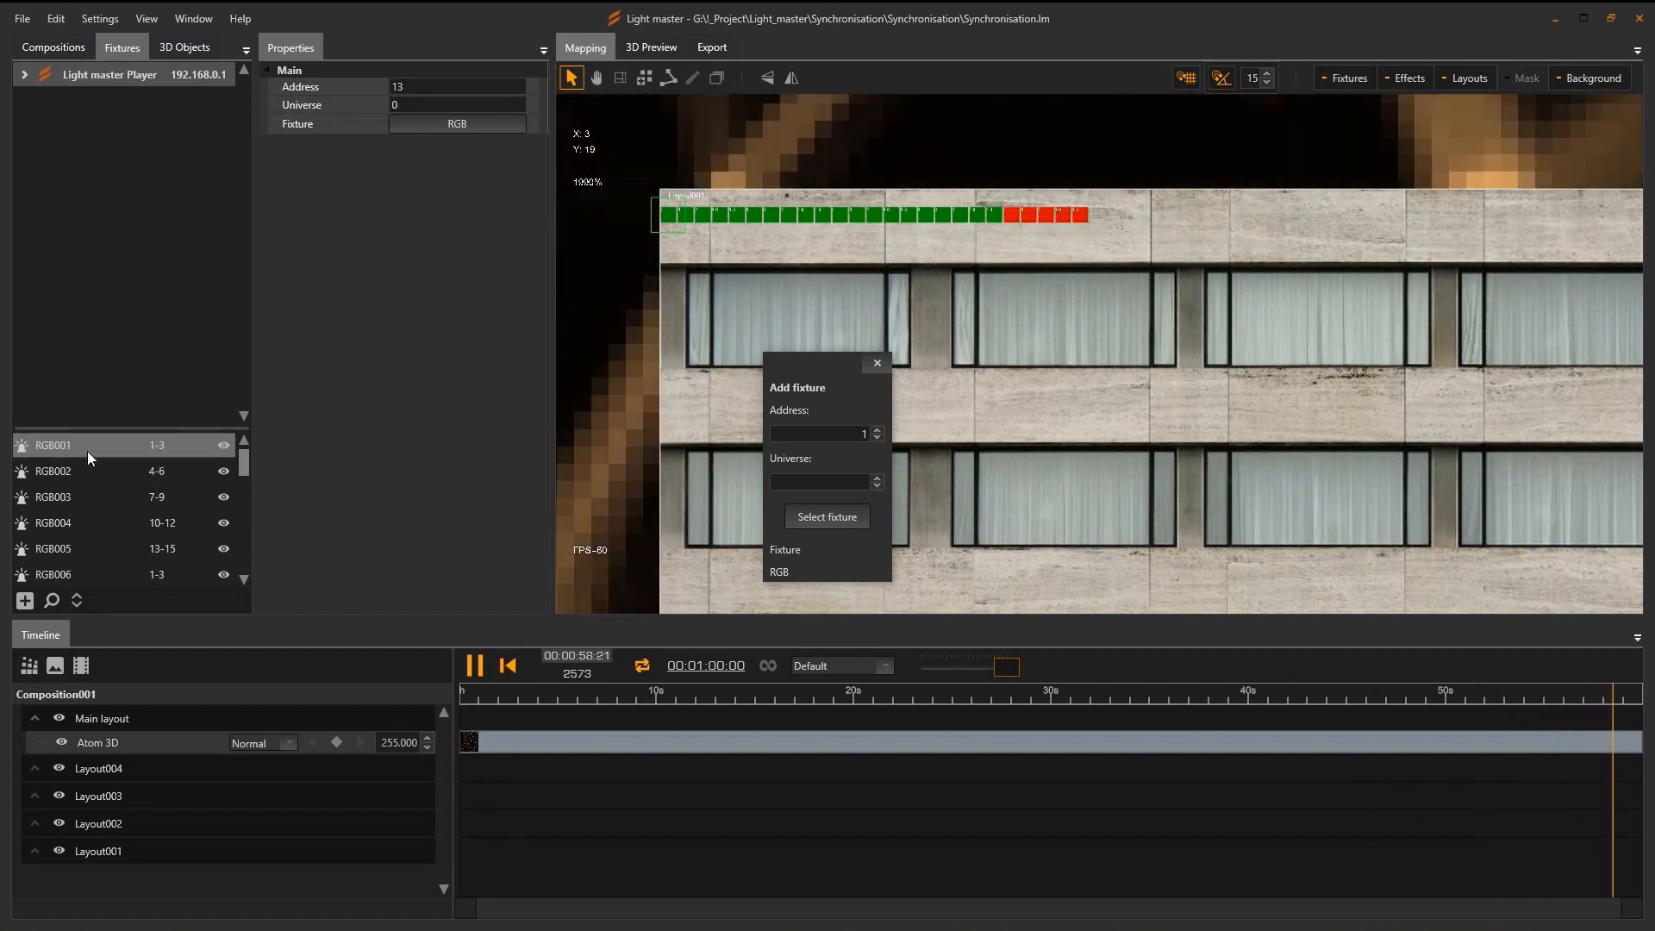
{"action": "left_click", "coordinate": [88, 452]}
{"action": "scroll", "coordinate": [85, 483], "scroll_direction": "down", "scroll_amount": 8}
{"action": "left_click", "coordinate": [75, 571], "text": "shift"}
{"action": "scroll", "coordinate": [653, 270], "scroll_direction": "down", "scroll_amount": 3}
{"action": "left_click_drag", "start_coordinate": [1212, 231], "coordinate": [1213, 231]}
{"action": "left_click", "coordinate": [877, 363]}
{"action": "left_click_drag", "start_coordinate": [924, 226], "coordinate": [925, 218]}
{"action": "left_click_drag", "start_coordinate": [1062, 277], "coordinate": [829, 342]}
Paste copies of the fixture row onto the second, third and right-hand buildings.
{"action": "key", "text": "ctrl+v"}
{"action": "left_click_drag", "start_coordinate": [732, 300], "coordinate": [1333, 292]}
{"action": "left_click_drag", "start_coordinate": [1380, 344], "coordinate": [820, 385]}
{"action": "key", "text": "ctrl+v"}
{"action": "left_click_drag", "start_coordinate": [695, 345], "coordinate": [1569, 346]}
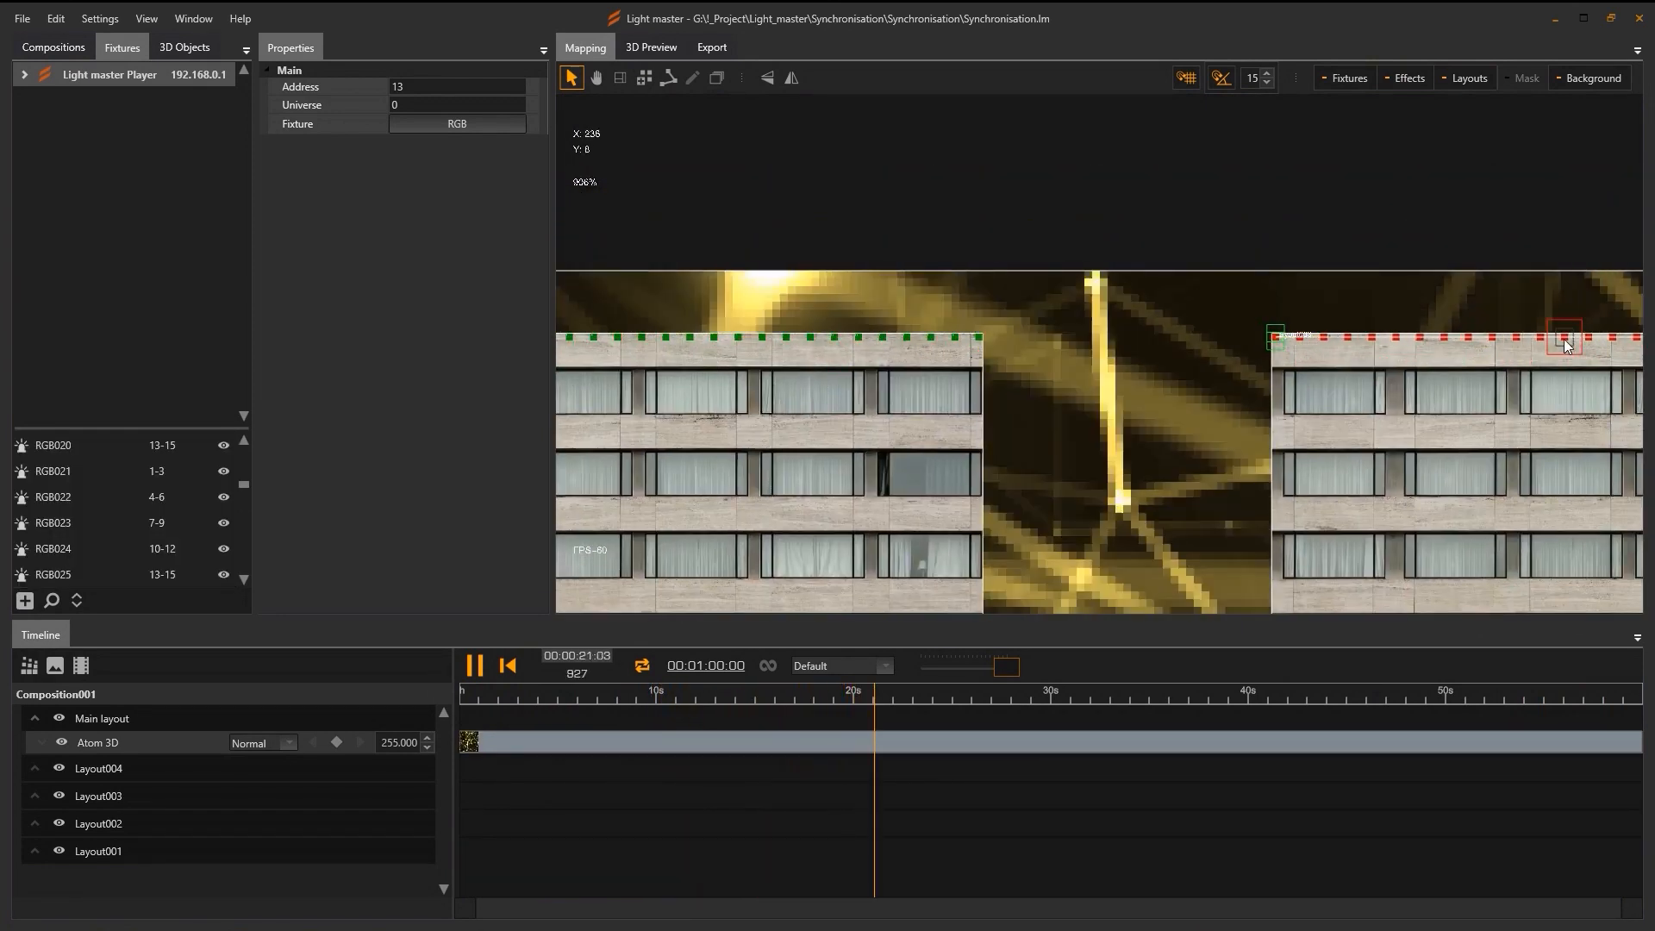
{"action": "left_click_drag", "start_coordinate": [1312, 405], "coordinate": [897, 366]}
{"action": "left_click_drag", "start_coordinate": [1380, 367], "coordinate": [1046, 373]}
{"action": "key", "text": "ctrl+v"}
{"action": "left_click_drag", "start_coordinate": [906, 341], "coordinate": [756, 352]}
{"action": "left_click_drag", "start_coordinate": [669, 314], "coordinate": [1277, 315]}
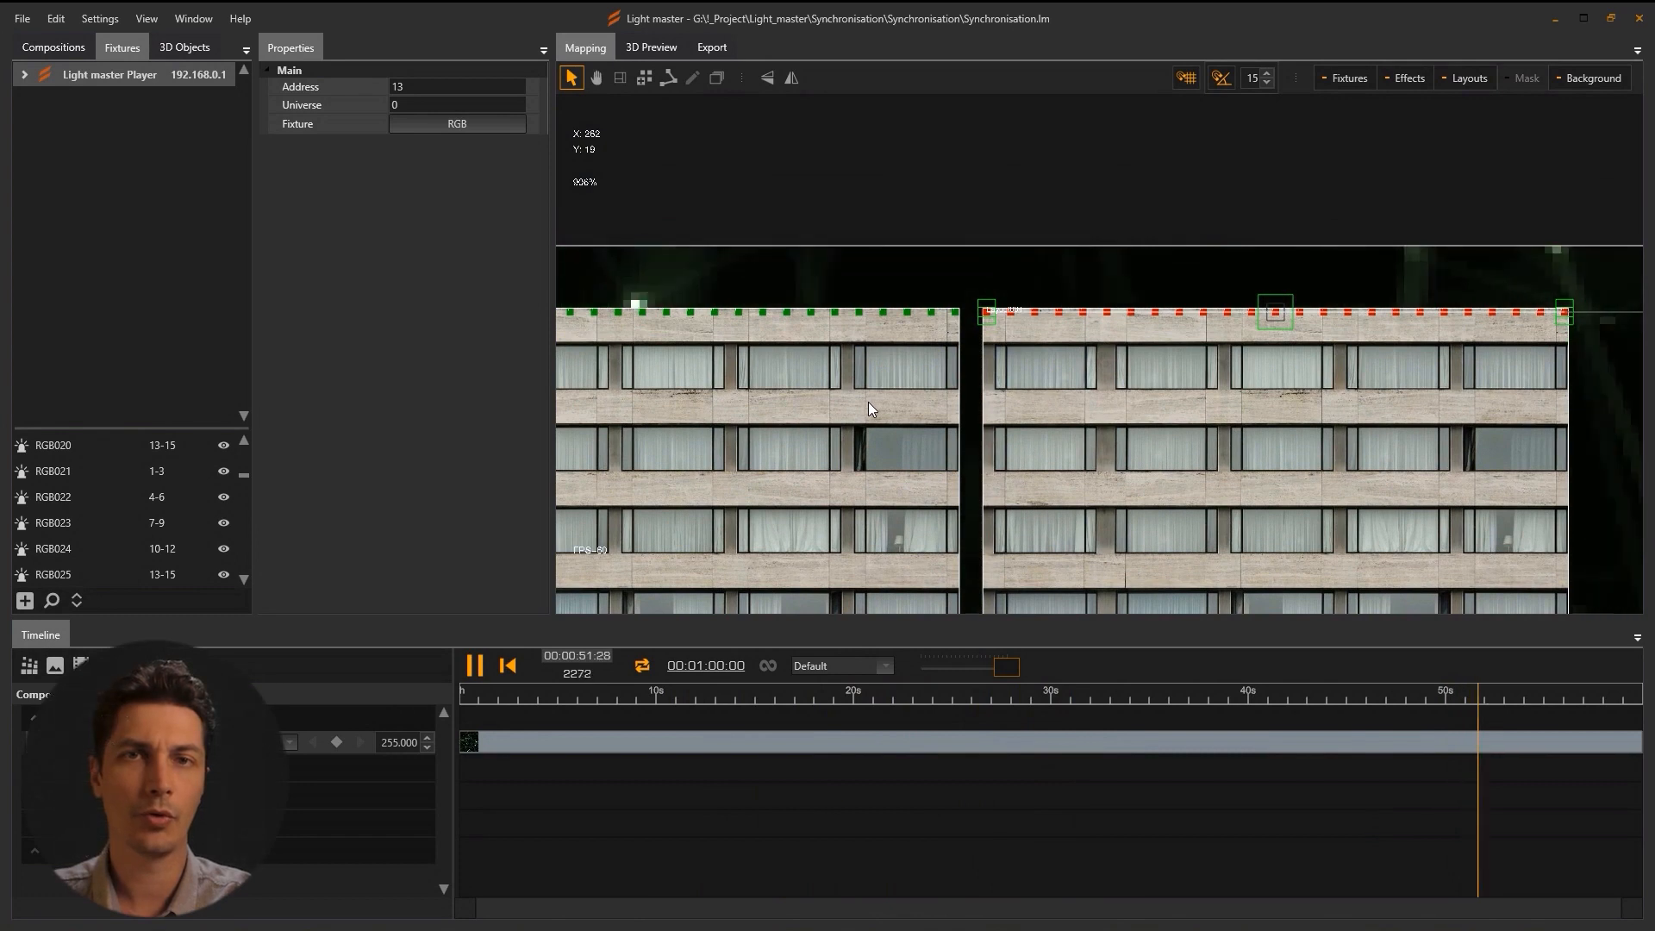
Add a box to the 3D preview textured with Facade.png.
{"action": "left_click", "coordinate": [657, 47]}
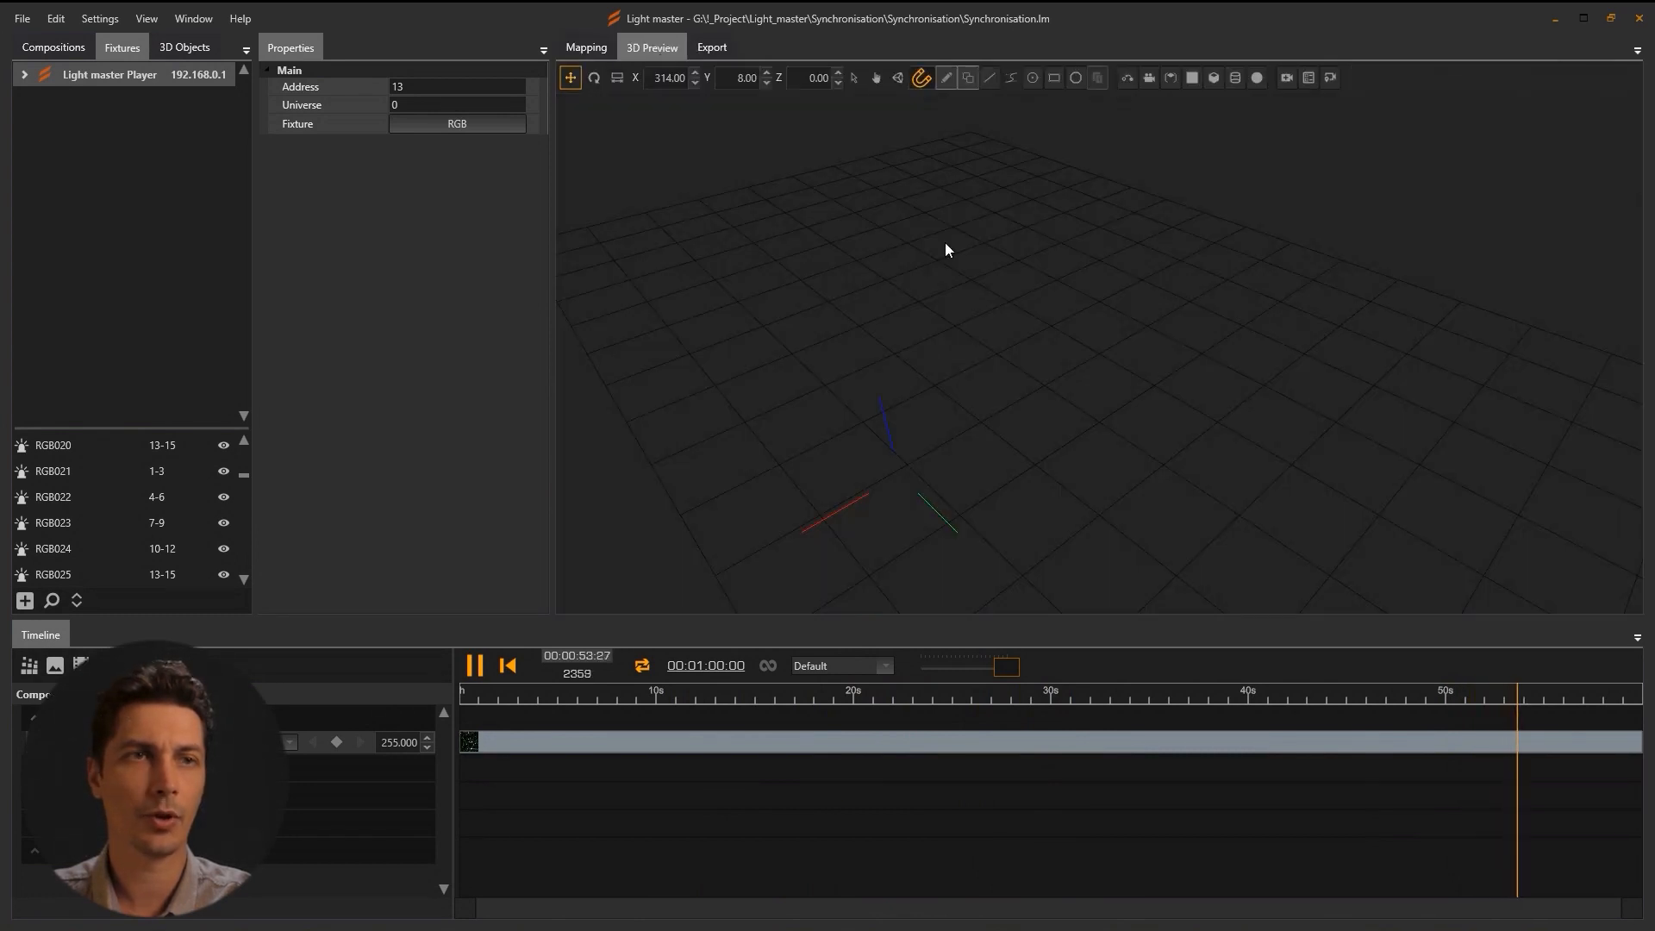
{"action": "left_click", "coordinate": [1214, 78]}
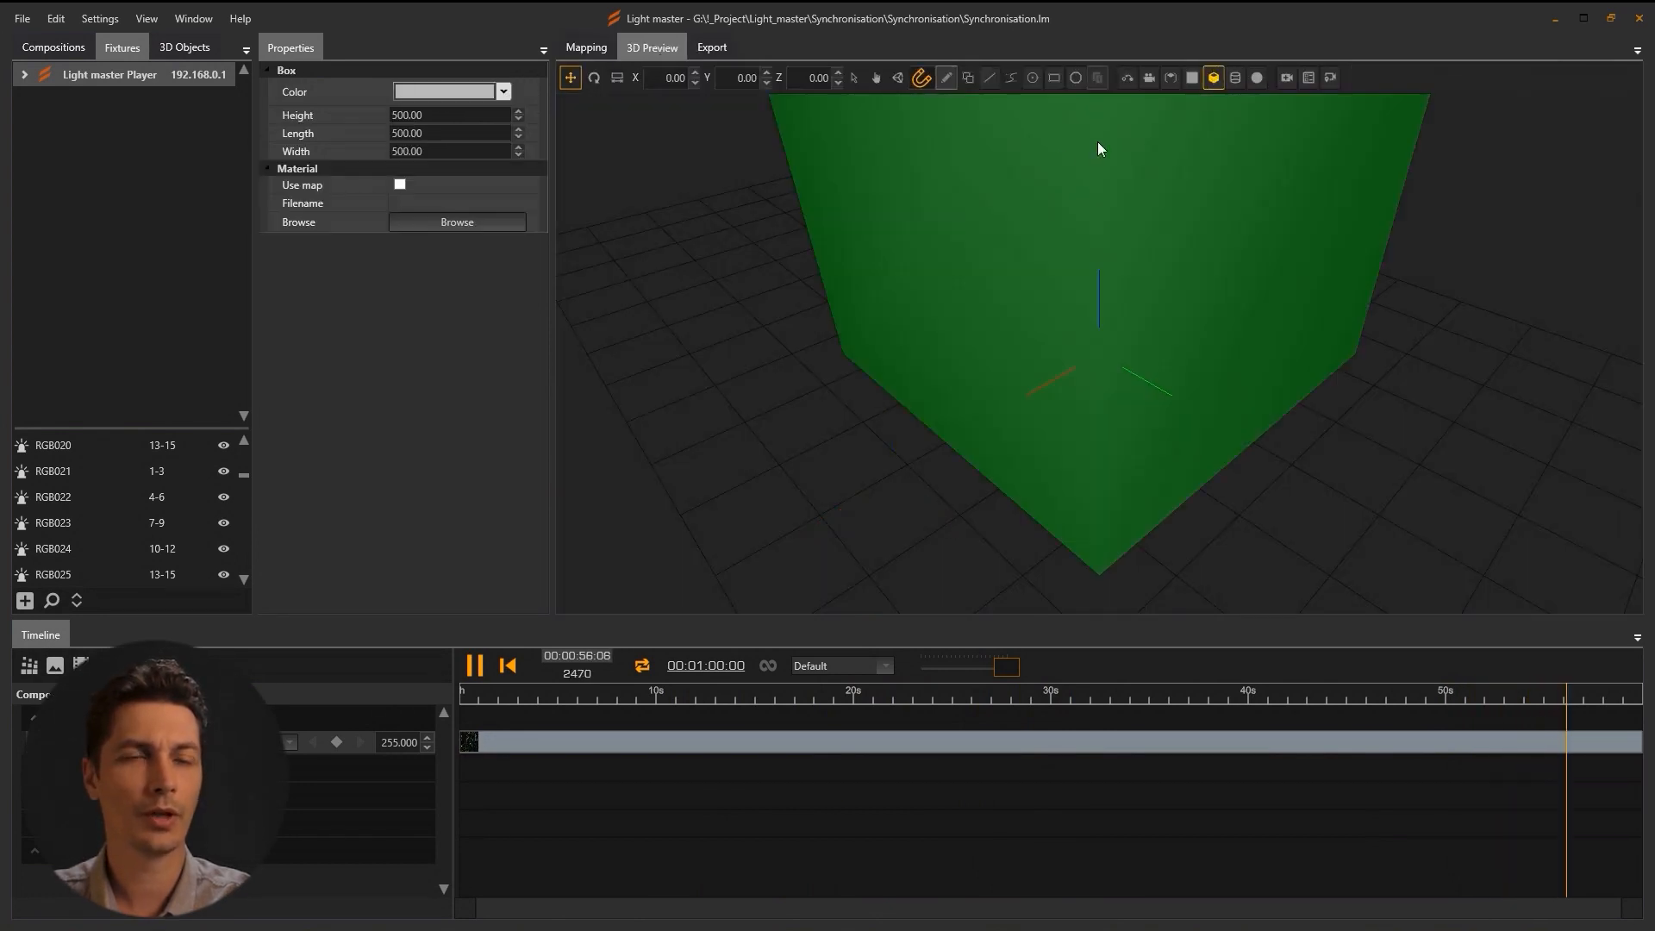
{"action": "left_click", "coordinate": [448, 224]}
{"action": "left_click", "coordinate": [397, 144]}
{"action": "left_click", "coordinate": [1012, 490]}
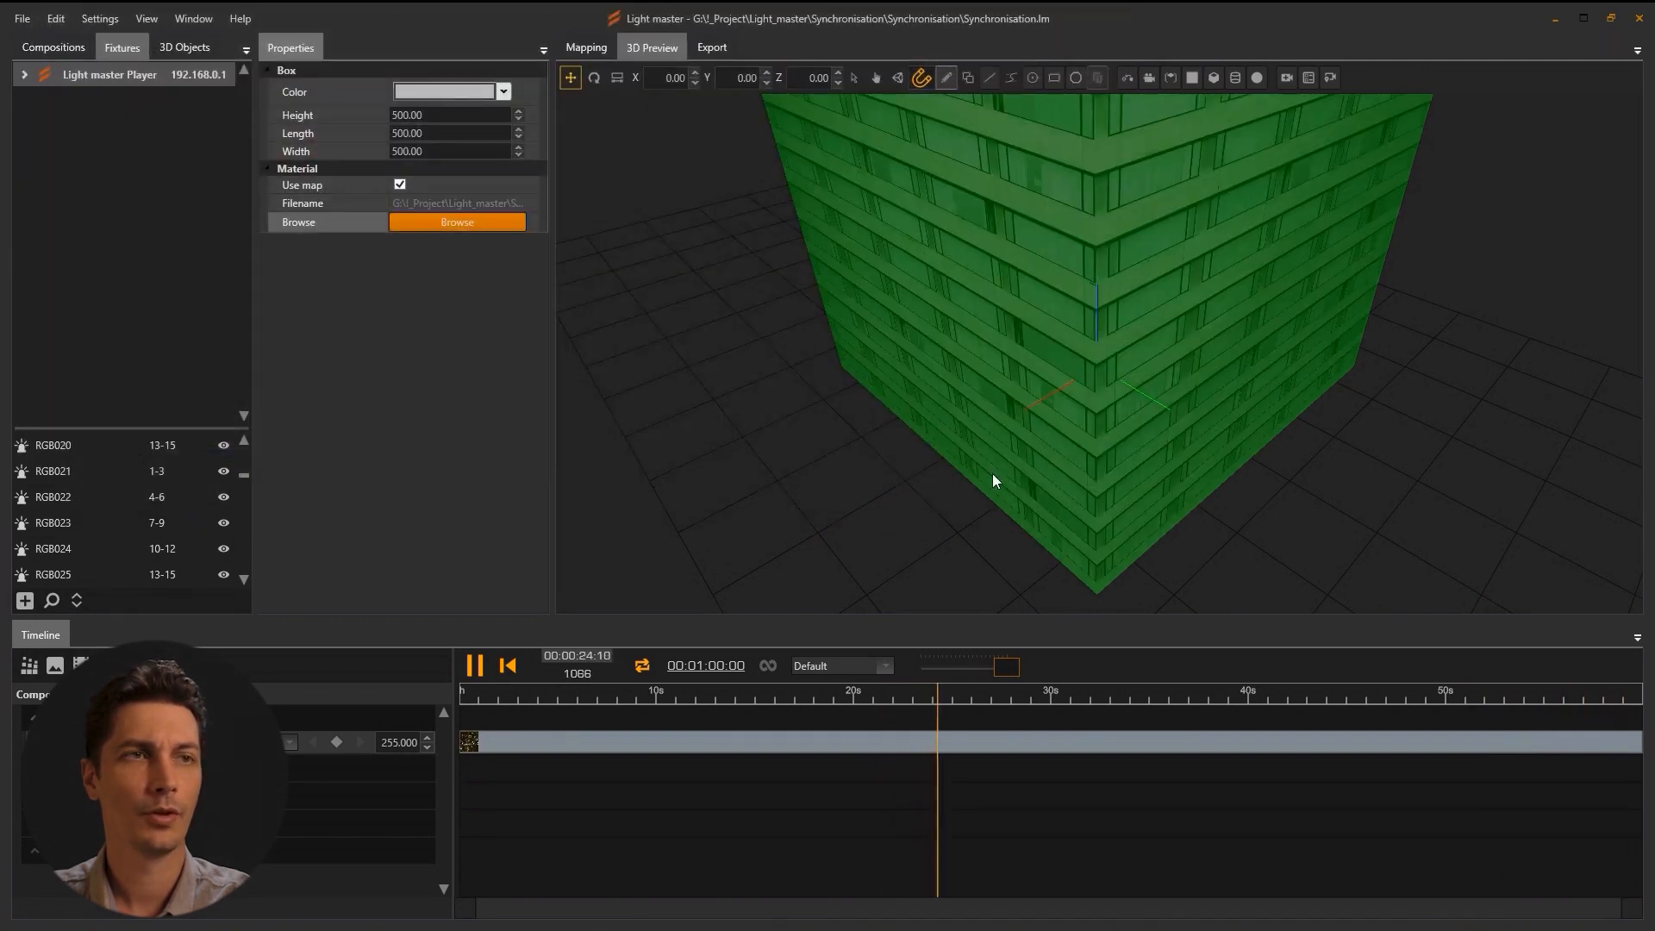
{"action": "left_click_drag", "start_coordinate": [1075, 288], "coordinate": [988, 439]}
{"action": "scroll", "coordinate": [986, 442], "scroll_direction": "down", "scroll_amount": 3}
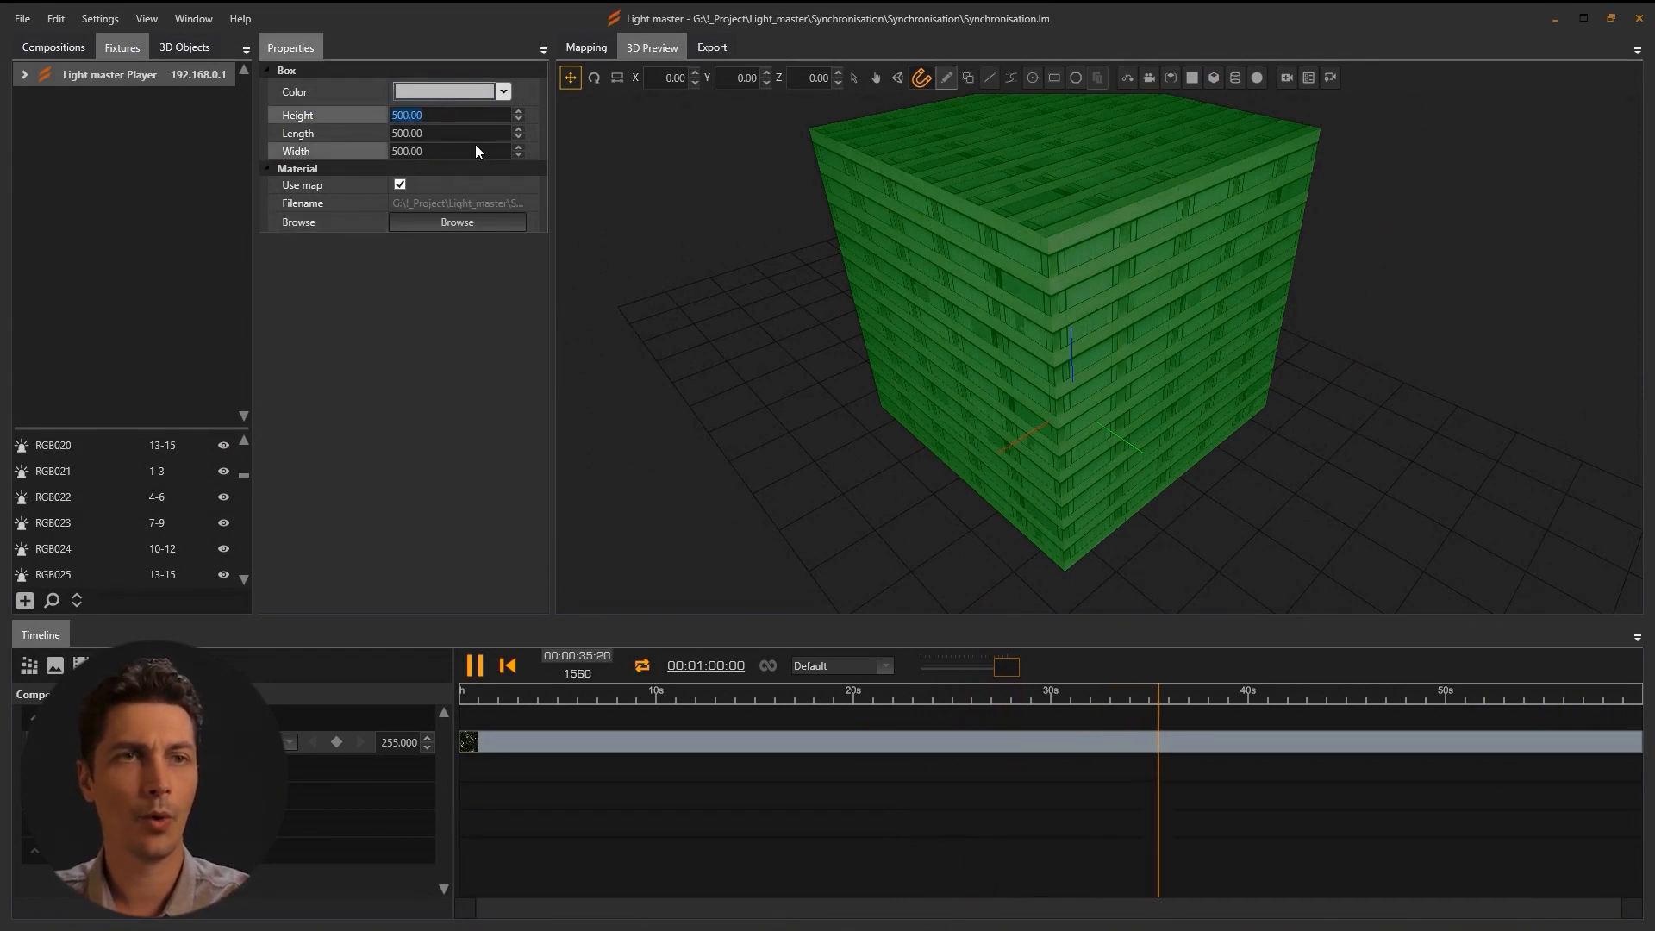
Set the box's height to 3300, length 2500 and width 2500.
{"action": "type", "text": "3300"}
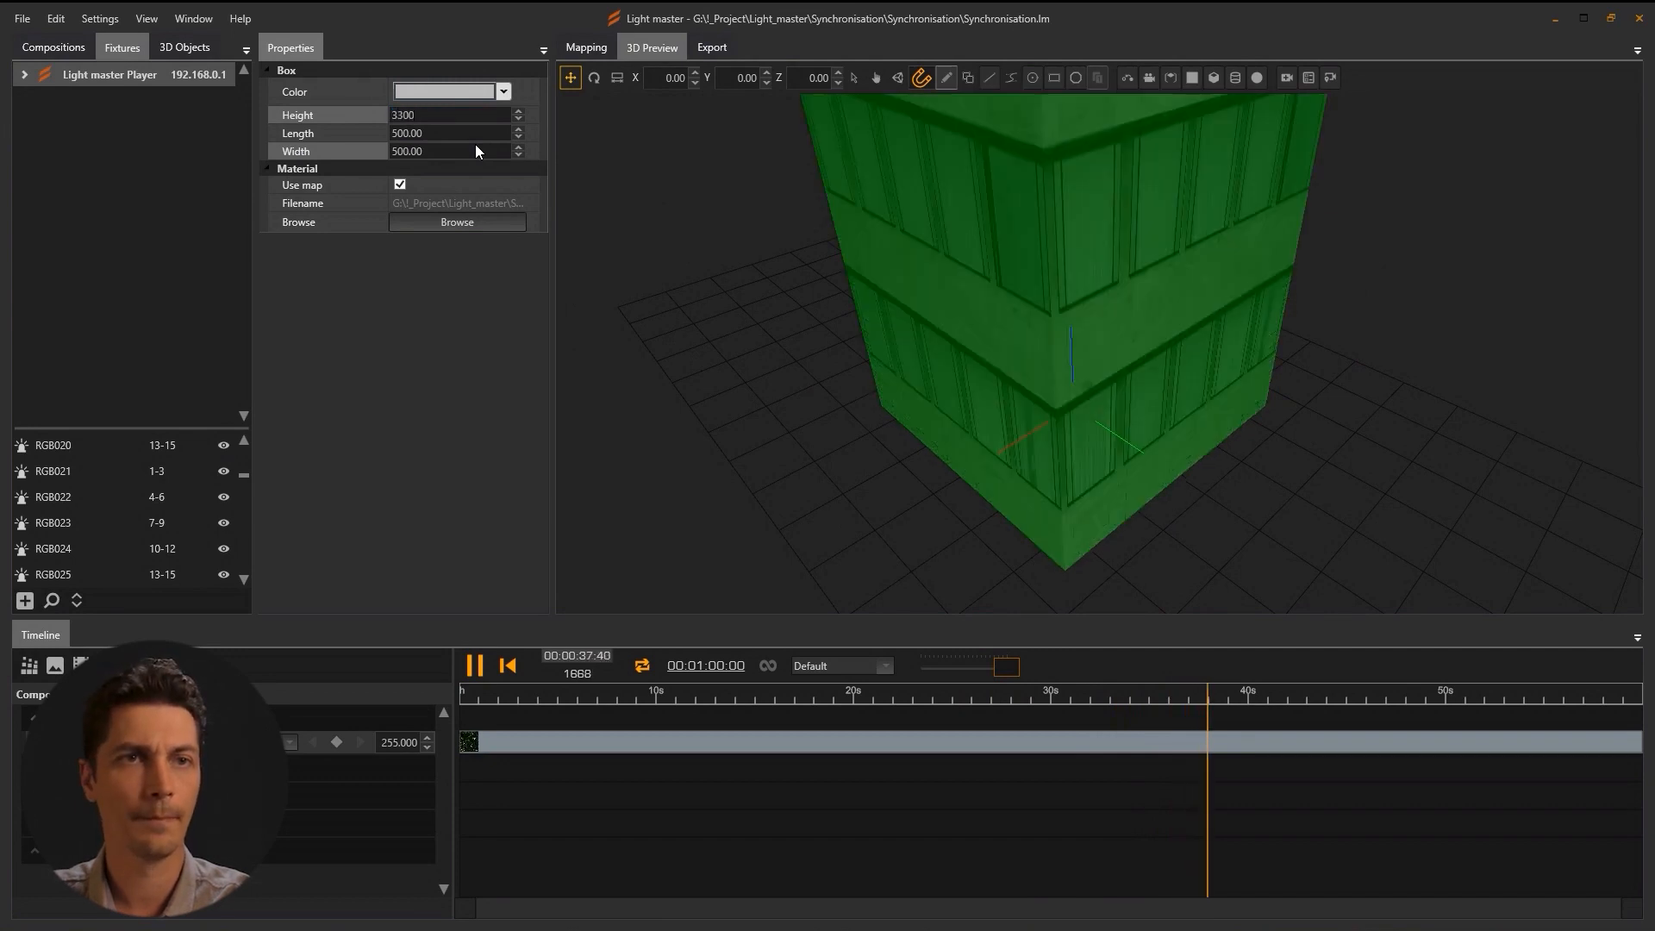
{"action": "key", "text": "Tab"}
{"action": "type", "text": "2500"}
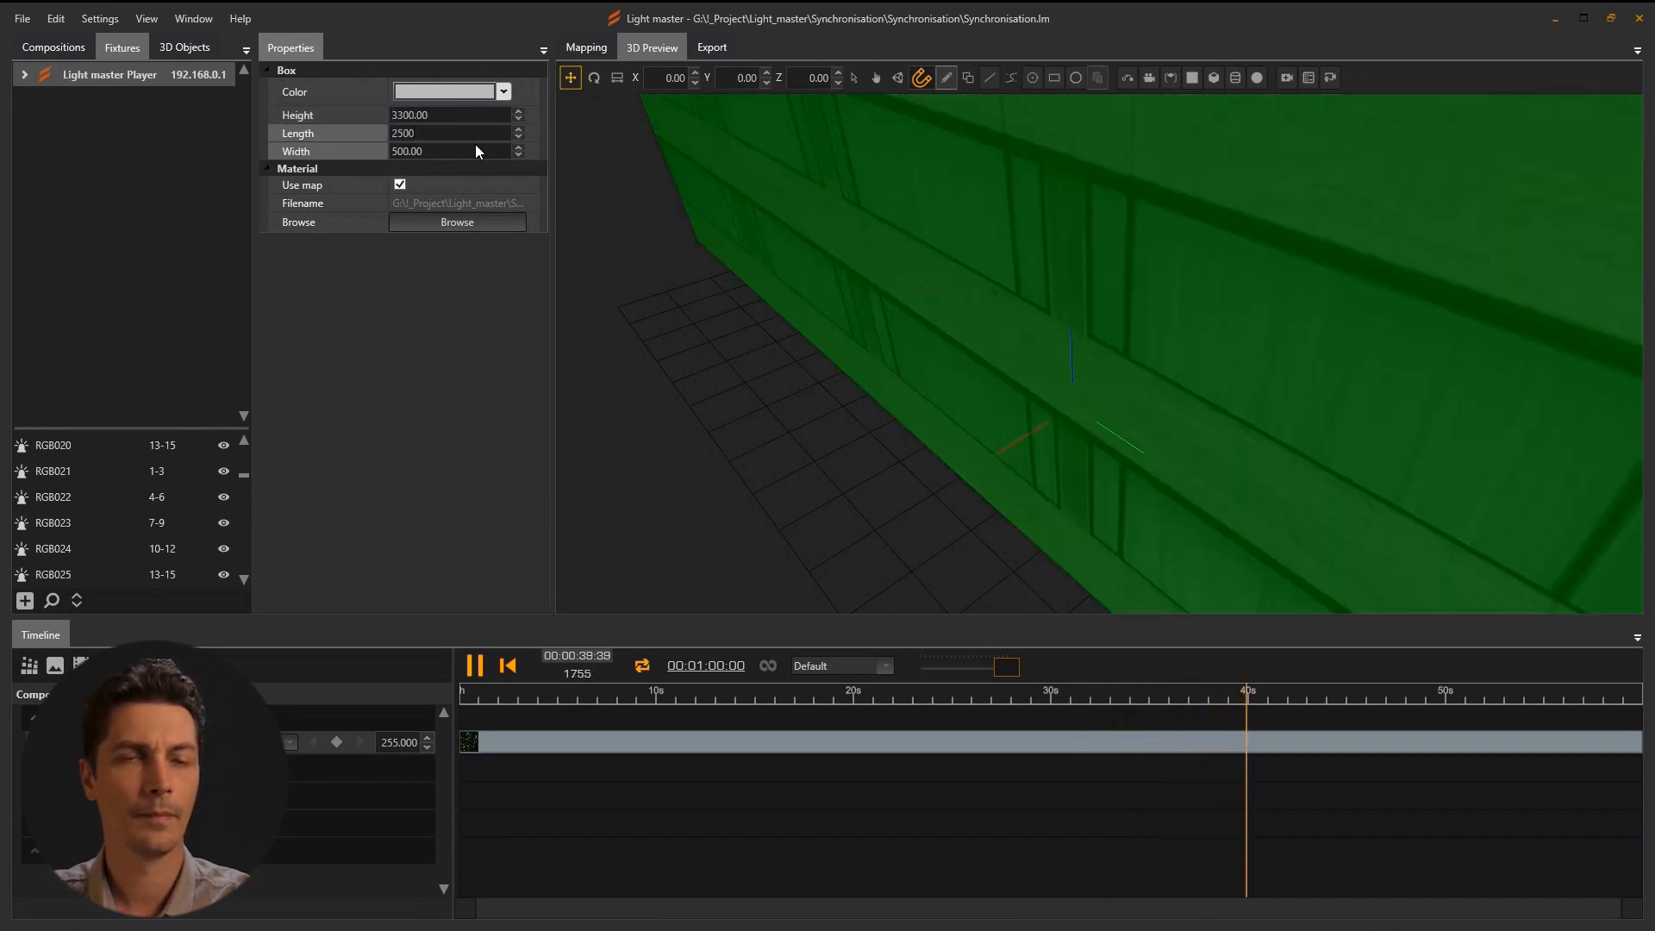
{"action": "key", "text": "Tab"}
{"action": "type", "text": "2500"}
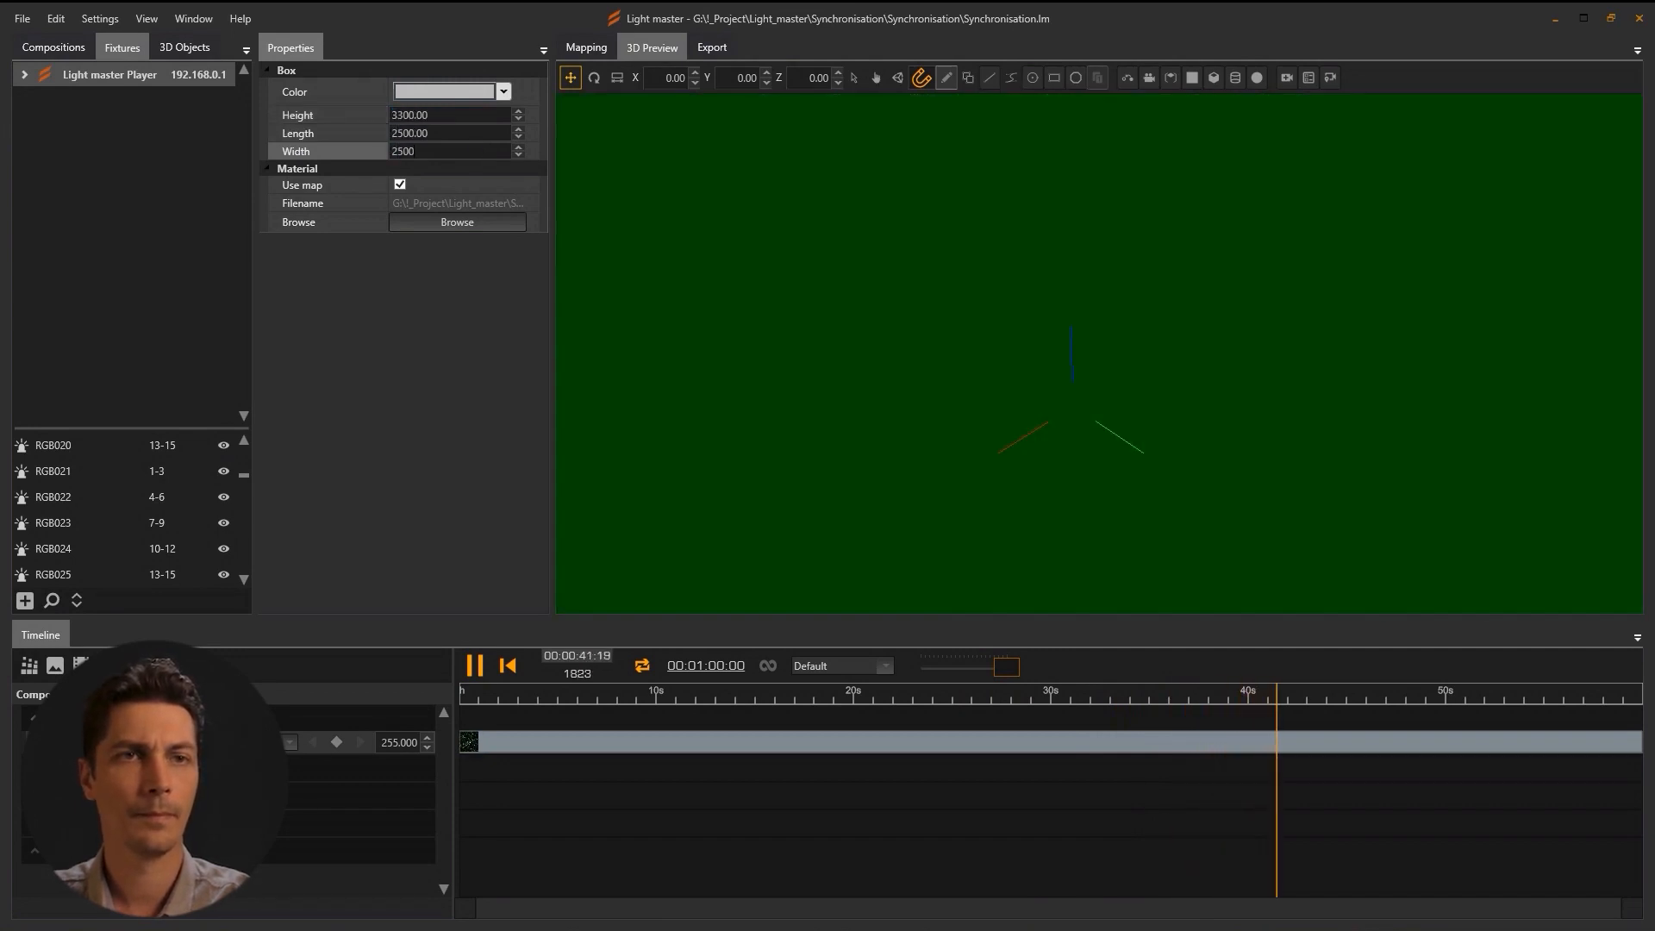
{"action": "scroll", "coordinate": [945, 298], "scroll_direction": "down", "scroll_amount": 6}
{"action": "left_click_drag", "start_coordinate": [964, 362], "coordinate": [1325, 436]}
{"action": "mouse_move", "coordinate": [1072, 473]}
{"action": "left_mouse_down"}
{"action": "mouse_move", "coordinate": [1239, 474]}
{"action": "mouse_move", "coordinate": [1060, 476]}
{"action": "left_mouse_up"}
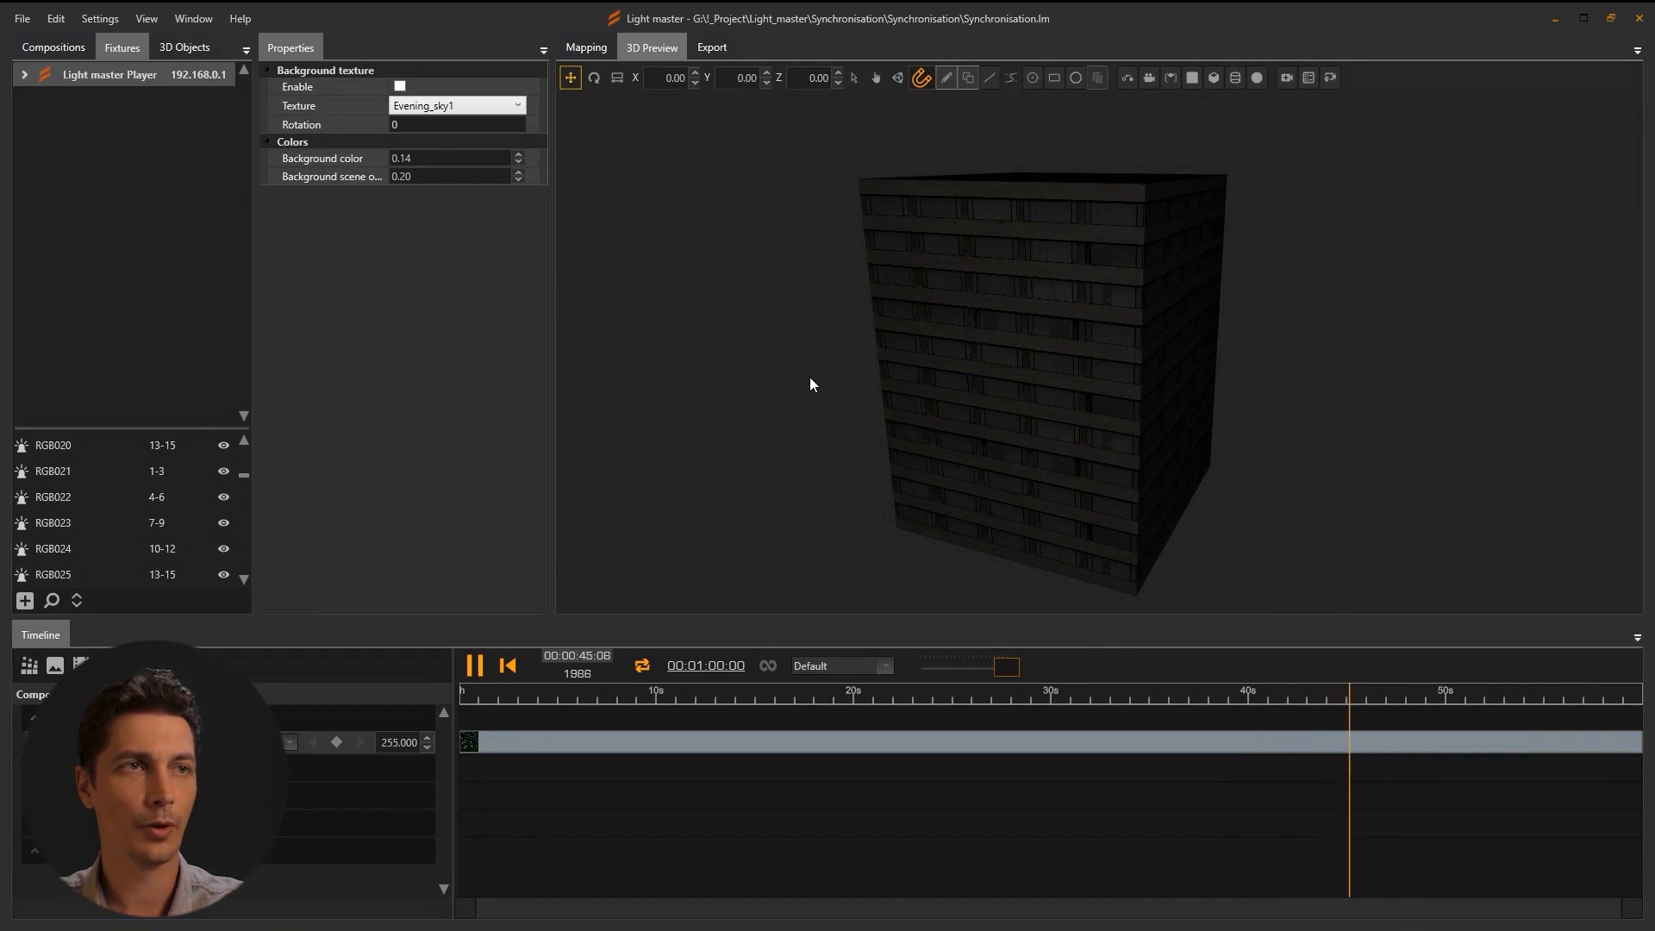
Add a light fixture and move it along X beside the building.
{"action": "left_click", "coordinate": [1127, 78]}
{"action": "left_click_drag", "start_coordinate": [1028, 533], "coordinate": [862, 604]}
{"action": "left_click_drag", "start_coordinate": [753, 303], "coordinate": [668, 172]}
{"action": "scroll", "coordinate": [913, 536], "scroll_direction": "up", "scroll_amount": 5}
{"action": "left_click_drag", "start_coordinate": [857, 551], "coordinate": [1004, 284]}
{"action": "left_click_drag", "start_coordinate": [928, 447], "coordinate": [1141, 409]}
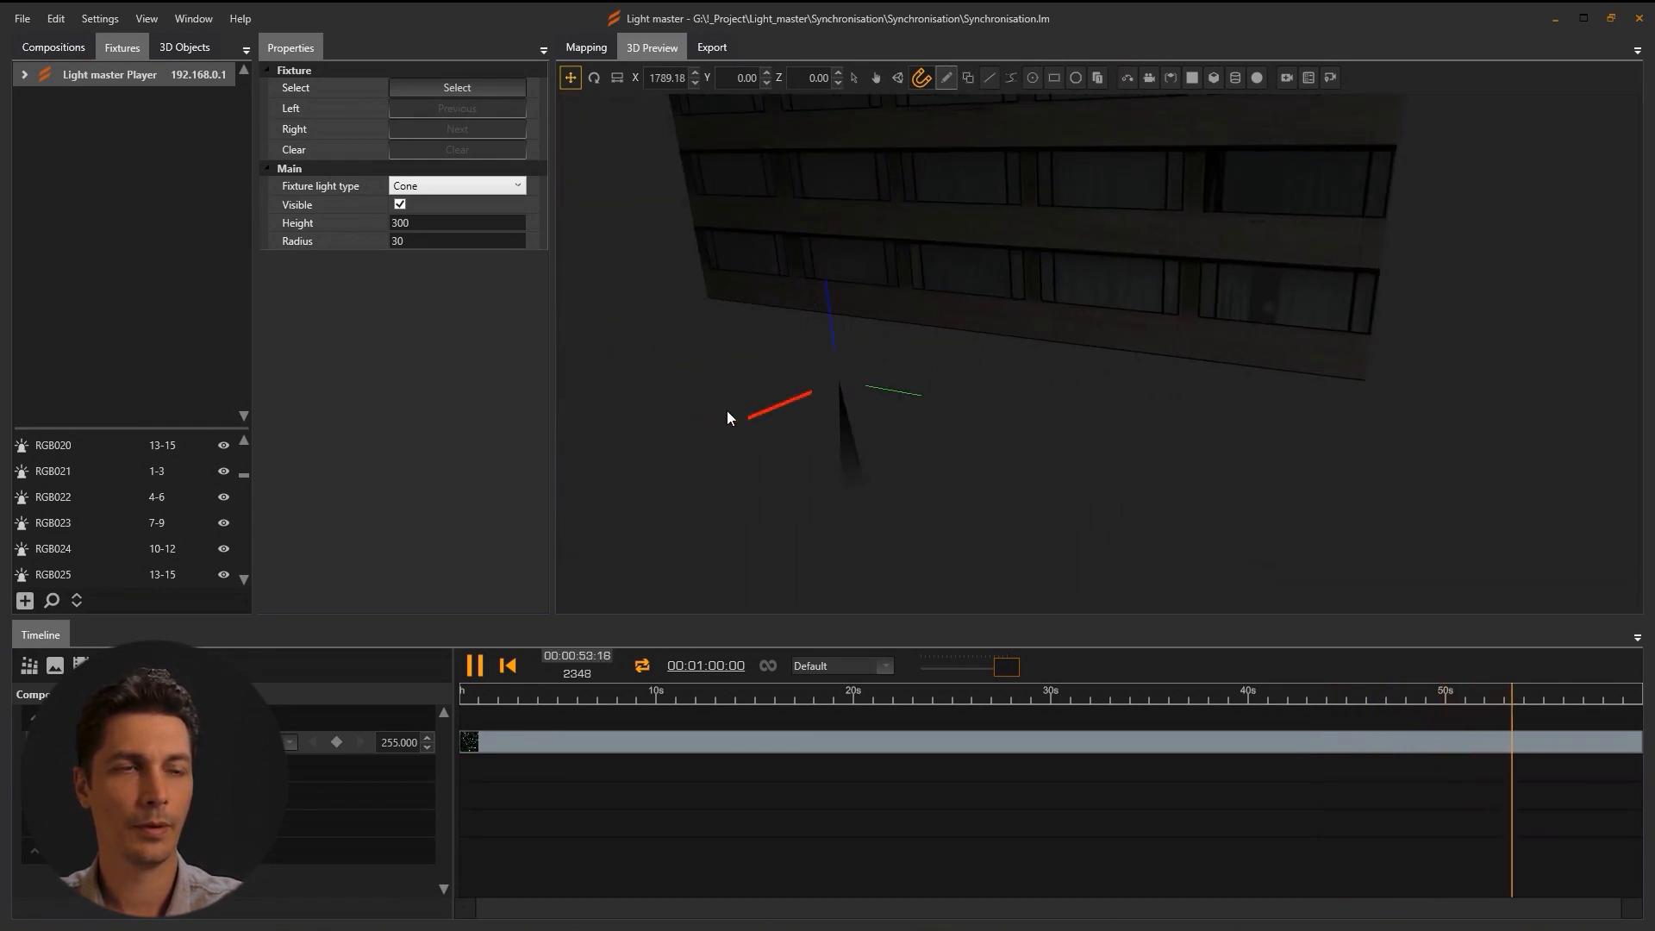
Set radius 90 and make the fixture a Line light, 400 high, 60 deep, 100 wide.
{"action": "left_click", "coordinate": [415, 242]}
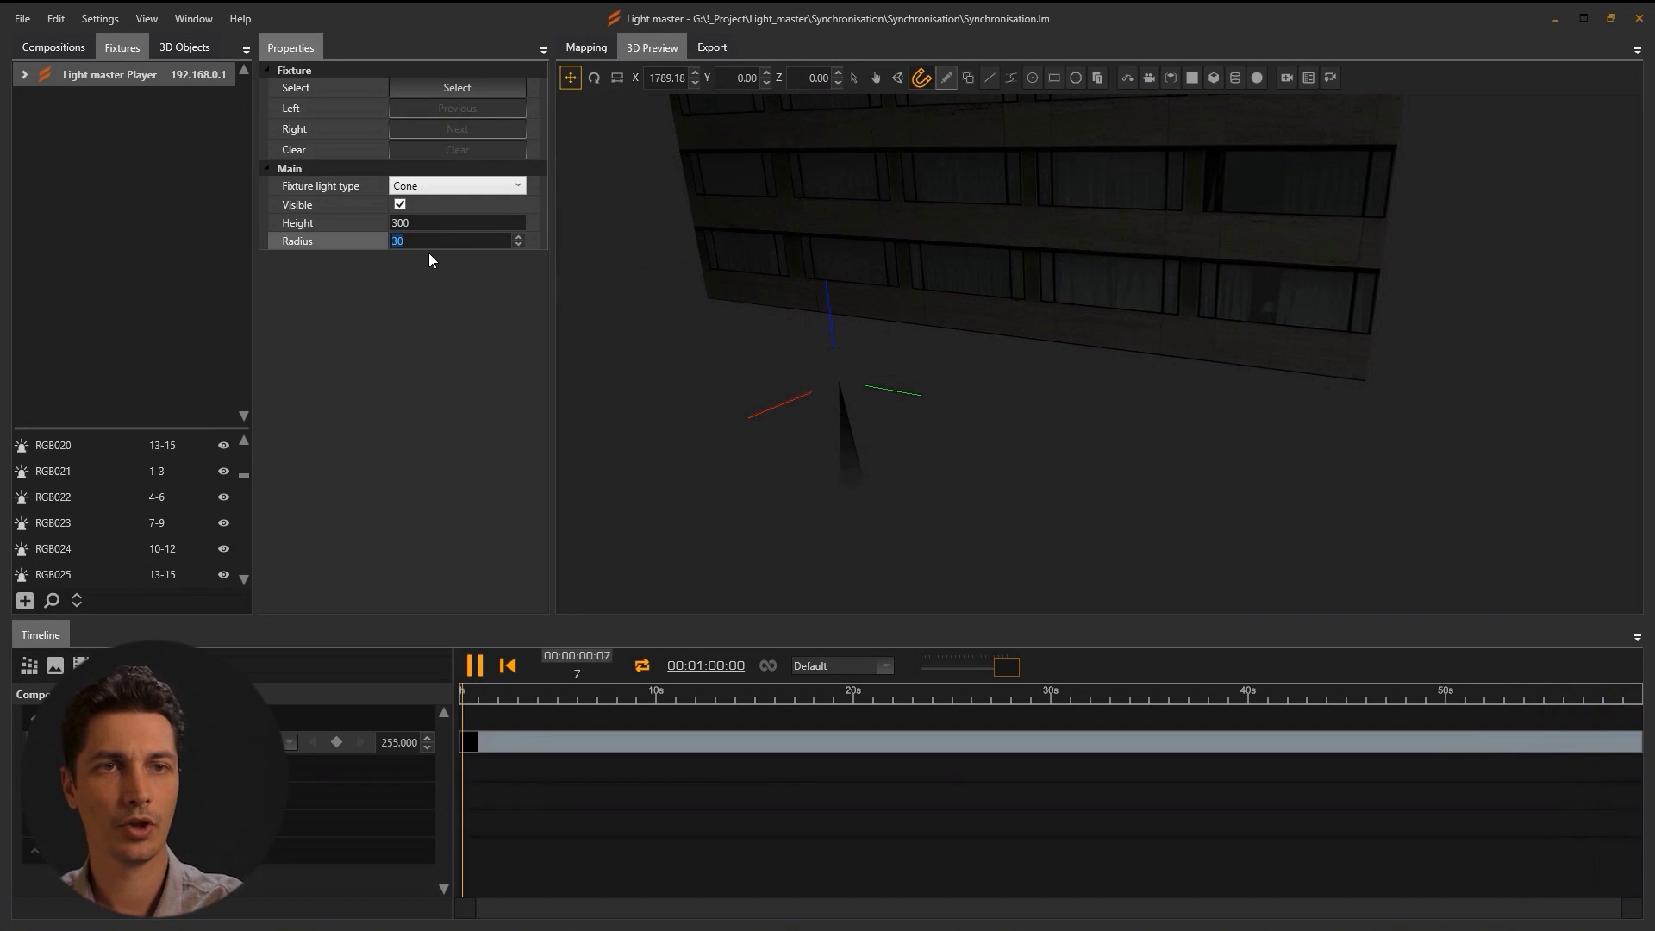
{"action": "type", "text": "90"}
{"action": "left_click", "coordinate": [421, 221]}
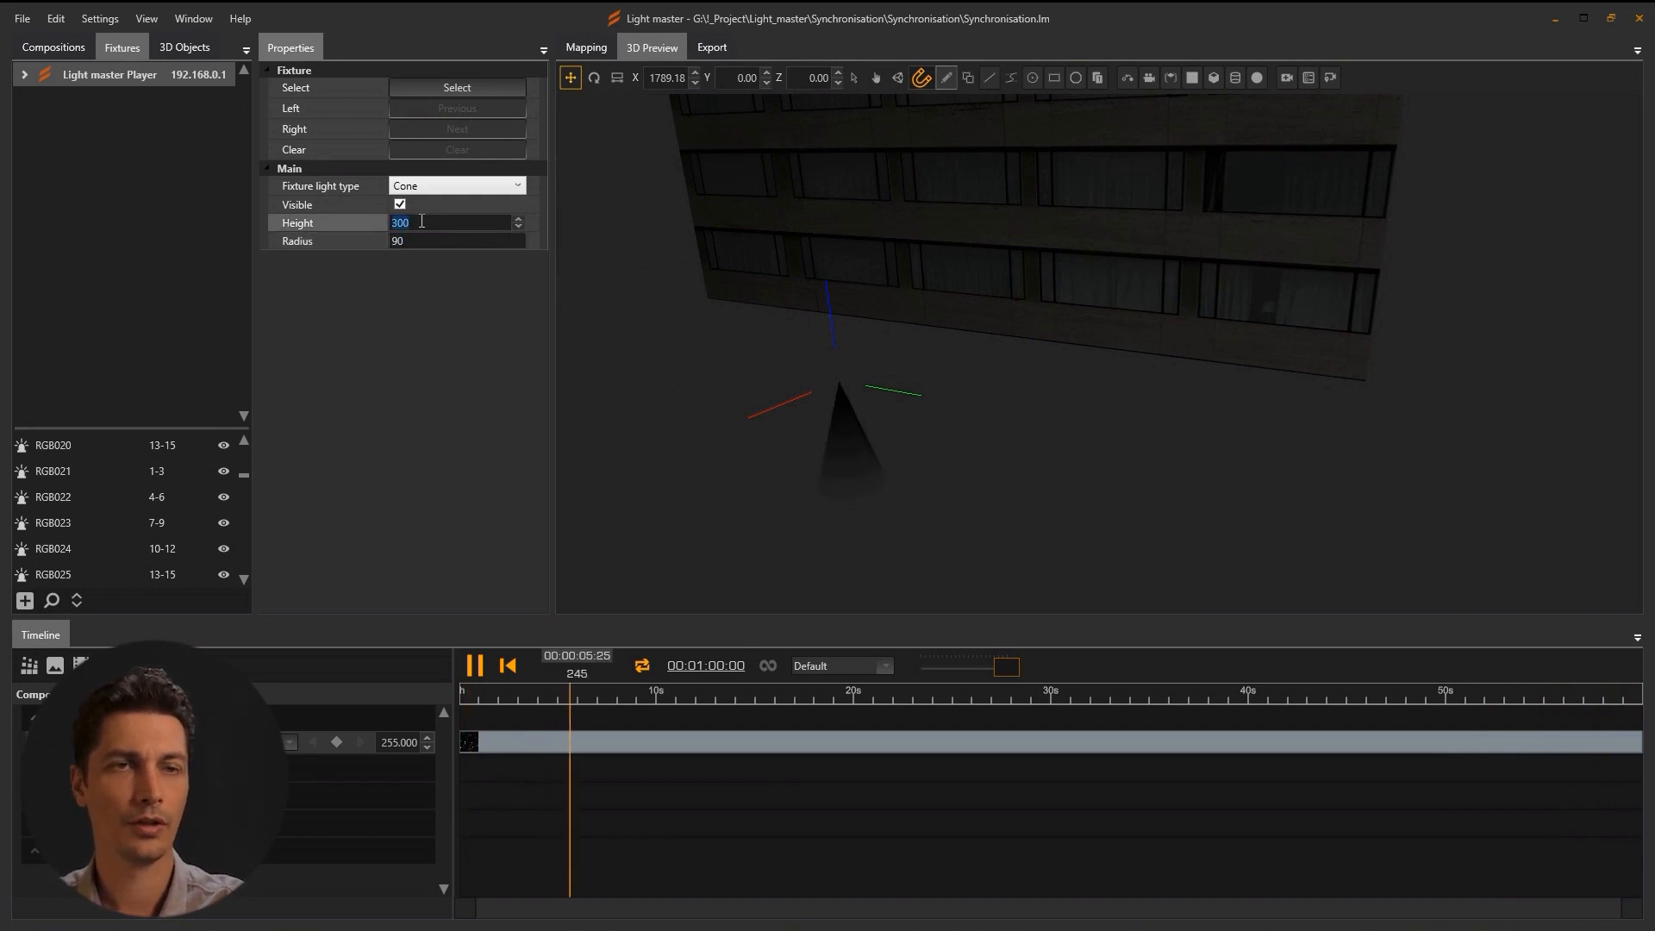
{"action": "left_click", "coordinate": [518, 187]}
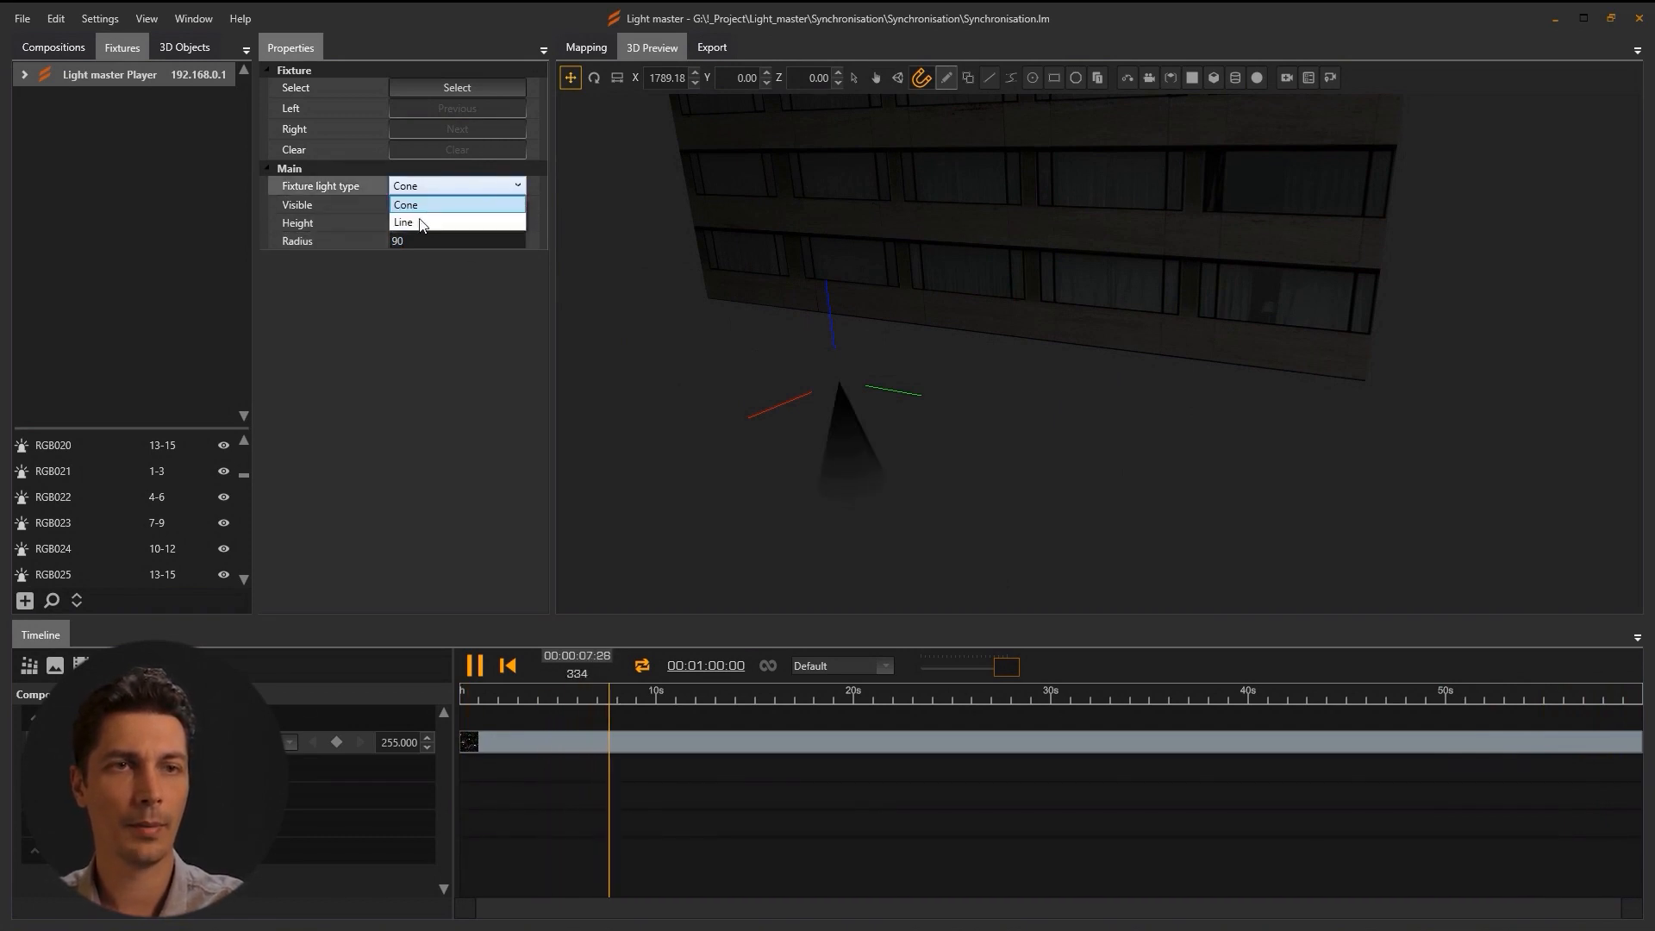
{"action": "left_click", "coordinate": [413, 228]}
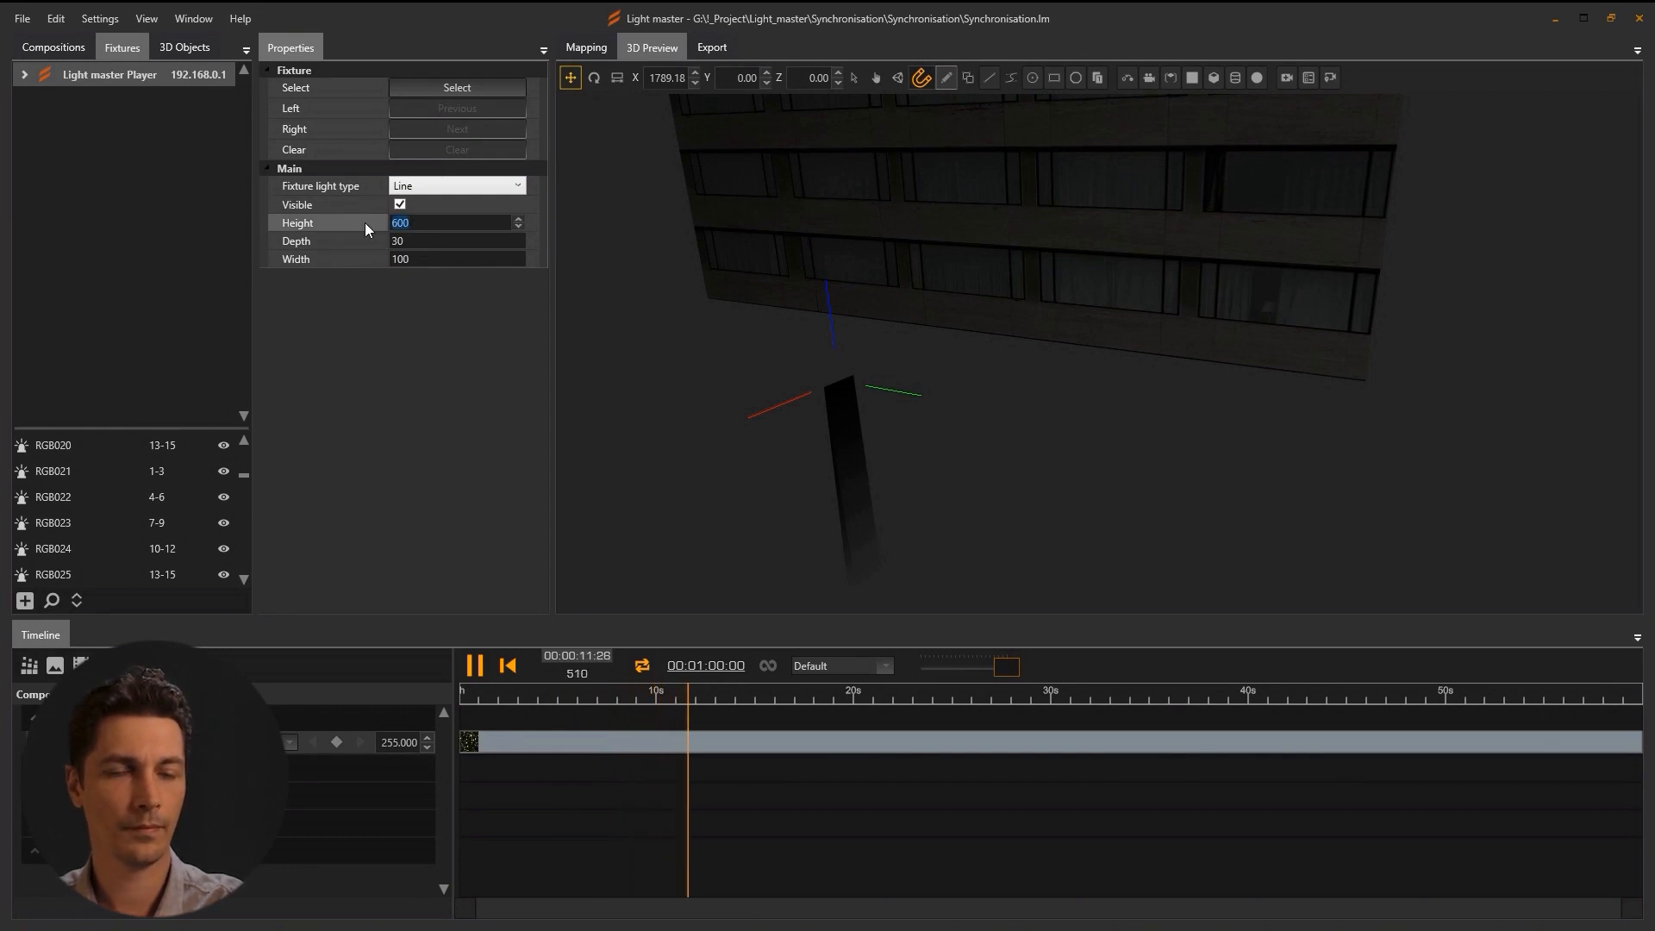
{"action": "type", "text": "400"}
{"action": "key", "text": "Tab"}
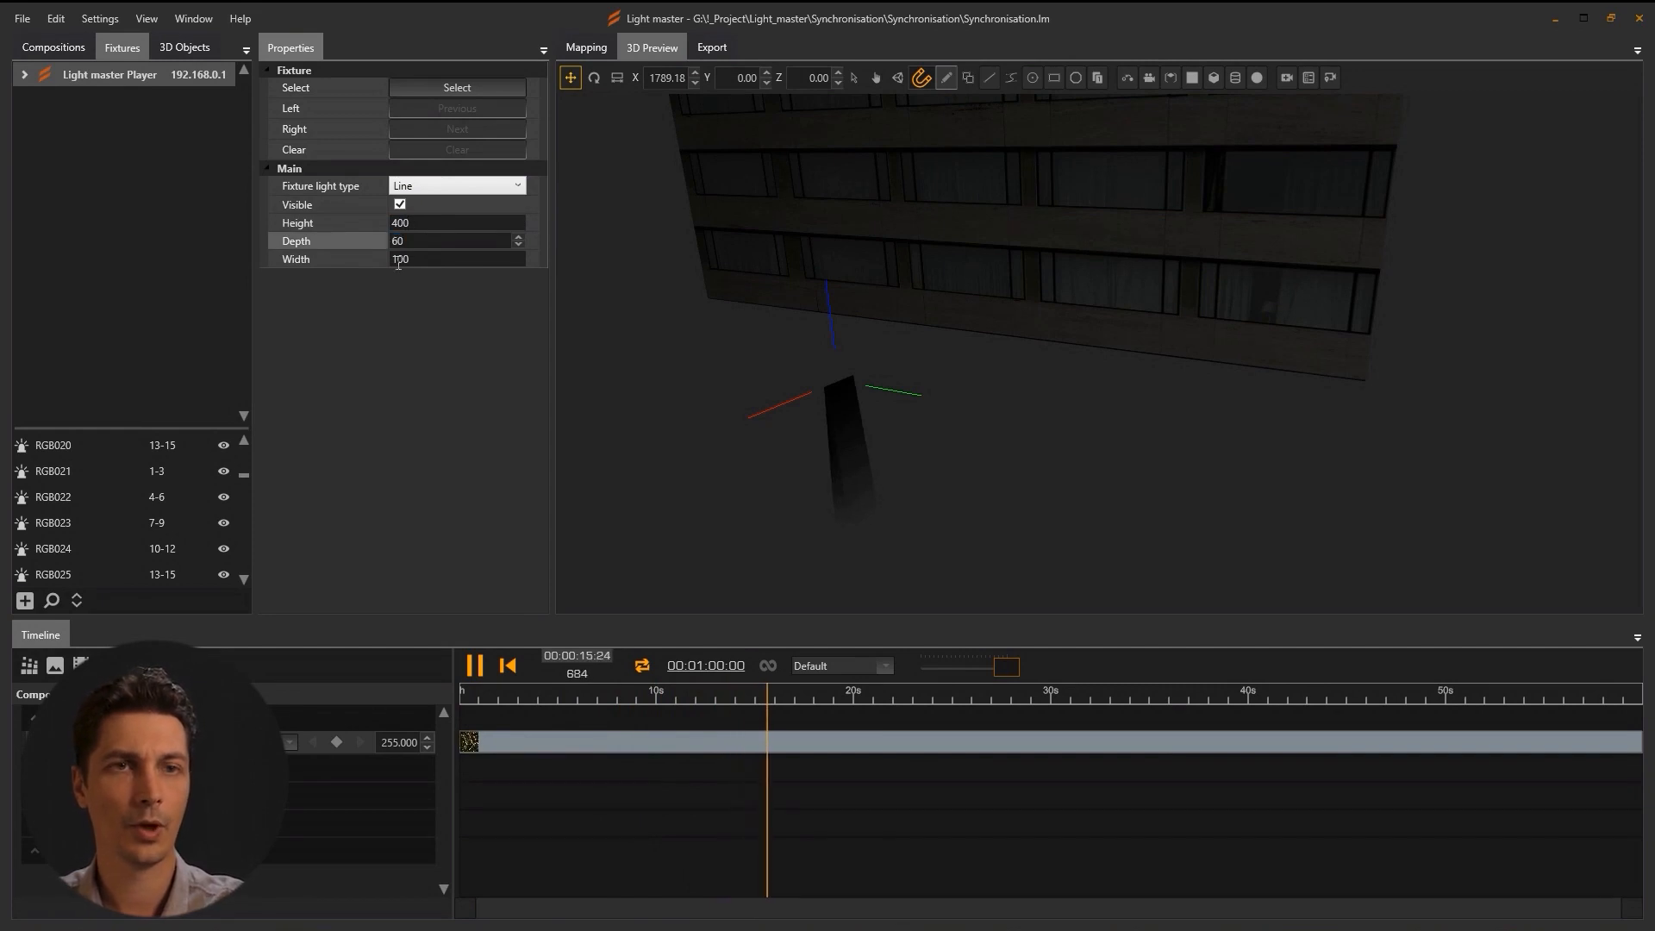
{"action": "left_click", "coordinate": [419, 264]}
{"action": "left_click_drag", "start_coordinate": [943, 451], "coordinate": [829, 425]}
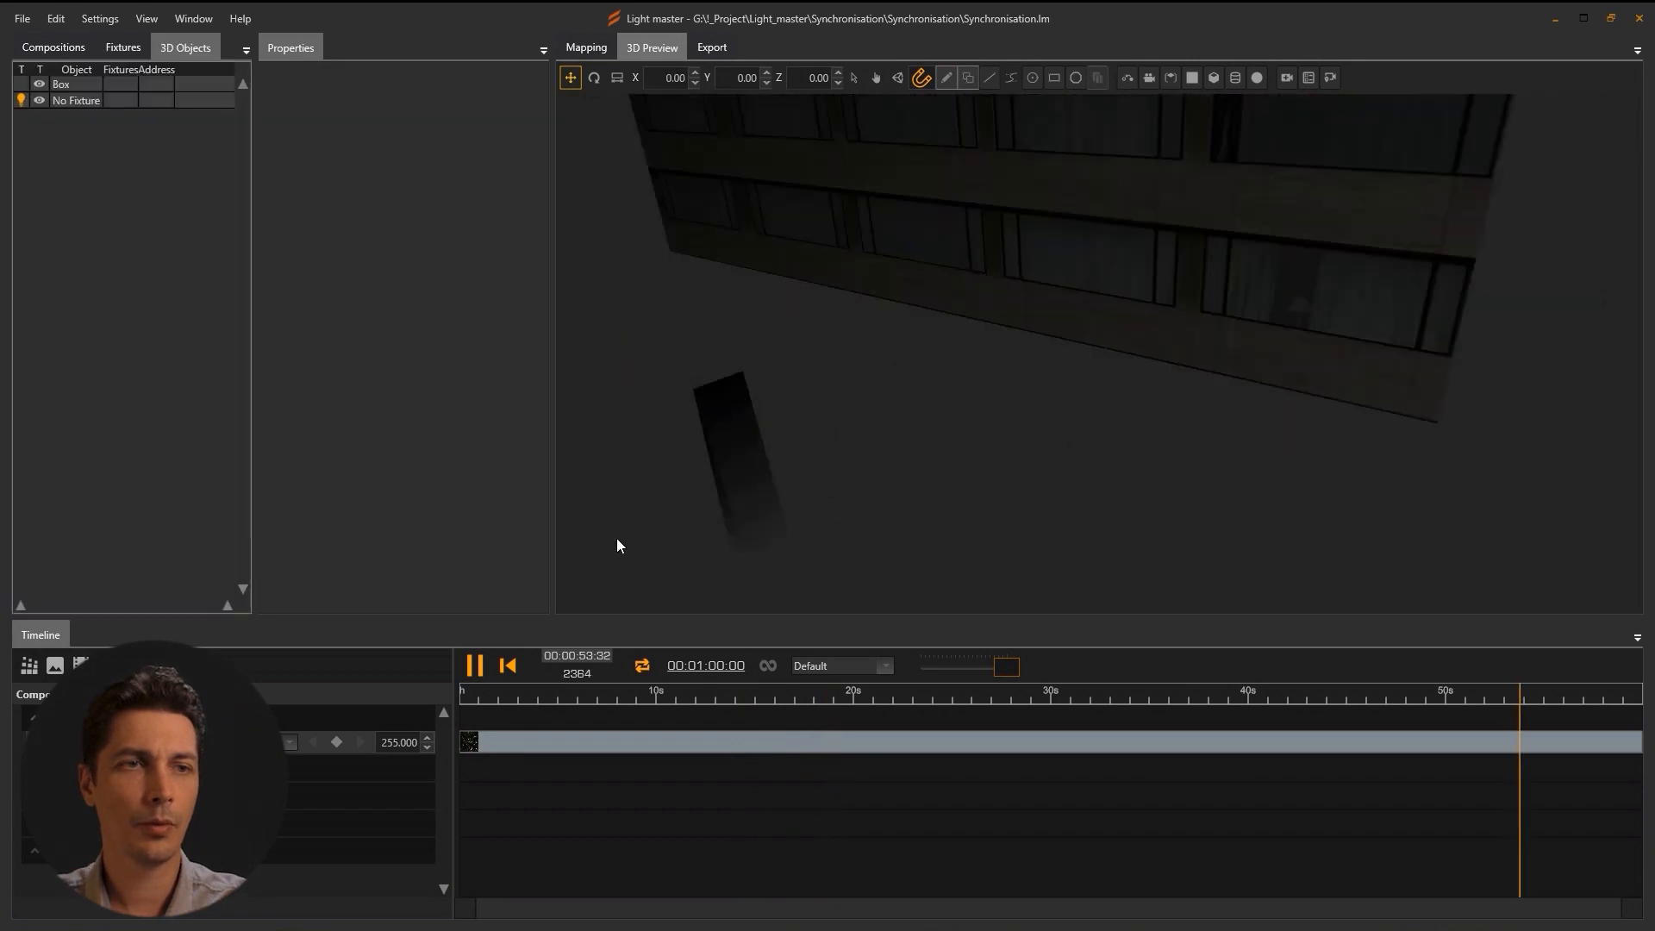
{"action": "left_click", "coordinate": [86, 101]}
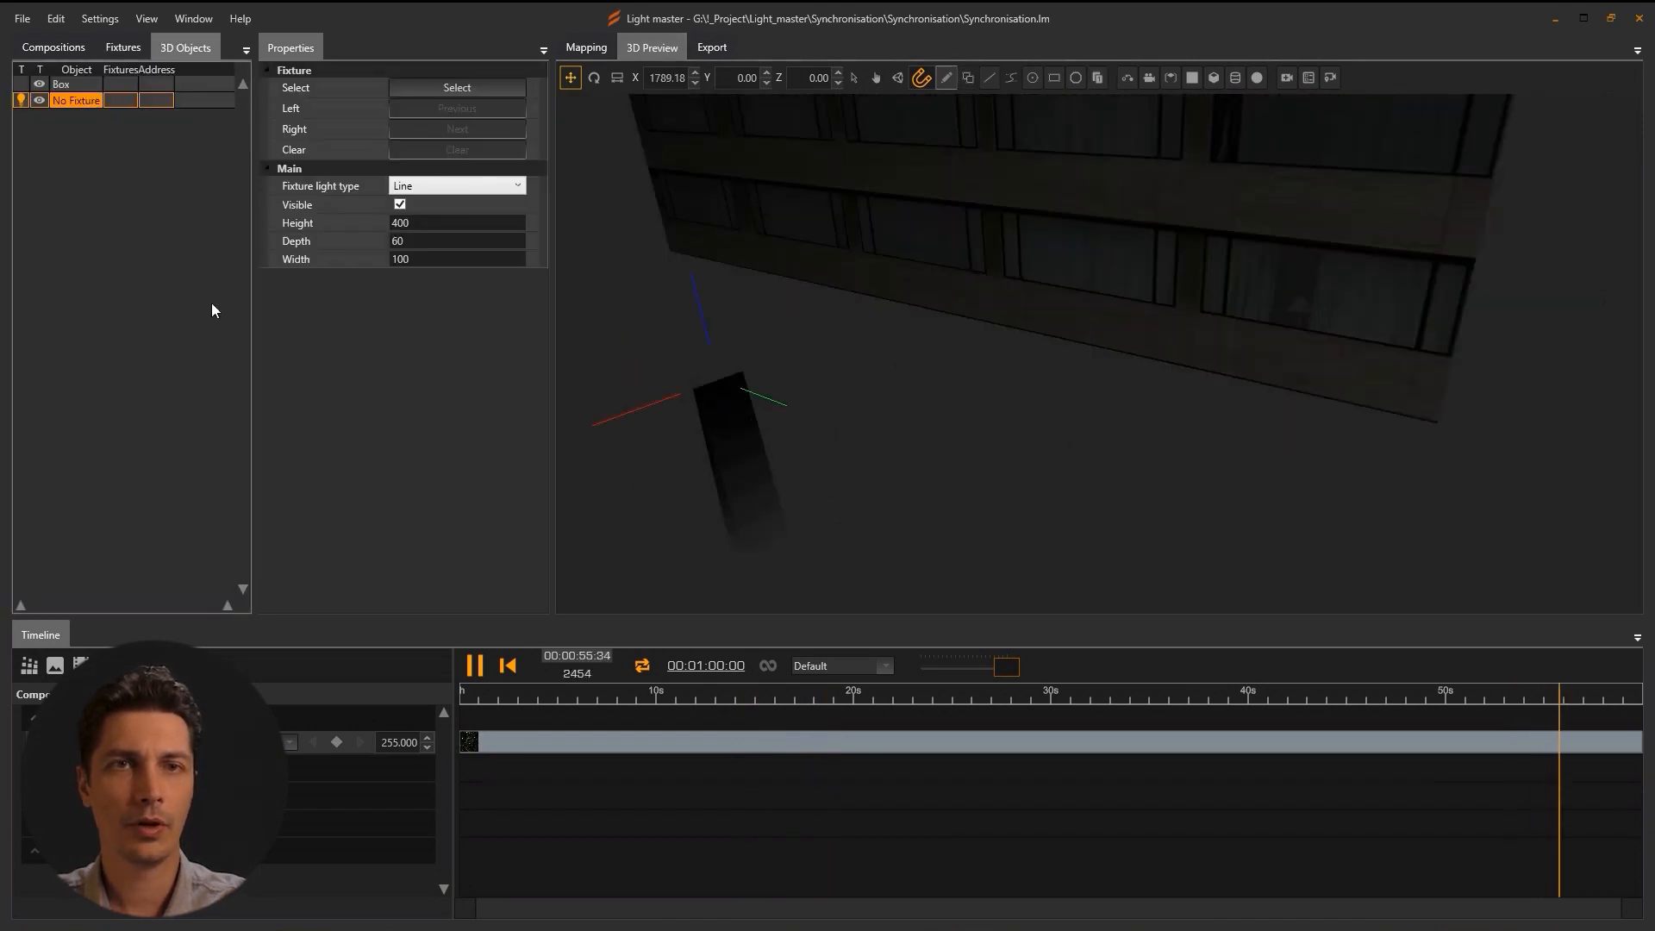
{"action": "left_click_drag", "start_coordinate": [713, 452], "coordinate": [712, 457]}
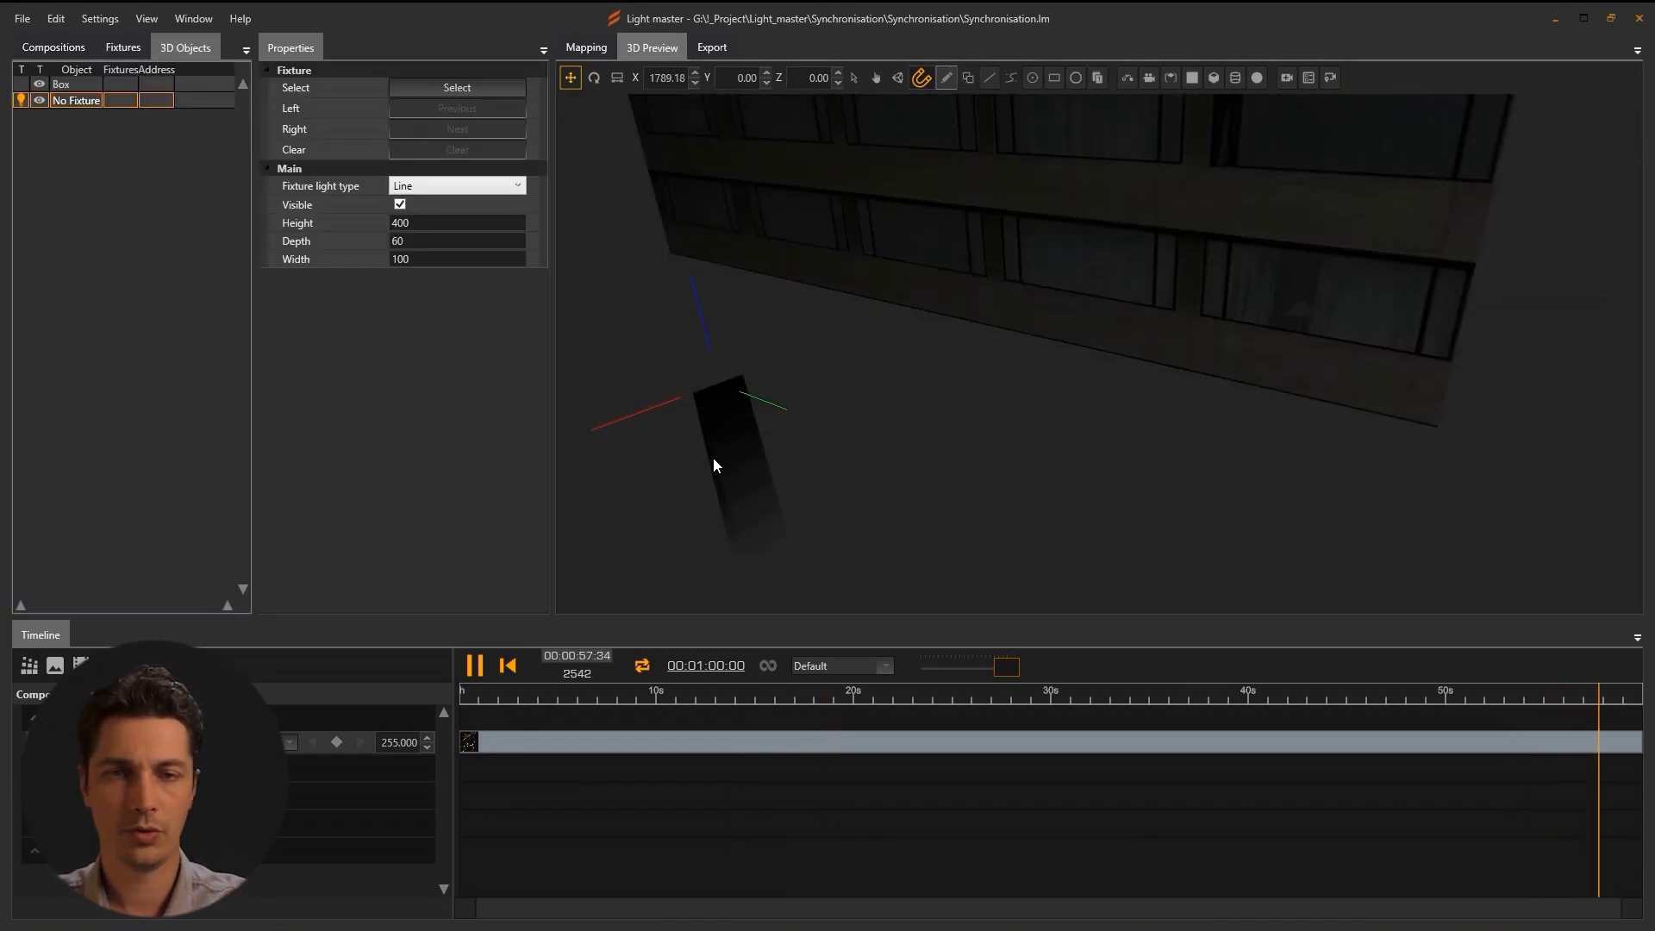
{"action": "key", "text": "ctrl+d"}
{"action": "left_click_drag", "start_coordinate": [613, 426], "coordinate": [688, 417]}
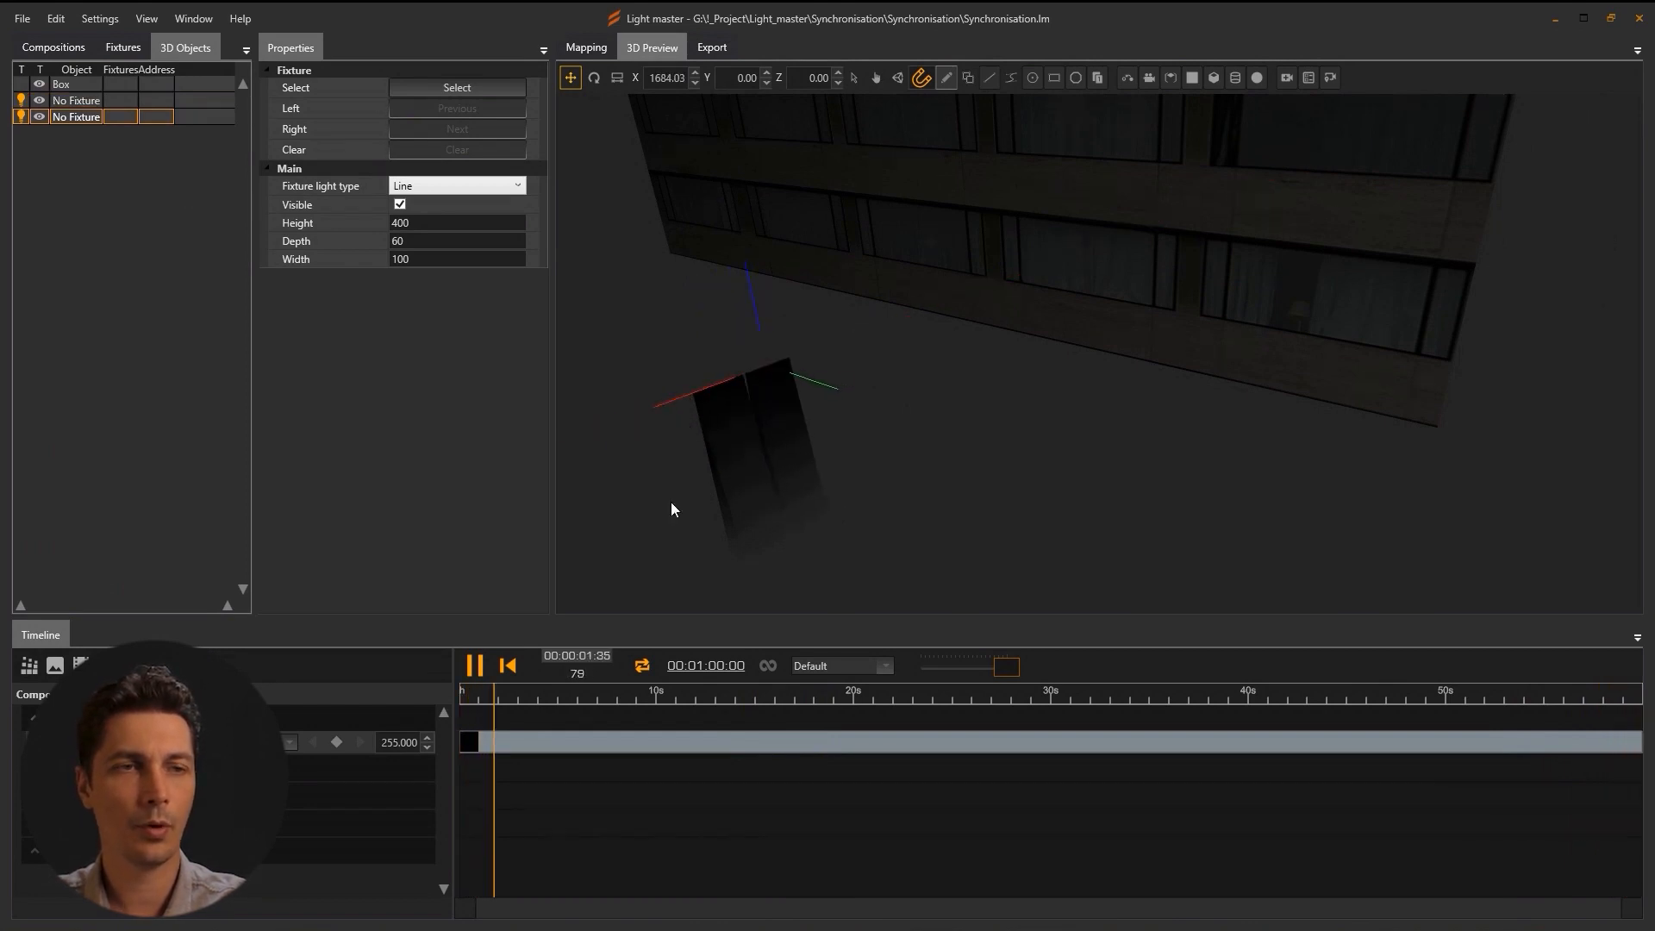
{"action": "key", "text": "ctrl+d"}
{"action": "left_click_drag", "start_coordinate": [669, 408], "coordinate": [724, 385]}
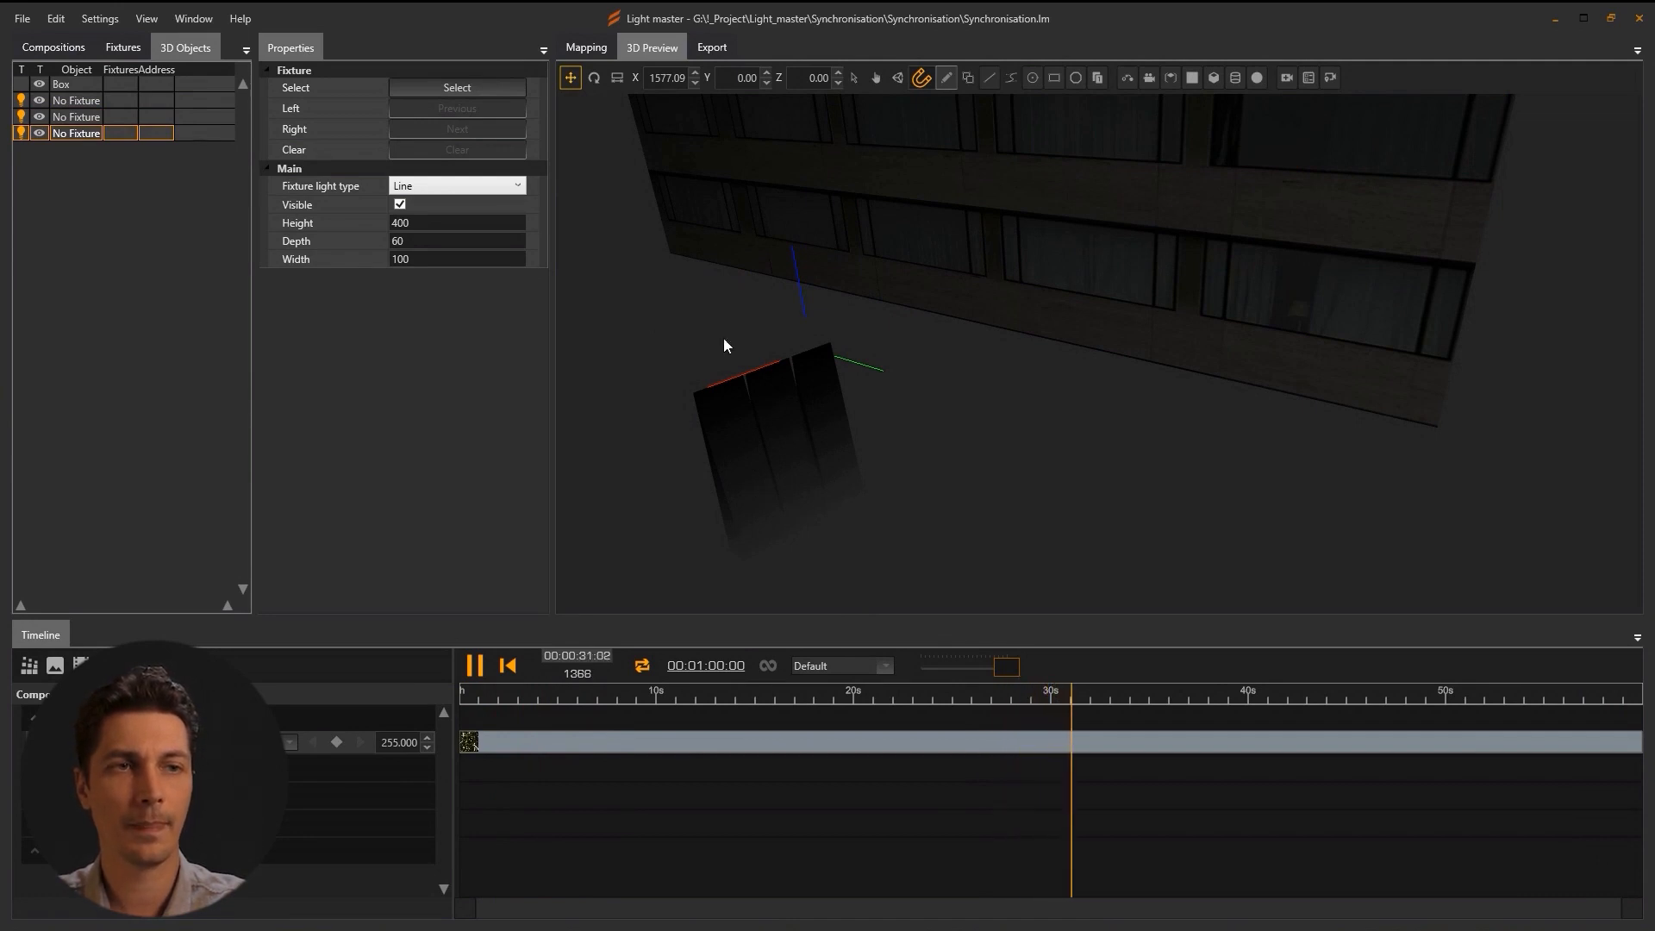
{"action": "left_click", "coordinate": [74, 120], "text": "ctrl"}
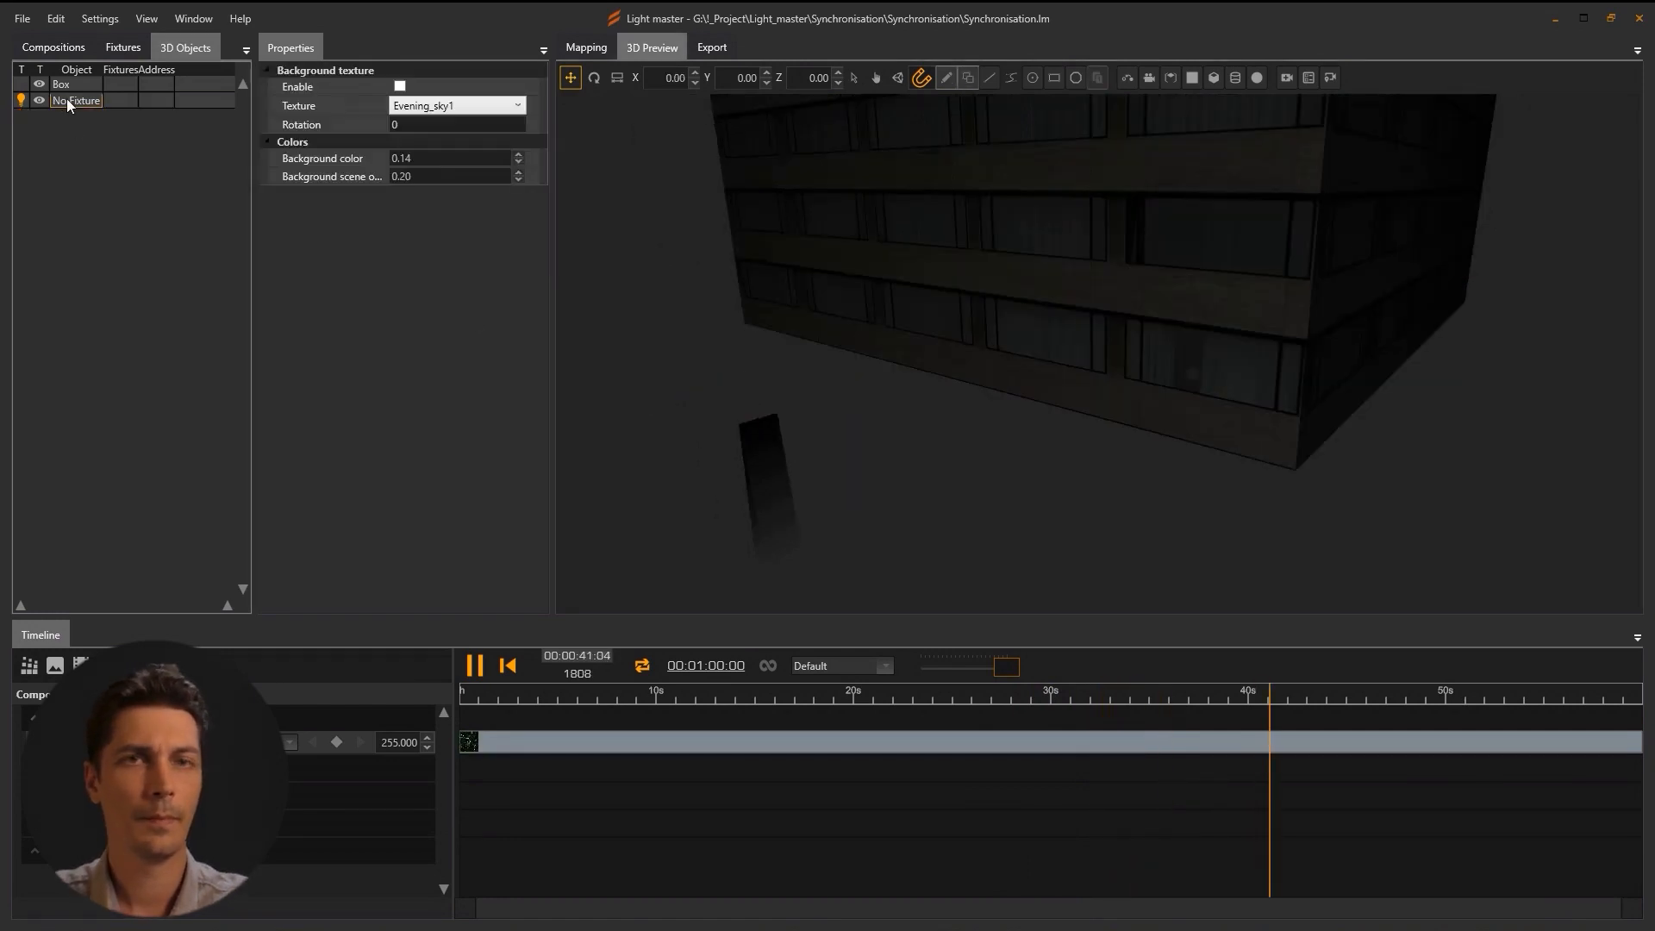
Add a cloner beside the line fixture with 25 copies, Z offset 0 and X offset 100.
{"action": "left_click", "coordinate": [67, 100]}
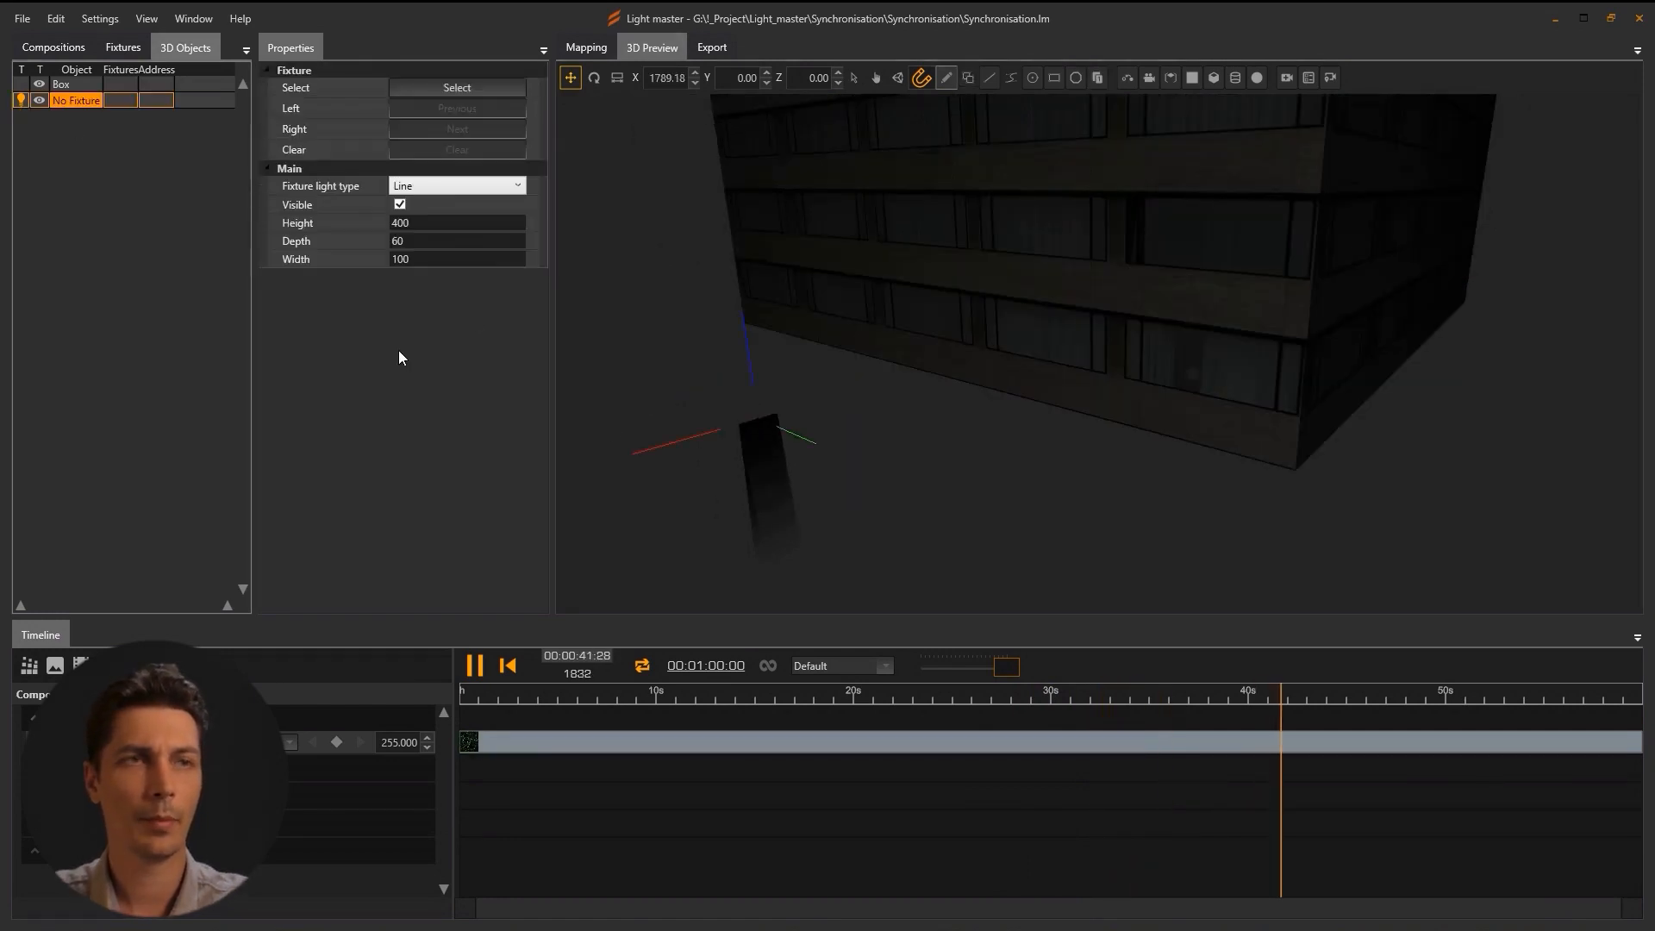
{"action": "left_click", "coordinate": [1098, 81]}
{"action": "left_click_drag", "start_coordinate": [1107, 321], "coordinate": [765, 344]}
{"action": "left_click", "coordinate": [418, 262]}
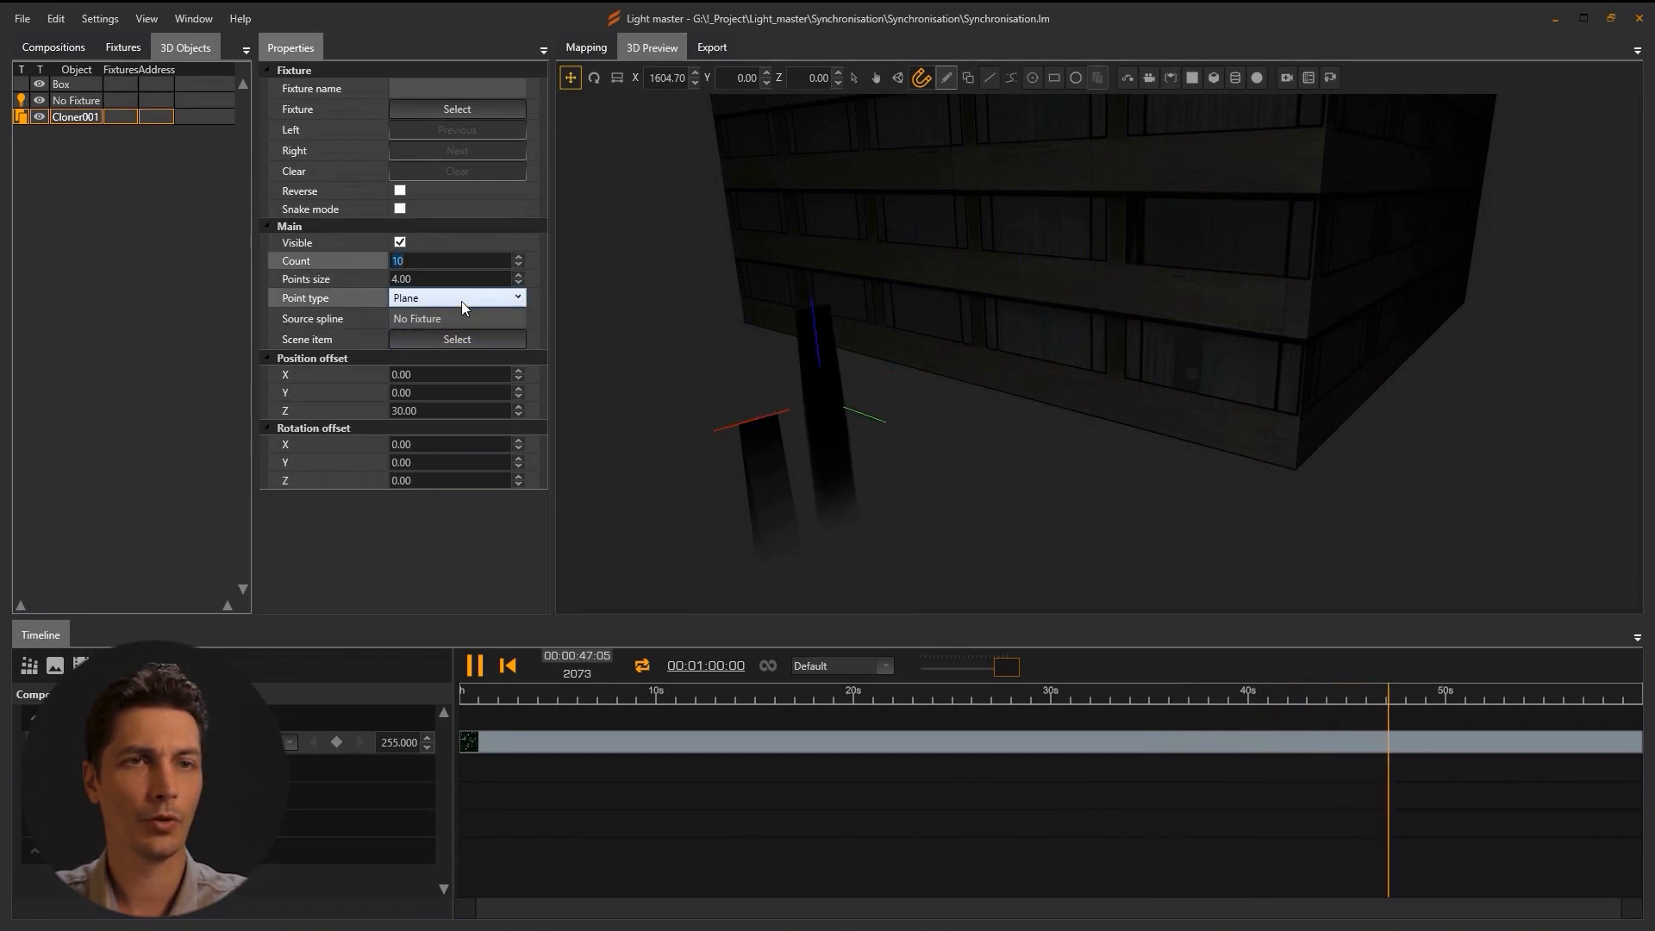
{"action": "type", "text": "25"}
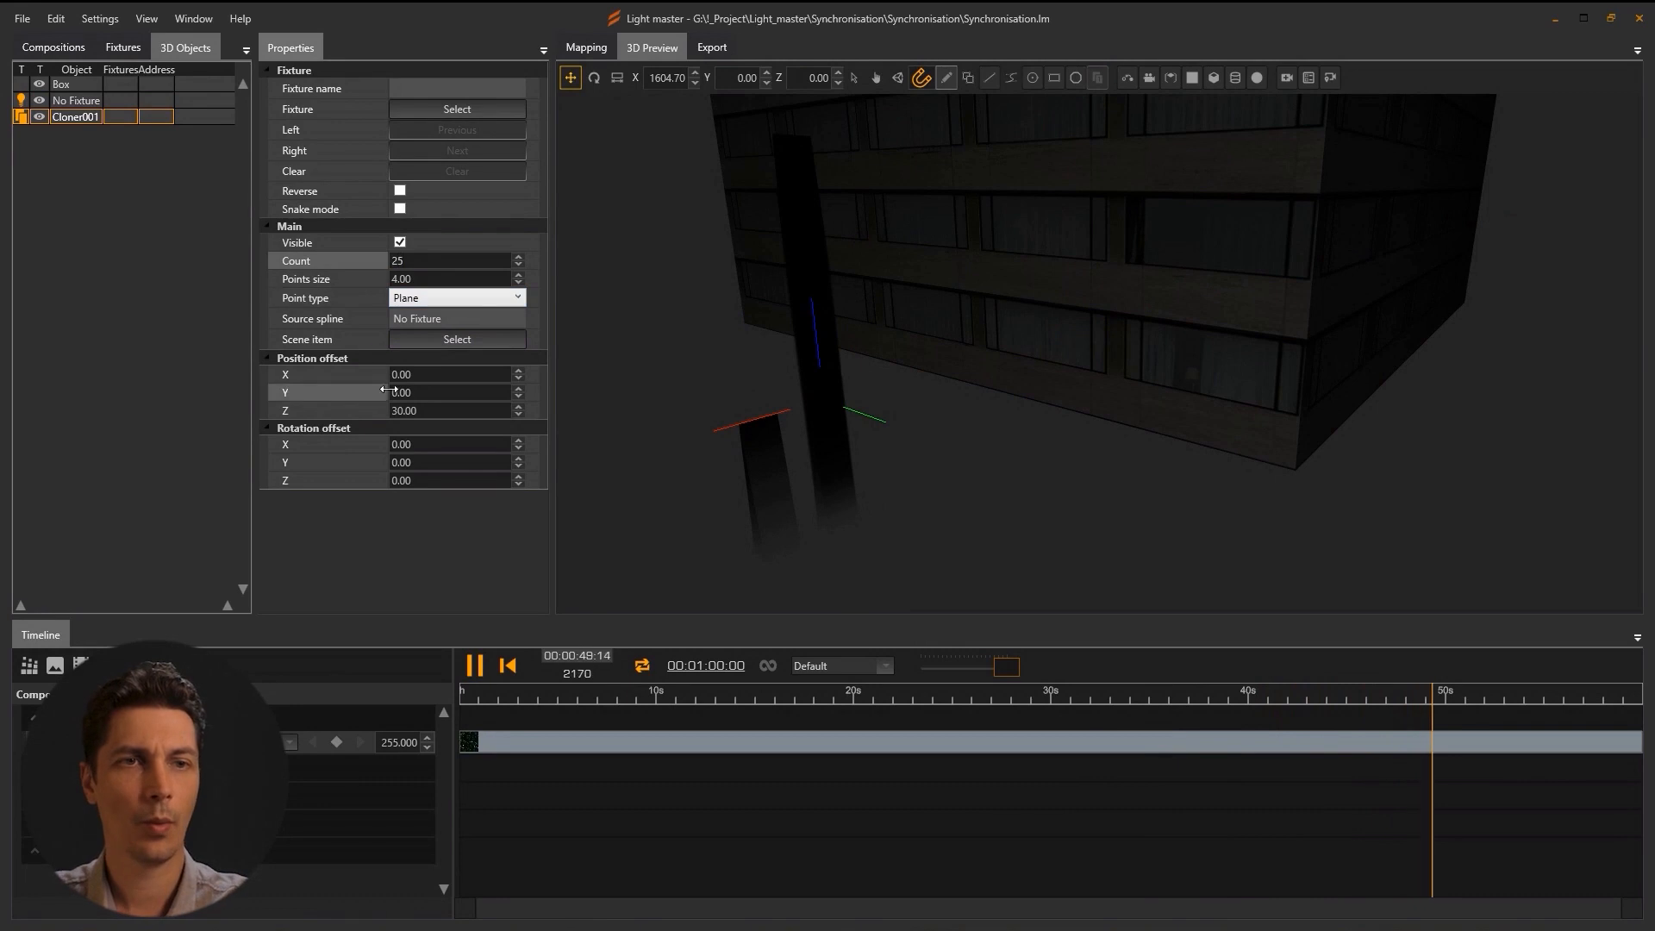
{"action": "left_click", "coordinate": [429, 411]}
{"action": "type", "text": "0"}
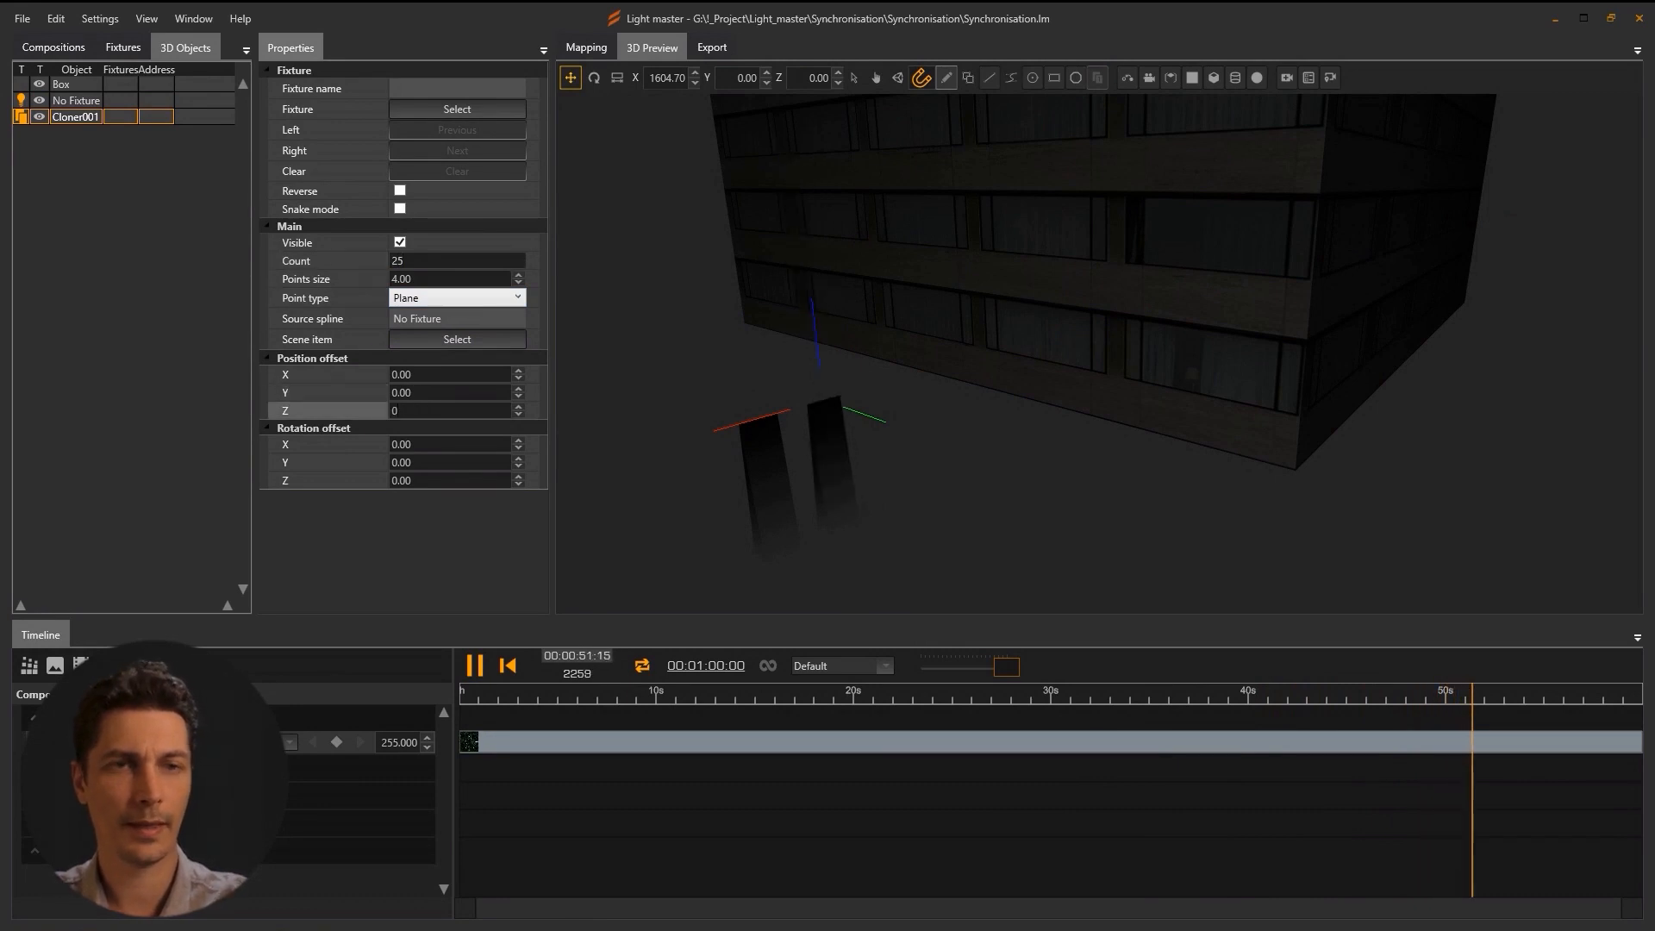
{"action": "left_click", "coordinate": [453, 374]}
{"action": "type", "text": "100"}
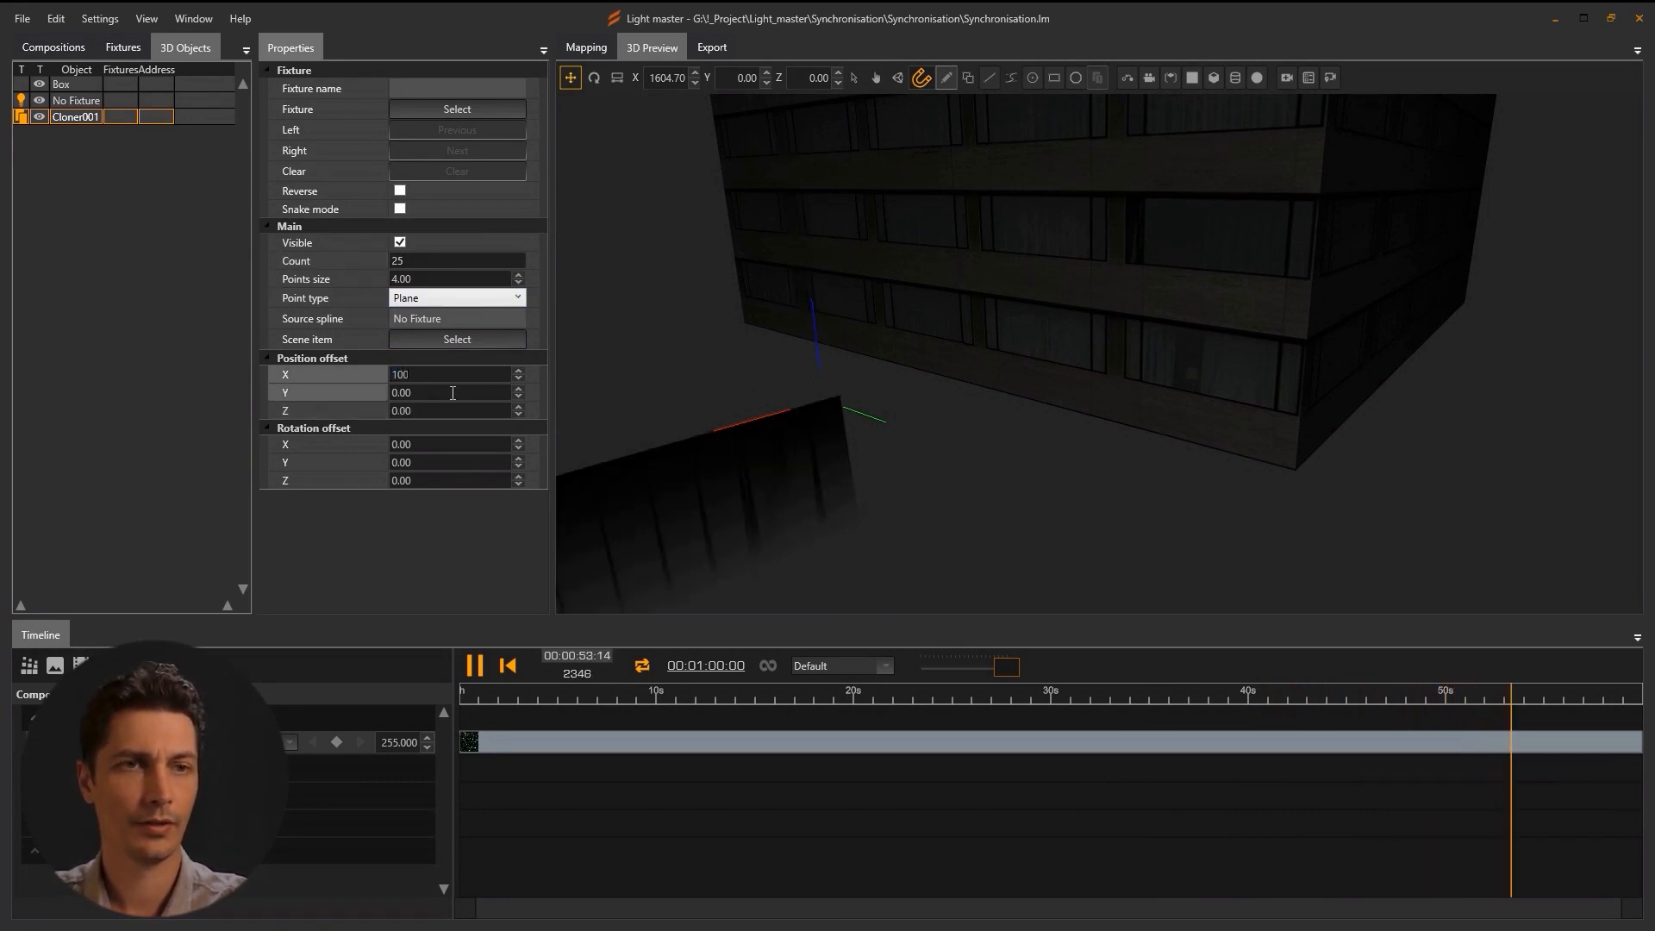
Rotate the cloner 90° around Z and raise it to the building's roof height.
{"action": "left_click", "coordinate": [594, 77]}
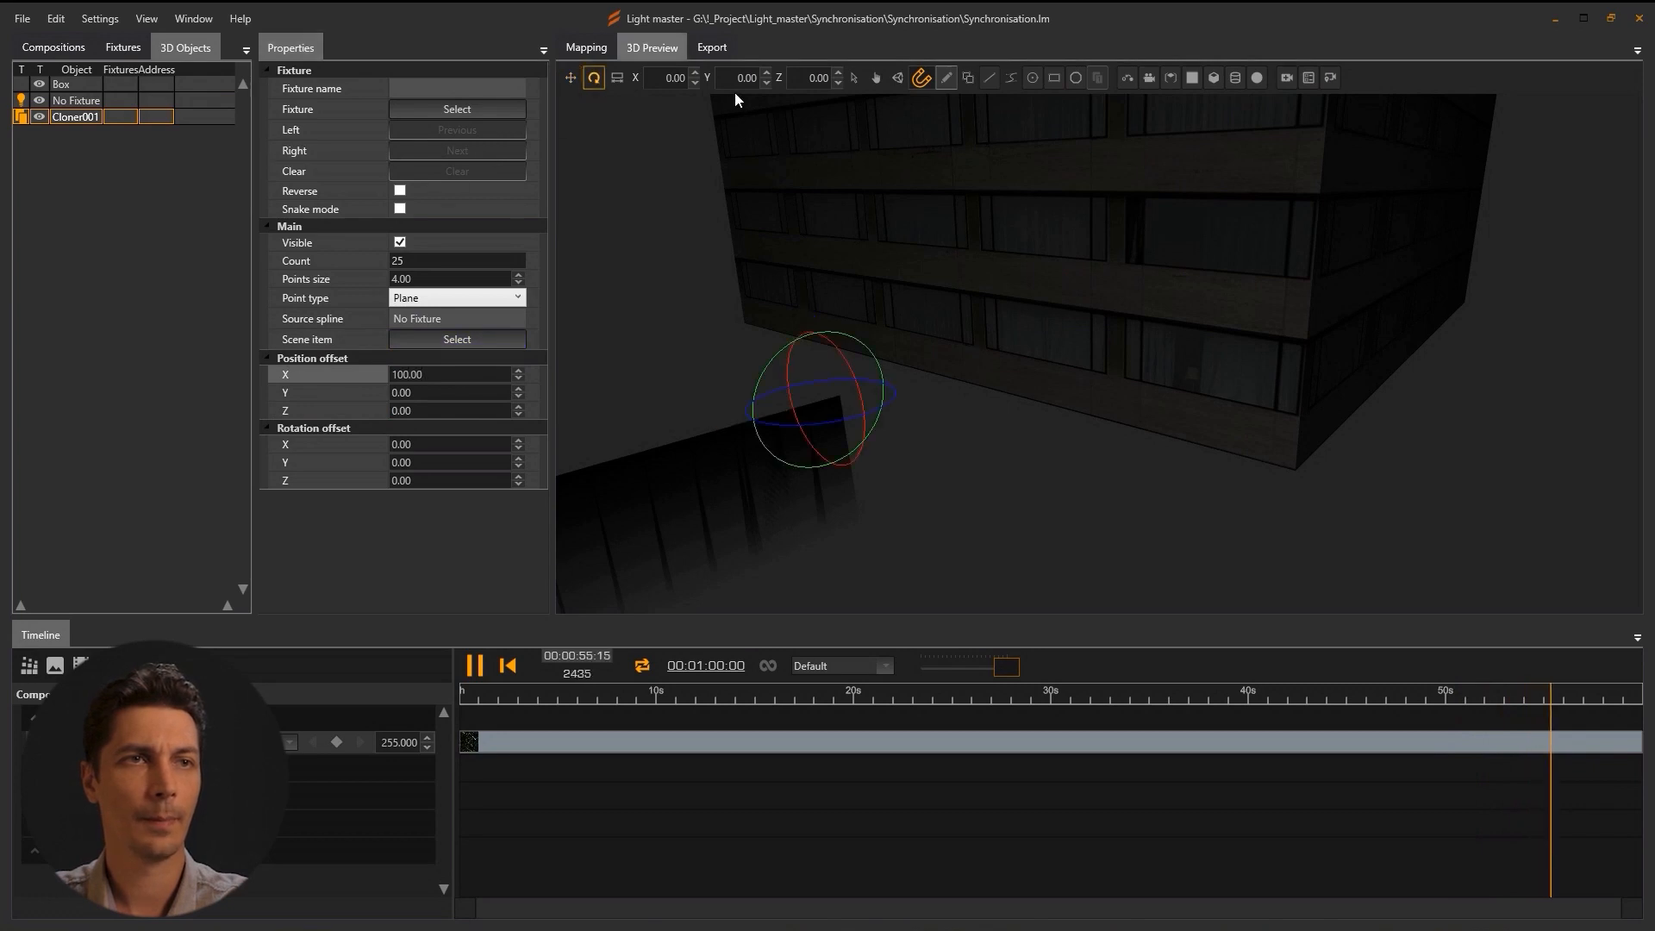
{"action": "type", "text": "90"}
{"action": "key", "text": "Return"}
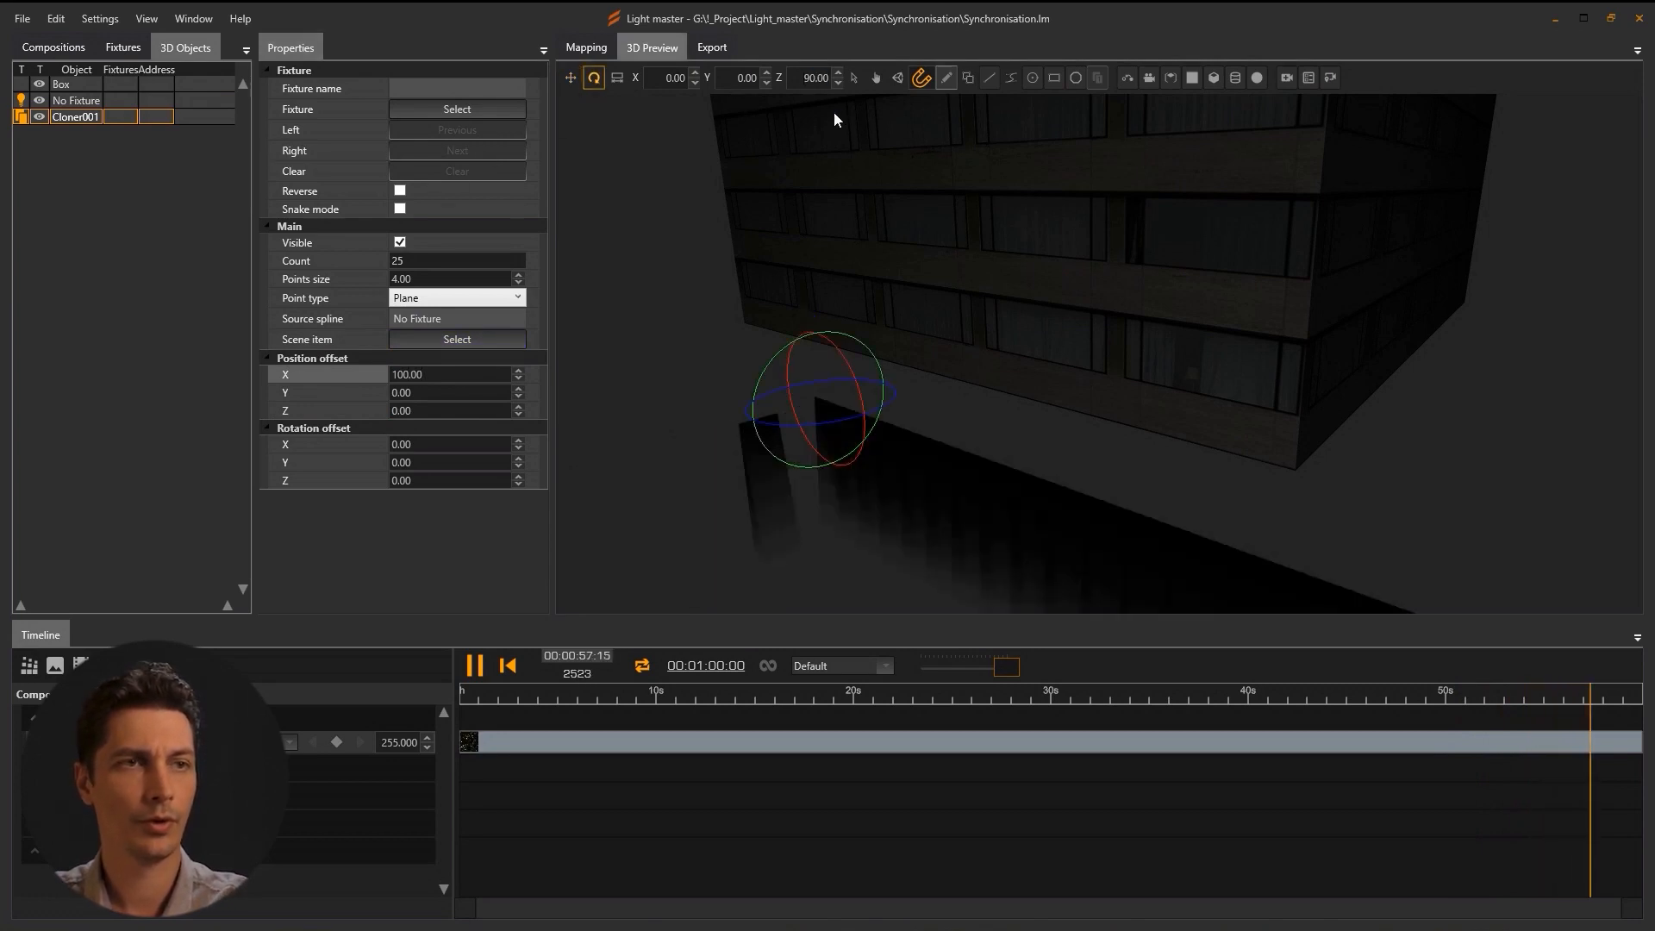
{"action": "left_click", "coordinate": [571, 78]}
{"action": "scroll", "coordinate": [948, 410], "scroll_direction": "down", "scroll_amount": 5}
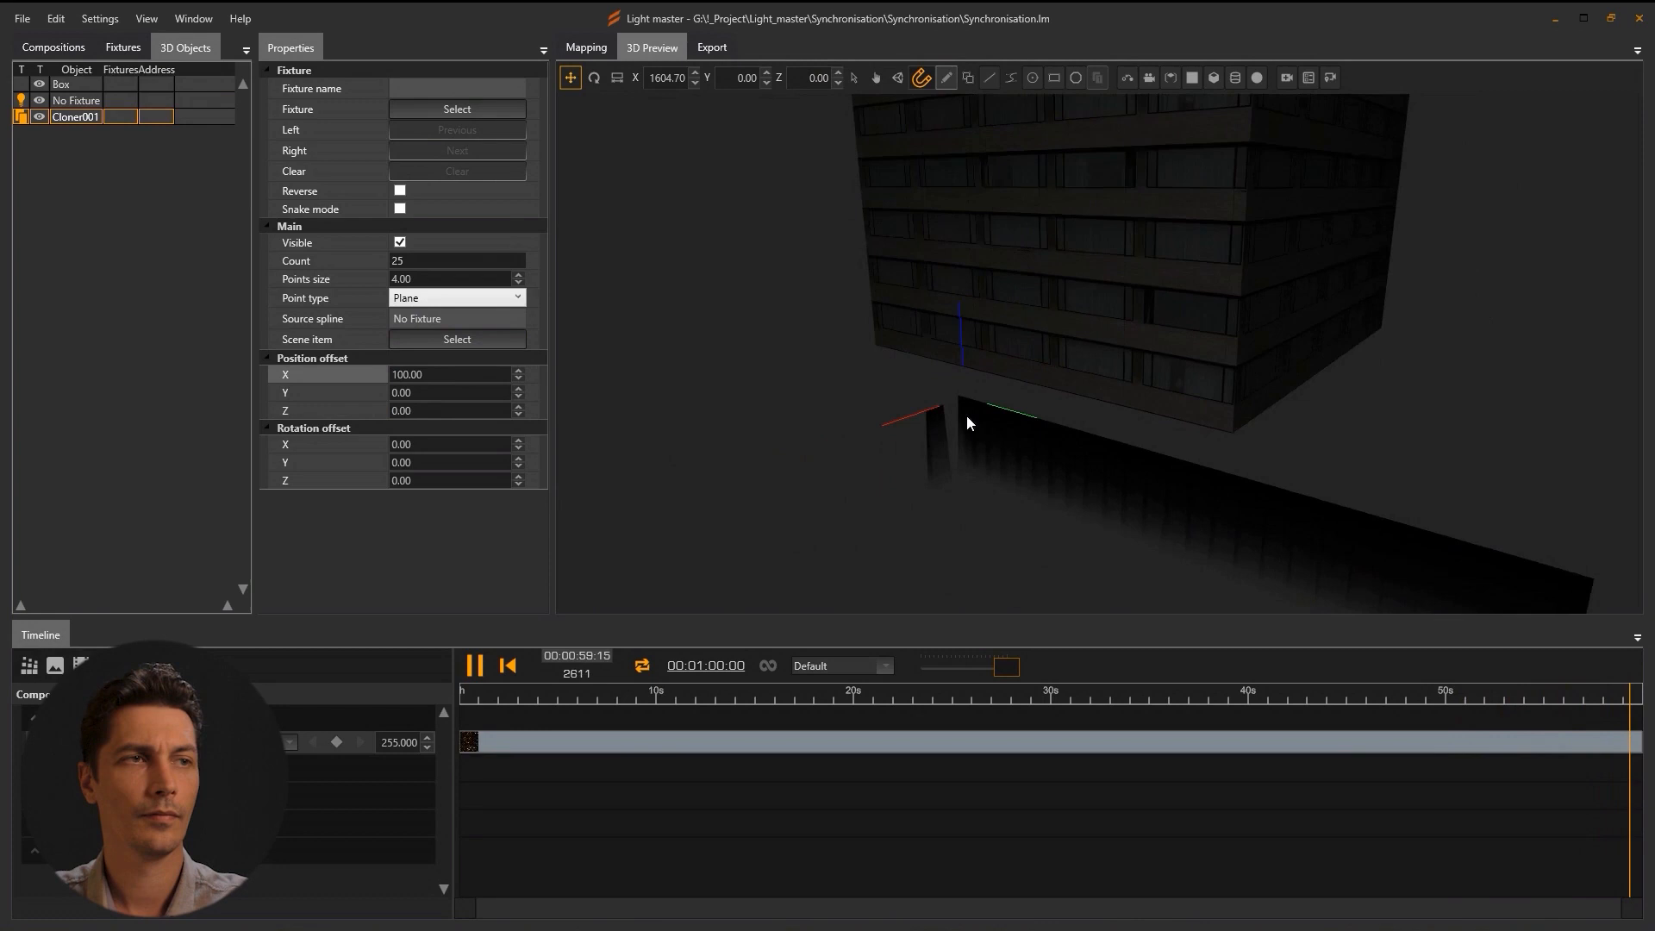
{"action": "left_click_drag", "start_coordinate": [772, 530], "coordinate": [776, 483]}
{"action": "left_click_drag", "start_coordinate": [940, 447], "coordinate": [935, 125]}
{"action": "scroll", "coordinate": [933, 371], "scroll_direction": "down", "scroll_amount": 4}
{"action": "left_click_drag", "start_coordinate": [940, 379], "coordinate": [974, 463]}
{"action": "left_click_drag", "start_coordinate": [1006, 280], "coordinate": [1012, 164]}
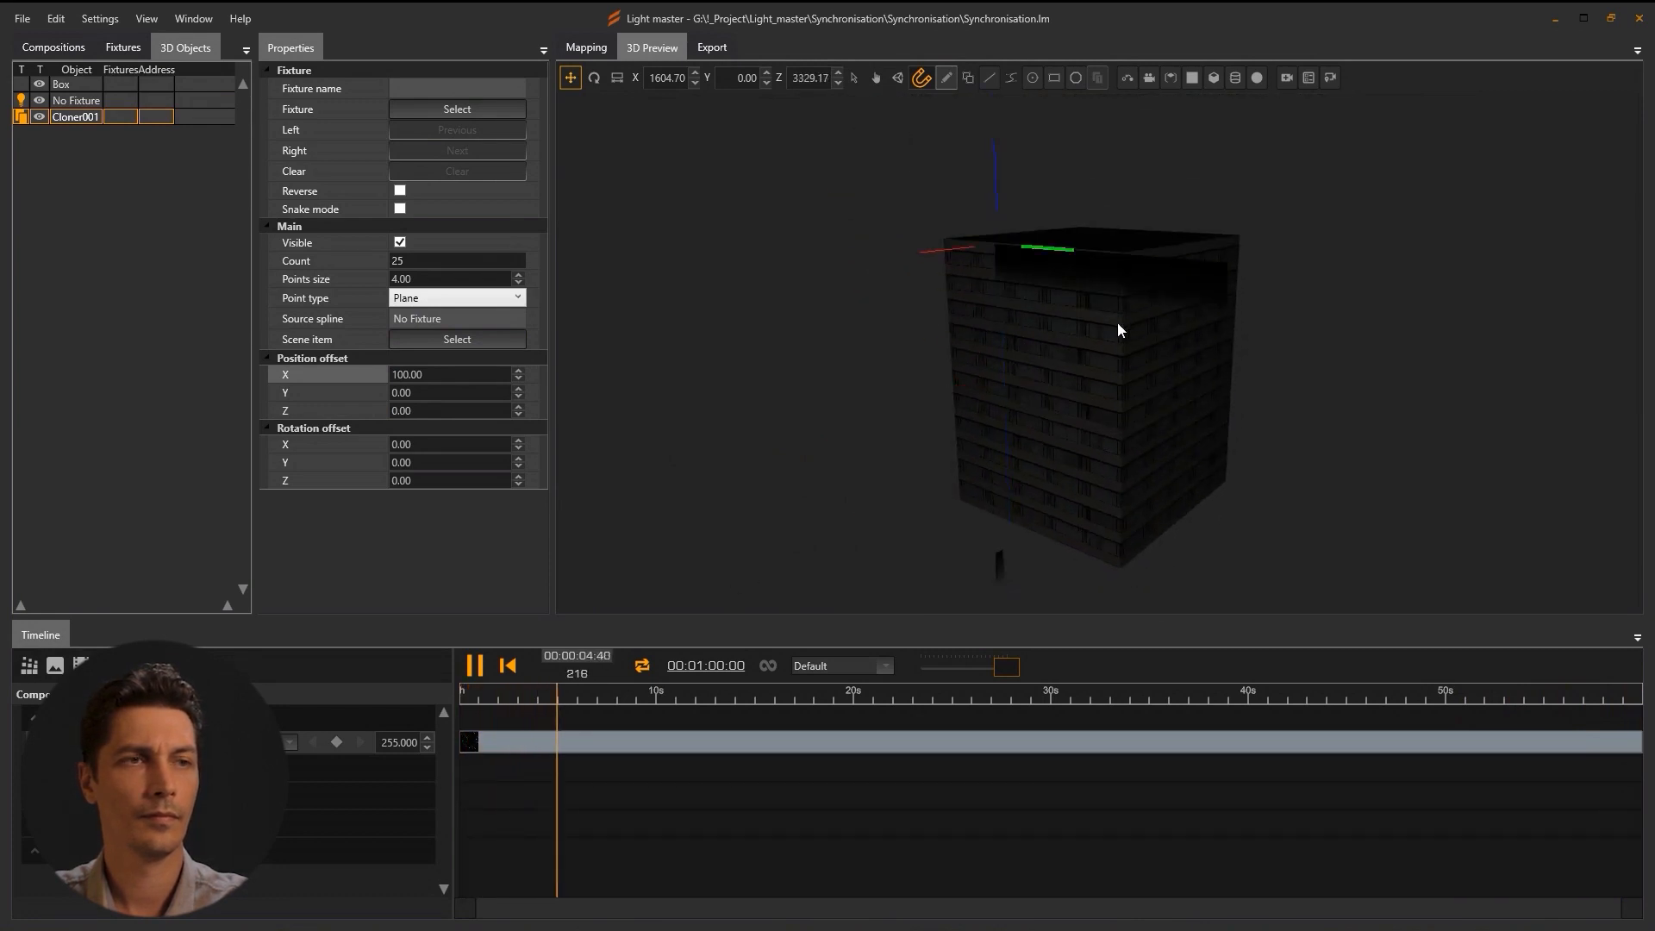
Position Cloner001 along one roof edge, aligning it to the corner along X and Y.
{"action": "left_click_drag", "start_coordinate": [1117, 323], "coordinate": [995, 251]}
{"action": "scroll", "coordinate": [995, 251], "scroll_direction": "up", "scroll_amount": 4}
{"action": "left_click_drag", "start_coordinate": [1118, 460], "coordinate": [1160, 539]}
{"action": "left_click_drag", "start_coordinate": [908, 226], "coordinate": [956, 236]}
{"action": "left_click_drag", "start_coordinate": [957, 236], "coordinate": [766, 311]}
{"action": "left_click_drag", "start_coordinate": [1005, 343], "coordinate": [974, 212]}
{"action": "left_click_drag", "start_coordinate": [955, 273], "coordinate": [1098, 272]}
{"action": "left_click_drag", "start_coordinate": [705, 179], "coordinate": [706, 184]}
{"action": "left_click_drag", "start_coordinate": [1026, 354], "coordinate": [966, 473]}
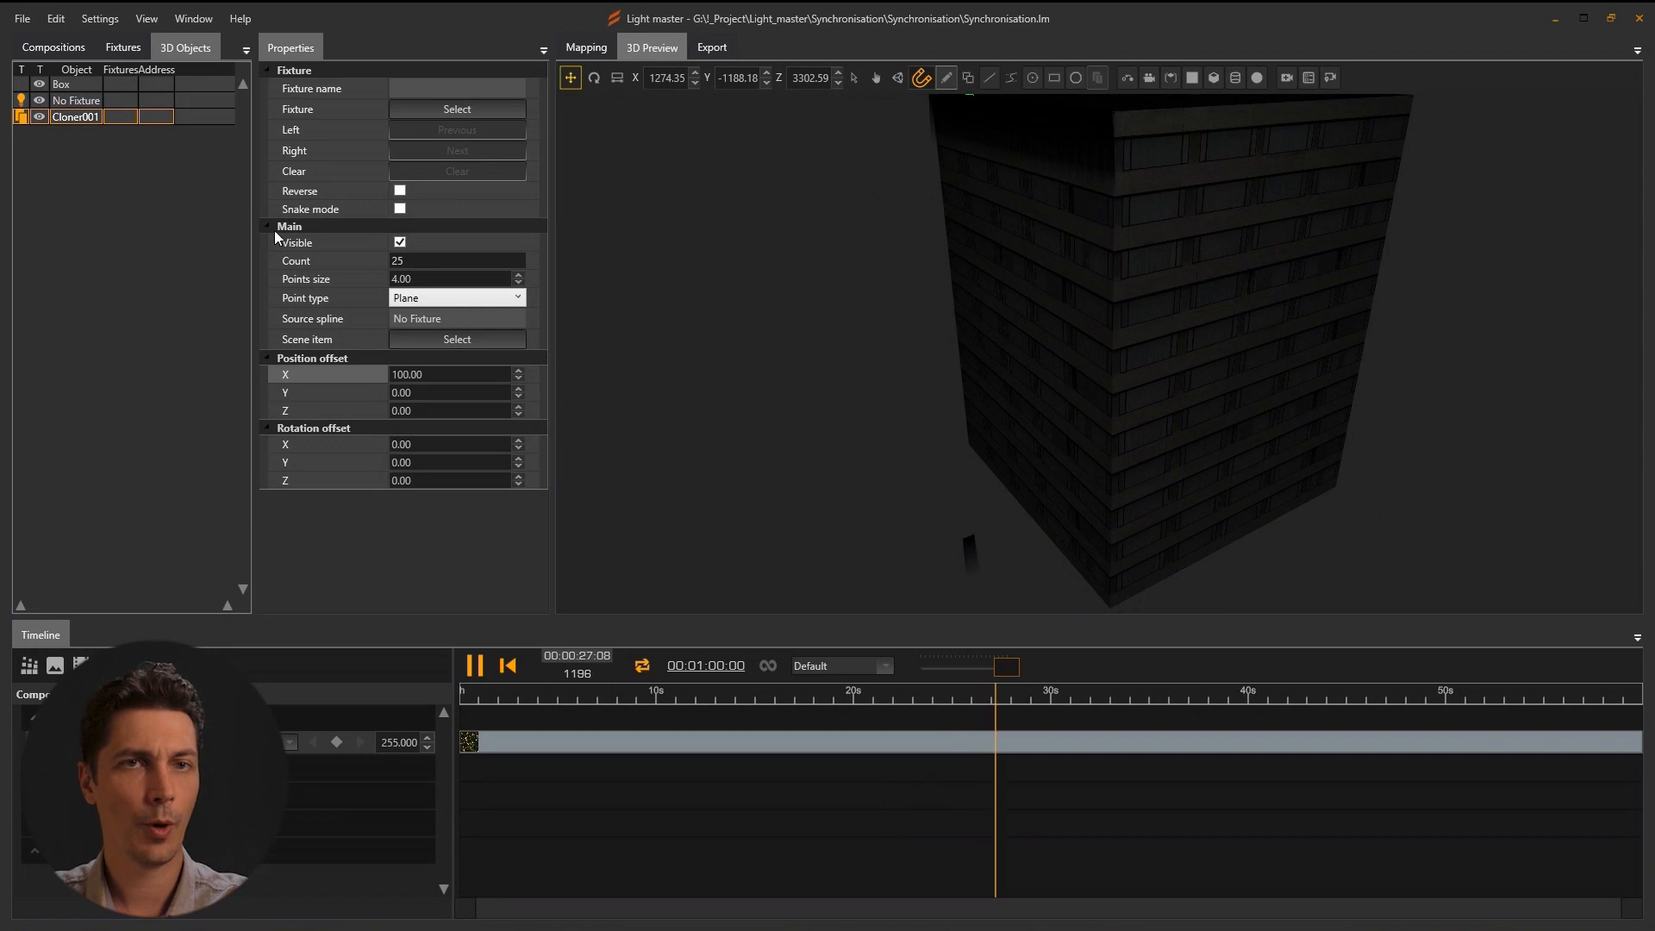
{"action": "left_click", "coordinate": [43, 100]}
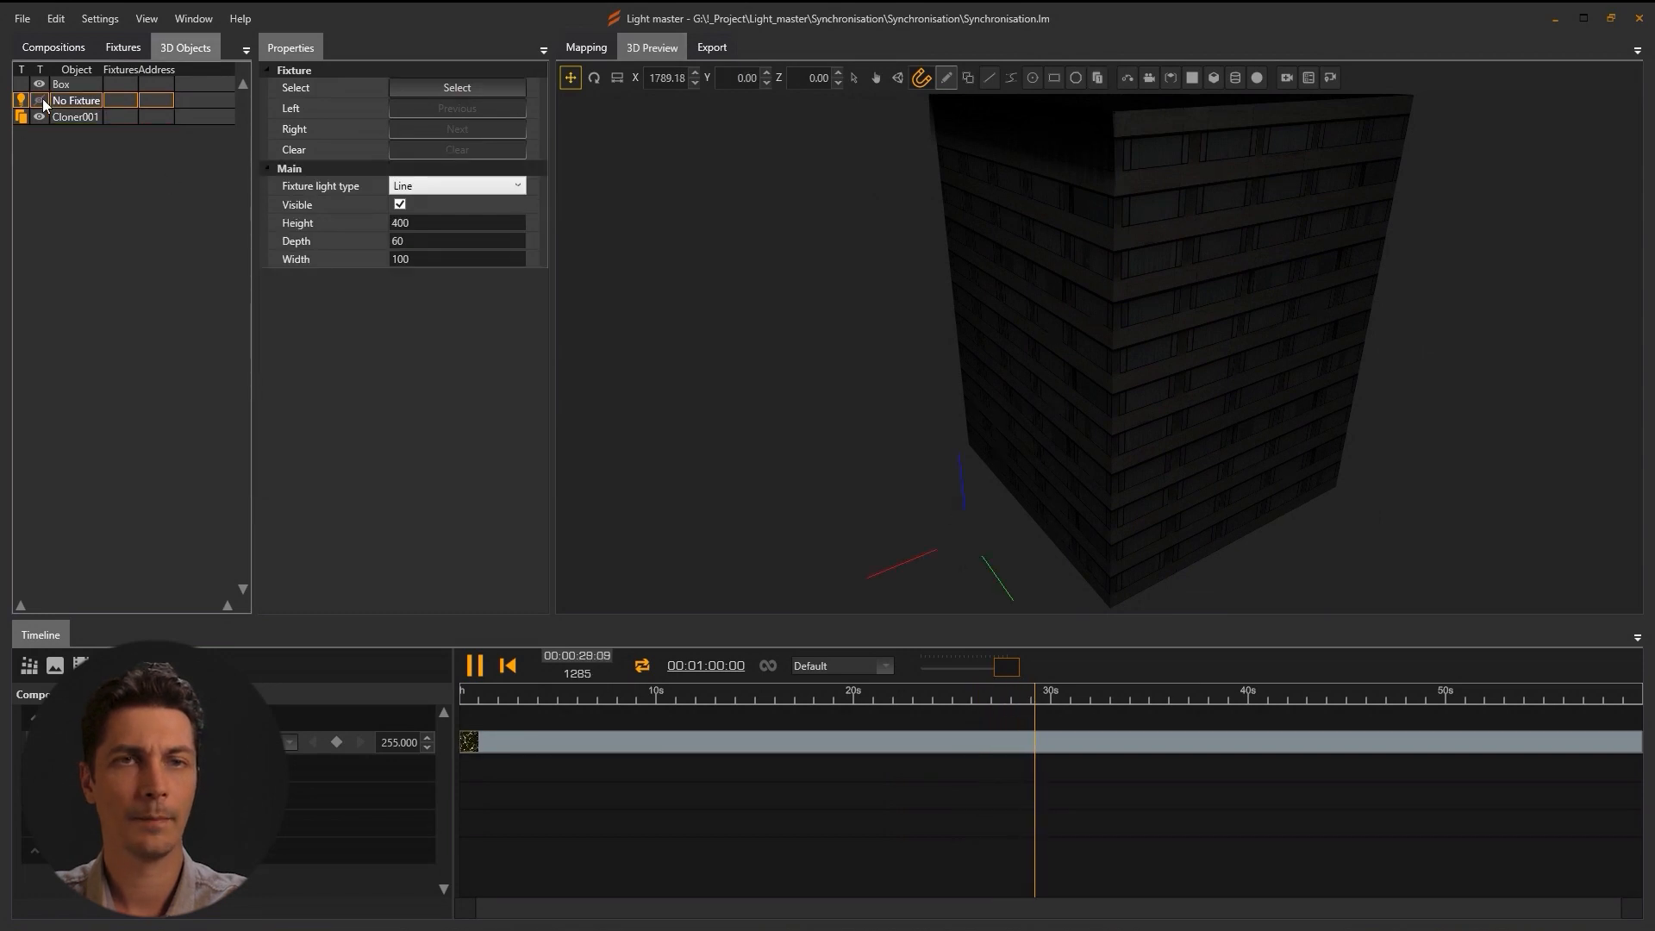
{"action": "left_click_drag", "start_coordinate": [972, 340], "coordinate": [861, 437]}
{"action": "left_click", "coordinate": [88, 119]}
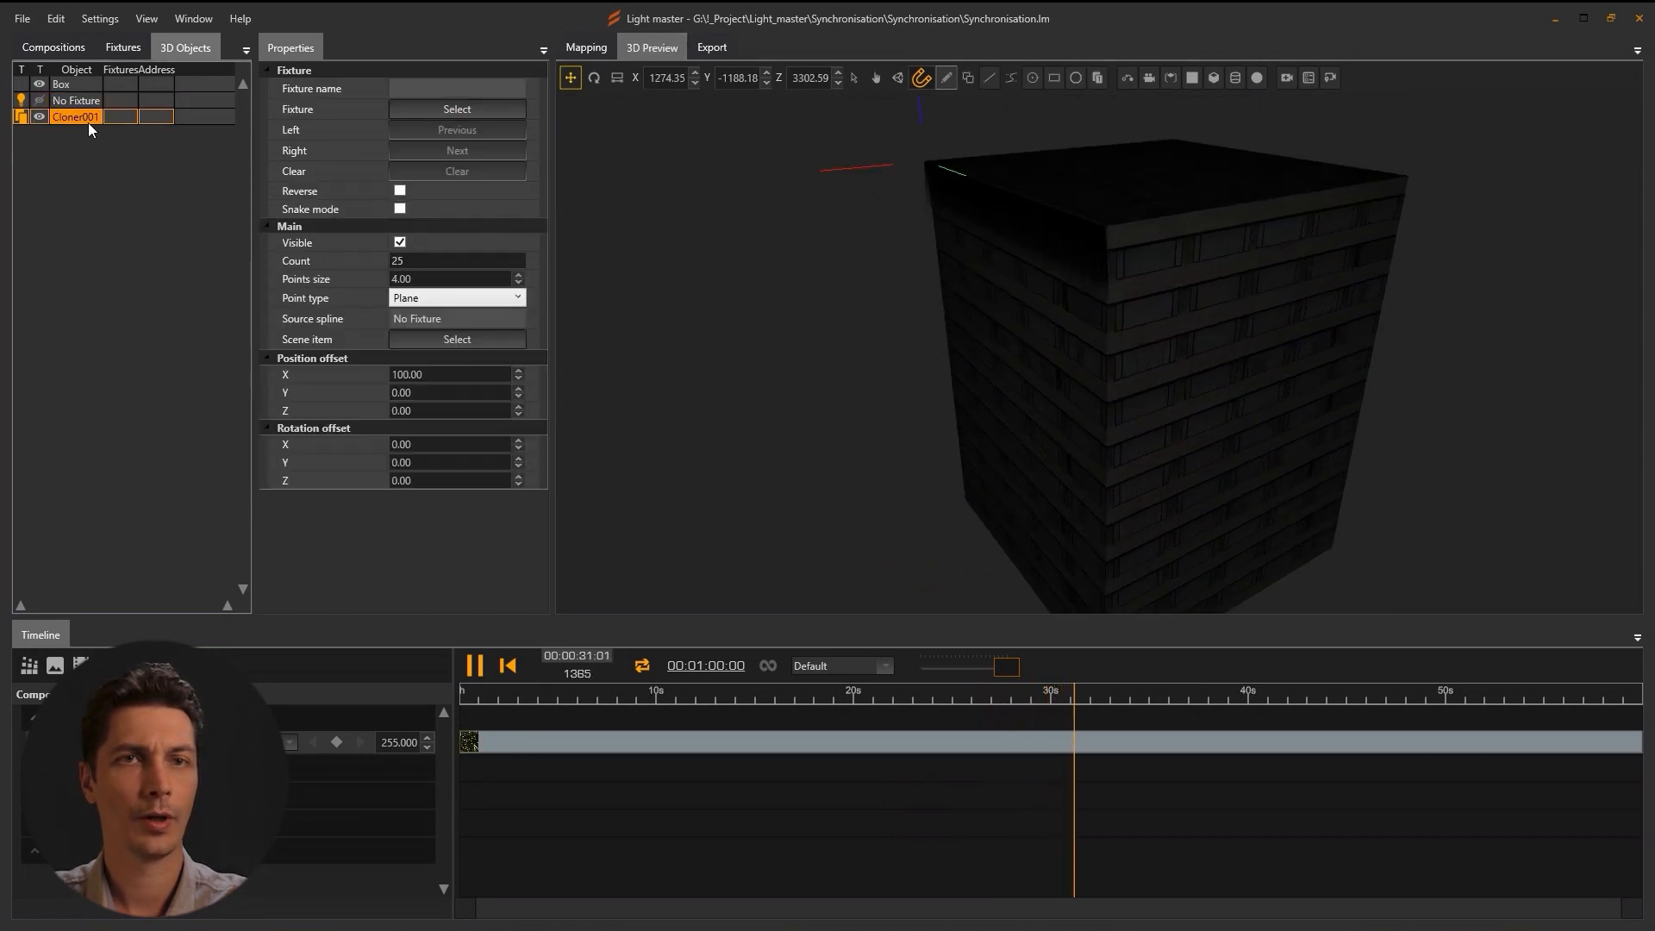
{"action": "mouse_move", "coordinate": [840, 356]}
{"action": "left_mouse_down"}
{"action": "mouse_move", "coordinate": [763, 338]}
{"action": "mouse_move", "coordinate": [837, 335]}
{"action": "left_mouse_up"}
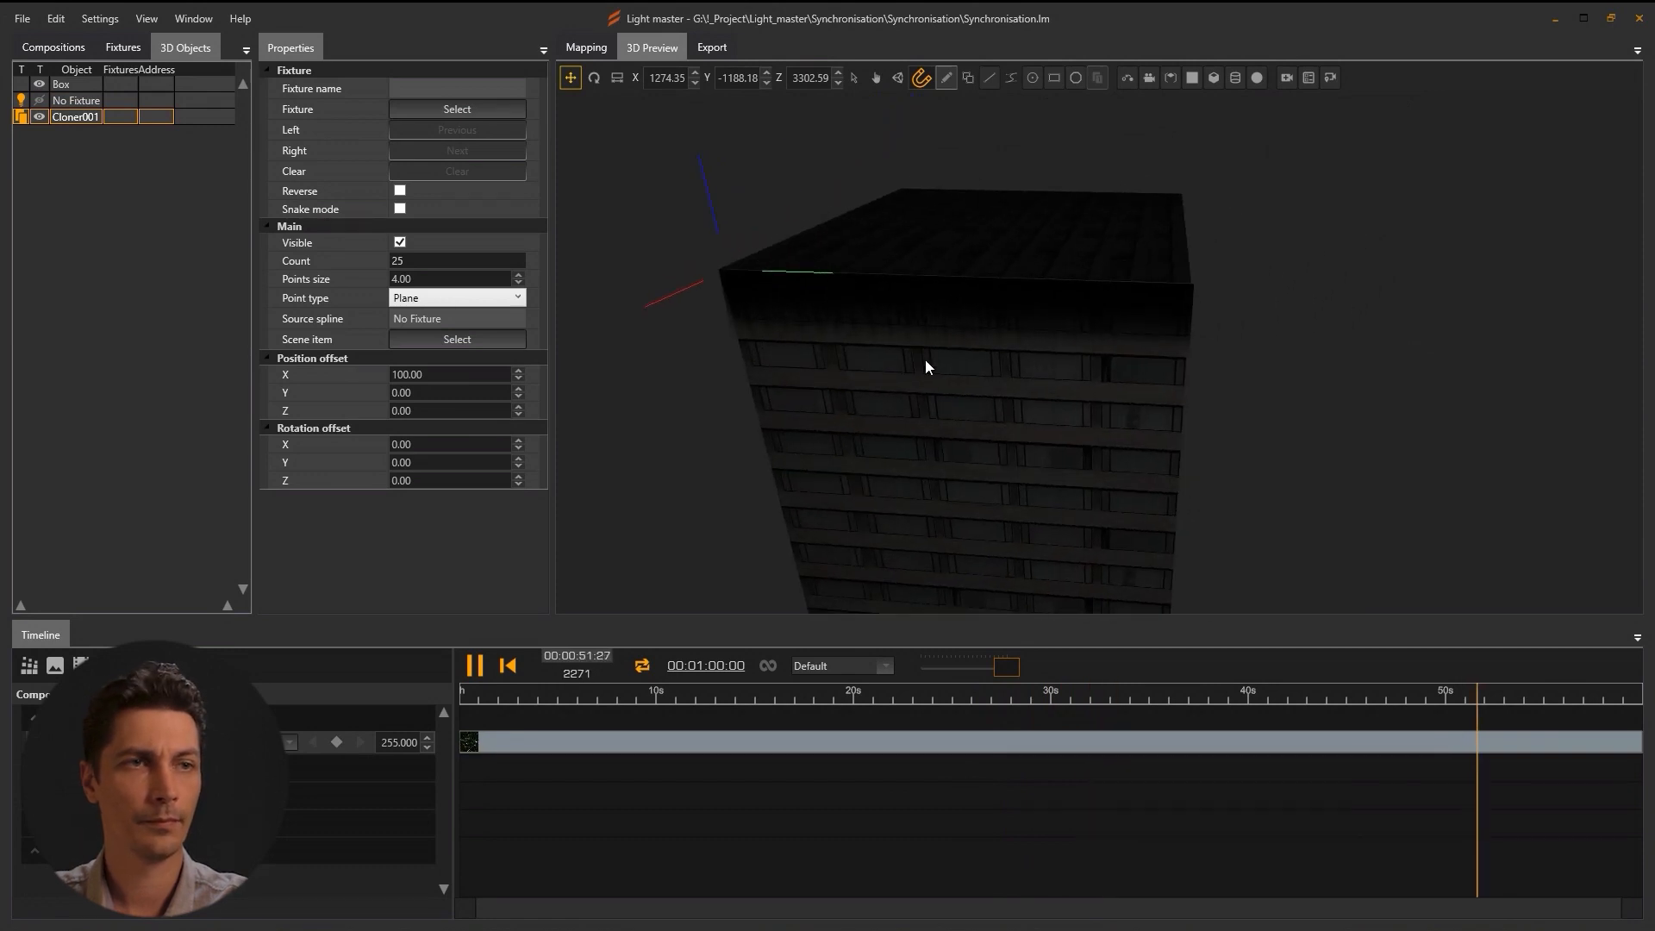
Duplicate it as Cloner002, rotate it 180° and place it on the opposite roof edge.
{"action": "key", "text": "ctrl+d"}
{"action": "left_click_drag", "start_coordinate": [831, 330], "coordinate": [1061, 388]}
{"action": "left_click_drag", "start_coordinate": [1039, 371], "coordinate": [1033, 359]}
{"action": "left_click", "coordinate": [594, 79]}
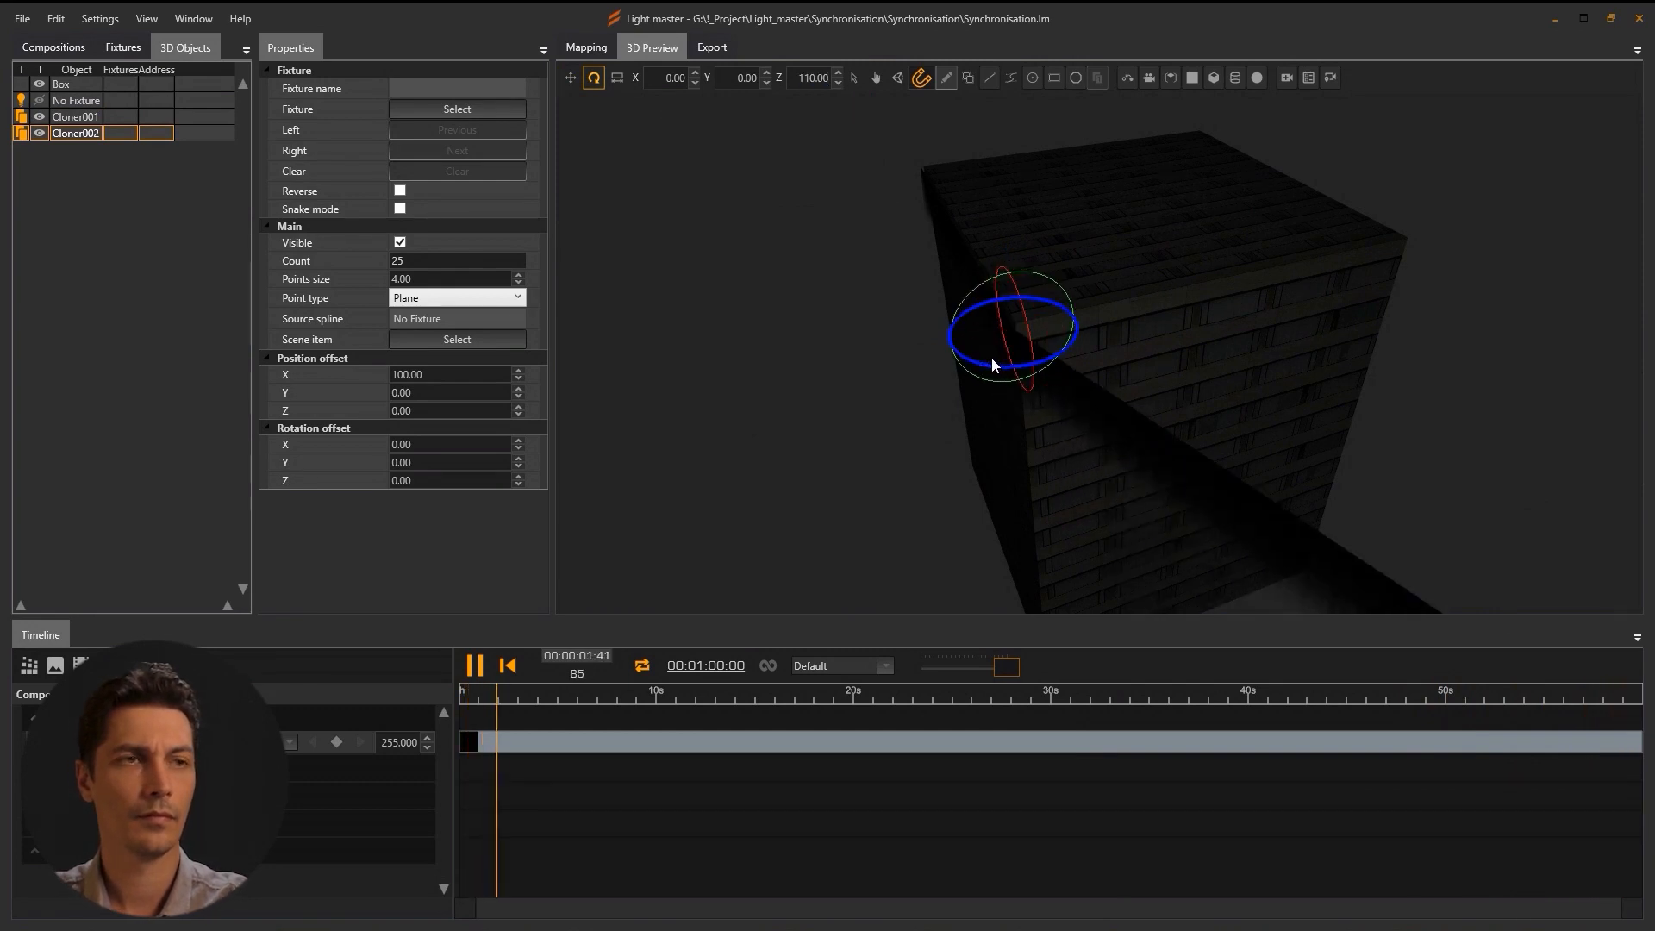
{"action": "left_click_drag", "start_coordinate": [992, 358], "coordinate": [967, 371]}
{"action": "type", "text": "180"}
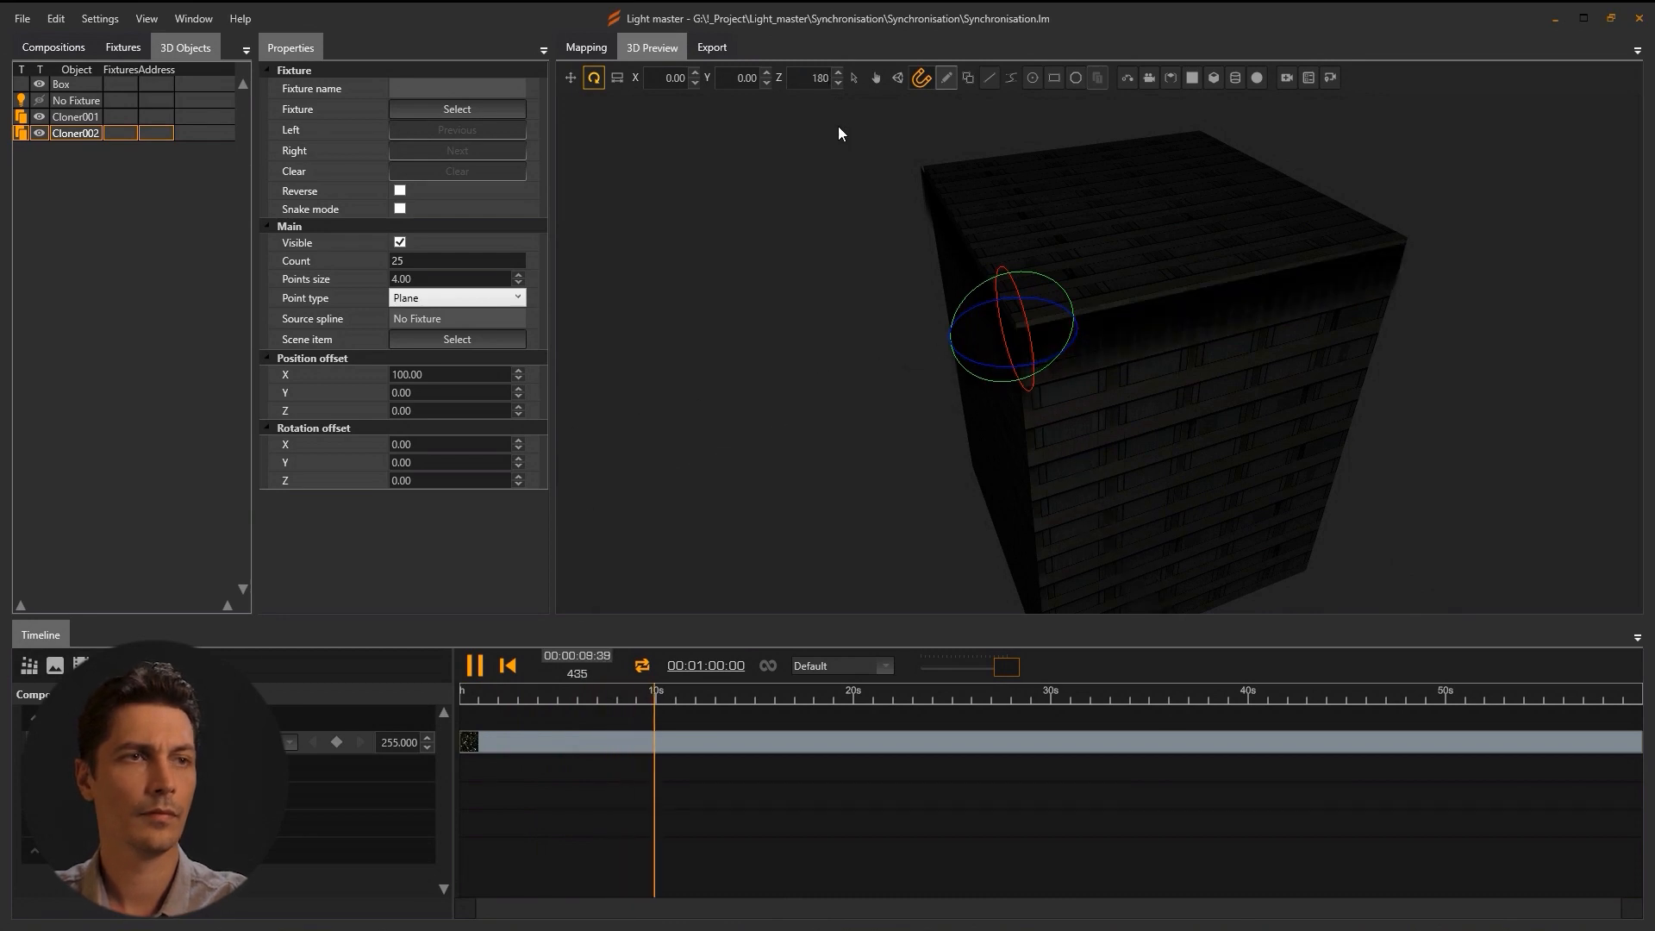
{"action": "left_click", "coordinate": [571, 78]}
{"action": "mouse_move", "coordinate": [1183, 407]}
{"action": "left_mouse_down"}
{"action": "mouse_move", "coordinate": [1203, 402]}
{"action": "mouse_move", "coordinate": [1146, 451]}
{"action": "mouse_move", "coordinate": [1198, 443]}
{"action": "mouse_move", "coordinate": [1182, 437]}
{"action": "left_mouse_up"}
{"action": "scroll", "coordinate": [1229, 358], "scroll_direction": "up", "scroll_amount": 5}
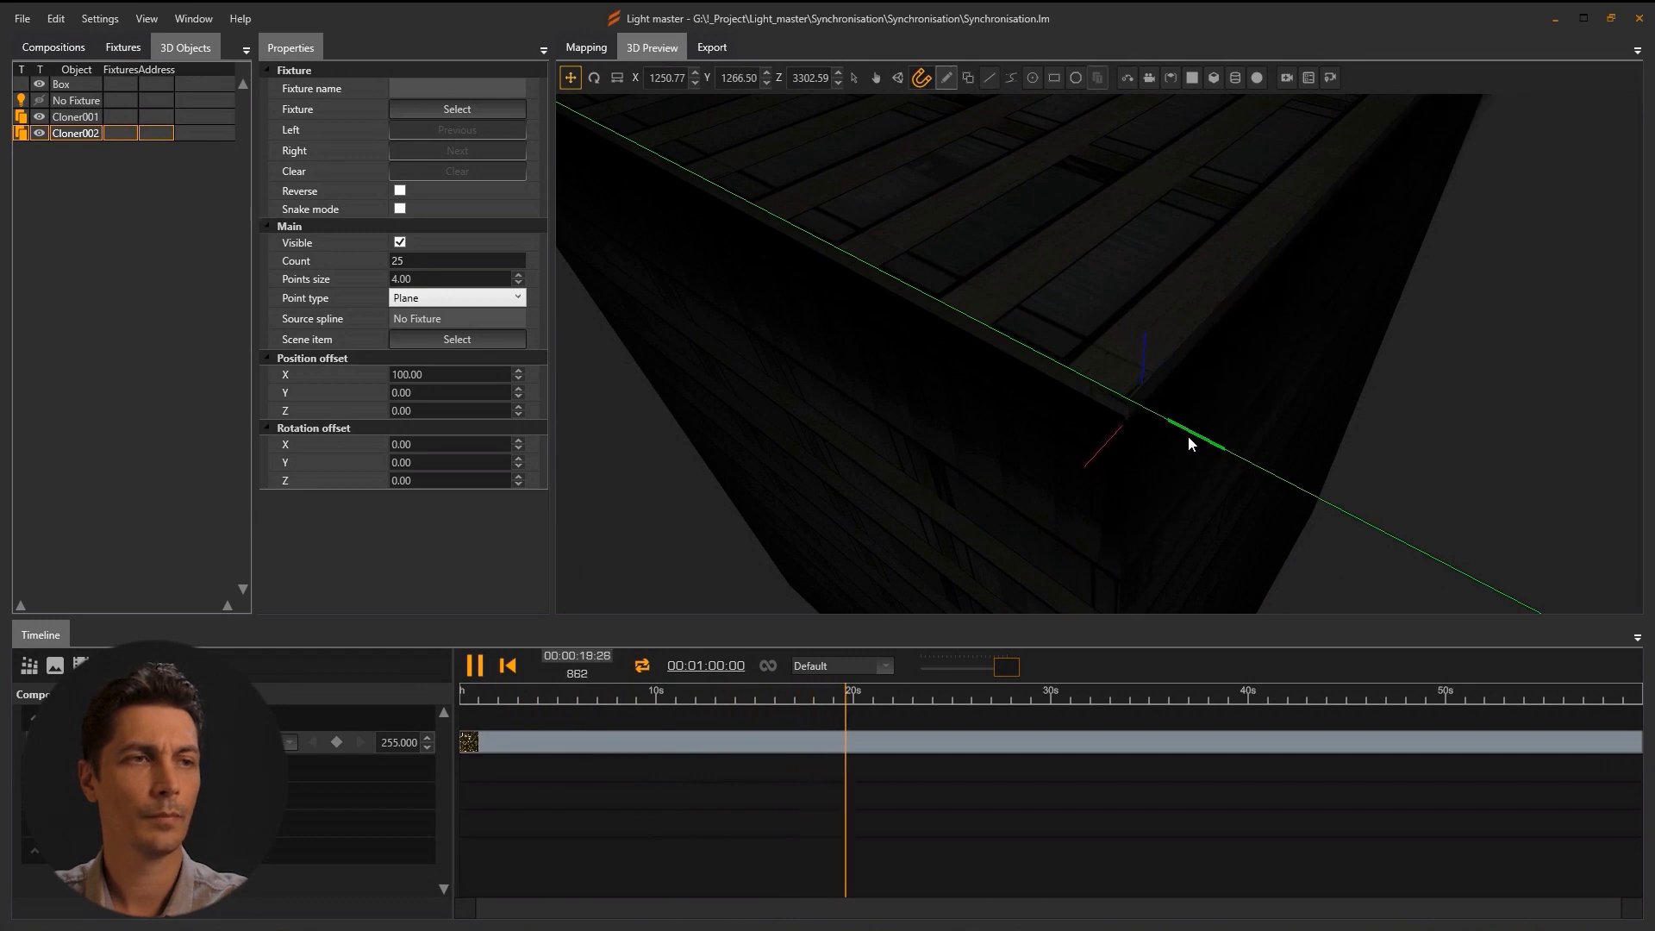
{"action": "left_click_drag", "start_coordinate": [1188, 445], "coordinate": [968, 295]}
{"action": "left_click_drag", "start_coordinate": [905, 185], "coordinate": [871, 192]}
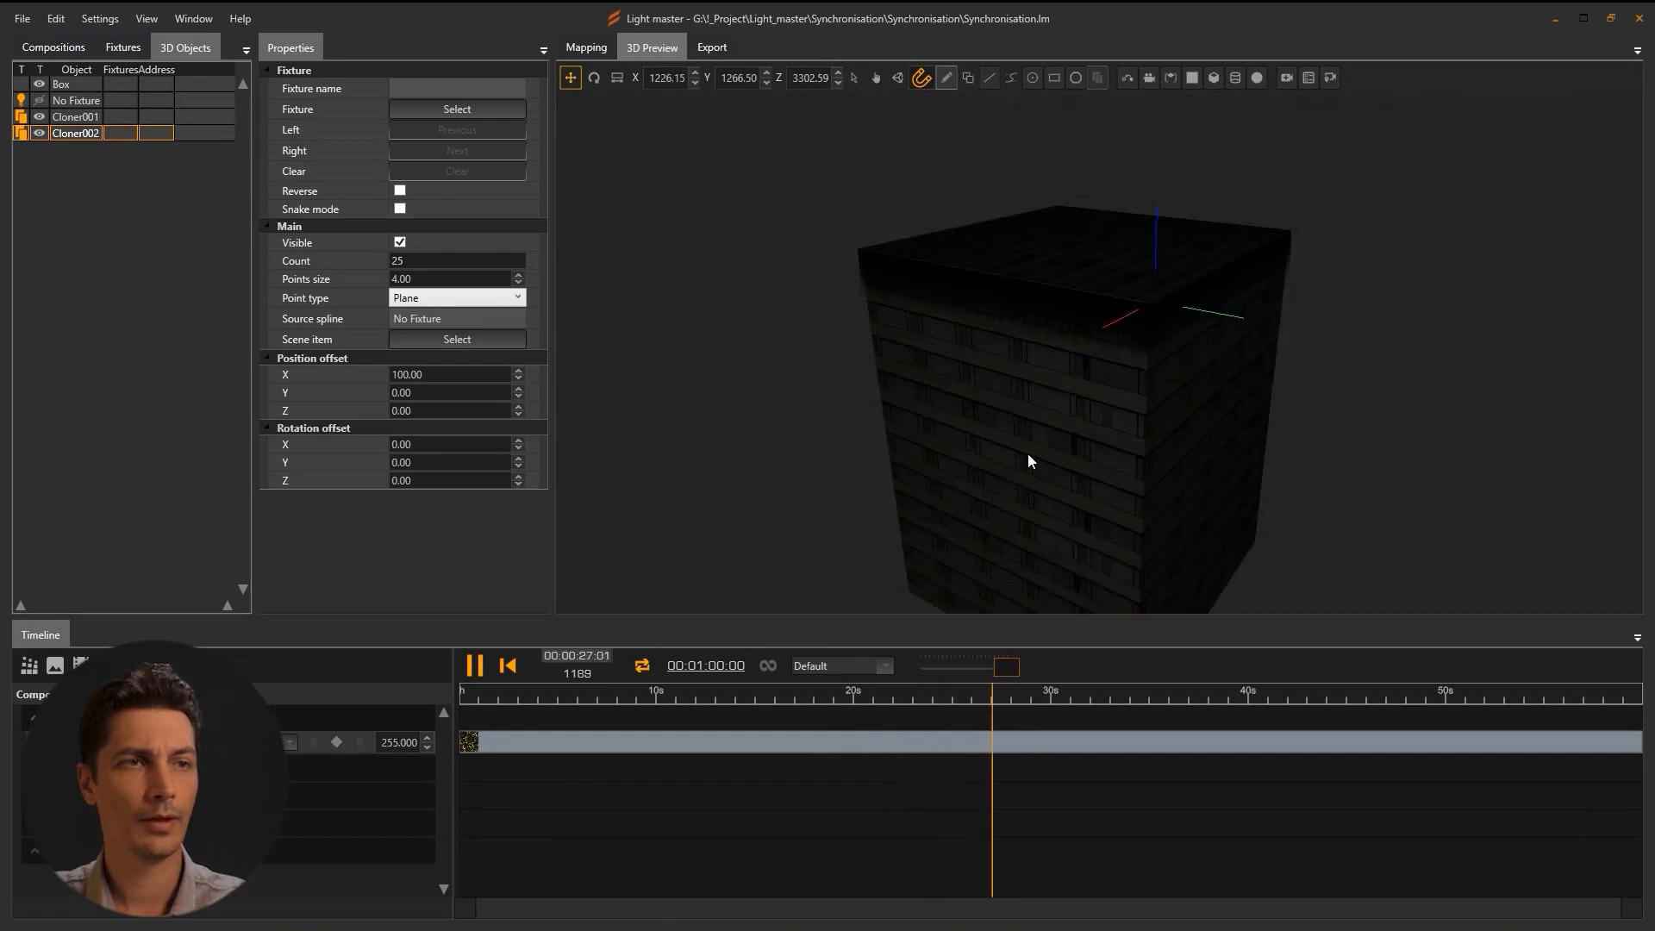
Copy the building box to Box001 and place it beside the first building along X.
{"action": "left_click", "coordinate": [1027, 452]}
{"action": "left_click_drag", "start_coordinate": [1180, 471], "coordinate": [902, 390]}
{"action": "scroll", "coordinate": [902, 390], "scroll_direction": "down", "scroll_amount": 3}
{"action": "key", "text": "ctrl+c"}
{"action": "key", "text": "ctrl+v"}
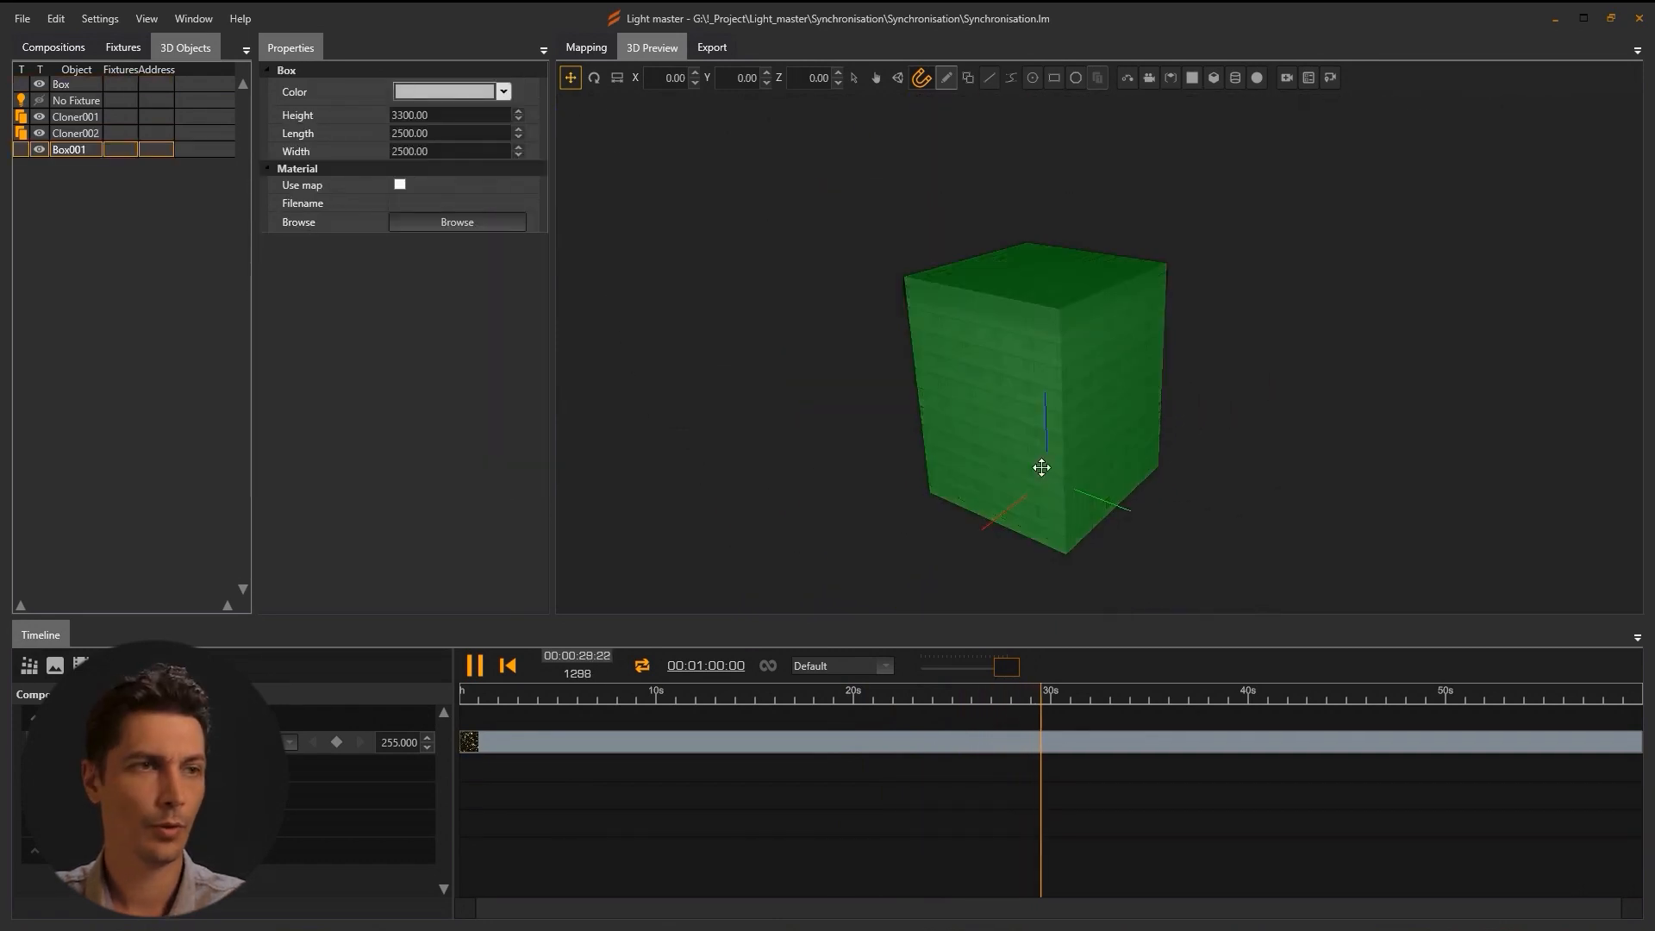
{"action": "left_click_drag", "start_coordinate": [1000, 514], "coordinate": [1421, 541]}
{"action": "left_click_drag", "start_coordinate": [1307, 498], "coordinate": [1231, 522]}
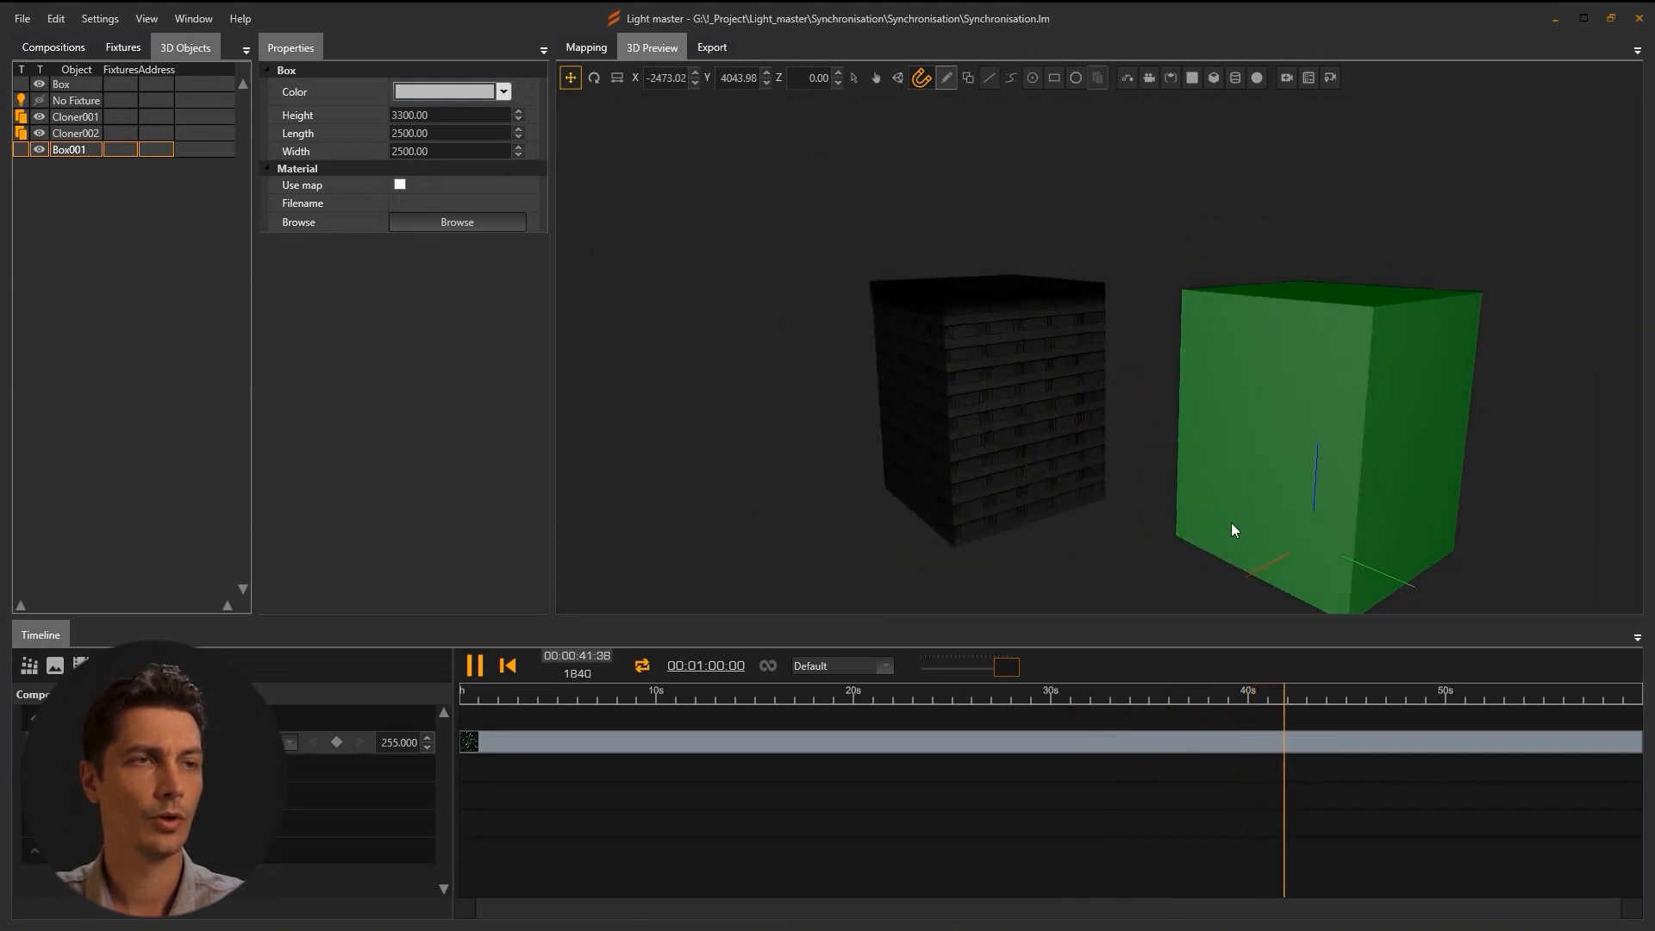
Duplicate both roof cloners and align the copies on the second building's roof.
{"action": "left_click", "coordinate": [65, 116]}
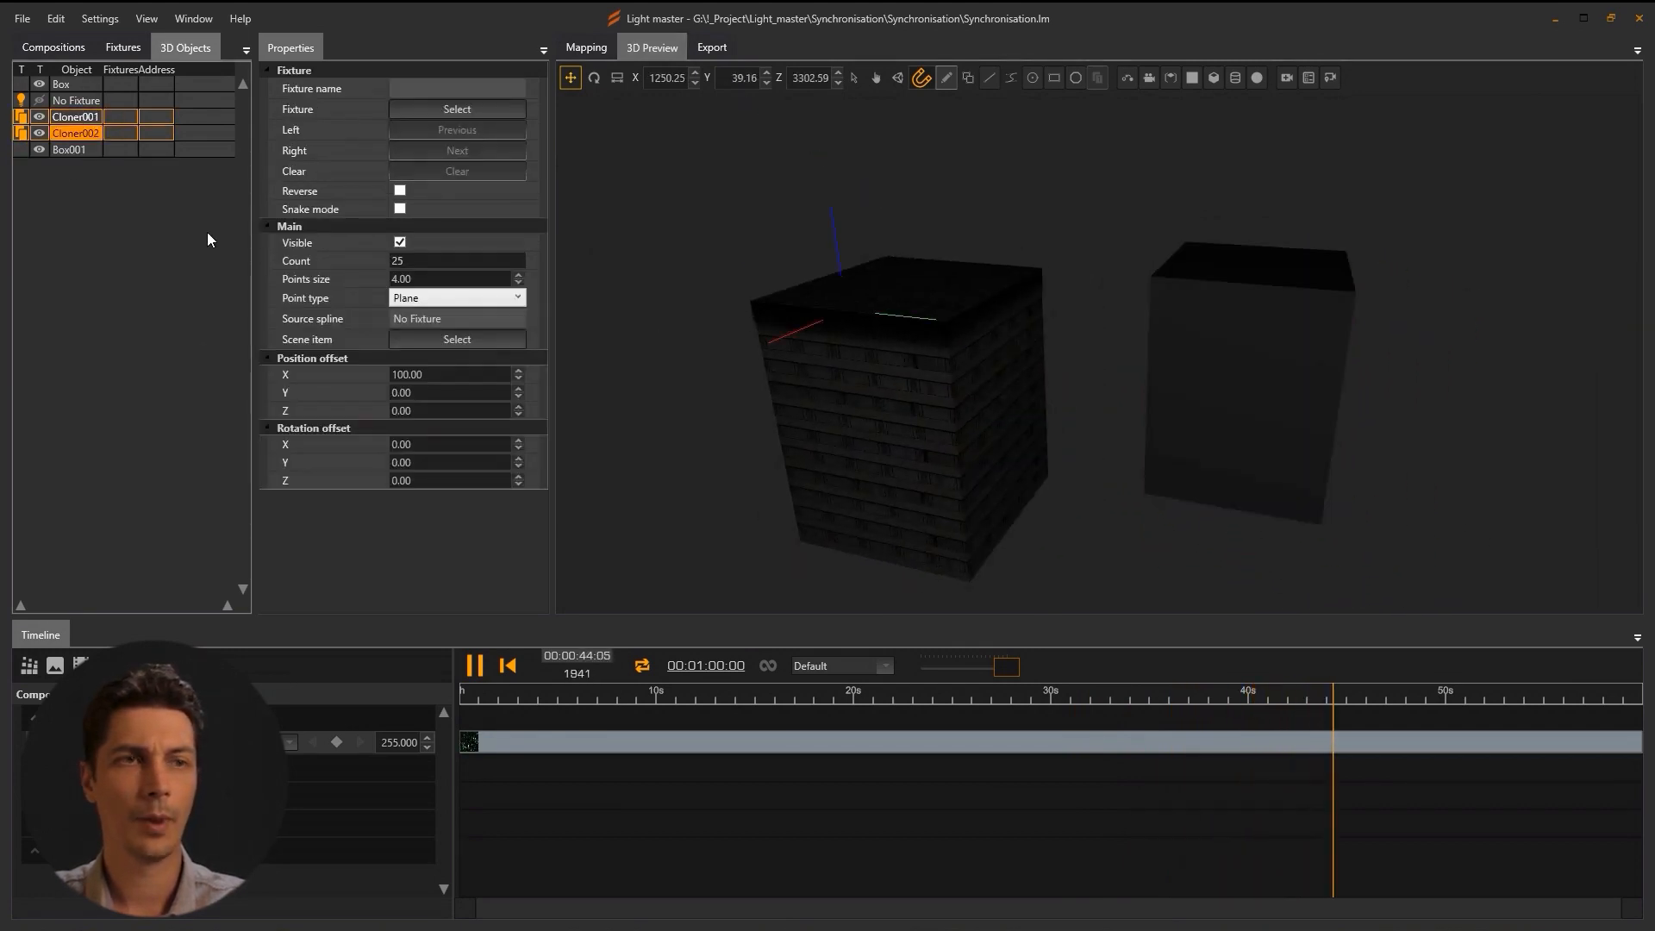
{"action": "key", "text": "ctrl+d"}
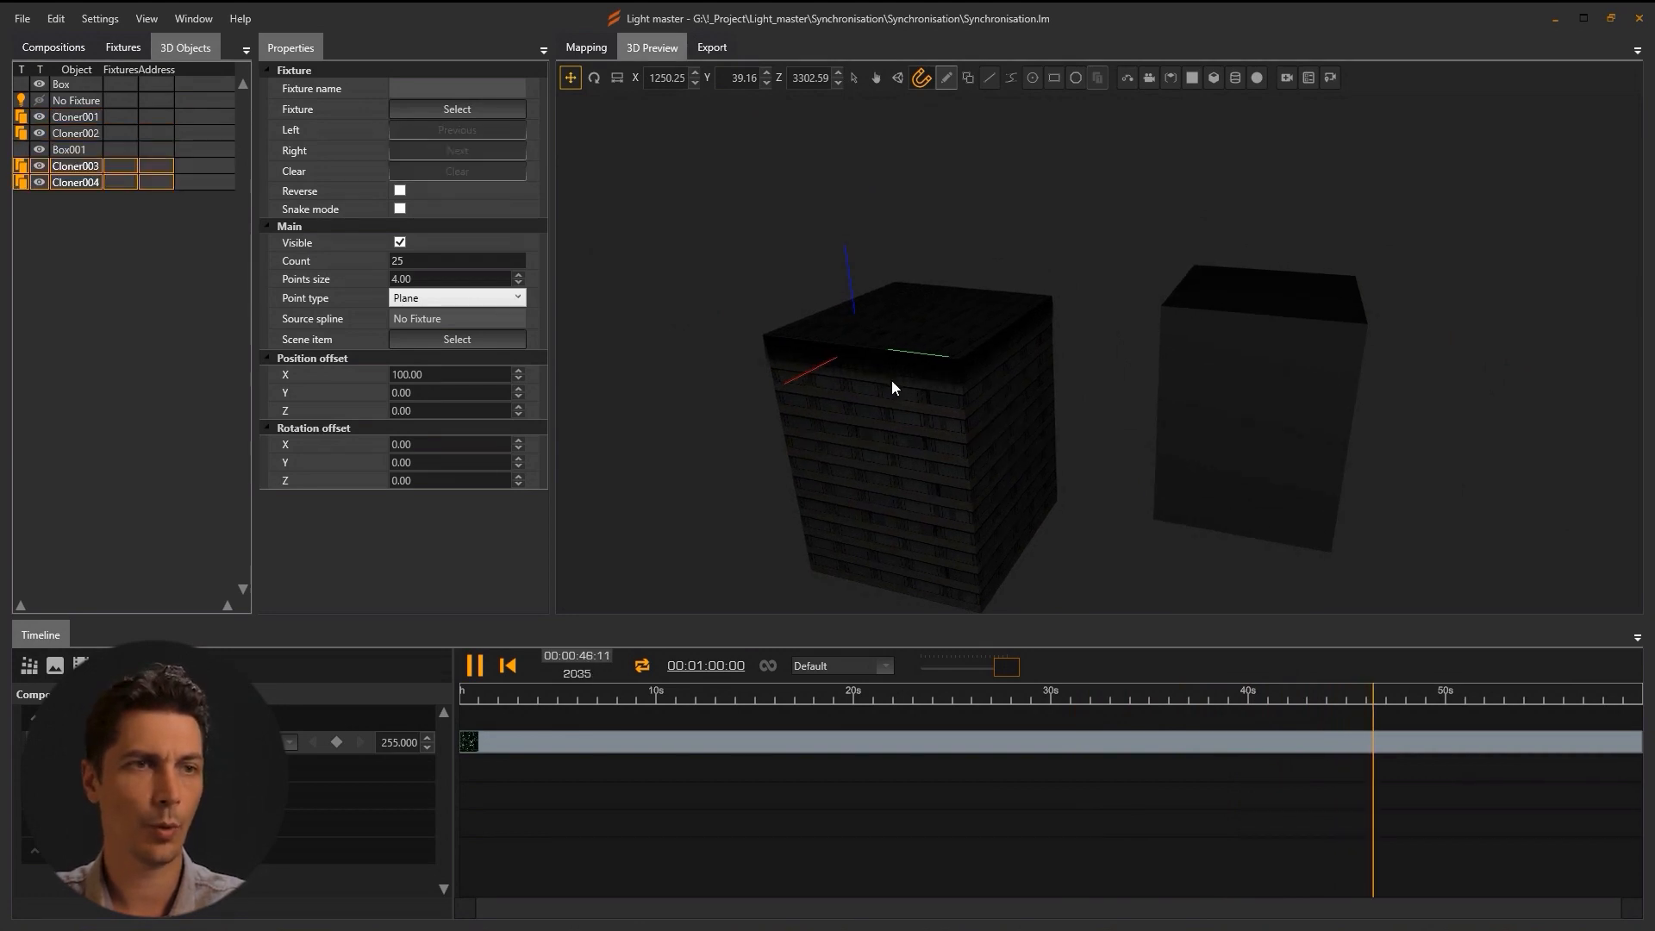
{"action": "left_click_drag", "start_coordinate": [952, 364], "coordinate": [1212, 405]}
{"action": "left_click_drag", "start_coordinate": [1062, 368], "coordinate": [1000, 379]}
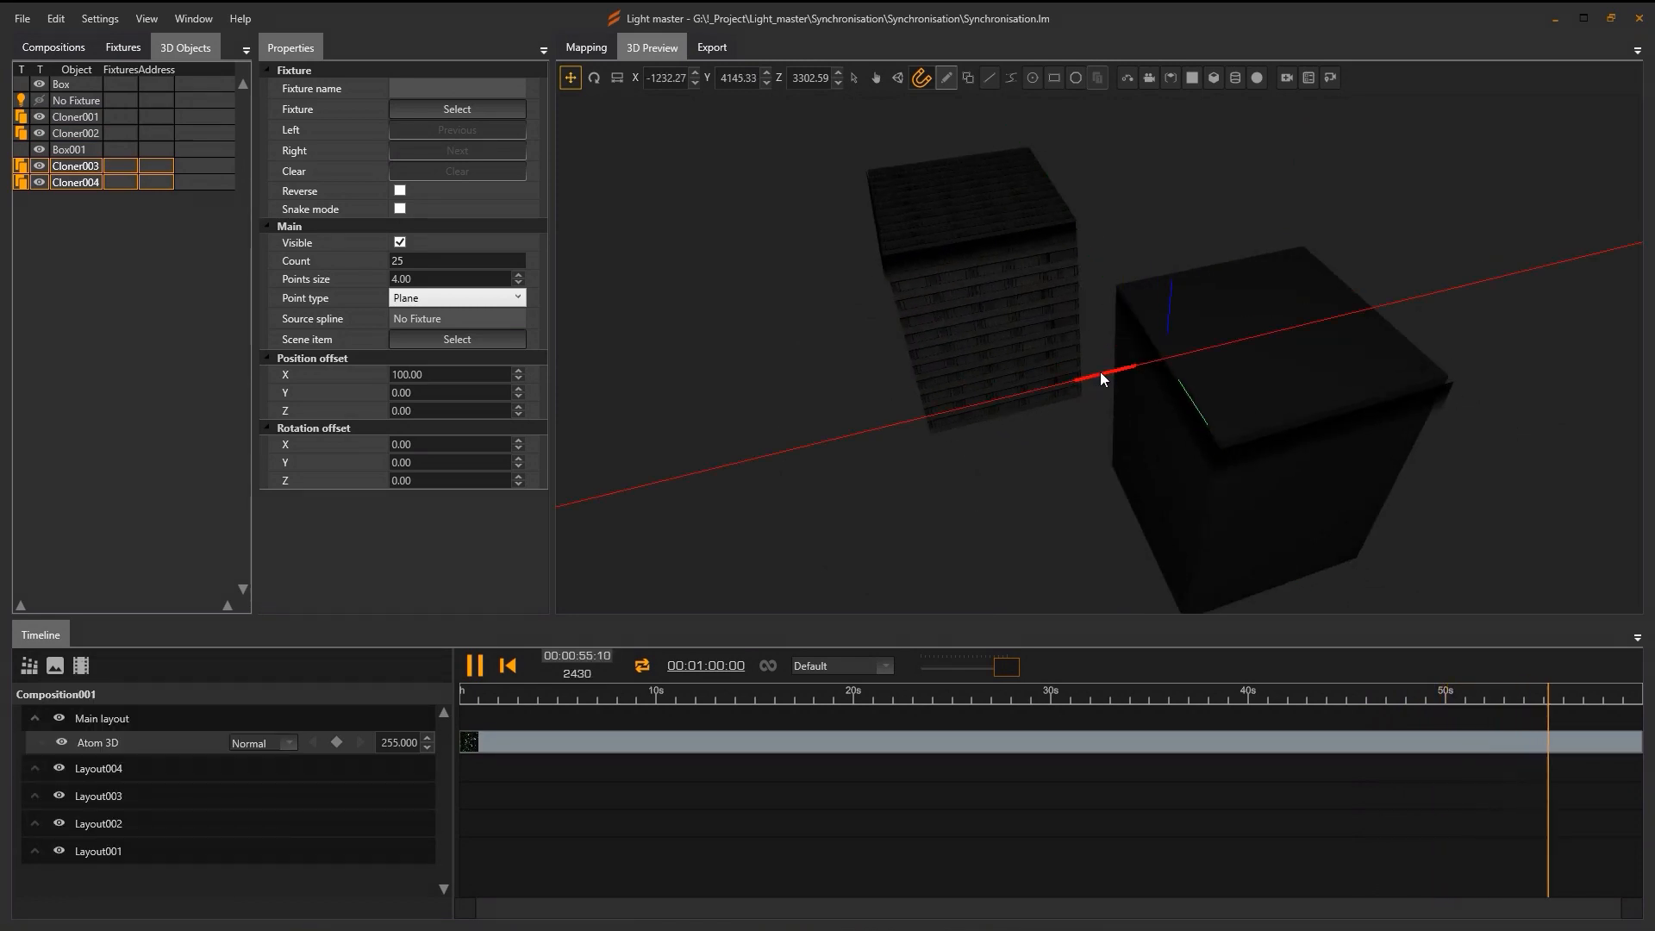
{"action": "scroll", "coordinate": [1145, 386], "scroll_direction": "up", "scroll_amount": 4}
{"action": "mouse_move", "coordinate": [1003, 320]}
{"action": "left_mouse_down"}
{"action": "mouse_move", "coordinate": [884, 317]}
{"action": "mouse_move", "coordinate": [981, 312]}
{"action": "left_mouse_up"}
{"action": "scroll", "coordinate": [912, 388], "scroll_direction": "down", "scroll_amount": 5}
{"action": "left_click_drag", "start_coordinate": [912, 402], "coordinate": [1155, 396]}
Apply the Facade.png texture to Box001 and check it in the 2D mapping view.
{"action": "left_click", "coordinate": [1155, 397]}
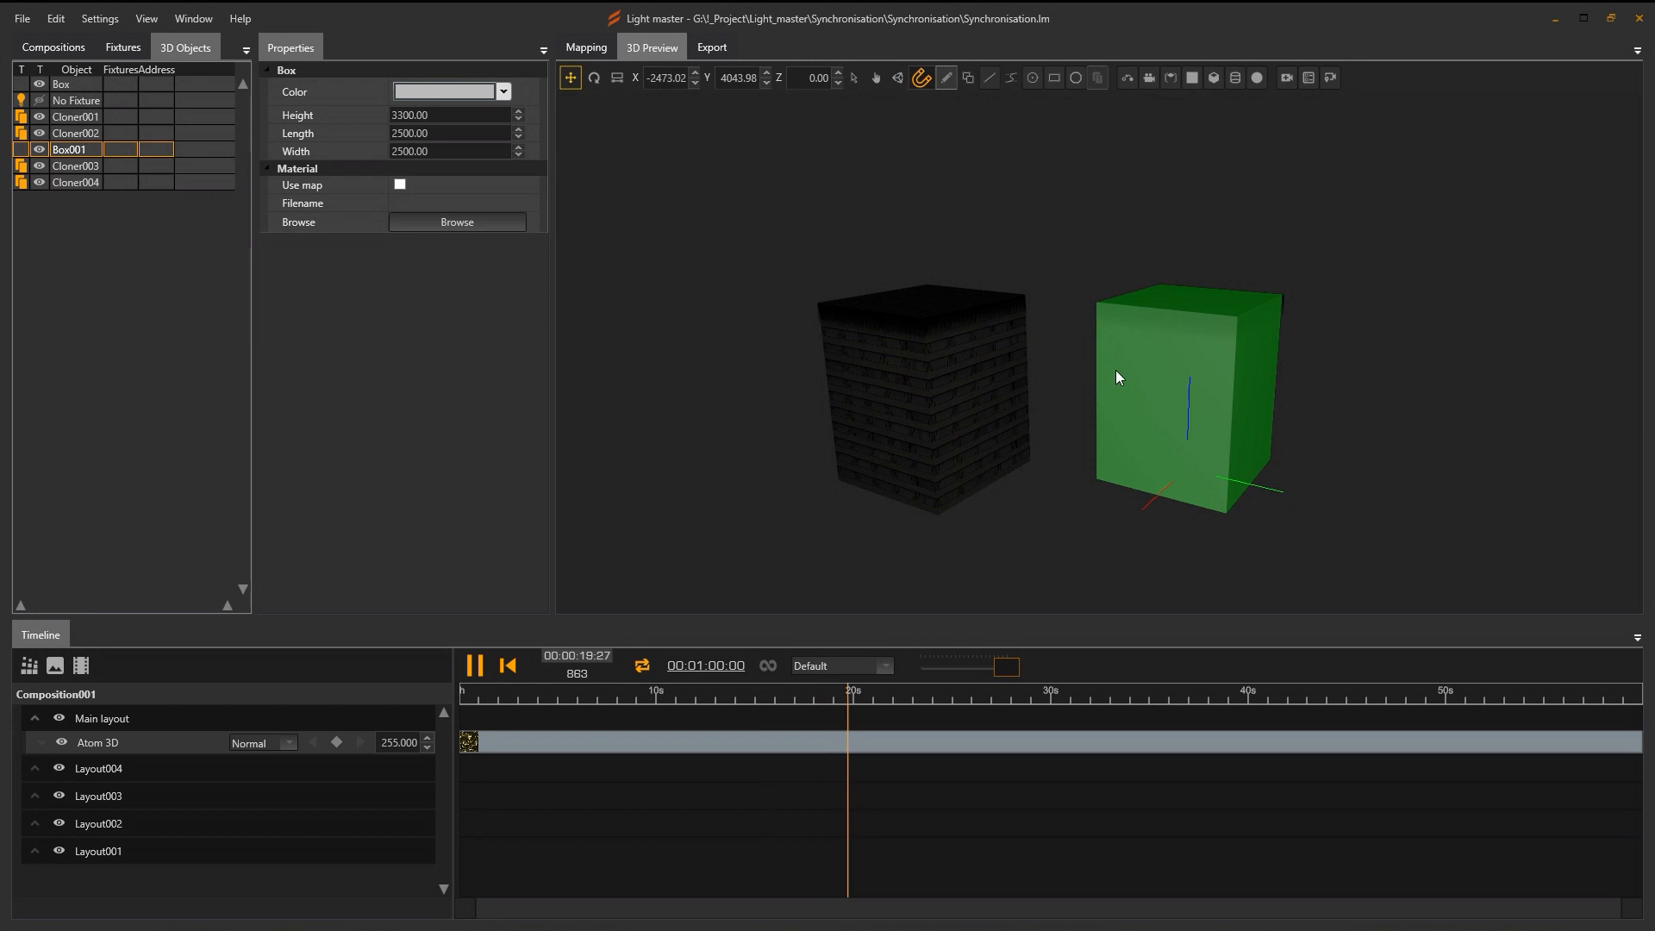
{"action": "left_click", "coordinate": [454, 226]}
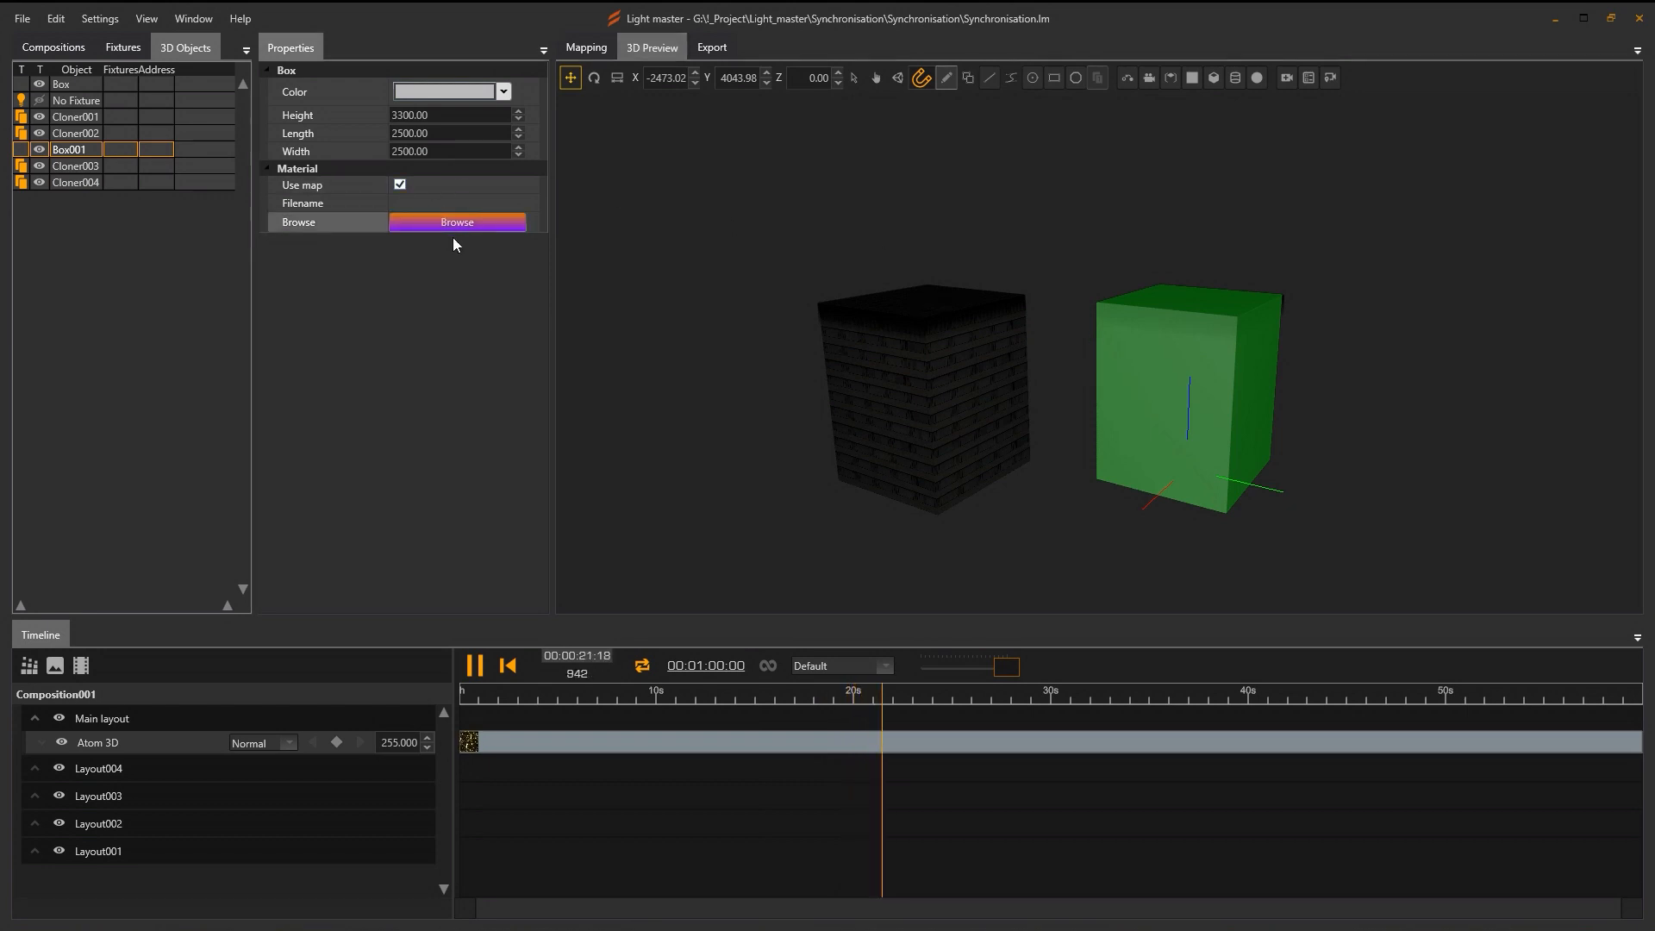
{"action": "left_click", "coordinate": [1016, 494]}
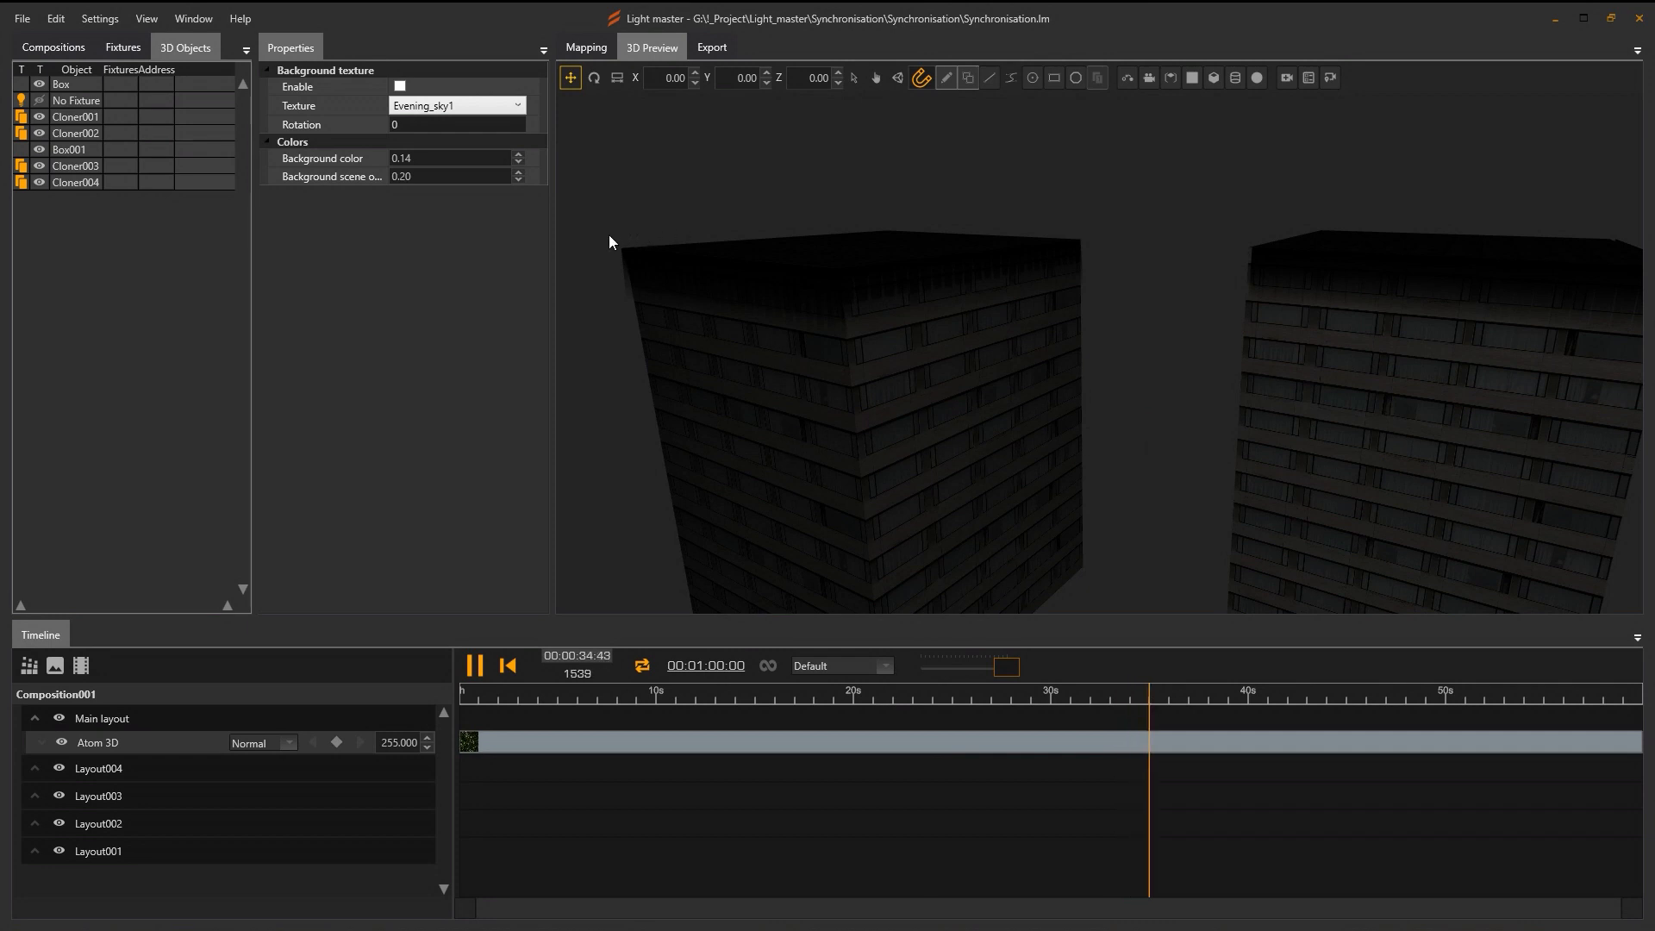
{"action": "left_click", "coordinate": [584, 50]}
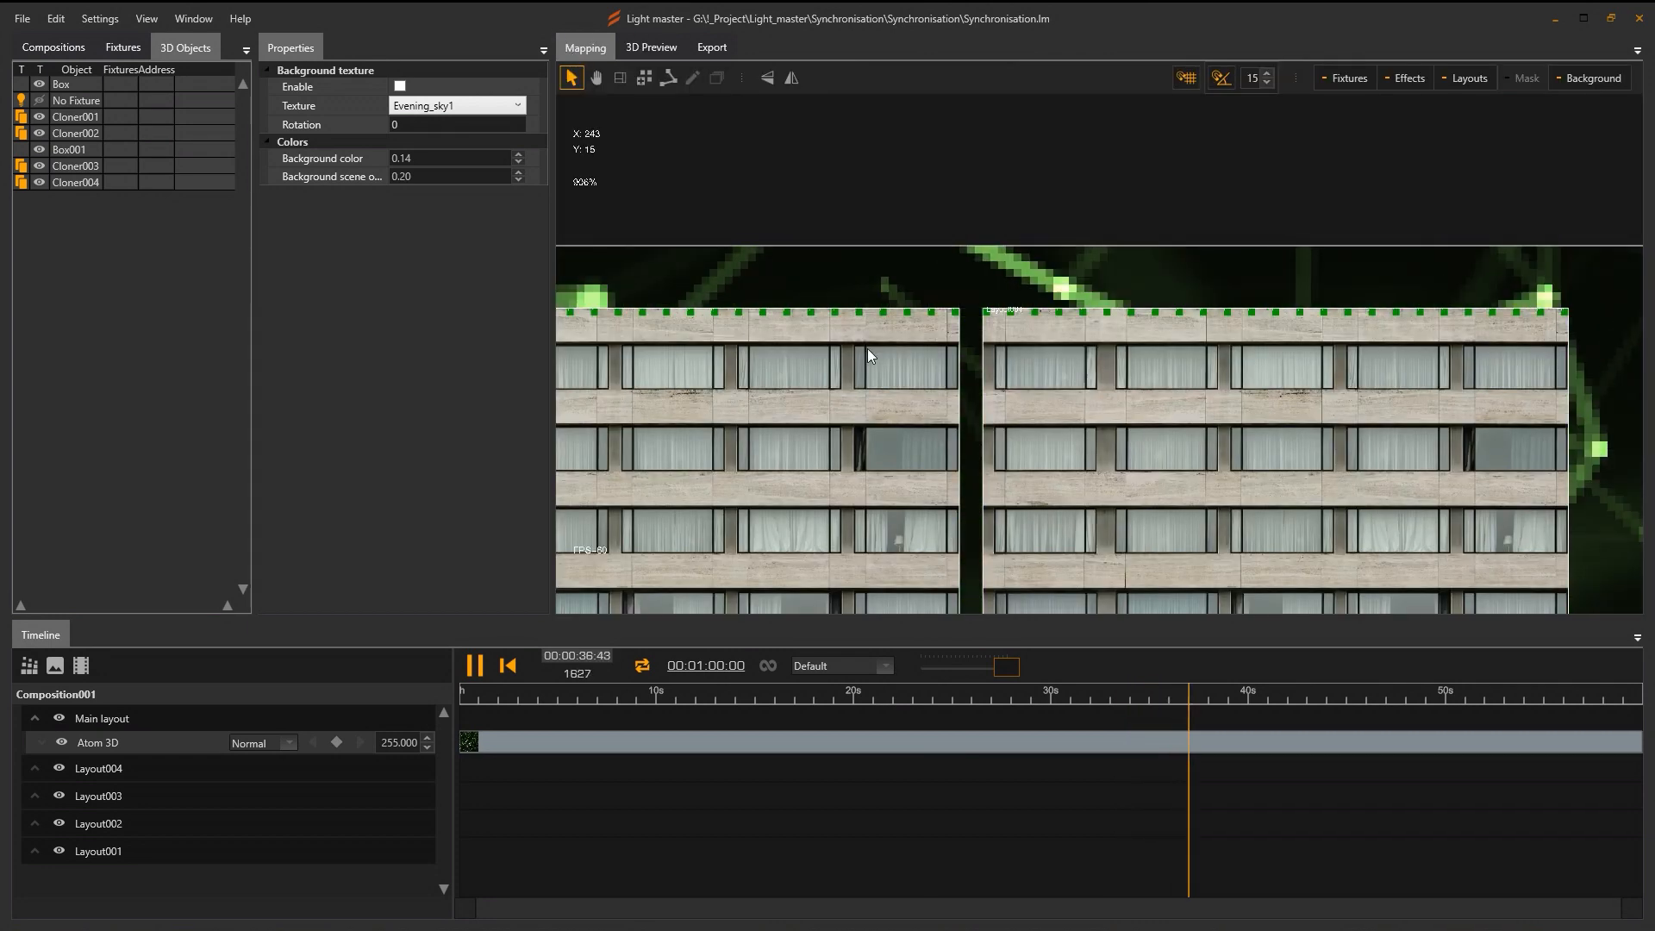
{"action": "left_click", "coordinate": [631, 49]}
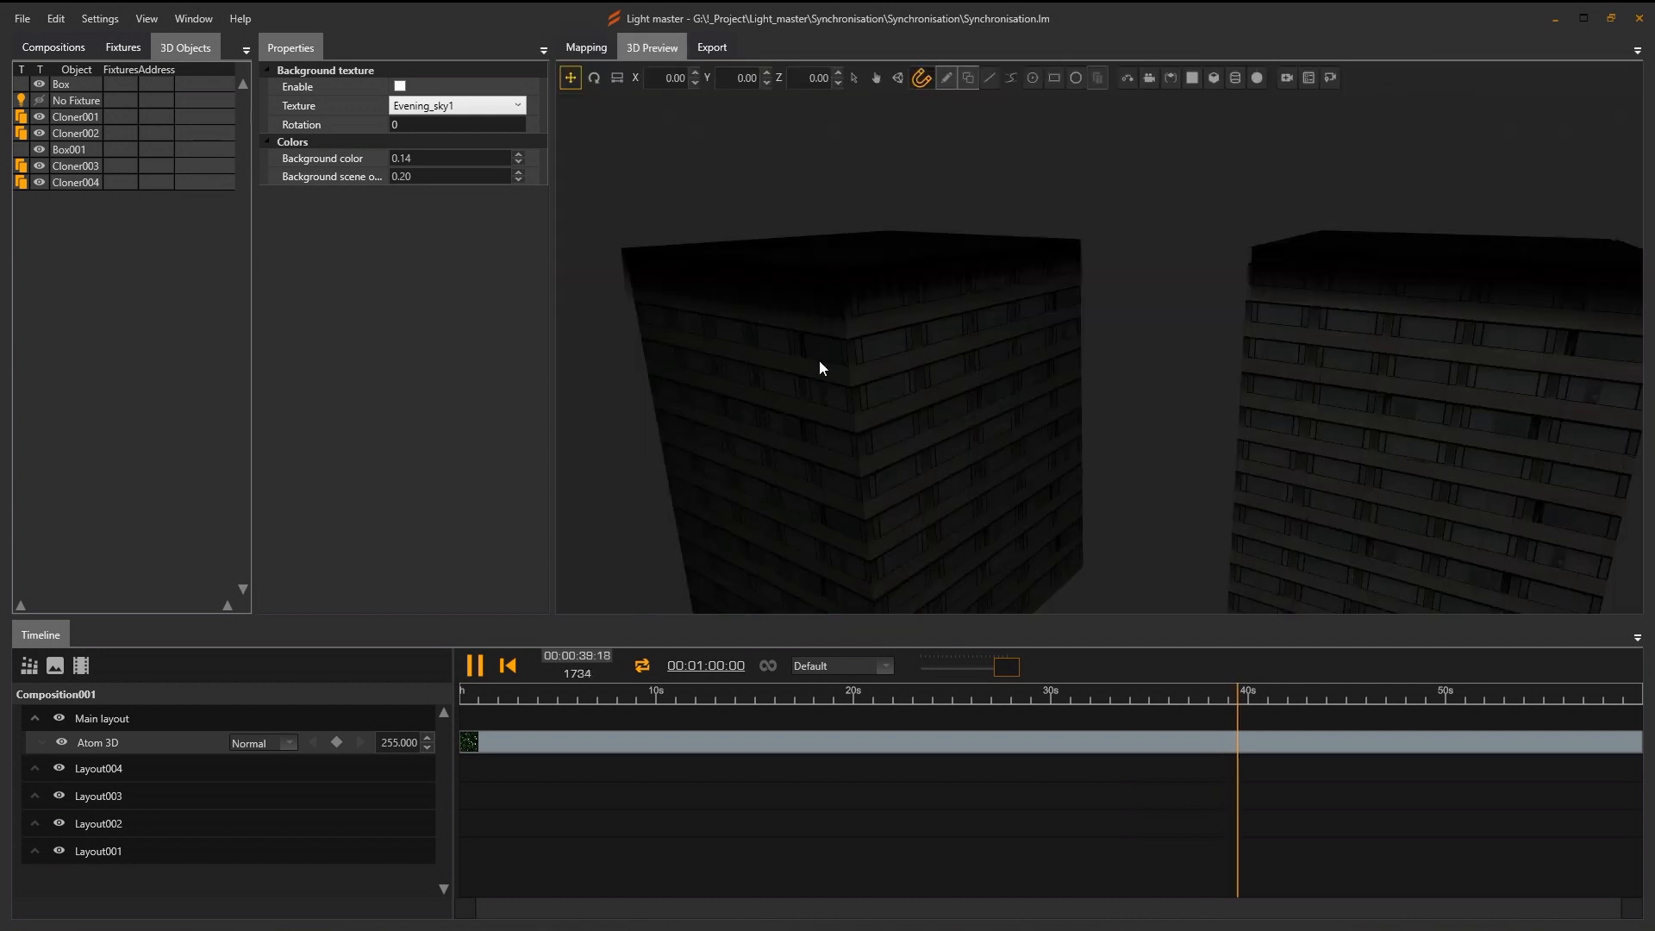
{"action": "left_click", "coordinate": [67, 117]}
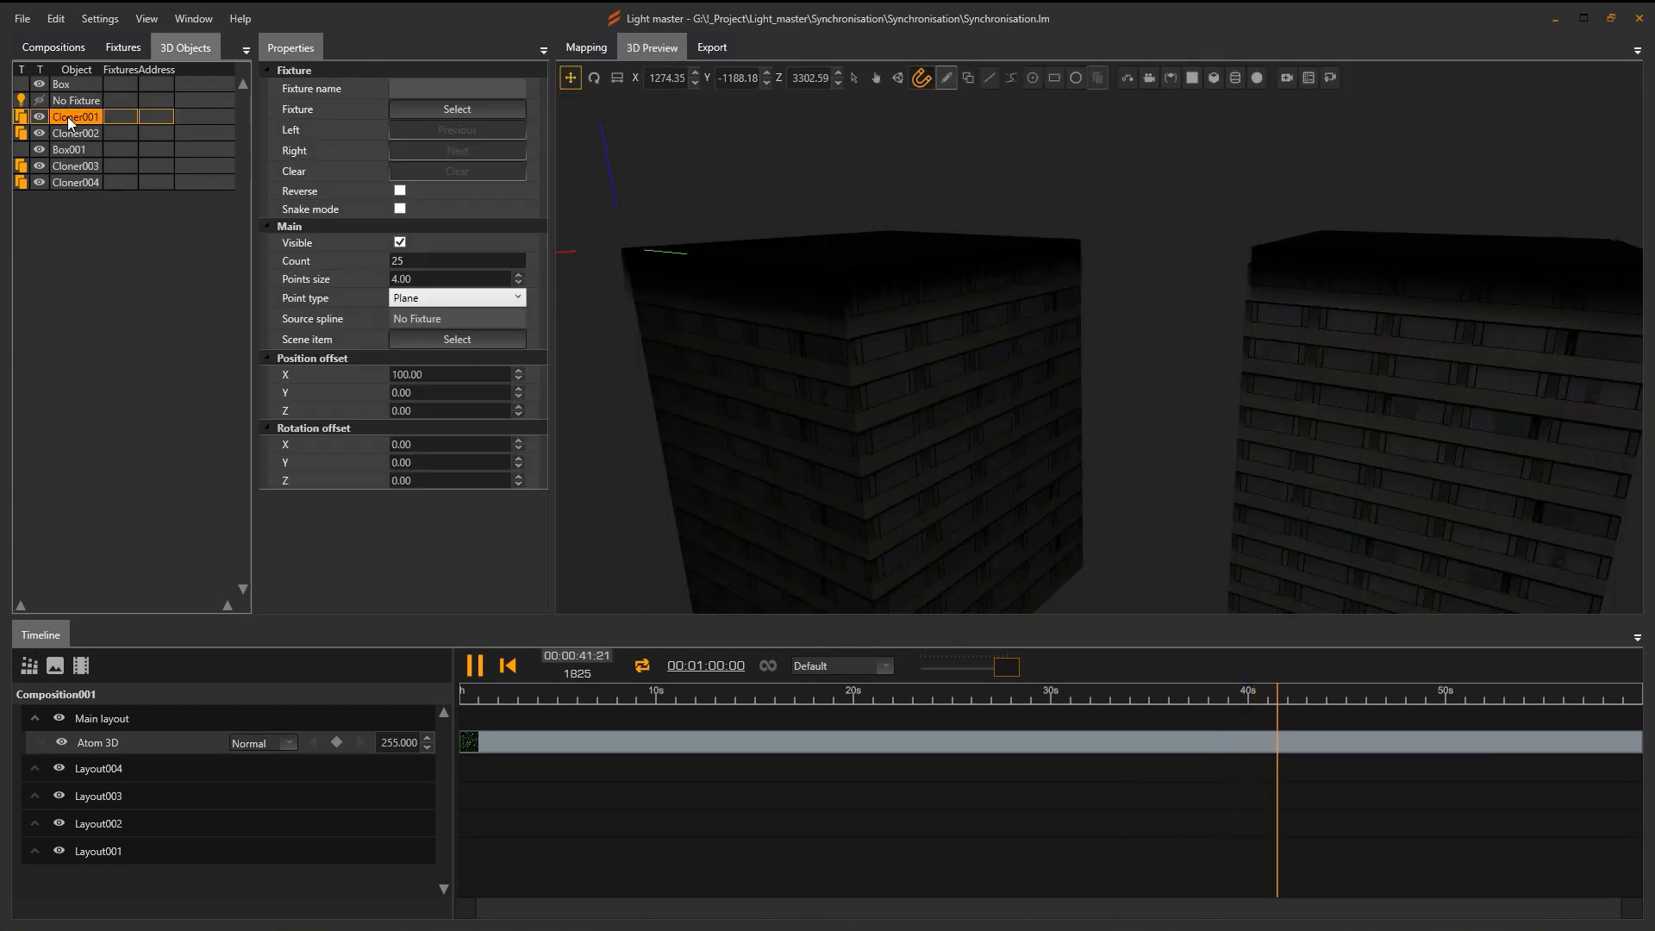
Start Cloner001's fixtures at RGB001 and Cloner002's at RGB026.
{"action": "left_click", "coordinate": [450, 107]}
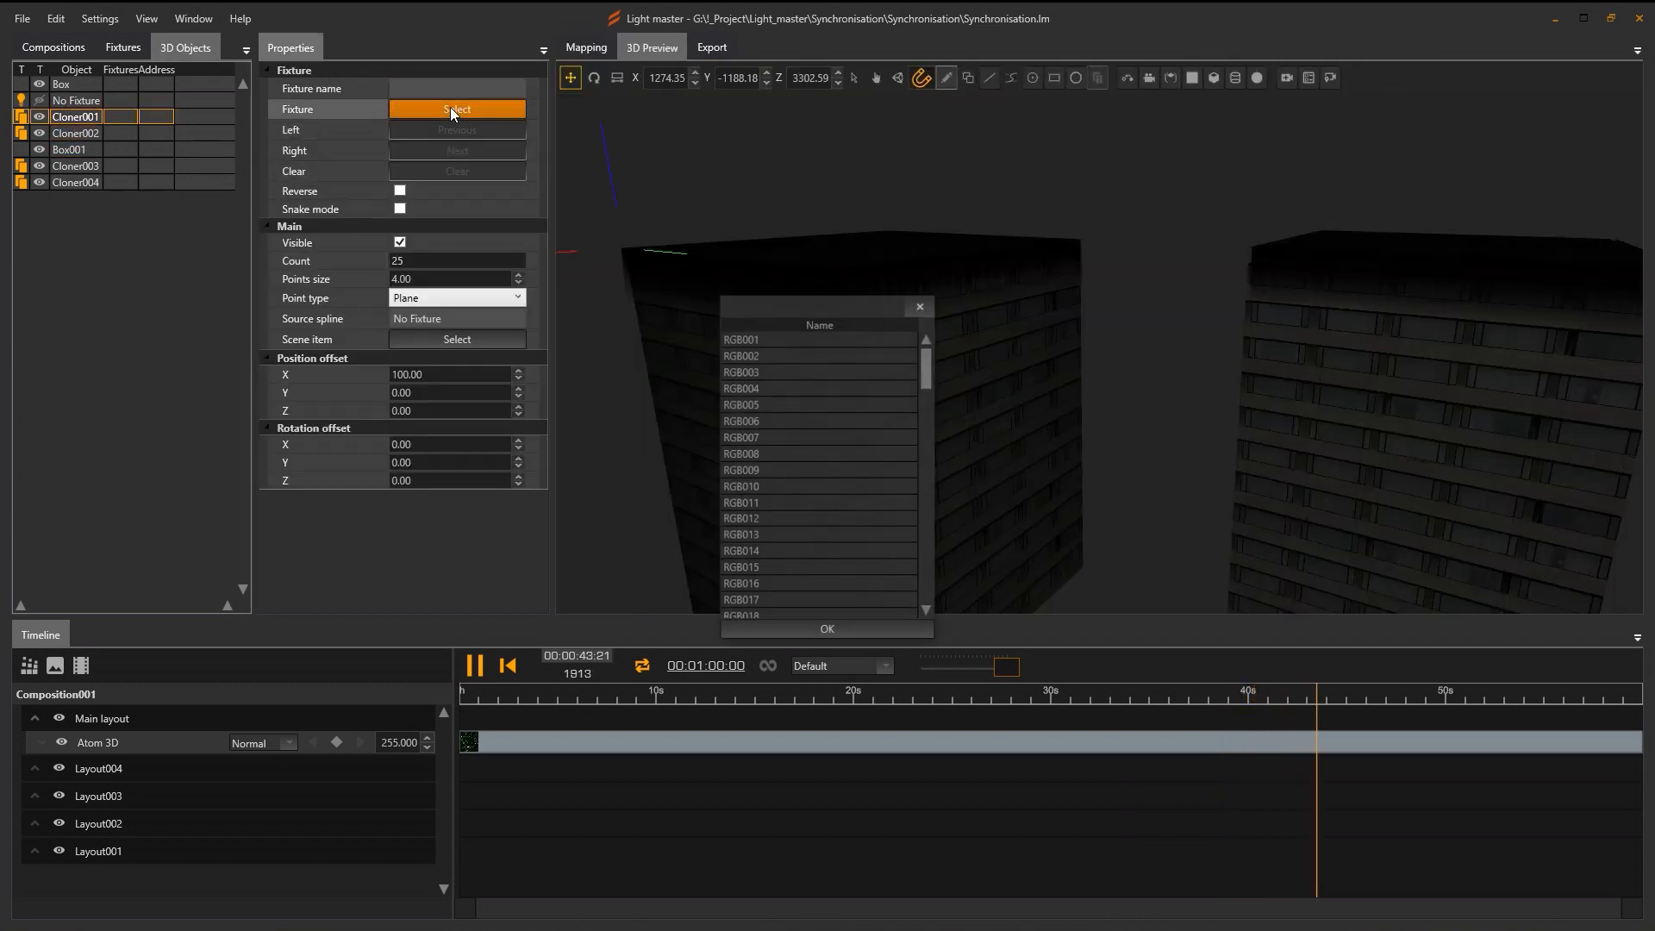
{"action": "left_click", "coordinate": [752, 340]}
{"action": "left_click", "coordinate": [831, 633]}
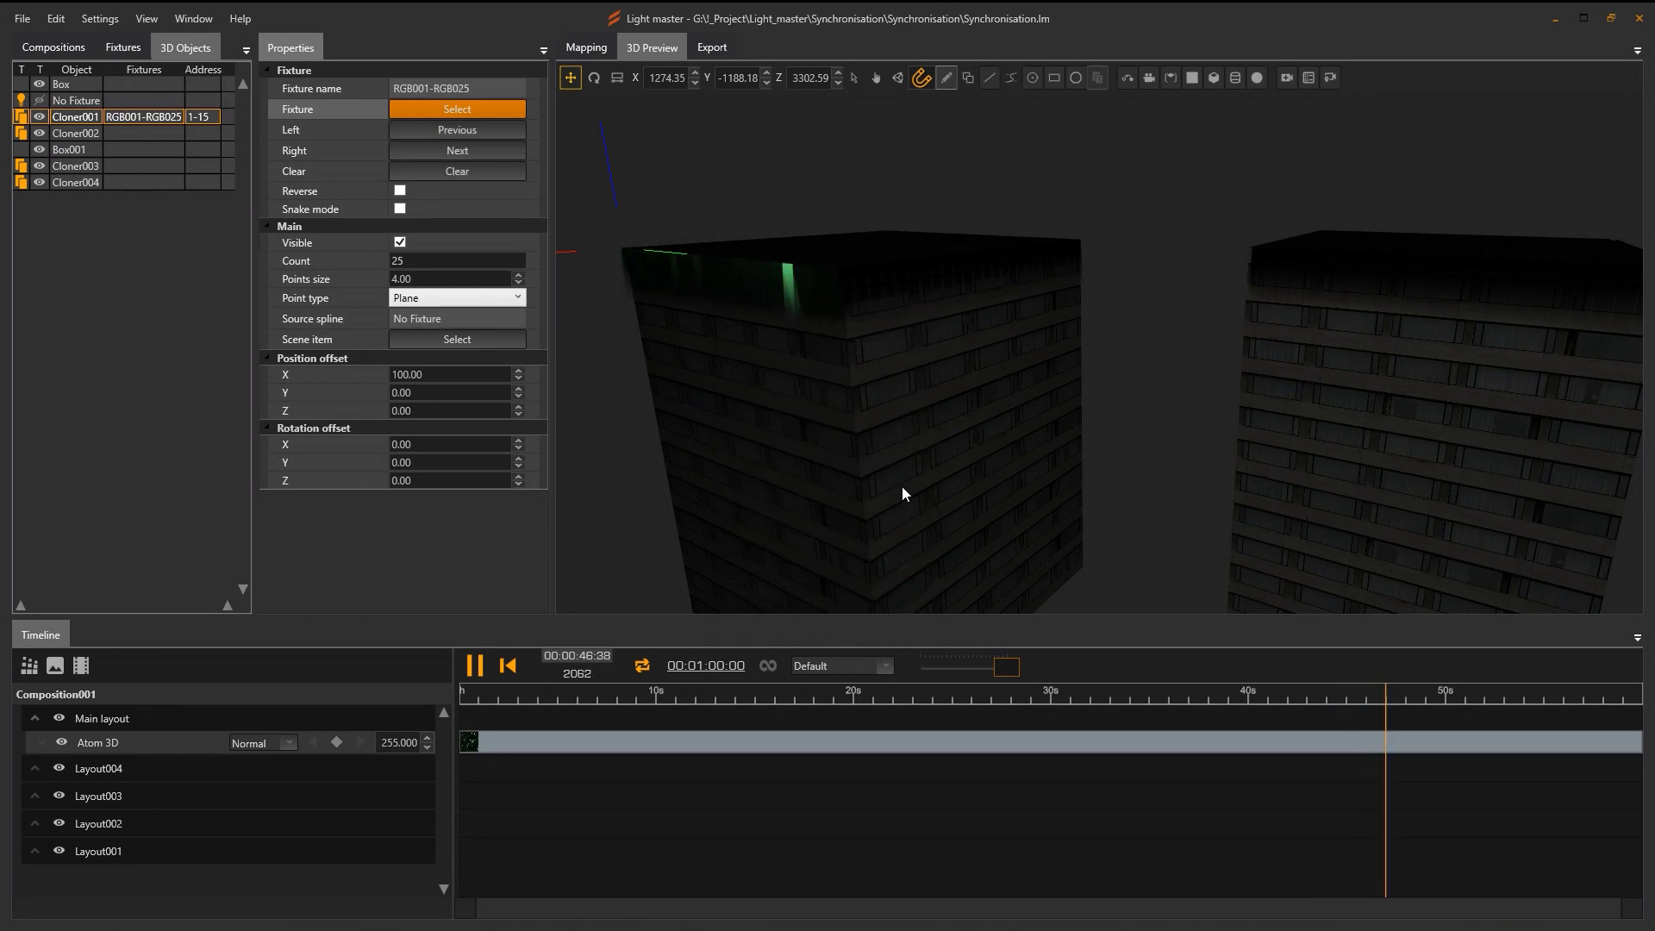
{"action": "left_click", "coordinate": [68, 135]}
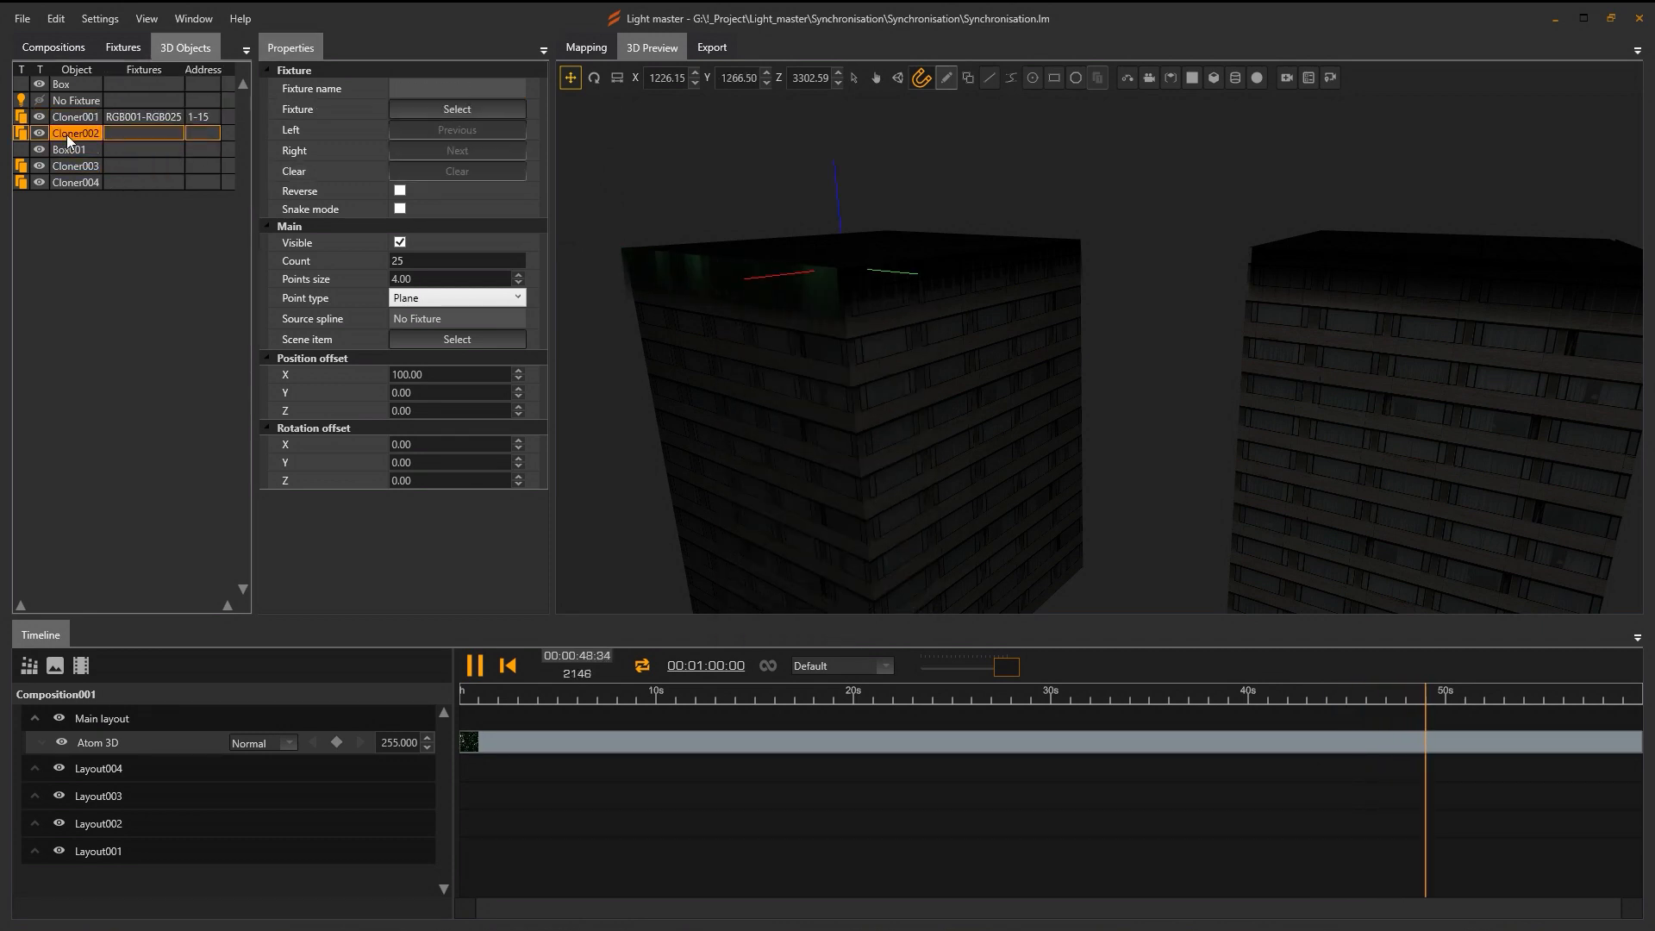
{"action": "left_click", "coordinate": [468, 108]}
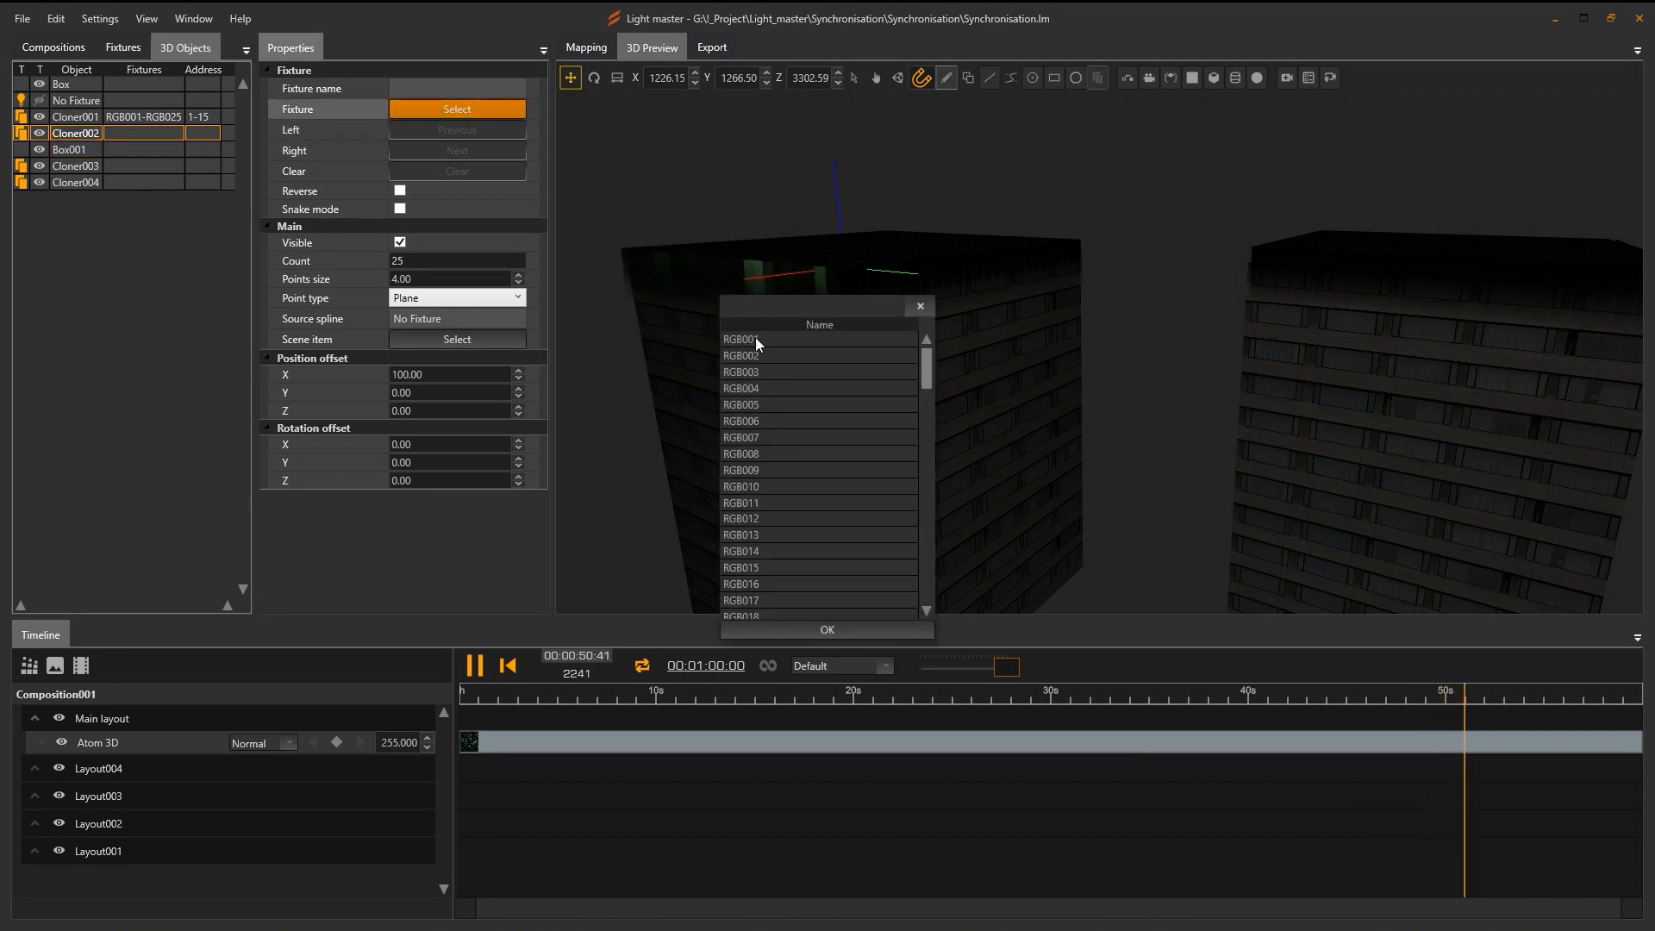
{"action": "left_click_drag", "start_coordinate": [927, 364], "coordinate": [927, 414]}
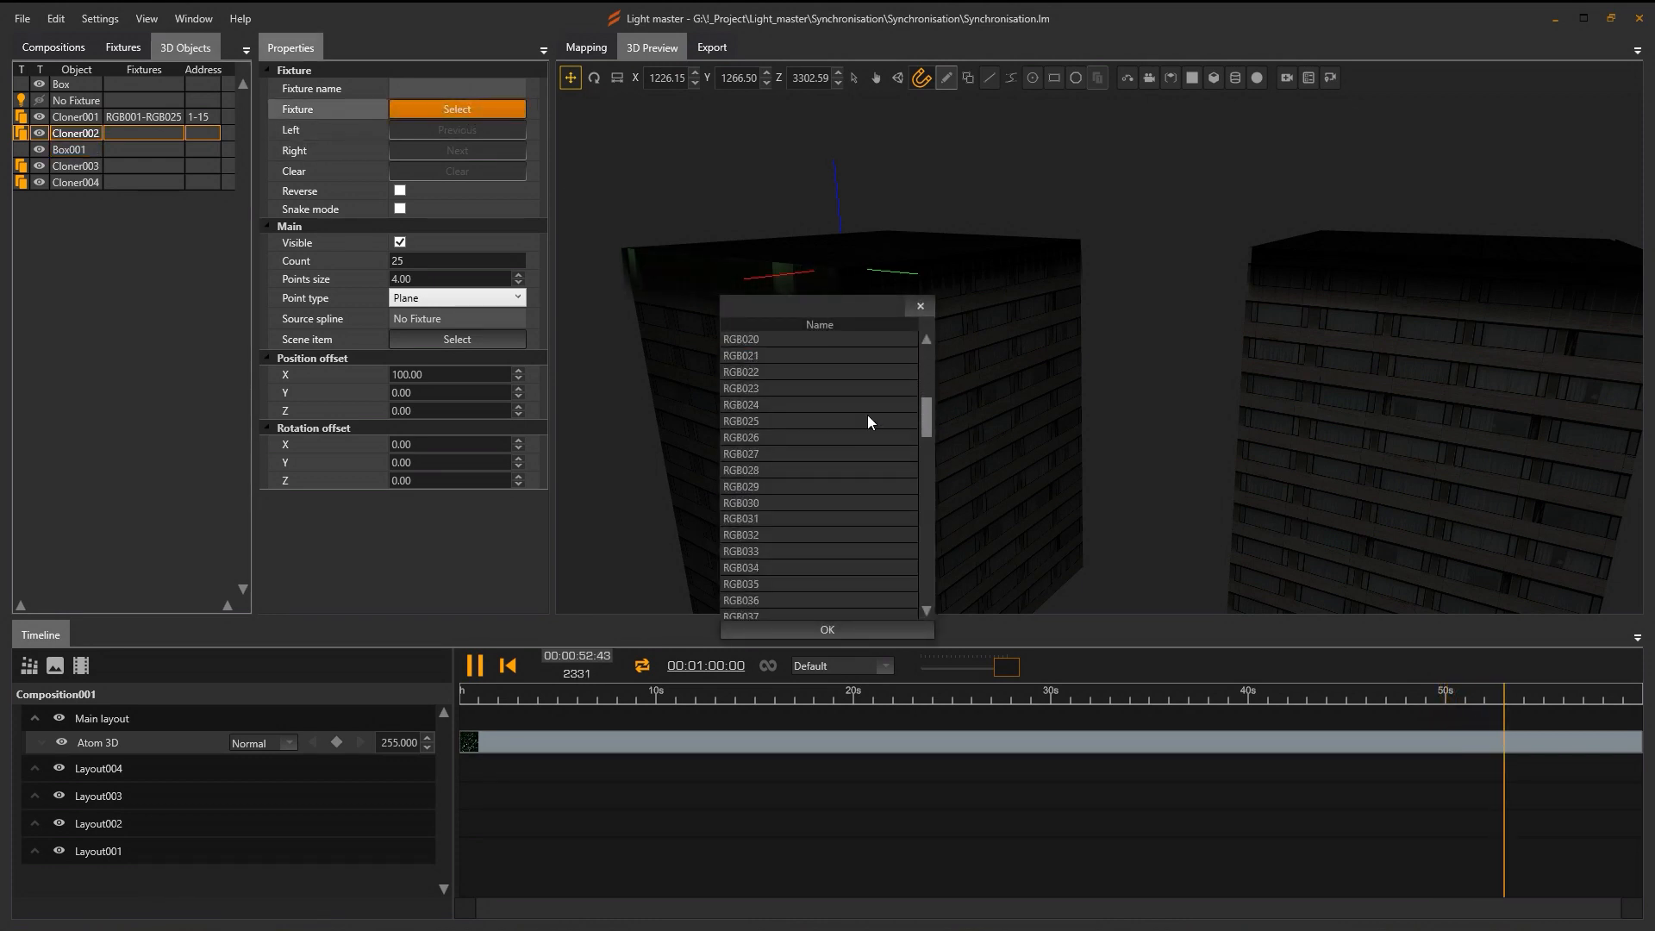
{"action": "left_click", "coordinate": [752, 437]}
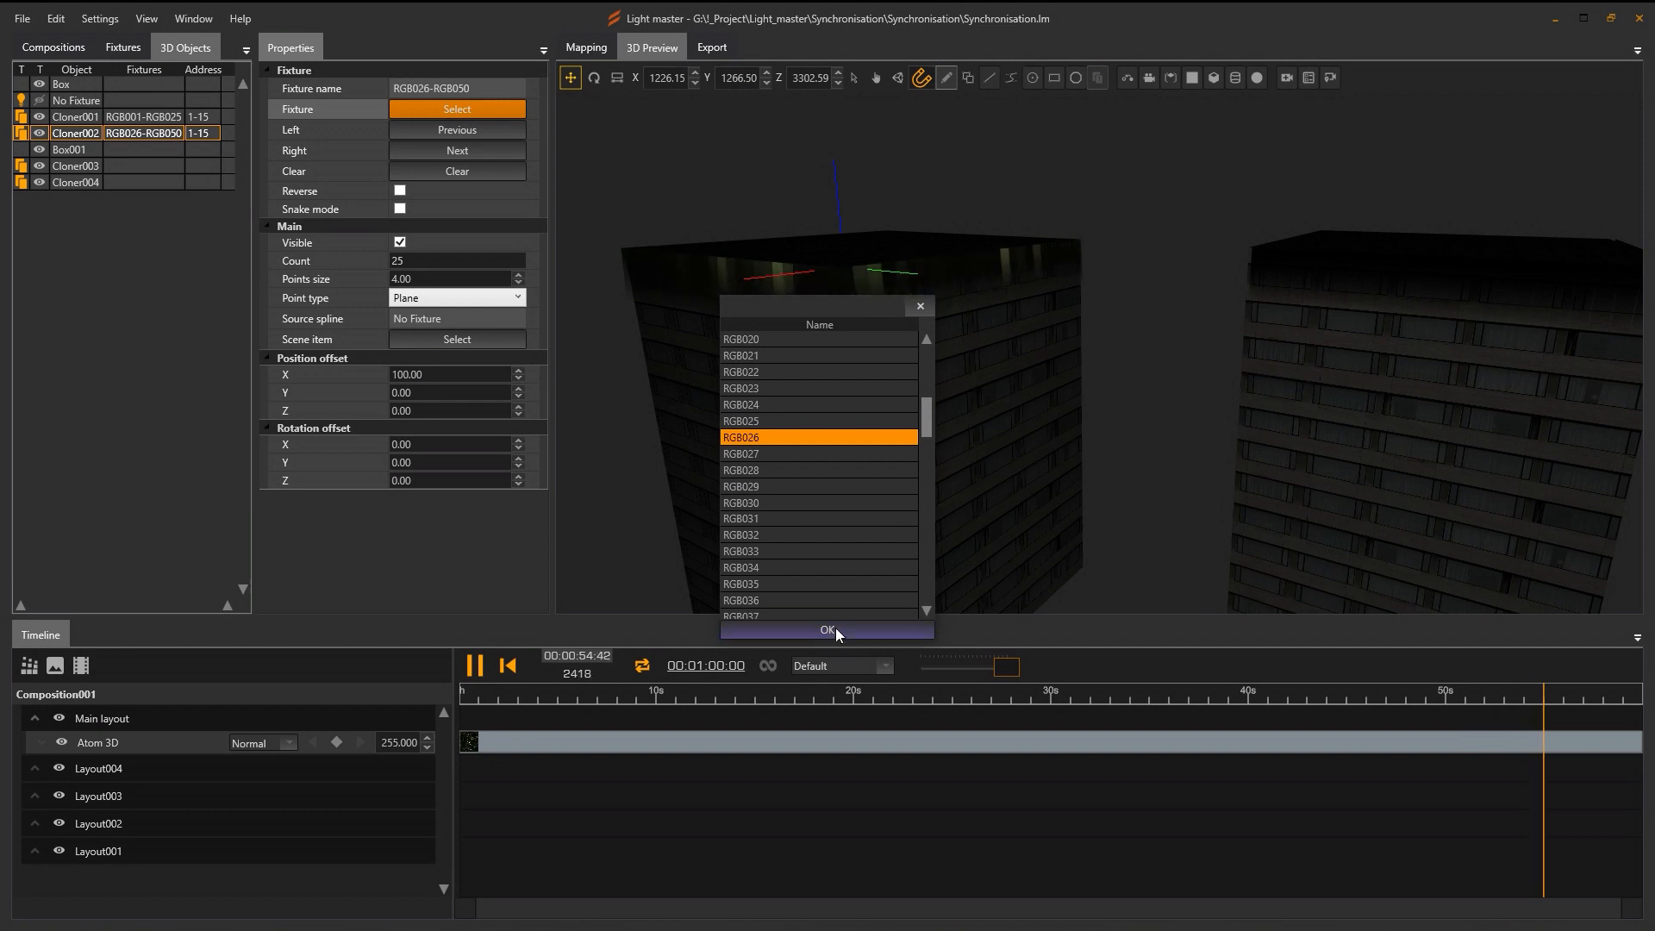
{"action": "left_click", "coordinate": [828, 630]}
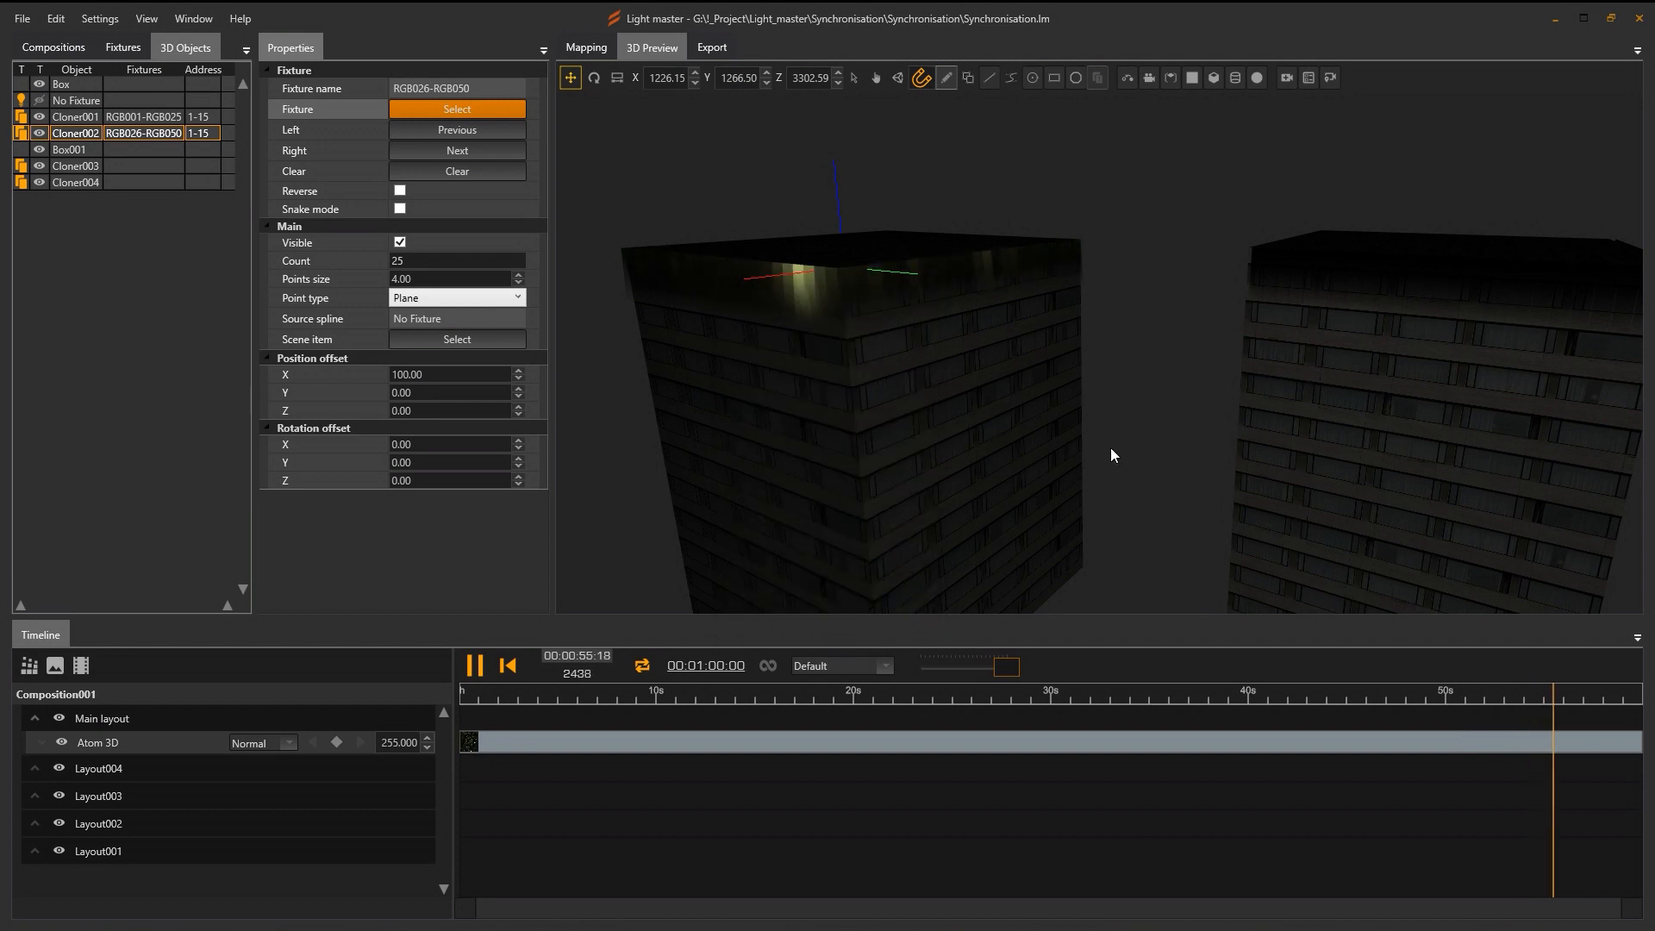
Link Cloner003 to fixtures RGB051–RGB075 and Cloner004 to RGB076–RGB100.
{"action": "left_click", "coordinate": [81, 166]}
{"action": "left_click", "coordinate": [467, 107]}
{"action": "left_click_drag", "start_coordinate": [928, 424], "coordinate": [932, 481]}
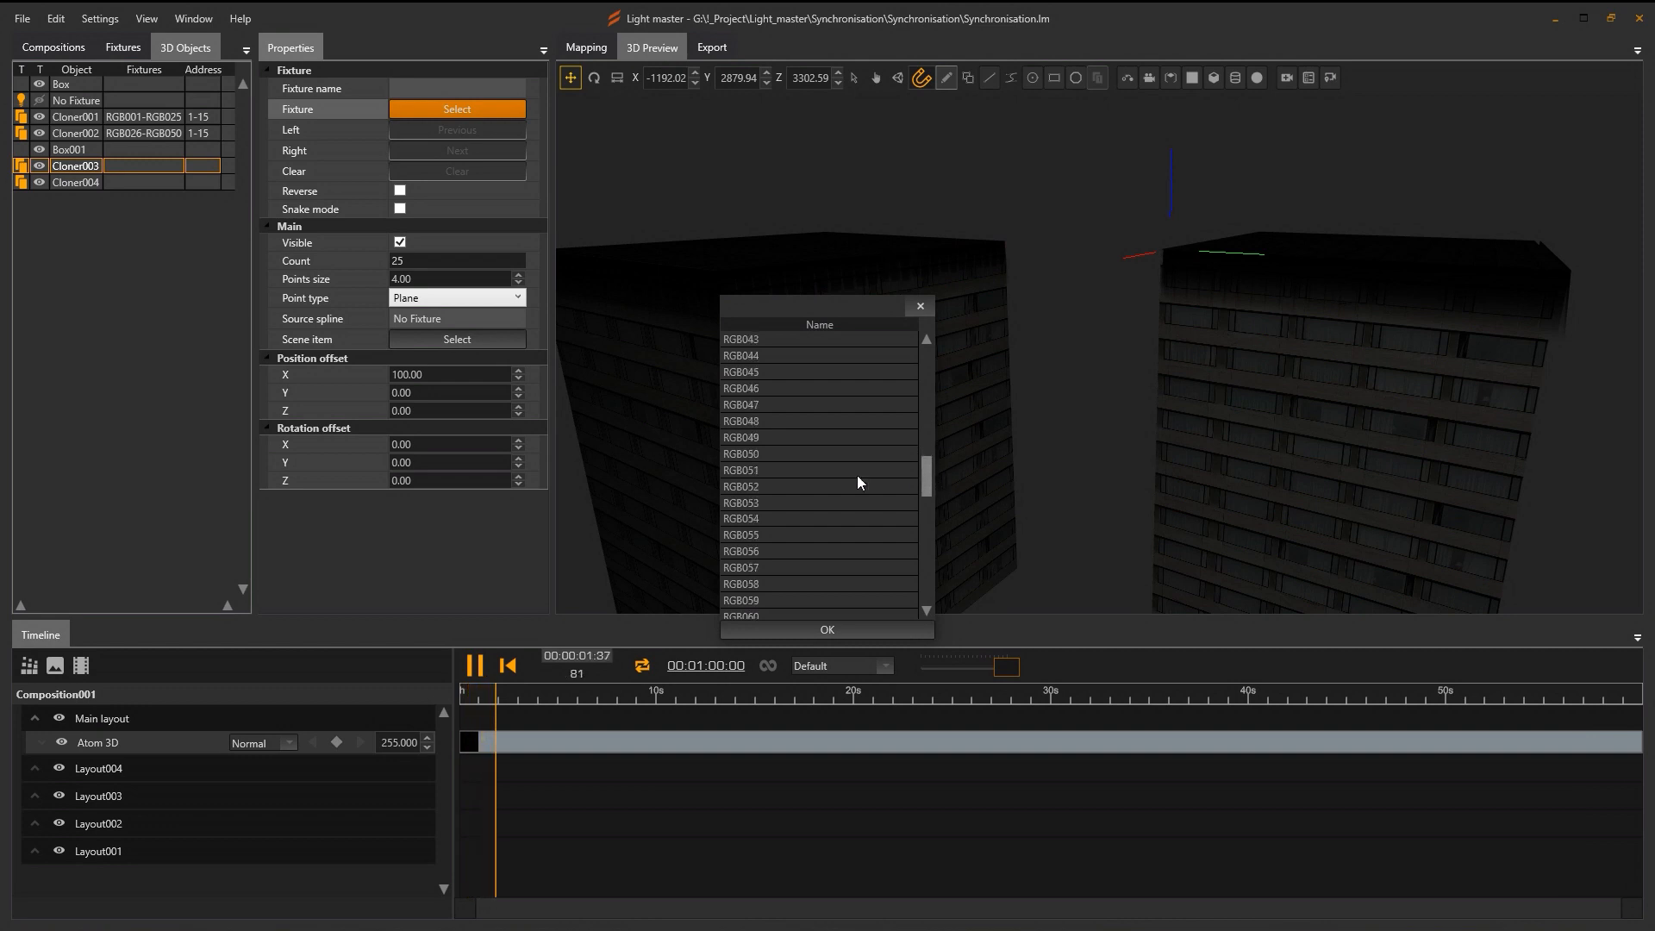
{"action": "left_click", "coordinate": [857, 474]}
{"action": "left_click", "coordinate": [824, 633]}
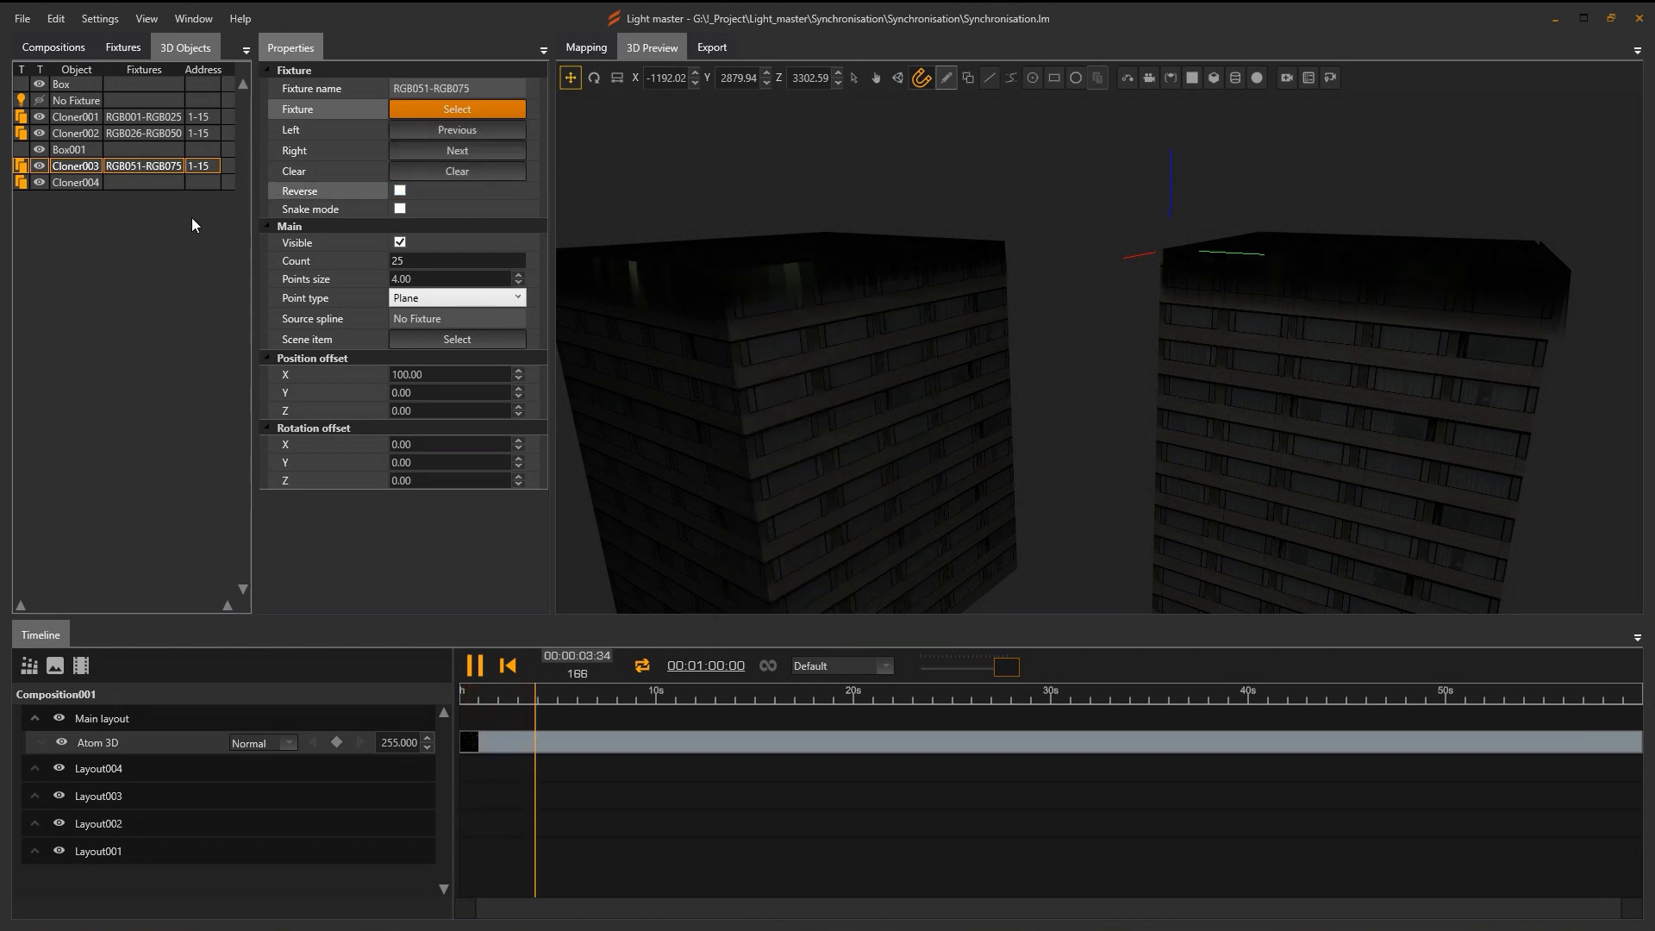
{"action": "left_click", "coordinate": [70, 180]}
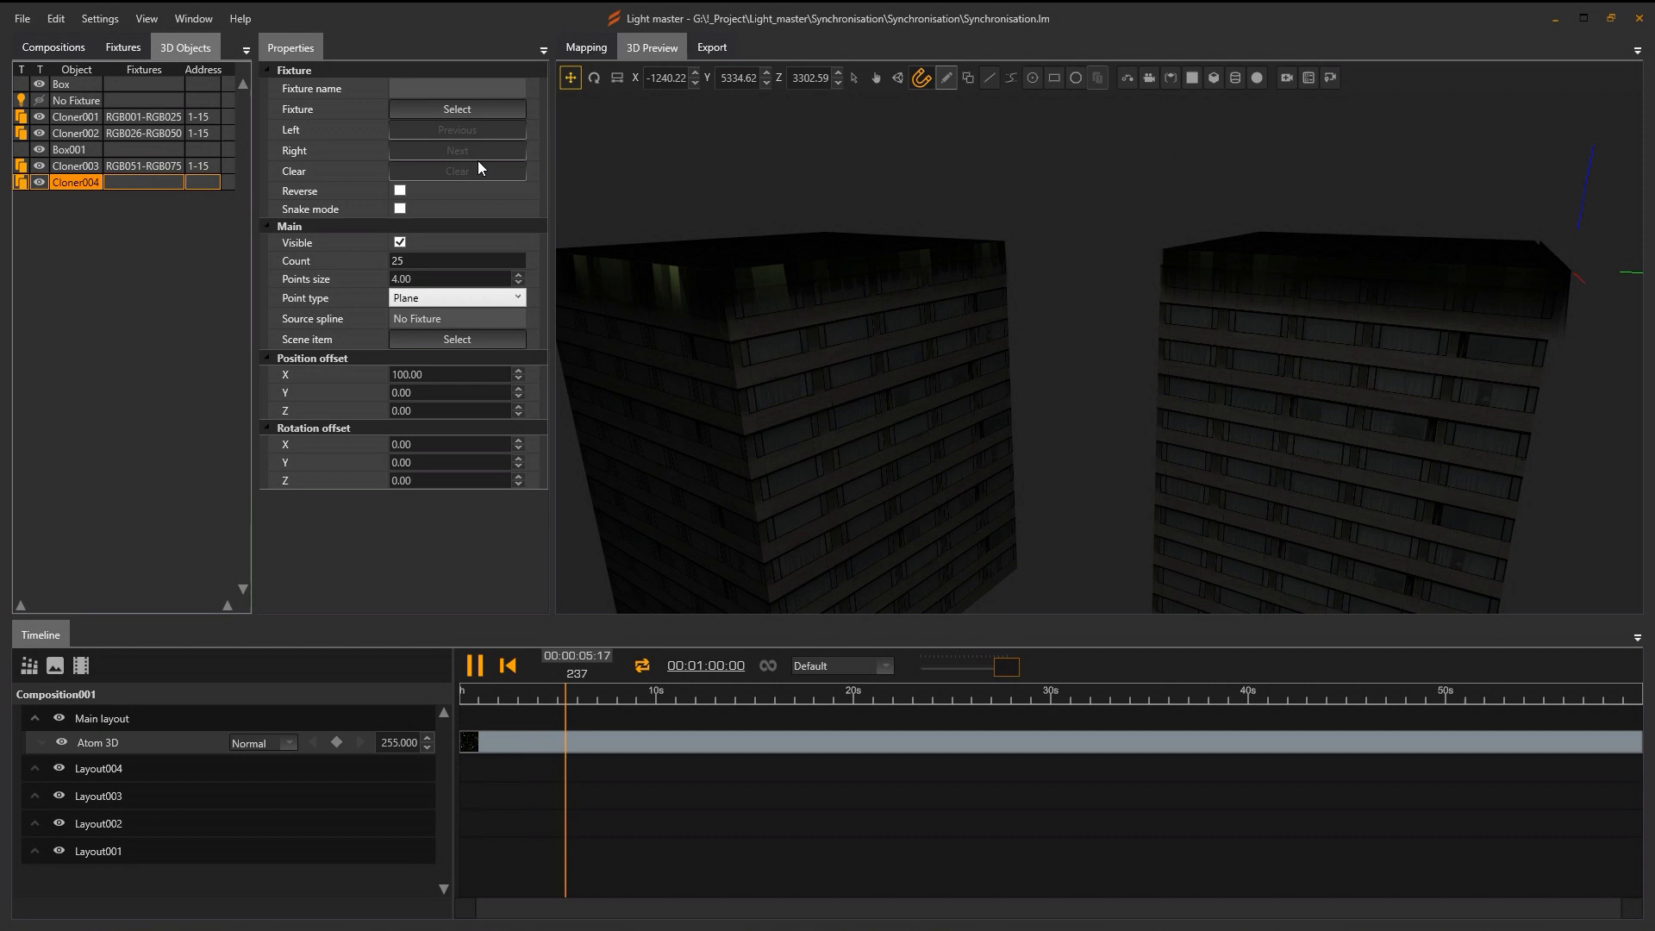
{"action": "left_click", "coordinate": [468, 109]}
{"action": "left_click_drag", "start_coordinate": [918, 364], "coordinate": [918, 561]}
{"action": "left_click", "coordinate": [750, 356]}
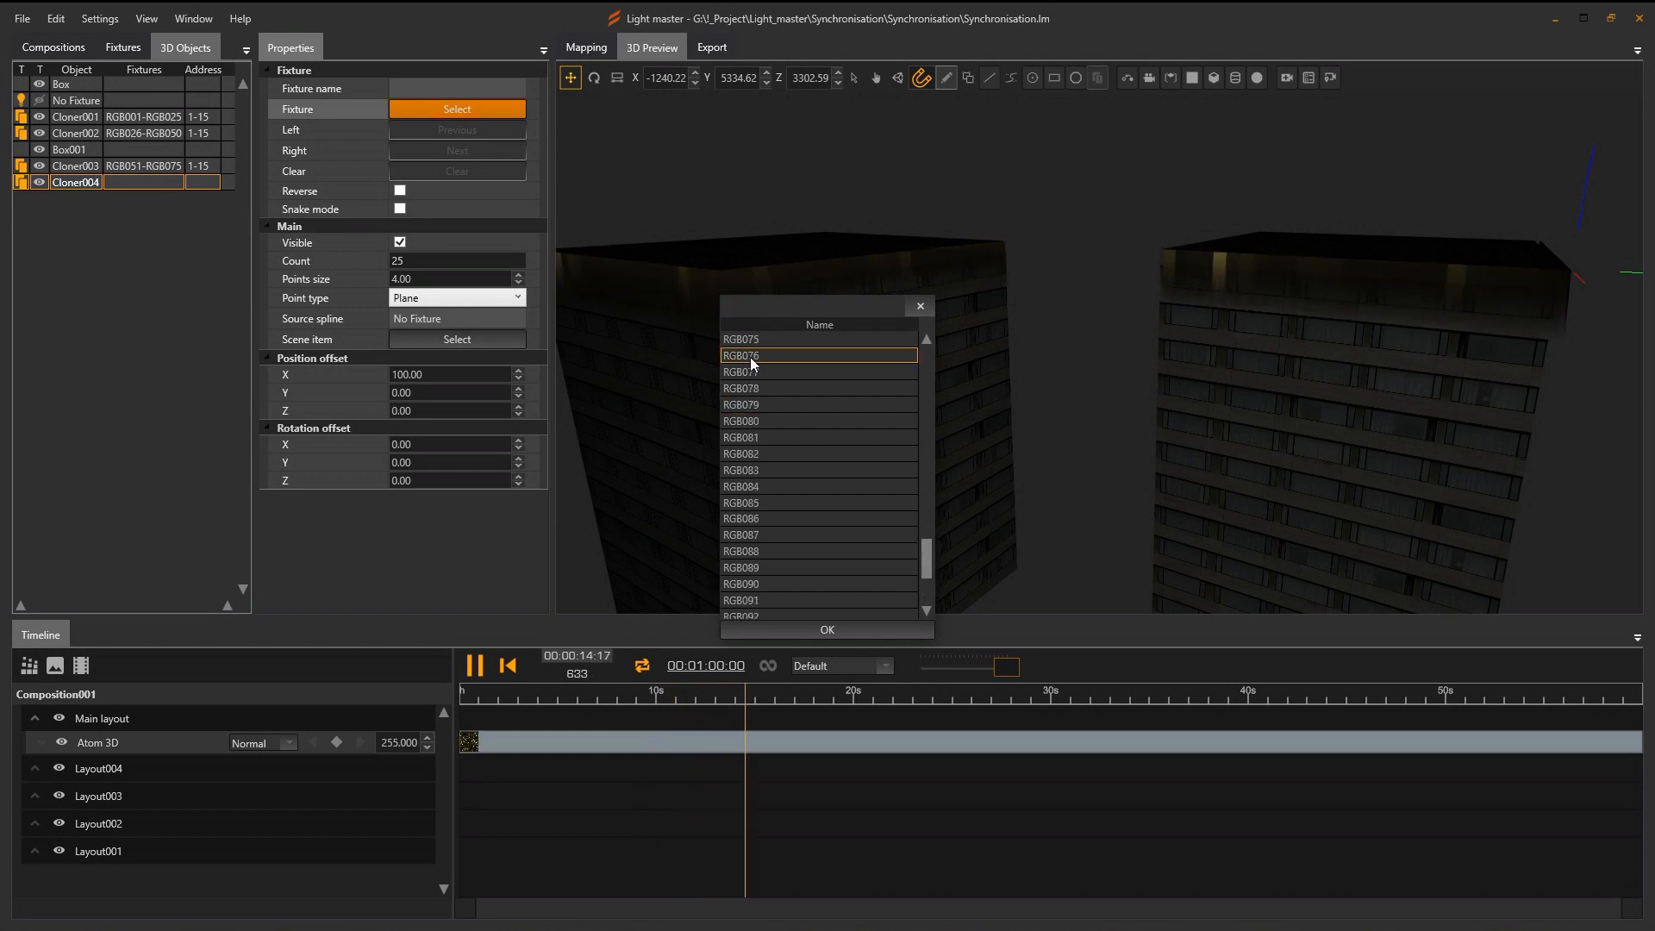
{"action": "left_click", "coordinate": [826, 630]}
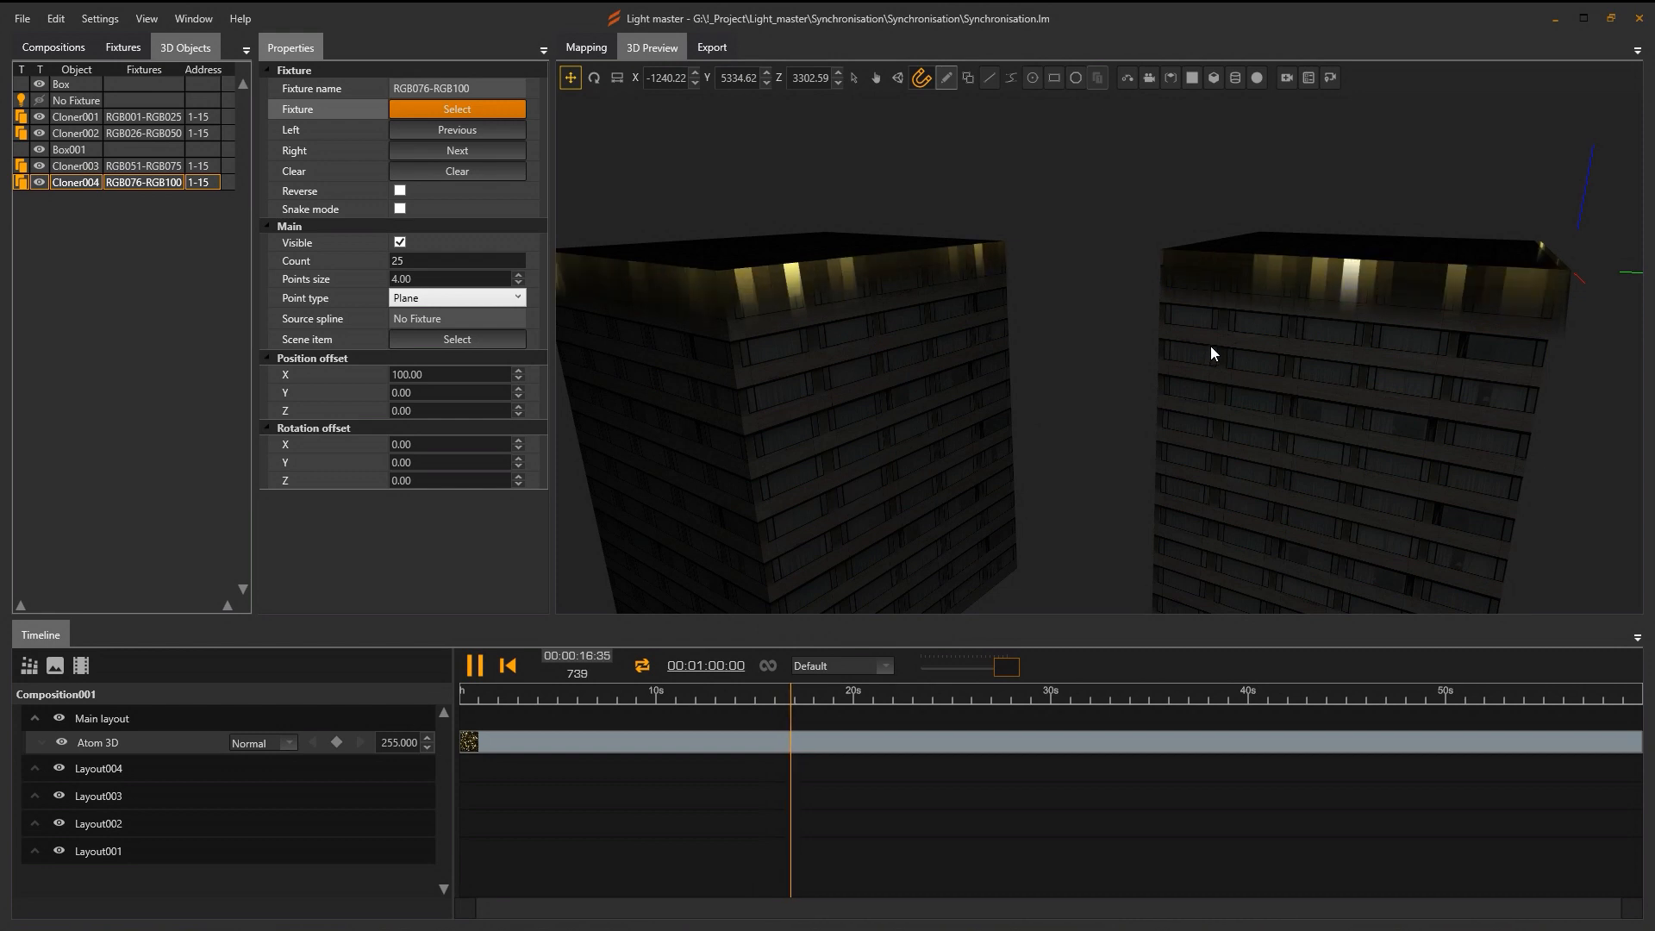
Orbit the 3D preview to face both lit buildings.
{"action": "left_click_drag", "start_coordinate": [1211, 344], "coordinate": [1030, 352]}
{"action": "scroll", "coordinate": [1029, 352], "scroll_direction": "down", "scroll_amount": 5}
{"action": "left_click_drag", "start_coordinate": [1162, 397], "coordinate": [1146, 396]}
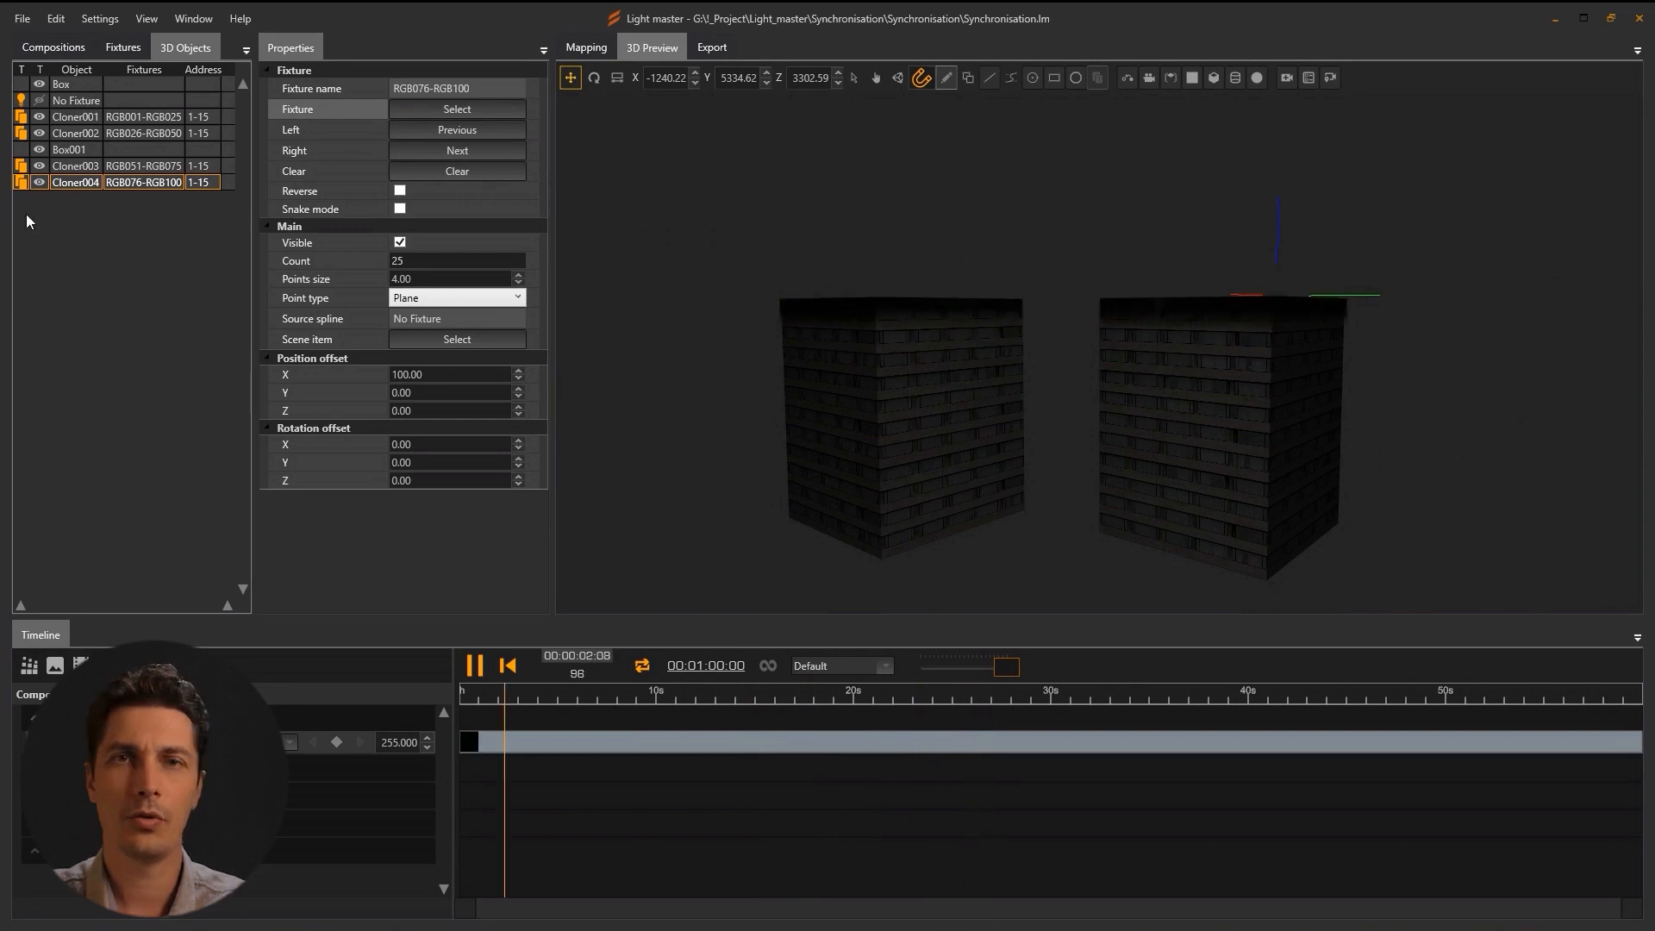
{"action": "left_click", "coordinate": [50, 45]}
Add the Static Gradient effect to Composition002 and make its first stop orange.
{"action": "left_click", "coordinate": [155, 103]}
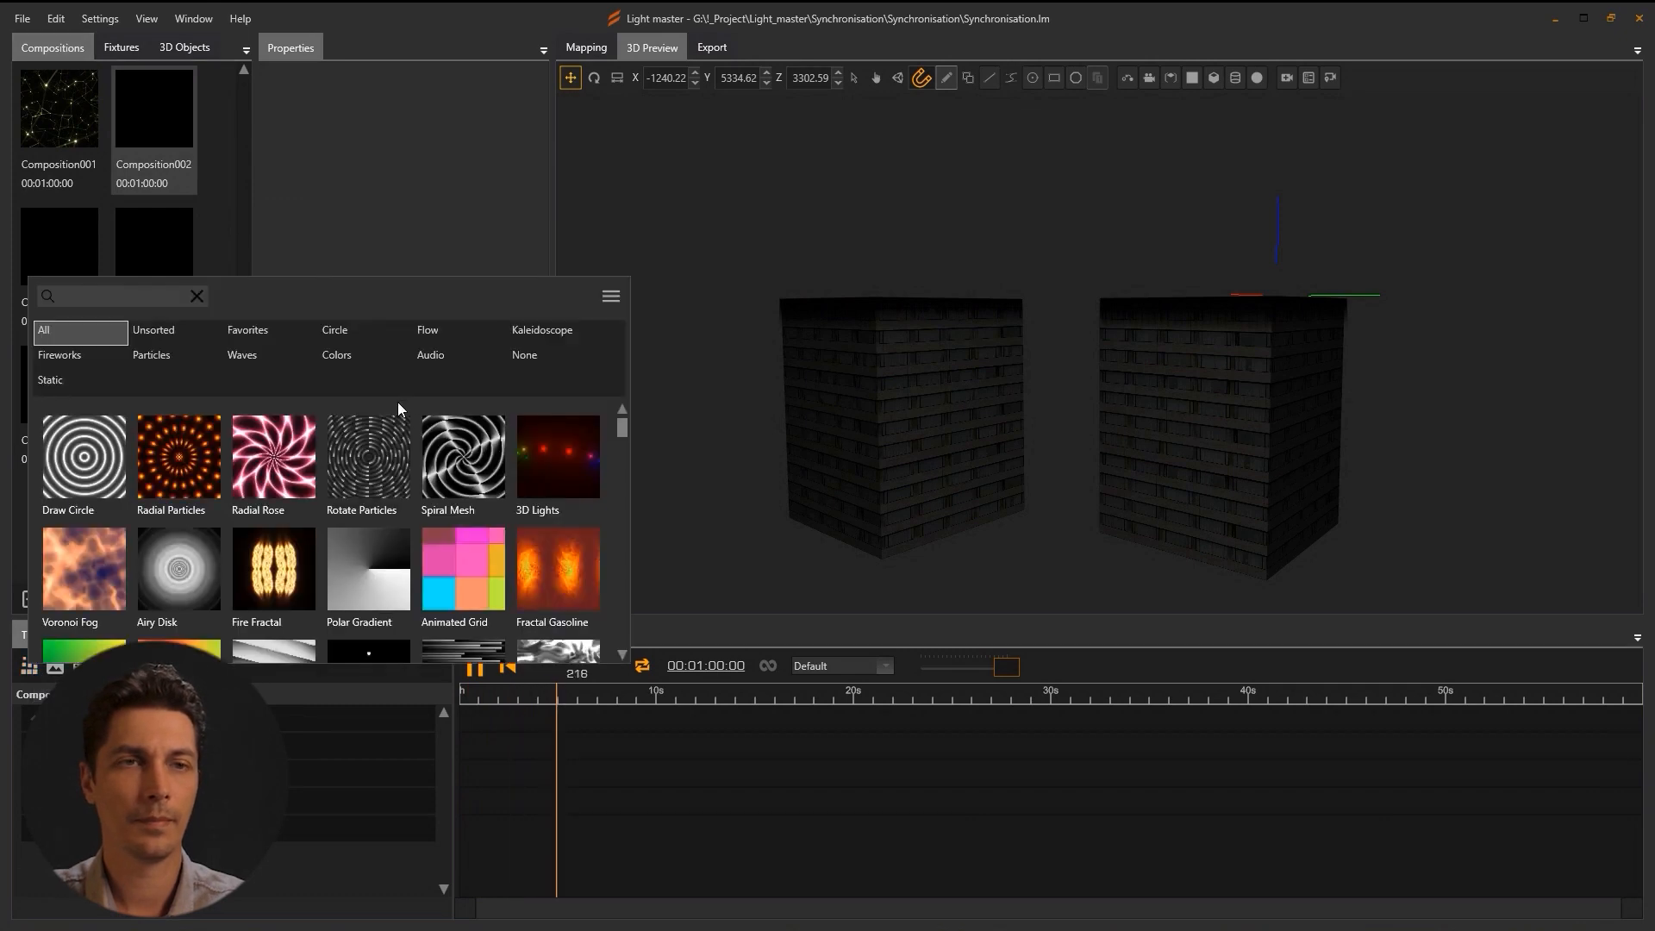
{"action": "left_click", "coordinate": [77, 381]}
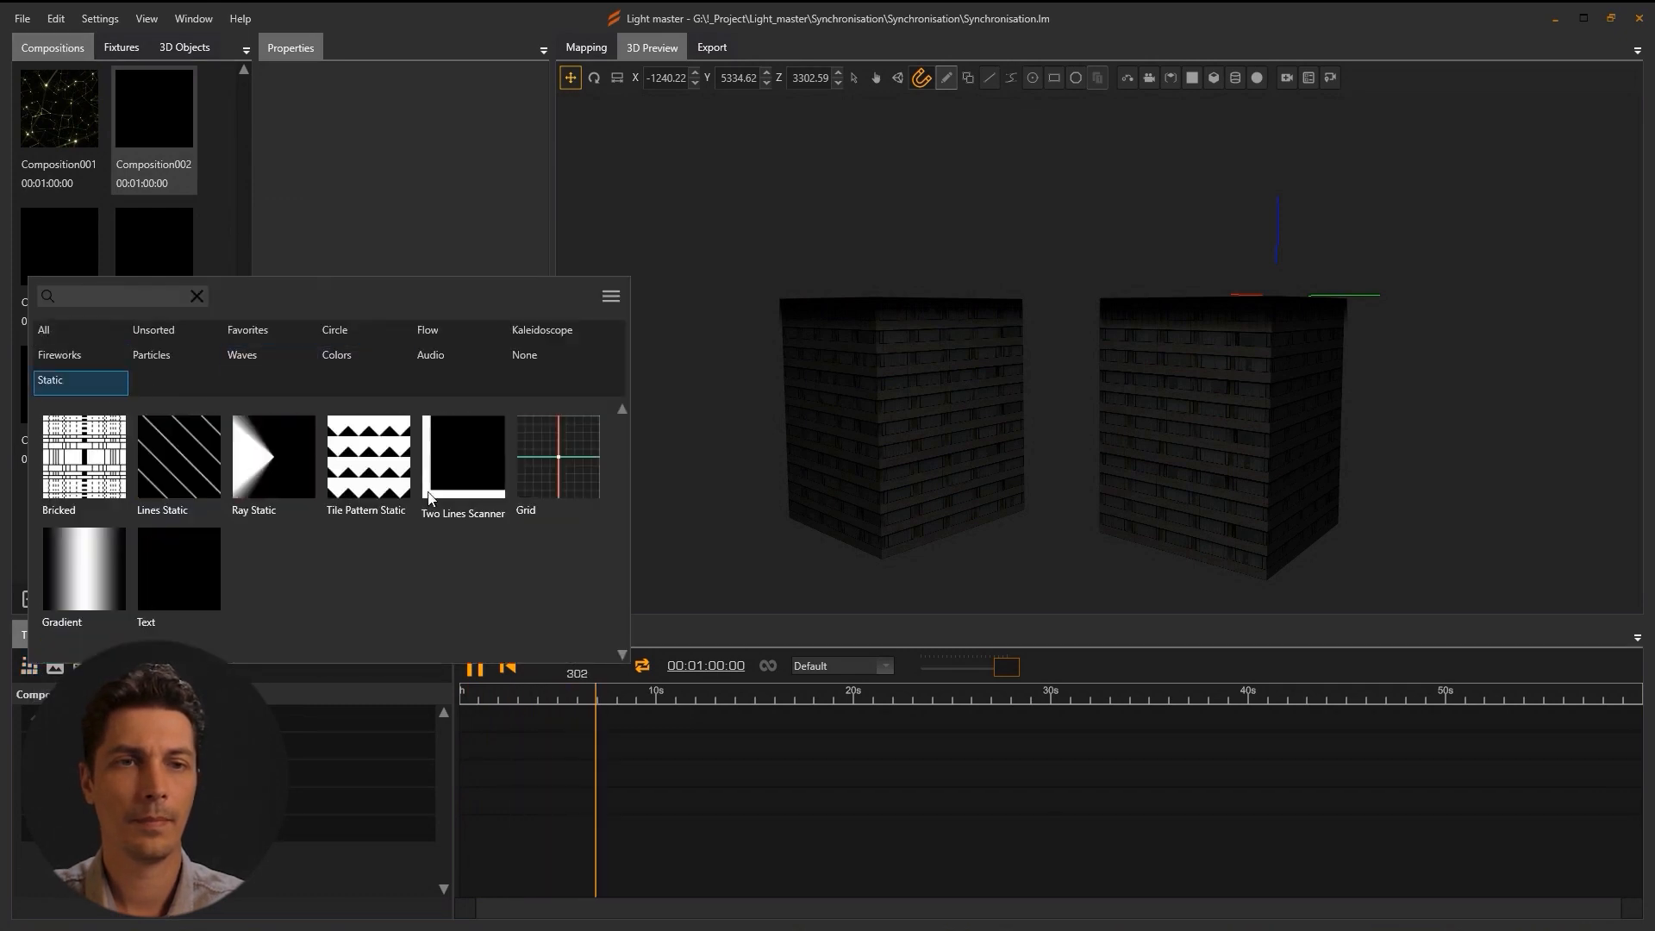
{"action": "left_click", "coordinate": [83, 568]}
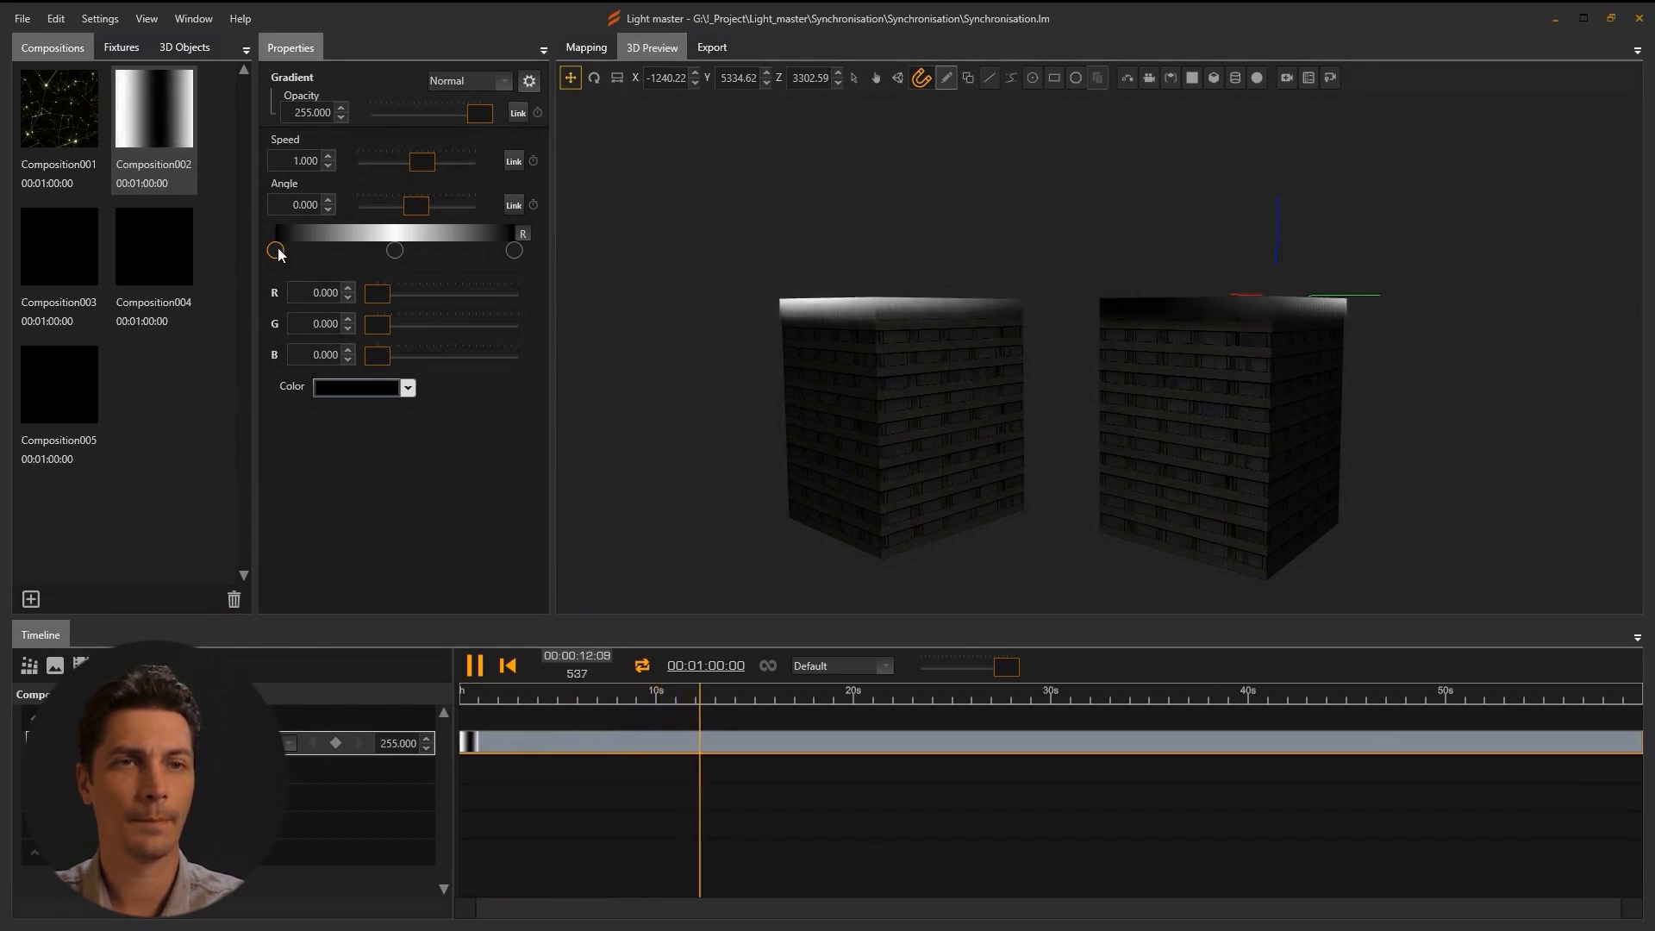
{"action": "left_click", "coordinate": [380, 385]}
{"action": "left_click_drag", "start_coordinate": [509, 431], "coordinate": [514, 435]}
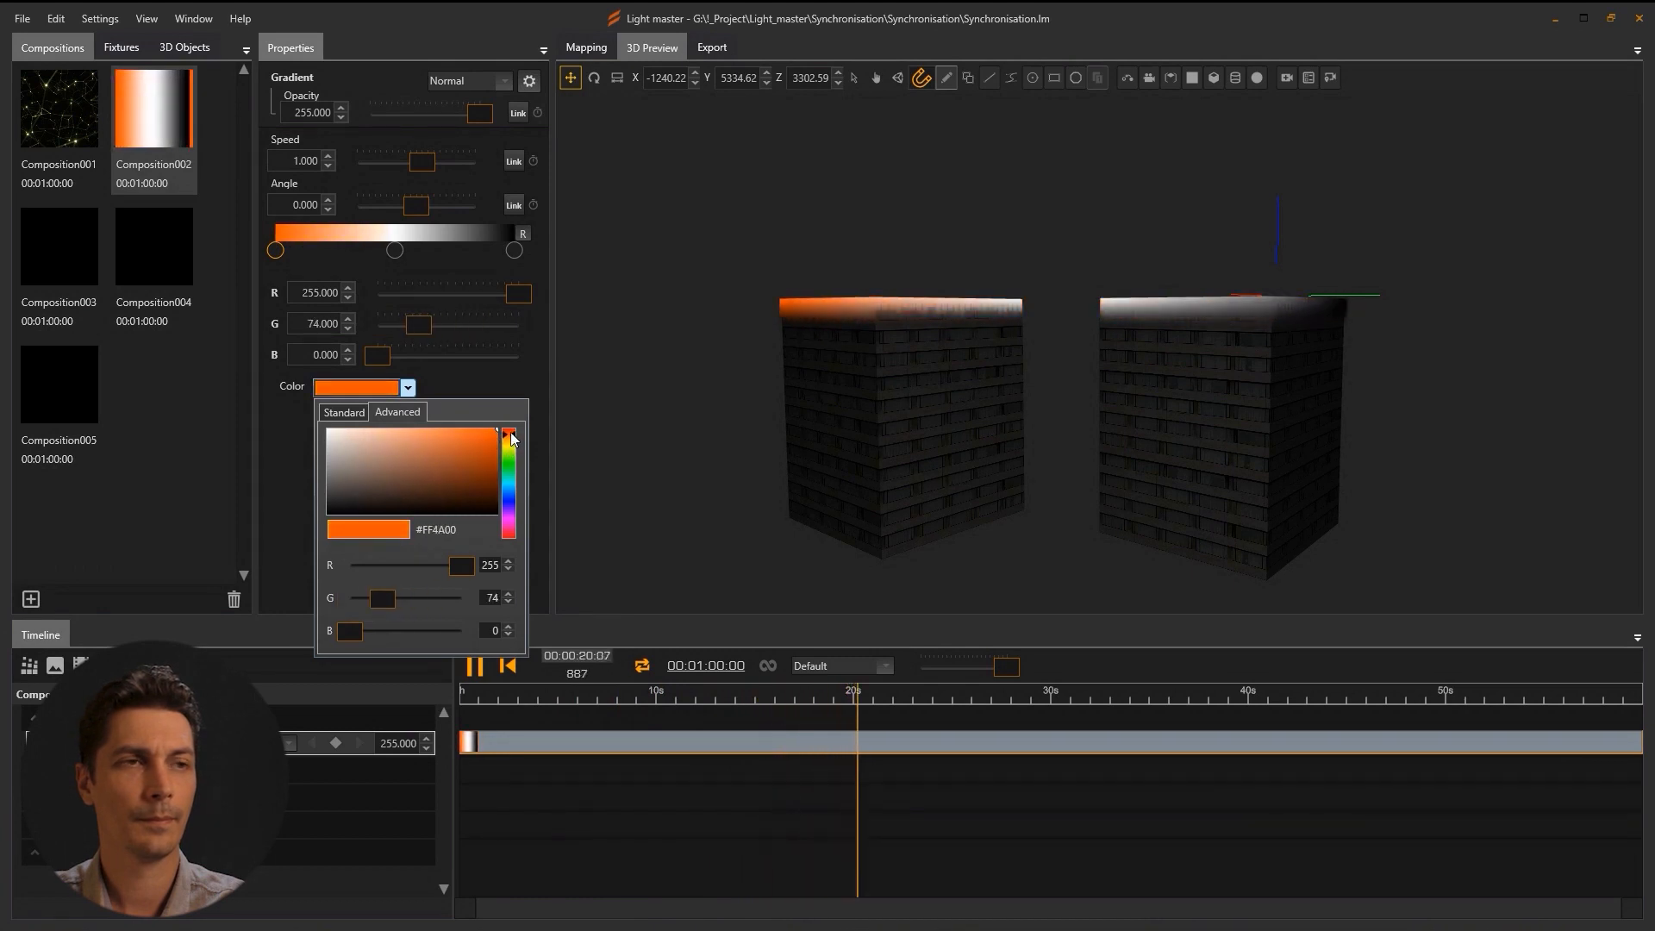
{"action": "left_click", "coordinate": [482, 389]}
Set the third stop to orange (red 255, green 75) and the middle stop to yellow.
{"action": "left_click", "coordinate": [515, 250]}
{"action": "left_click", "coordinate": [316, 294]}
{"action": "type", "text": "255"}
{"action": "key", "text": "Tab"}
{"action": "type", "text": "75"}
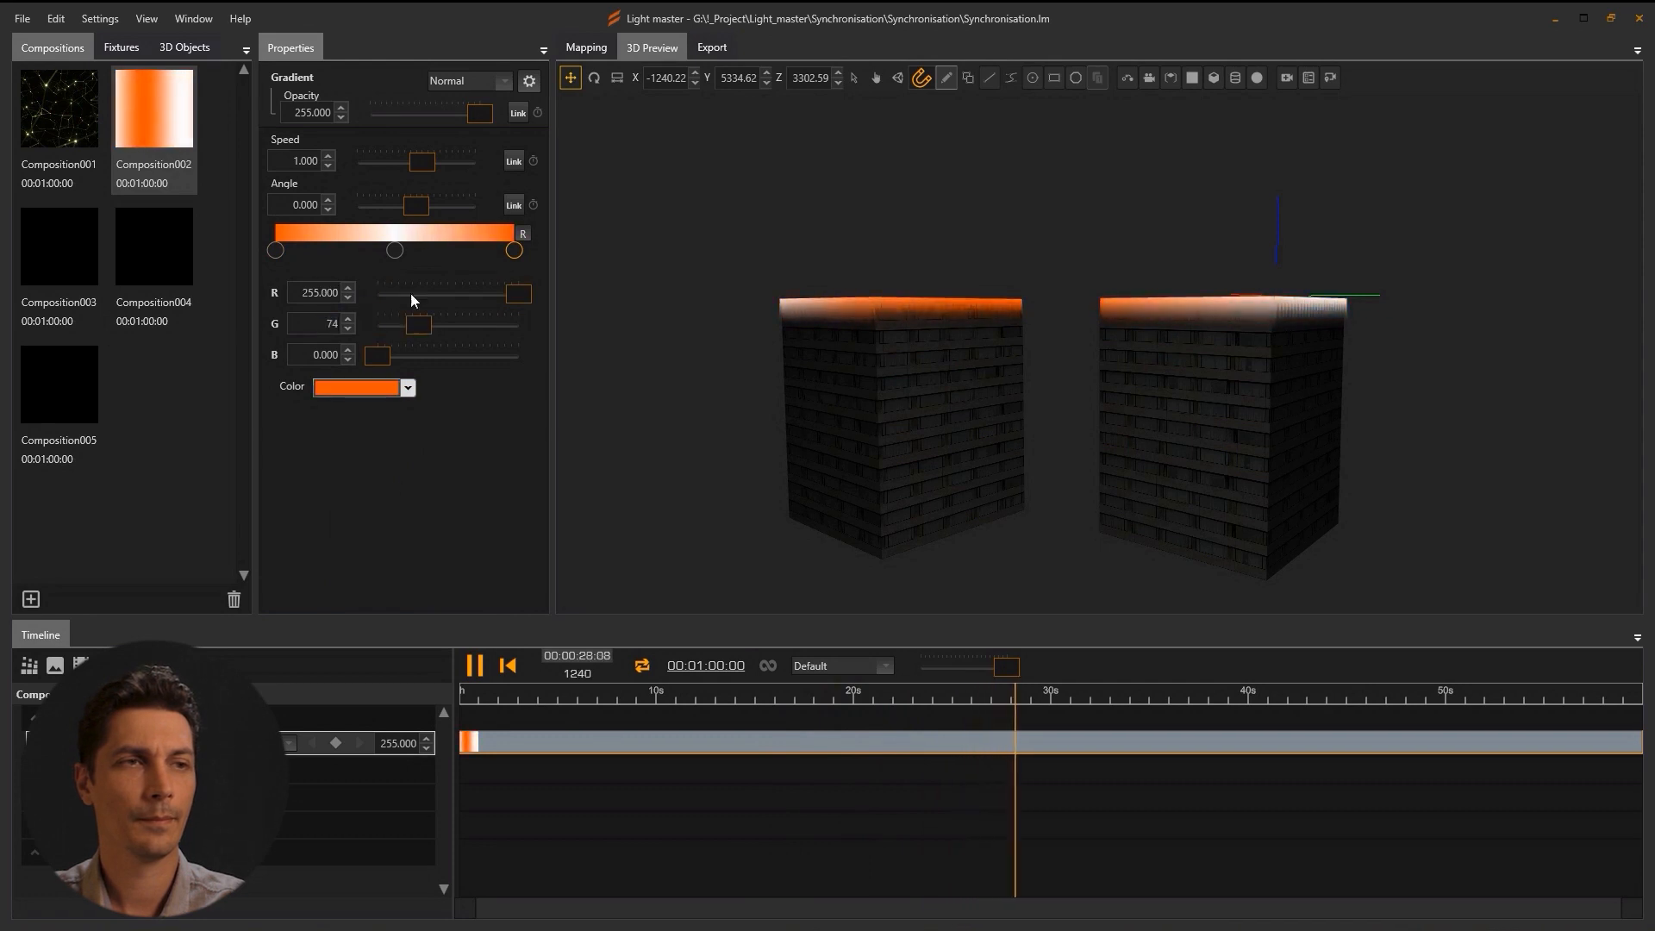
{"action": "left_click", "coordinate": [395, 250]}
{"action": "left_click", "coordinate": [377, 393]}
{"action": "left_click_drag", "start_coordinate": [509, 431], "coordinate": [513, 442]}
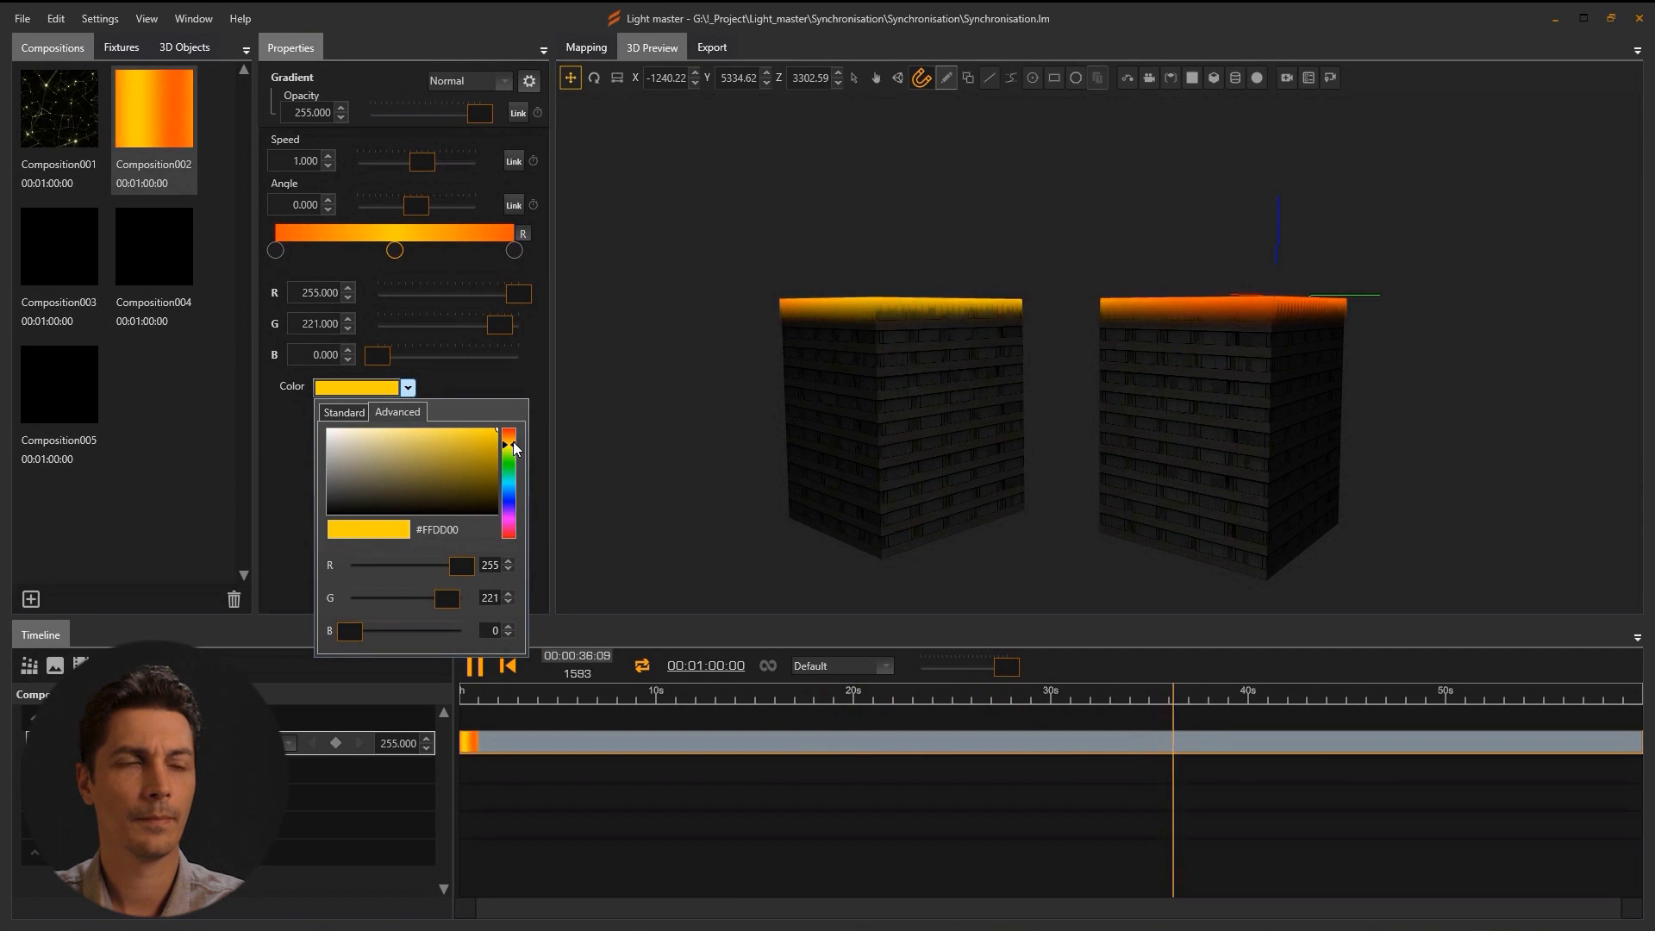
{"action": "left_click", "coordinate": [293, 466]}
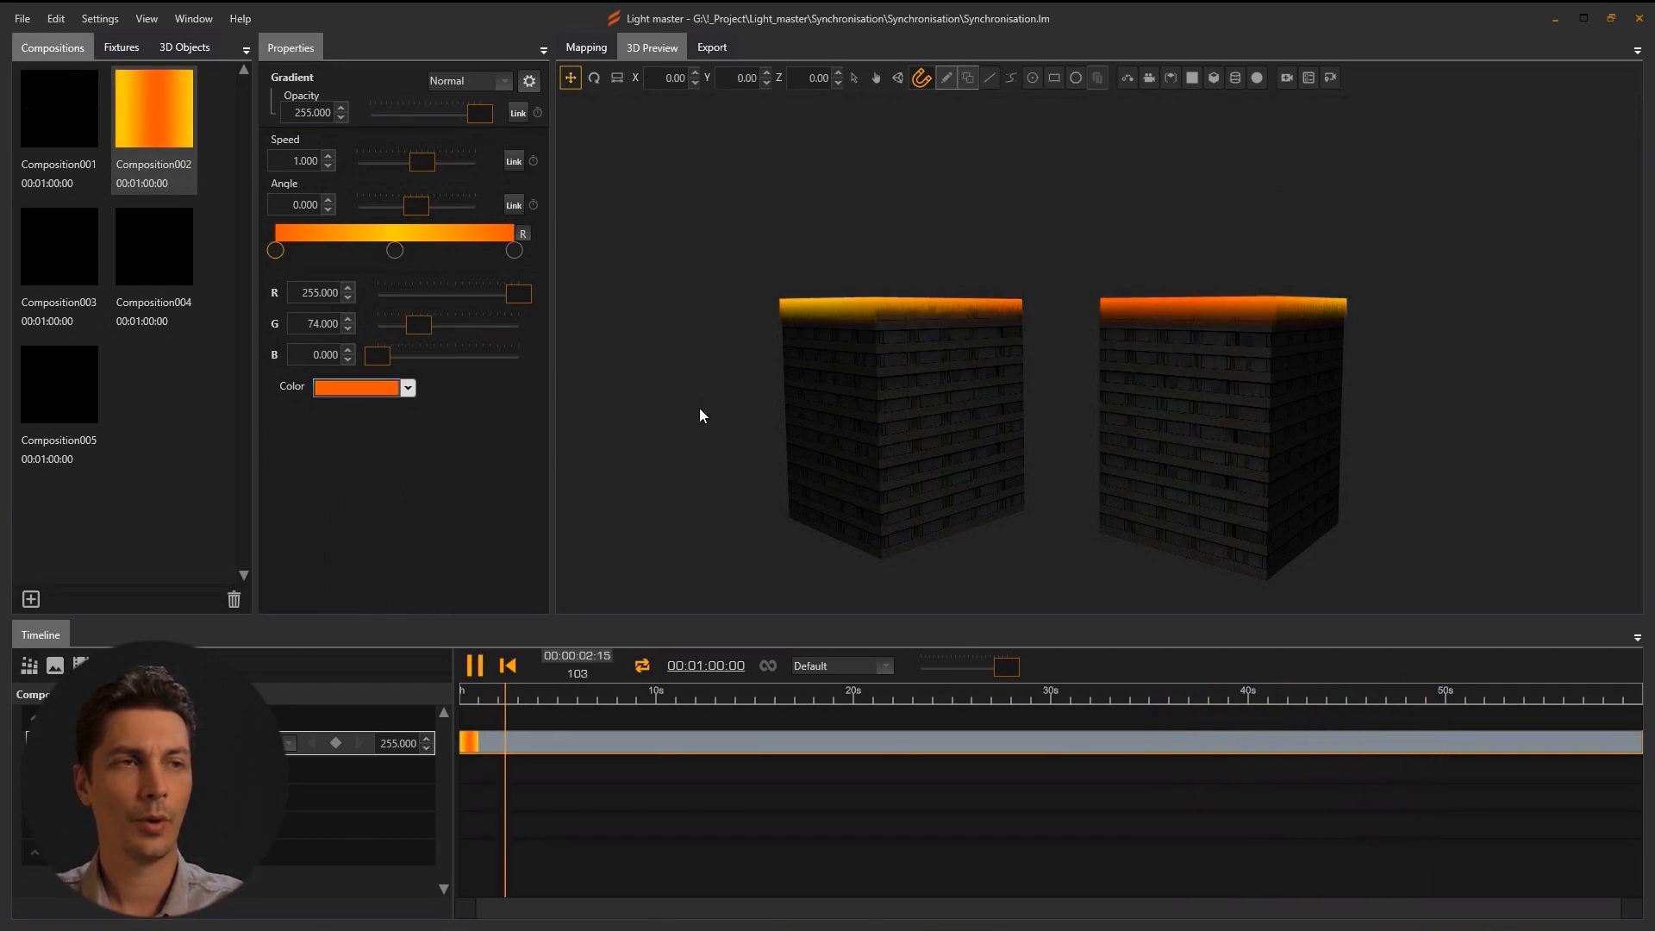
Add a Color change effect to Composition003 with slower speed and longer fade time.
{"action": "left_click", "coordinate": [76, 273]}
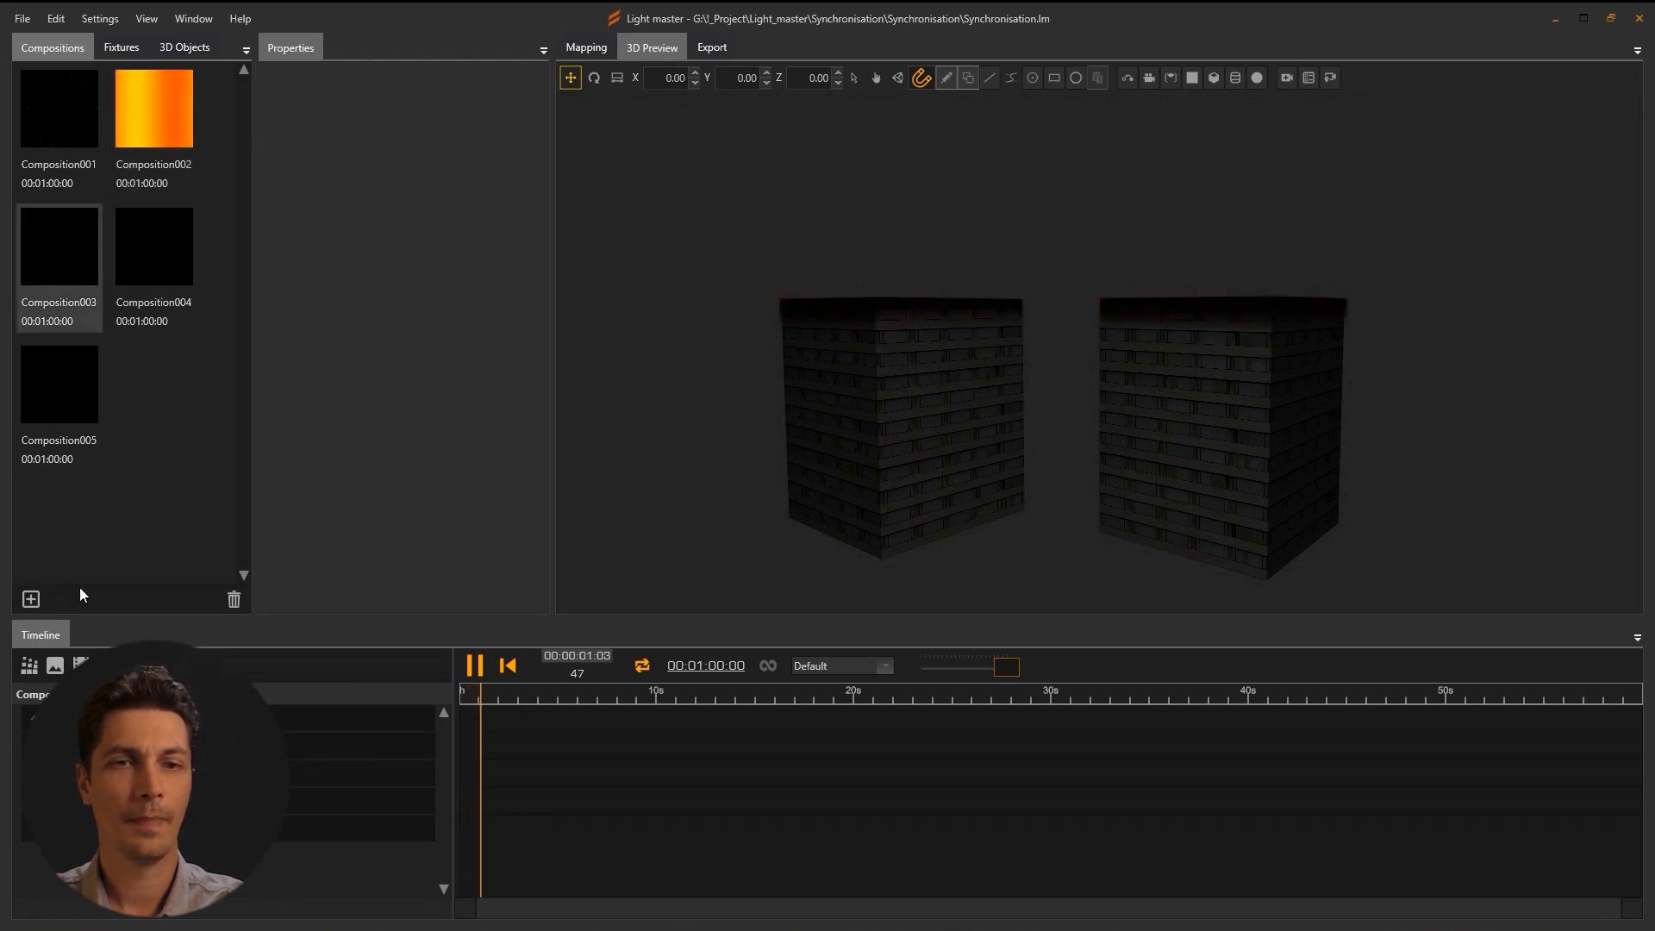
{"action": "left_click", "coordinate": [29, 668]}
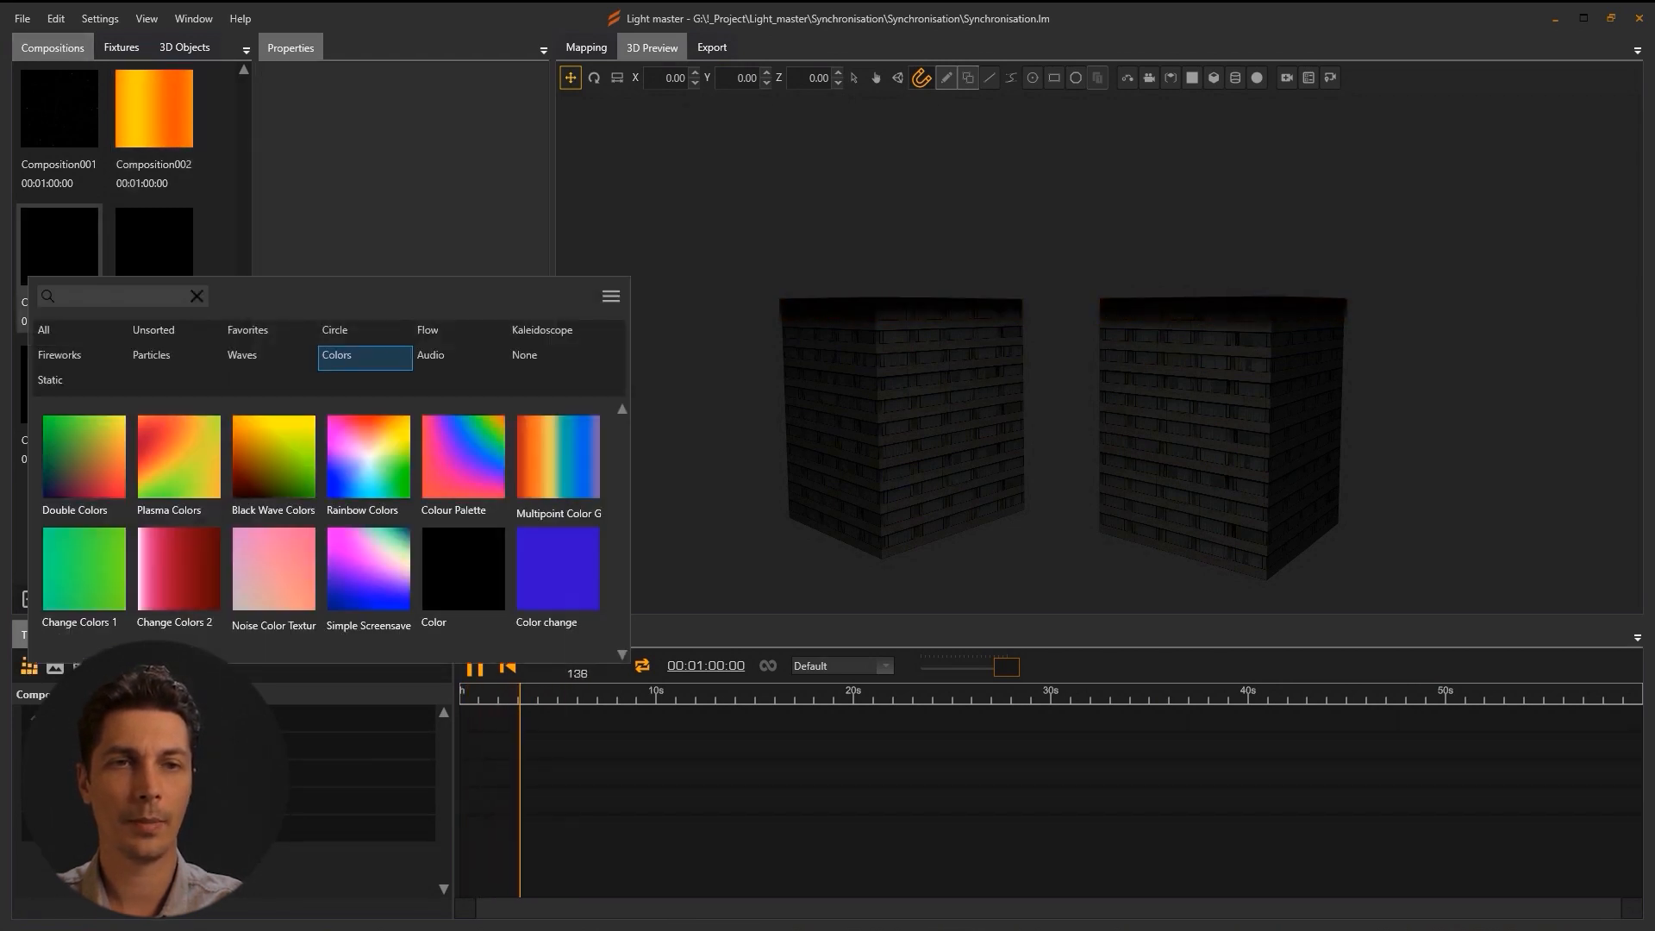
{"action": "left_click", "coordinate": [563, 574]}
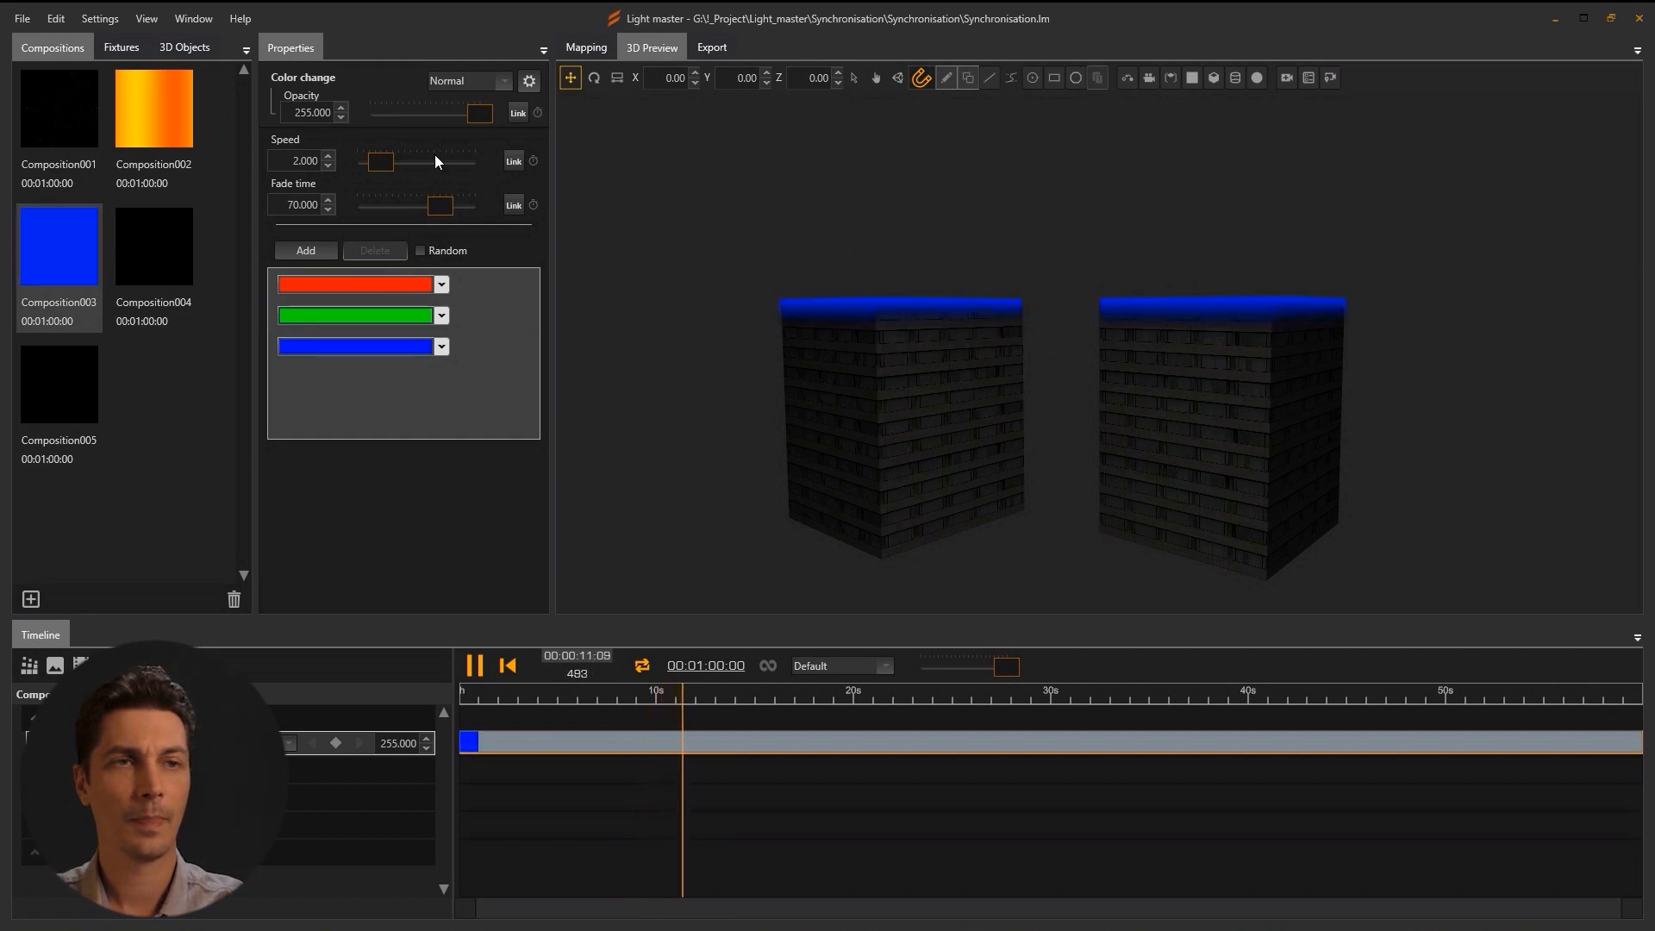
{"action": "left_click_drag", "start_coordinate": [373, 161], "coordinate": [365, 165]}
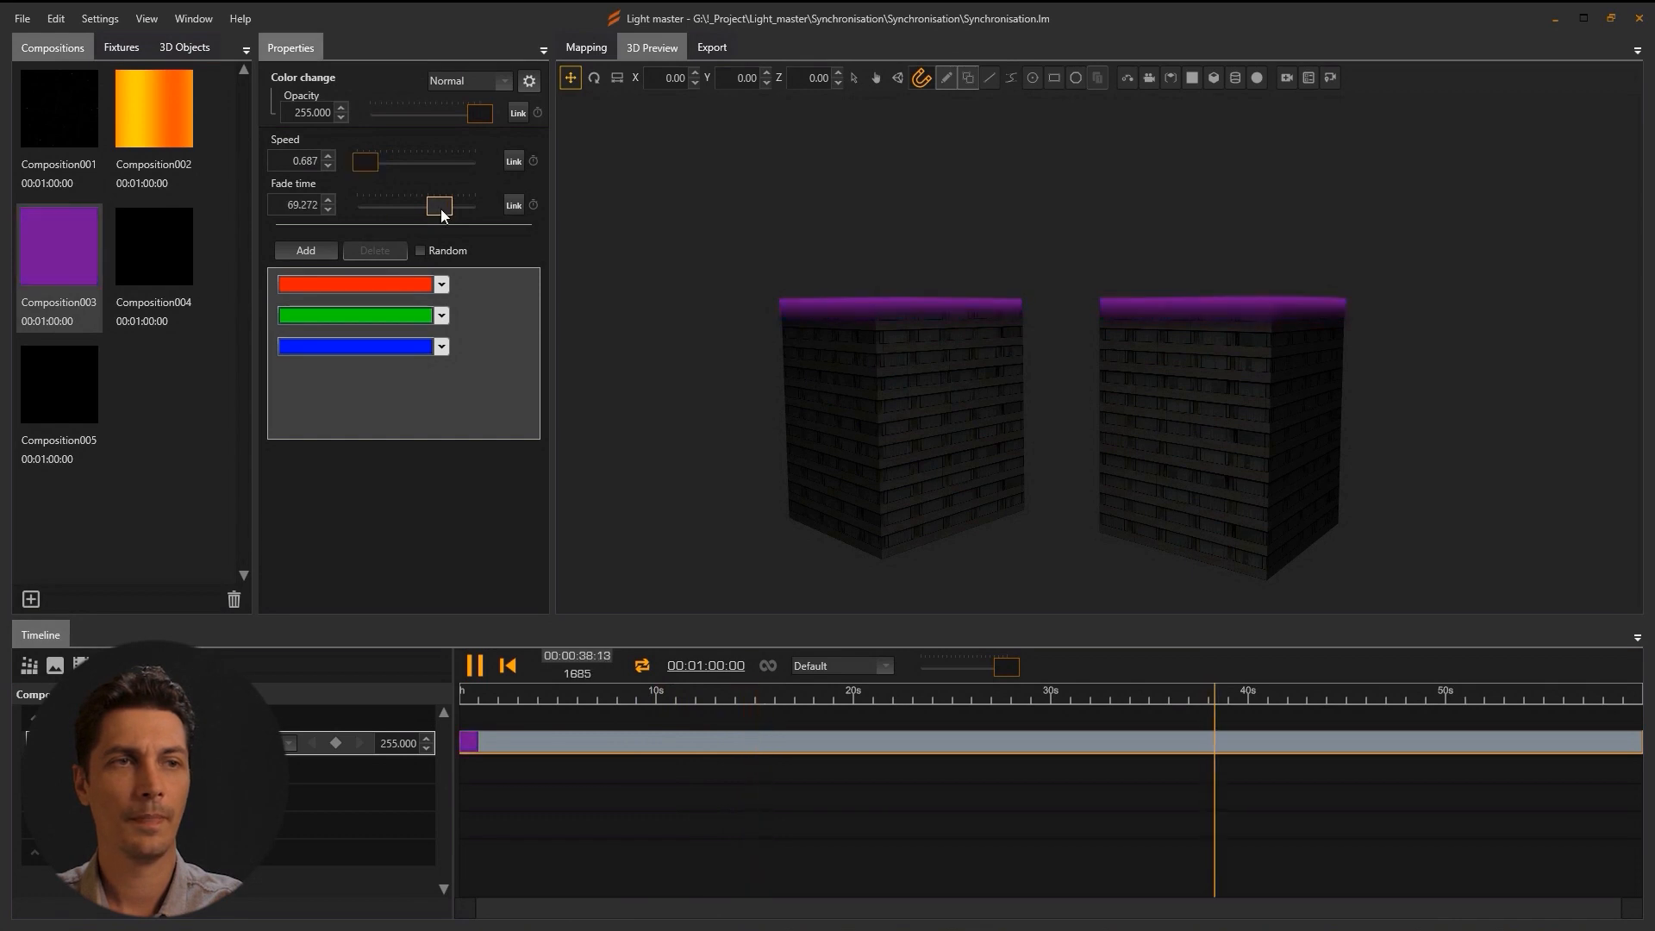
{"action": "left_click_drag", "start_coordinate": [439, 210], "coordinate": [442, 214]}
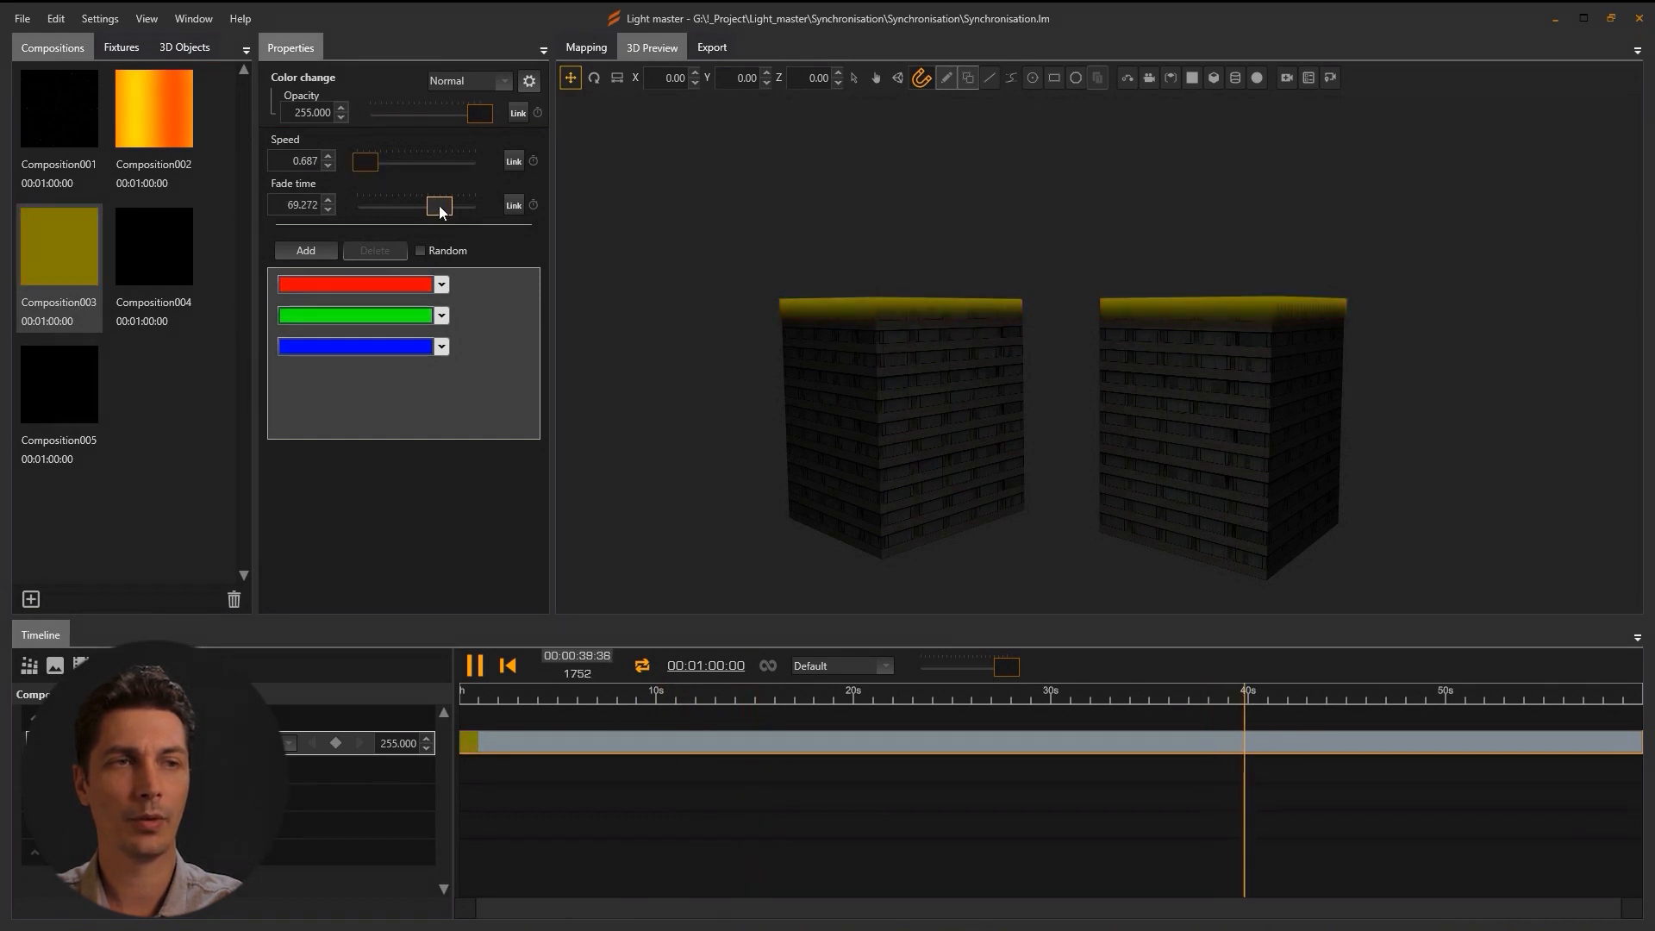
{"action": "left_click_drag", "start_coordinate": [442, 211], "coordinate": [352, 218]}
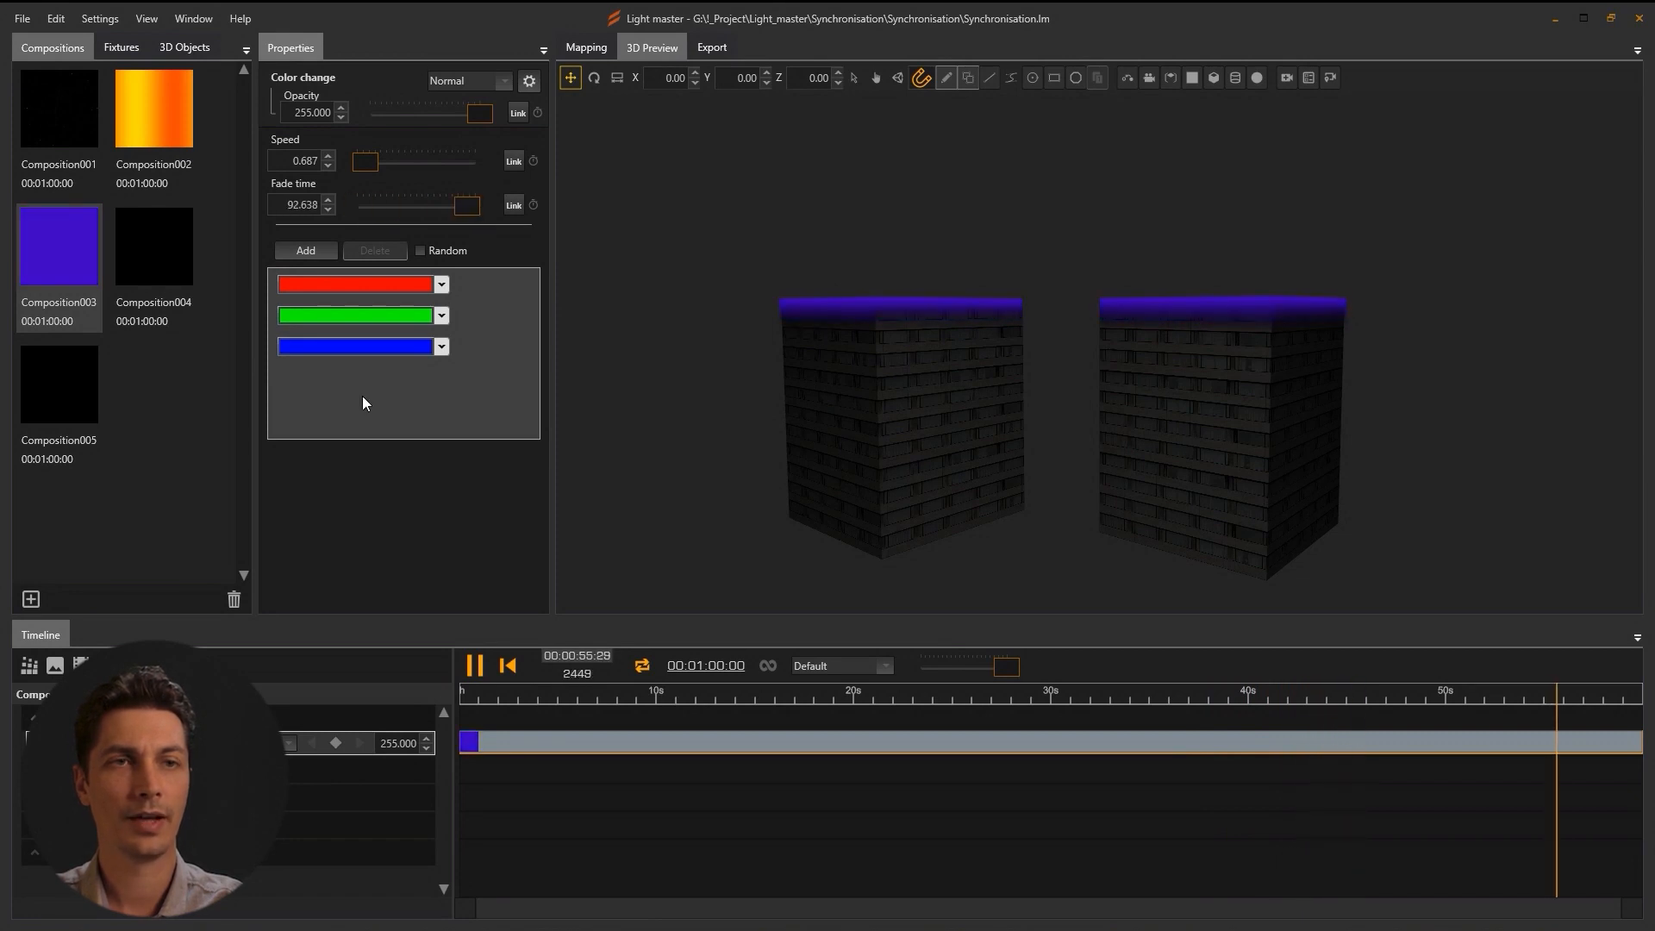
Shift the first colour from red toward blue and revisit the next two colour rows.
{"action": "left_click", "coordinate": [440, 286]}
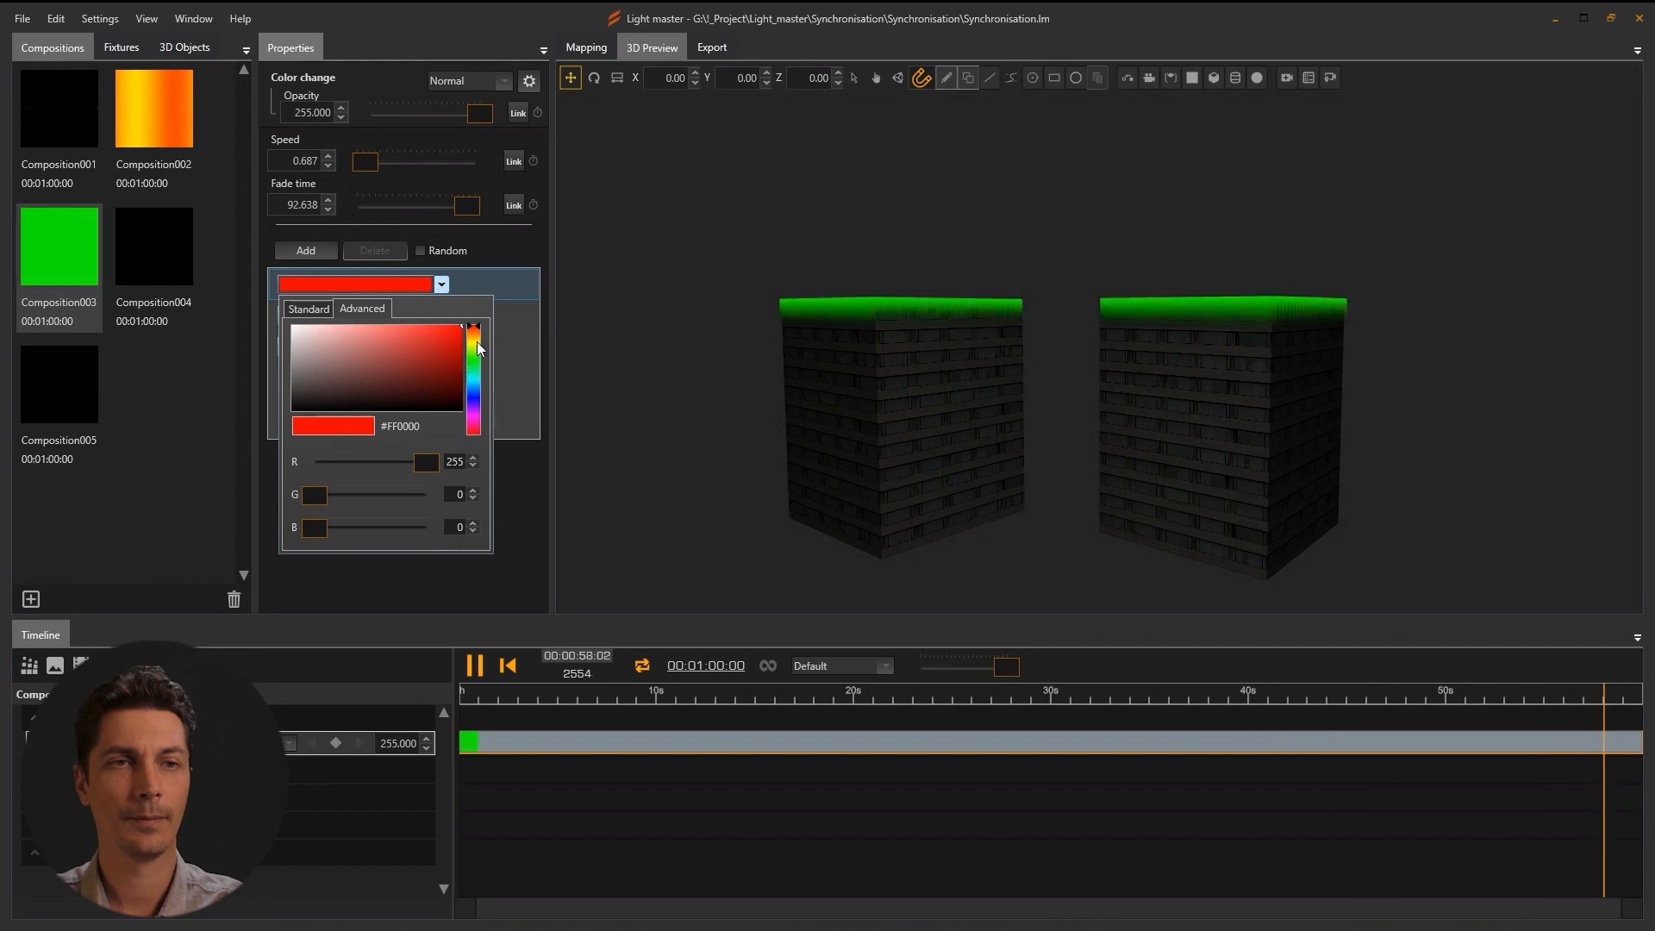
{"action": "left_click", "coordinate": [476, 339]}
{"action": "mouse_move", "coordinate": [475, 342]}
{"action": "left_mouse_down"}
{"action": "mouse_move", "coordinate": [474, 488]}
{"action": "mouse_move", "coordinate": [463, 418]}
{"action": "left_mouse_up"}
{"action": "left_click", "coordinate": [512, 317]}
{"action": "left_click", "coordinate": [442, 317]}
{"action": "left_click", "coordinate": [305, 250]}
{"action": "left_click", "coordinate": [442, 346]}
{"action": "left_click", "coordinate": [329, 276]}
Add fourth, fifth and sixth colours set to pinkish red, orange and yellow.
{"action": "left_click", "coordinate": [313, 250]}
{"action": "left_click", "coordinate": [442, 377]}
{"action": "left_click_drag", "start_coordinate": [473, 420], "coordinate": [472, 520]}
{"action": "left_click", "coordinate": [323, 251]}
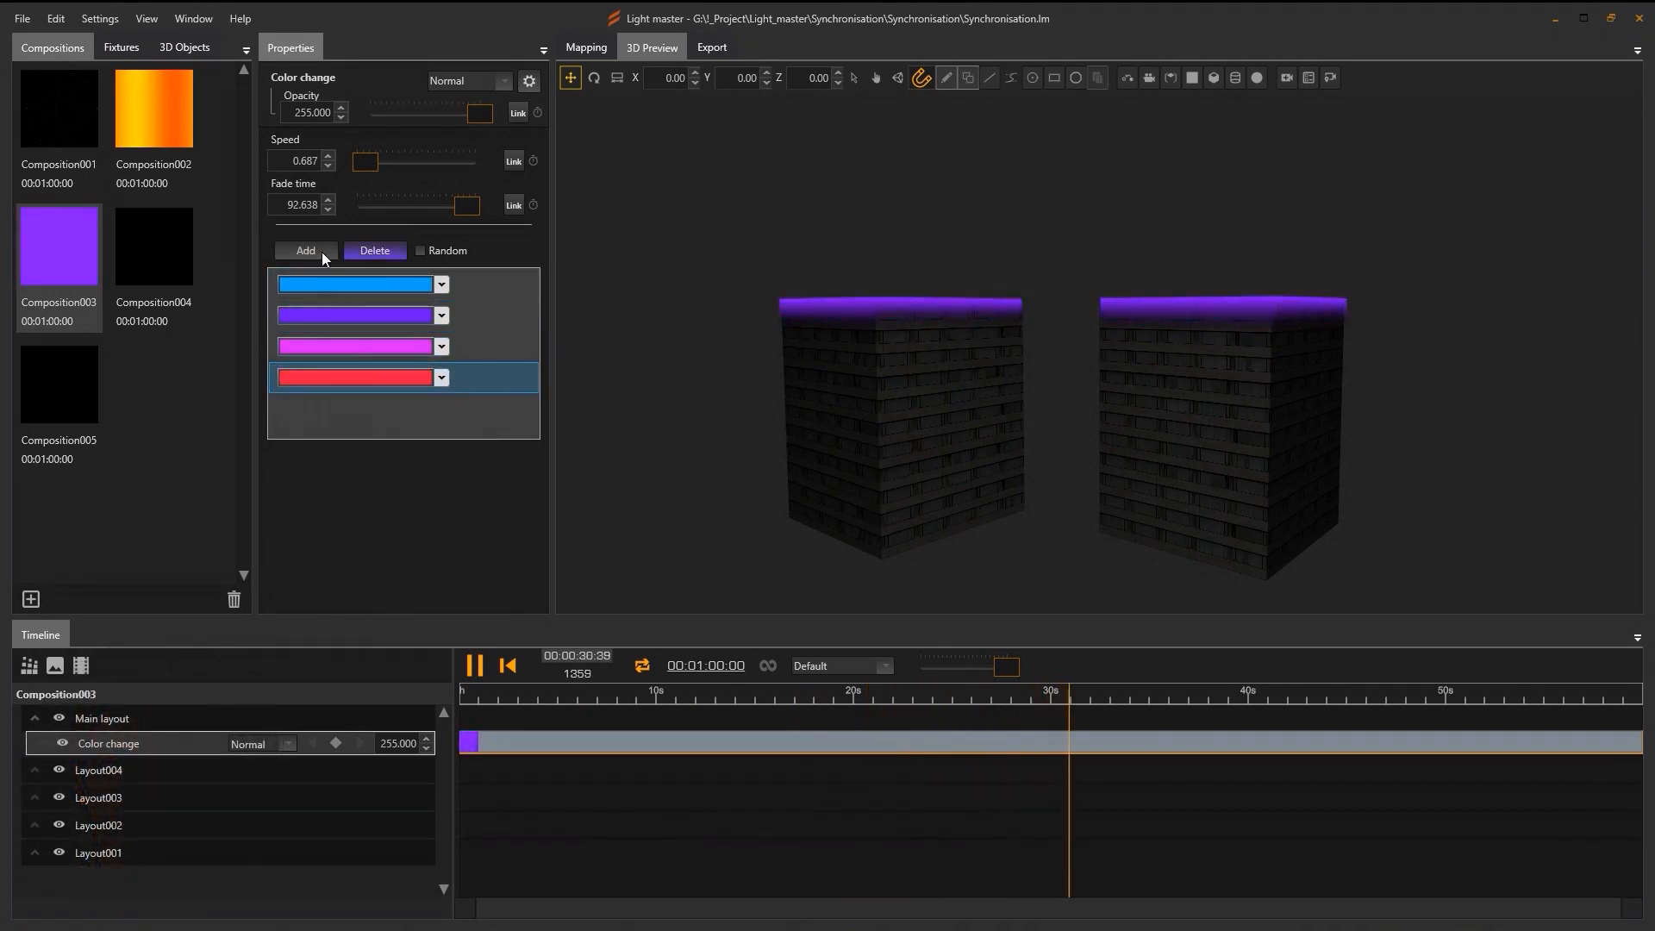
{"action": "left_click", "coordinate": [322, 251]}
{"action": "left_click", "coordinate": [442, 408]}
{"action": "mouse_move", "coordinate": [449, 466]}
{"action": "left_mouse_down"}
{"action": "mouse_move", "coordinate": [465, 448]}
{"action": "mouse_move", "coordinate": [477, 464]}
{"action": "left_mouse_up"}
{"action": "left_click", "coordinate": [313, 247]}
{"action": "left_click", "coordinate": [314, 247]}
{"action": "left_click", "coordinate": [442, 408]}
{"action": "left_click", "coordinate": [479, 467]}
{"action": "left_click", "coordinate": [477, 468]}
{"action": "left_click", "coordinate": [522, 469]}
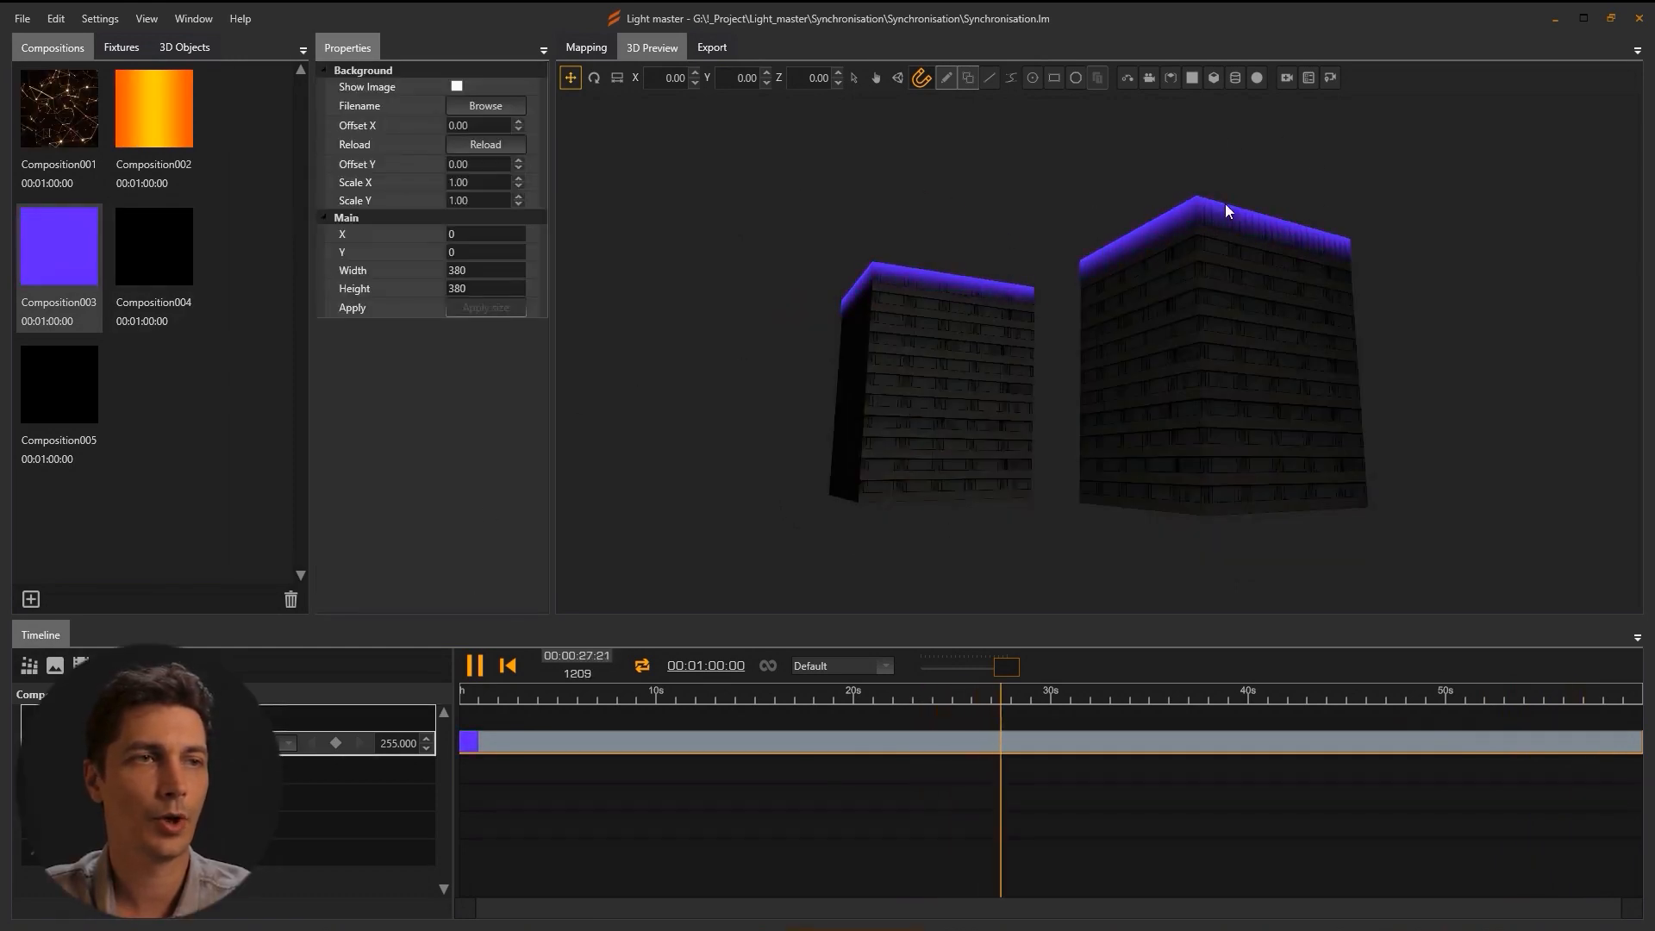
{"action": "left_click", "coordinate": [156, 242]}
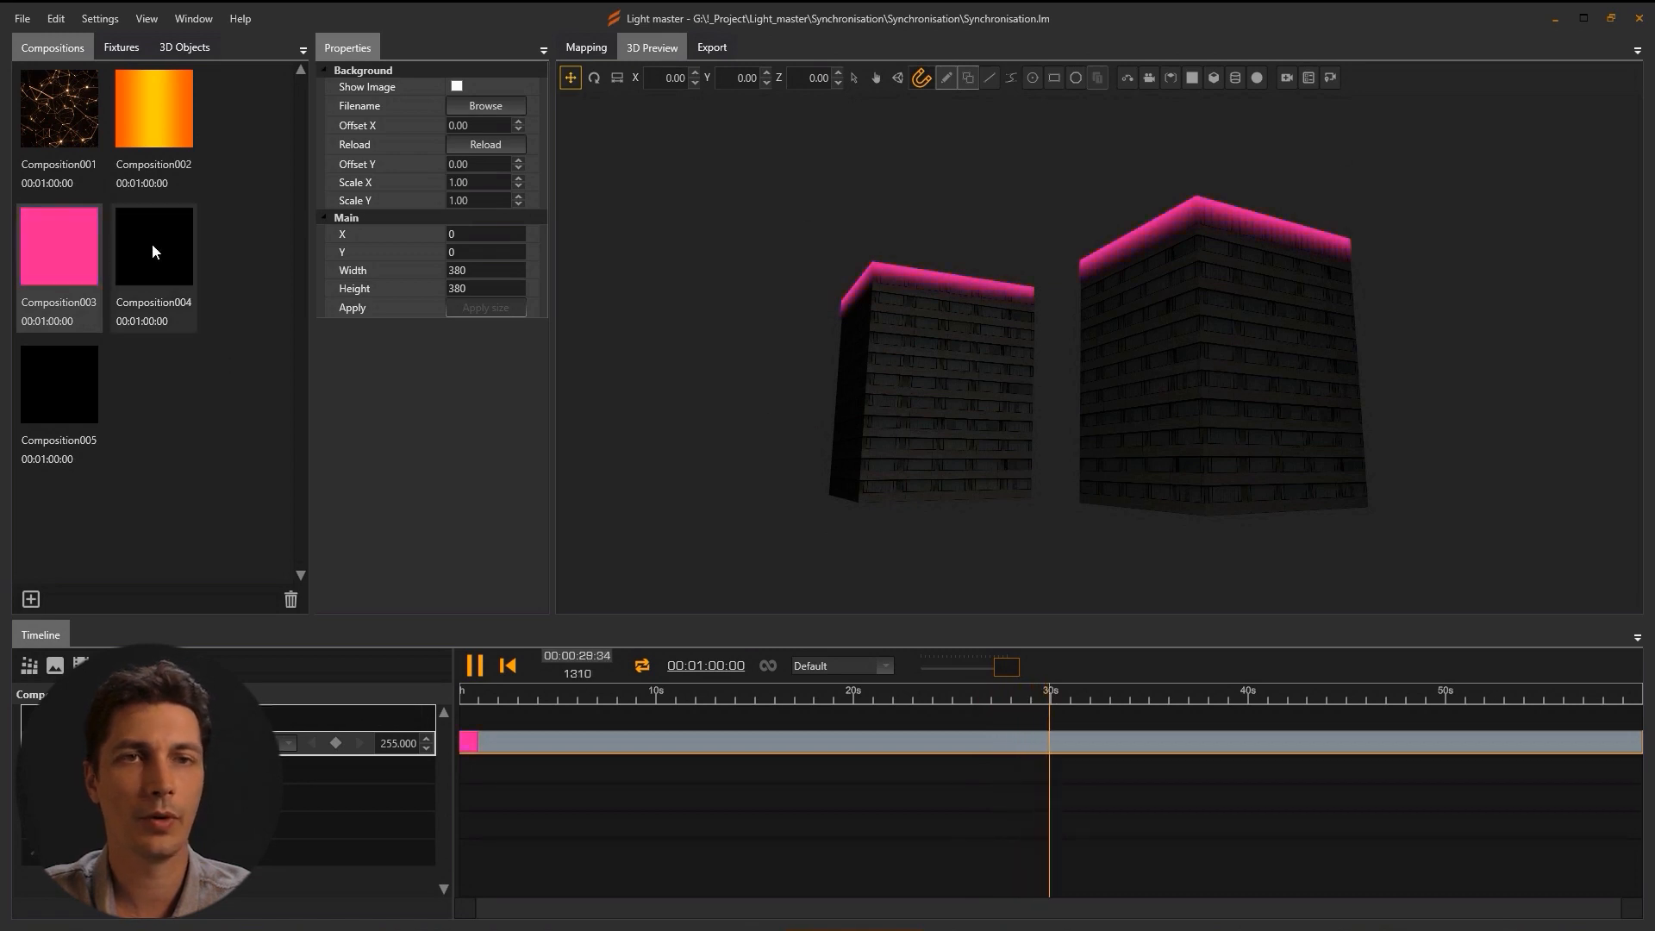
Add the Color effect and the White Stripes effect to Composition004.
{"action": "left_click", "coordinate": [27, 668]}
{"action": "scroll", "coordinate": [345, 517], "scroll_direction": "down", "scroll_amount": 2}
{"action": "left_click", "coordinate": [359, 359]}
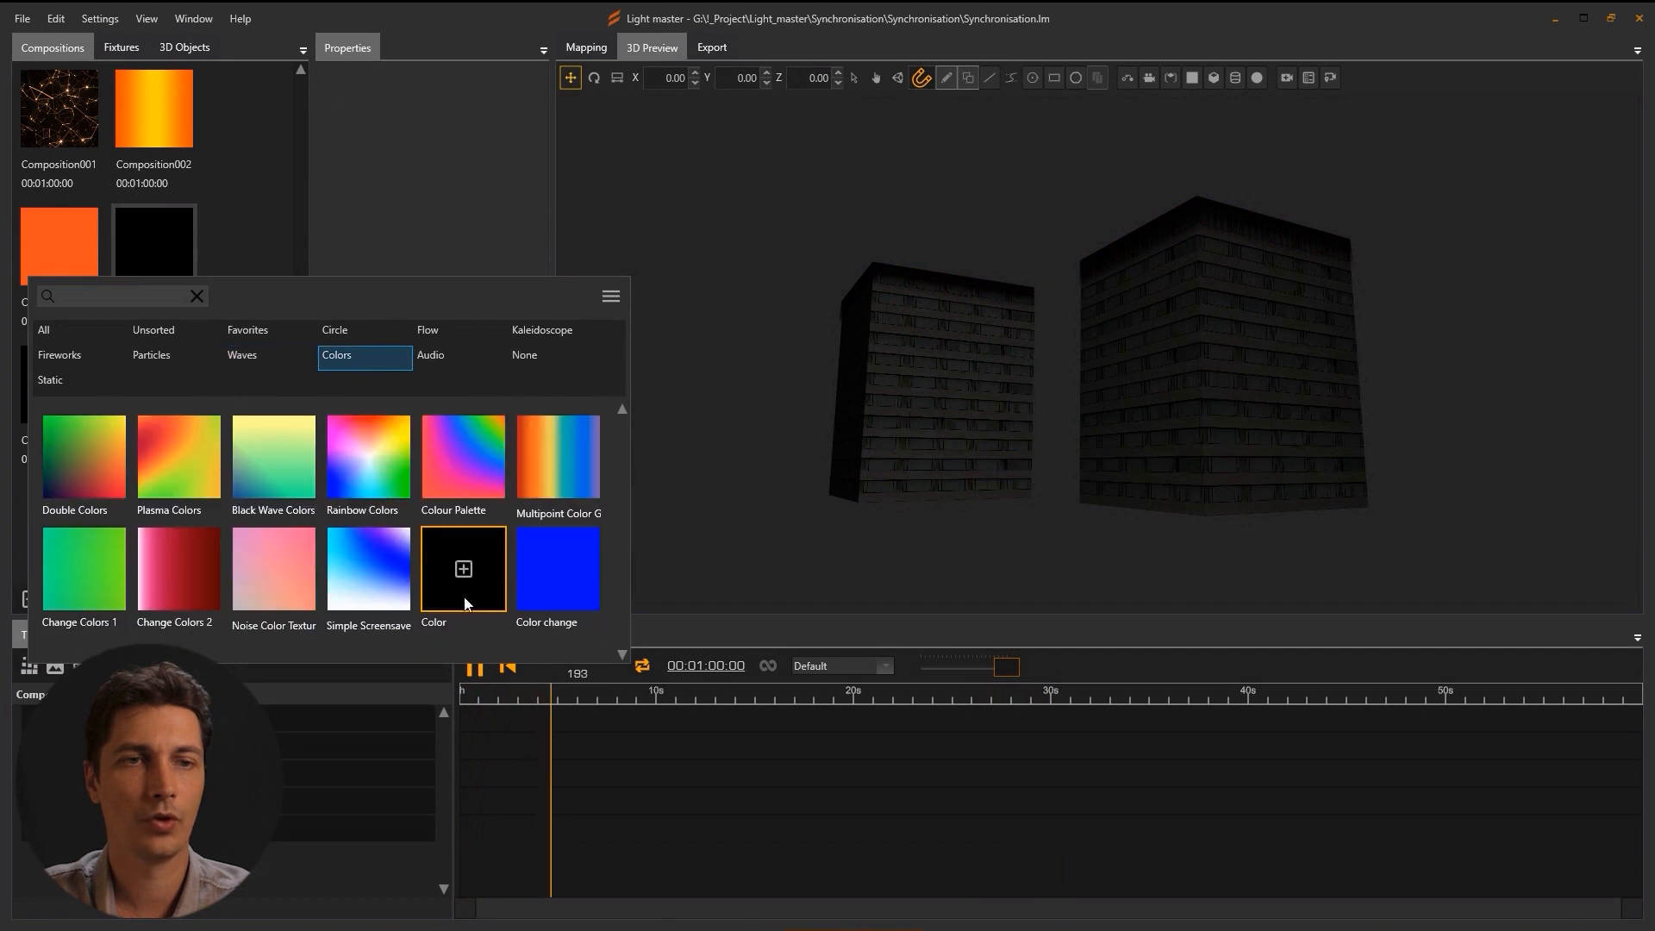
{"action": "left_click", "coordinate": [466, 577]}
{"action": "left_click", "coordinate": [250, 354]}
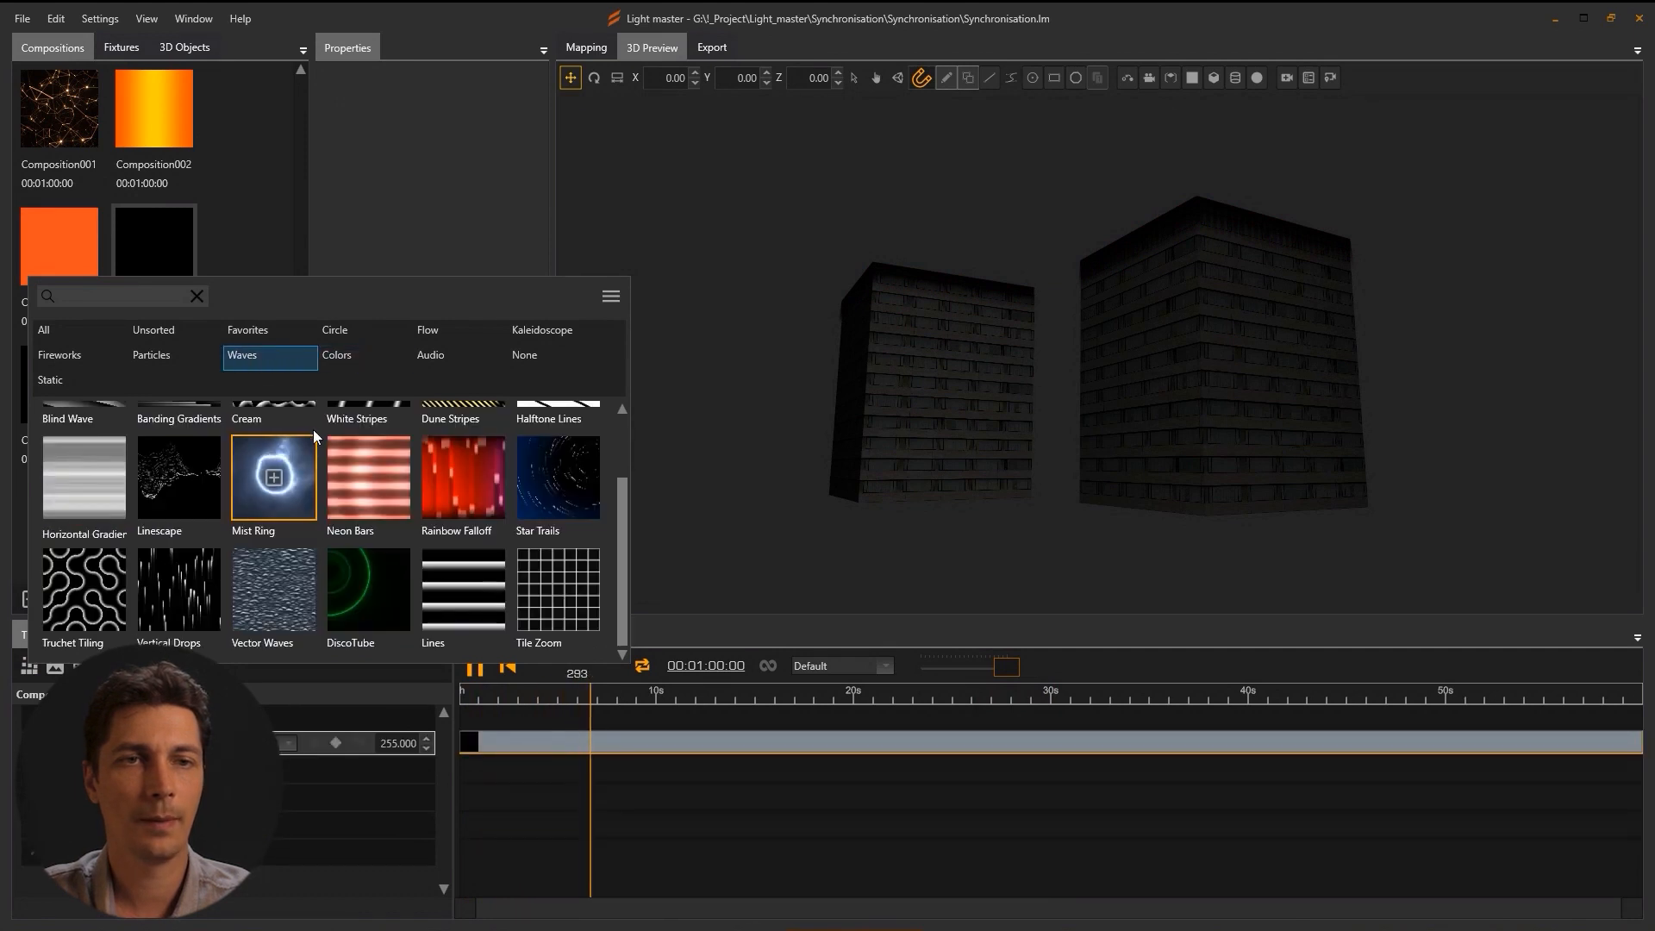
{"action": "scroll", "coordinate": [401, 550], "scroll_direction": "up", "scroll_amount": 1}
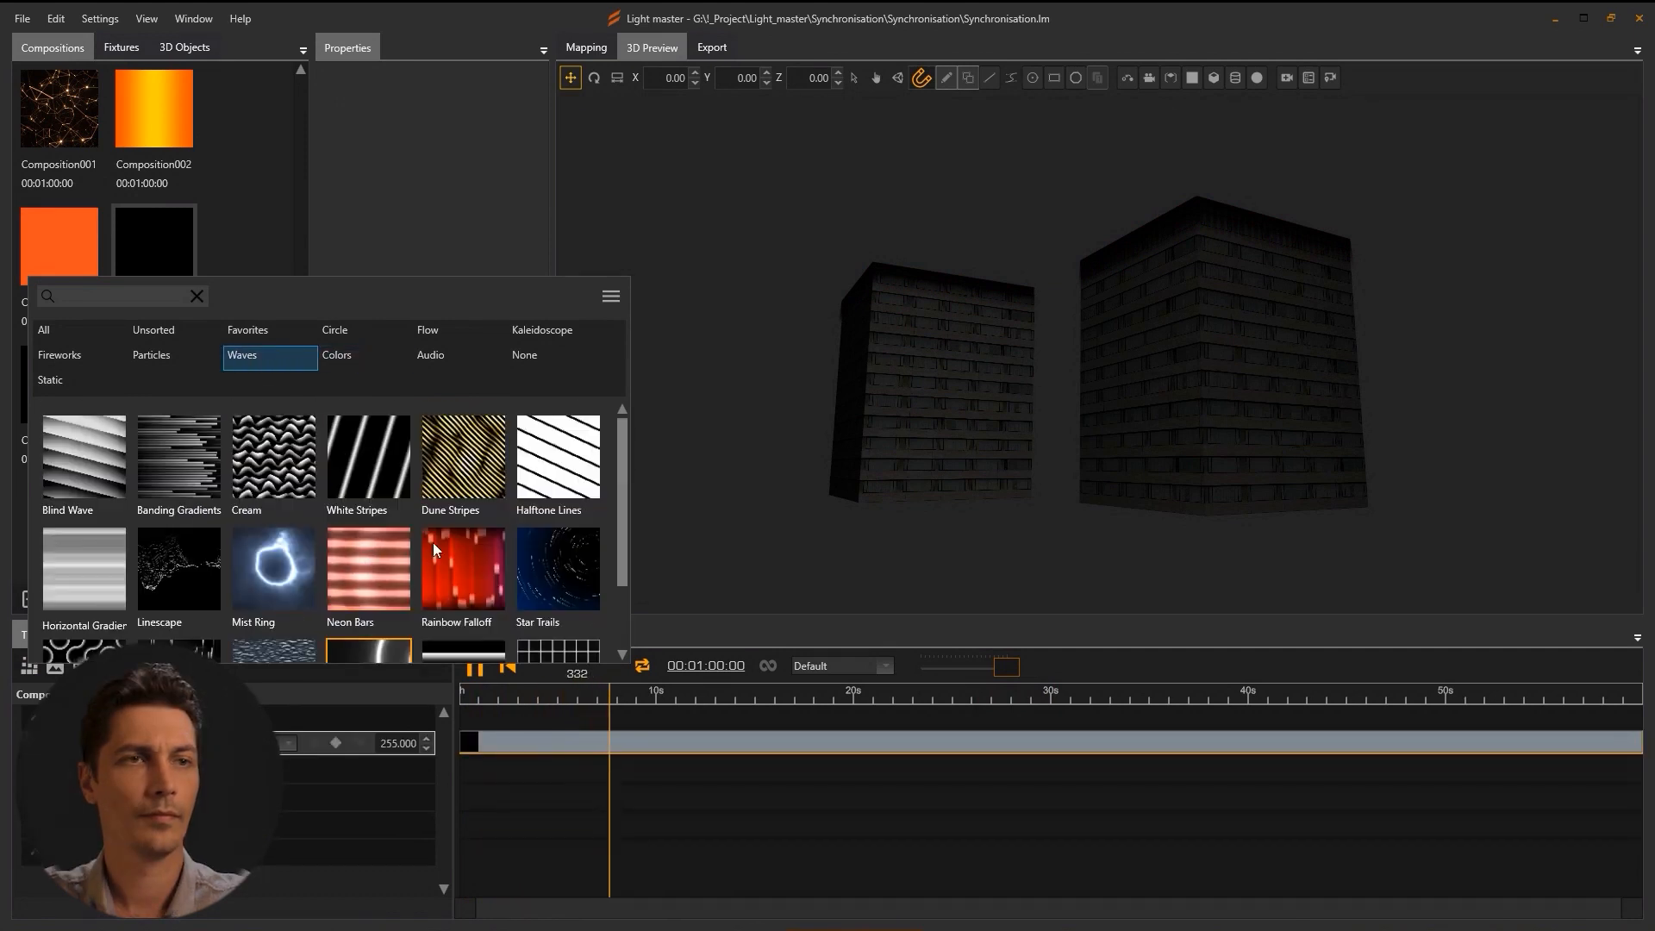
{"action": "left_click", "coordinate": [369, 458]}
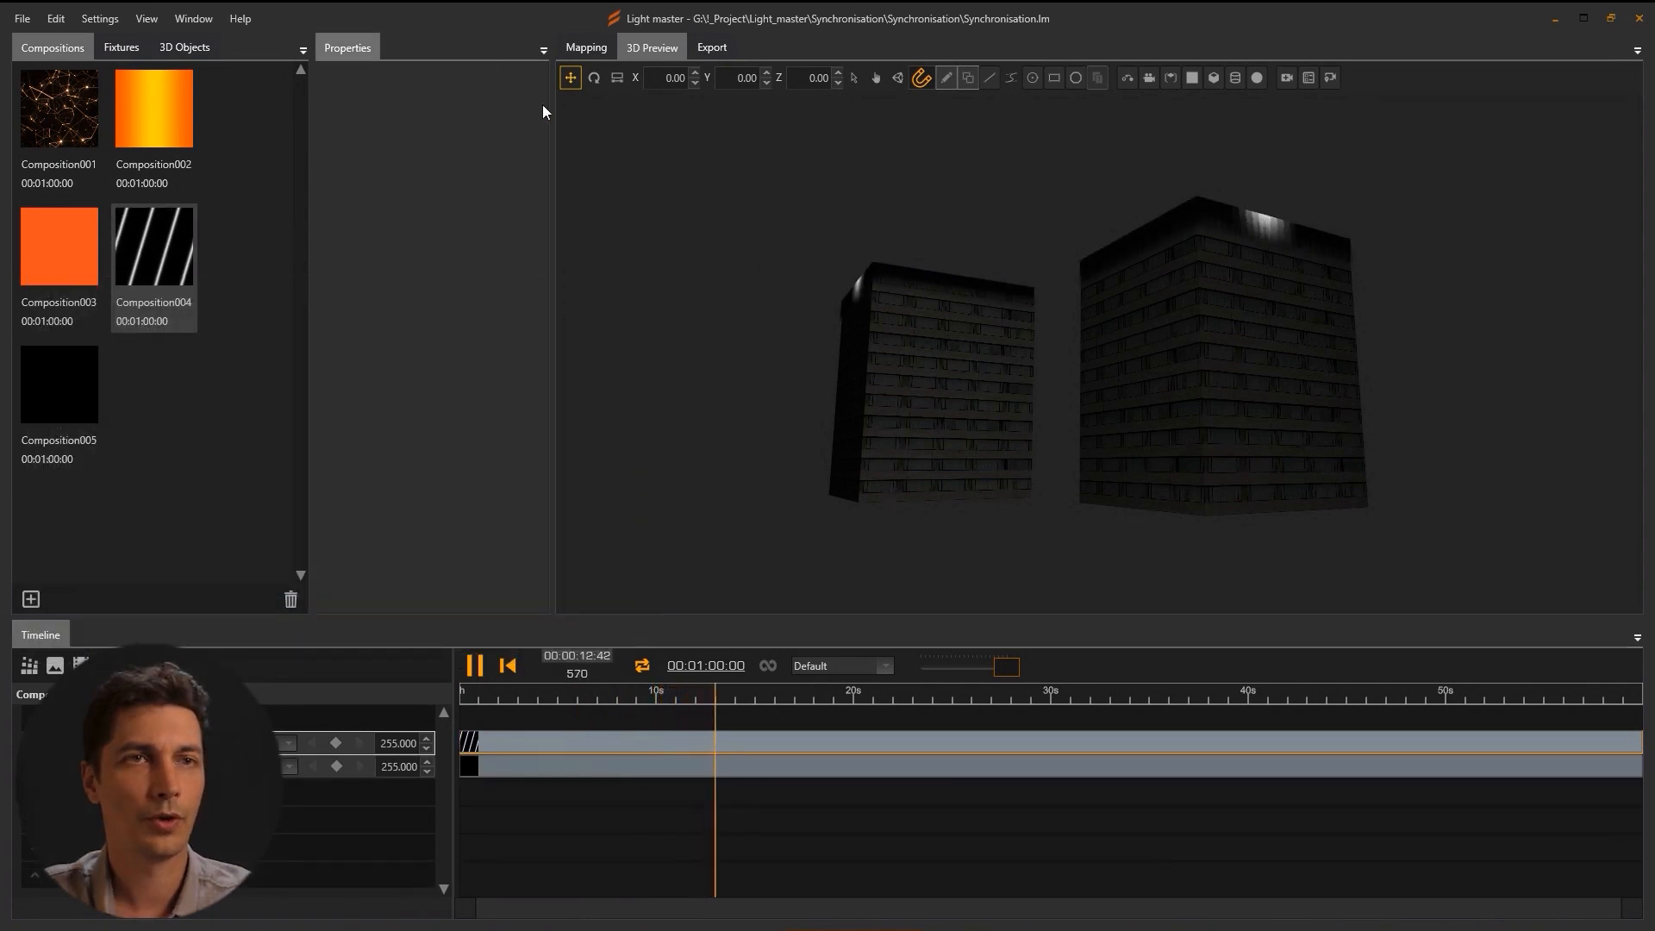
In the 2D mapping view, tune White Stripes frequency, tilt and width, and thin the stripes to 0.380.
{"action": "left_click", "coordinate": [575, 47]}
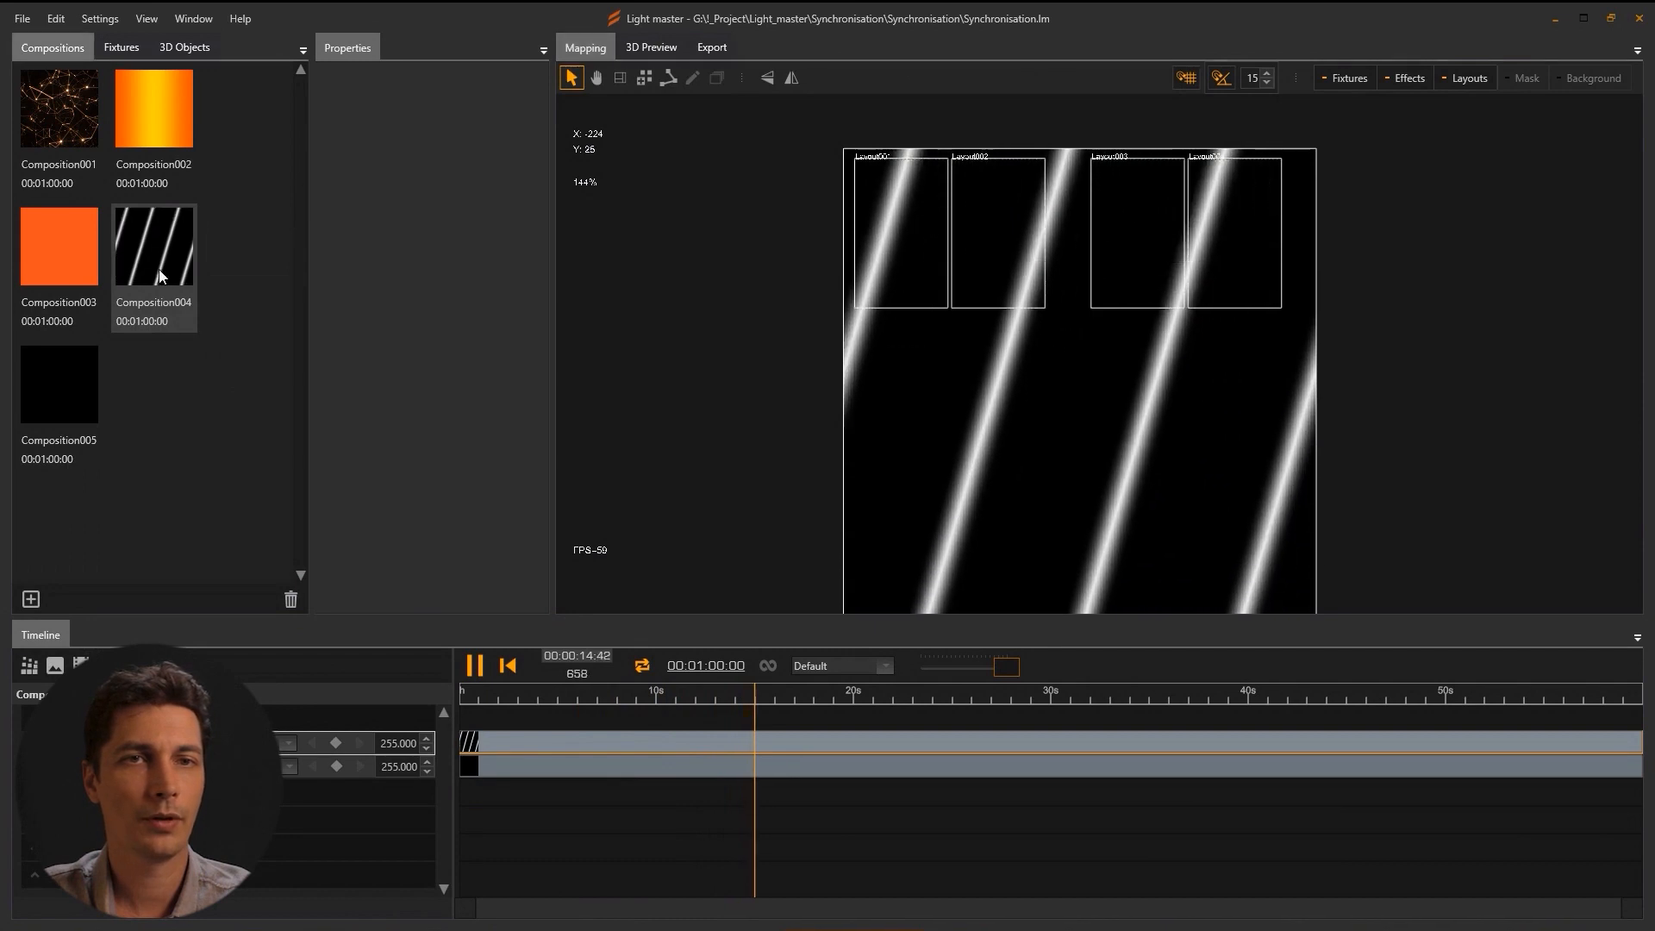
{"action": "left_click", "coordinate": [173, 743]}
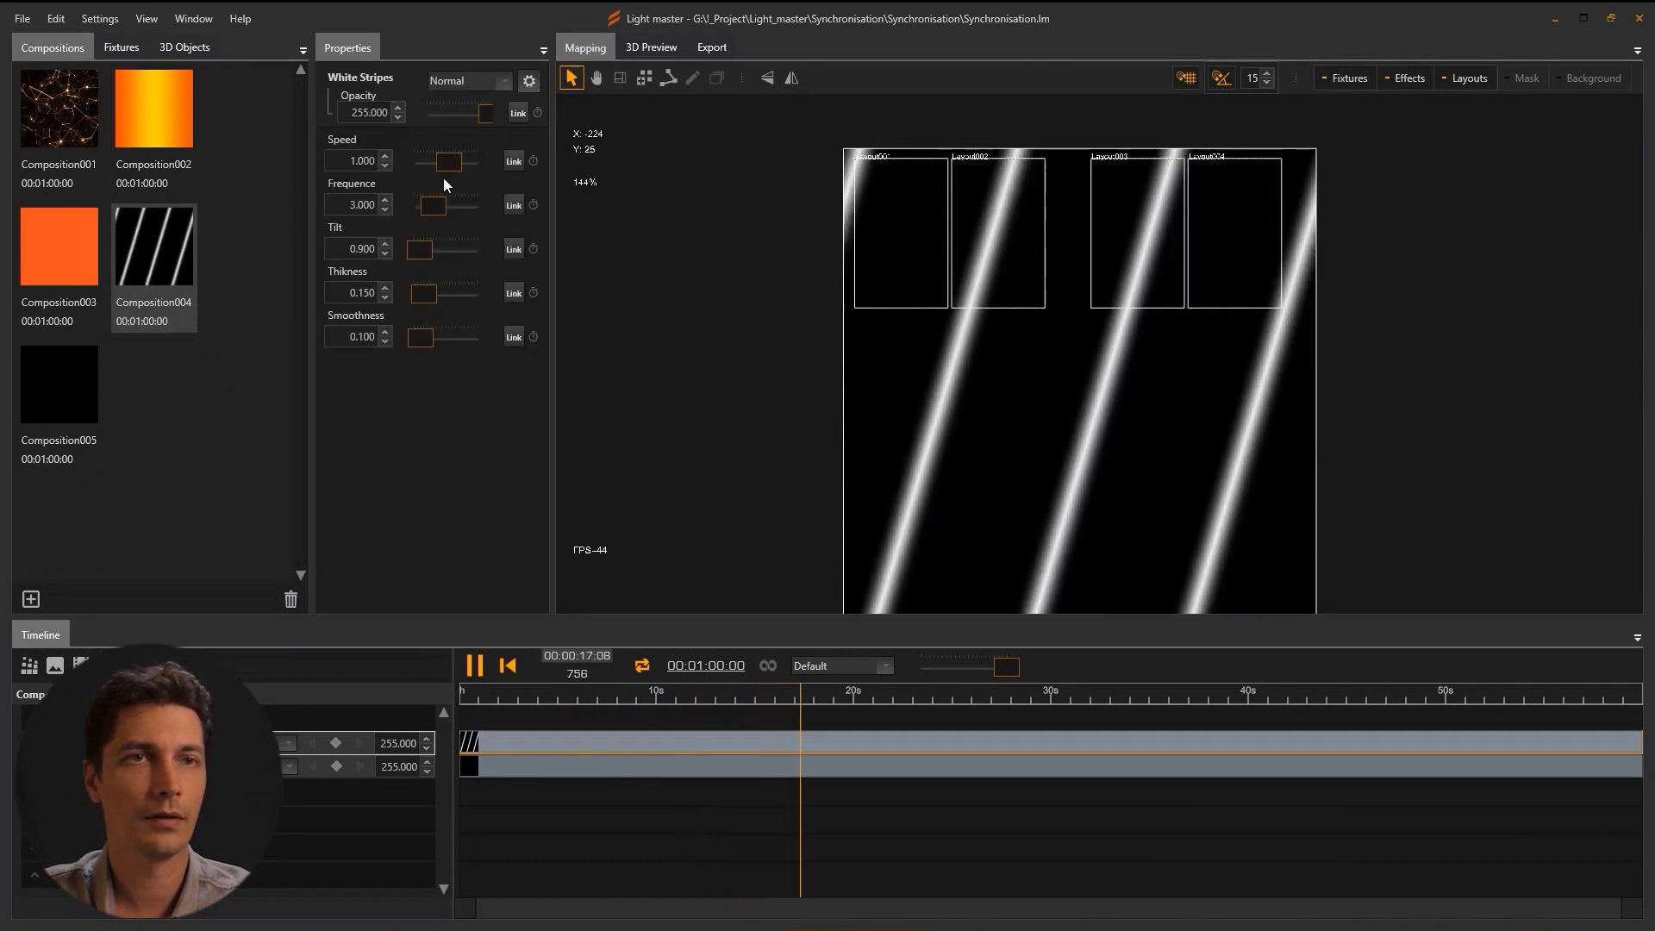
{"action": "left_click_drag", "start_coordinate": [435, 207], "coordinate": [443, 293]}
{"action": "left_click_drag", "start_coordinate": [448, 163], "coordinate": [447, 172]}
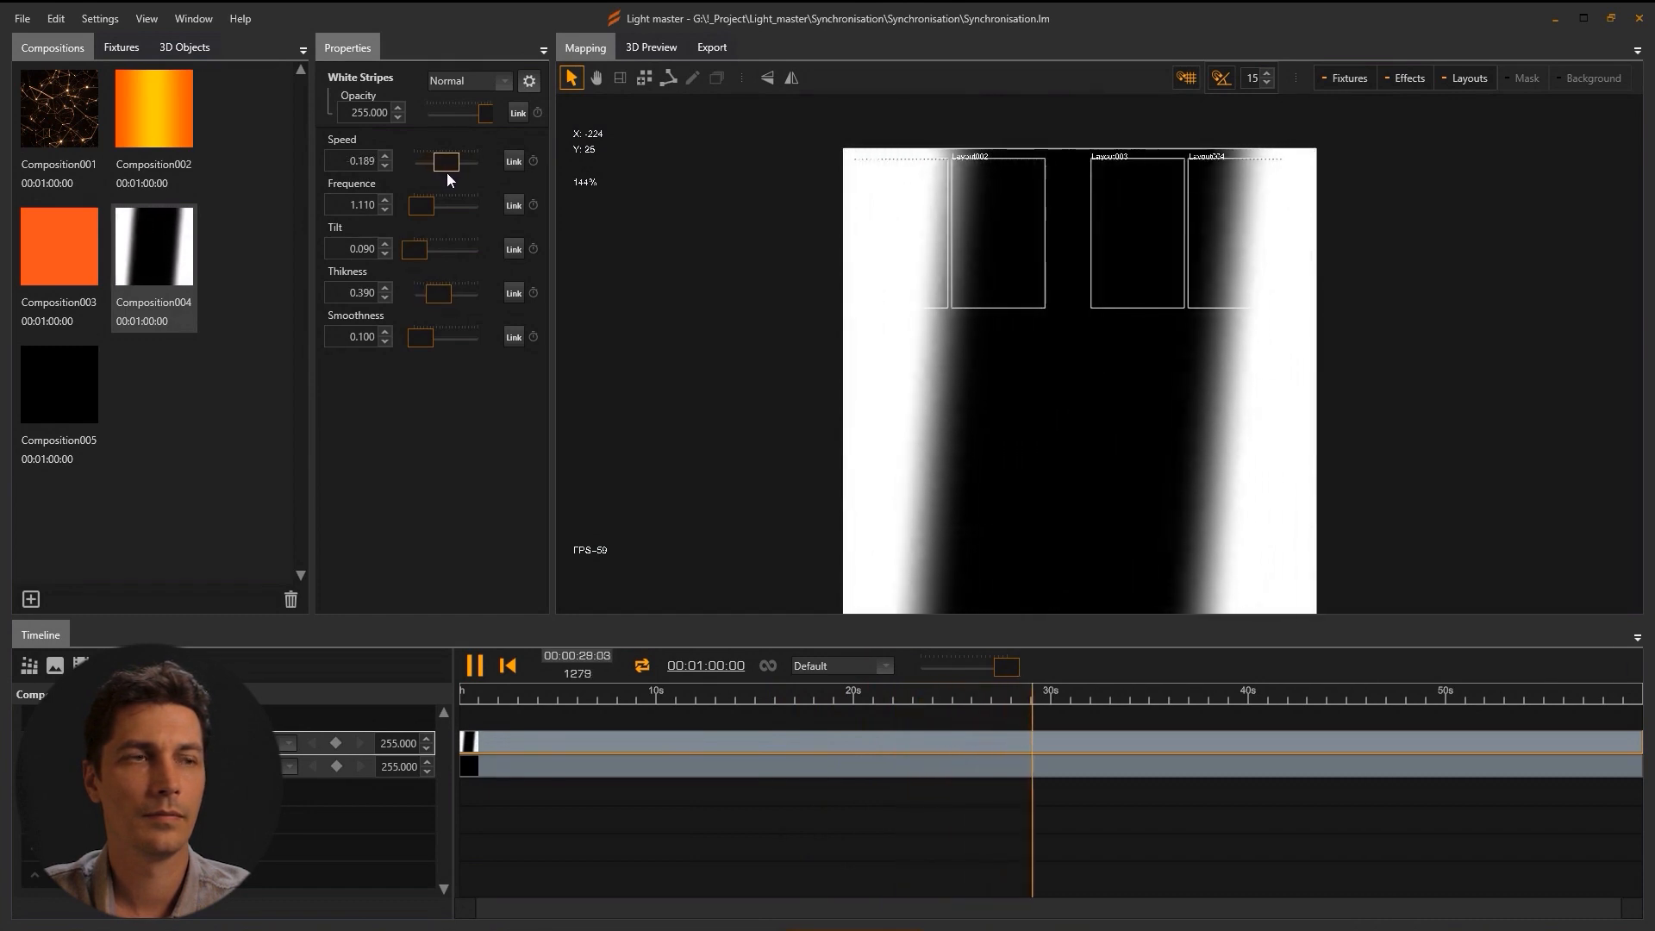
{"action": "left_click_drag", "start_coordinate": [438, 294], "coordinate": [436, 297]}
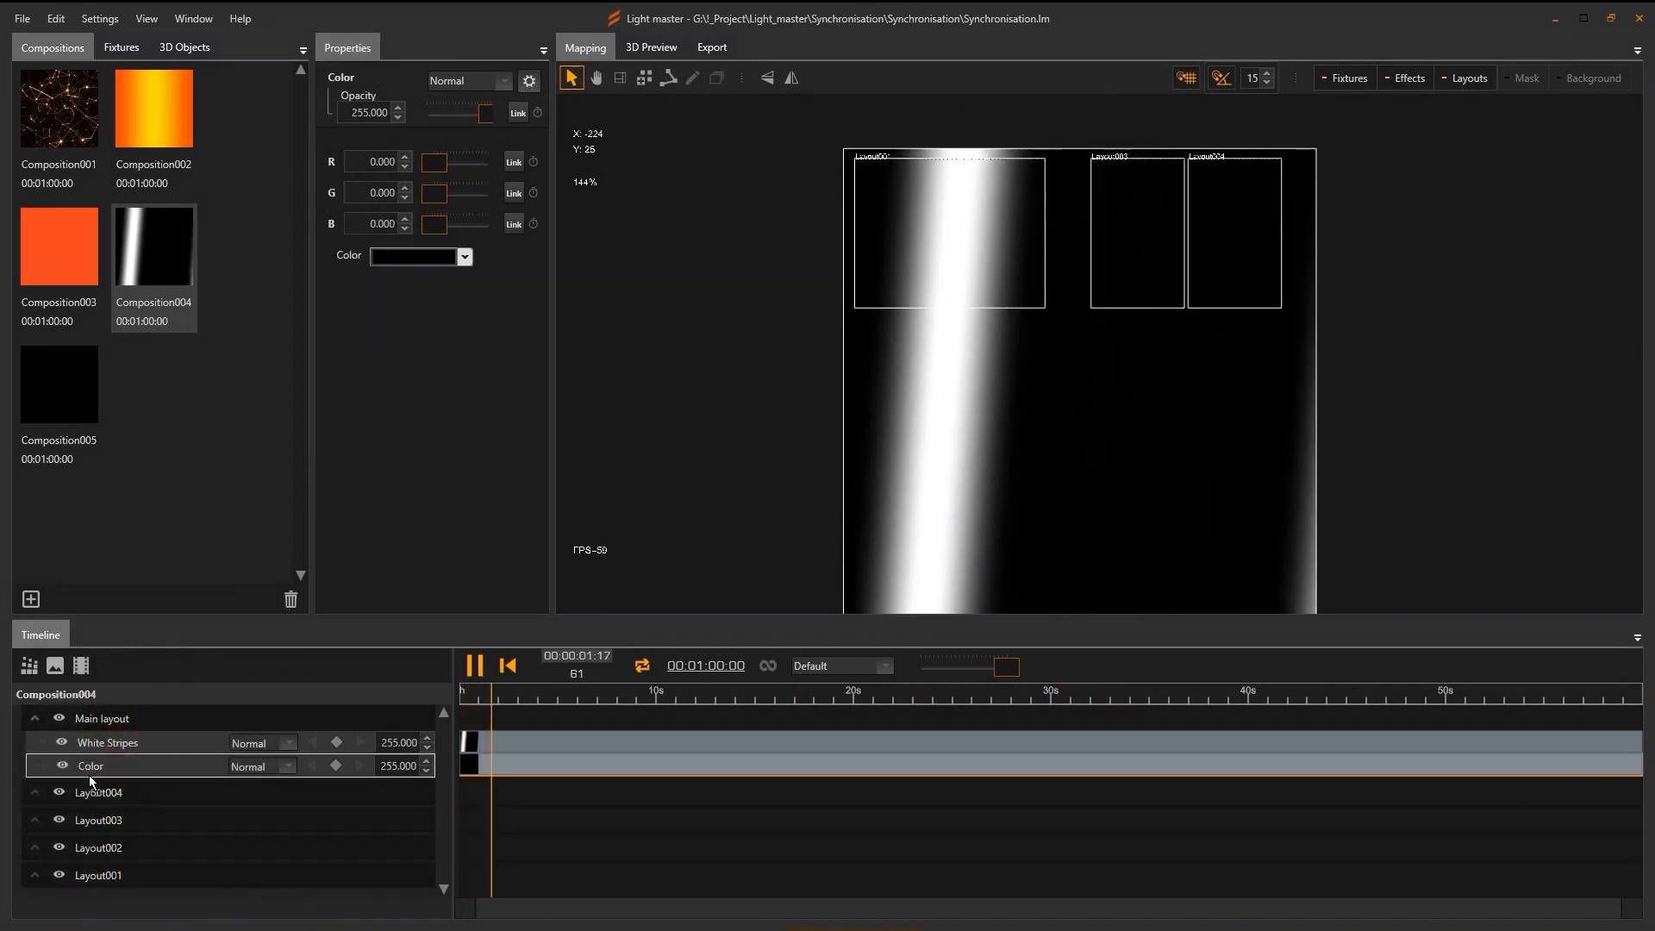
Move the Color layer under Layout004 and colour it bright blue.
{"action": "left_click_drag", "start_coordinate": [96, 800], "coordinate": [95, 795]}
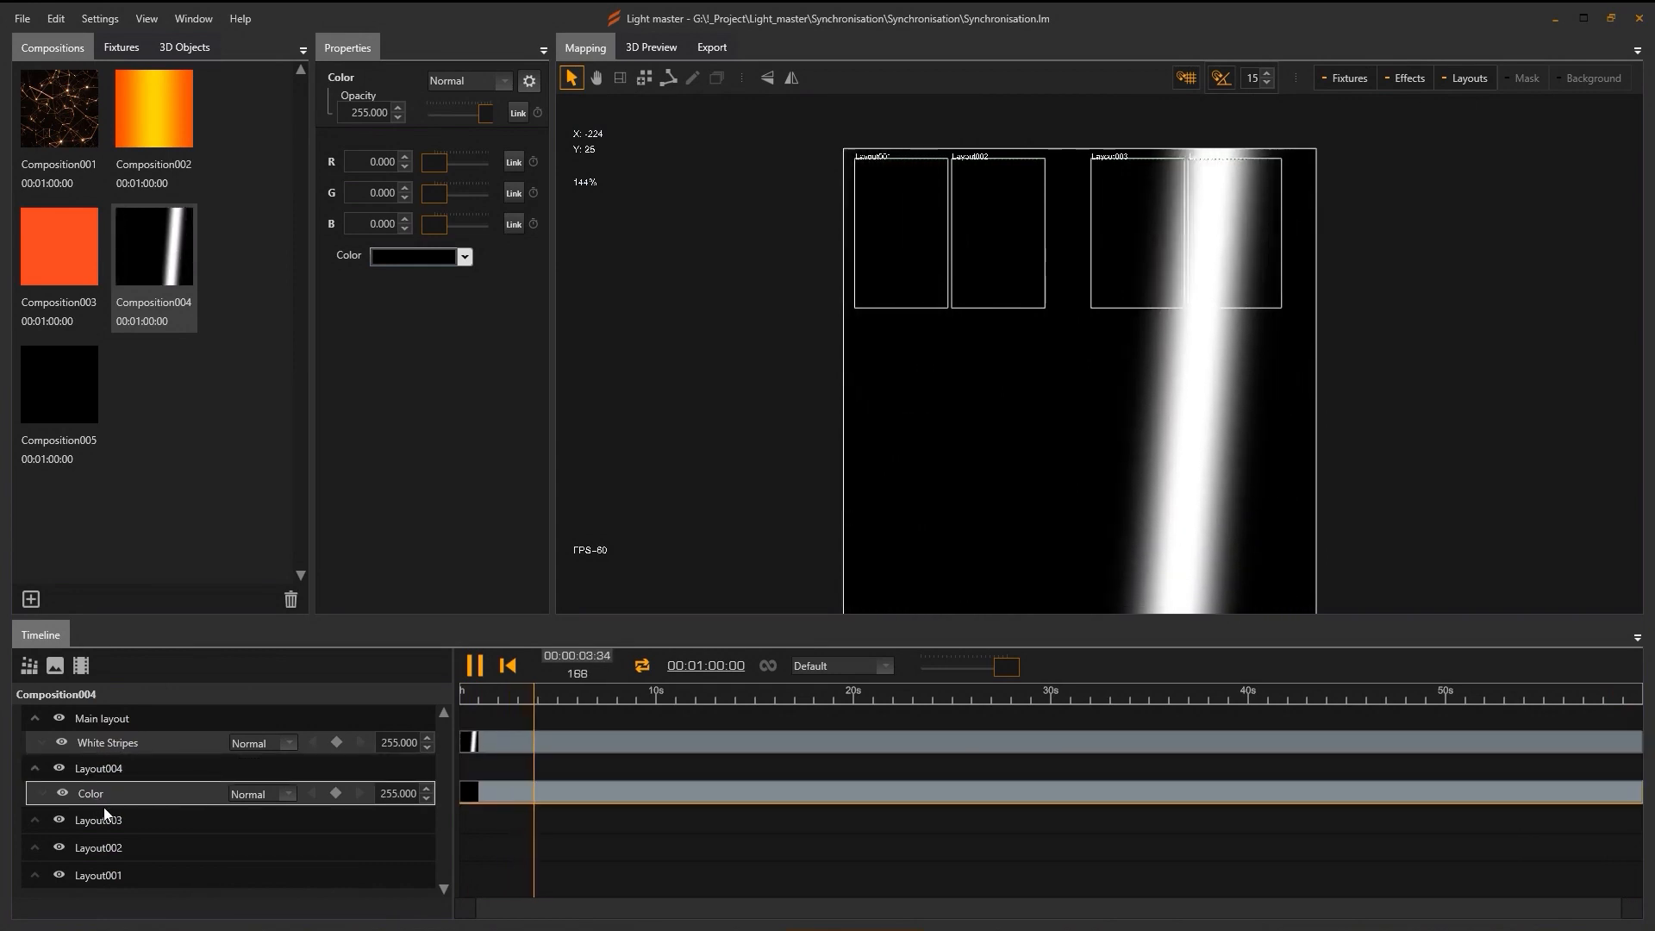
{"action": "left_click", "coordinate": [421, 257]}
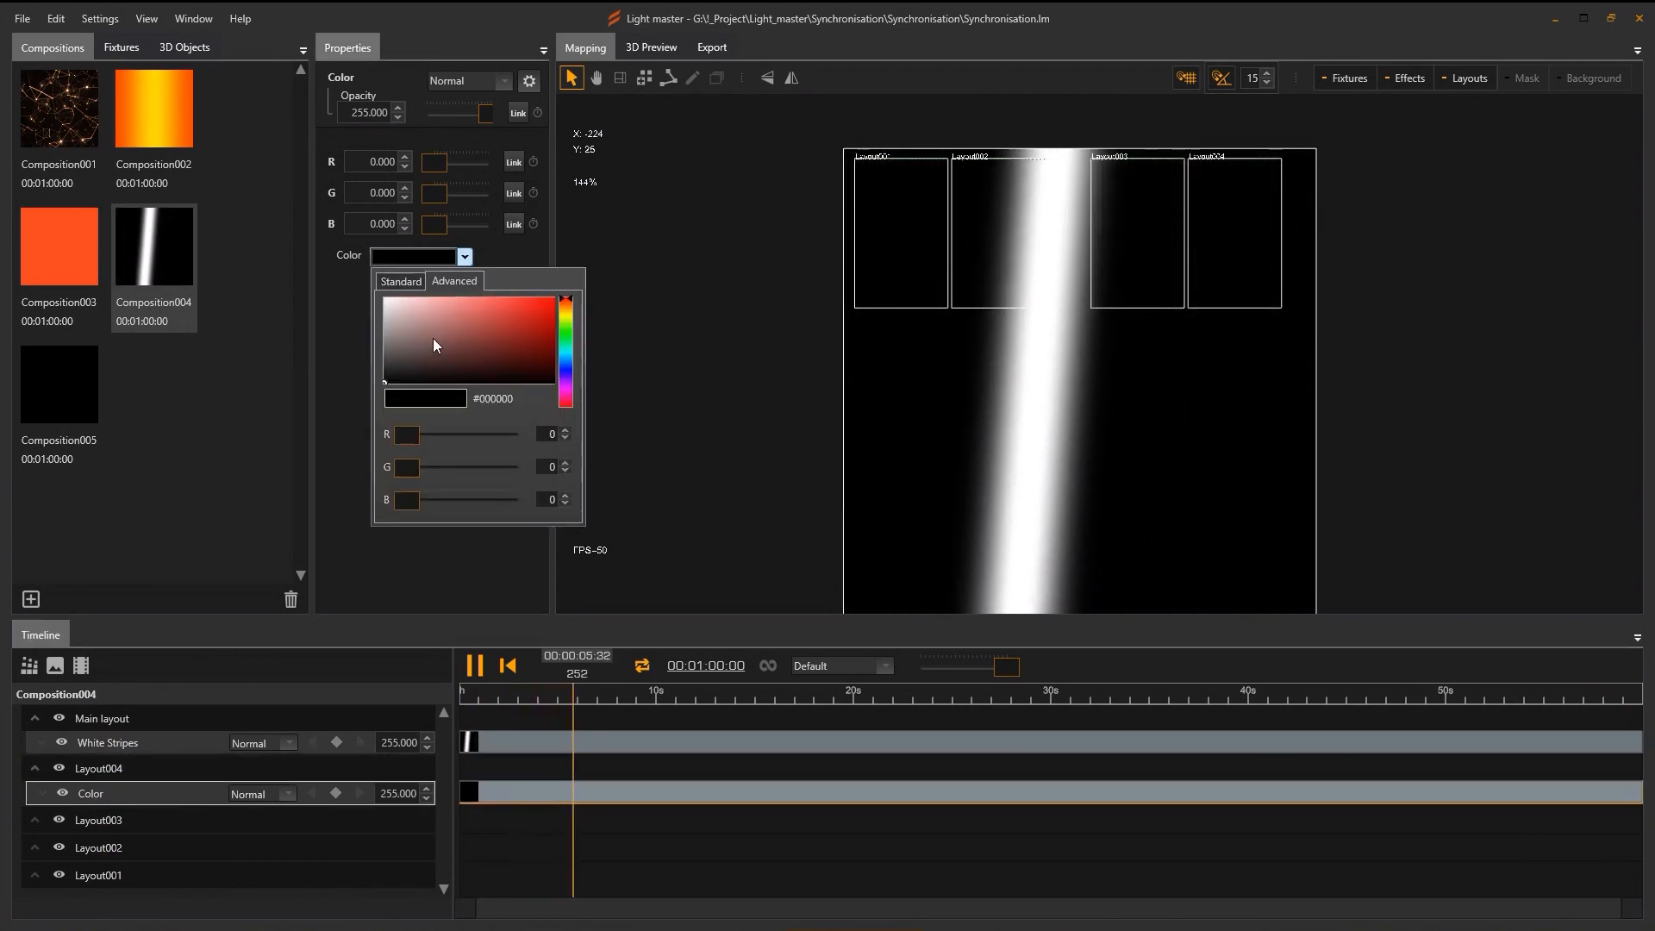
{"action": "left_click", "coordinate": [552, 295]}
{"action": "left_click", "coordinate": [553, 328]}
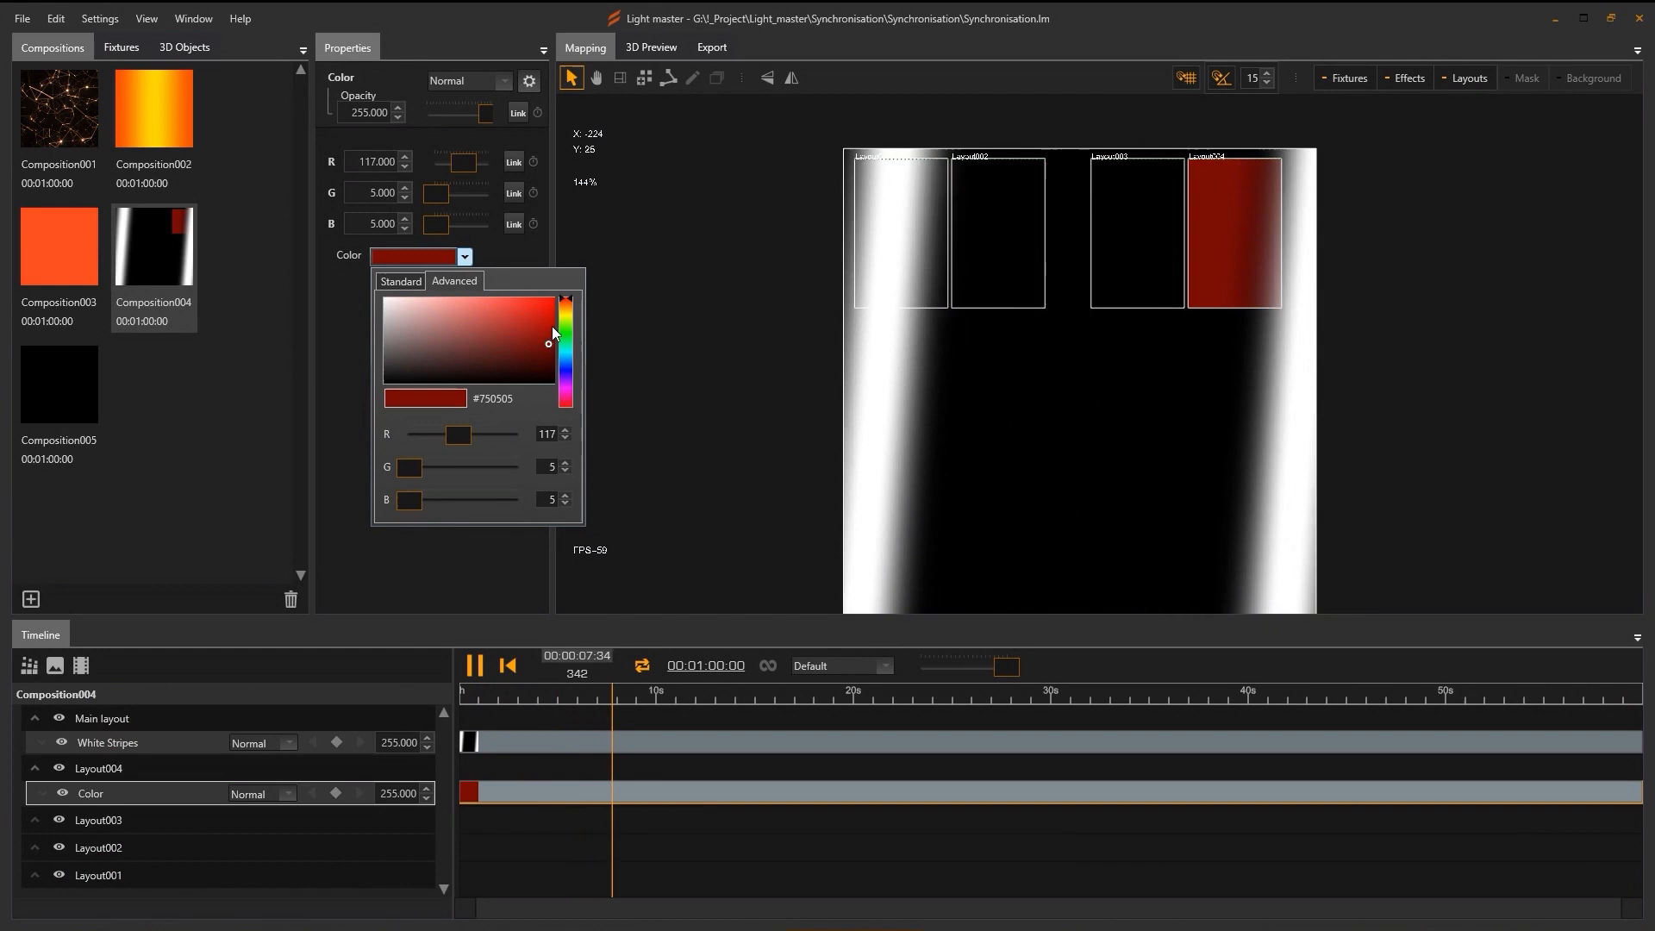
{"action": "left_click", "coordinate": [565, 354]}
{"action": "left_click", "coordinate": [567, 352]}
{"action": "left_click", "coordinate": [566, 355]}
{"action": "left_click", "coordinate": [555, 317]}
{"action": "left_click", "coordinate": [498, 266]}
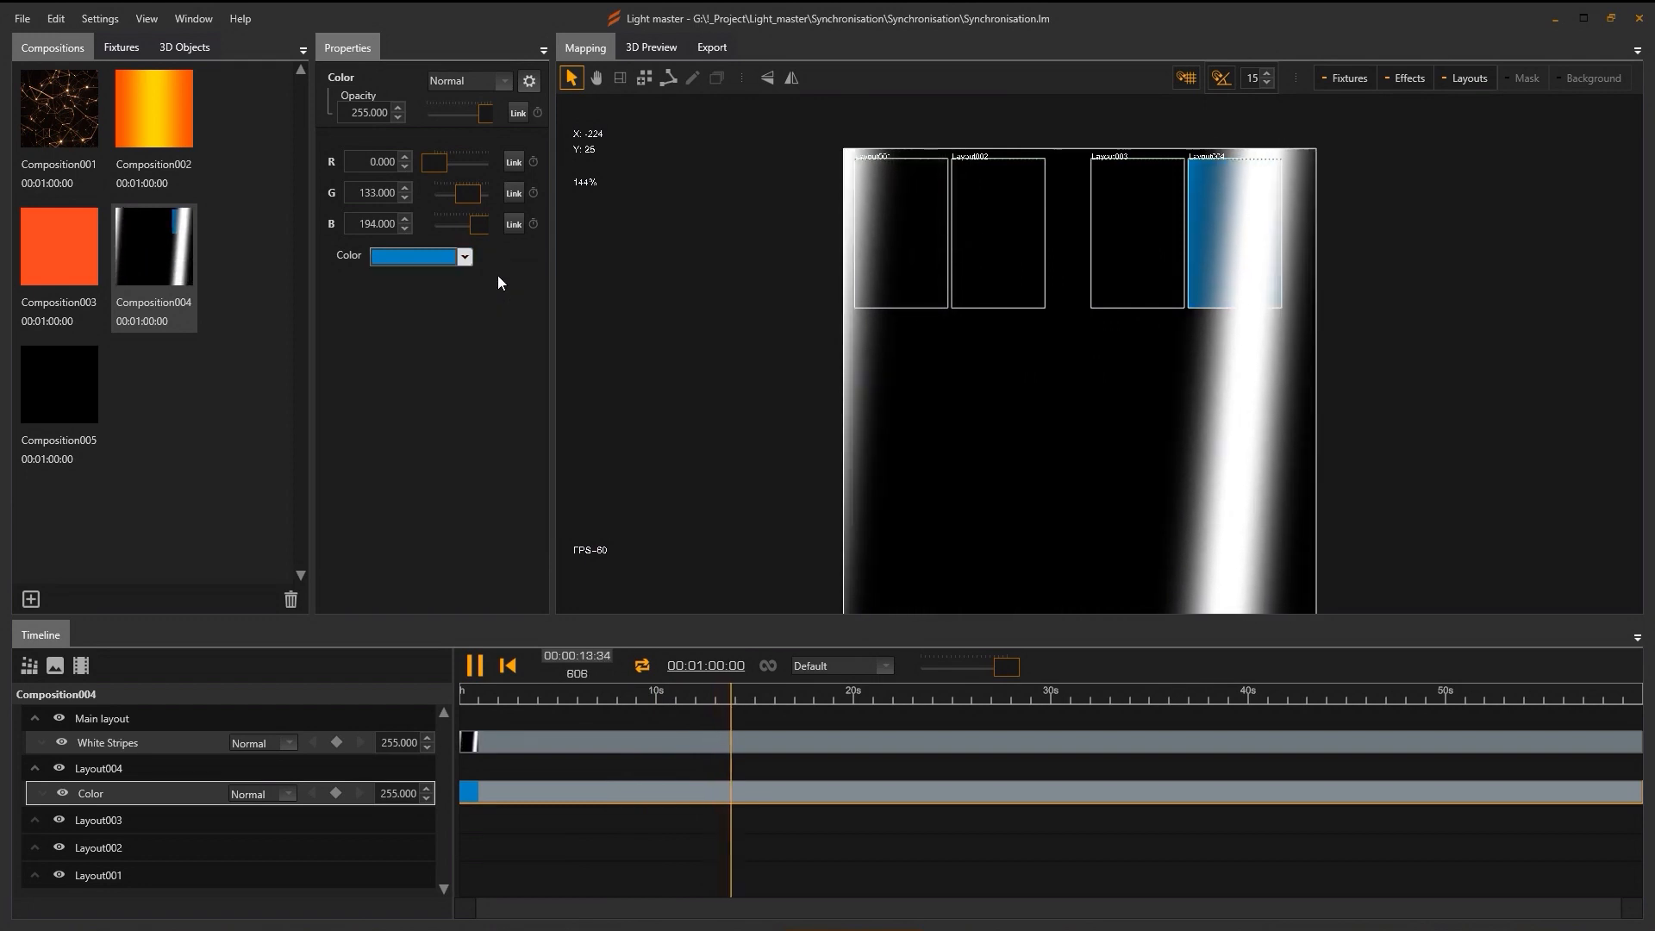
Clone the blue Color layer under Layout003 and again under Layout002.
{"action": "right_click", "coordinate": [116, 793]}
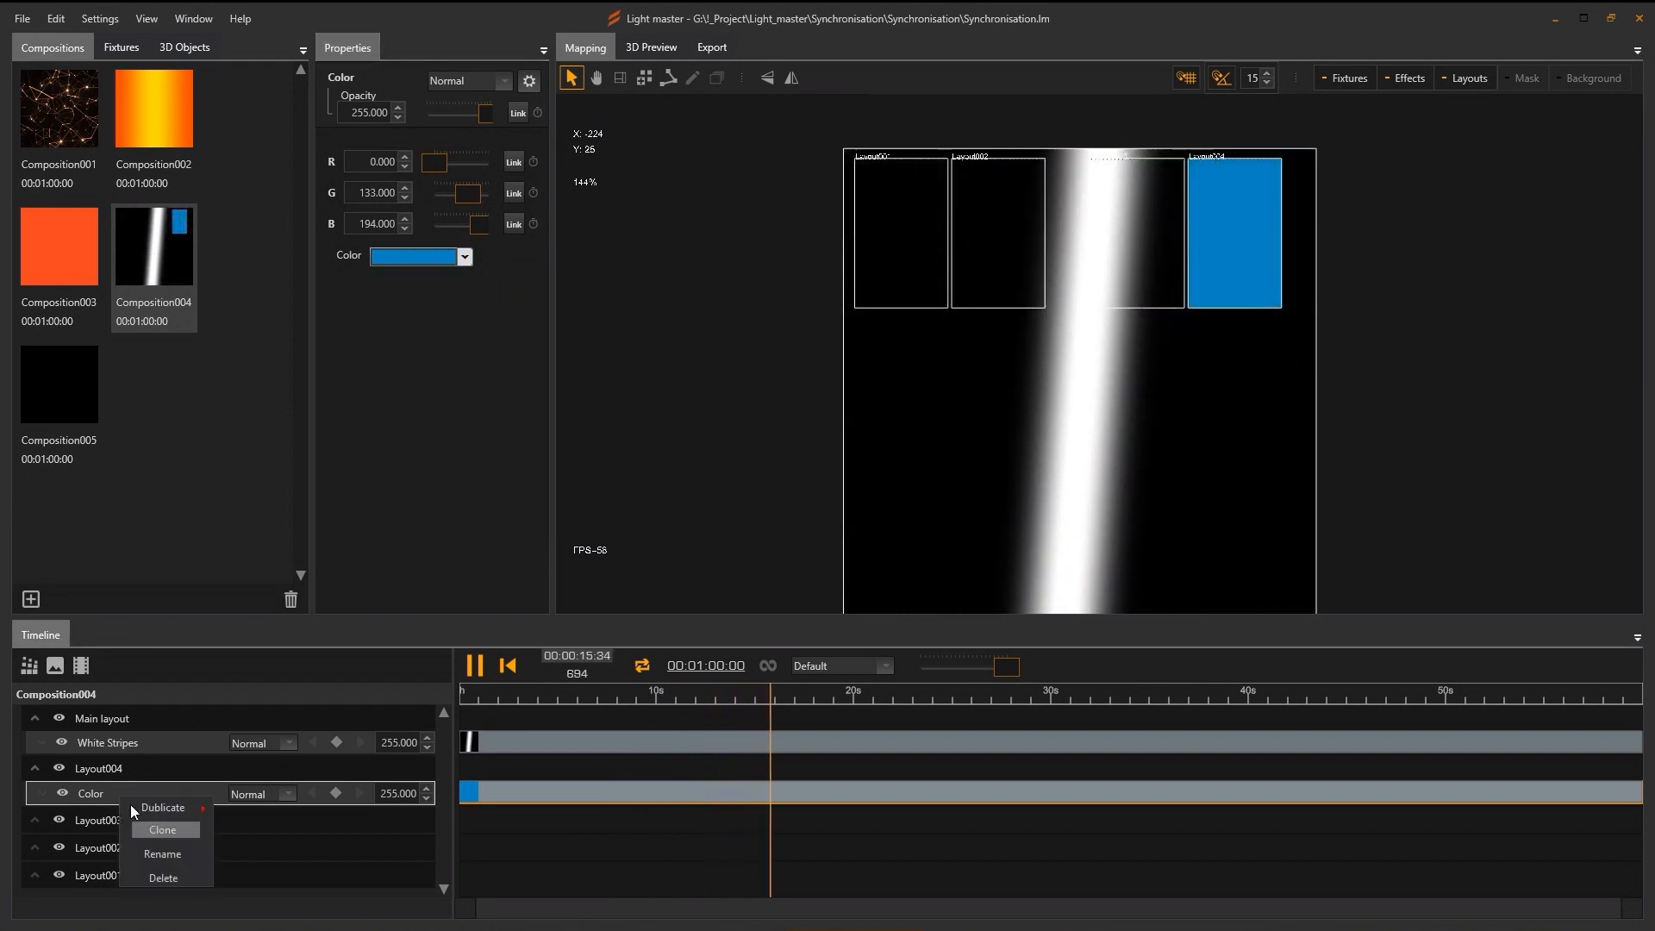
{"action": "left_click", "coordinate": [131, 804]}
{"action": "left_click_drag", "start_coordinate": [137, 815], "coordinate": [102, 841]}
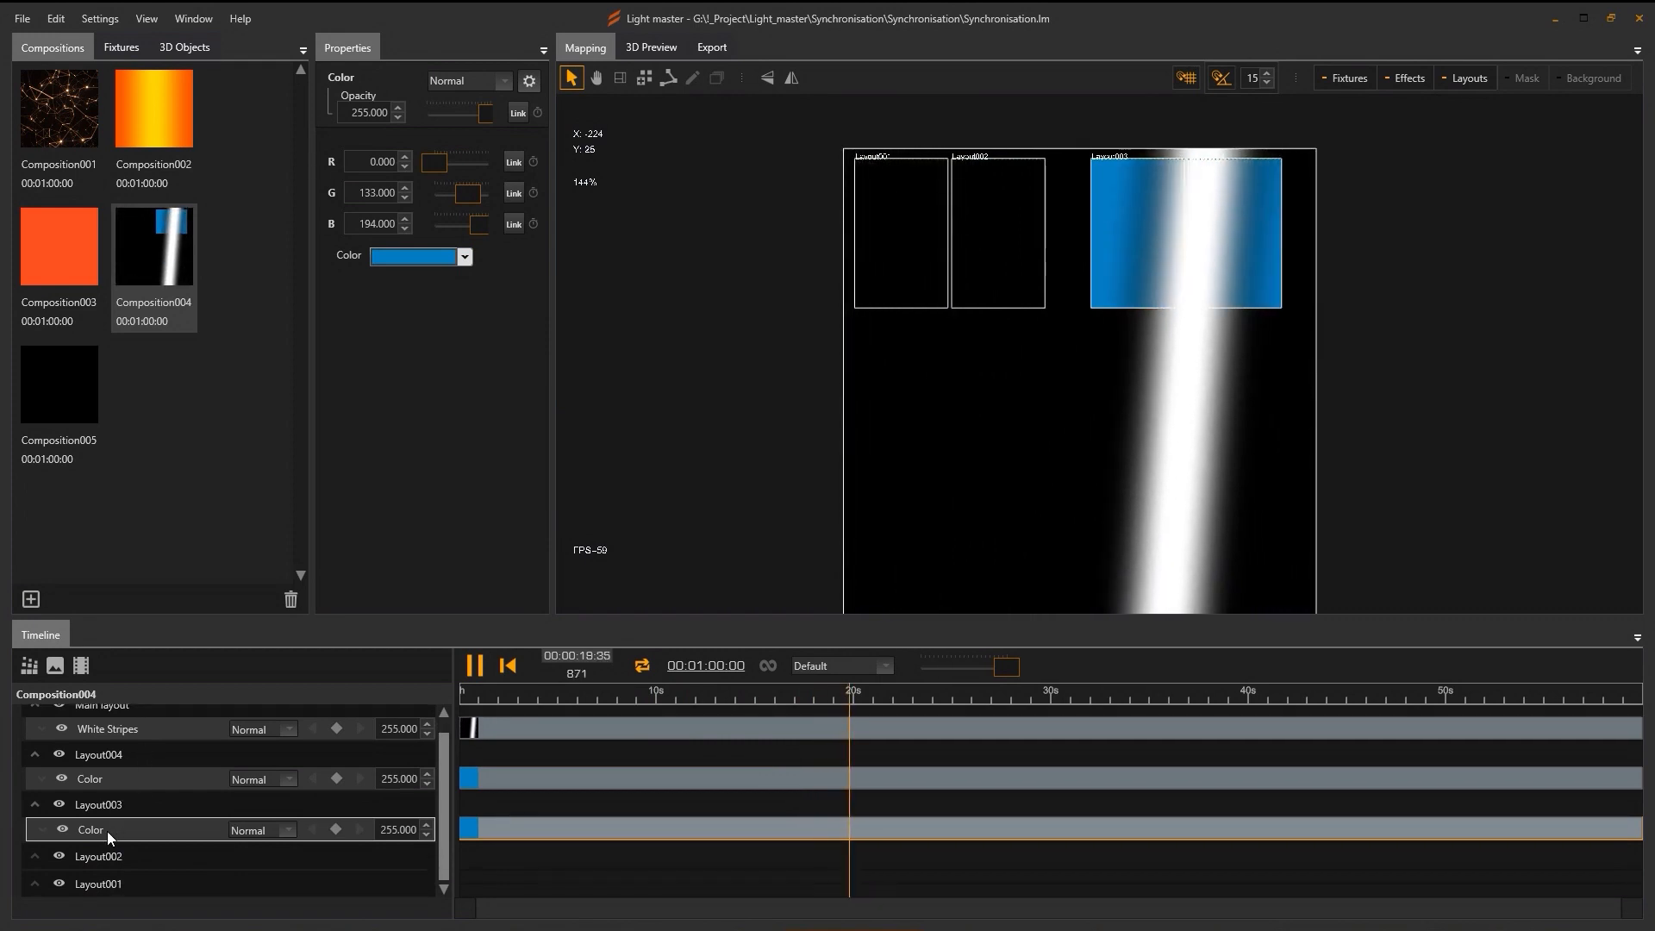
{"action": "right_click", "coordinate": [107, 831]}
{"action": "left_click", "coordinate": [148, 851]}
{"action": "left_click_drag", "start_coordinate": [101, 829], "coordinate": [102, 855]}
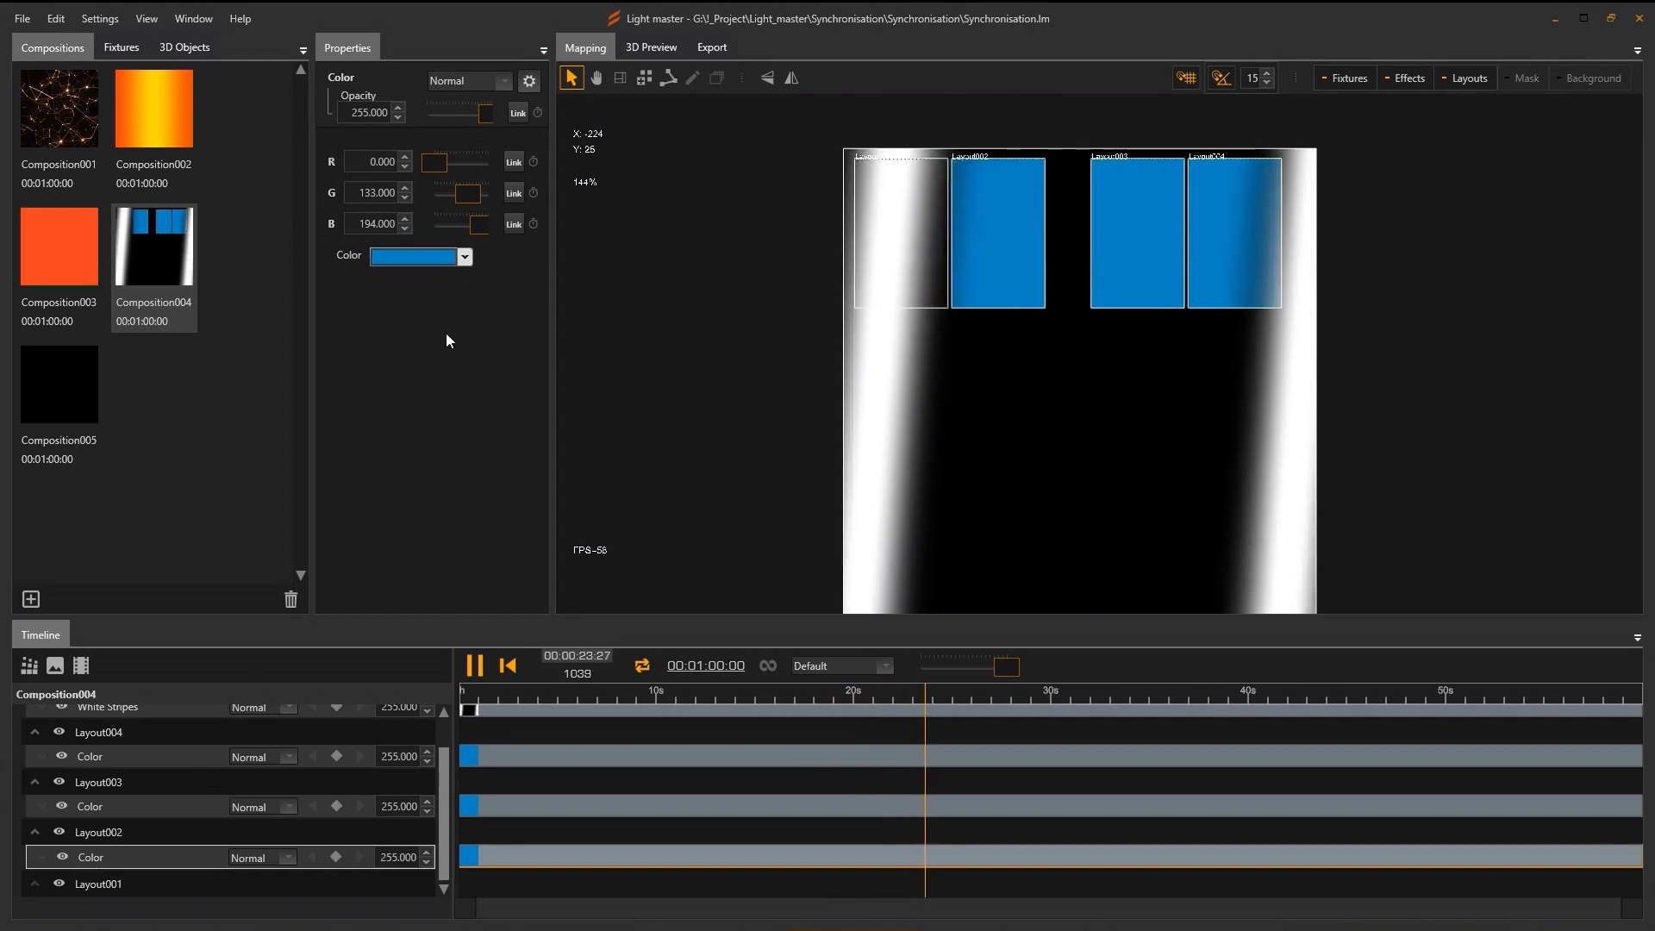
Recolour Layout002's Color layer red, clone it under Layout001, and view the buildings in 3D.
{"action": "left_click", "coordinate": [417, 254]}
{"action": "left_click", "coordinate": [566, 311]}
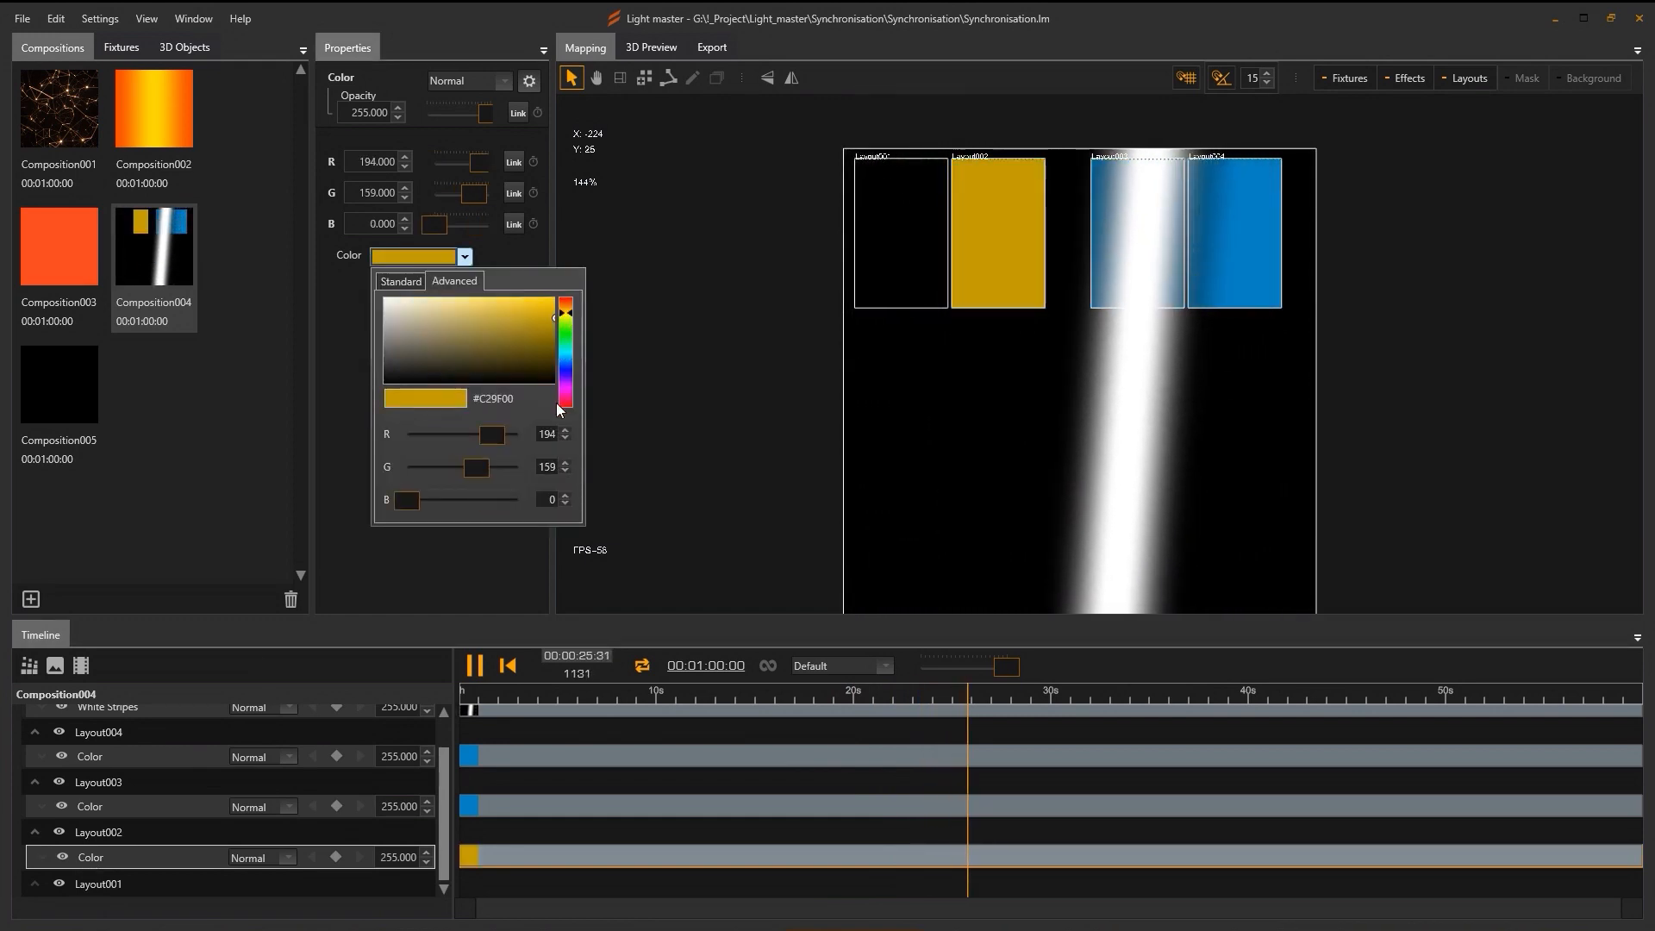
{"action": "left_click", "coordinate": [569, 401]}
{"action": "left_click_drag", "start_coordinate": [569, 401], "coordinate": [572, 402]}
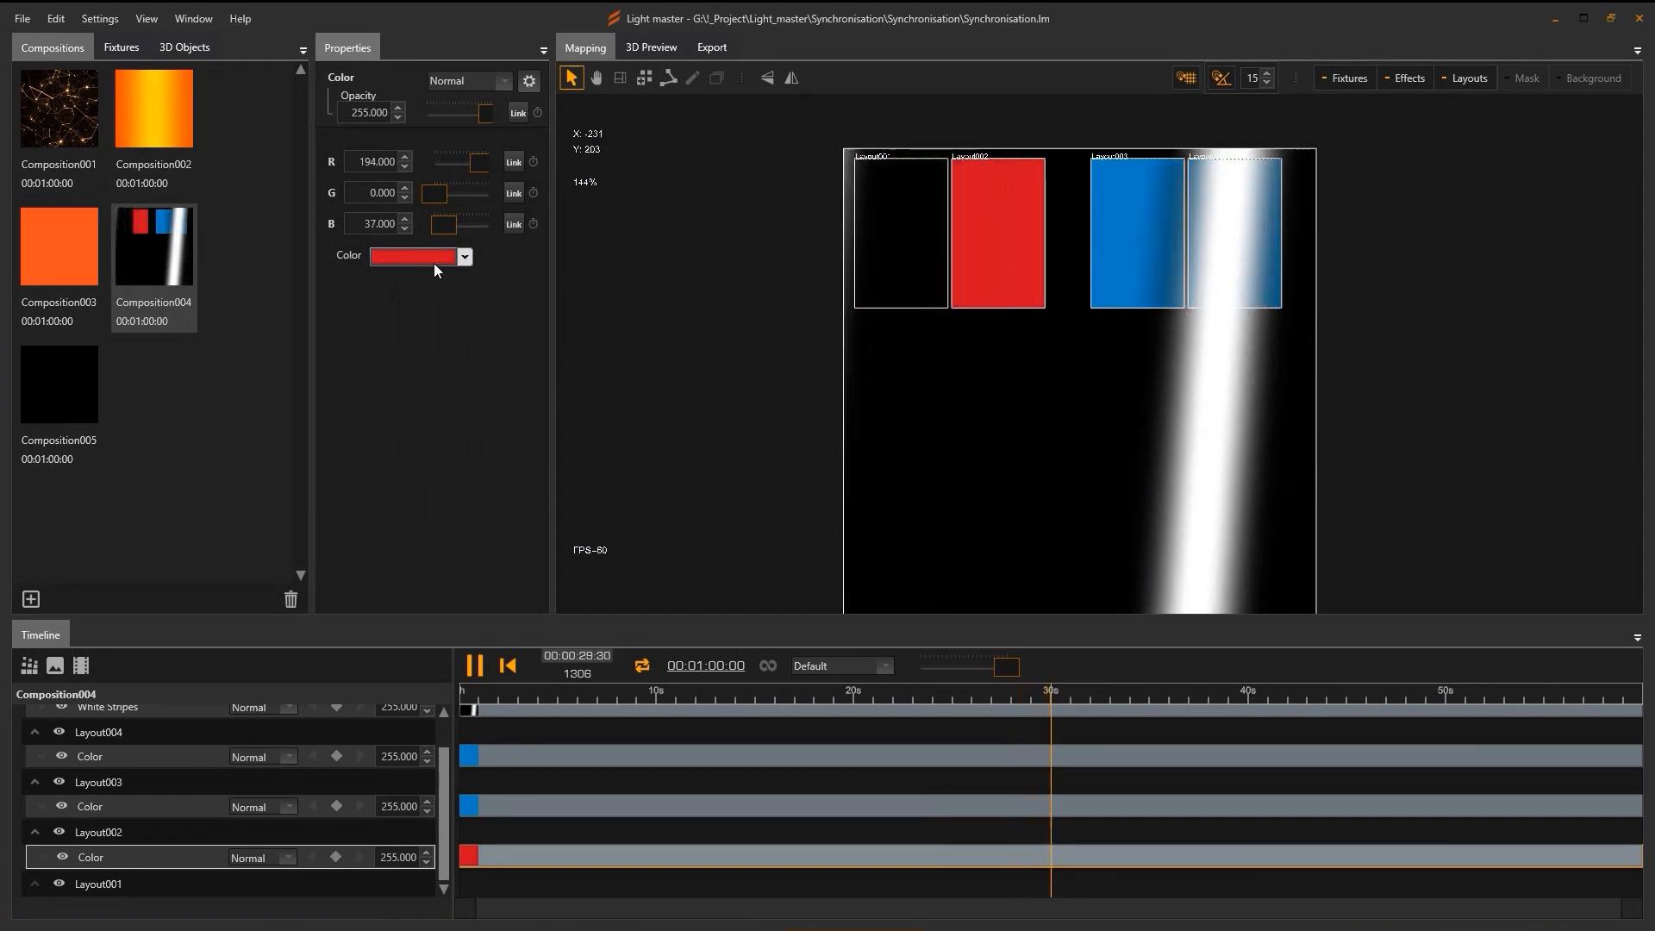
{"action": "right_click", "coordinate": [95, 856]}
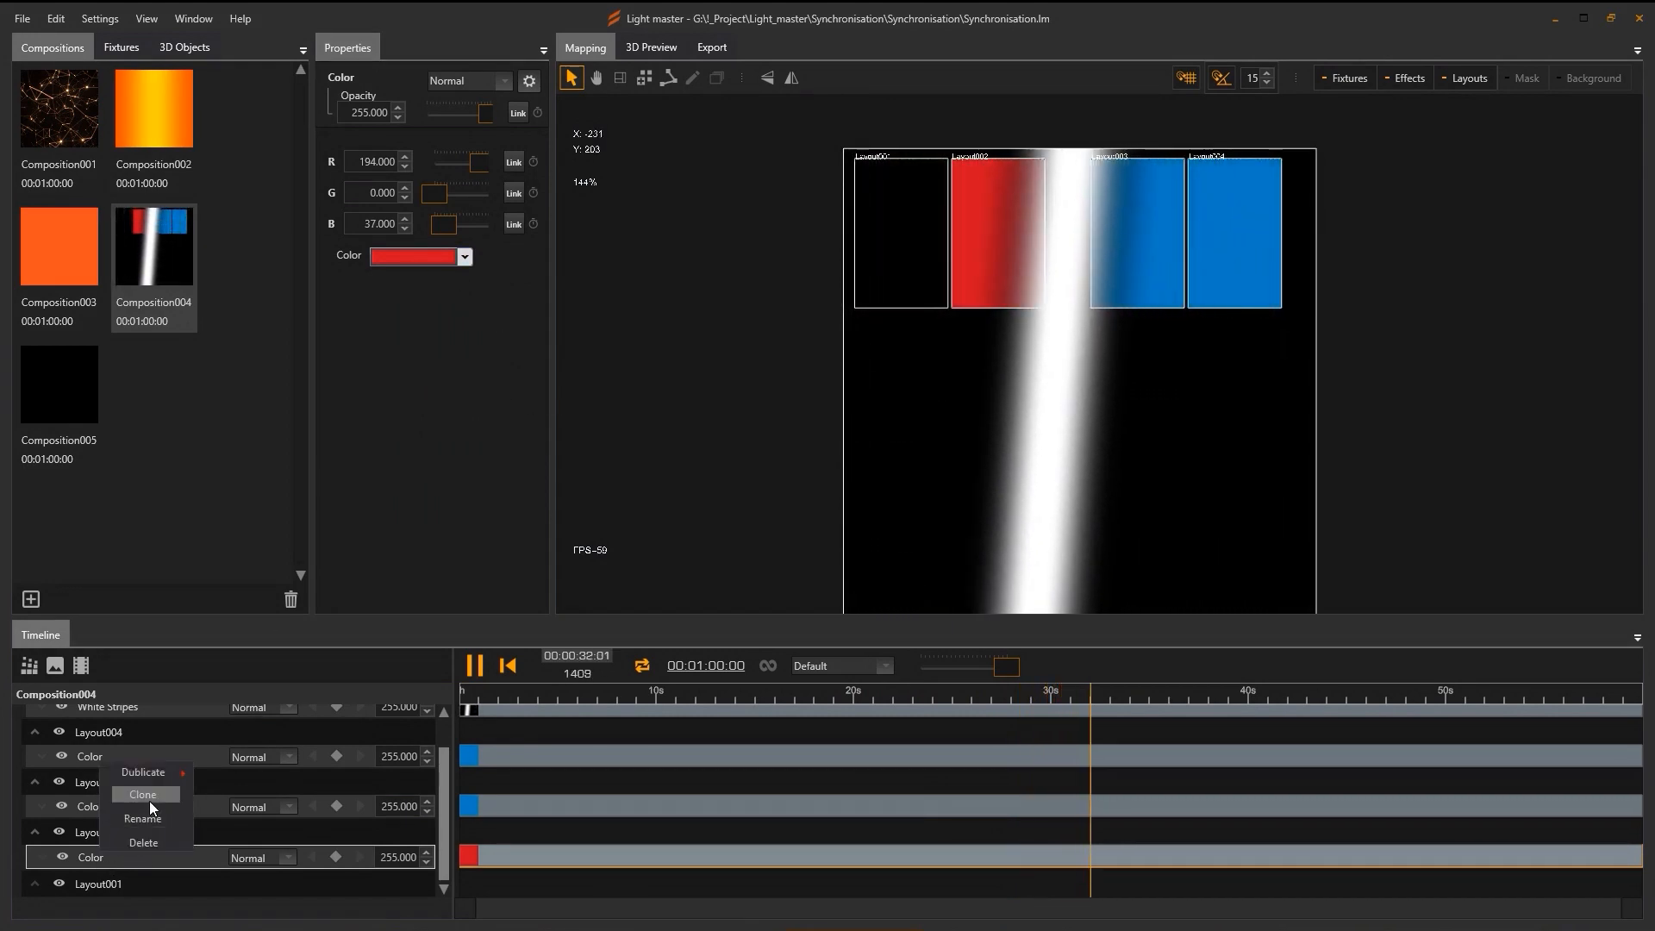
{"action": "left_click", "coordinate": [149, 800]}
{"action": "left_click_drag", "start_coordinate": [86, 867], "coordinate": [105, 884]}
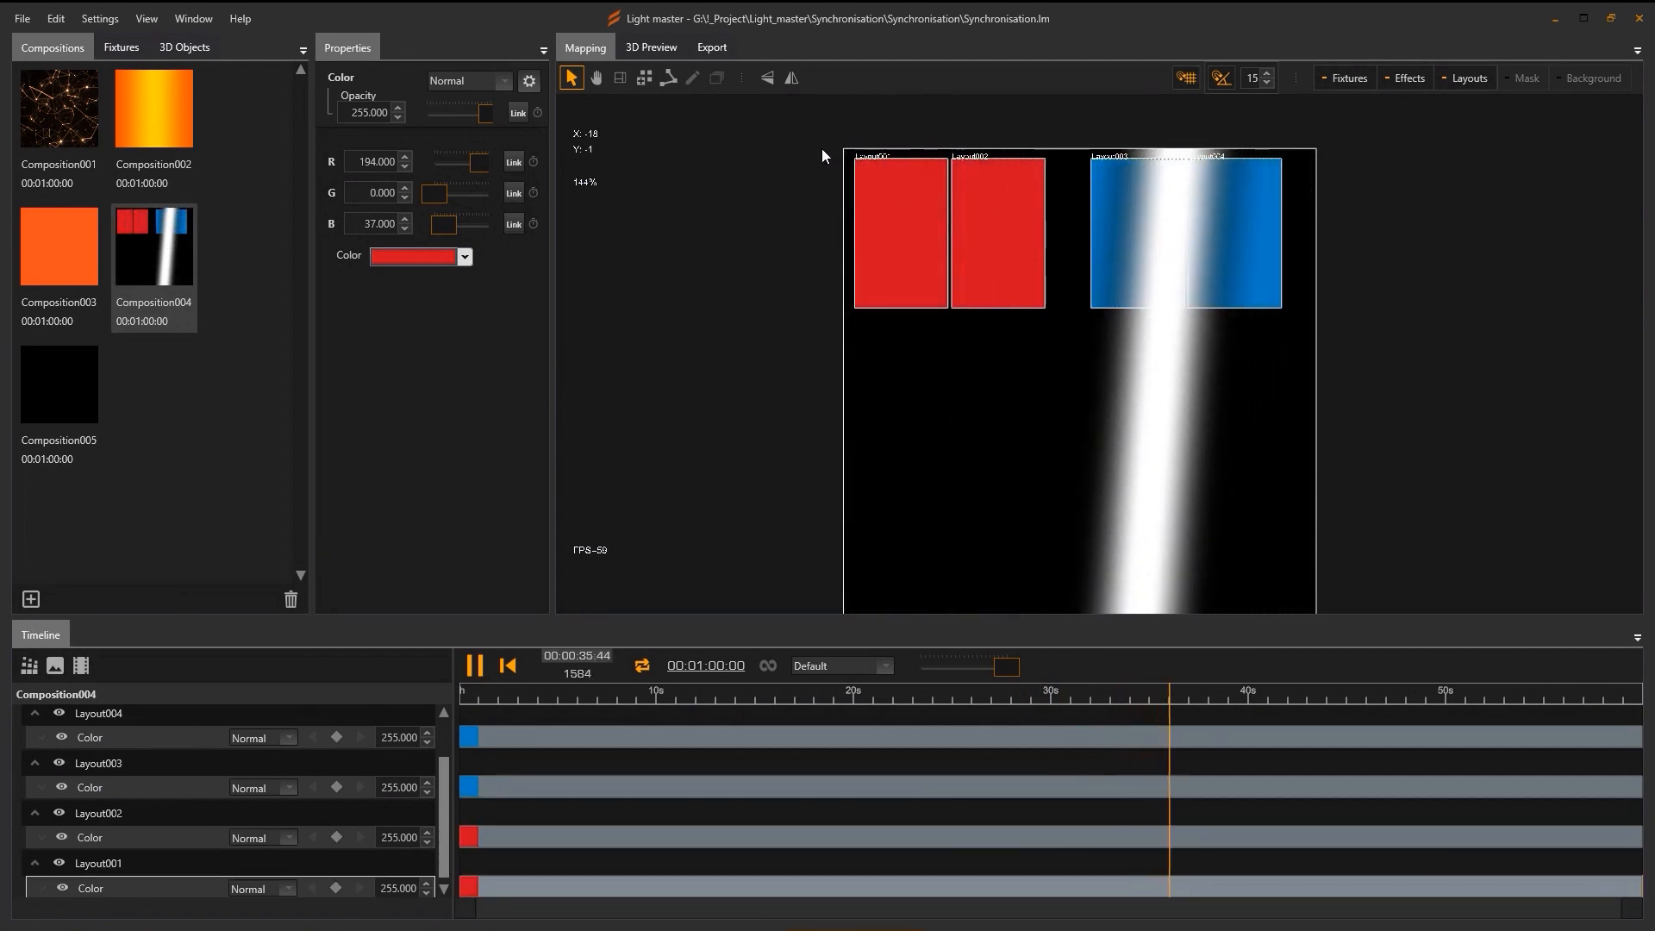
{"action": "left_click", "coordinate": [646, 48]}
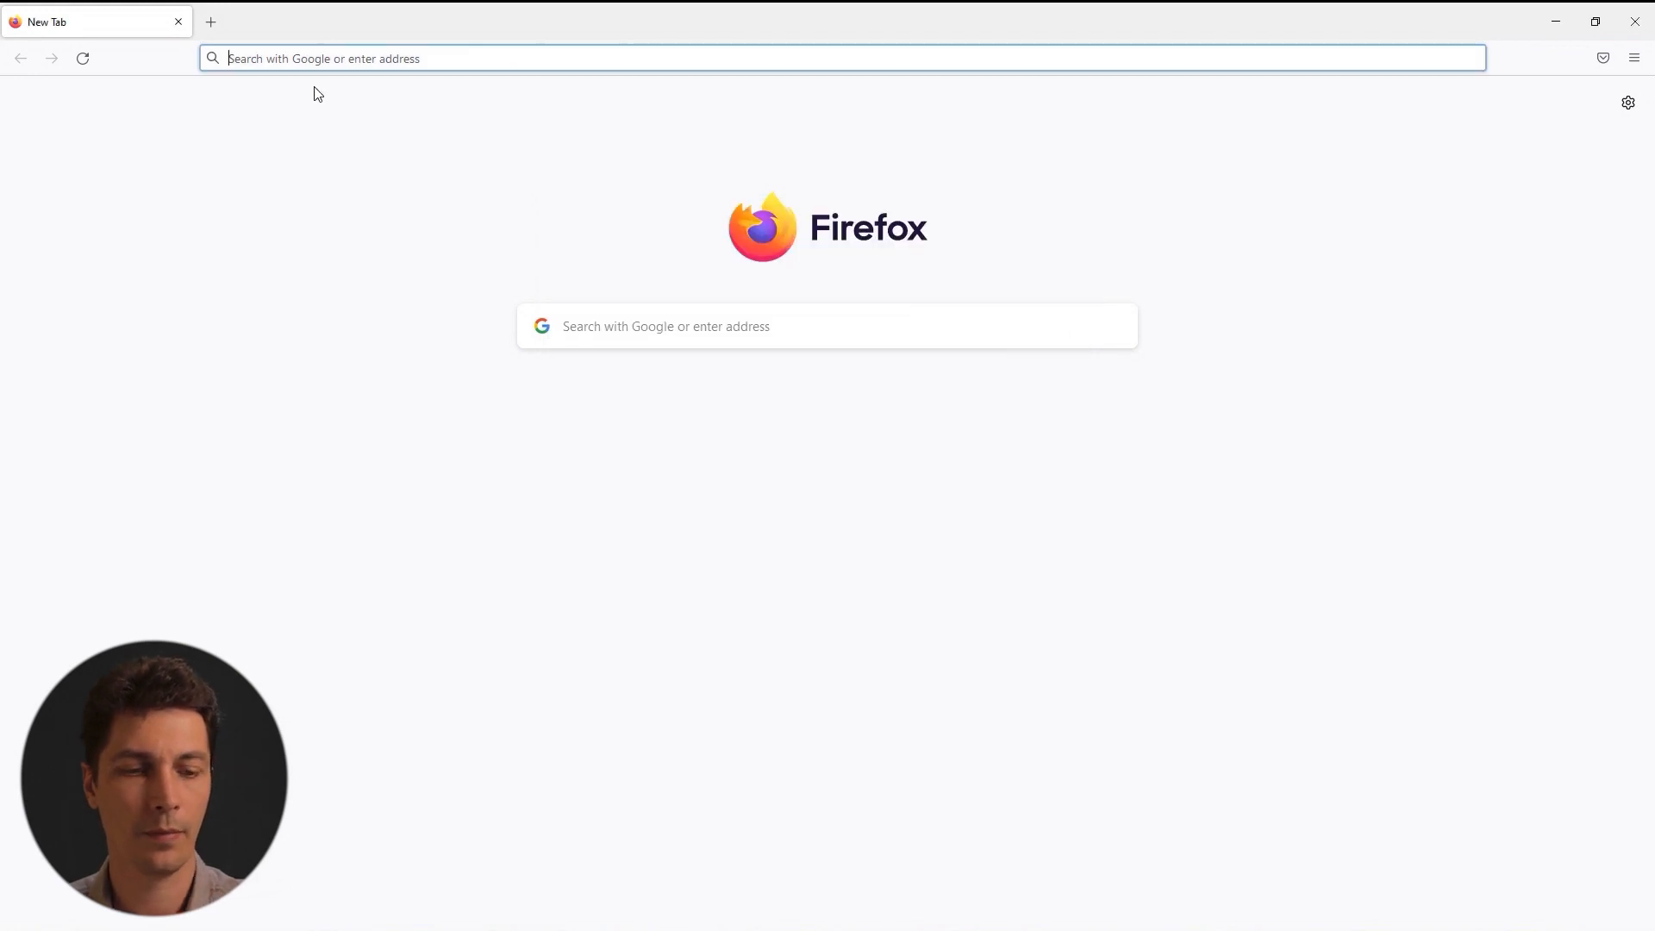
Load the player page at 192.168.0.205 and enter the administrator username.
{"action": "type", "text": "192.16"}
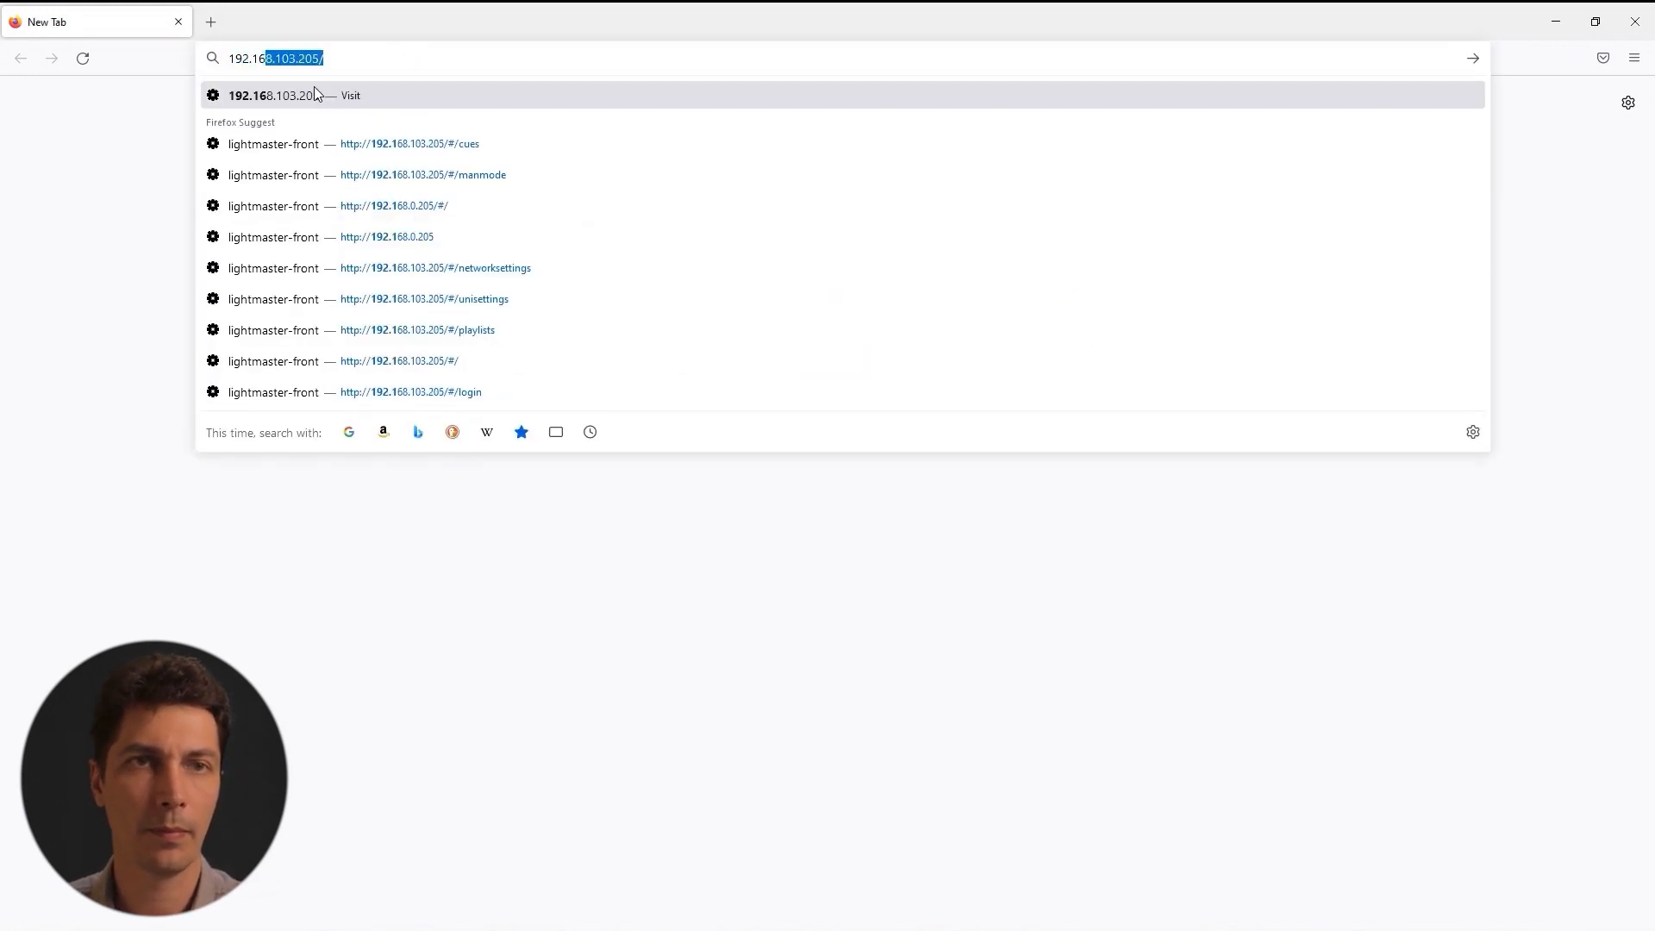
{"action": "type", "text": "8.0"}
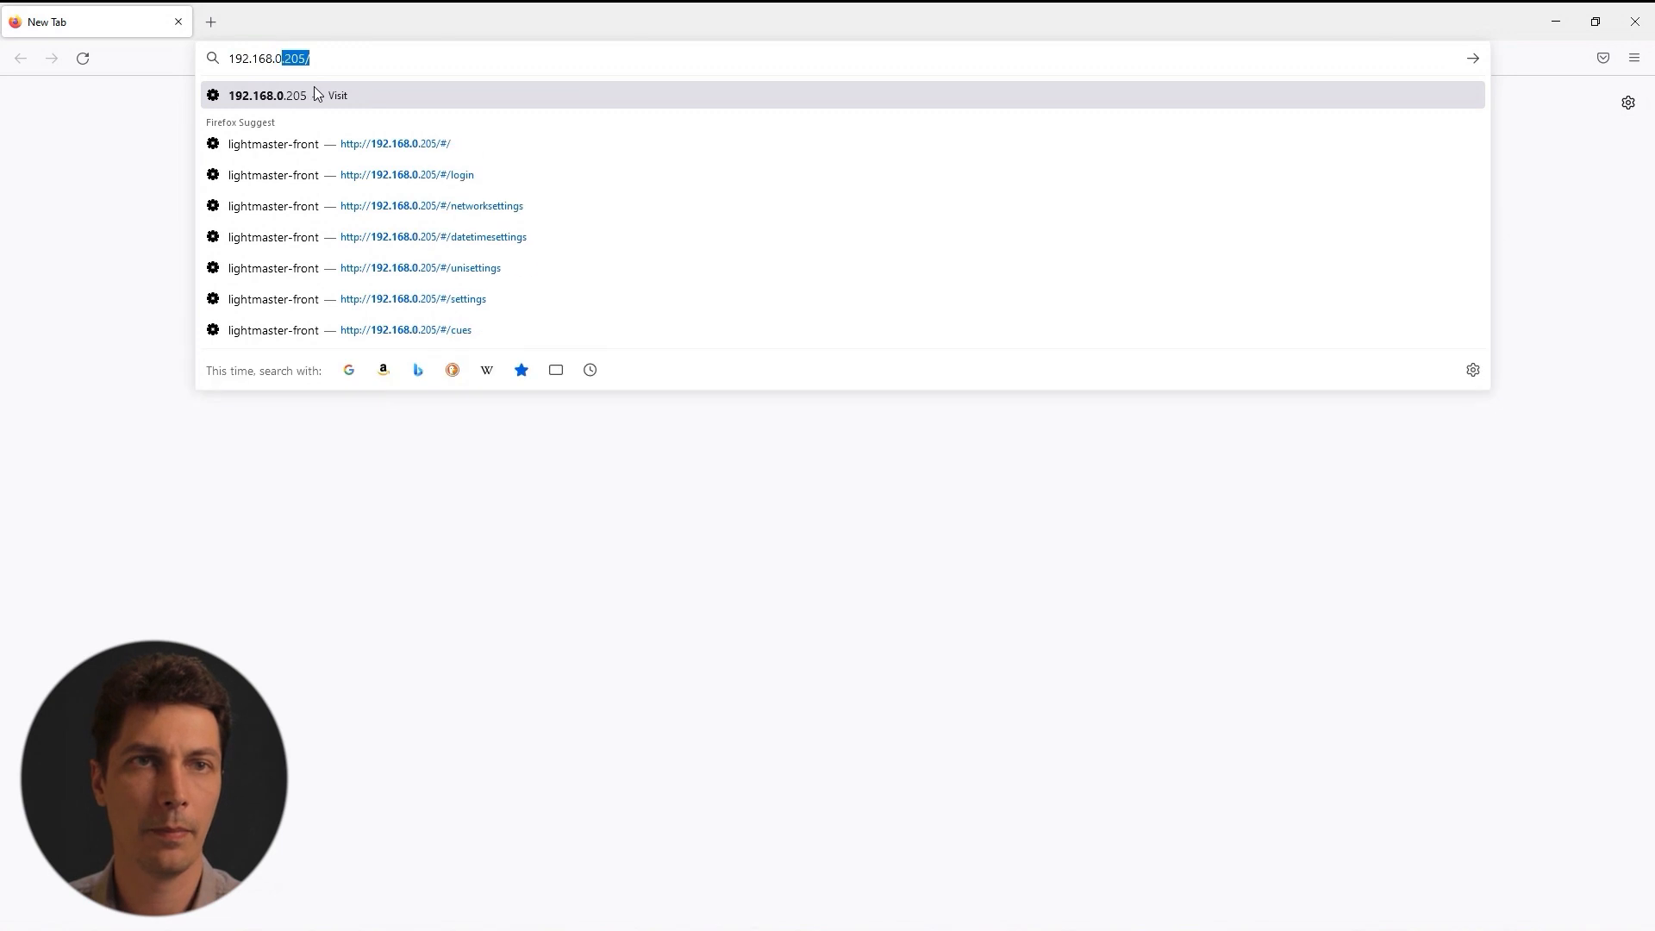
{"action": "type", "text": ".205"}
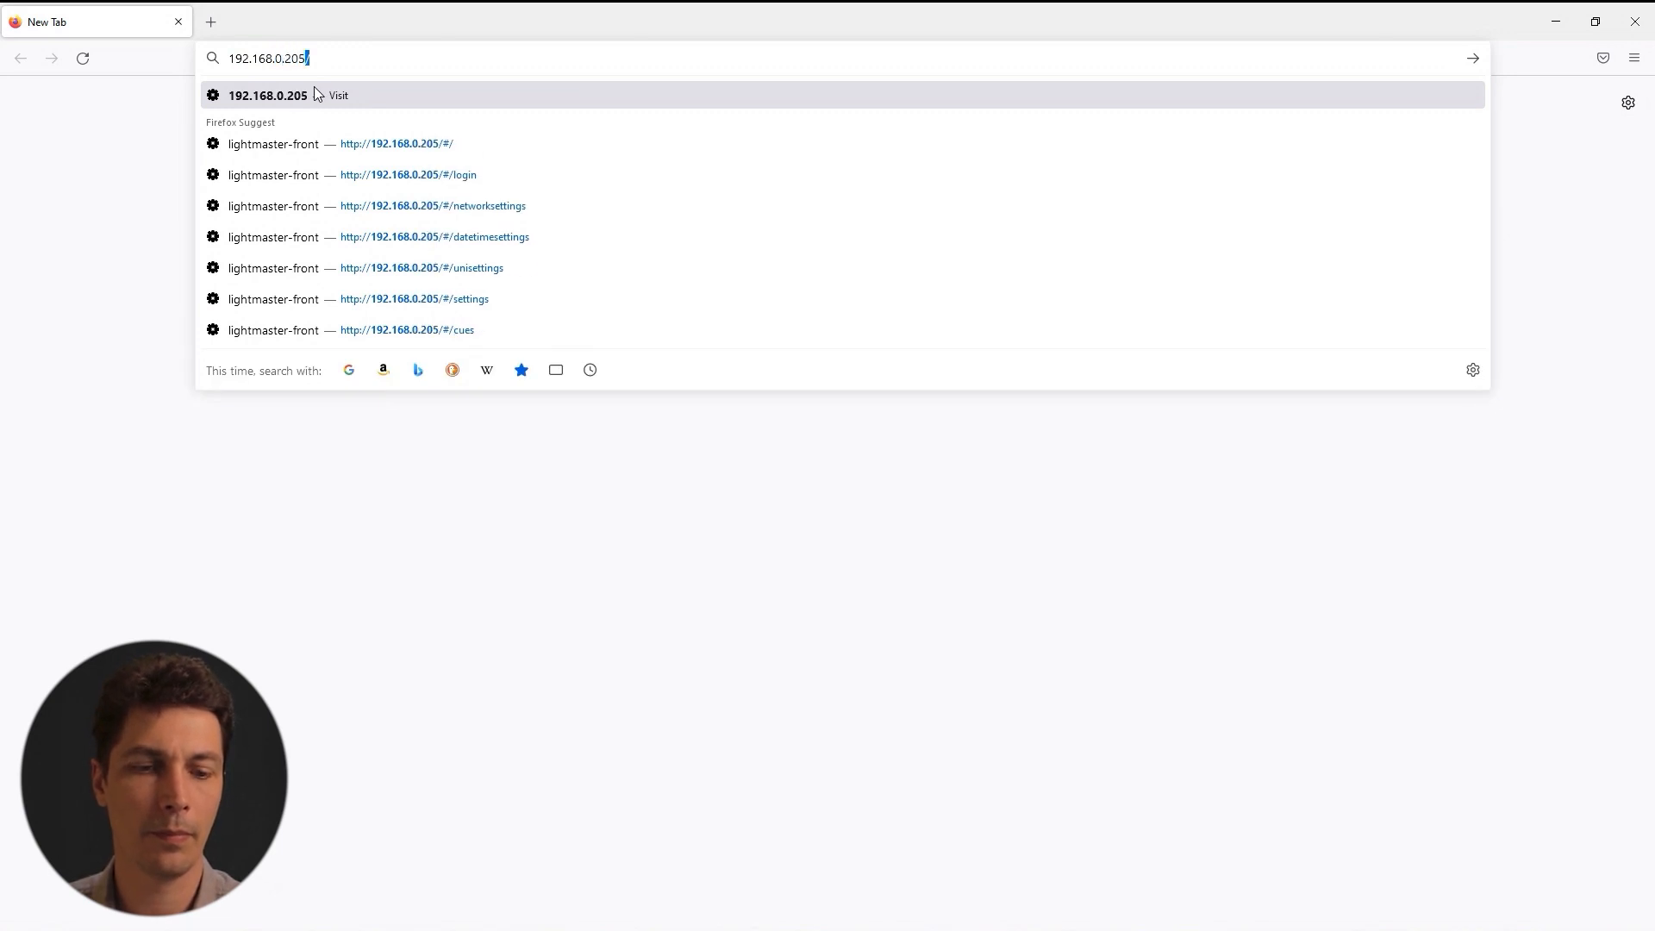
{"action": "key", "text": "Return"}
{"action": "type", "text": "administrator"}
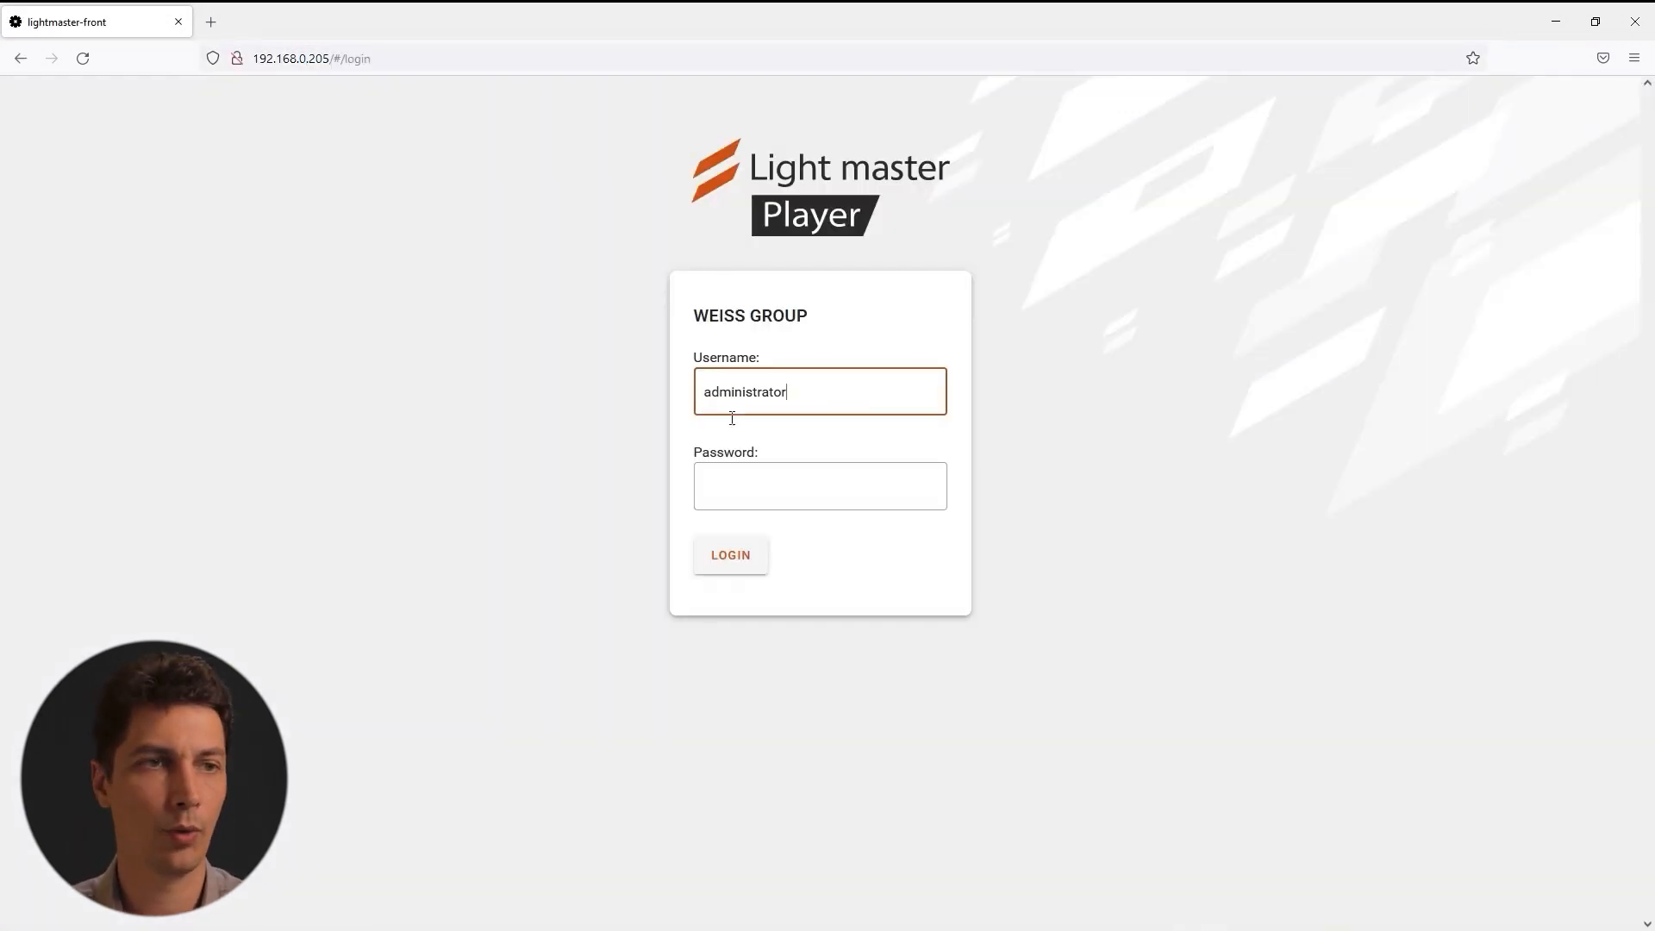
{"action": "left_click", "coordinate": [753, 495]}
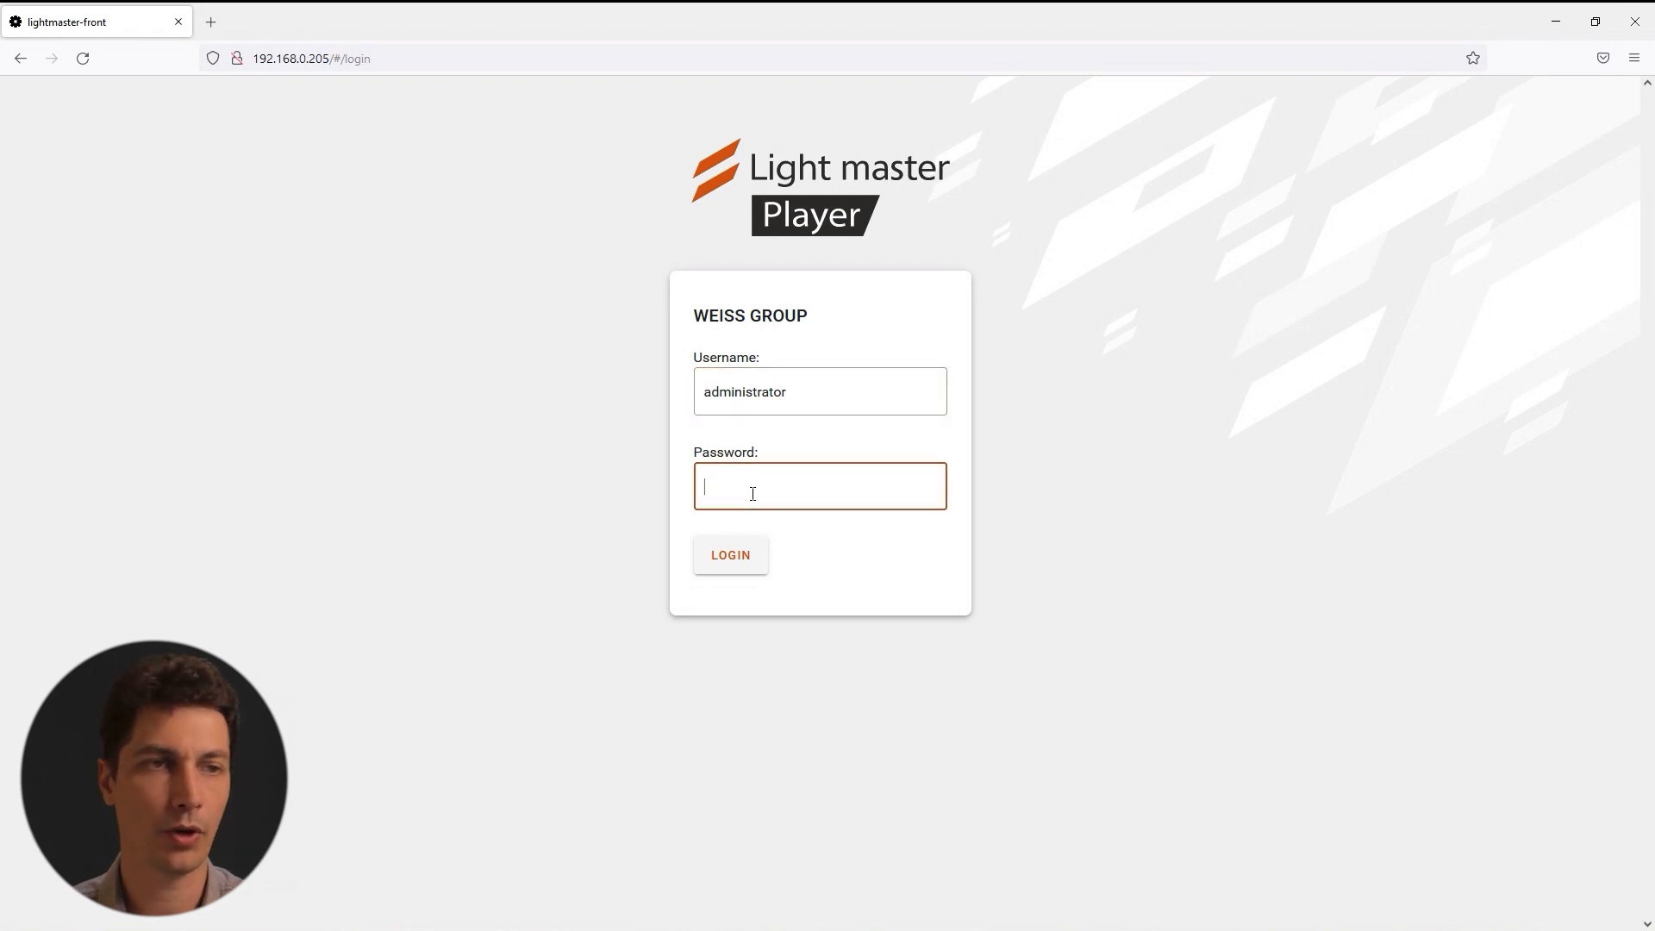
Enter the account password, log in, and go to the player's Network Settings.
{"action": "type", "text": "**************"}
{"action": "left_click", "coordinate": [735, 565]}
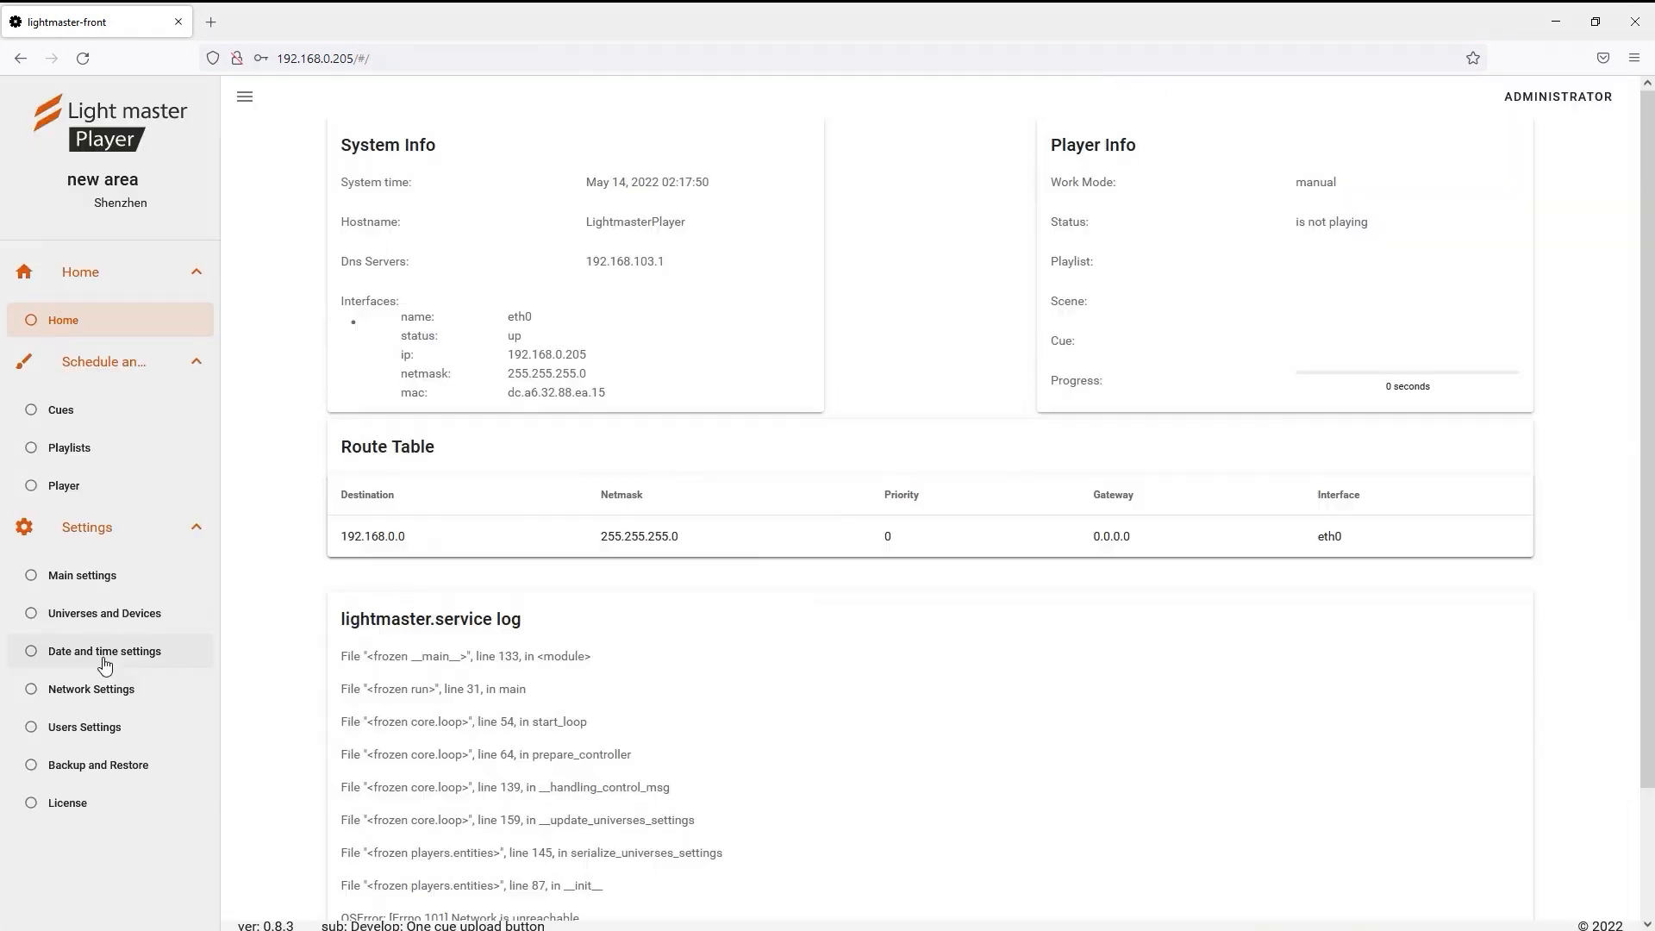
{"action": "left_click", "coordinate": [103, 701]}
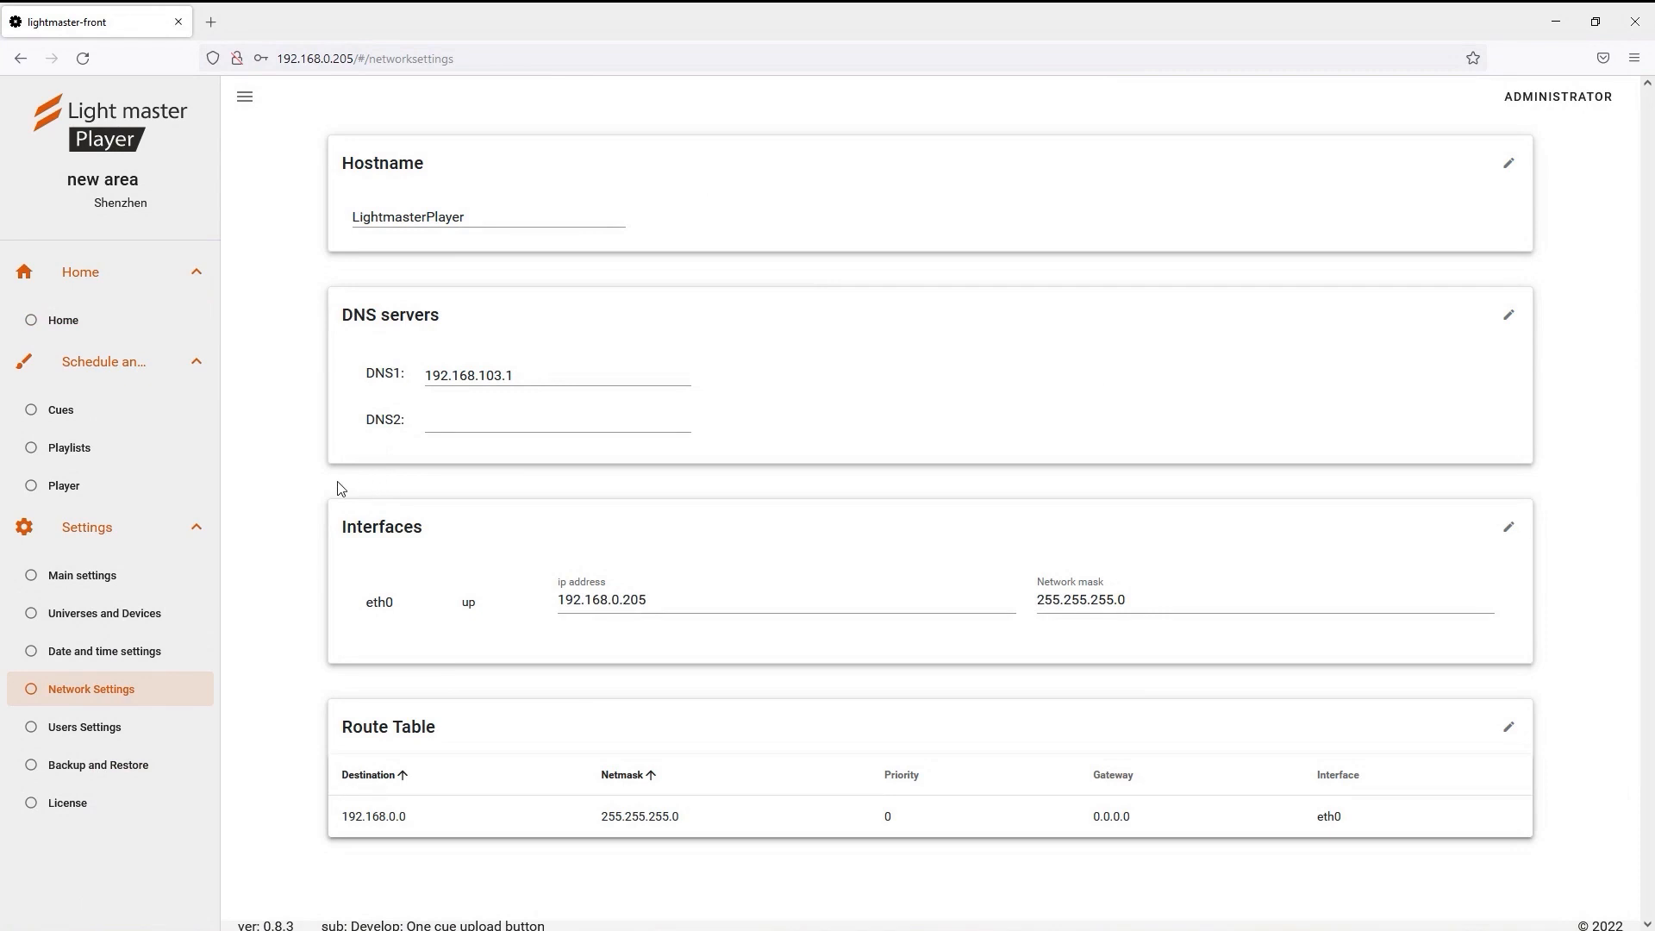
Change eth0's IP address to 192.168.1.200, apply it, and confirm the PC's IPv4 settings.
{"action": "left_click", "coordinate": [1511, 537]}
{"action": "left_click", "coordinate": [687, 606]}
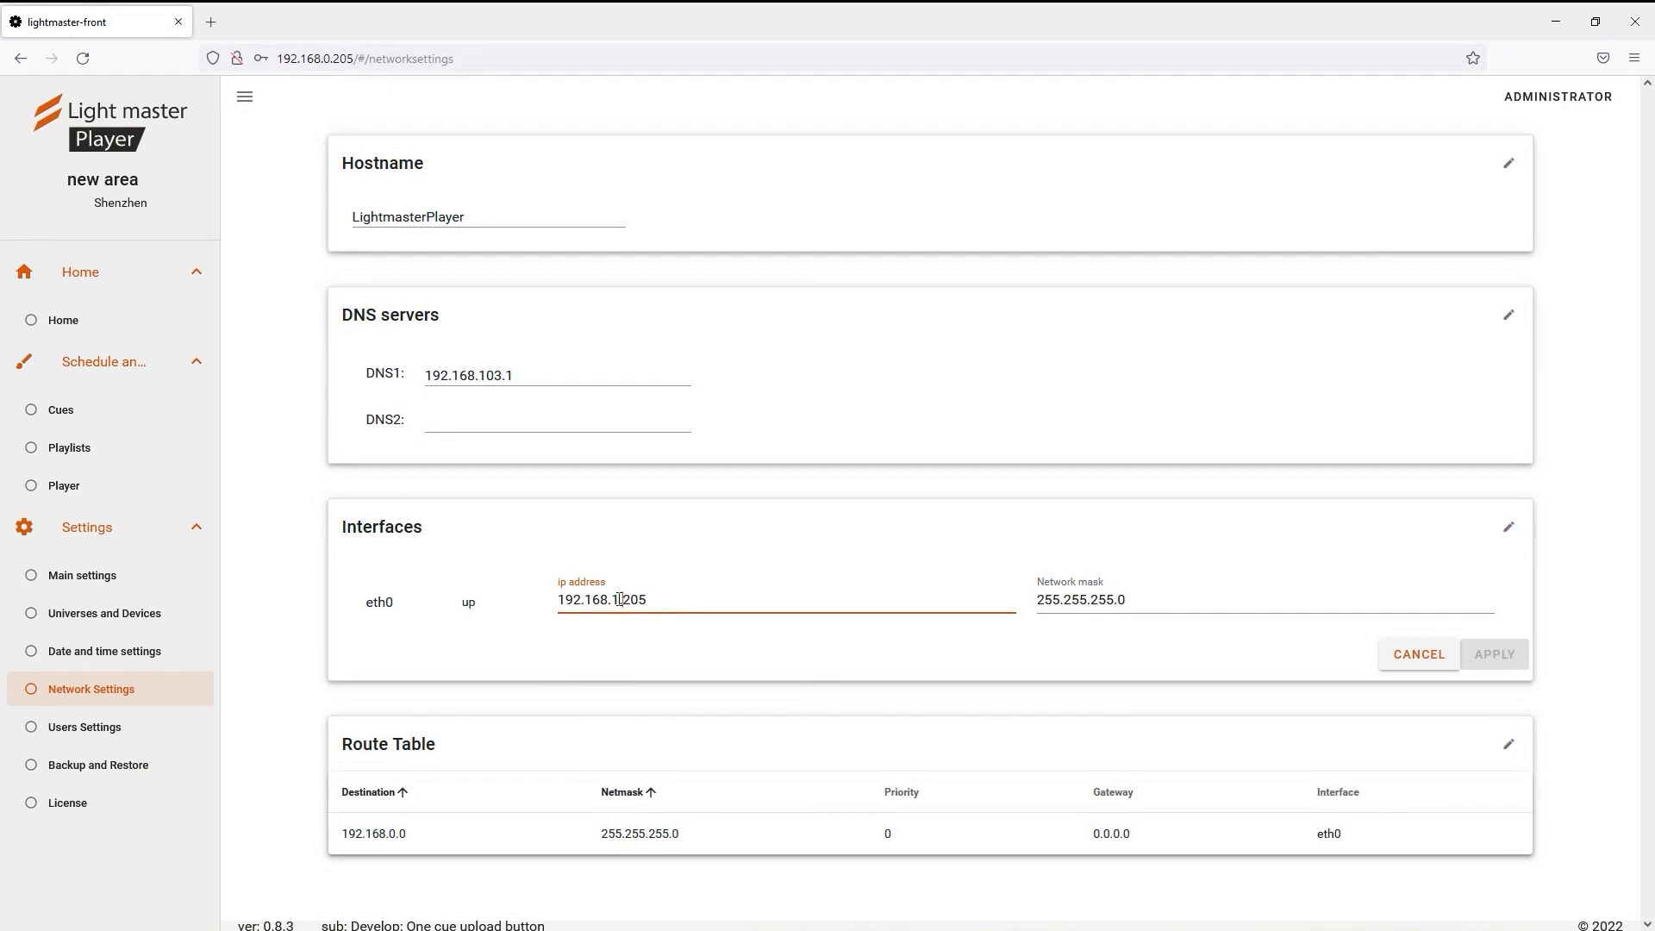
{"action": "key", "text": "BackSpace"}
{"action": "type", "text": "20"}
{"action": "left_click", "coordinate": [1174, 606]}
{"action": "left_click", "coordinate": [1504, 661]}
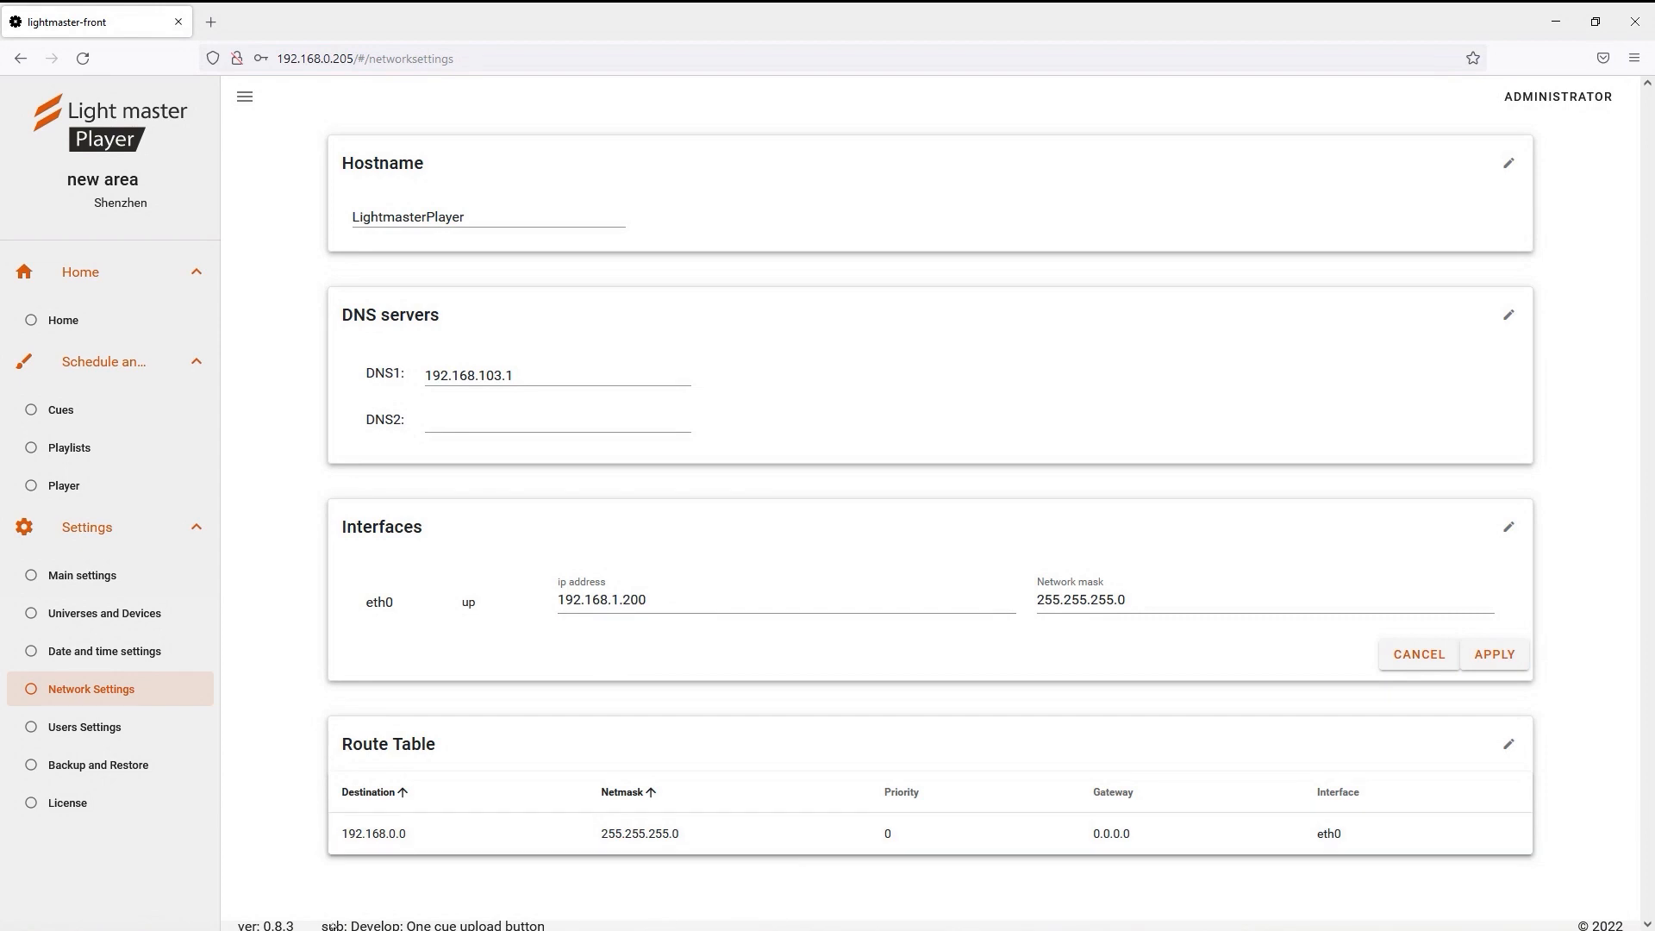
{"action": "key", "text": "alt+Tab"}
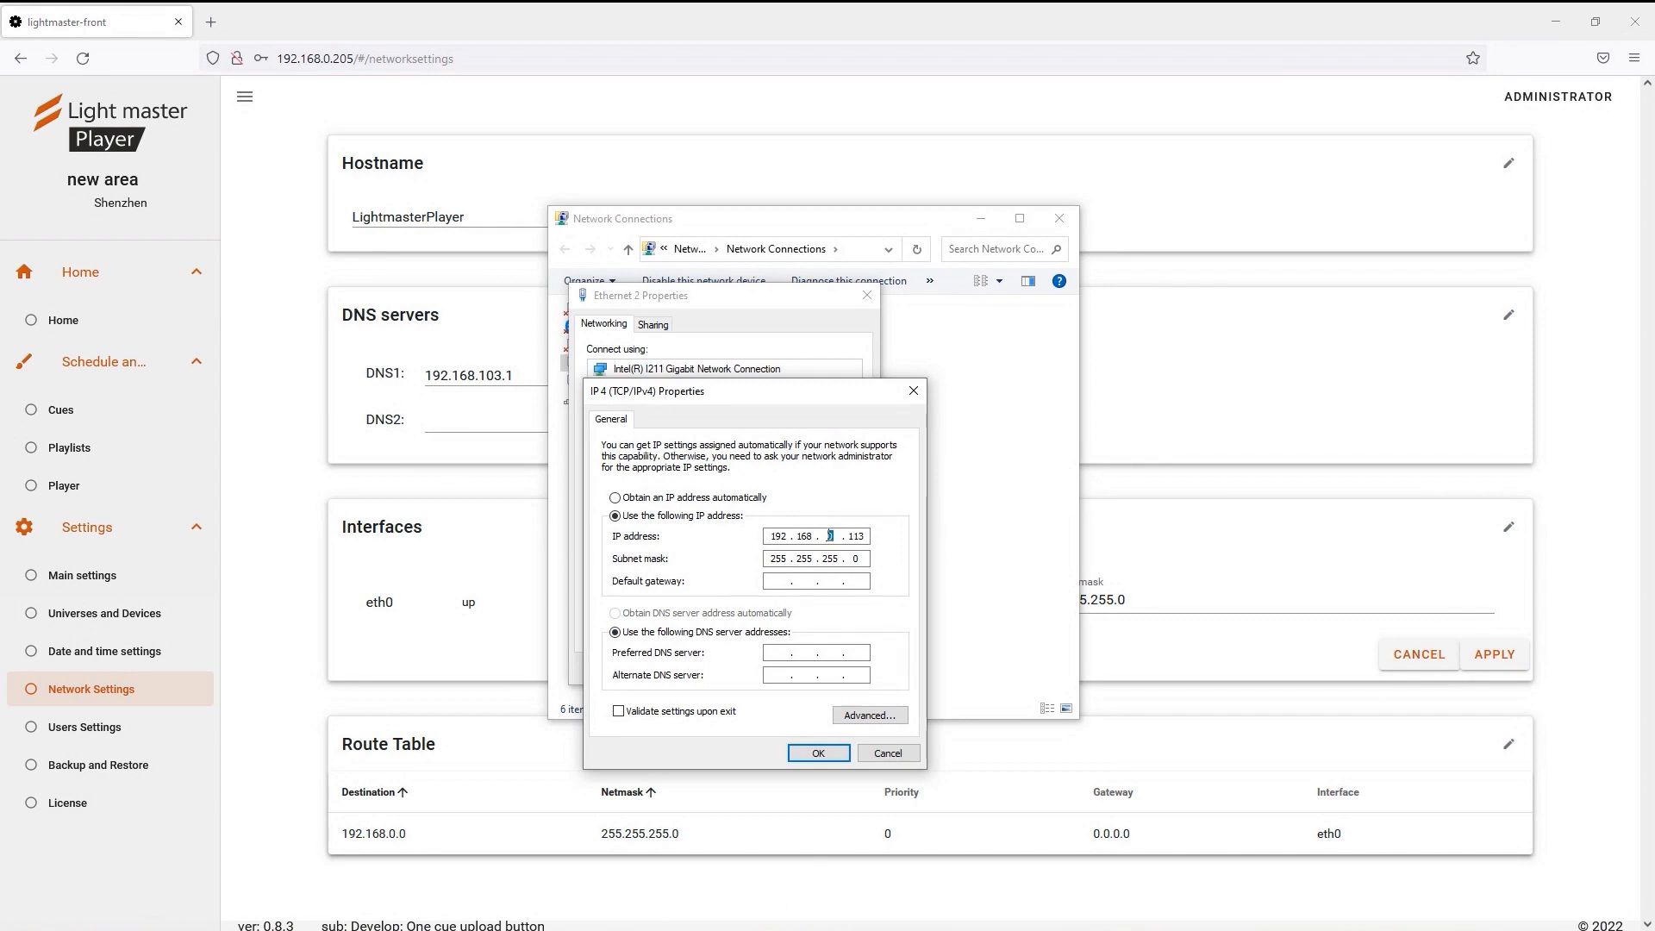
{"action": "left_click", "coordinate": [818, 753]}
{"action": "left_click", "coordinate": [984, 219]}
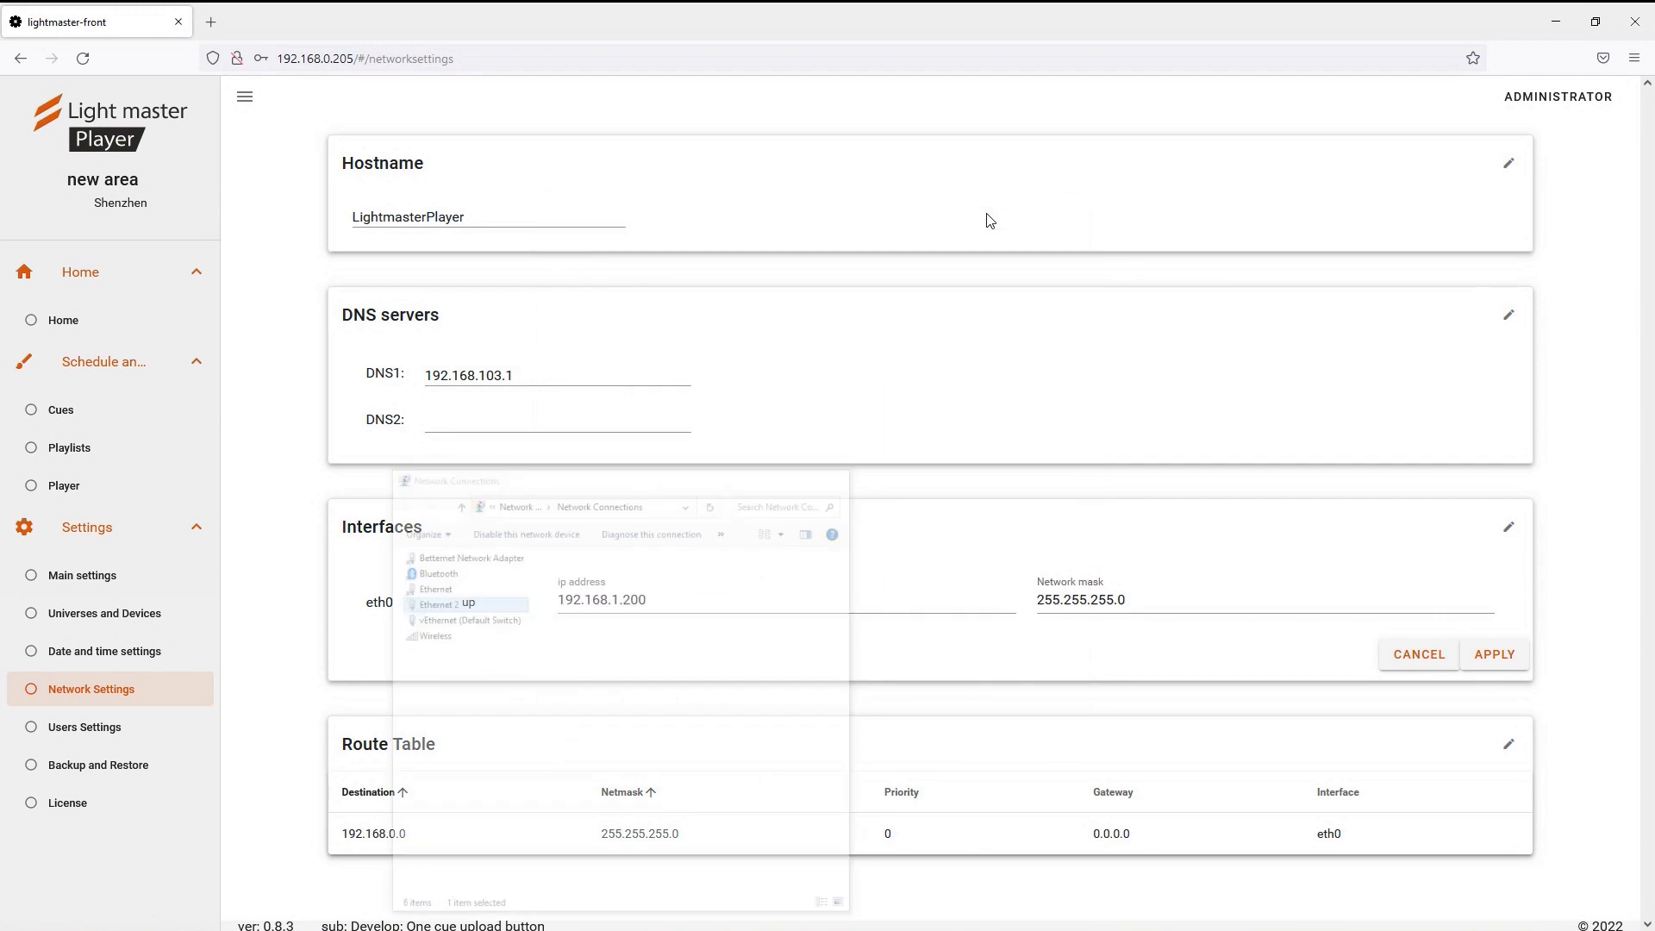
Reload the player page at its new address 192.168.1.200.
{"action": "left_click", "coordinate": [358, 53]}
{"action": "left_click", "coordinate": [327, 58]}
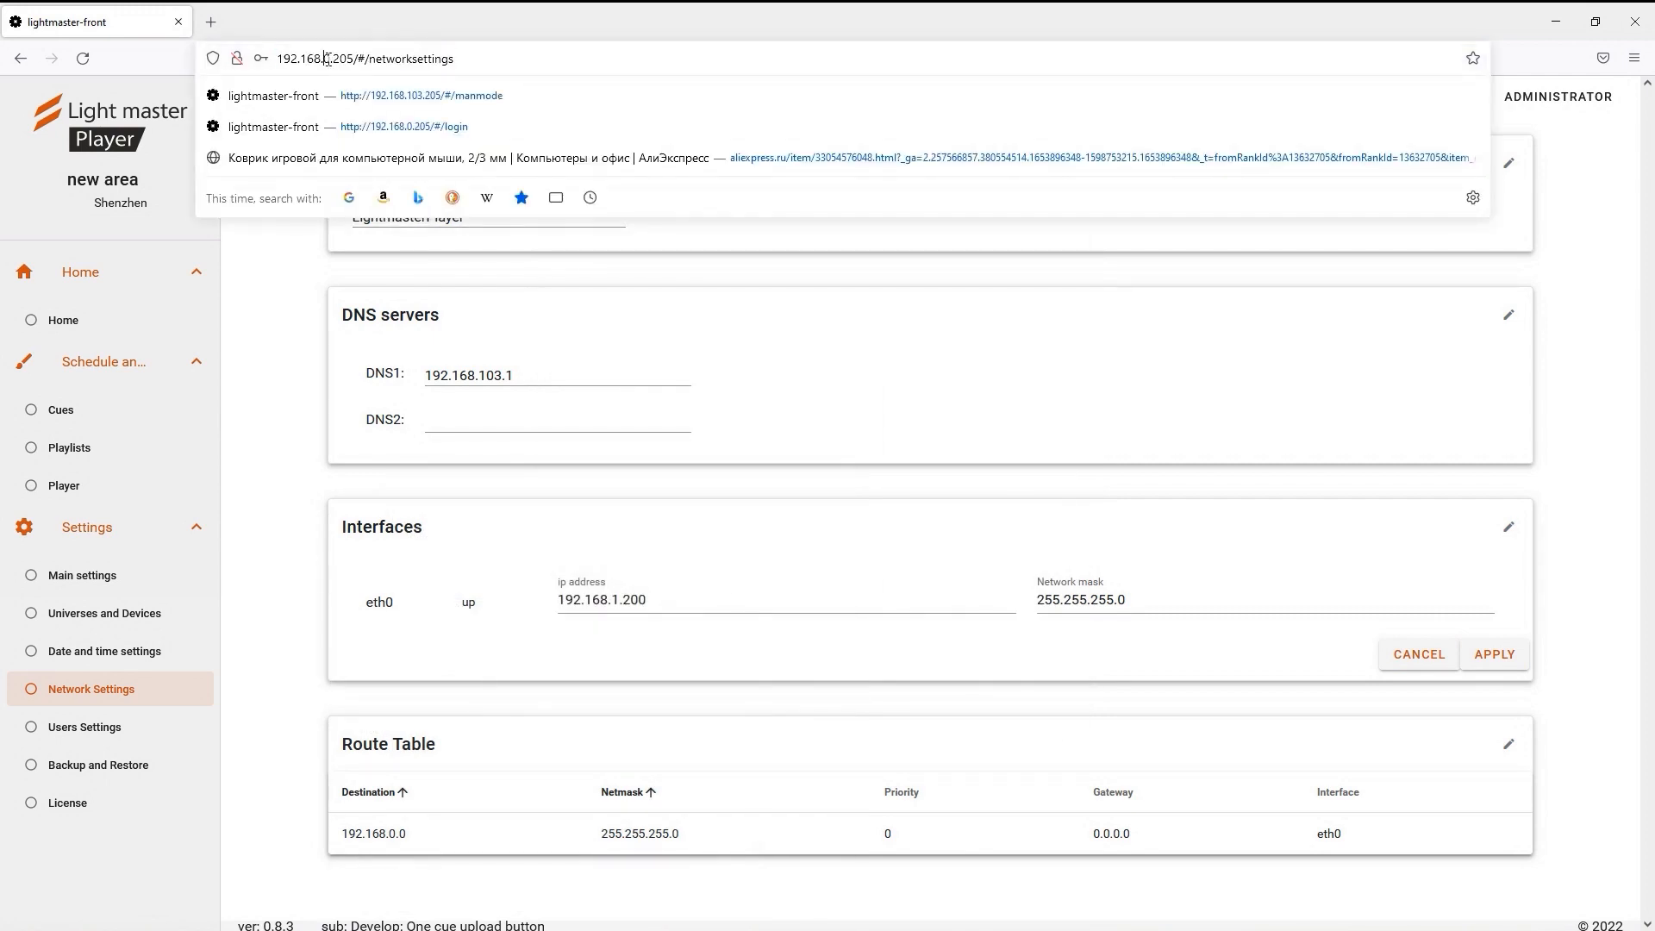
{"action": "type", "text": "1"}
{"action": "key", "text": "BackSpace"}
{"action": "key", "text": "Return"}
{"action": "left_click", "coordinate": [294, 59]}
{"action": "type", "text": "0"}
{"action": "key", "text": "Return"}
Log in with the administrator username and the pasted account password.
{"action": "left_click", "coordinate": [718, 385]}
{"action": "type", "text": "administrator"}
{"action": "left_click", "coordinate": [761, 484]}
{"action": "key", "text": "ctrl+v"}
{"action": "left_click", "coordinate": [733, 559]}
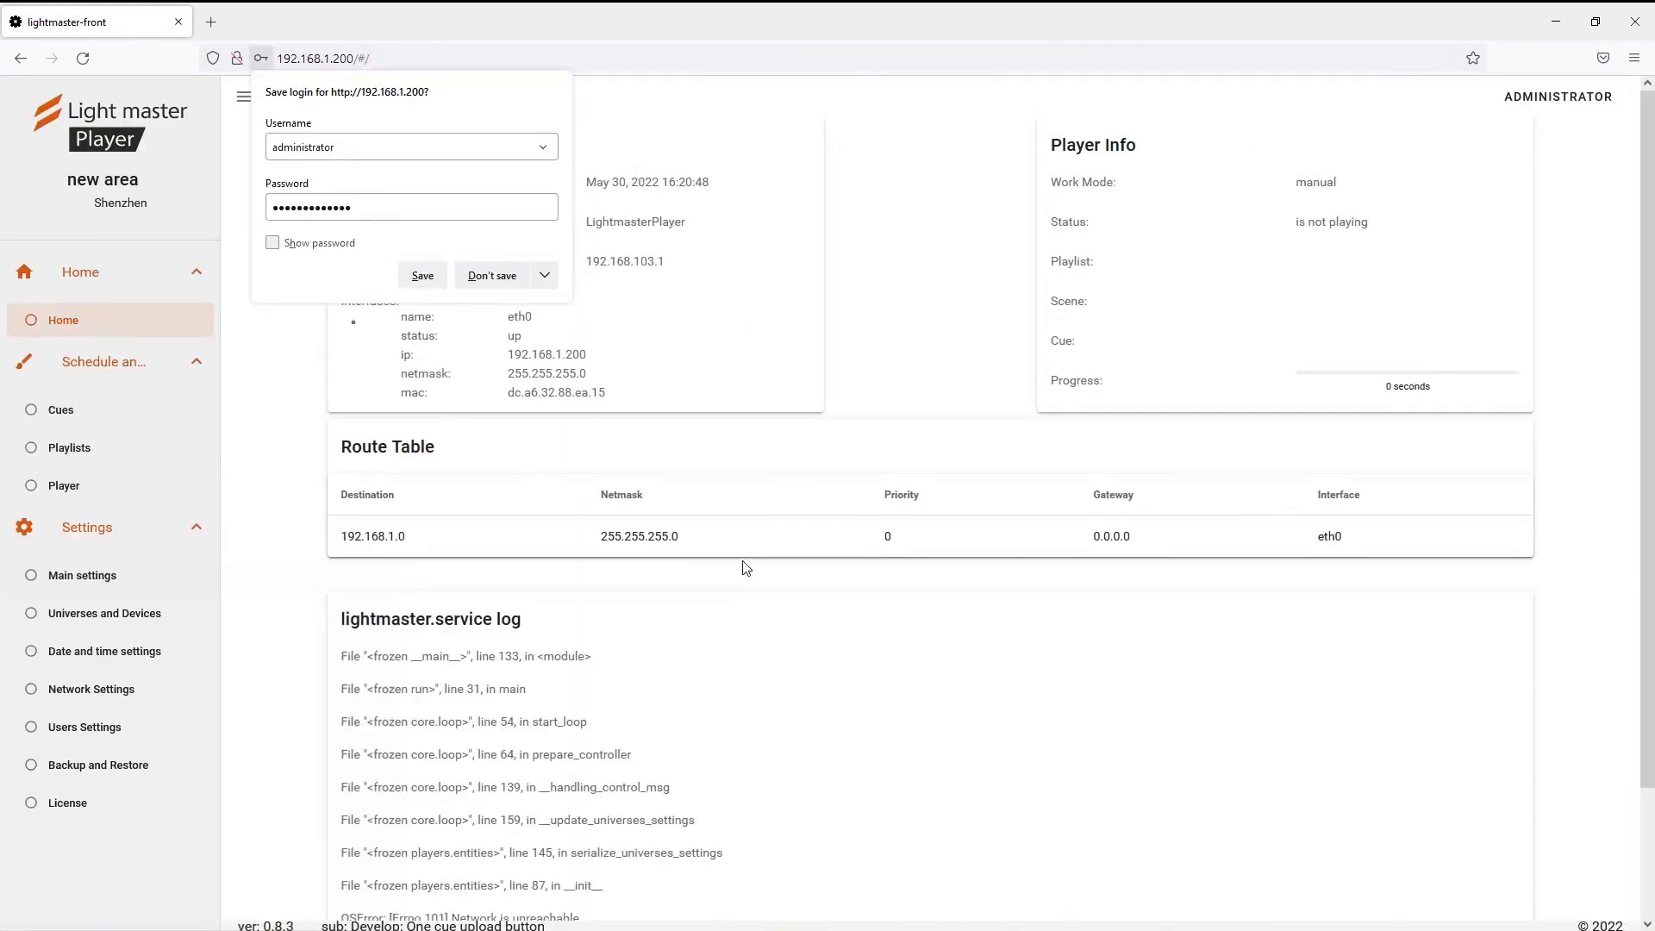
Dismiss the save-login offer and go to the player's network settings.
{"action": "left_click", "coordinate": [492, 276]}
{"action": "left_click", "coordinate": [92, 689]}
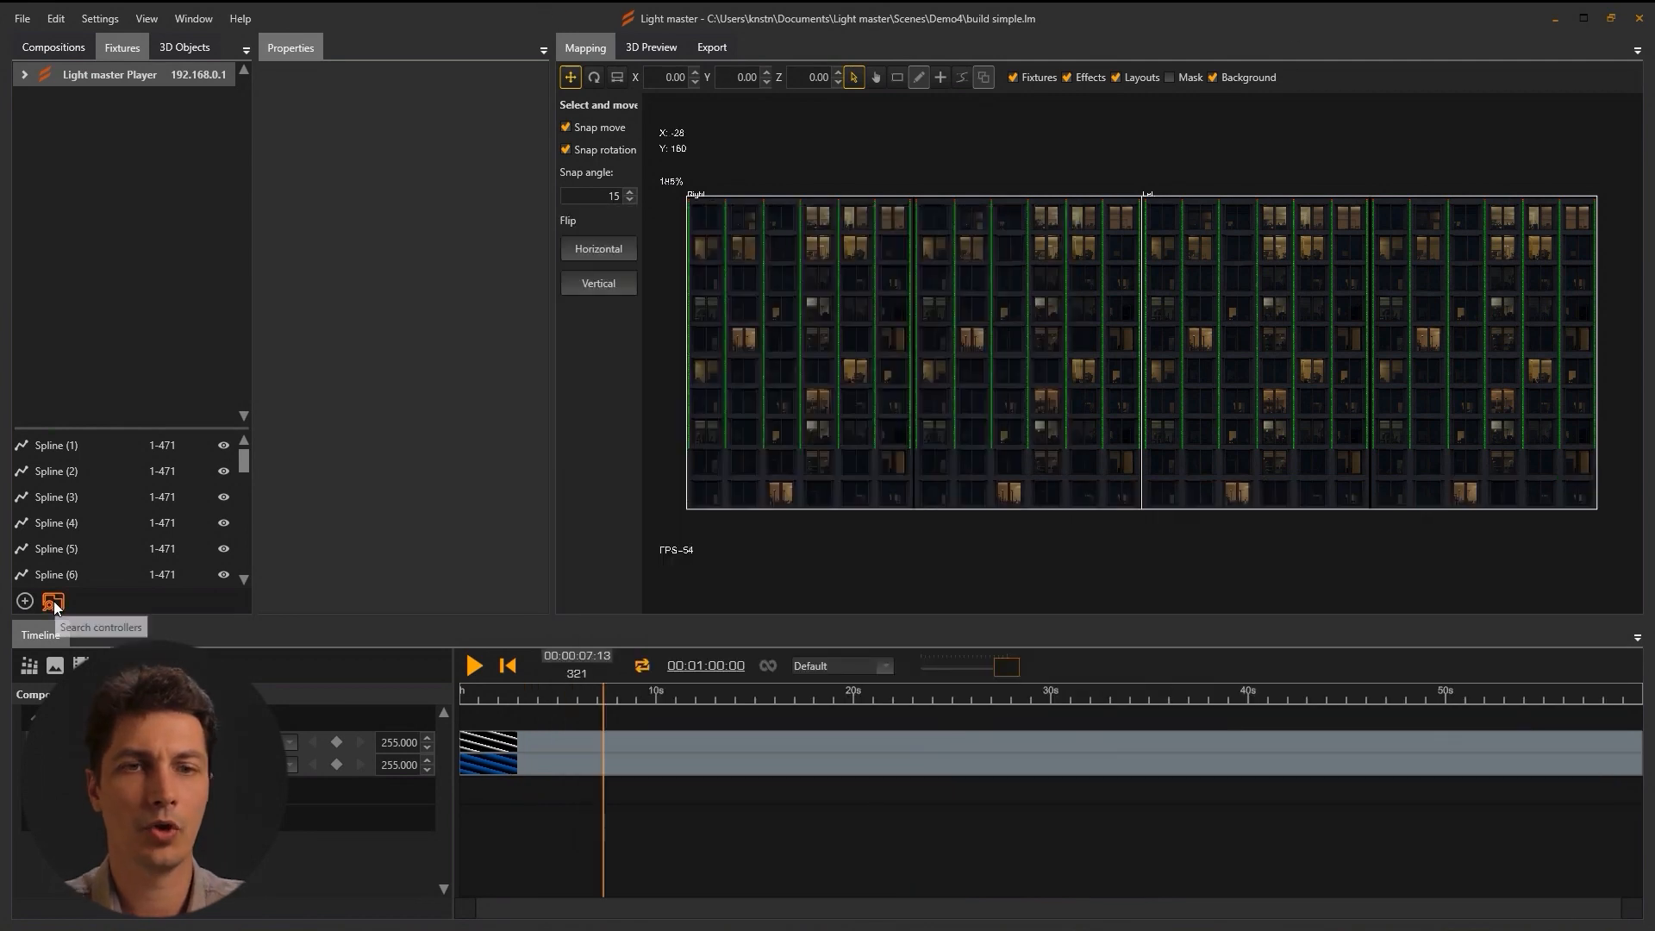
Search for Art-Net nodes on the 2.6.152.150 adapter and open LightGate i6's settings.
{"action": "left_click", "coordinate": [54, 603]}
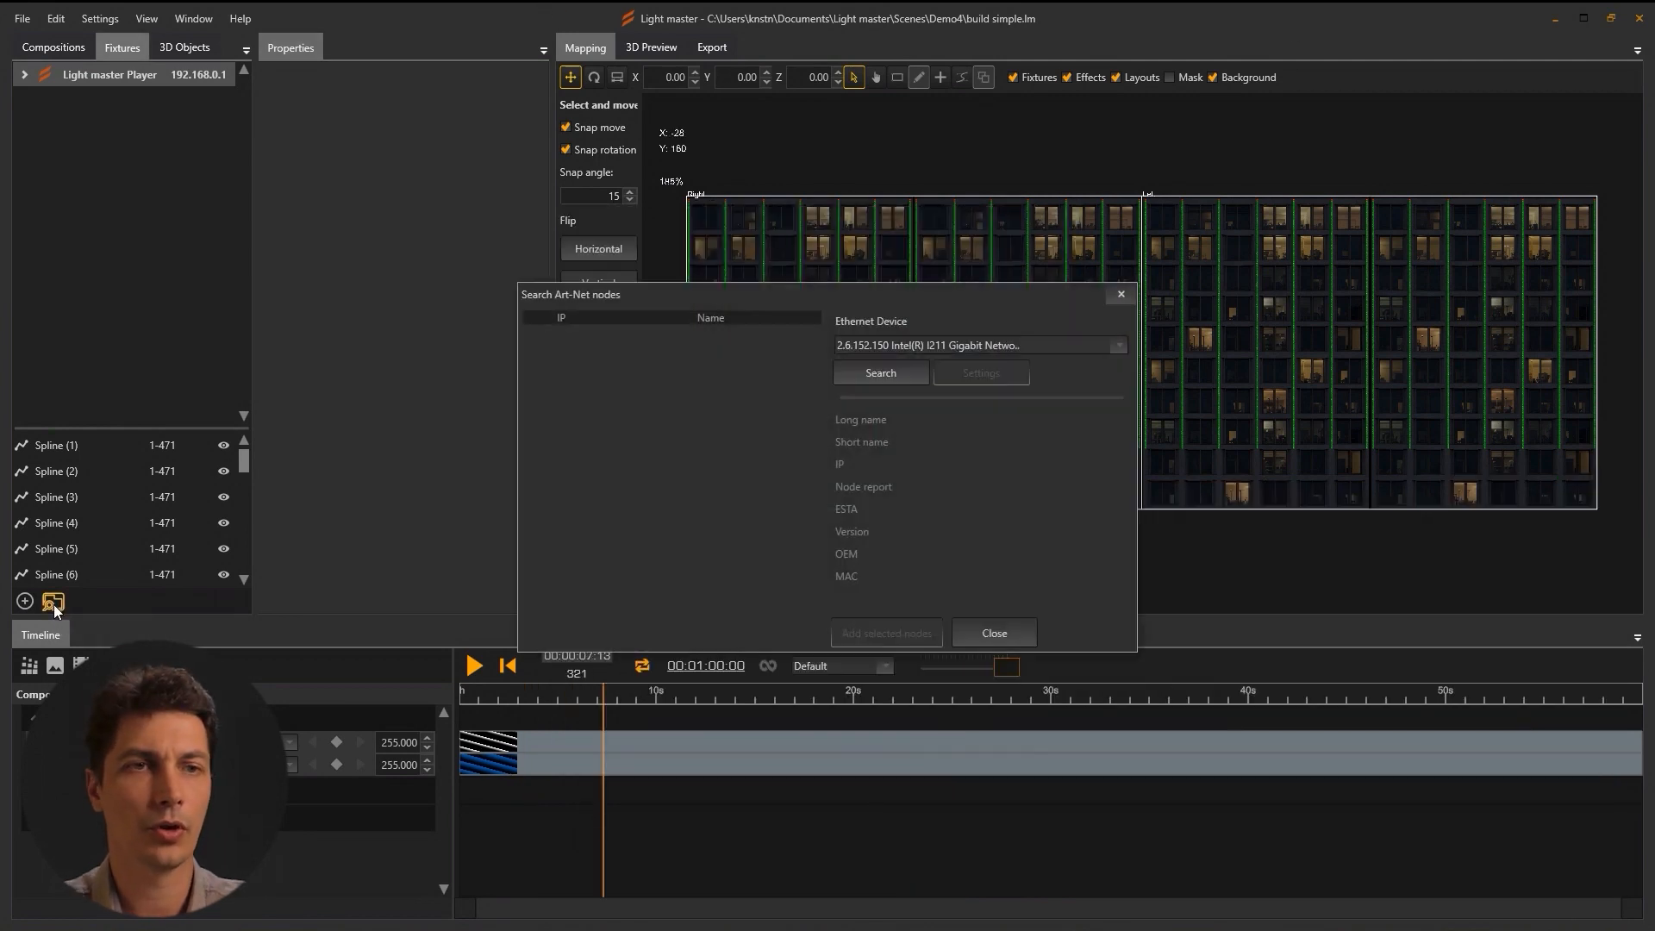
{"action": "left_click", "coordinate": [892, 346]}
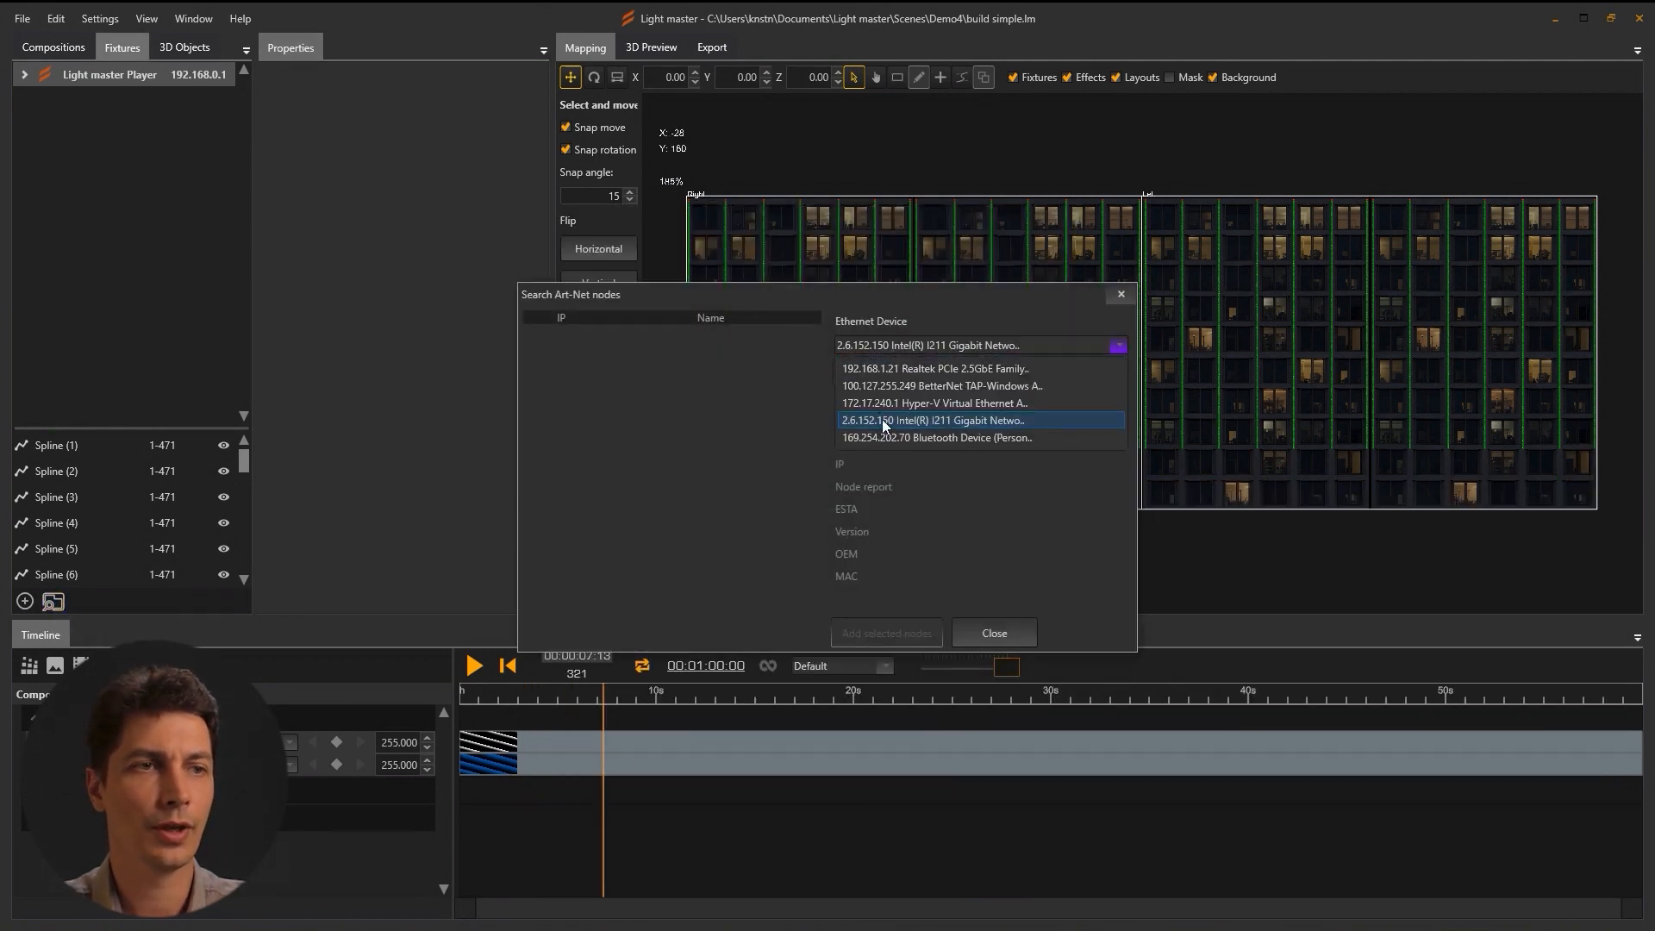
{"action": "left_click", "coordinate": [881, 419]}
{"action": "left_click", "coordinate": [880, 374]}
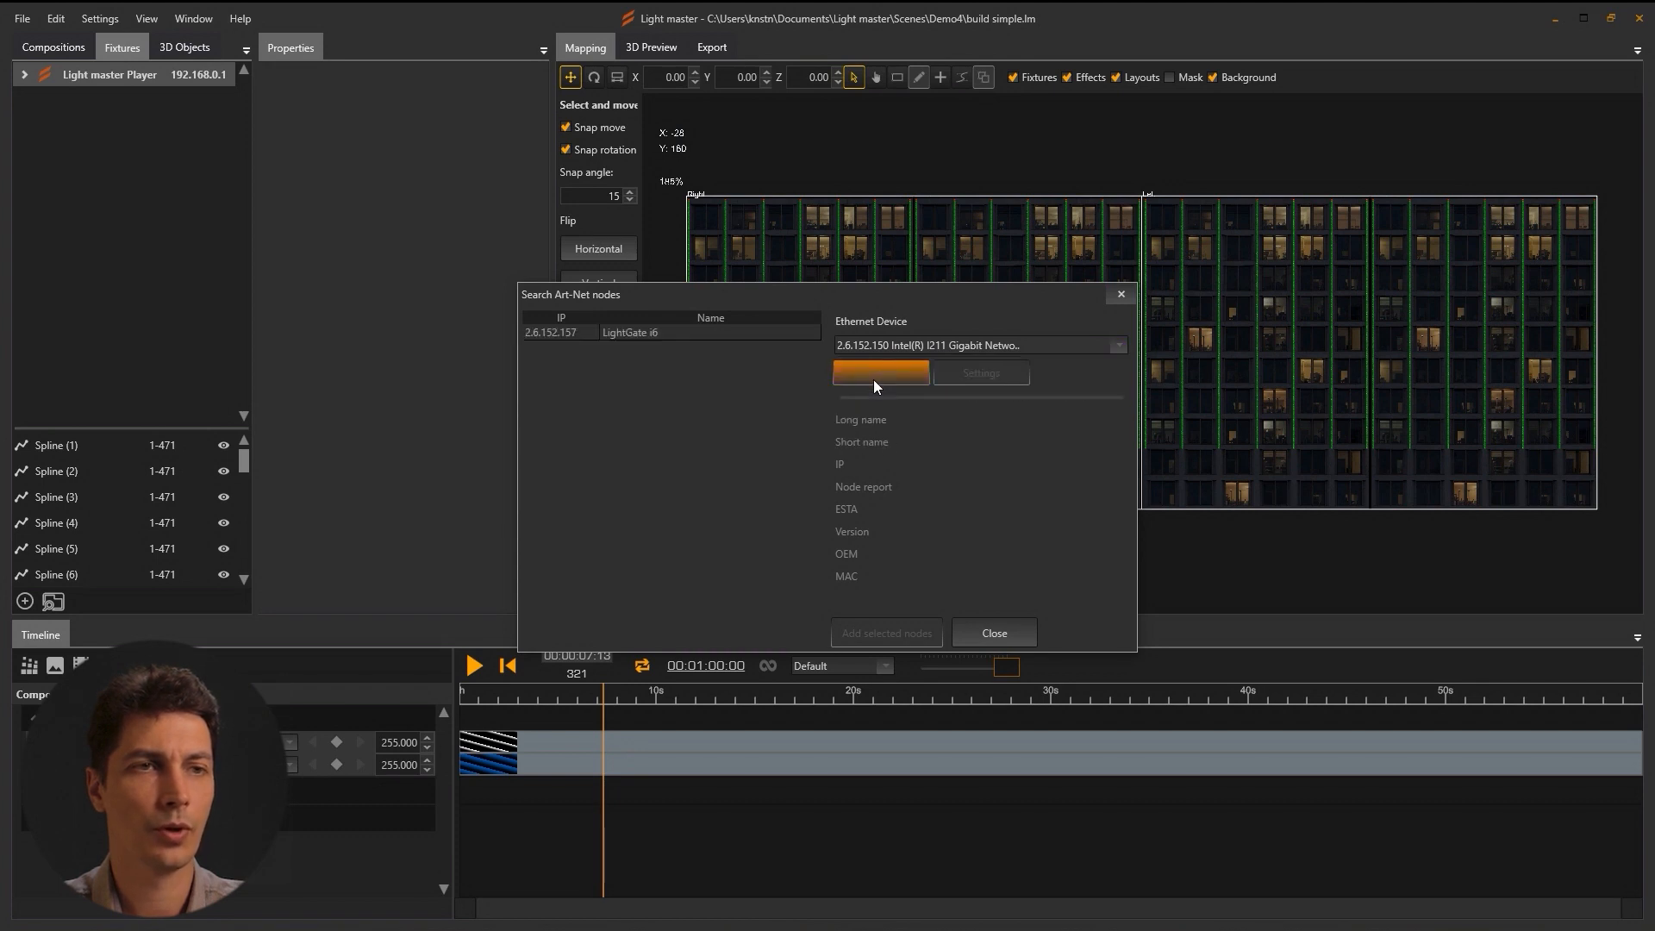
{"action": "left_click", "coordinate": [560, 333]}
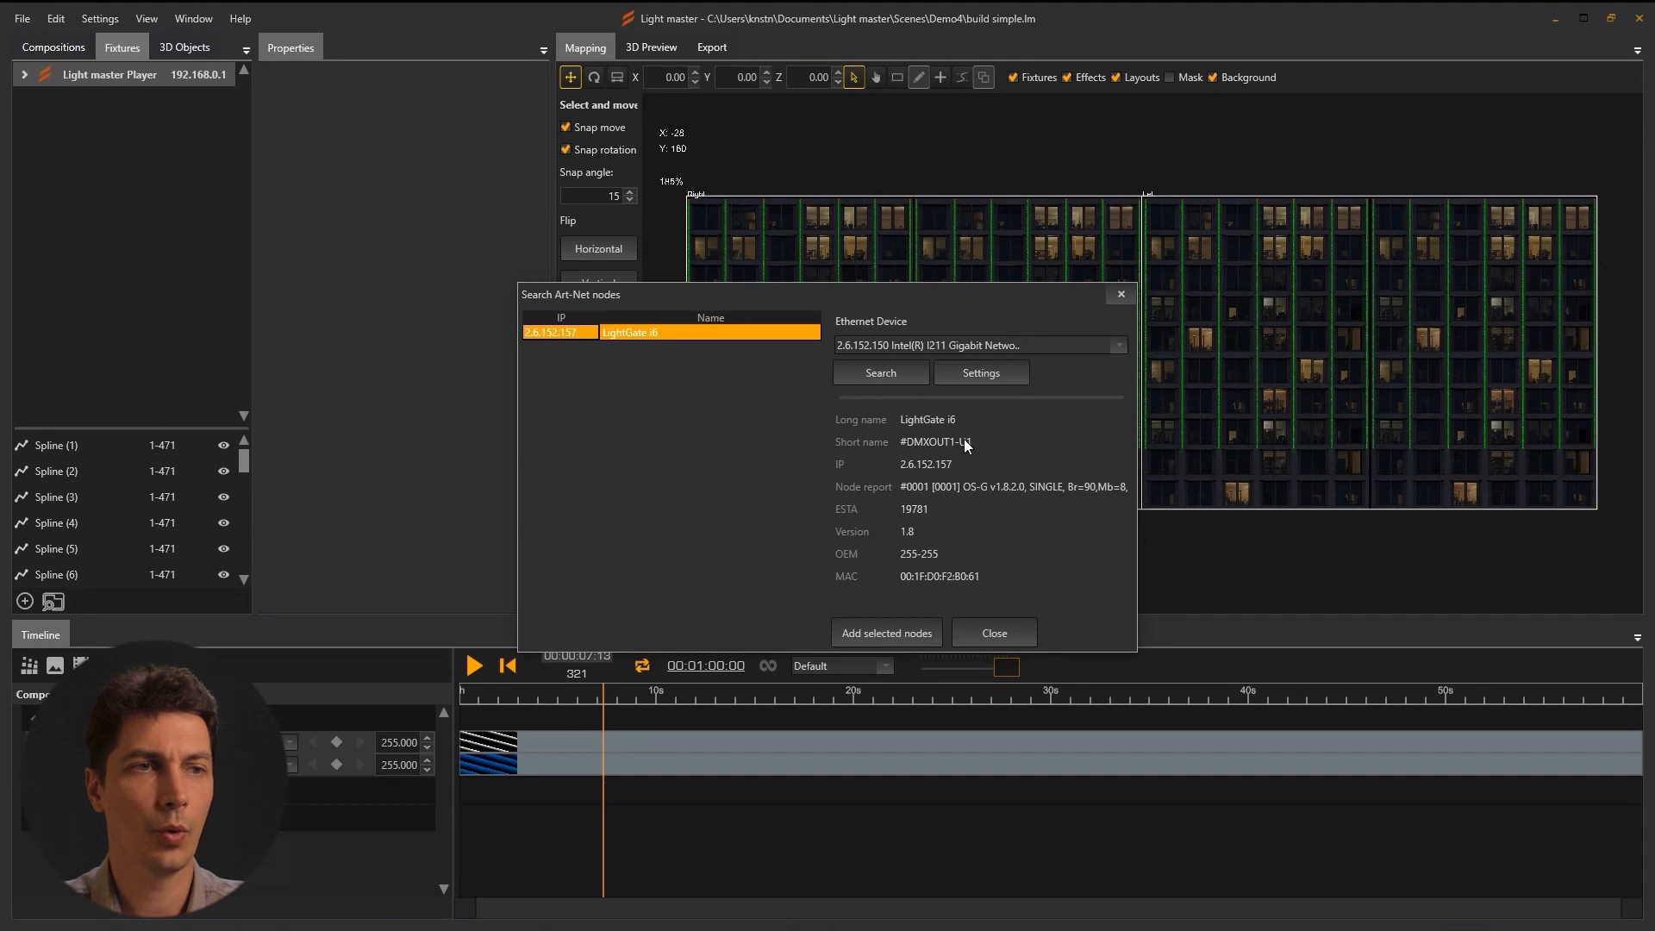
{"action": "left_click", "coordinate": [984, 372]}
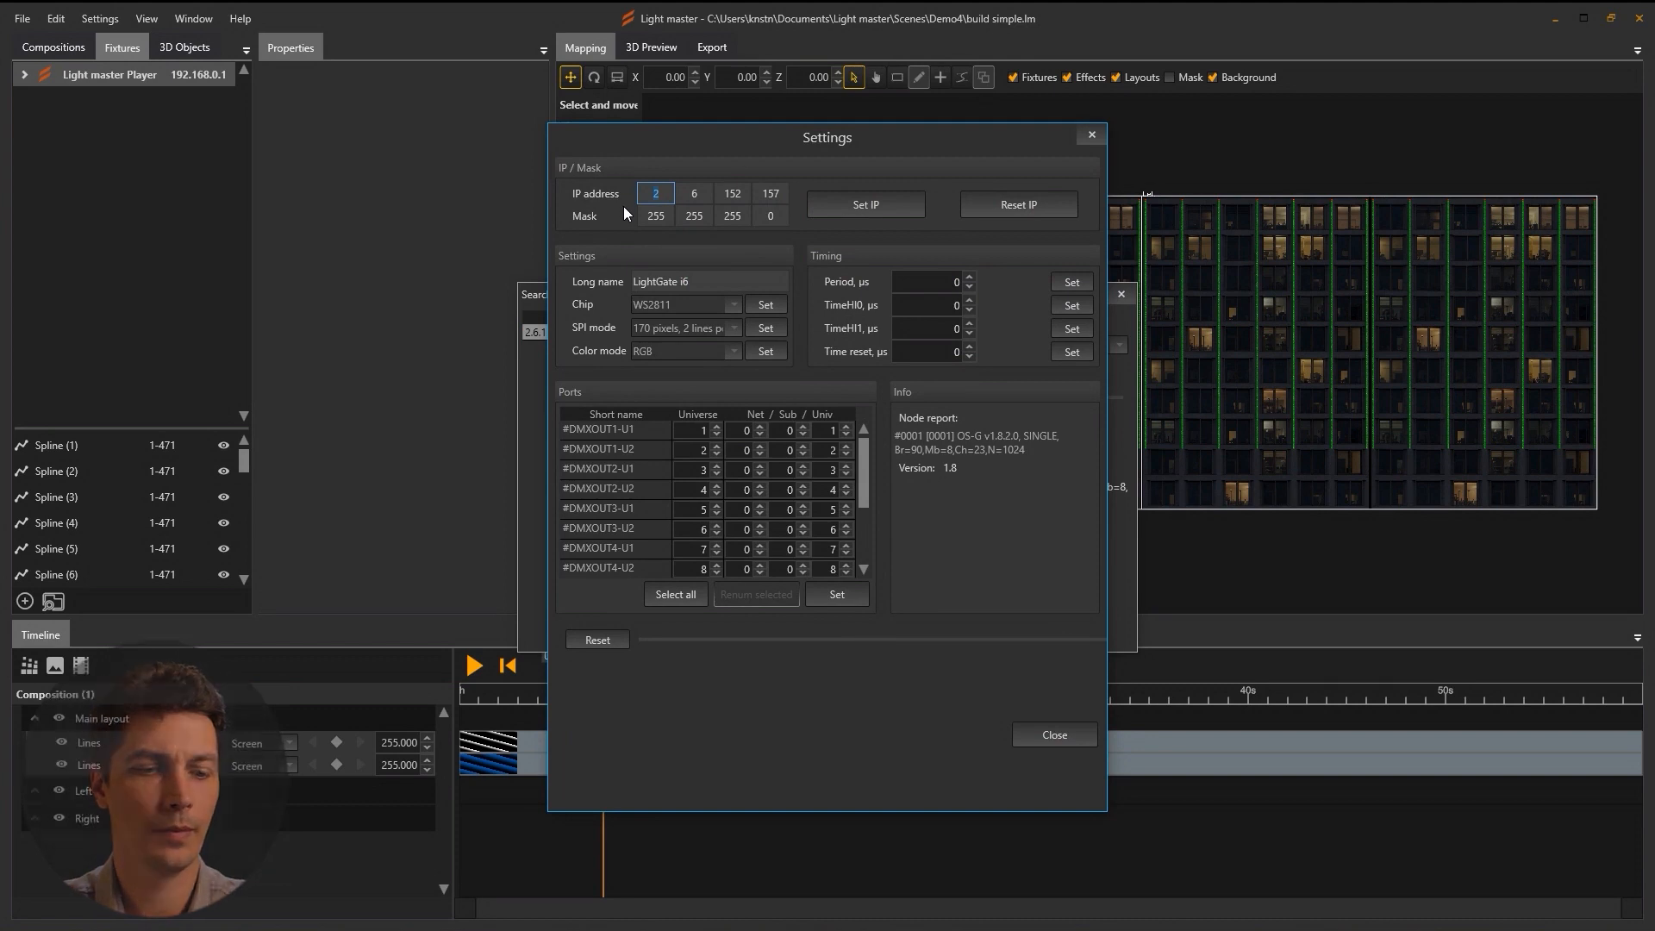
Set the LightGate i6 node's IP address to 192.168.1.201 and confirm the change.
{"action": "type", "text": "192"}
{"action": "key", "text": "Tab"}
{"action": "type", "text": "168"}
{"action": "key", "text": "Tab"}
{"action": "type", "text": "1"}
{"action": "key", "text": "Tab"}
{"action": "type", "text": "201"}
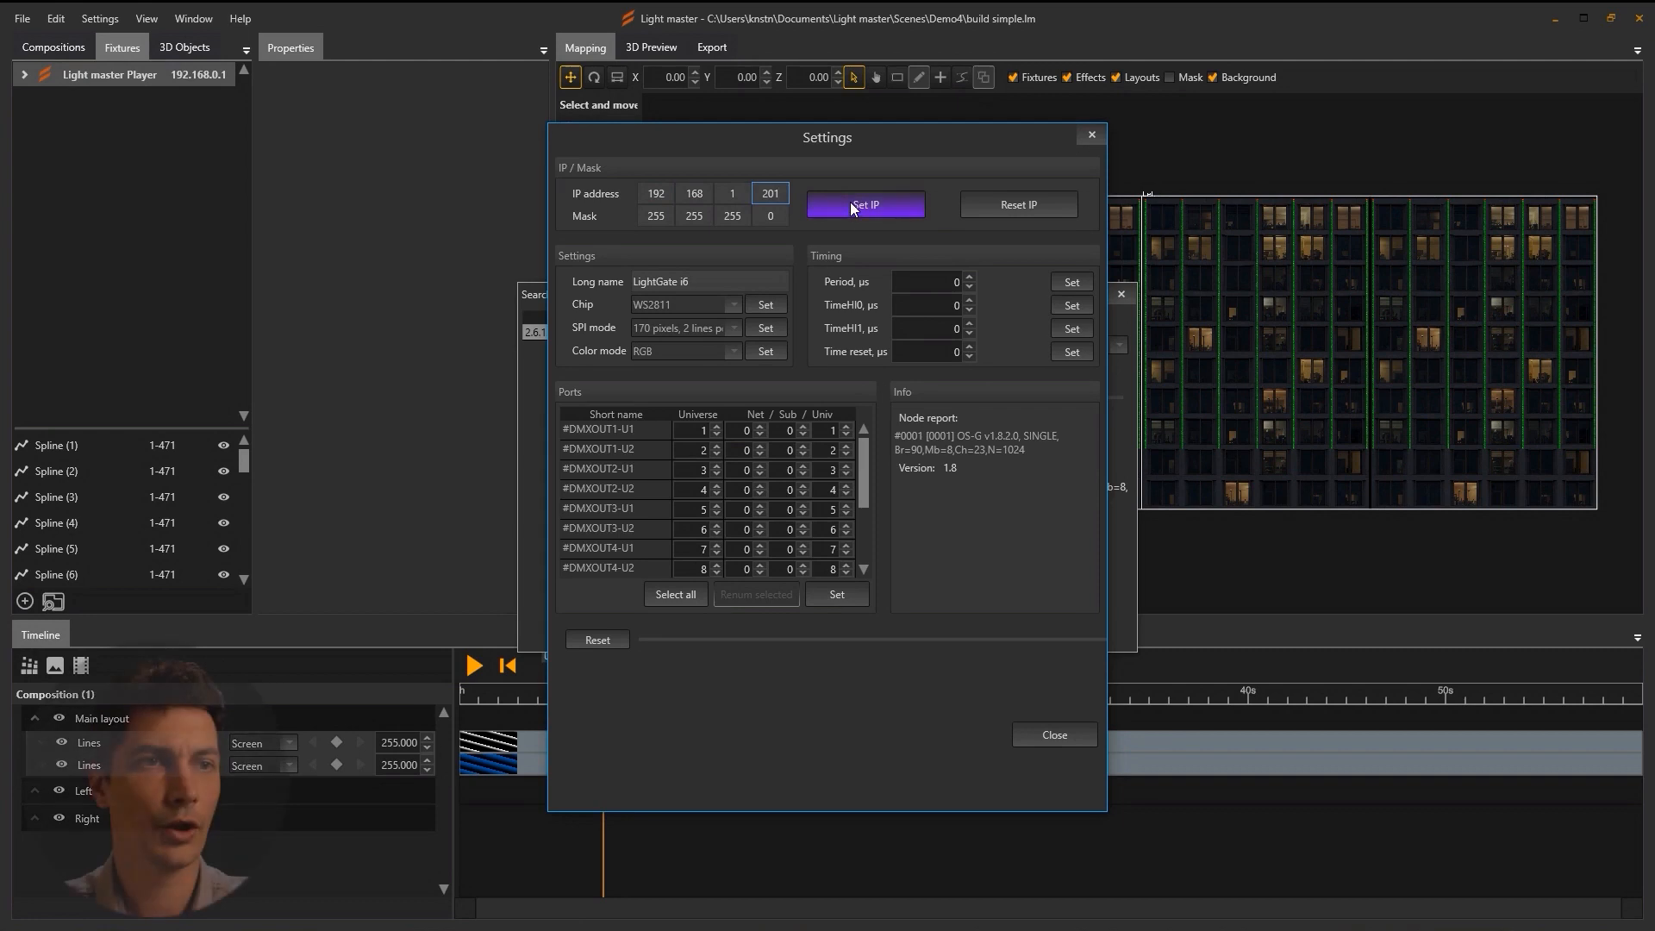
{"action": "left_click", "coordinate": [850, 201]}
{"action": "left_click", "coordinate": [785, 526]}
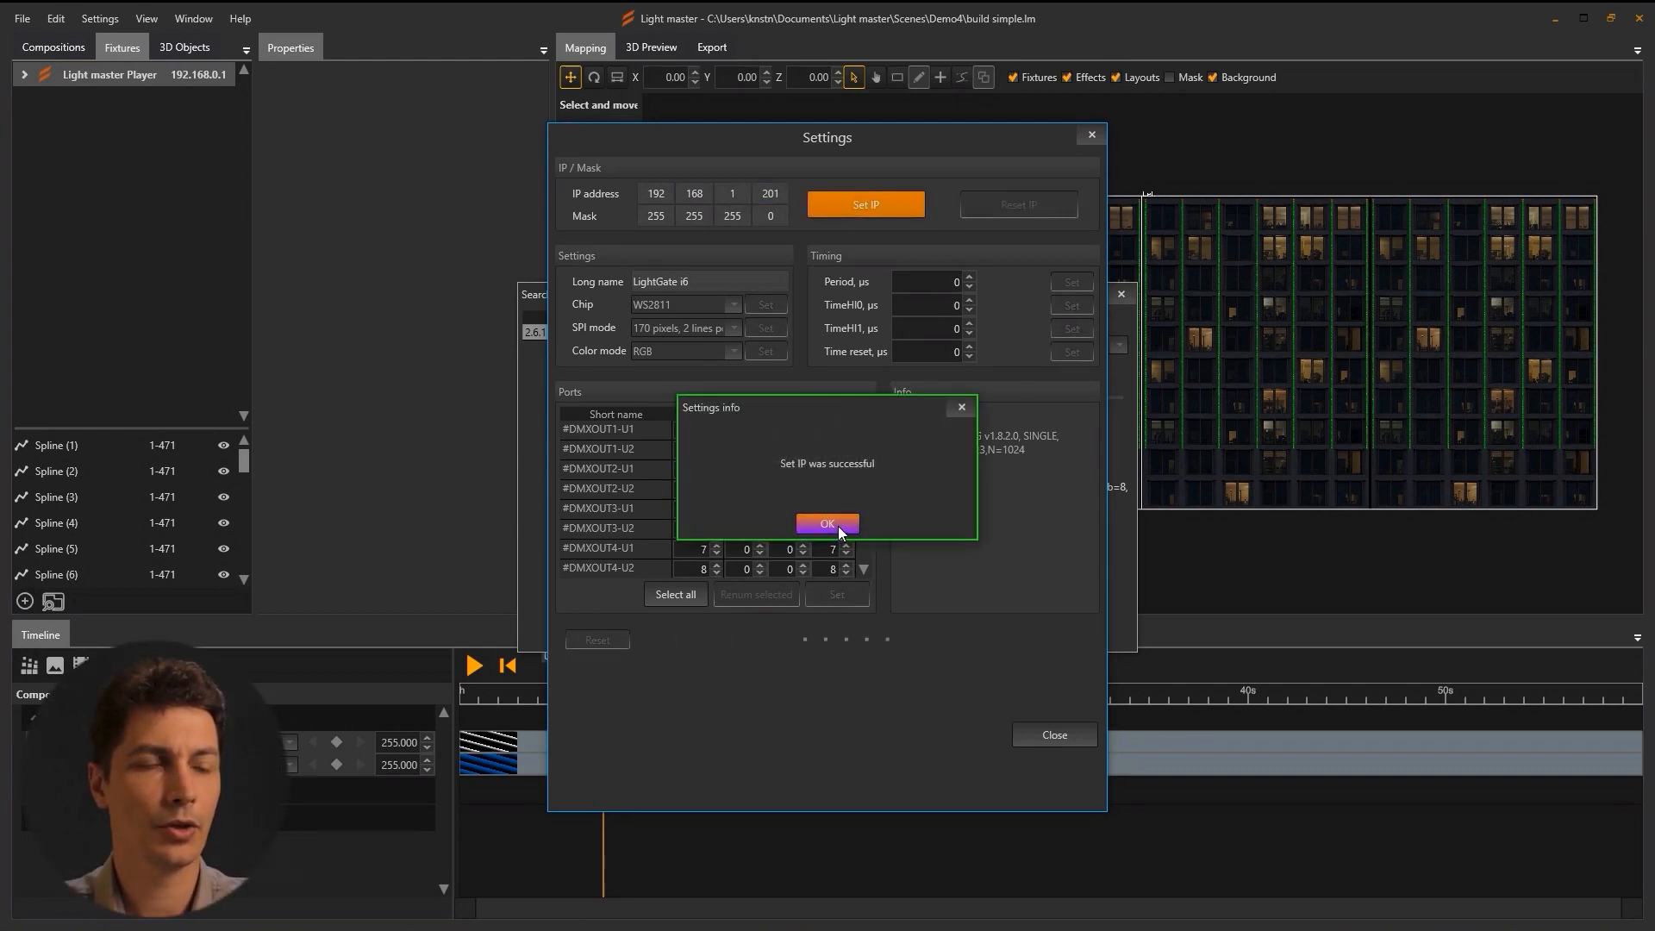
Dismiss the success message and add a new Light master Player in Fixtures.
{"action": "left_click", "coordinate": [828, 523]}
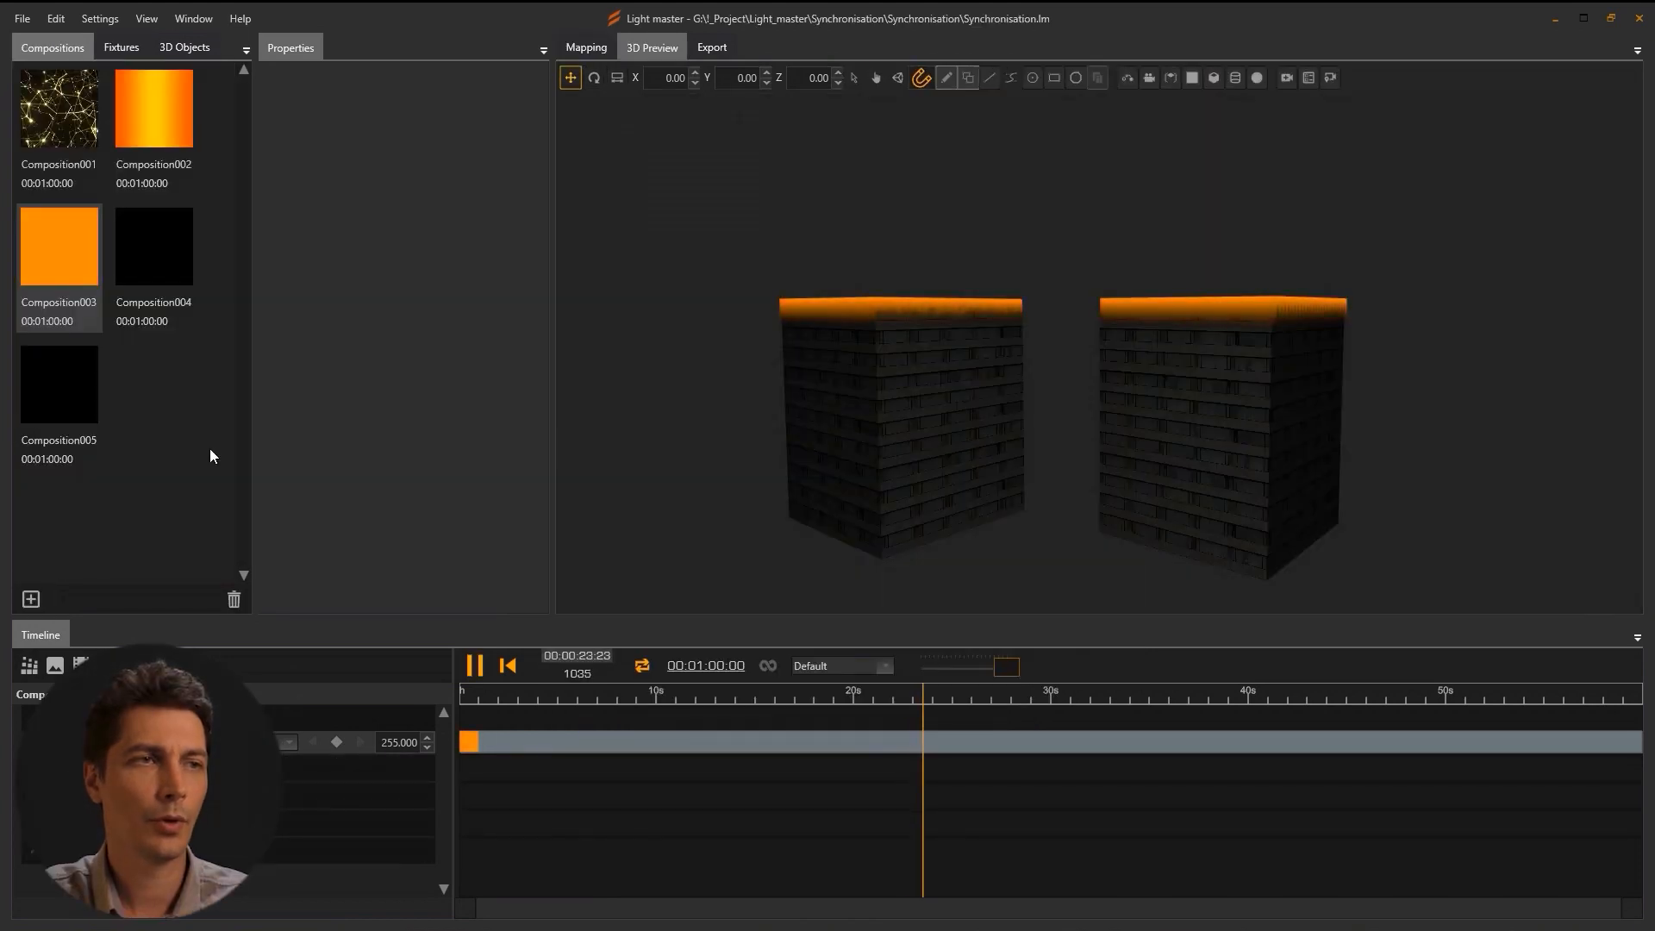
{"action": "left_click", "coordinate": [121, 46]}
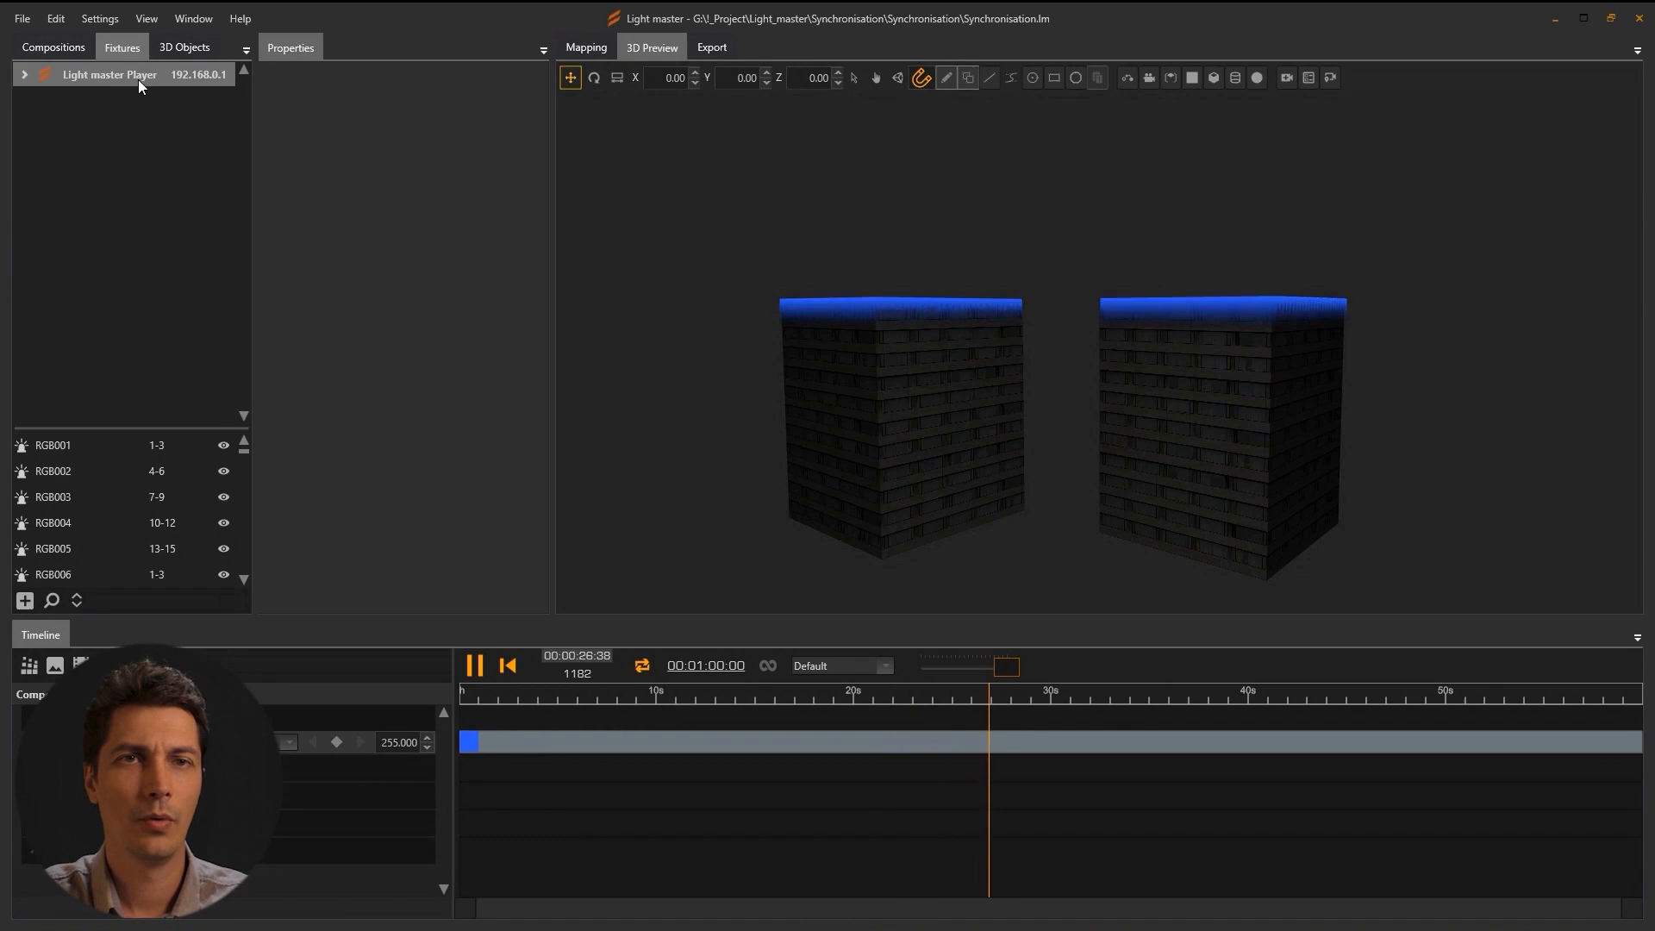
{"action": "left_click", "coordinate": [25, 602]}
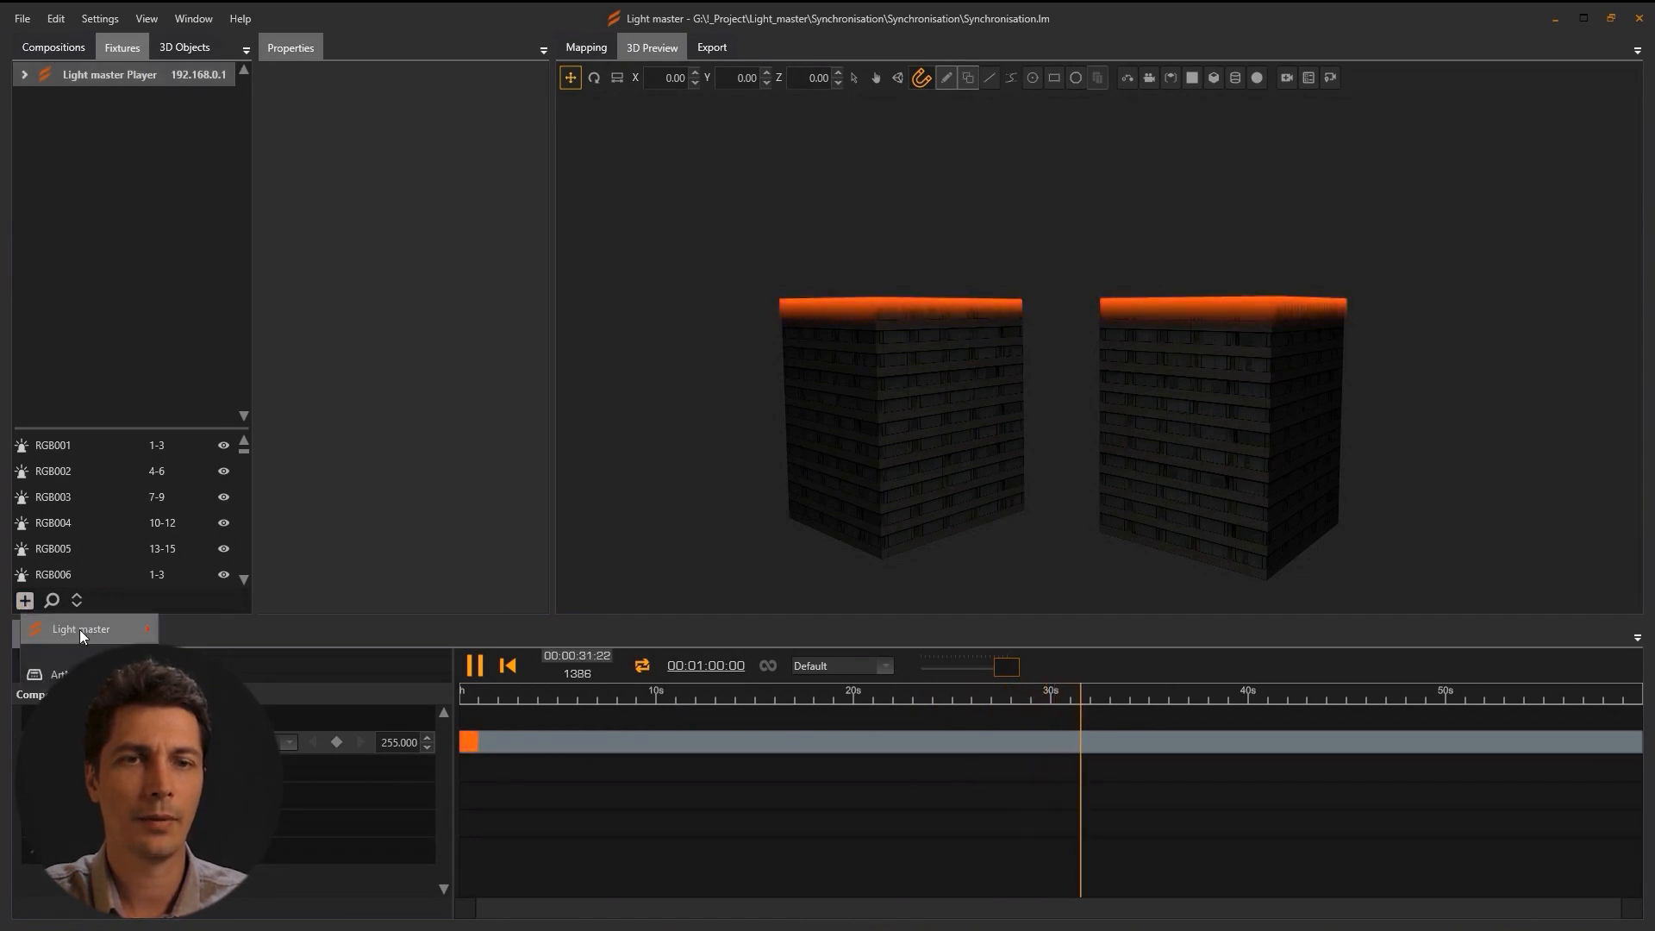
{"action": "mouse_move", "coordinate": [172, 629]}
{"action": "left_click", "coordinate": [226, 637]}
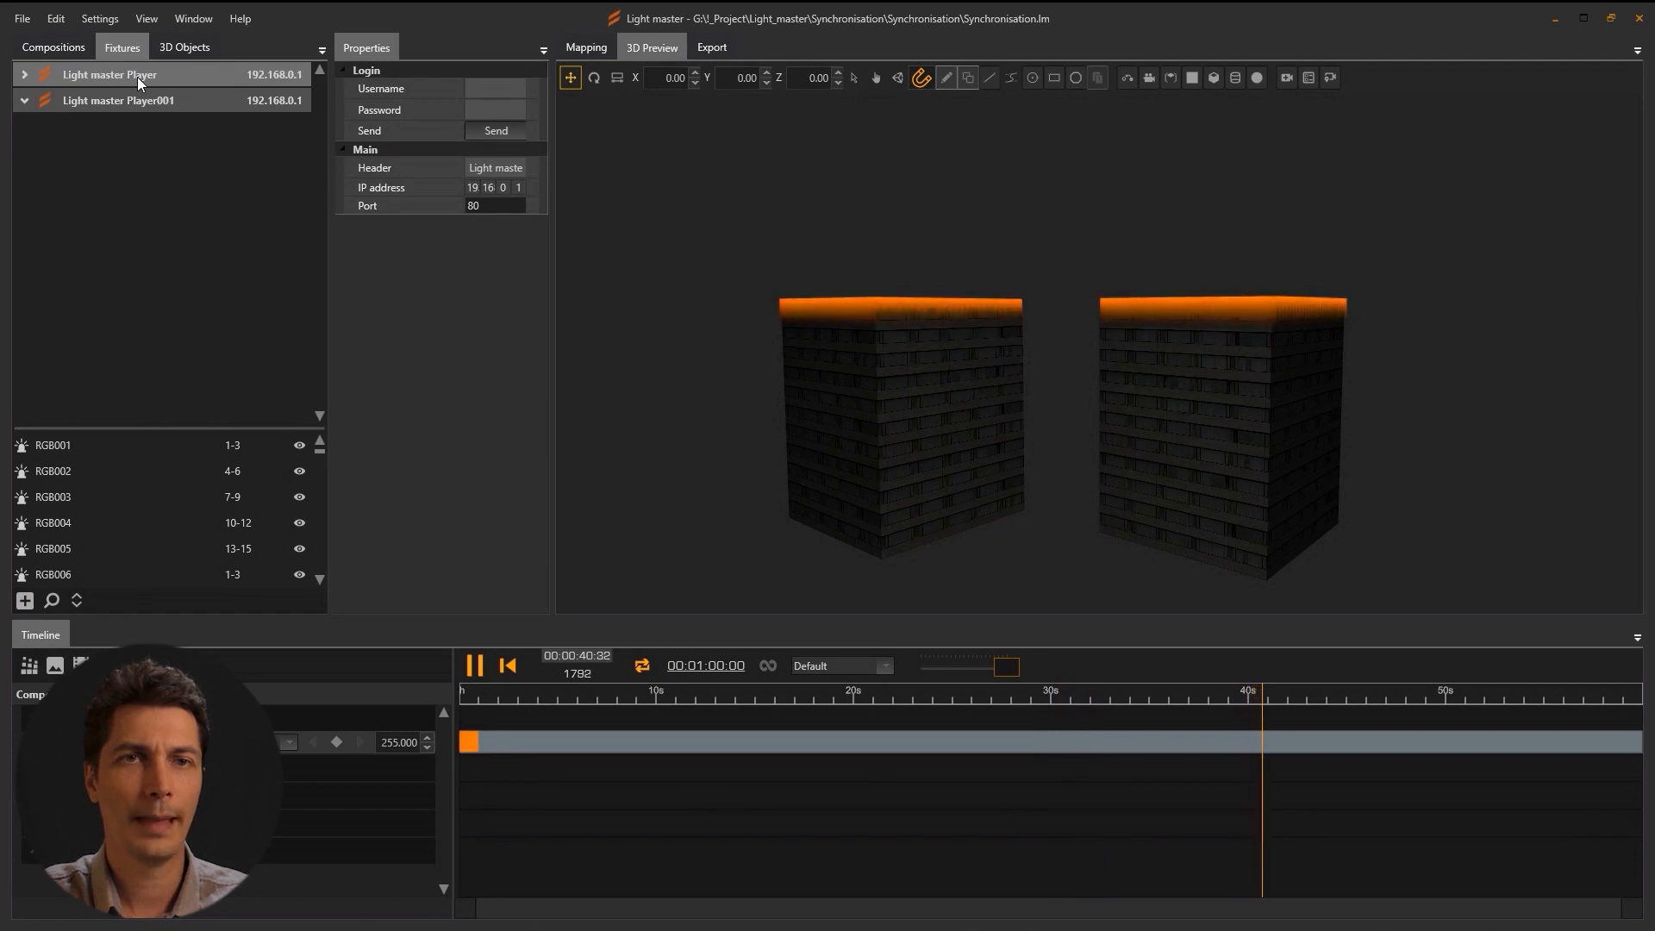
Rename the two Players to Build1 and Build2.
{"action": "double_click", "coordinate": [137, 76]}
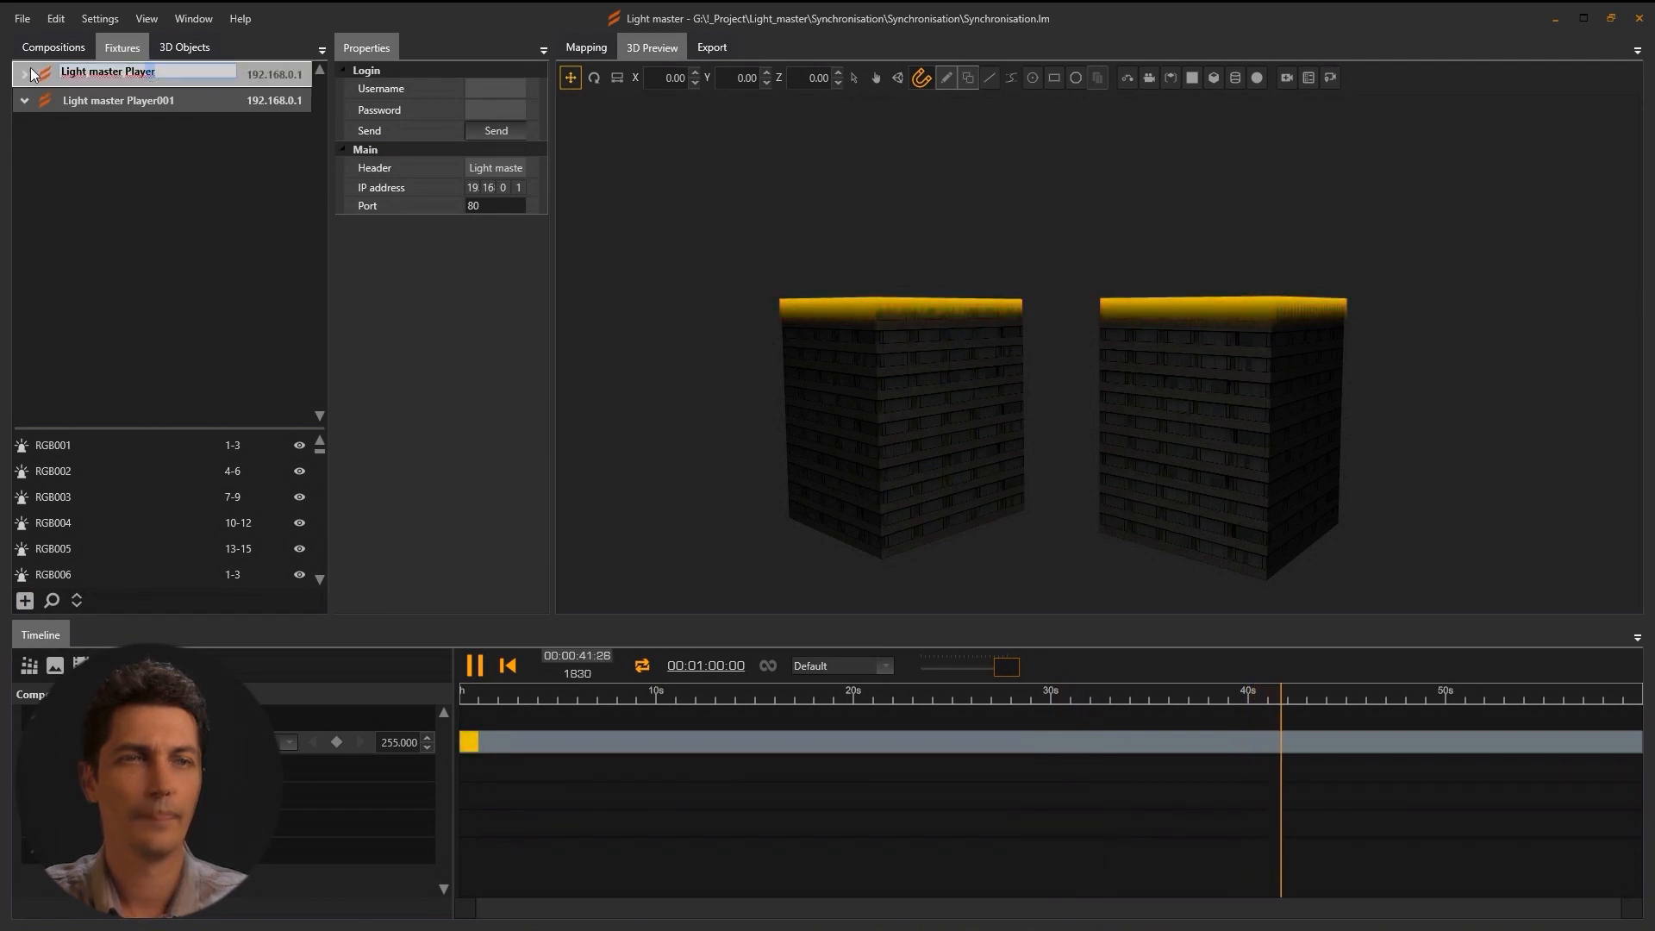
{"action": "type", "text": "B"}
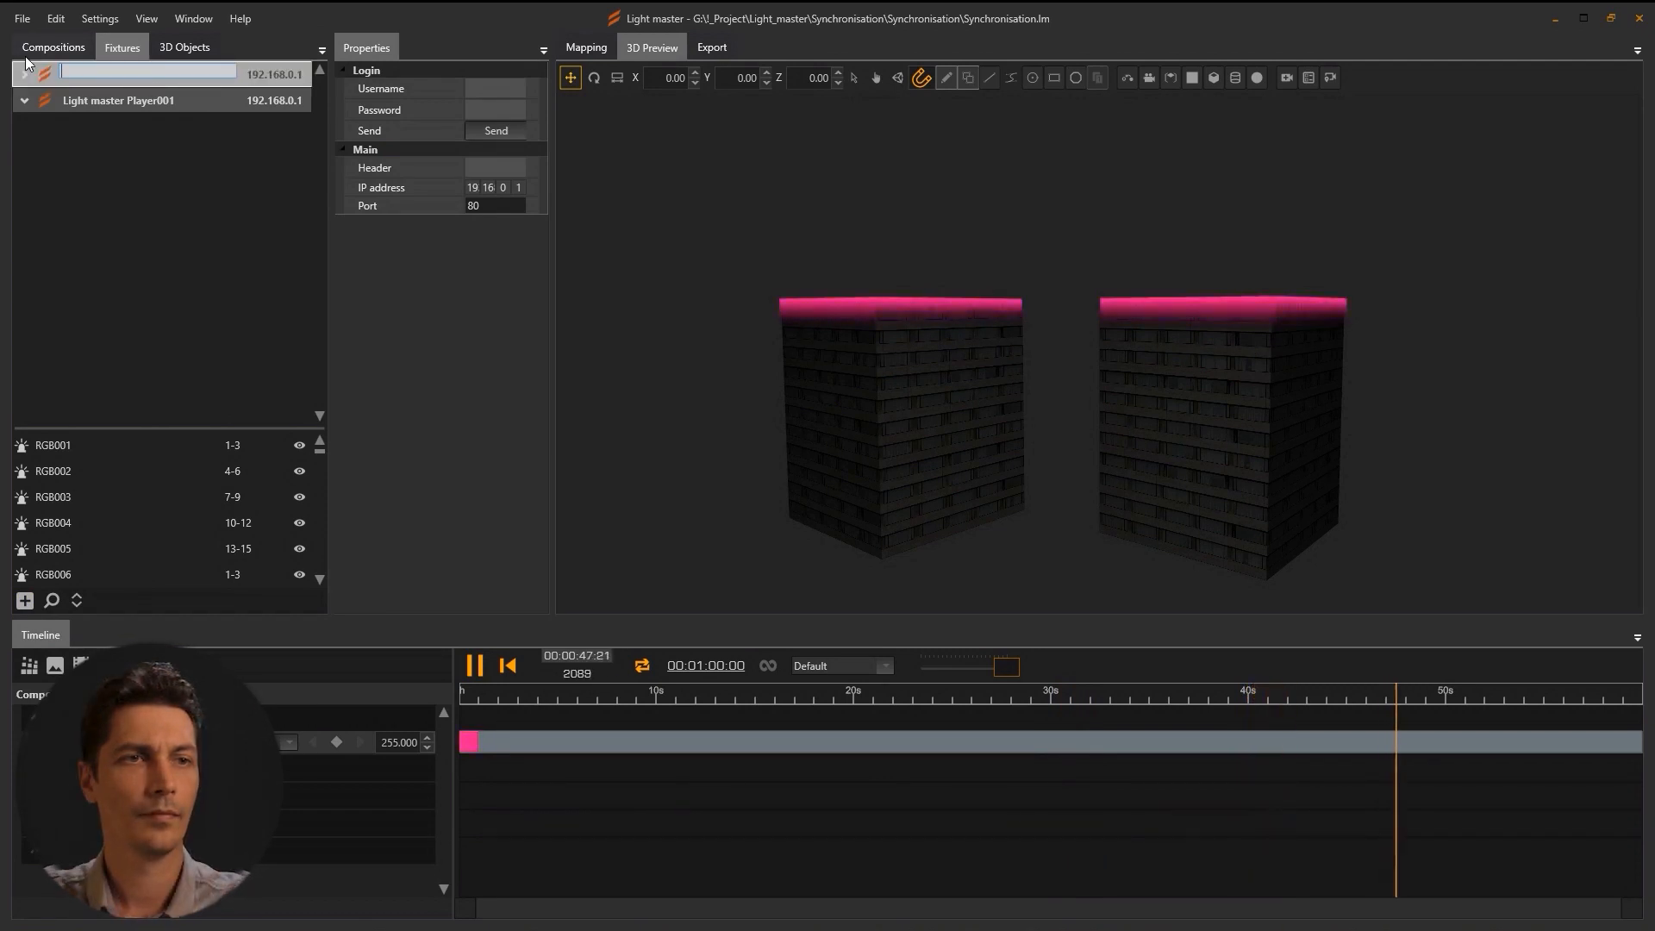
{"action": "type", "text": "uild1"}
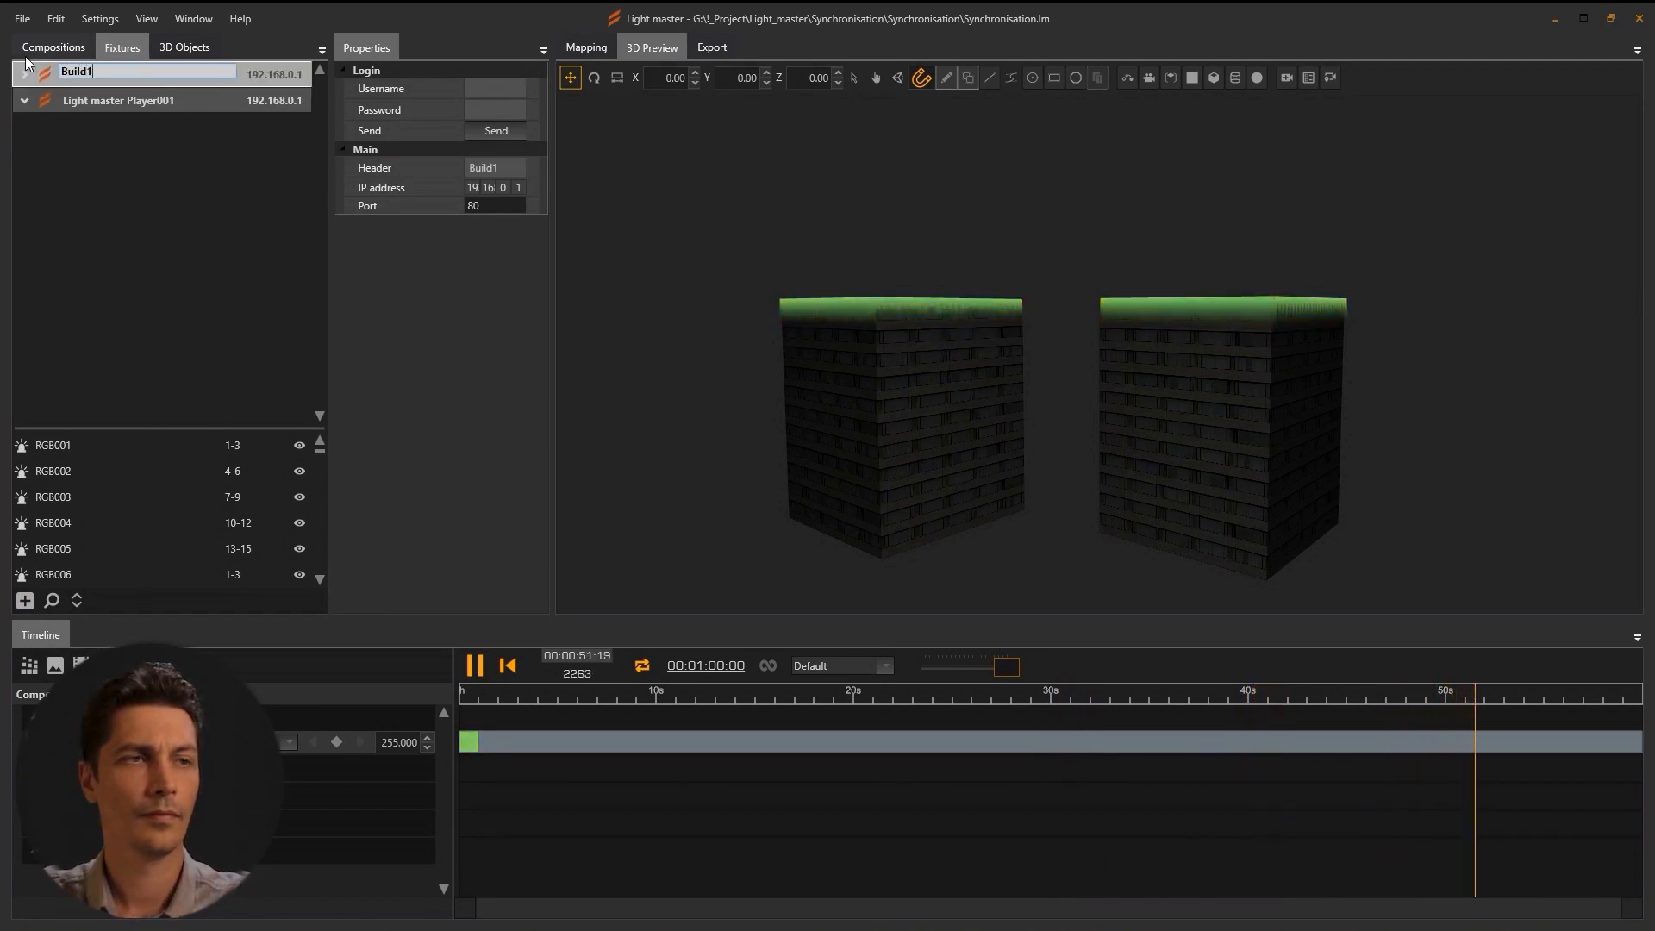
{"action": "key", "text": "Return"}
{"action": "double_click", "coordinate": [94, 103]}
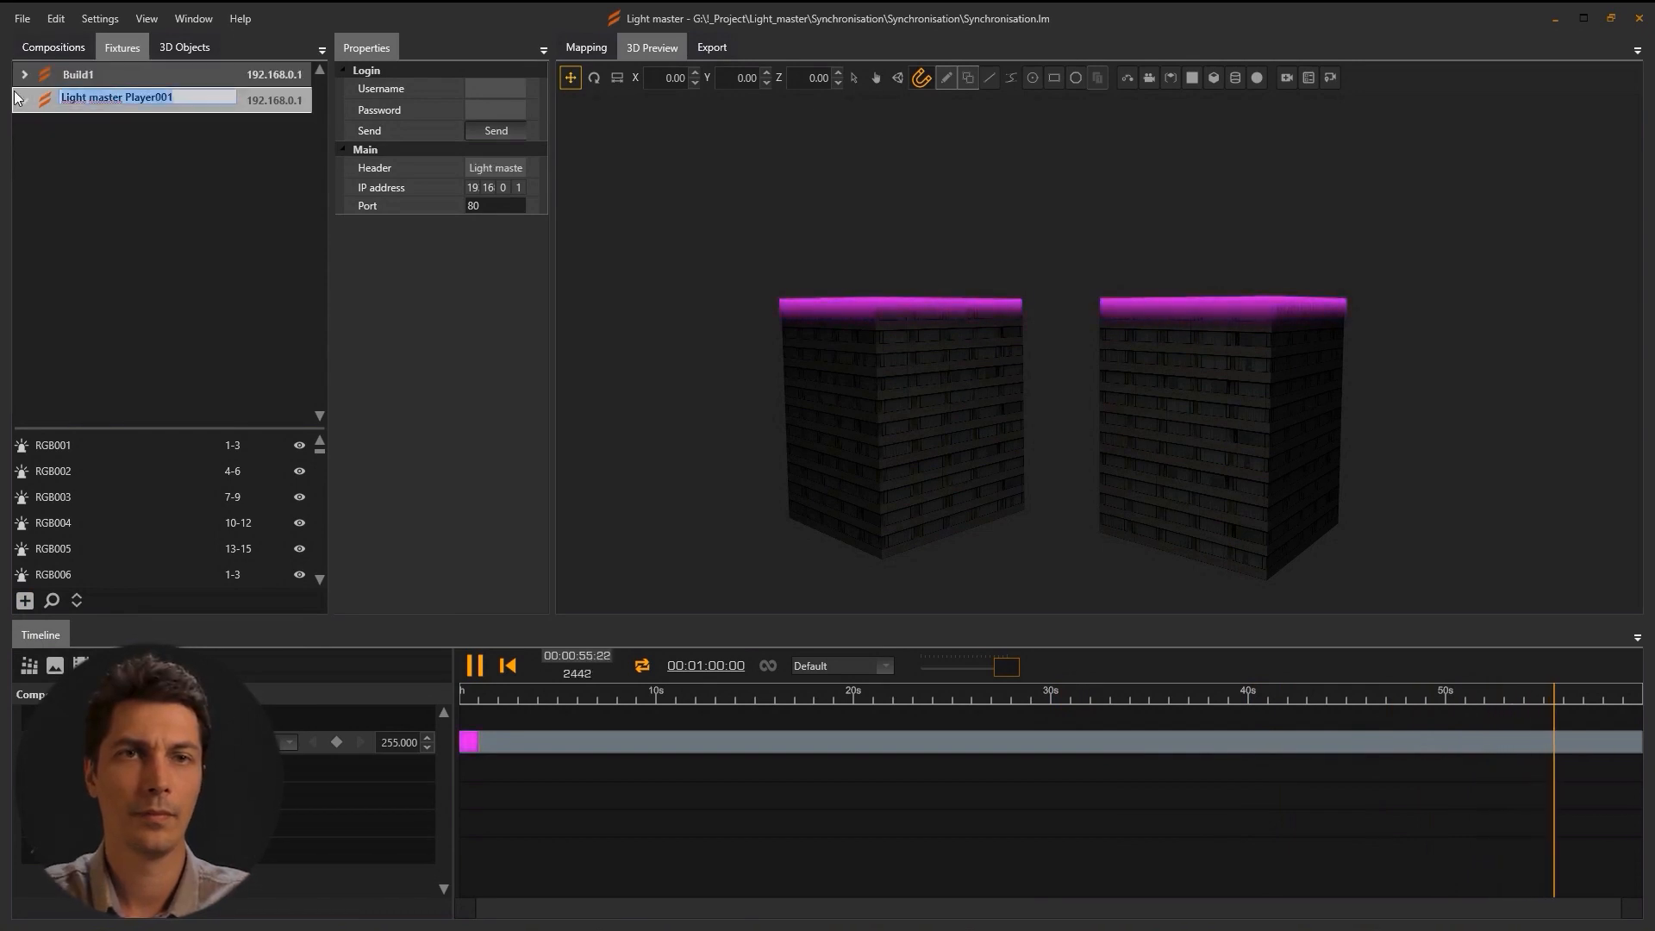
{"action": "type", "text": "Build2"}
{"action": "key", "text": "Return"}
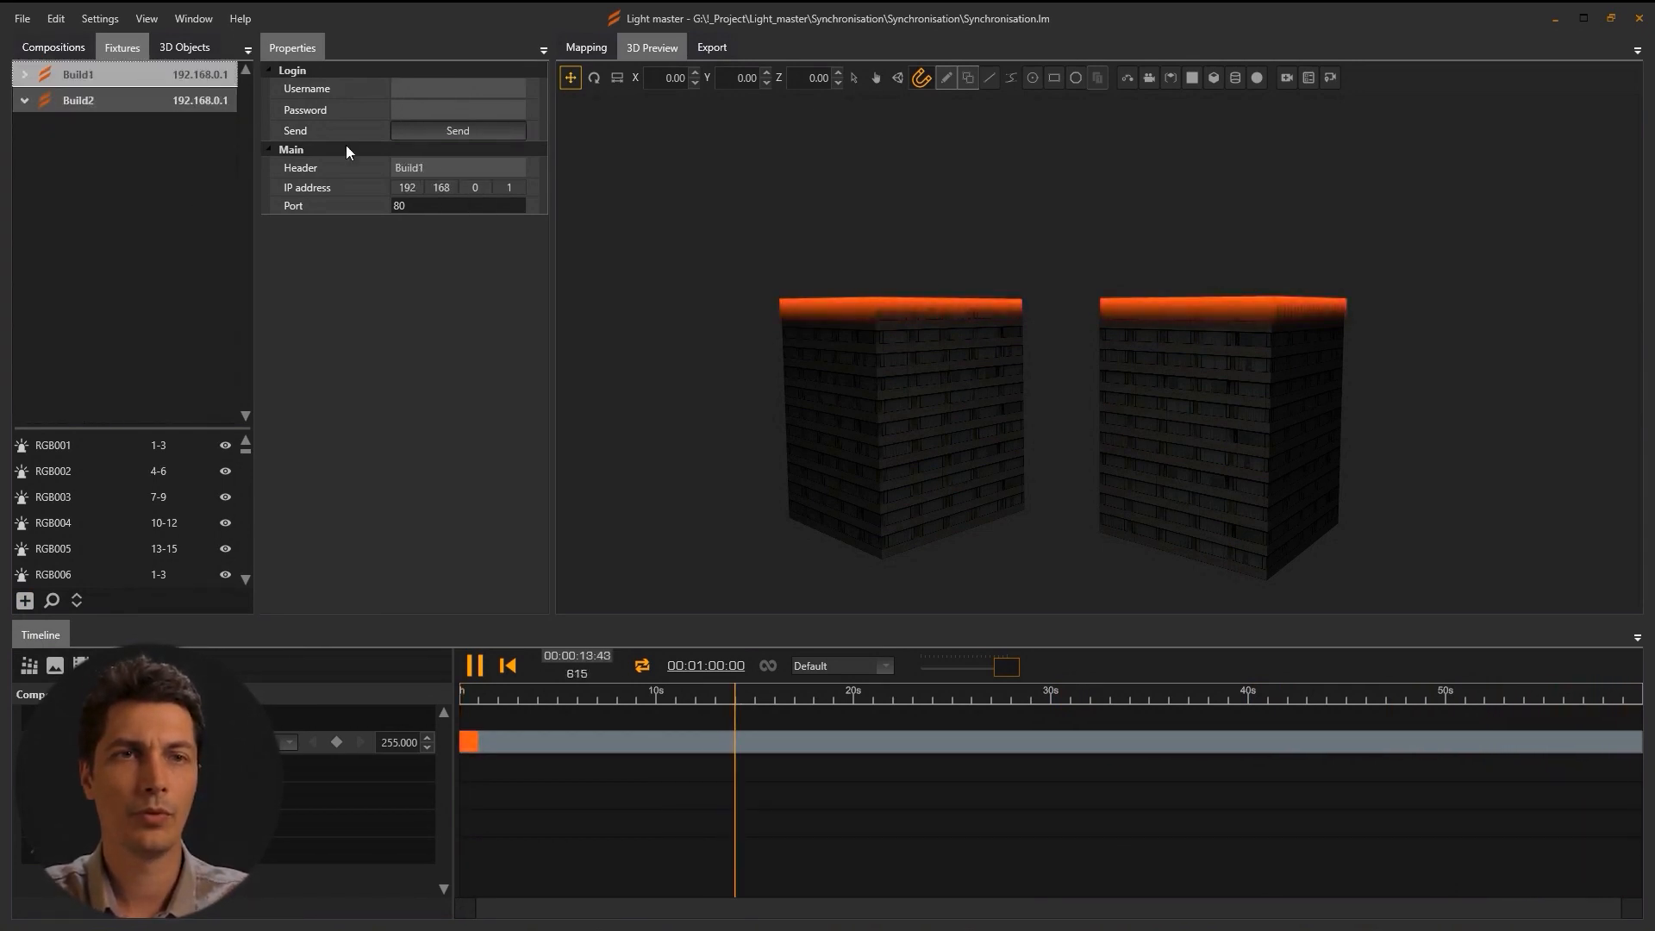
Set Build1's IP address to 192.168.1.210 and Build2's to 192.168.1.200.
{"action": "left_click", "coordinate": [444, 187]}
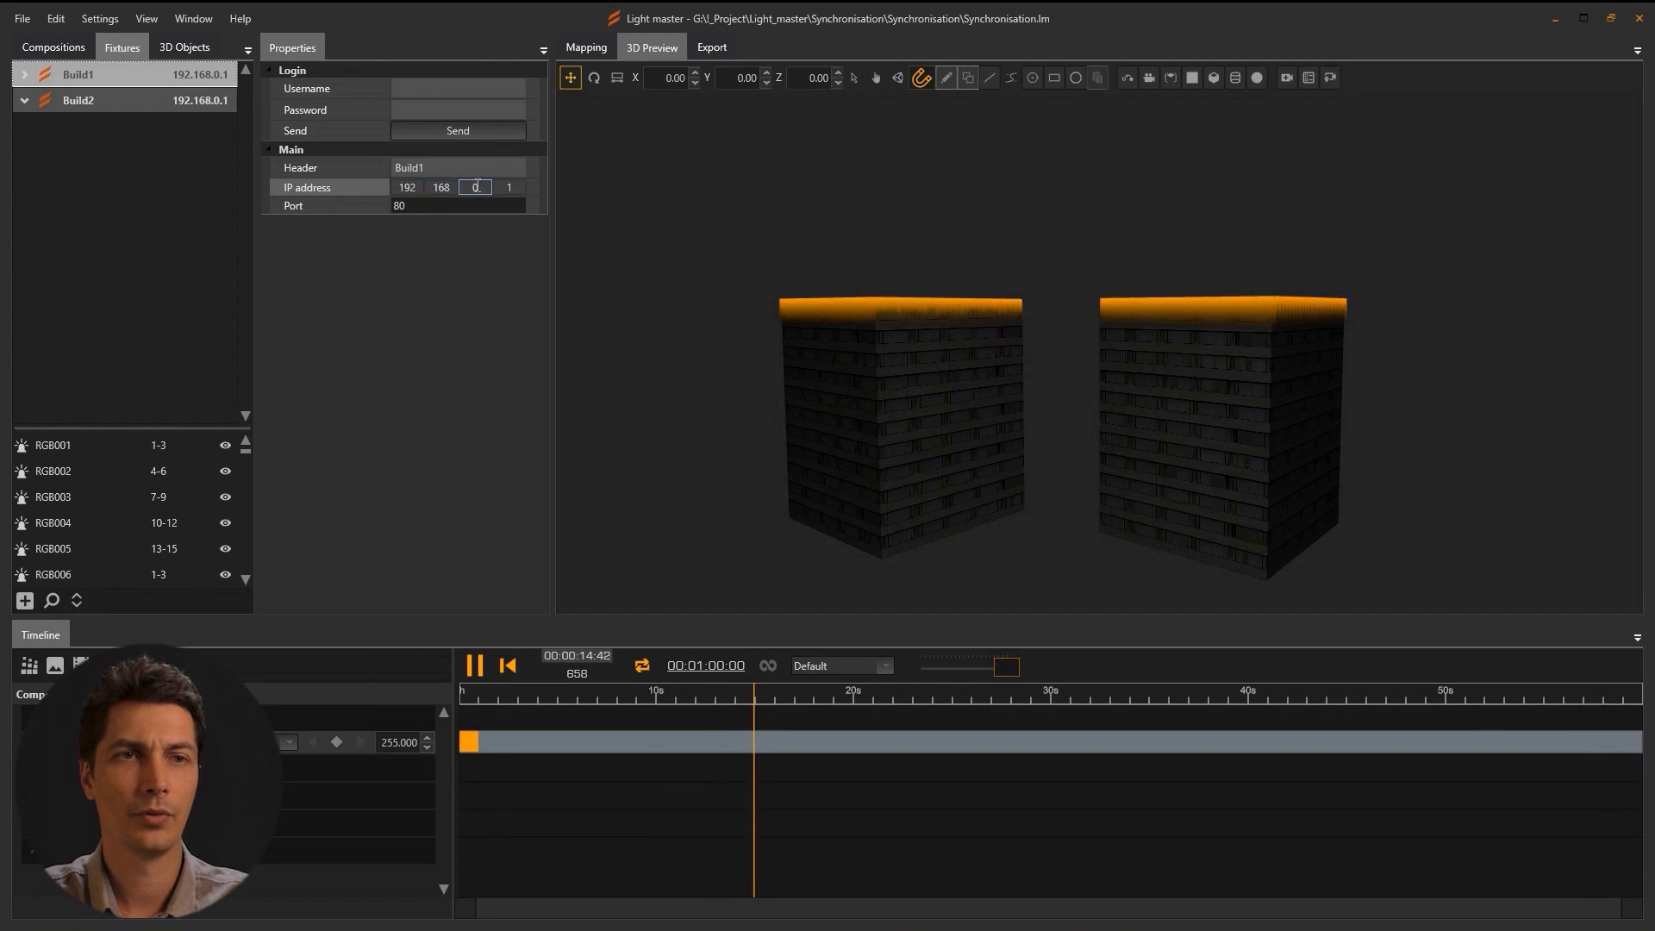
{"action": "type", "text": "1.210"}
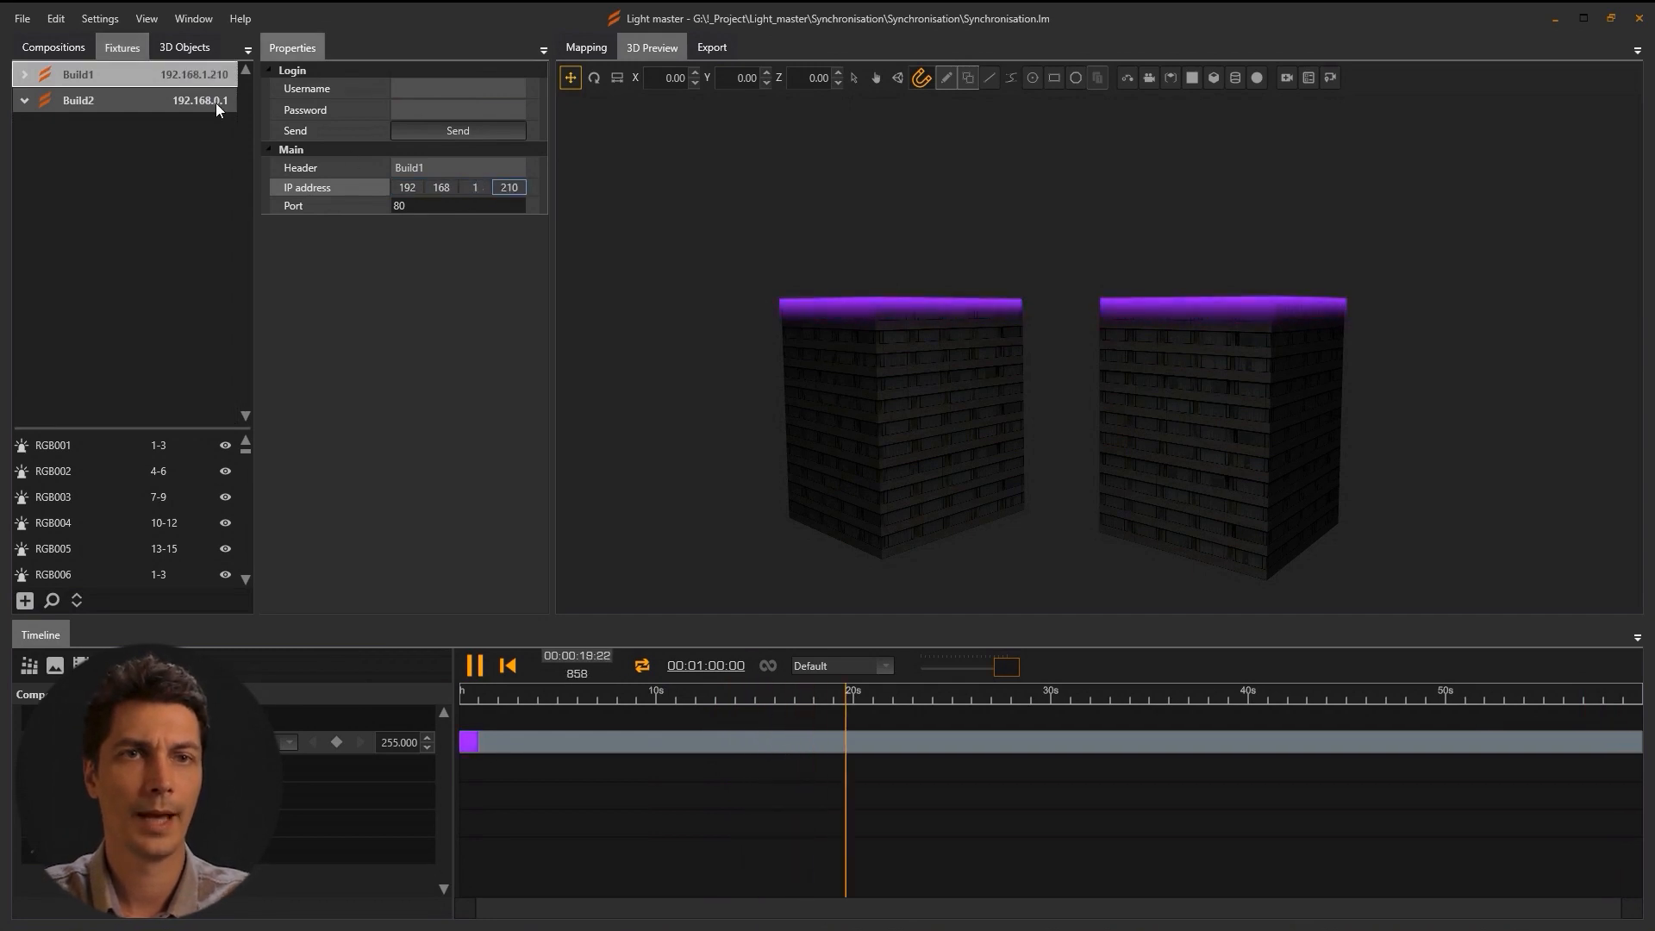
{"action": "left_click", "coordinate": [218, 108]}
{"action": "type", "text": "1.200"}
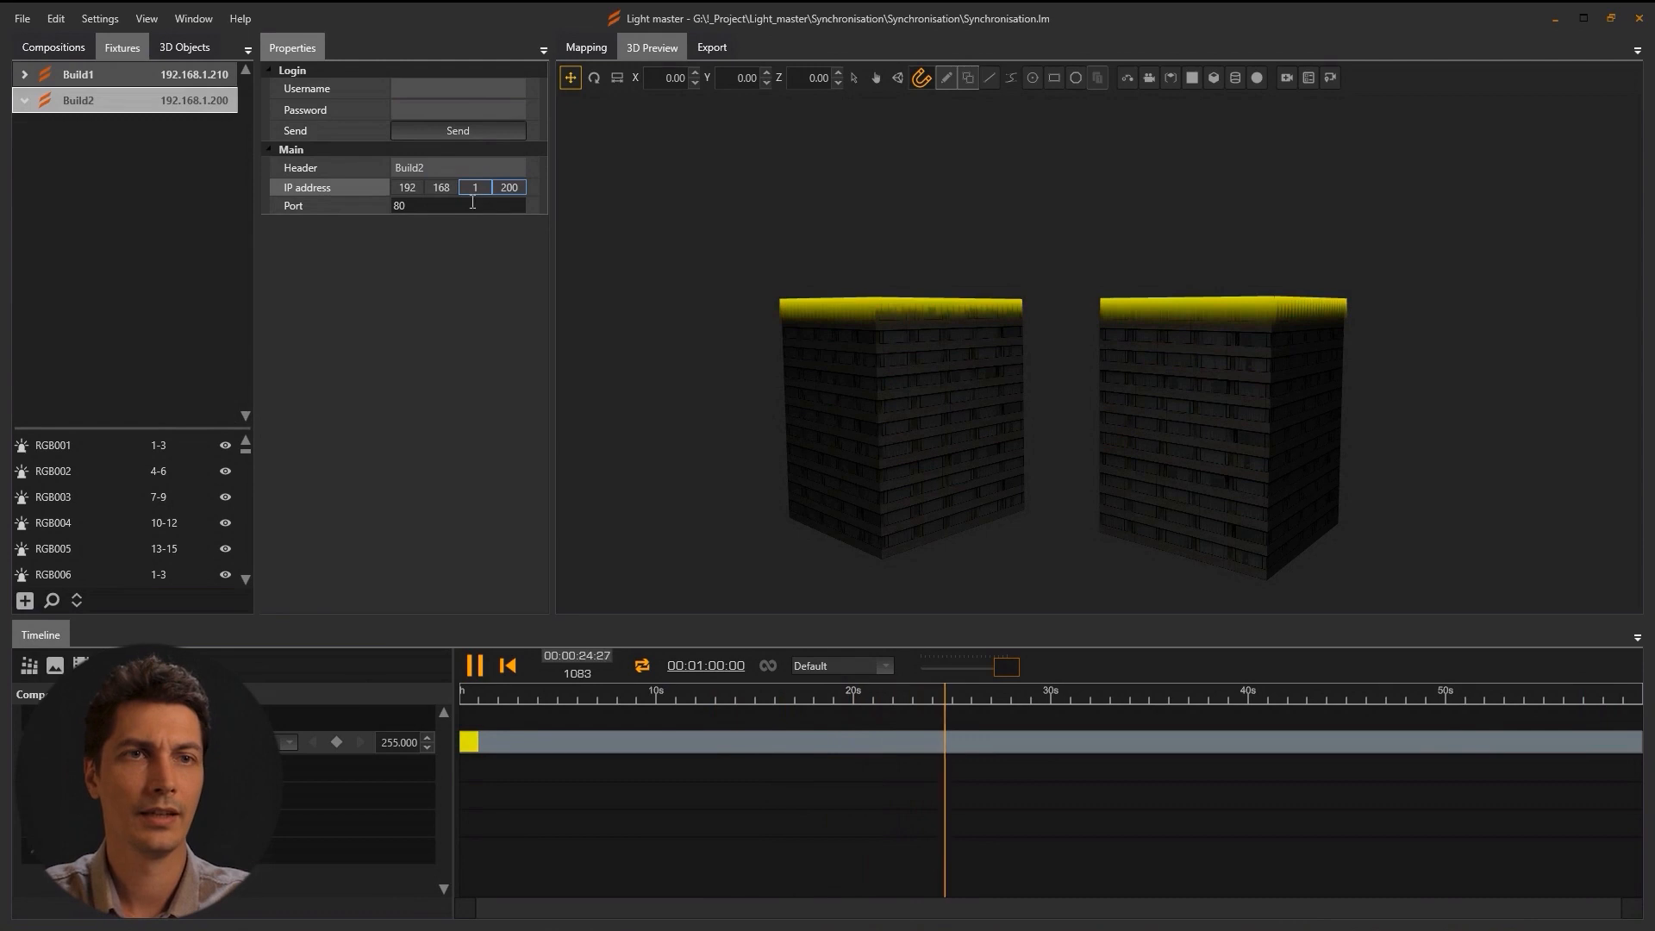
{"action": "key", "text": "Tab"}
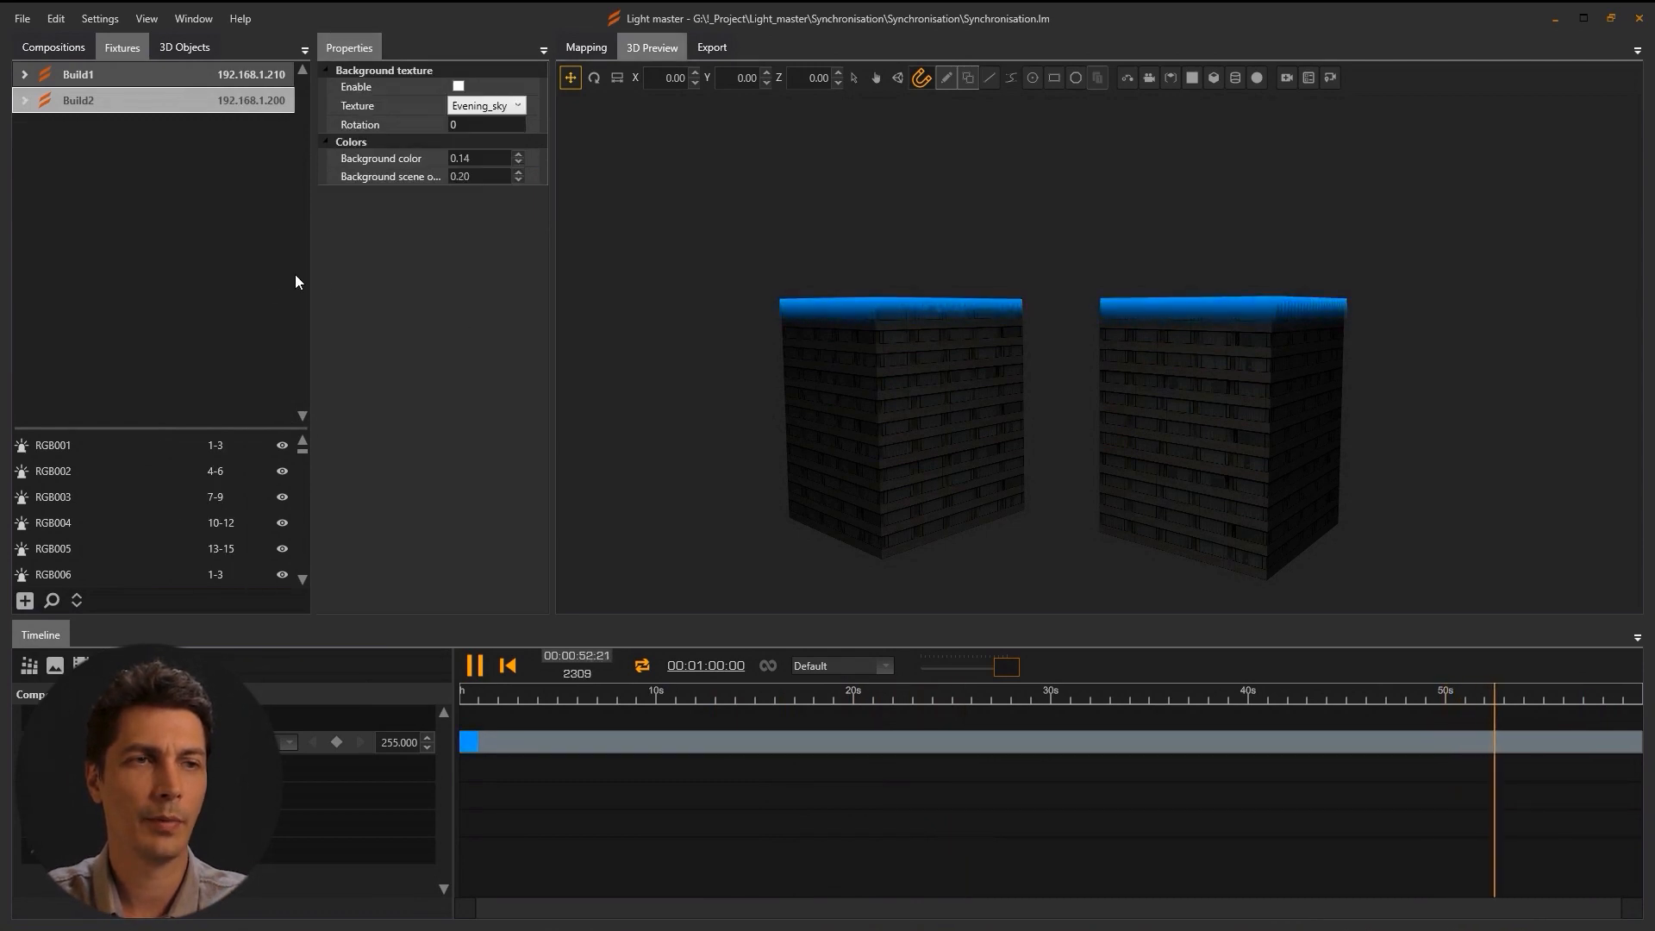
Find and add the LightGate i6 node at 192.168.1.211, then set its ports count to 6.
{"action": "left_click", "coordinate": [52, 600]}
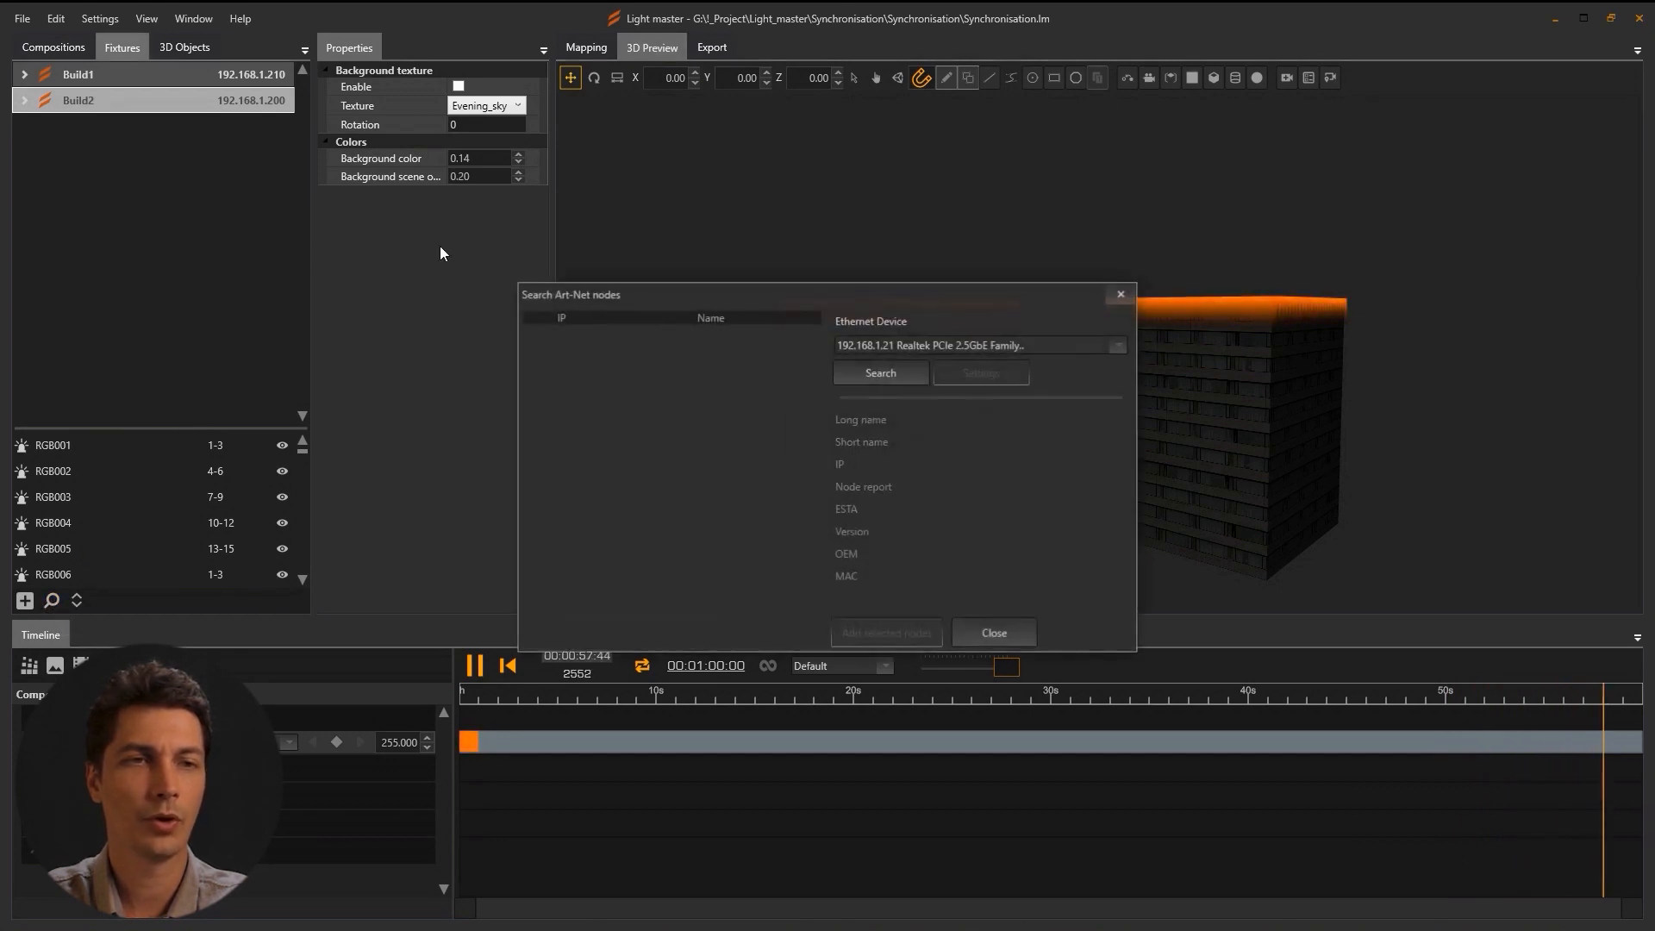
{"action": "left_click", "coordinate": [870, 343]}
{"action": "left_click", "coordinate": [872, 345]}
{"action": "left_click", "coordinate": [888, 376]}
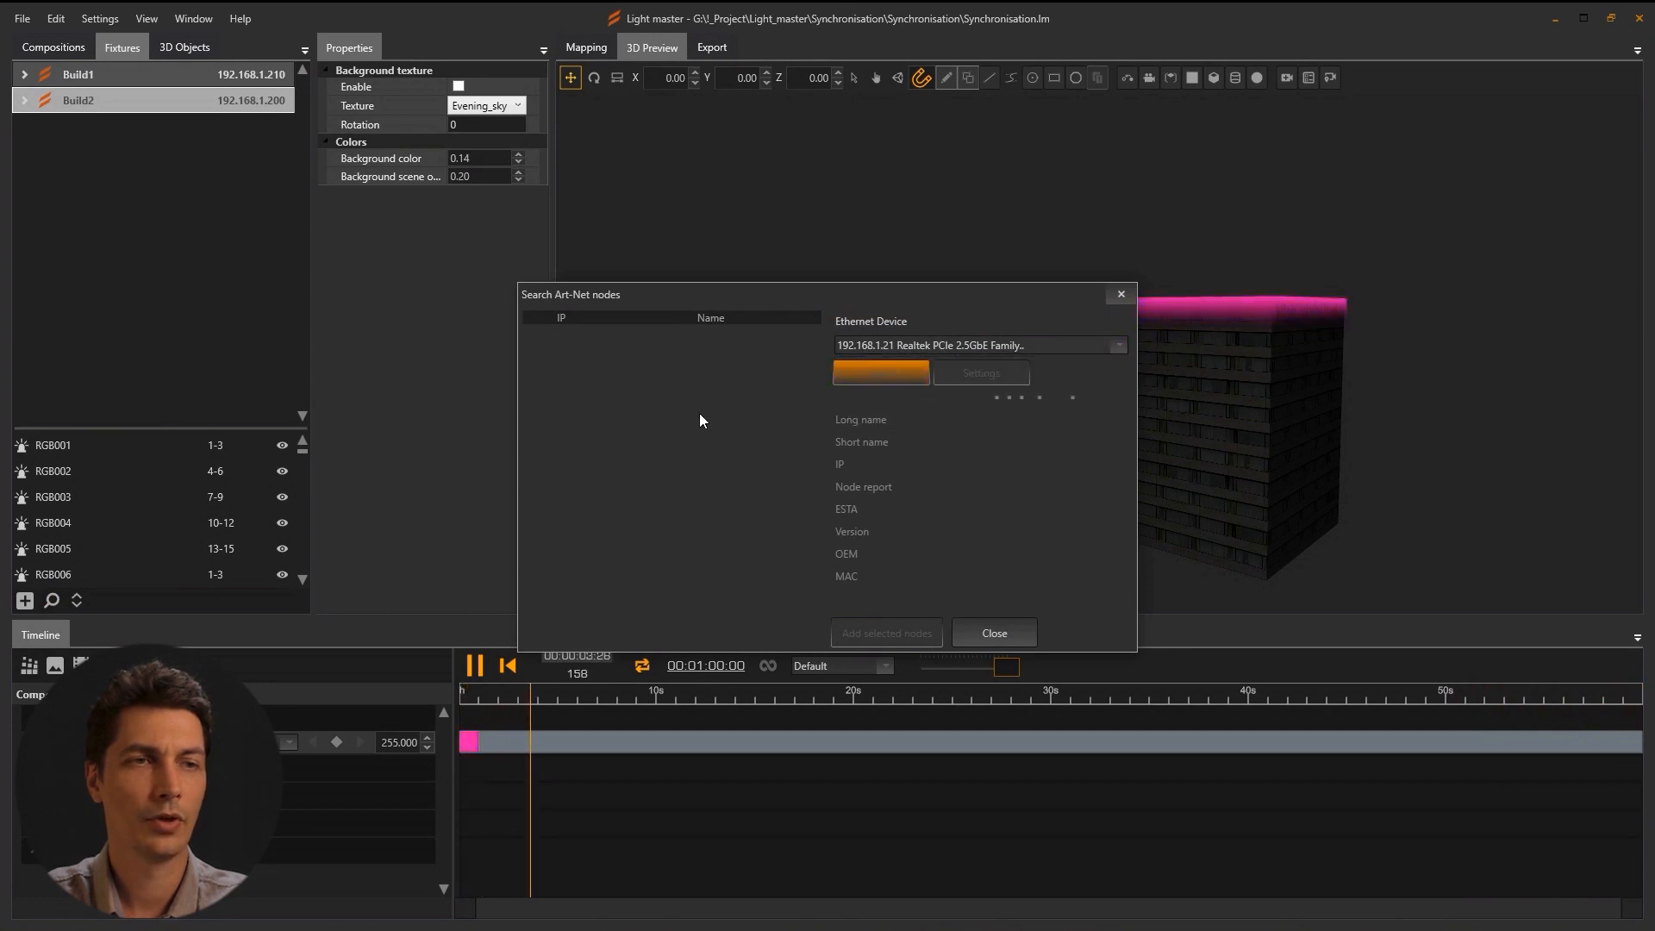
{"action": "left_click", "coordinate": [577, 348]}
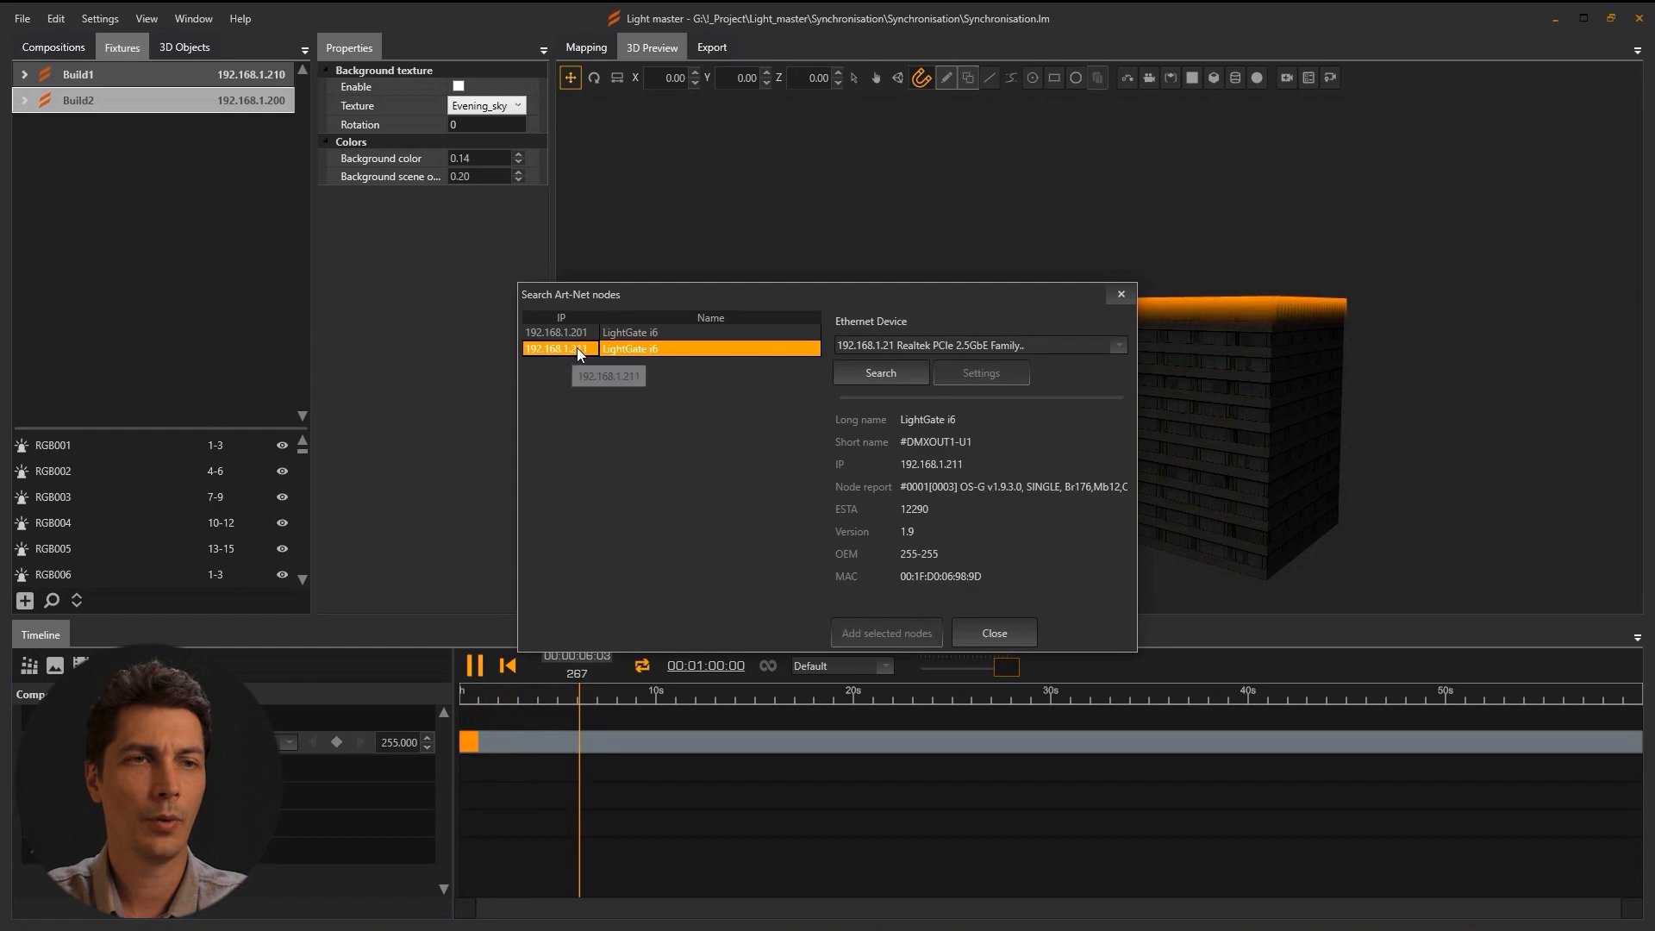
{"action": "left_click", "coordinate": [862, 633]}
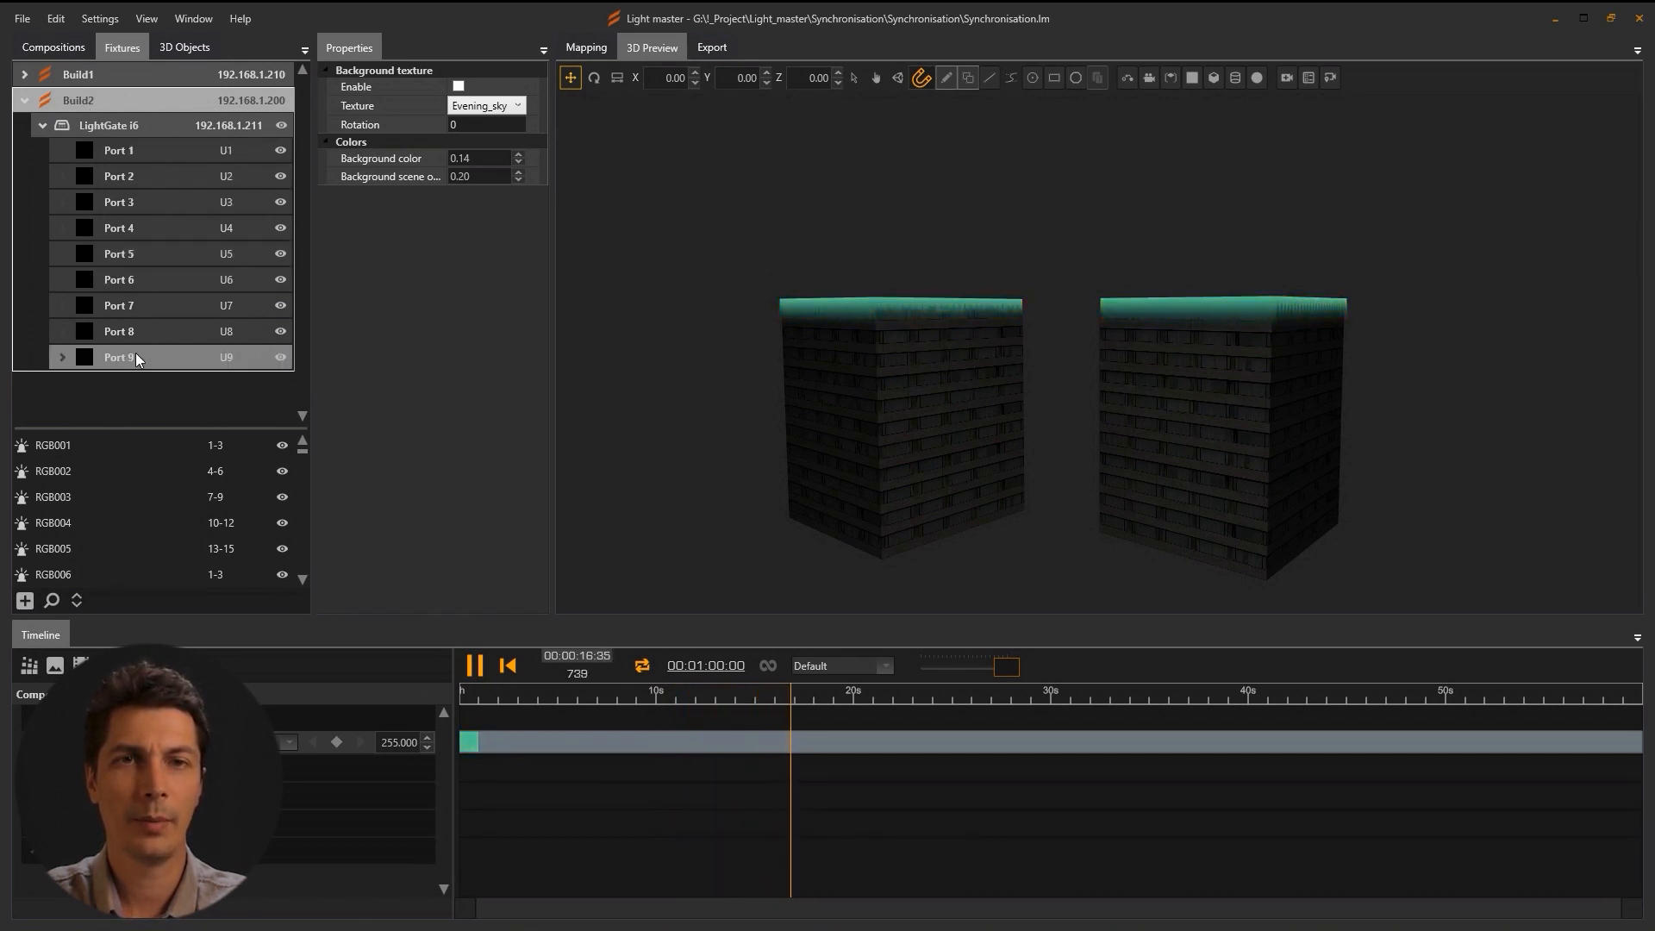
{"action": "left_click", "coordinate": [120, 131]}
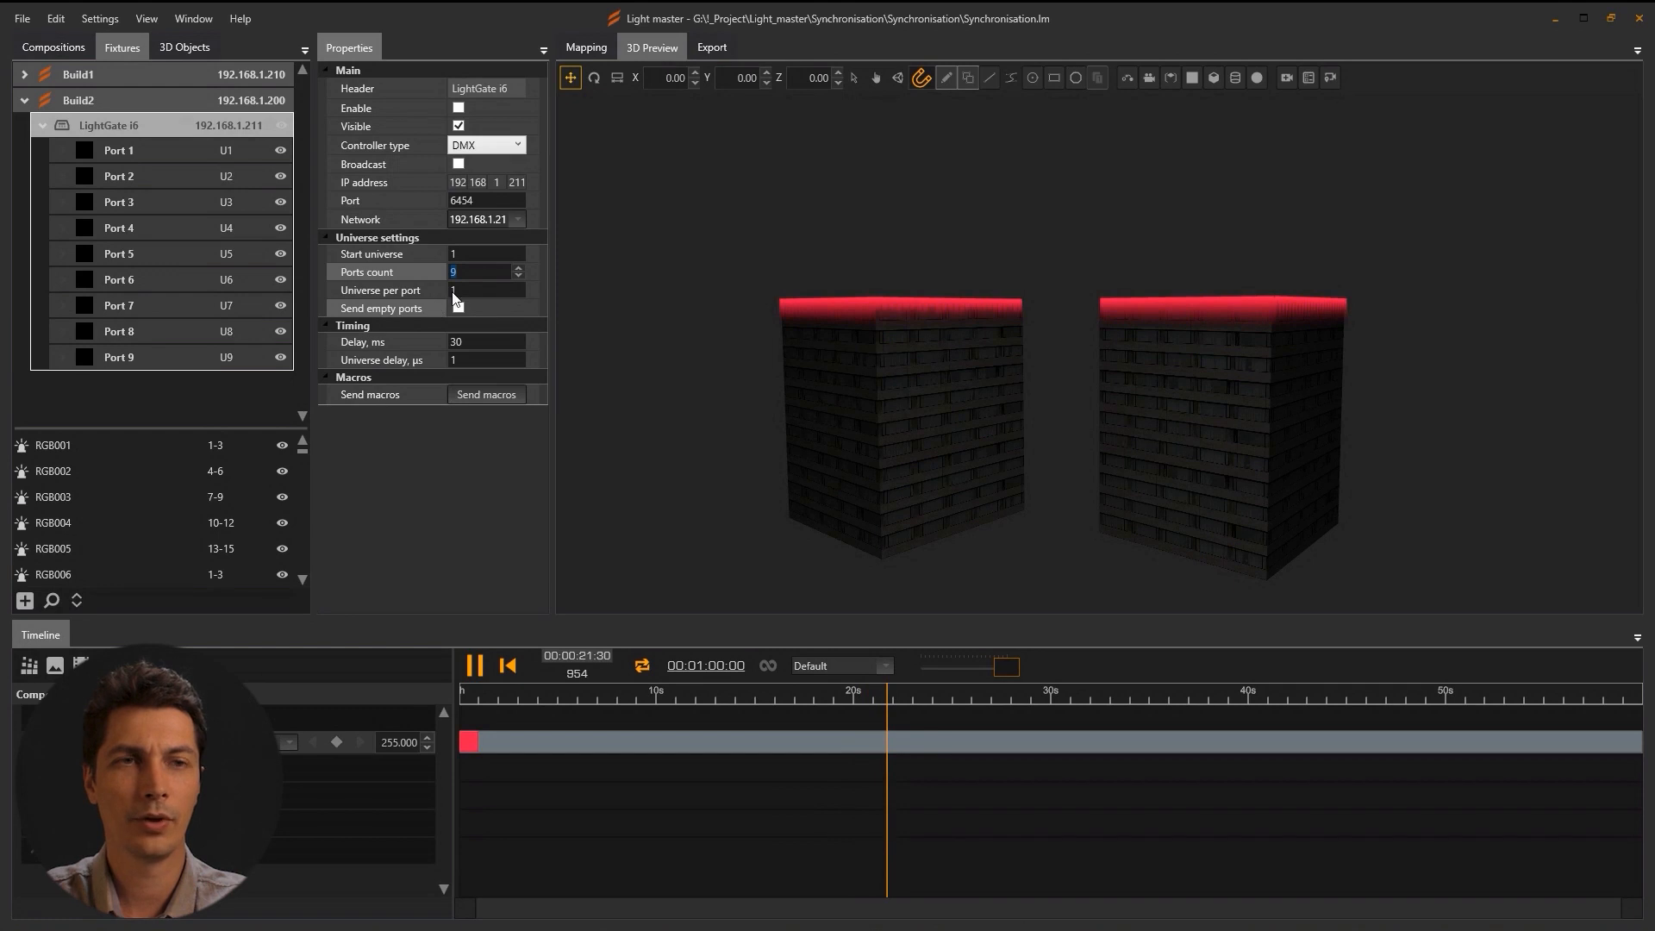
{"action": "type", "text": "6"}
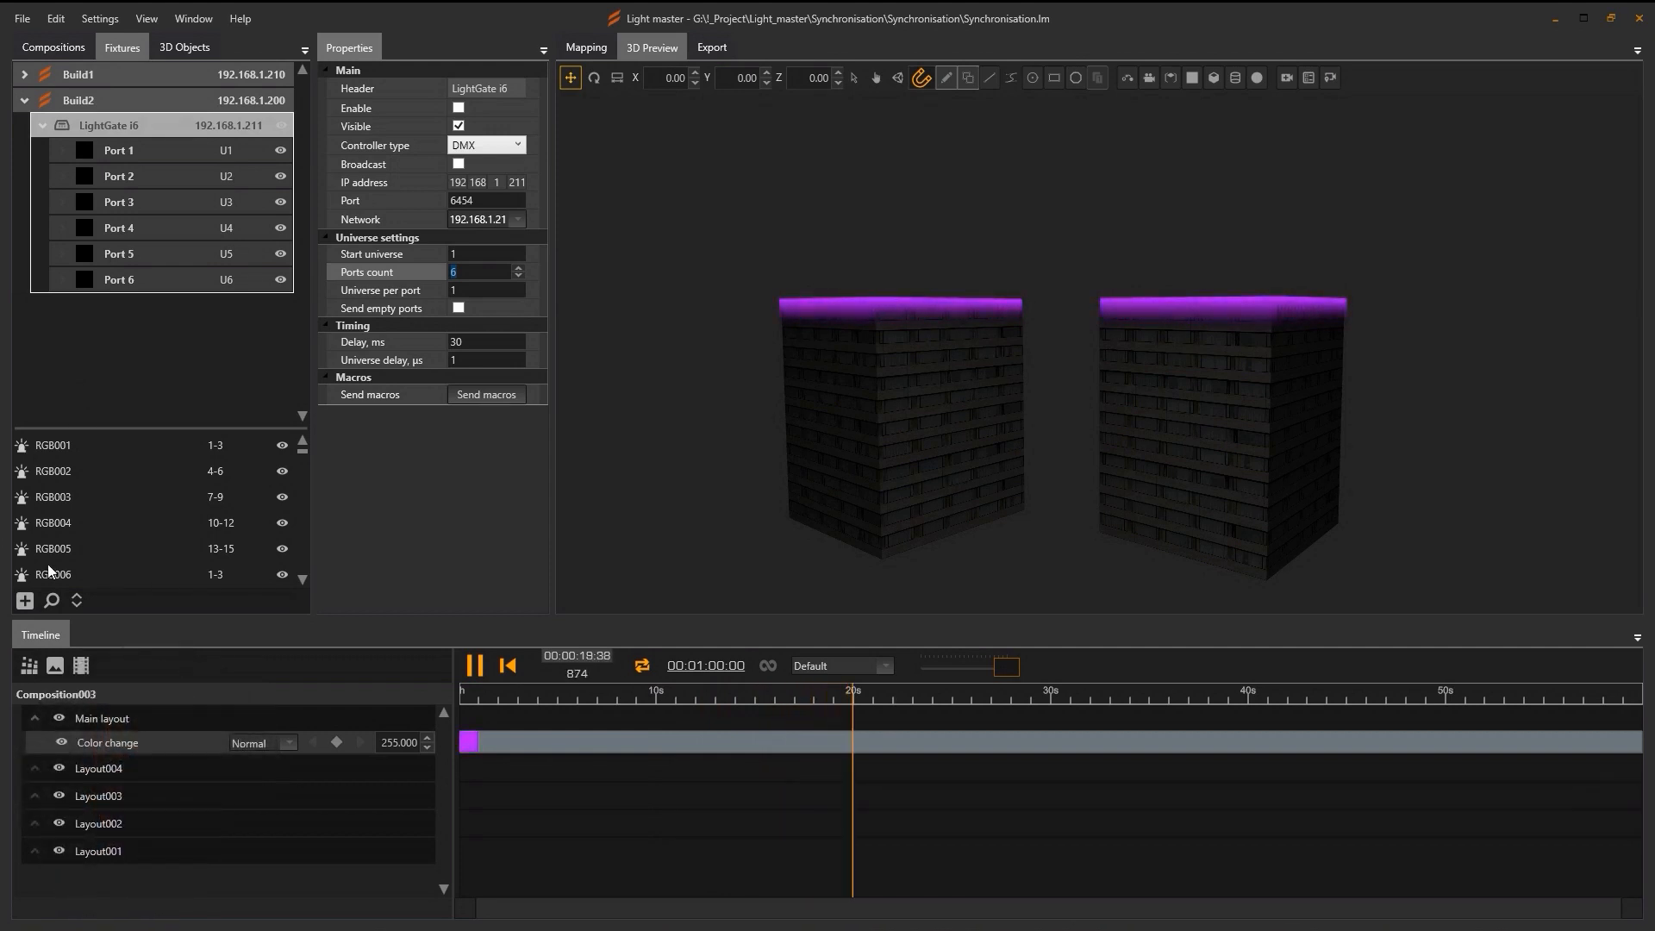
Add a Light master Converter 6 and drag the LightGate i6 node from Build2 into Build1.
{"action": "left_click", "coordinate": [25, 602]}
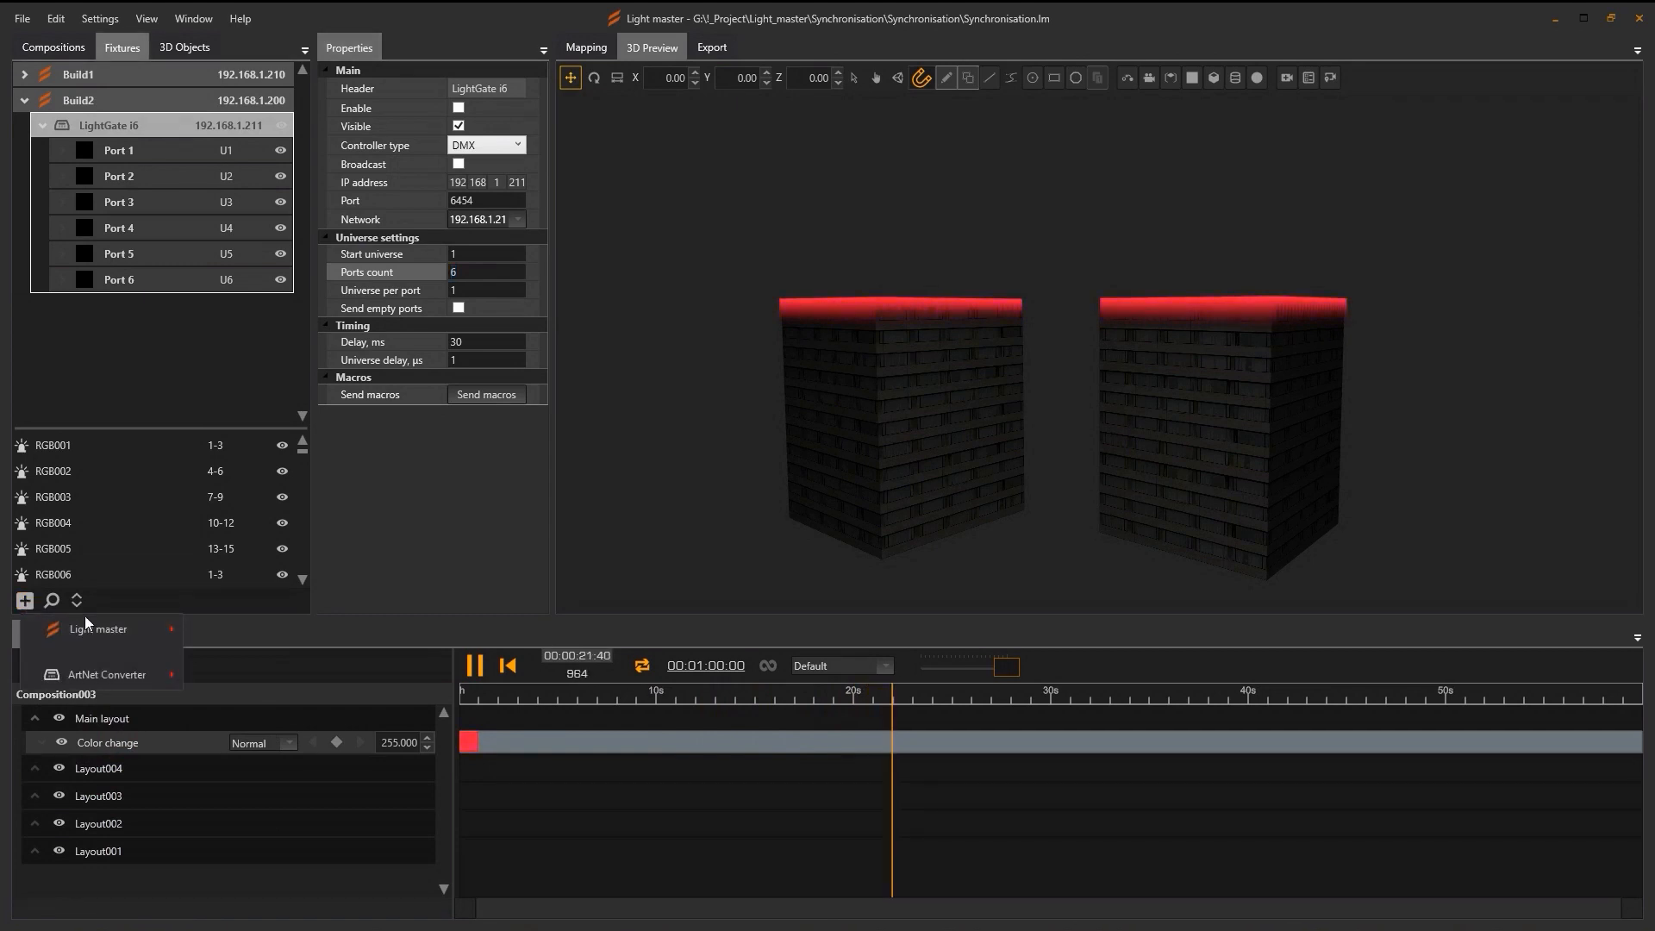
{"action": "mouse_move", "coordinate": [95, 679]}
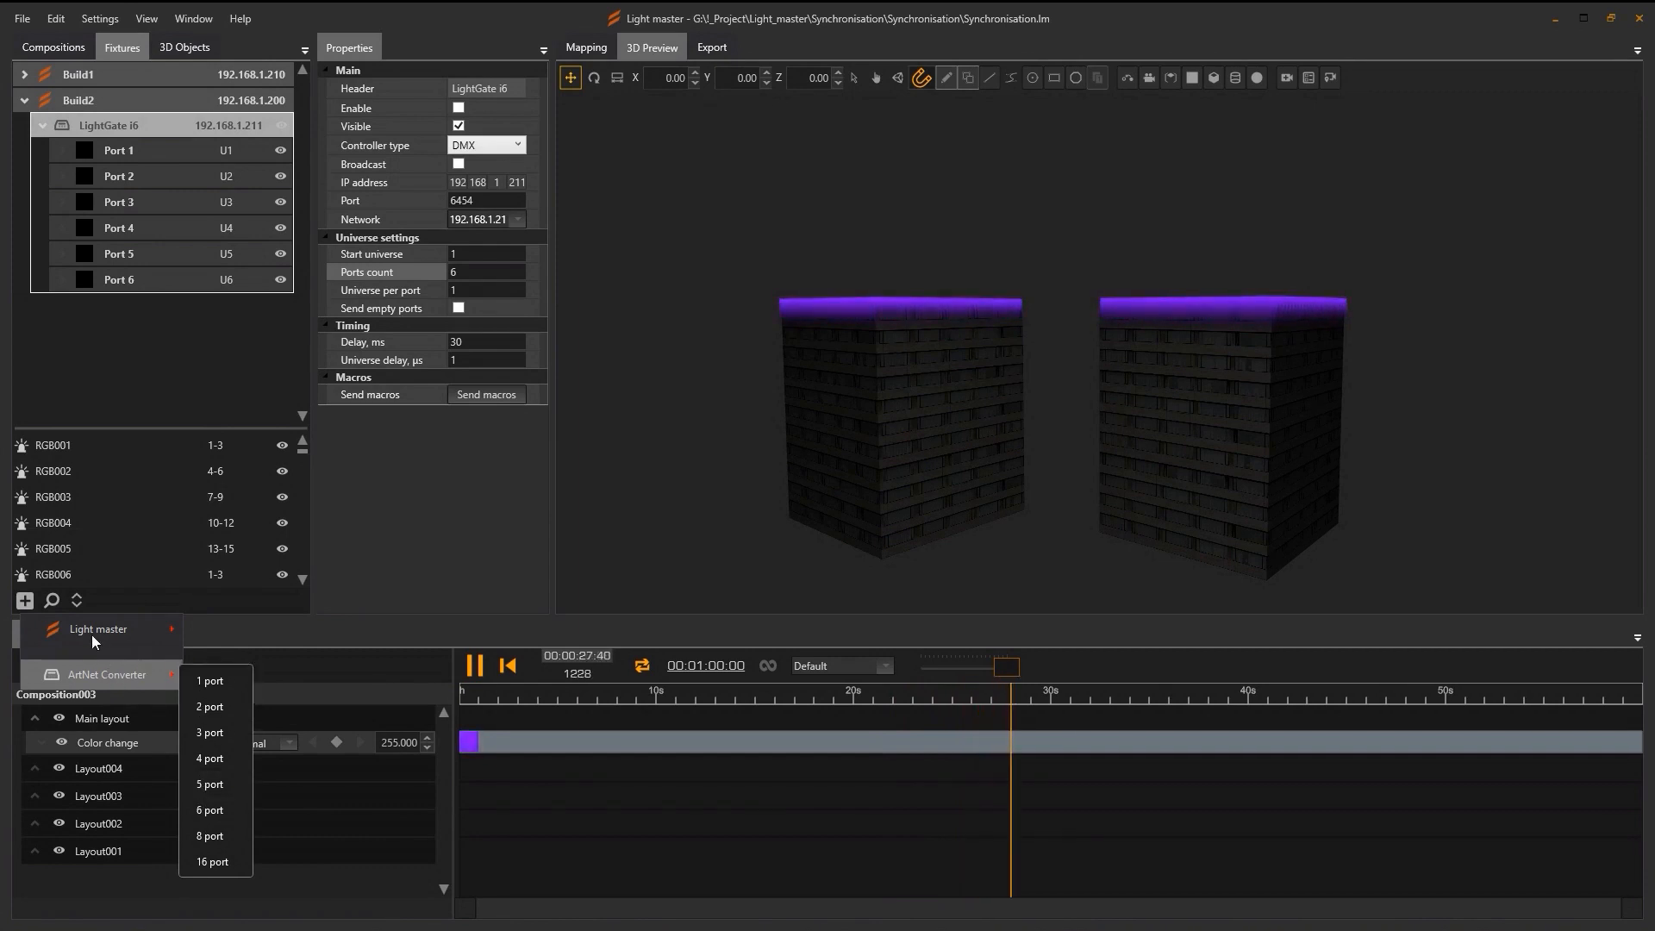
{"action": "mouse_move", "coordinate": [91, 631]}
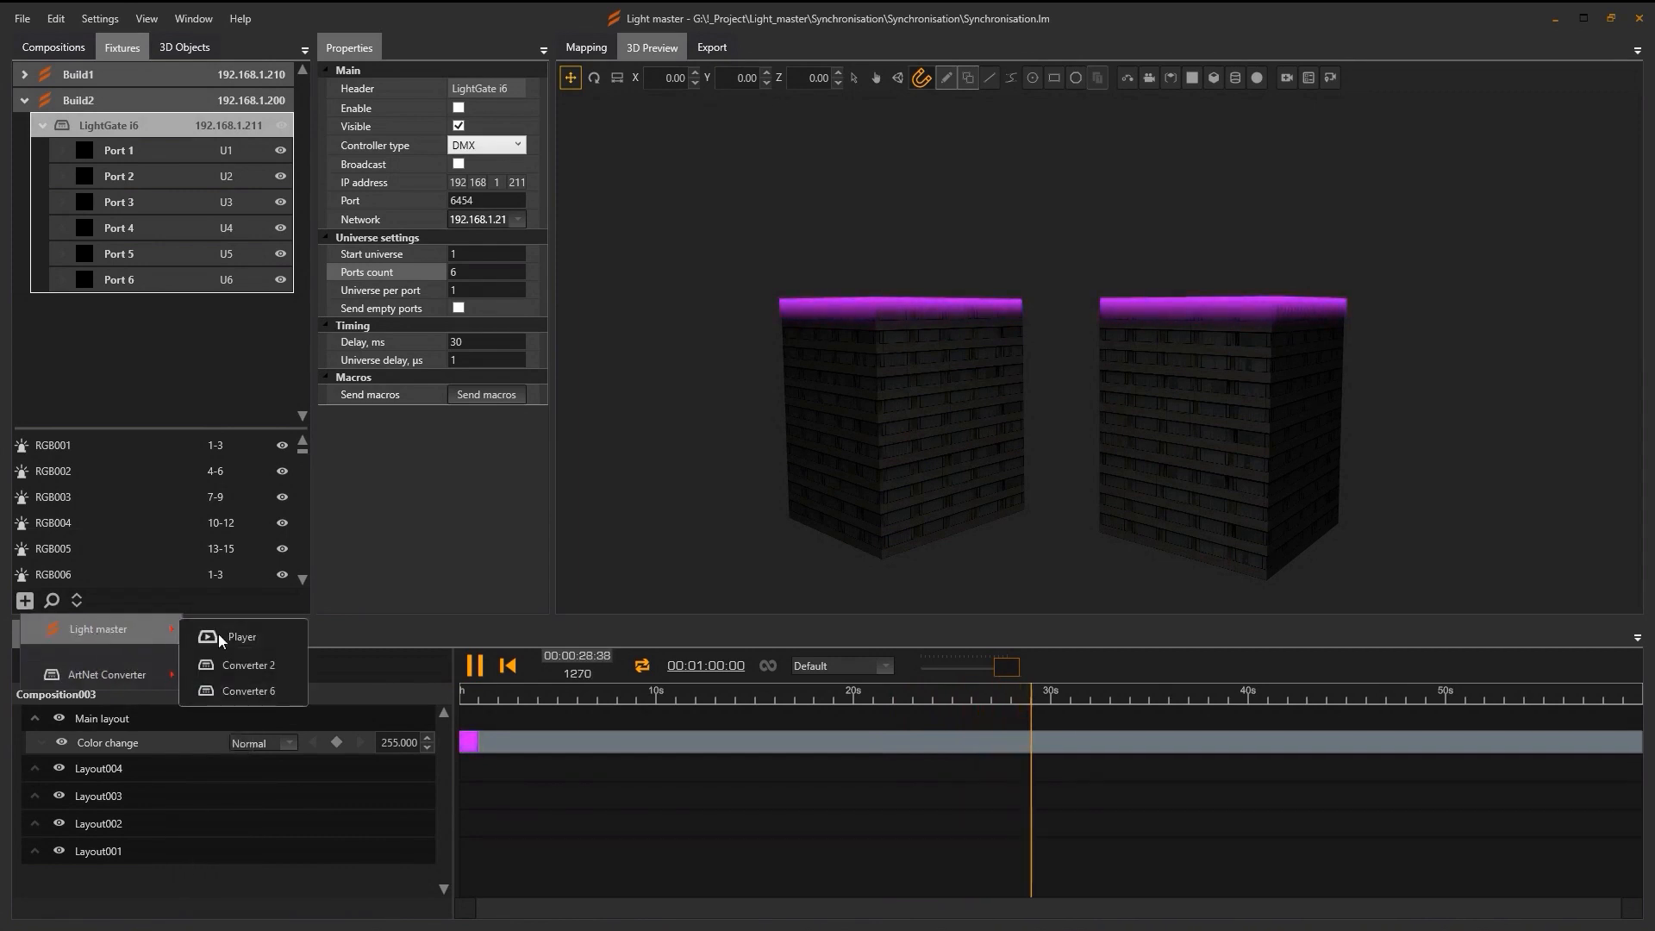
{"action": "left_click", "coordinate": [231, 690]}
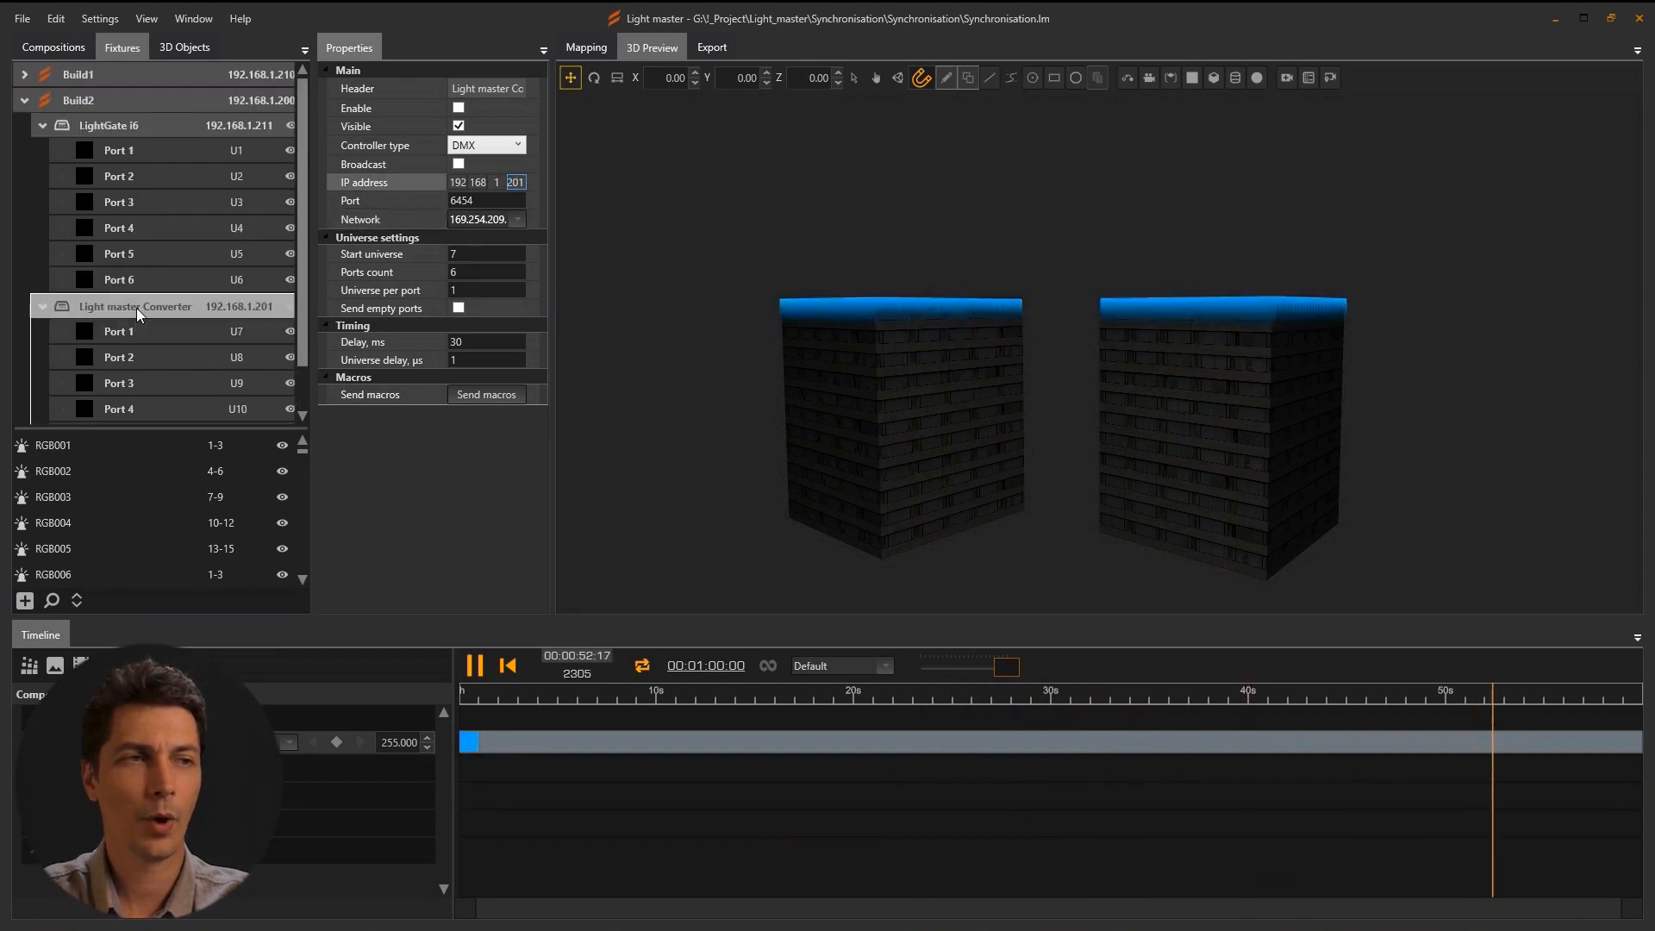
{"action": "left_click", "coordinate": [119, 129]}
{"action": "left_click_drag", "start_coordinate": [98, 74], "coordinate": [97, 75]}
Assign fixtures RGB001–RGB050 to Port 1 of Build1's LightGate i6.
{"action": "left_click", "coordinate": [24, 74]}
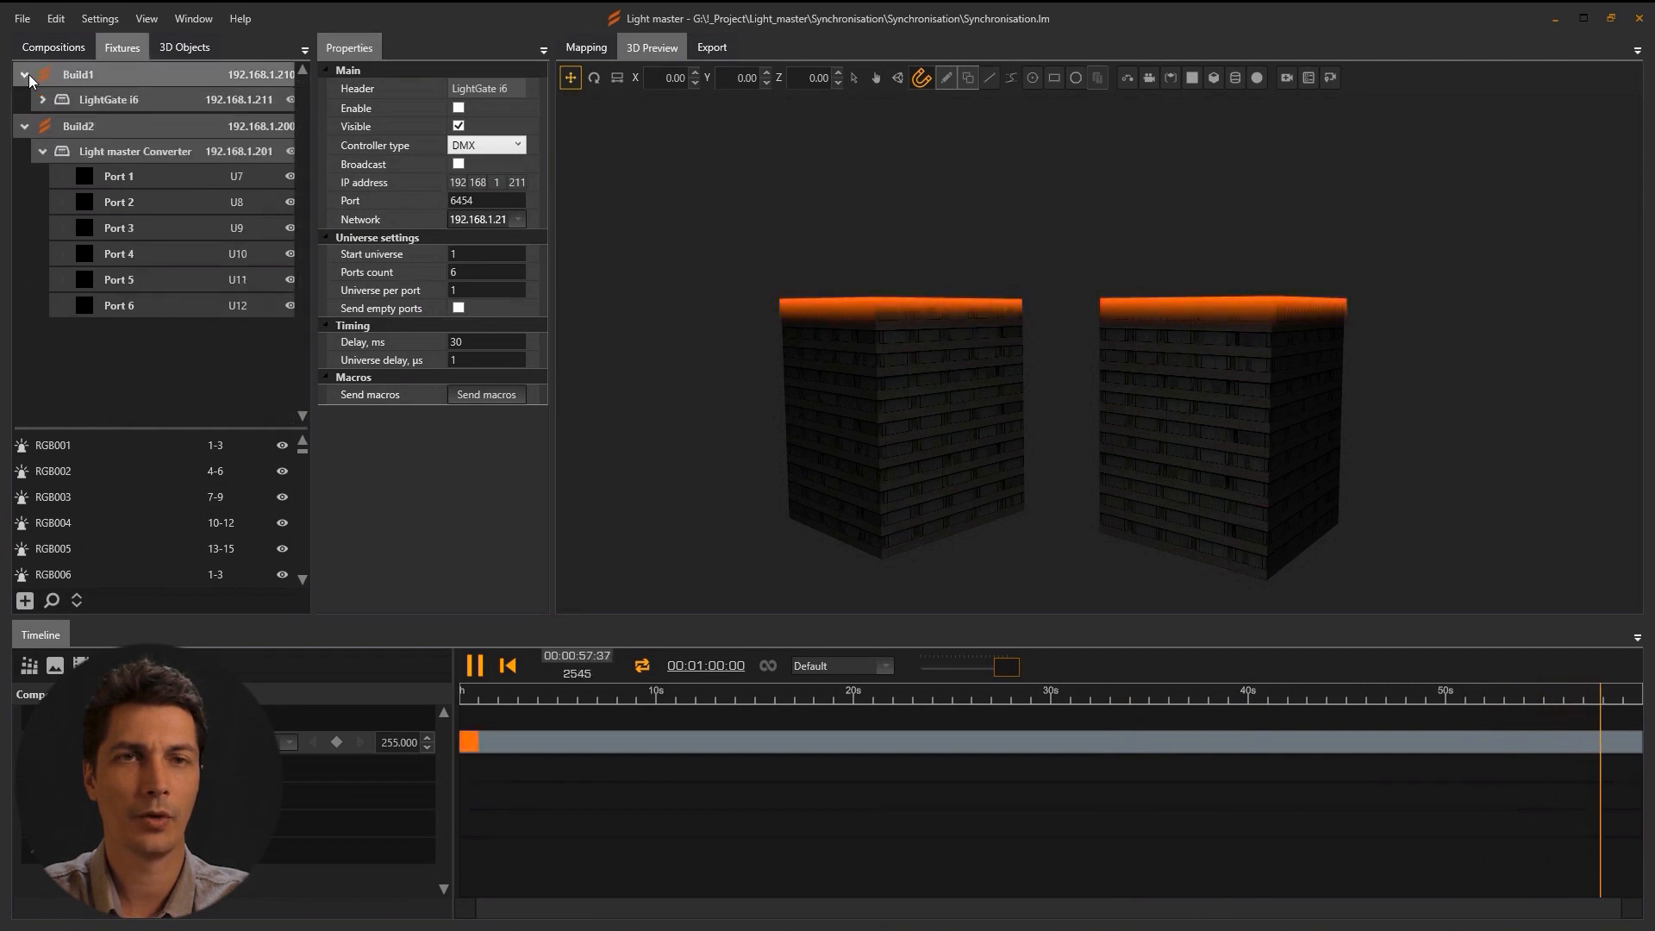
{"action": "left_click", "coordinate": [43, 99]}
{"action": "left_click", "coordinate": [149, 102]}
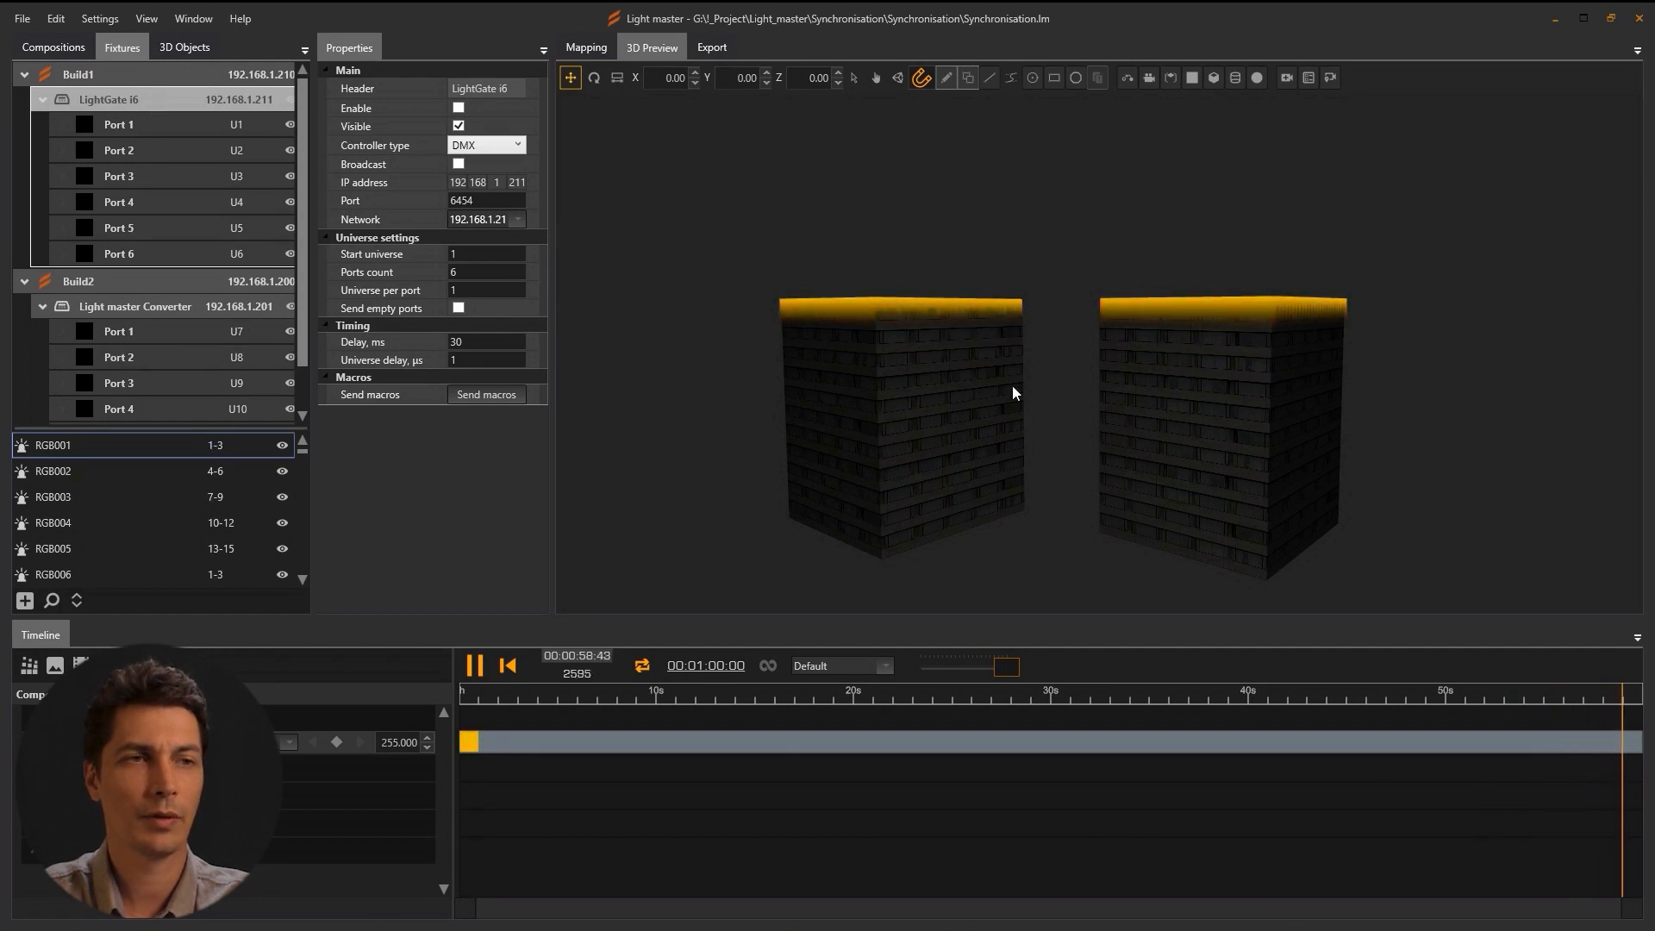
{"action": "left_click", "coordinate": [103, 452]}
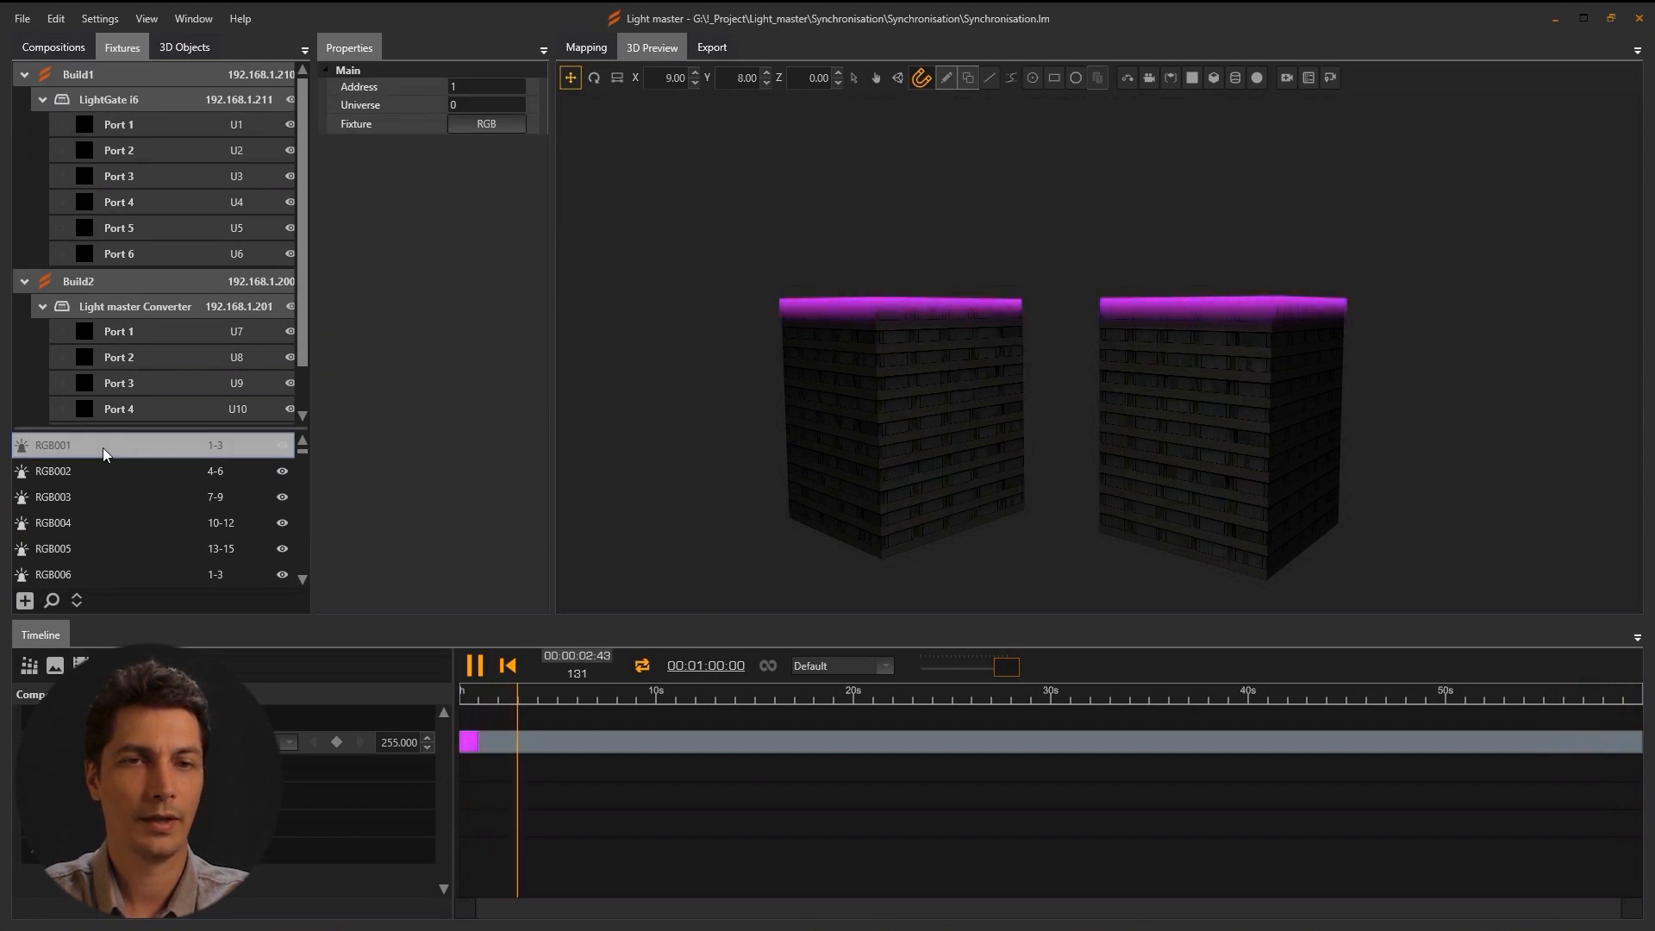
{"action": "scroll", "coordinate": [101, 448], "scroll_direction": "down", "scroll_amount": 4}
{"action": "scroll", "coordinate": [102, 448], "scroll_direction": "down", "scroll_amount": 8}
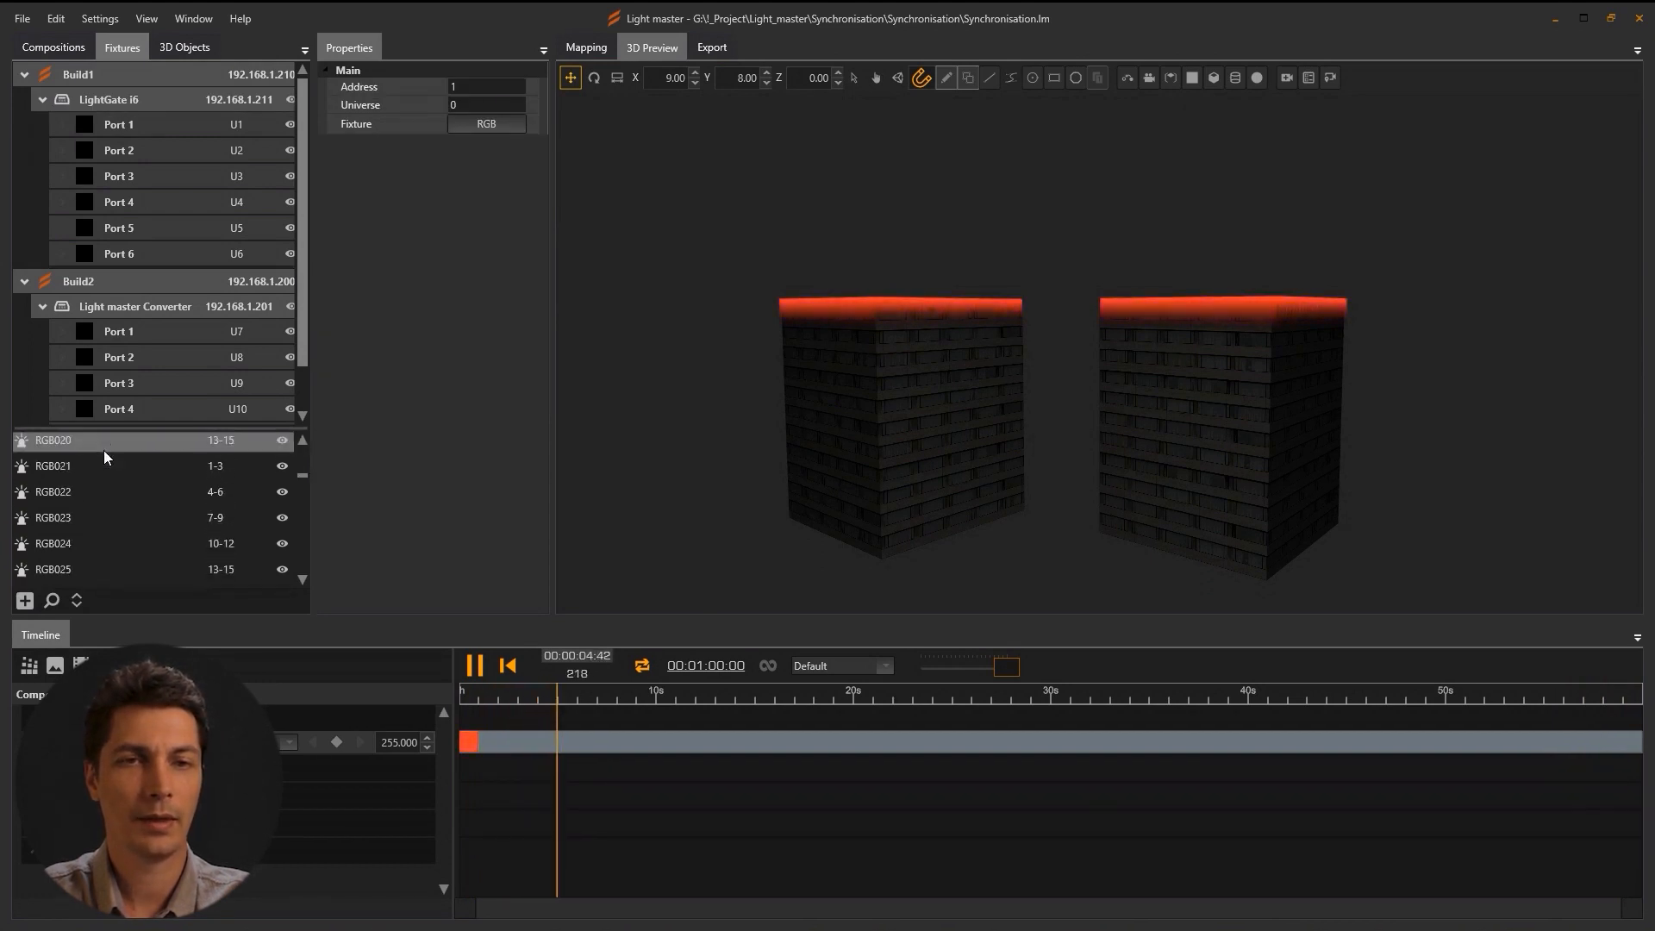
{"action": "scroll", "coordinate": [104, 457], "scroll_direction": "down", "scroll_amount": 6}
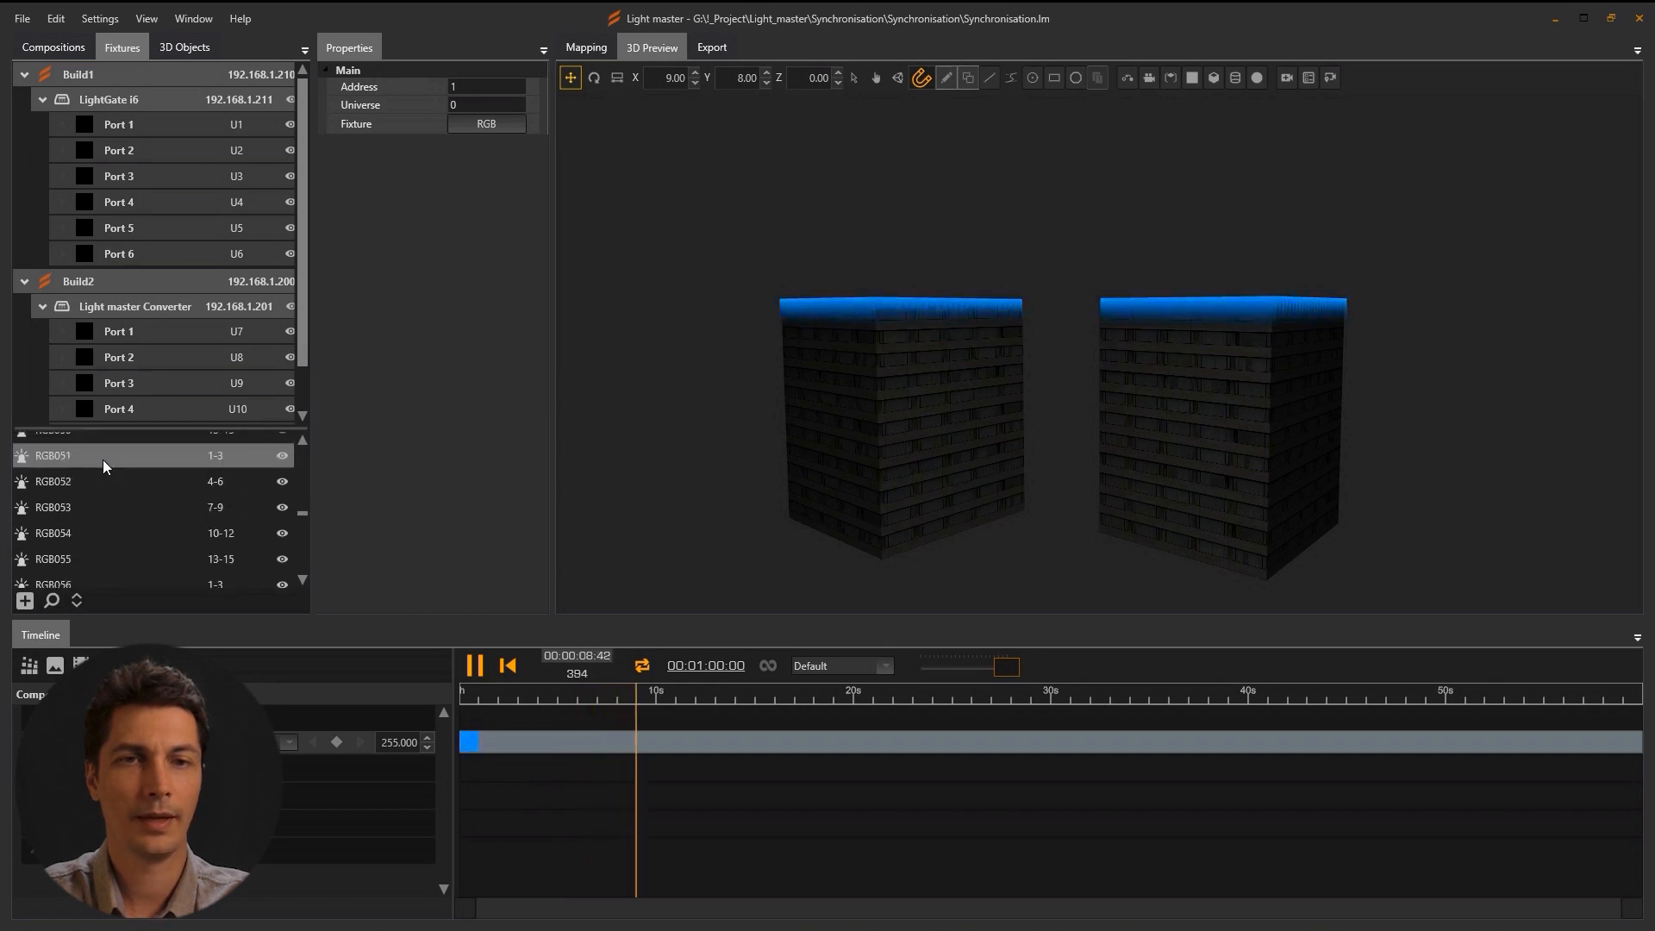
{"action": "scroll", "coordinate": [90, 482], "scroll_direction": "down", "scroll_amount": 1}
{"action": "left_click", "coordinate": [84, 481]}
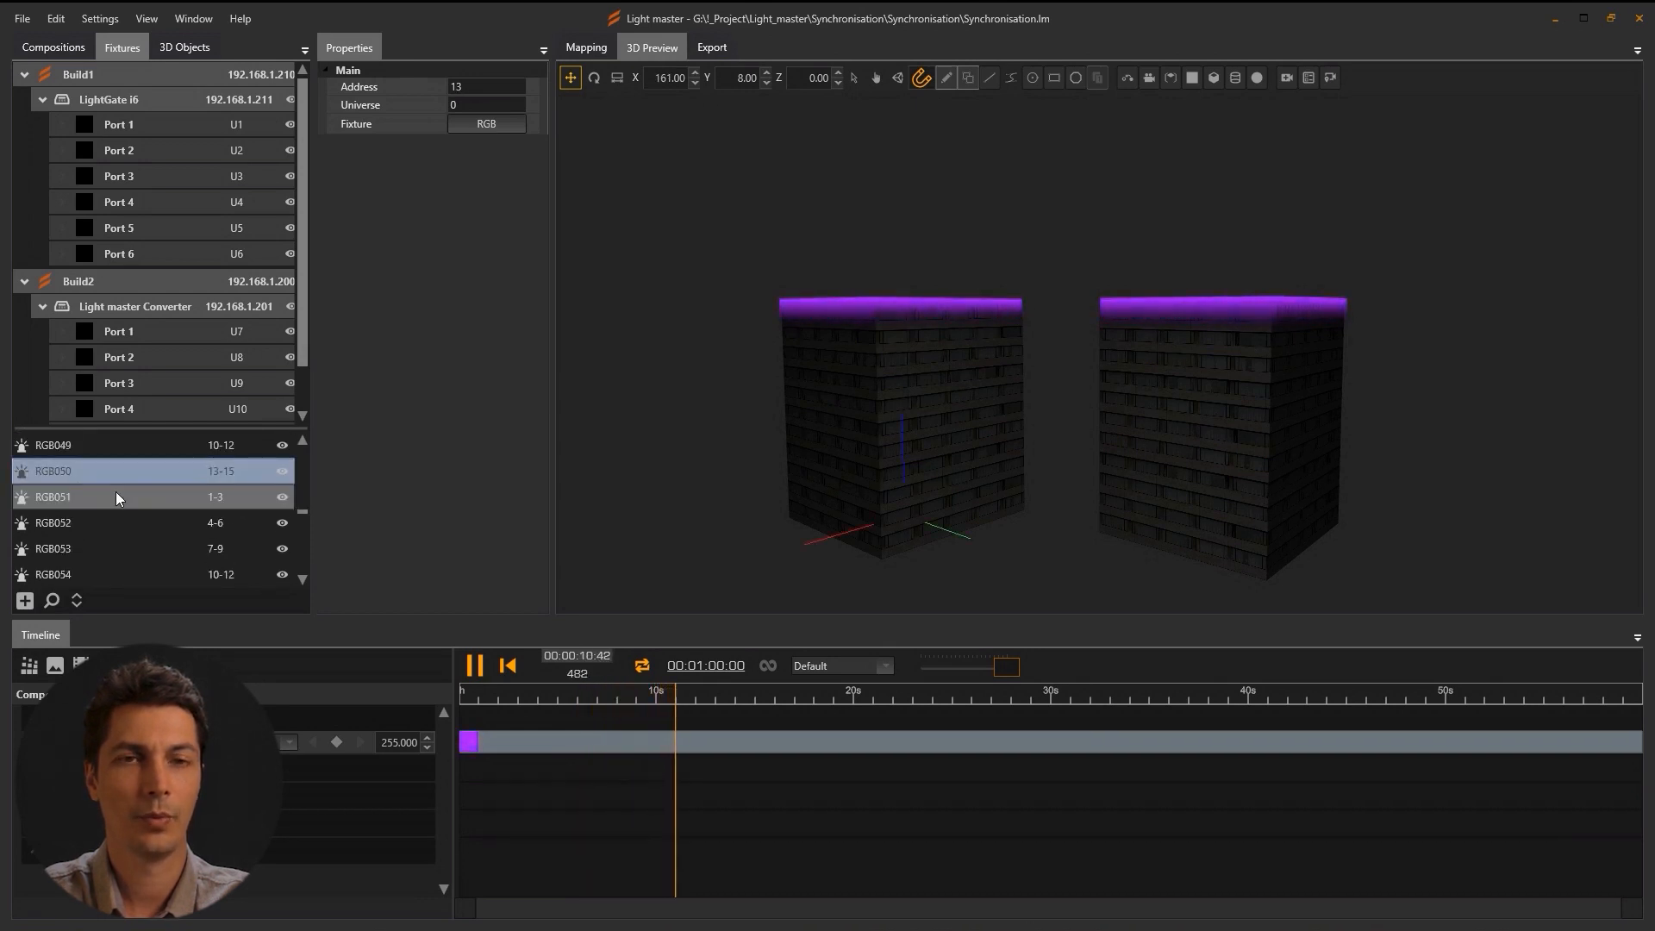
{"action": "scroll", "coordinate": [112, 493], "scroll_direction": "up", "scroll_amount": 12}
{"action": "scroll", "coordinate": [116, 496], "scroll_direction": "up", "scroll_amount": 6}
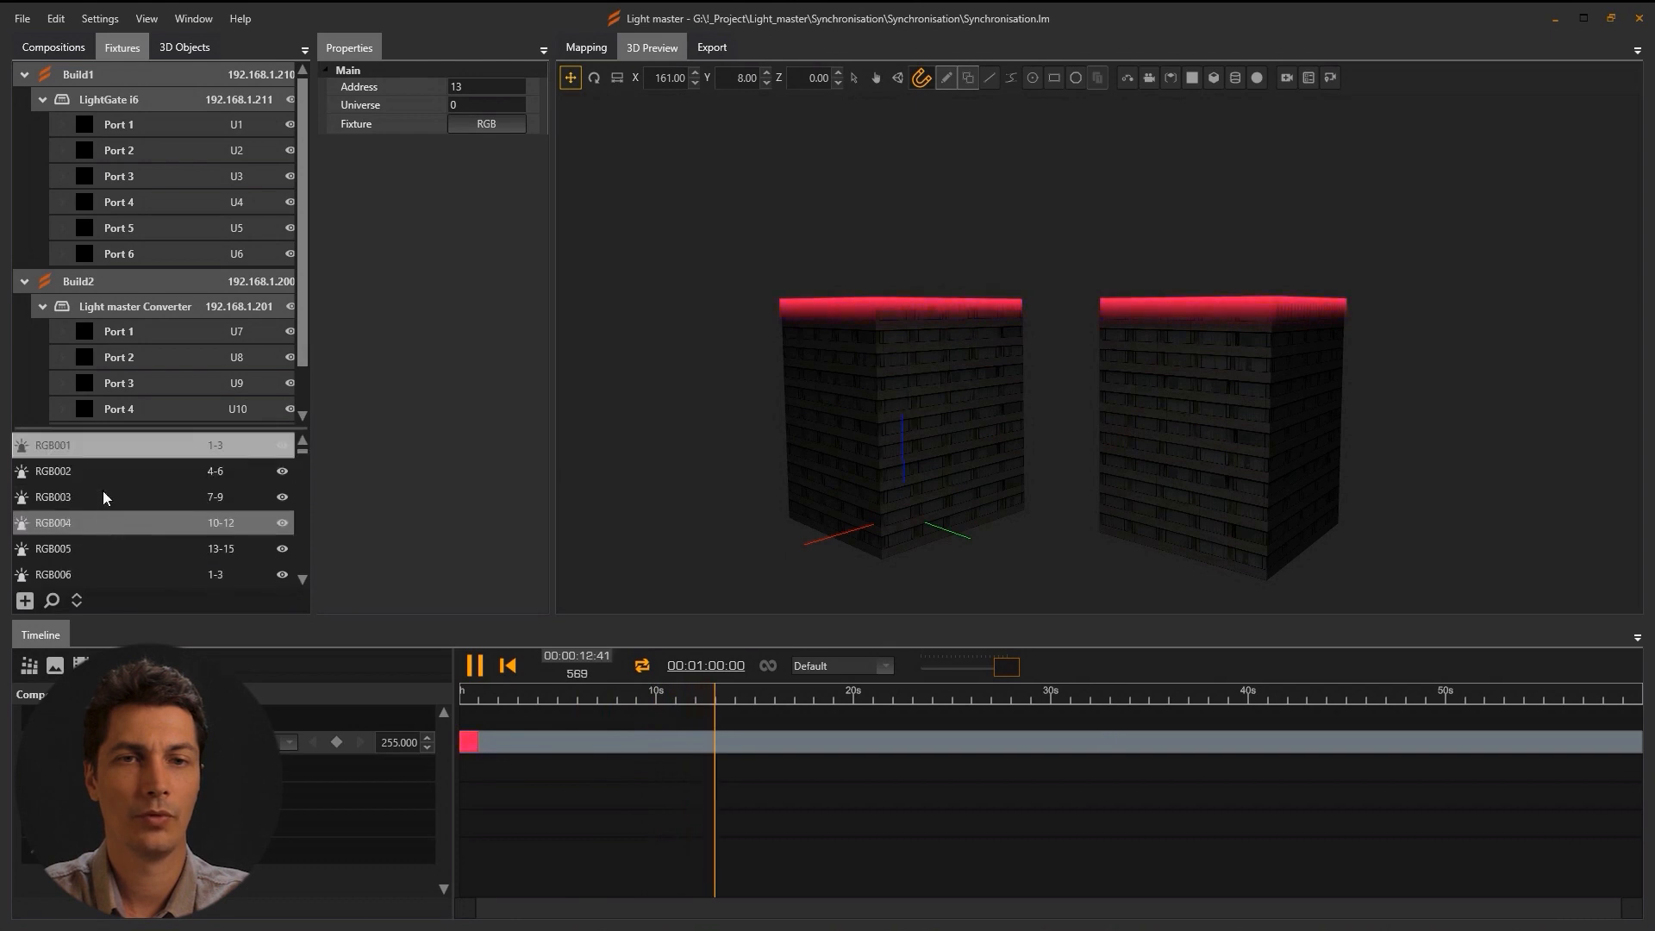
{"action": "left_click", "coordinate": [82, 453], "text": "shift"}
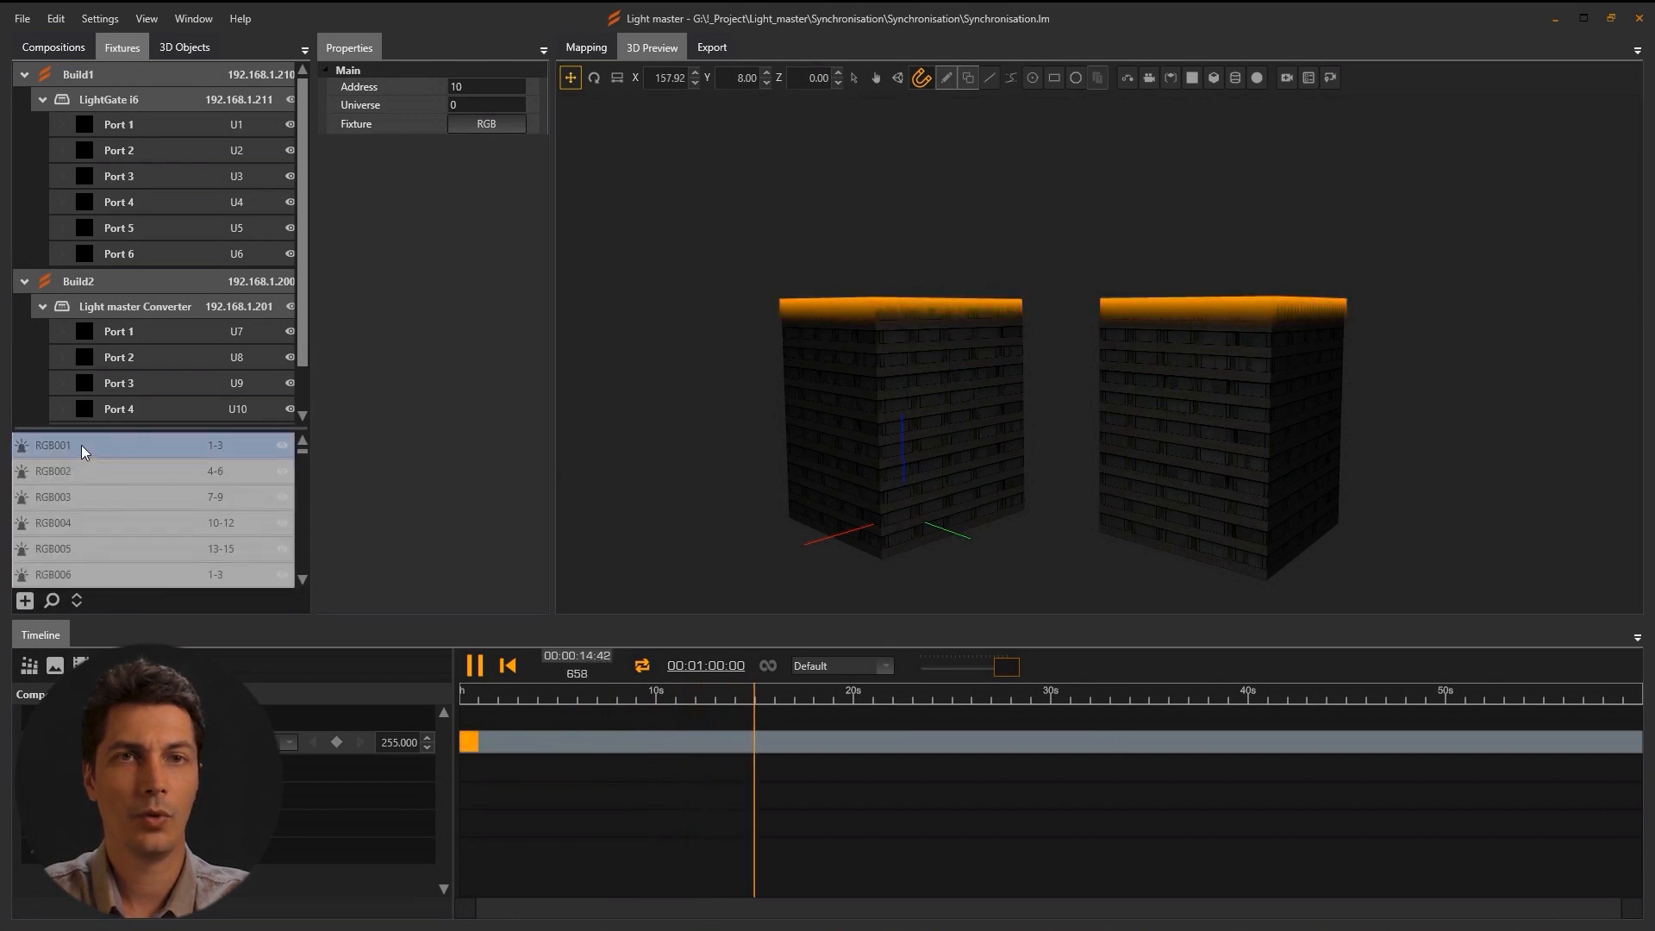
{"action": "left_click_drag", "start_coordinate": [123, 126], "coordinate": [123, 127]}
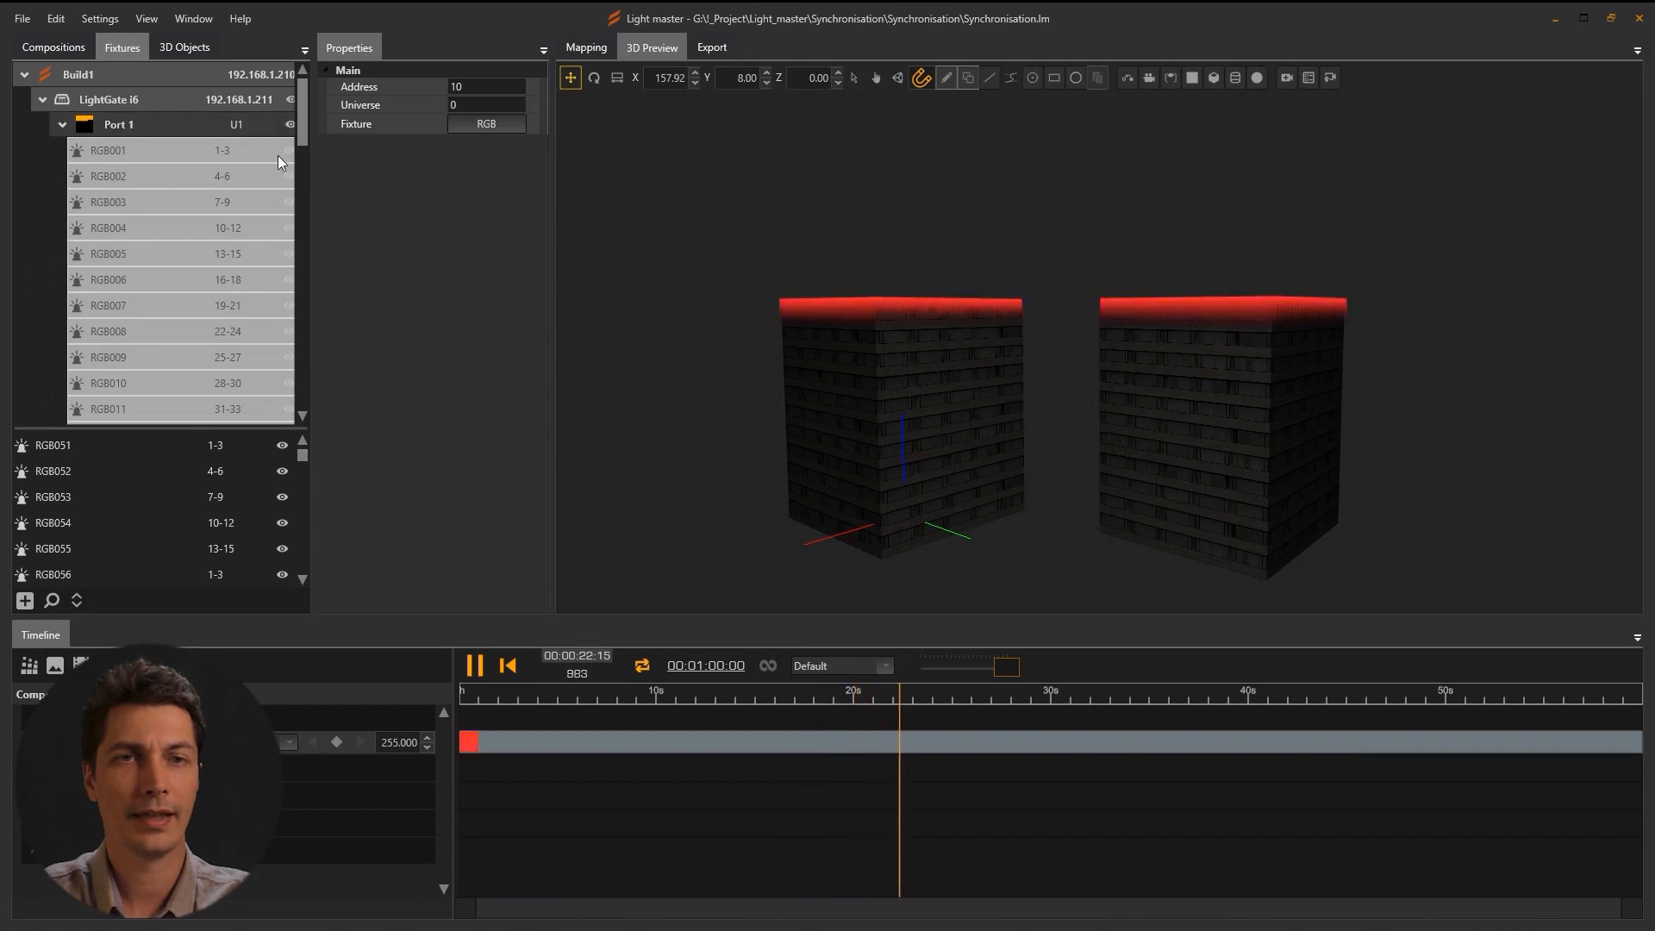
Test fixture RGB009 in the Port 1 monitor by changing its address to 451, then back to 25.
{"action": "left_click", "coordinate": [127, 353]}
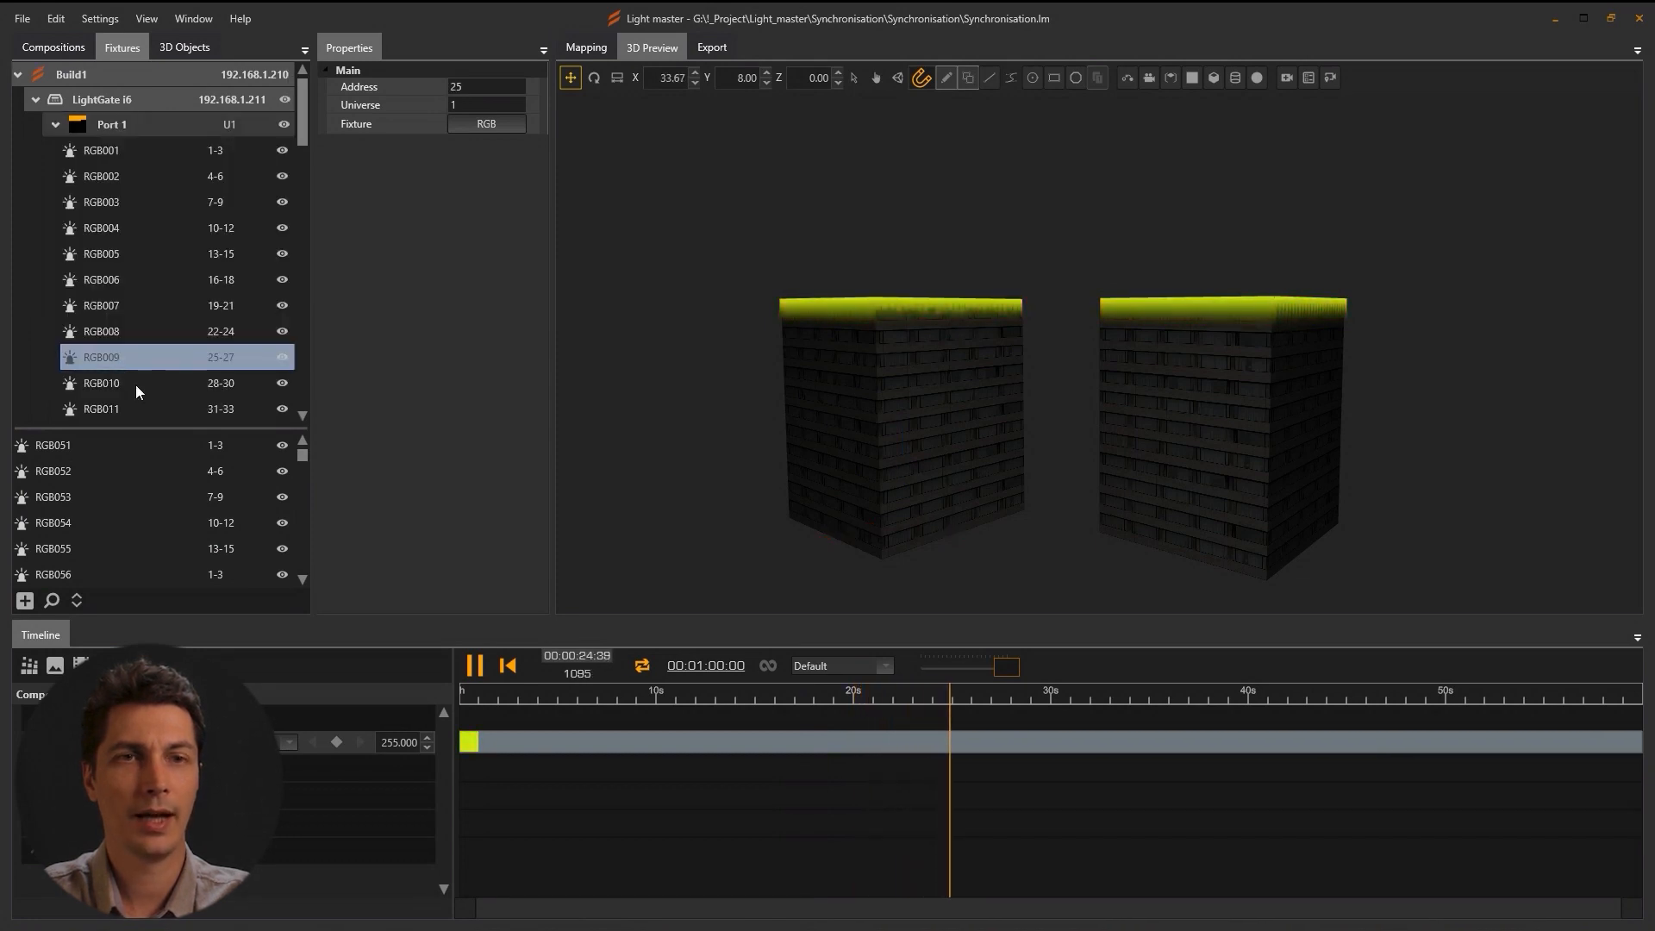
{"action": "double_click", "coordinate": [112, 124]}
{"action": "left_click_drag", "start_coordinate": [208, 138], "coordinate": [573, 242]}
{"action": "double_click", "coordinate": [481, 88]}
{"action": "type", "text": "451"}
{"action": "key", "text": "Return"}
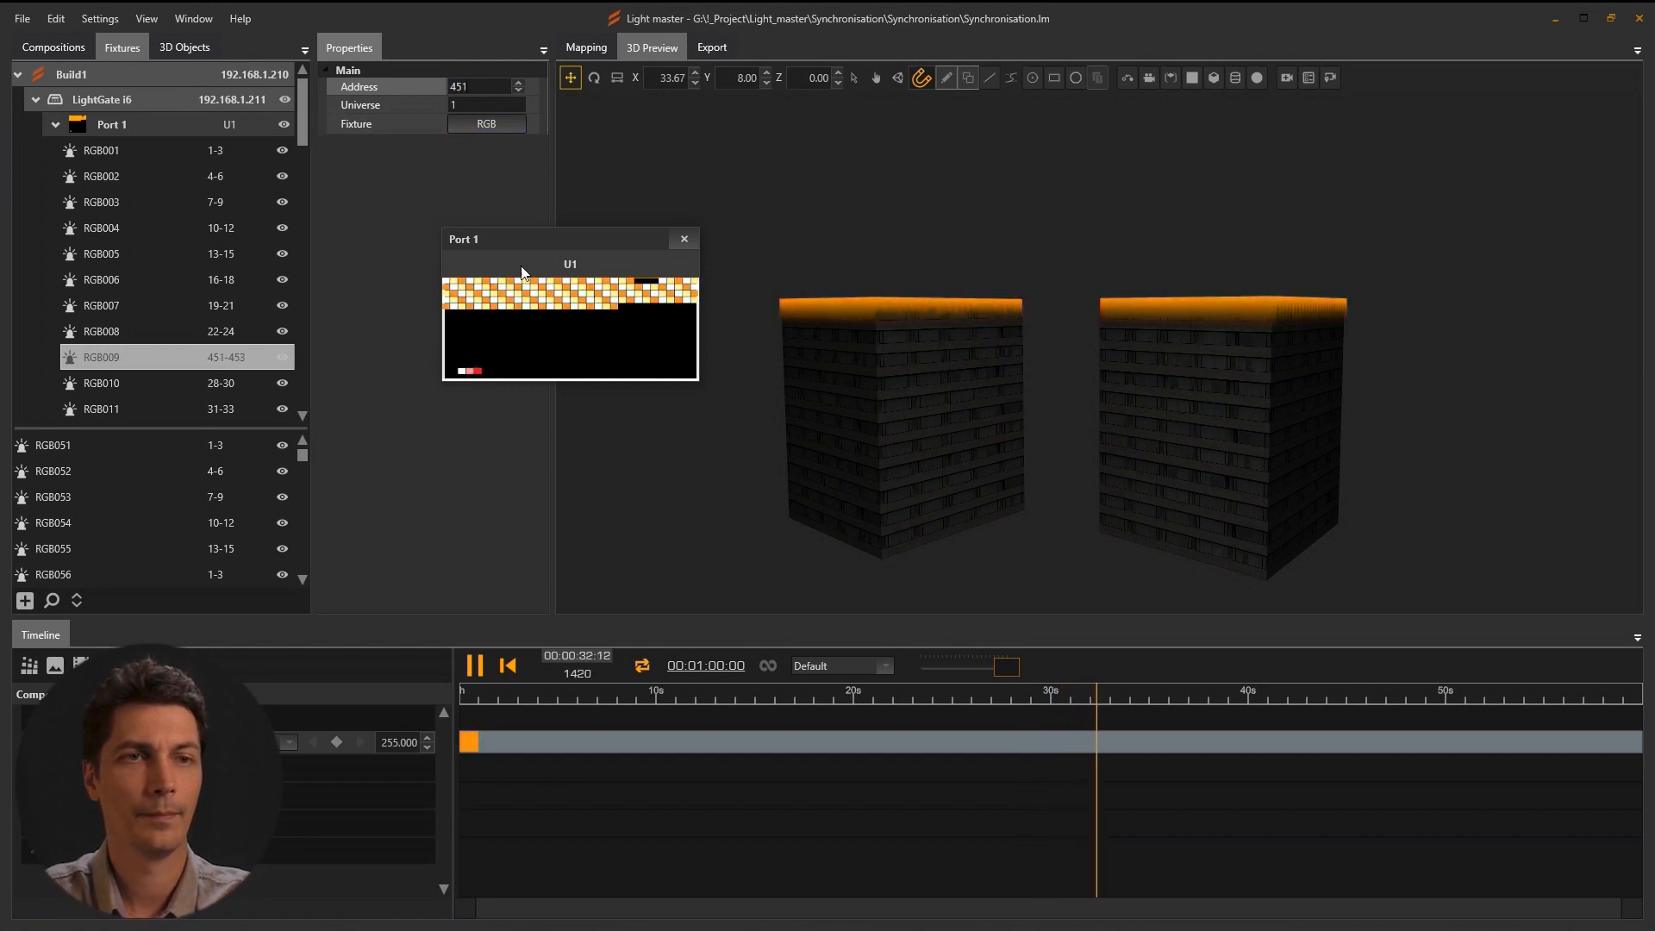
{"action": "left_click", "coordinate": [412, 84]}
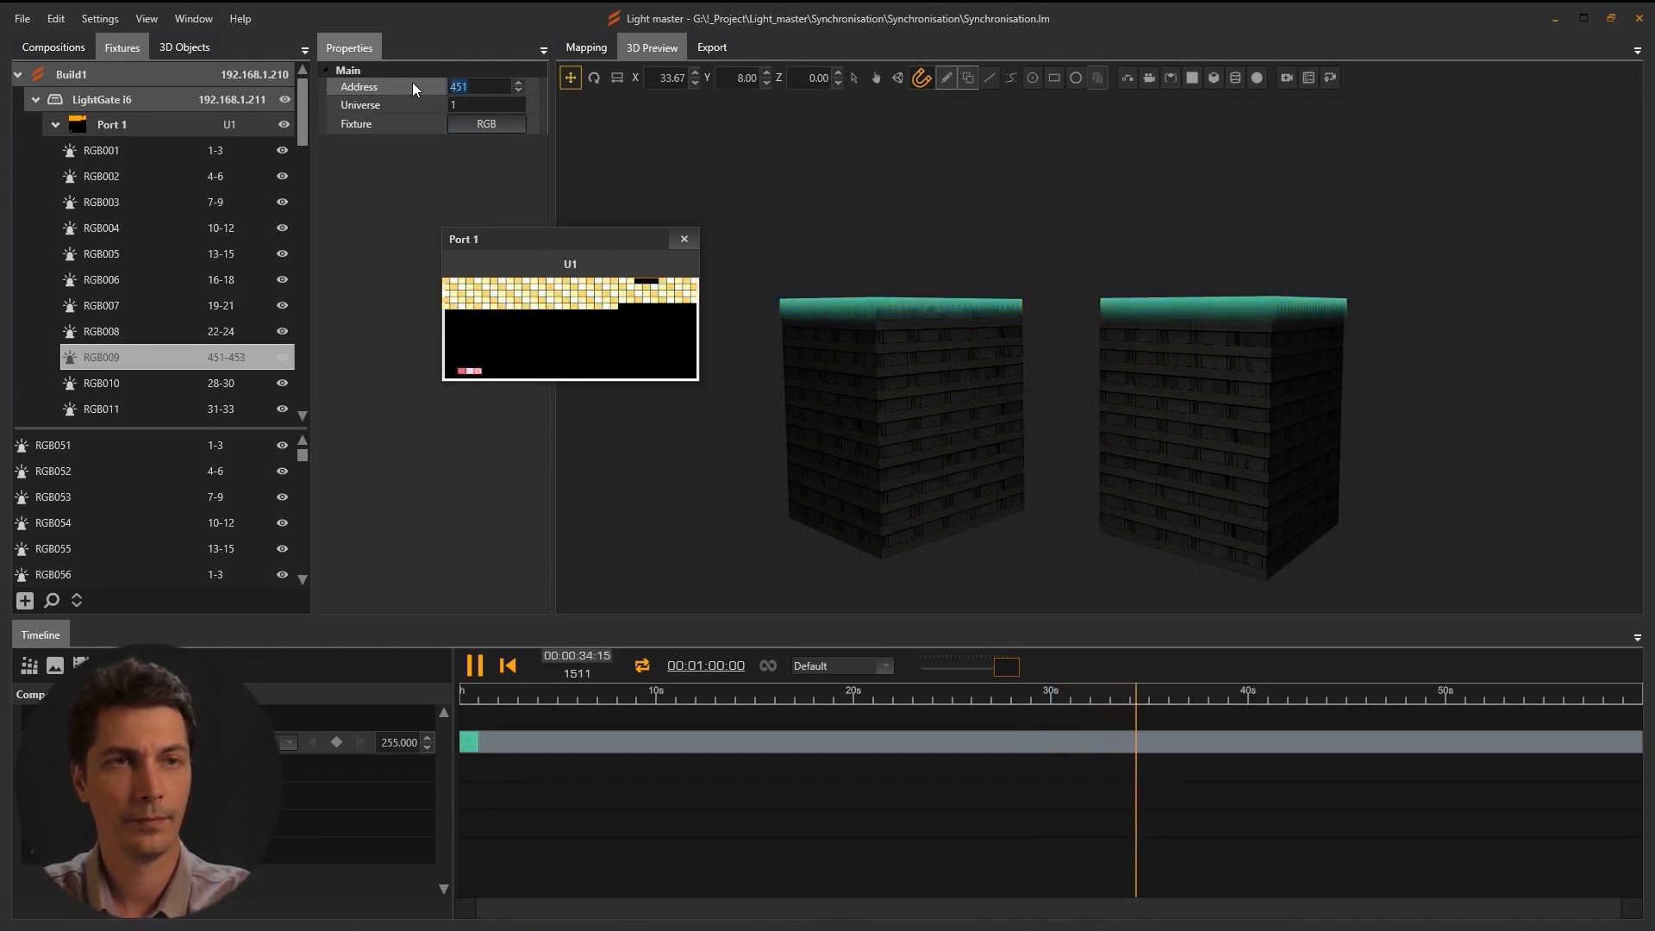
{"action": "type", "text": "25"}
{"action": "key", "text": "Return"}
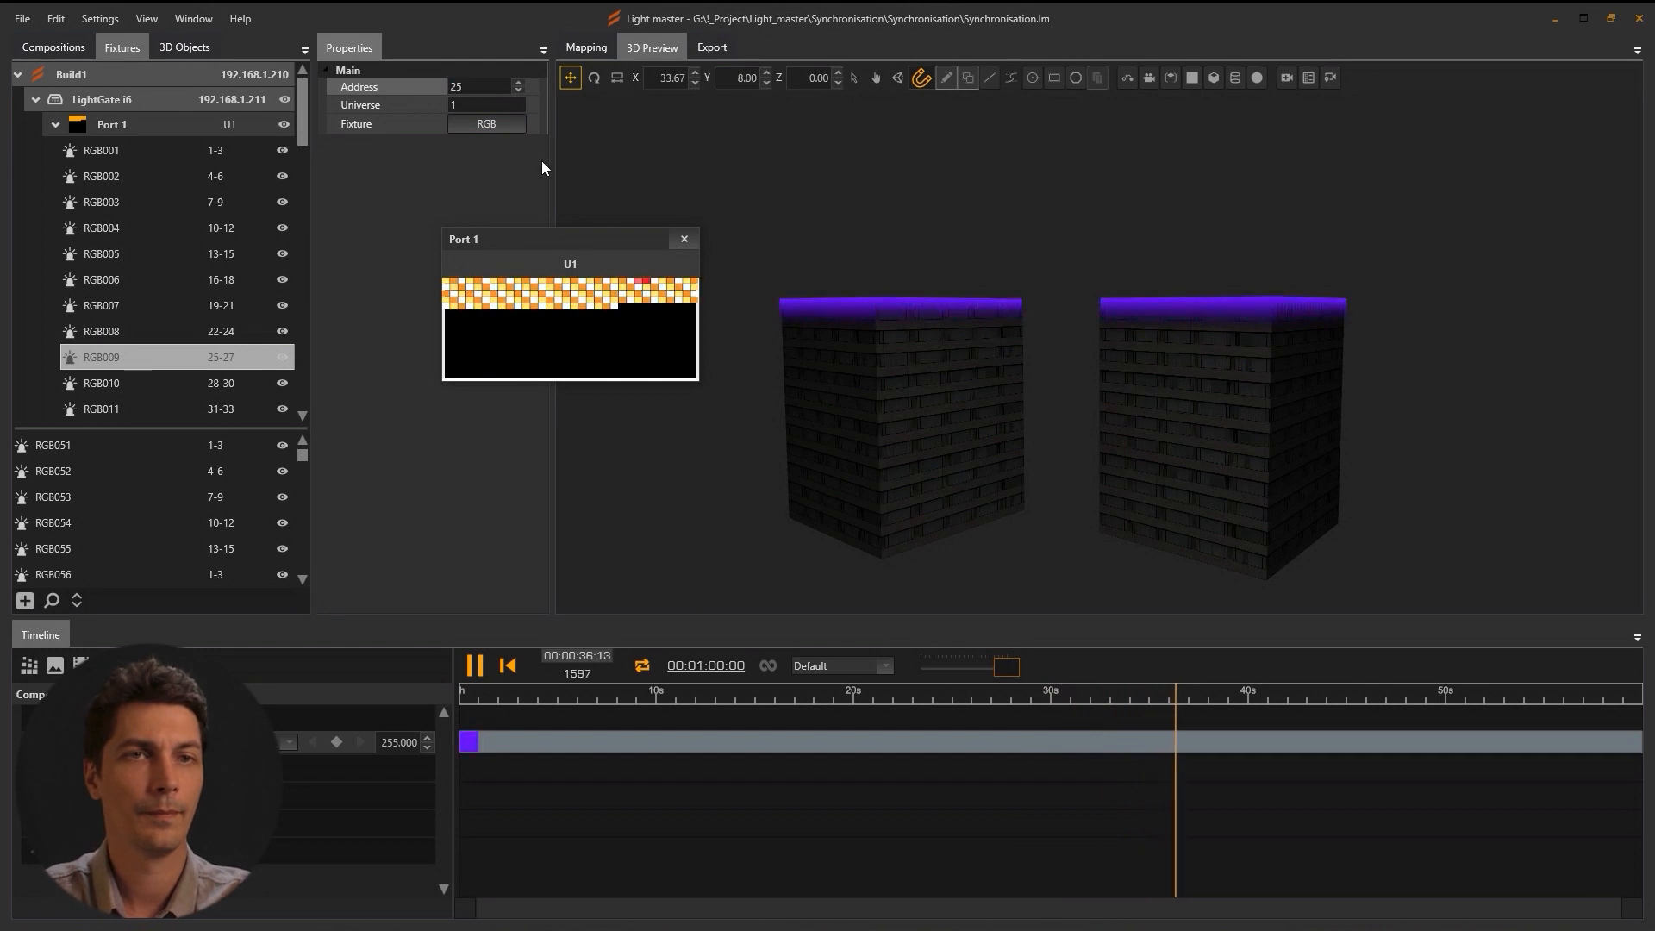
{"action": "left_click", "coordinate": [684, 241]}
Assign fixtures RGB051–RGB100 to Build2's Port 1.
{"action": "left_click", "coordinate": [55, 124]}
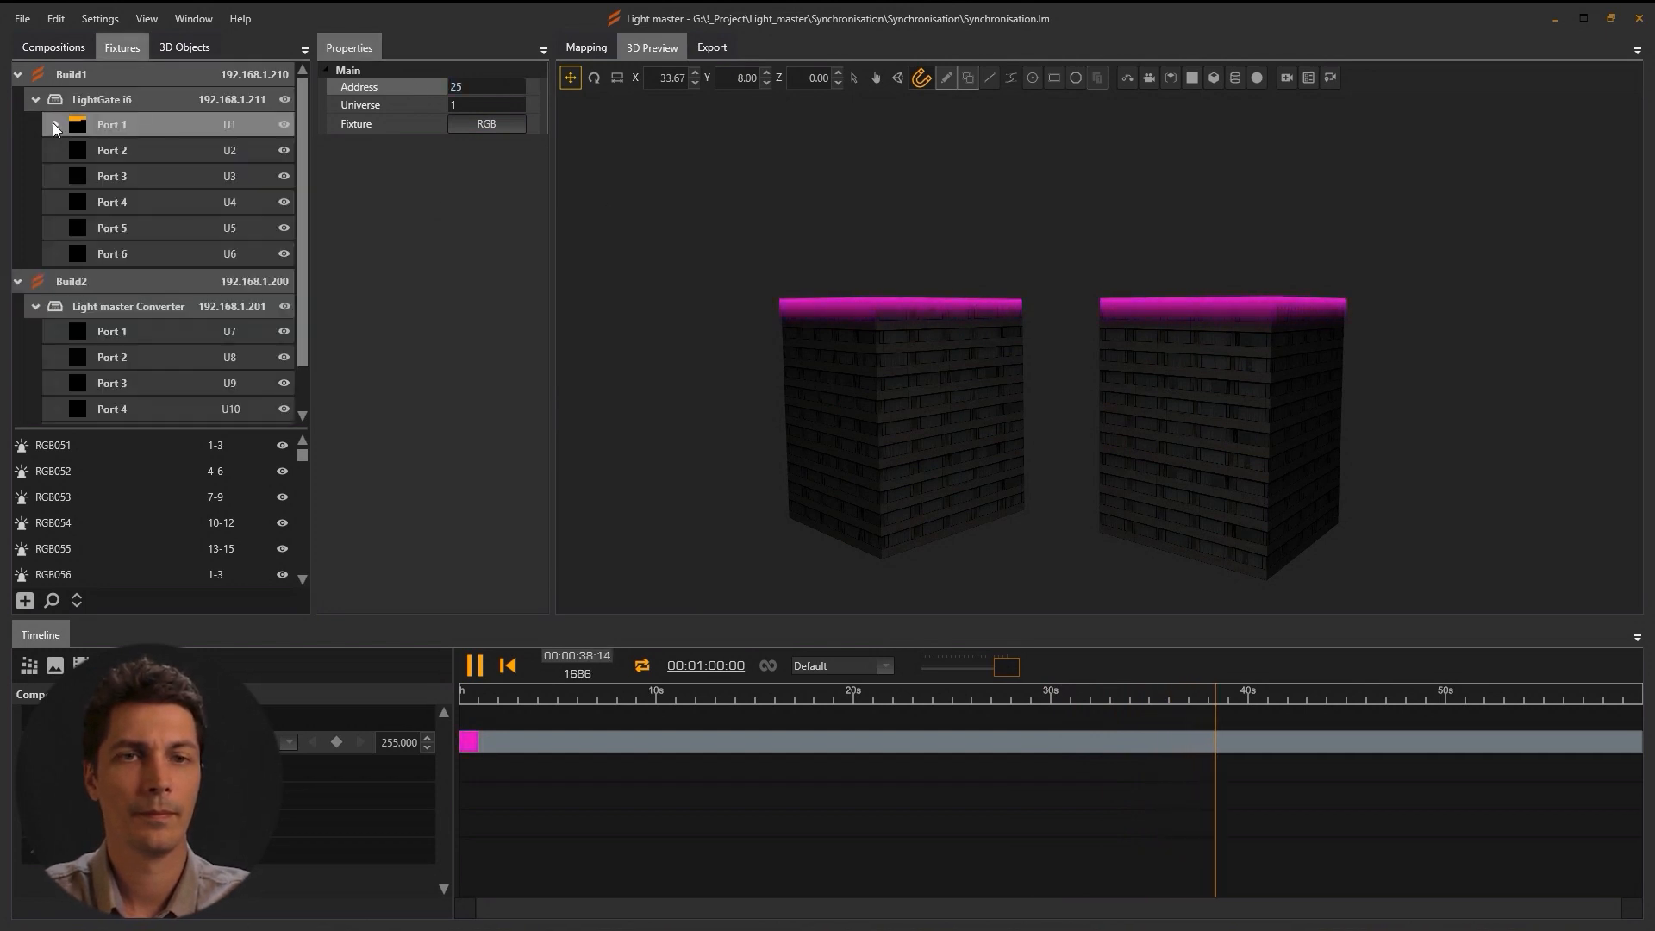
{"action": "left_click", "coordinate": [88, 449]}
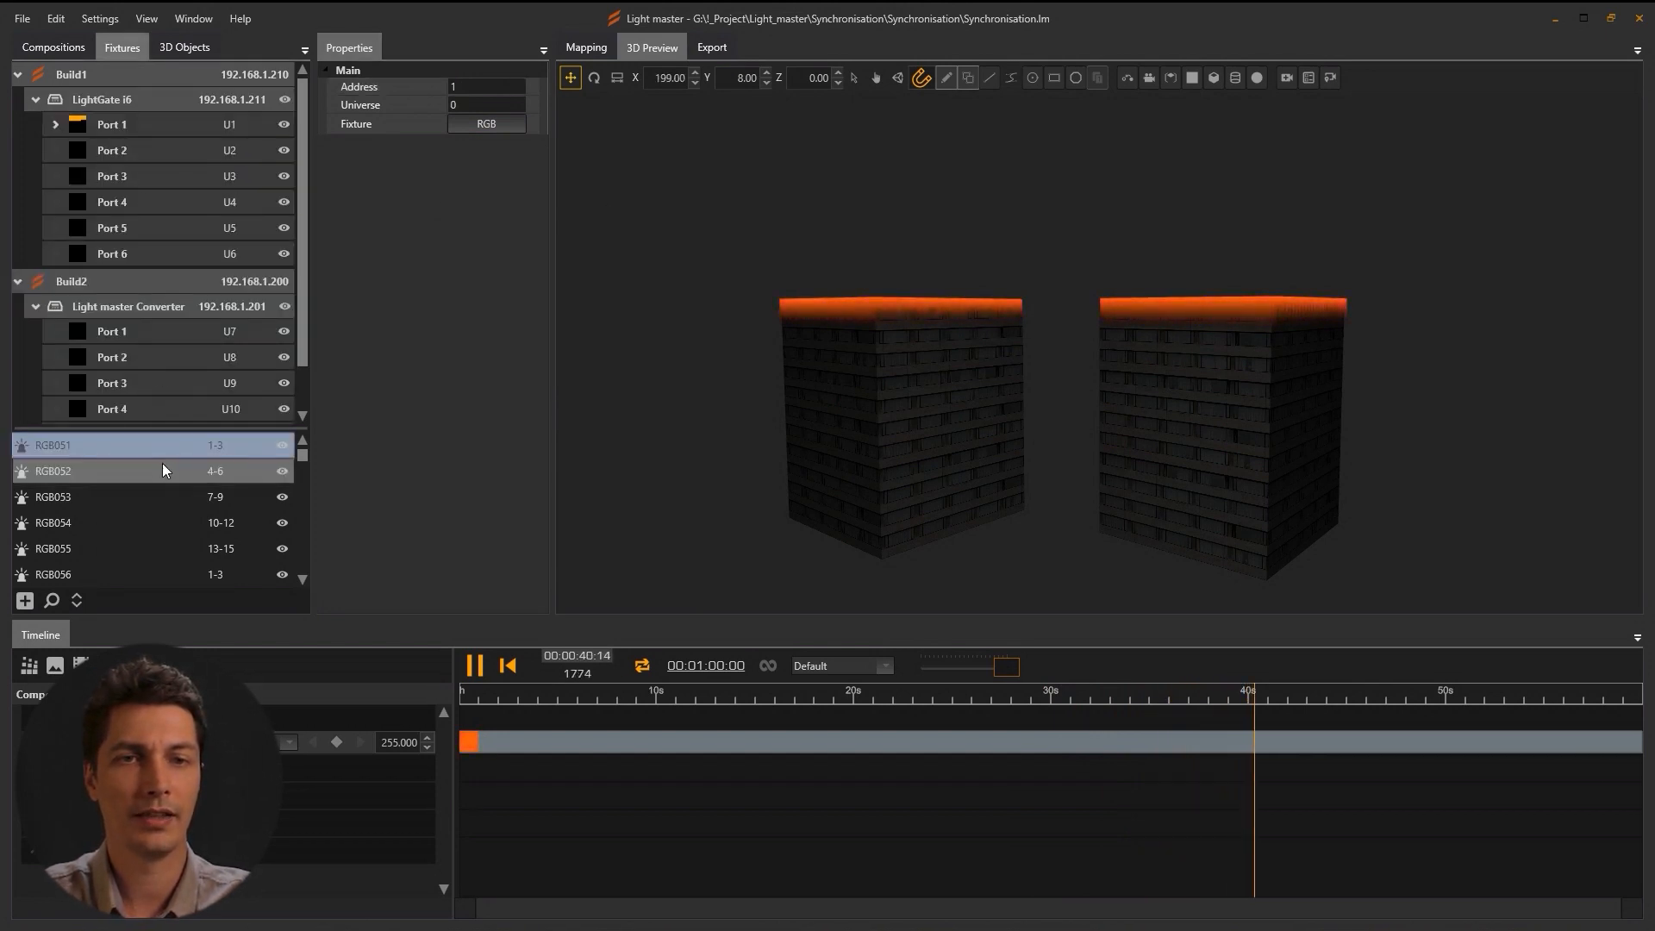
{"action": "scroll", "coordinate": [162, 477], "scroll_direction": "down", "scroll_amount": 13}
{"action": "scroll", "coordinate": [162, 485], "scroll_direction": "down", "scroll_amount": 15}
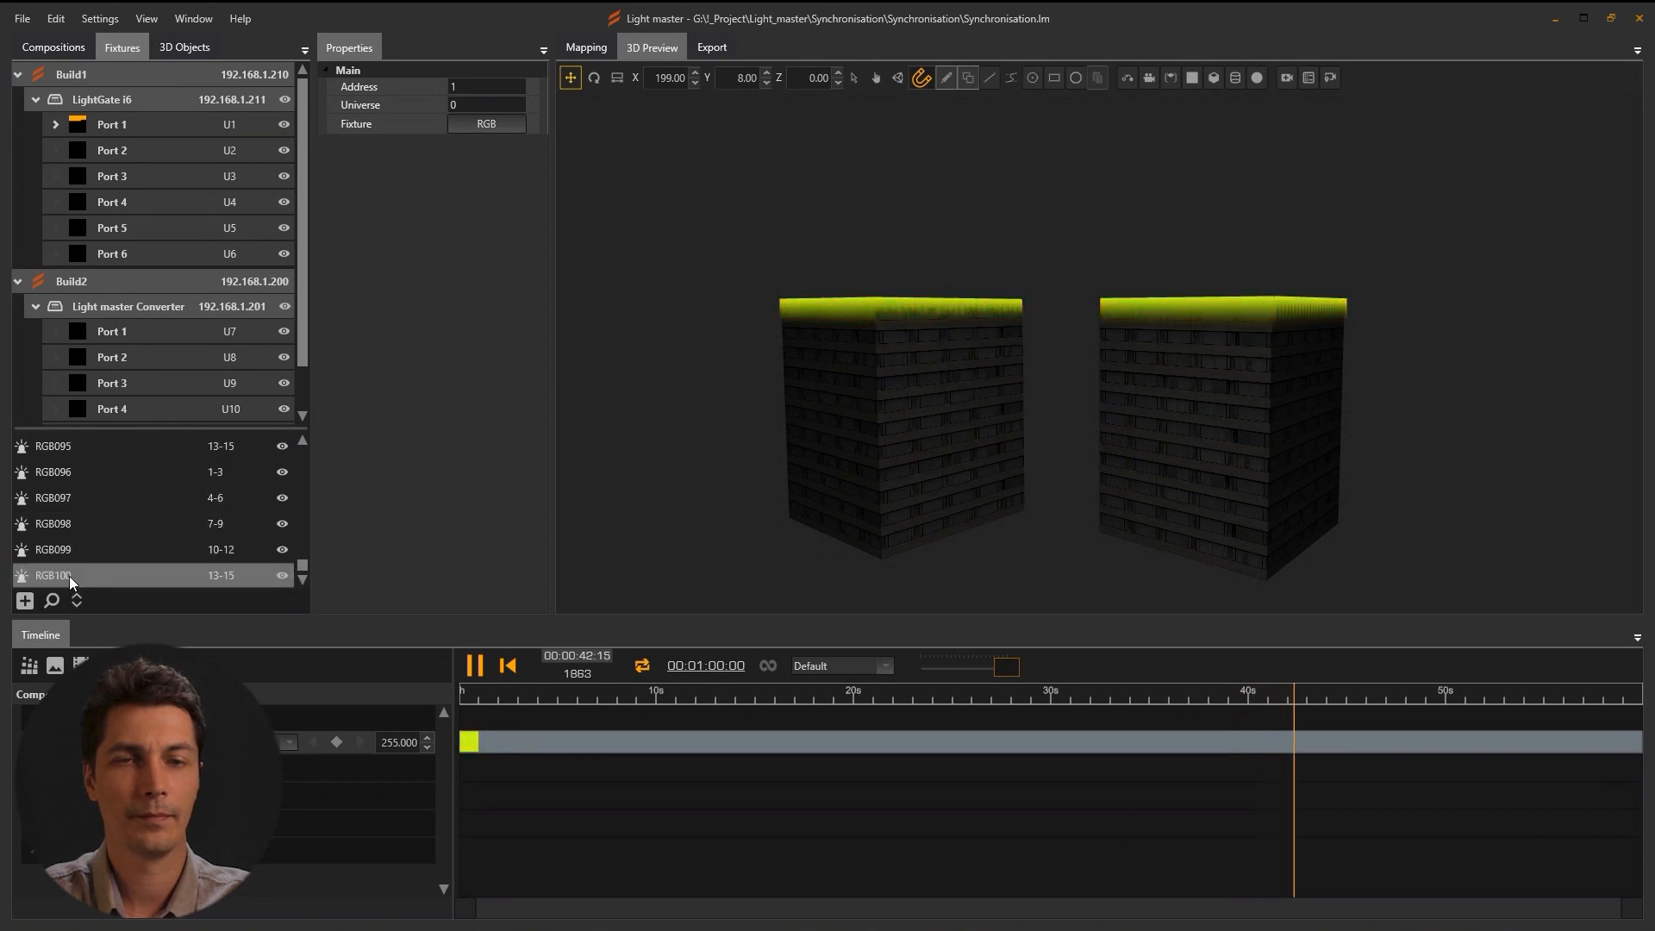
{"action": "left_click", "coordinate": [69, 576], "text": "shift"}
{"action": "scroll", "coordinate": [147, 517], "scroll_direction": "up", "scroll_amount": 15}
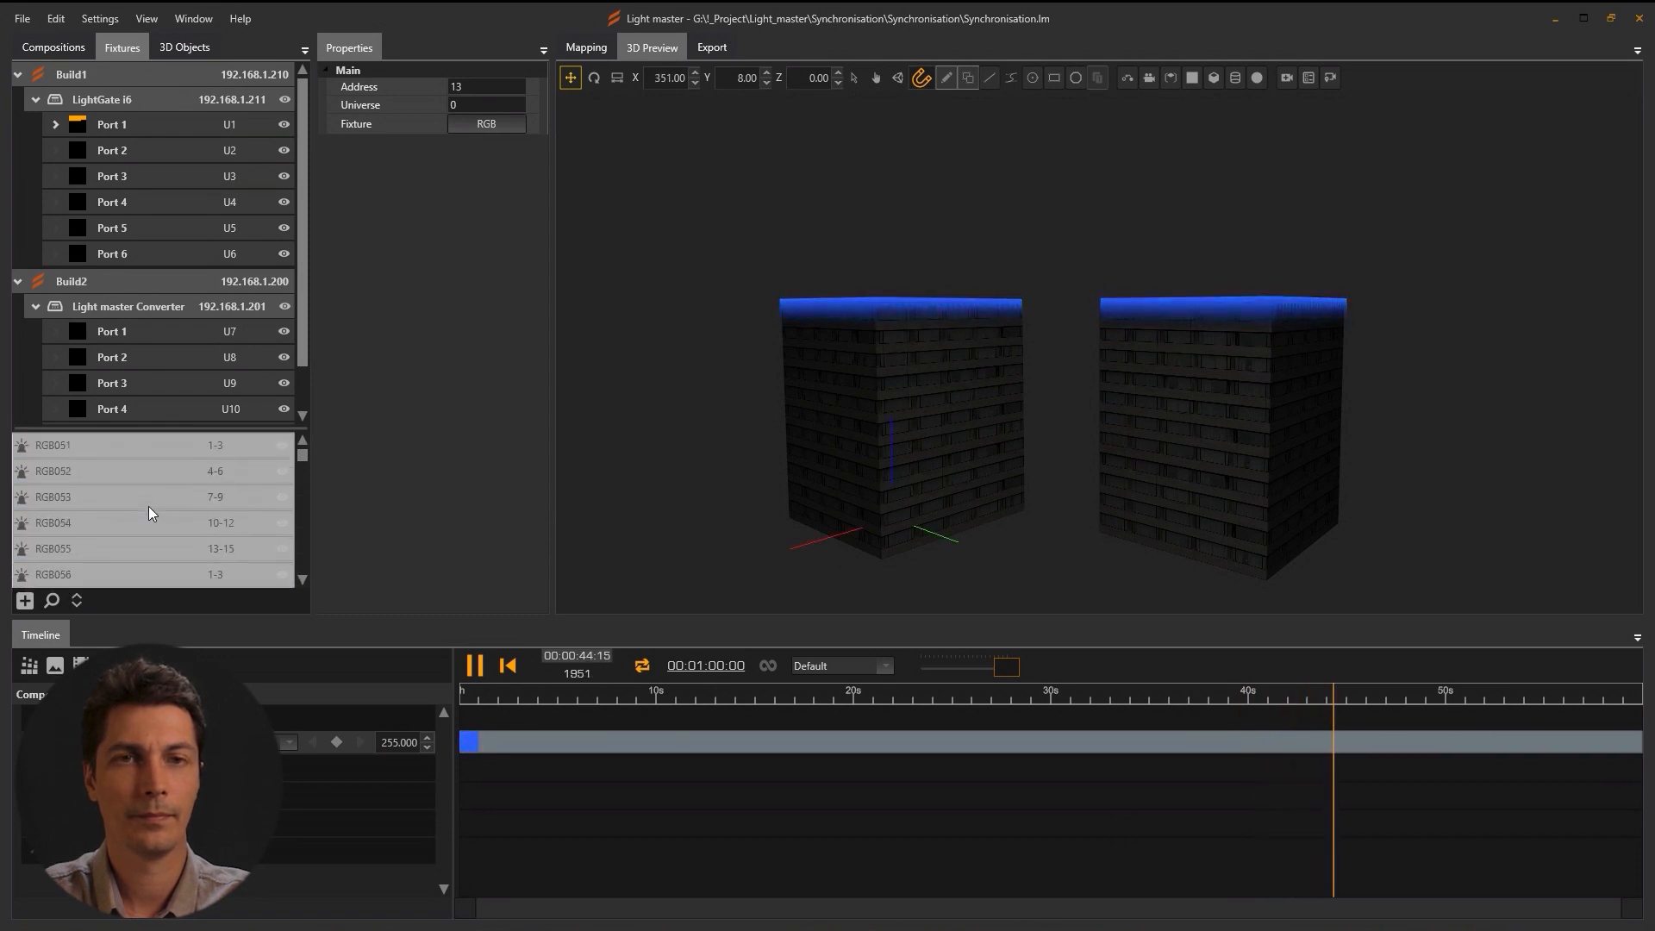
{"action": "left_click_drag", "start_coordinate": [120, 336], "coordinate": [193, 345]}
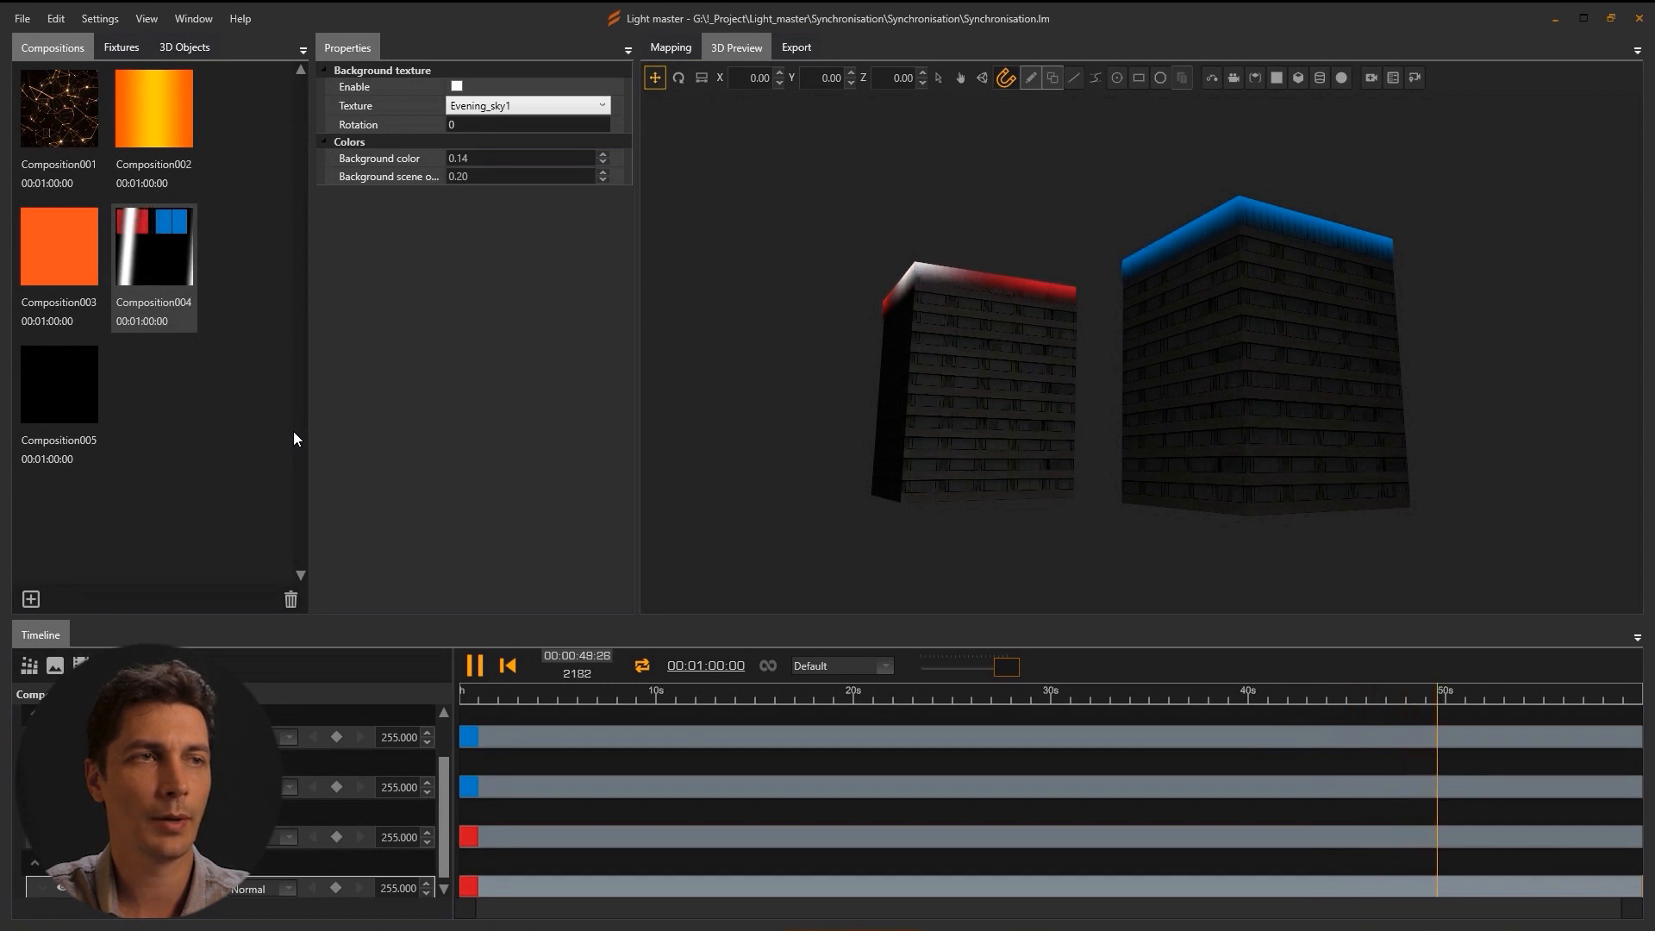
Add a target camera to the scene and view the preview through it.
{"action": "left_click", "coordinate": [1372, 79]}
{"action": "left_click", "coordinate": [1414, 79]}
{"action": "left_click", "coordinate": [767, 471]}
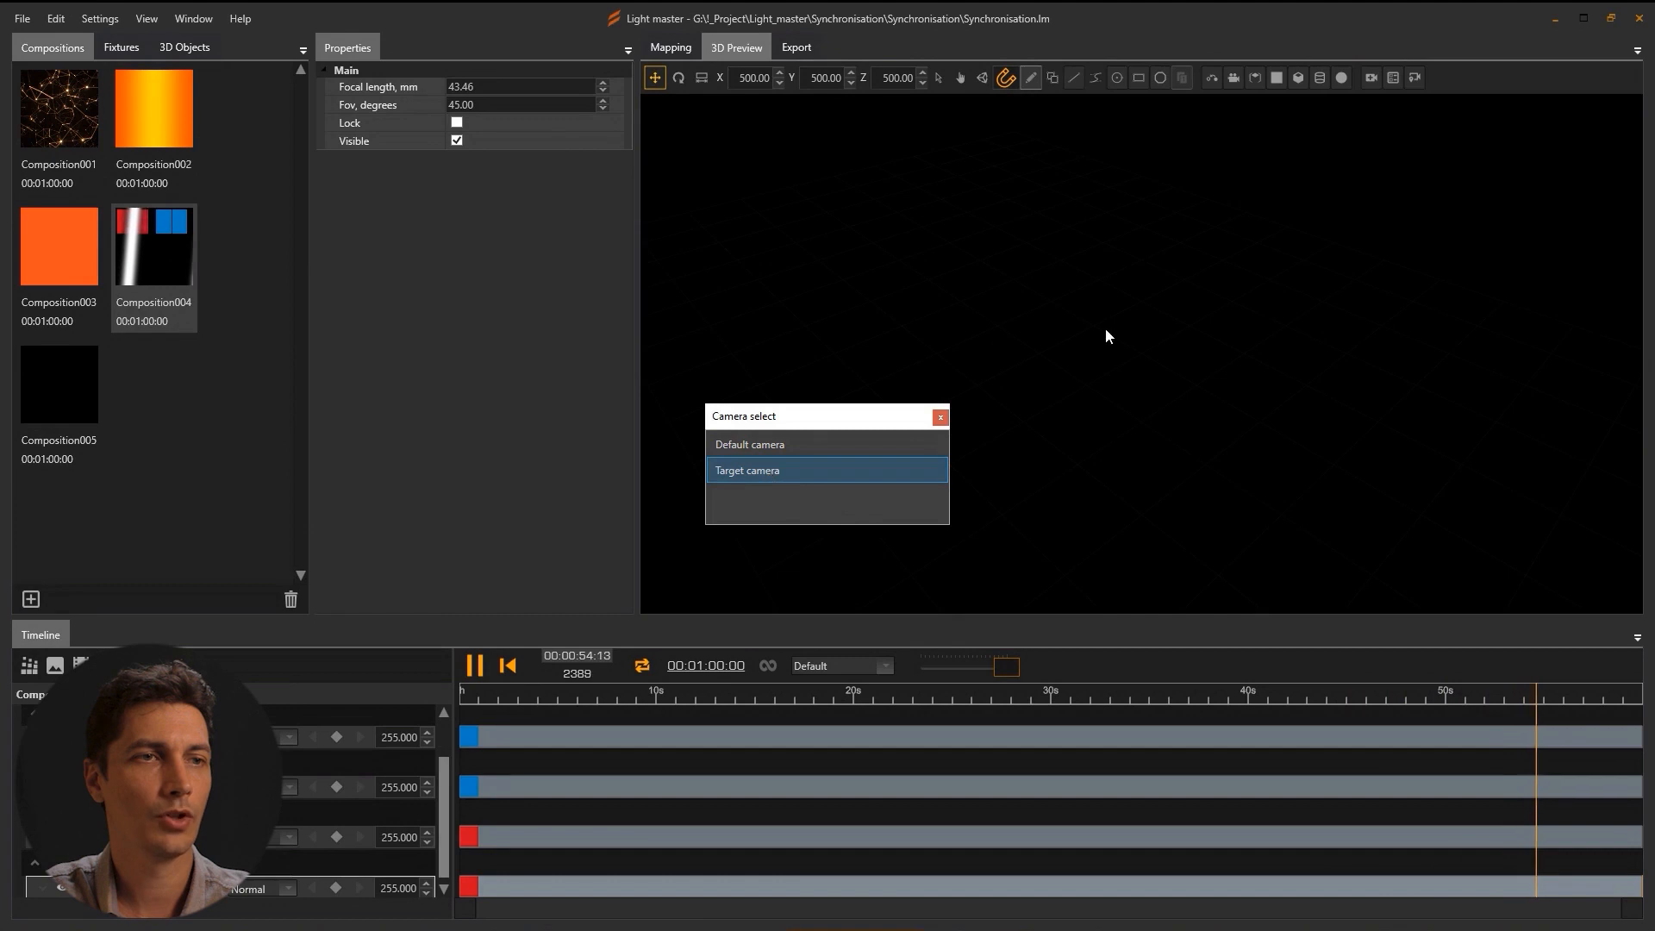
{"action": "left_click_drag", "start_coordinate": [831, 422], "coordinate": [297, 396]}
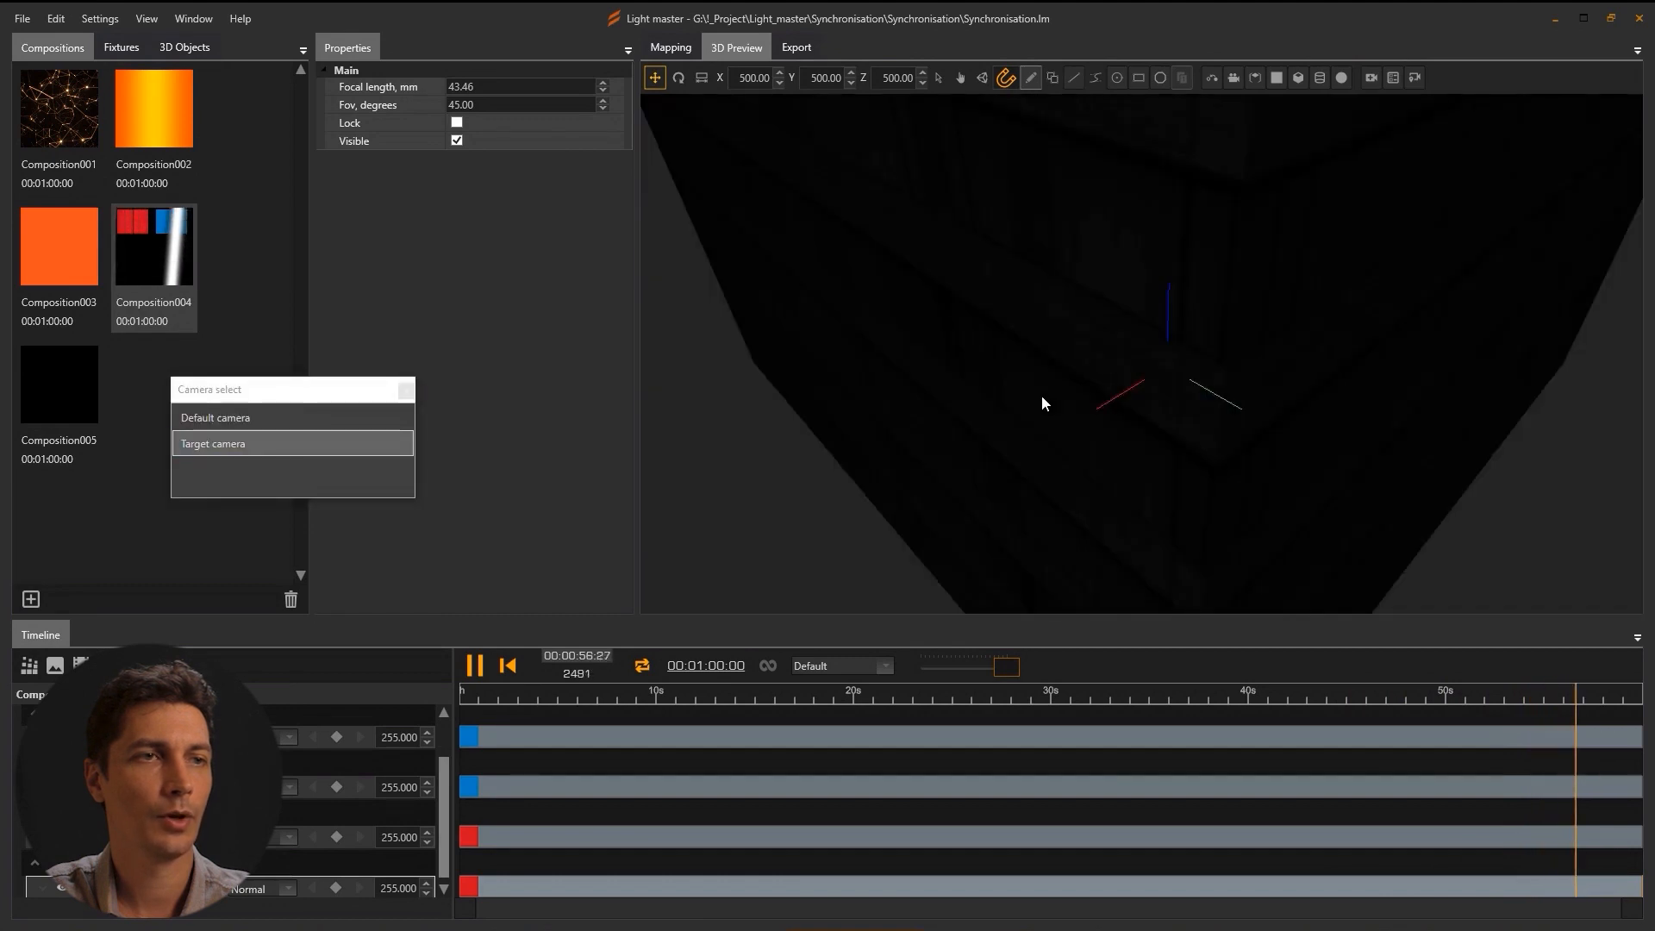
Widen the 3D preview and frame both buildings from a low target-camera view.
{"action": "scroll", "coordinate": [1042, 397], "scroll_direction": "down", "scroll_amount": 8}
{"action": "left_click_drag", "start_coordinate": [1048, 397], "coordinate": [862, 470]}
{"action": "left_click_drag", "start_coordinate": [1057, 484], "coordinate": [1226, 462]}
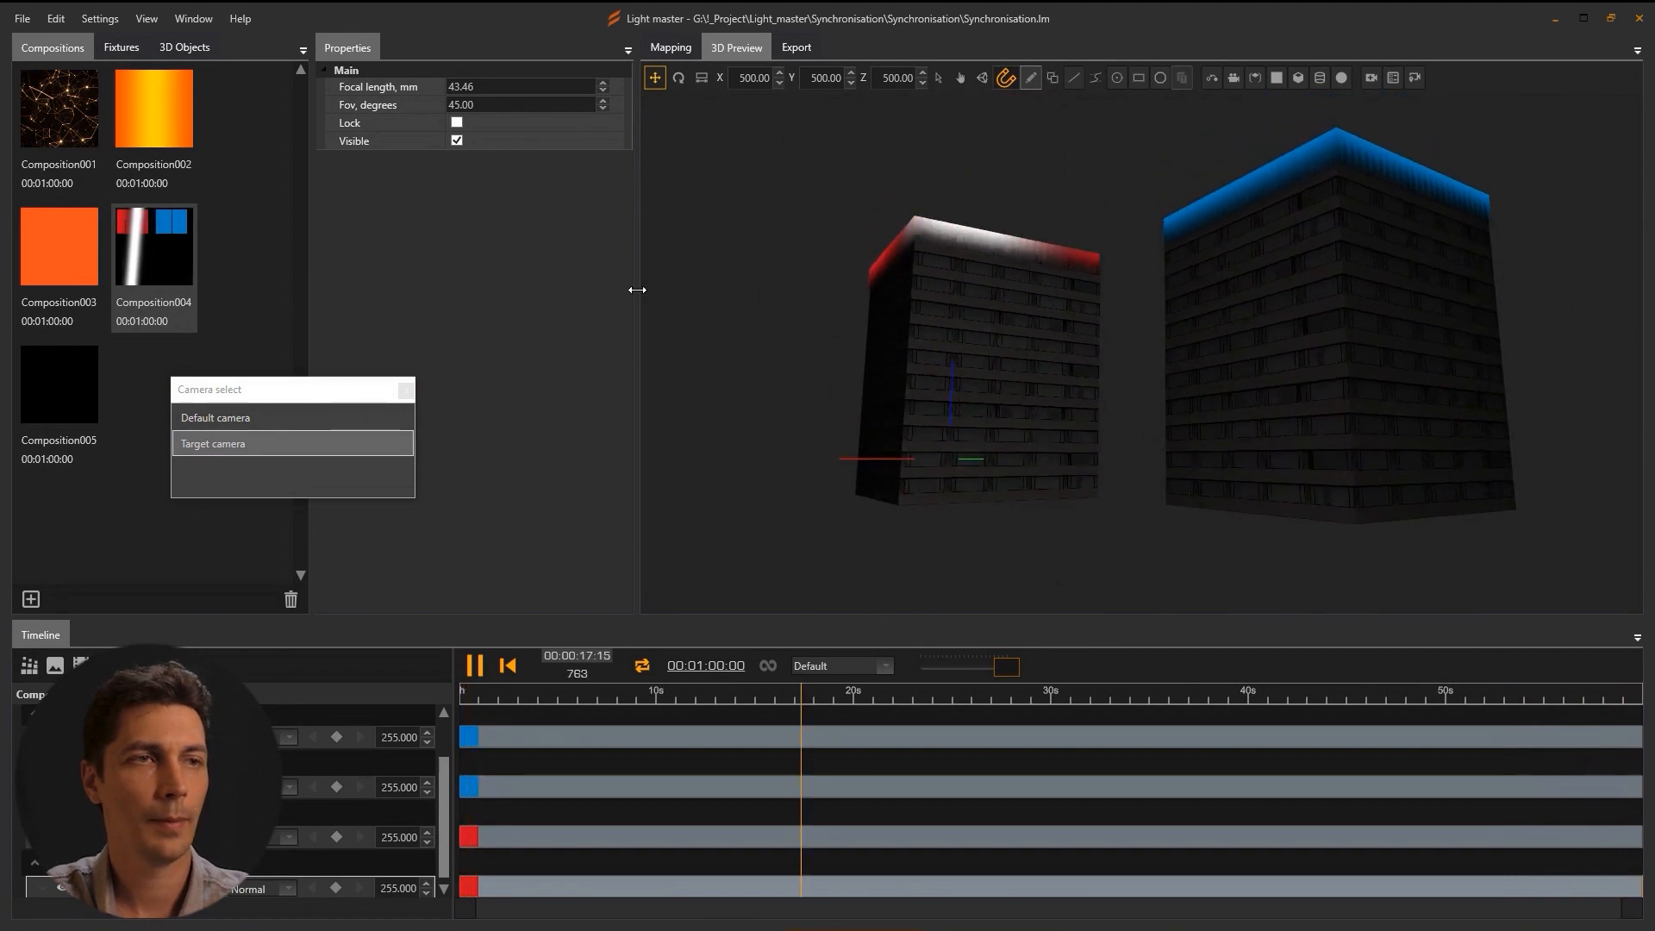
{"action": "left_click_drag", "start_coordinate": [637, 289], "coordinate": [954, 290]}
{"action": "left_click_drag", "start_coordinate": [1292, 363], "coordinate": [1265, 375]}
{"action": "scroll", "coordinate": [1261, 376], "scroll_direction": "down", "scroll_amount": 3}
{"action": "scroll", "coordinate": [1267, 375], "scroll_direction": "up", "scroll_amount": 4}
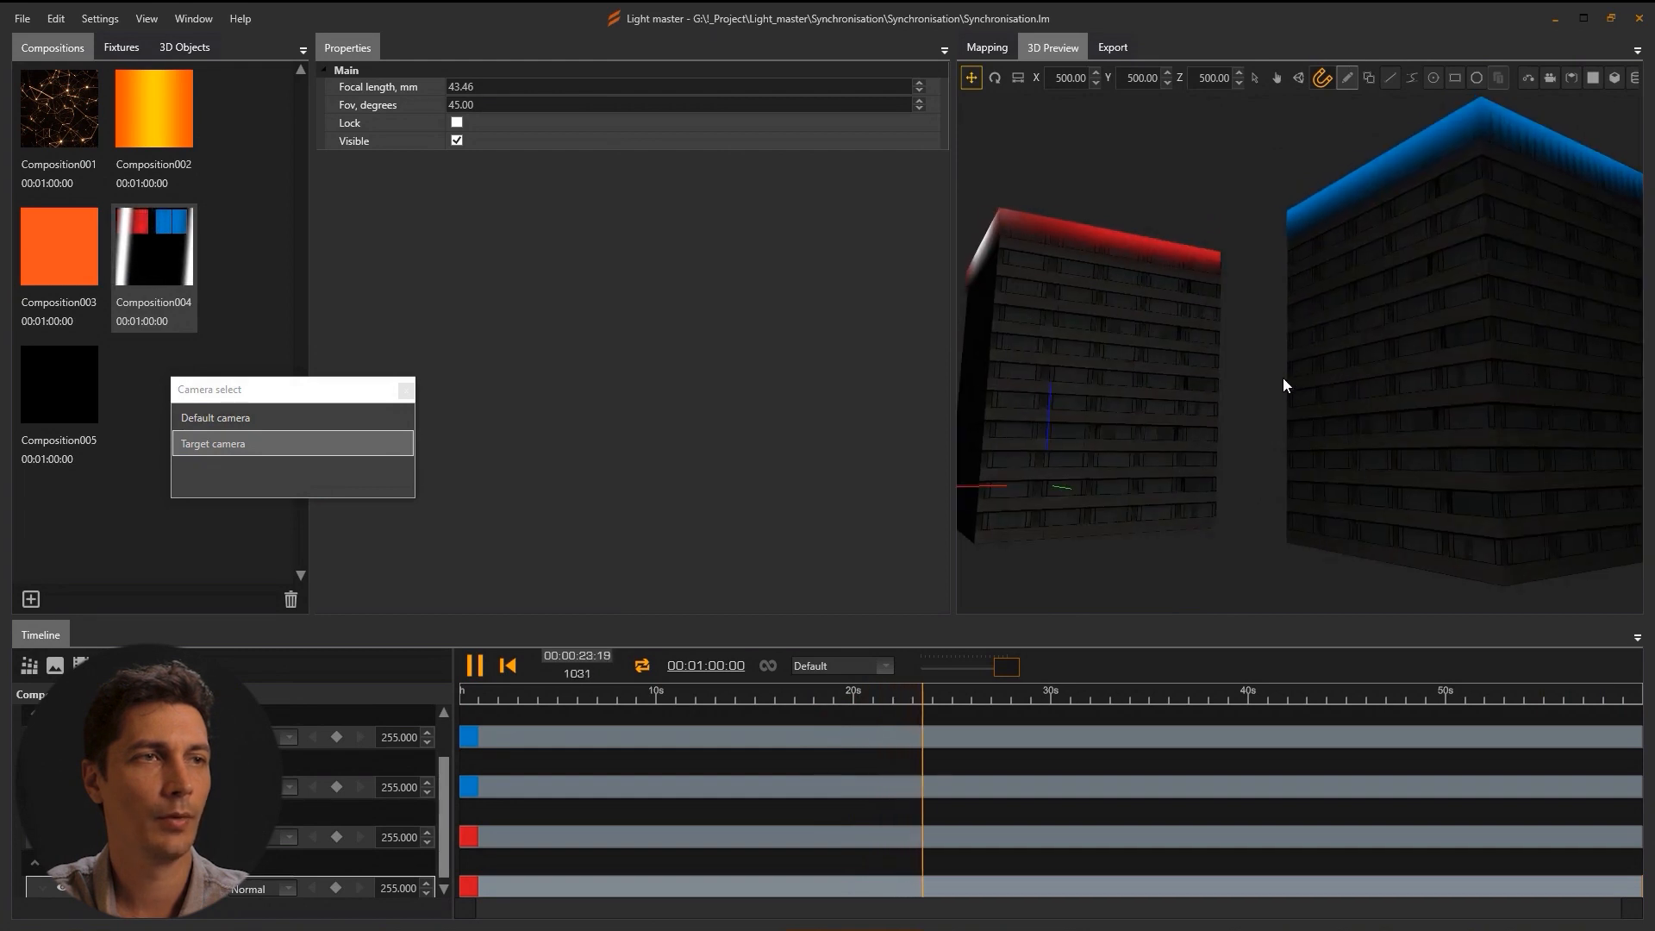
{"action": "left_click_drag", "start_coordinate": [952, 321], "coordinate": [887, 321]}
{"action": "left_click_drag", "start_coordinate": [1254, 348], "coordinate": [1265, 358]}
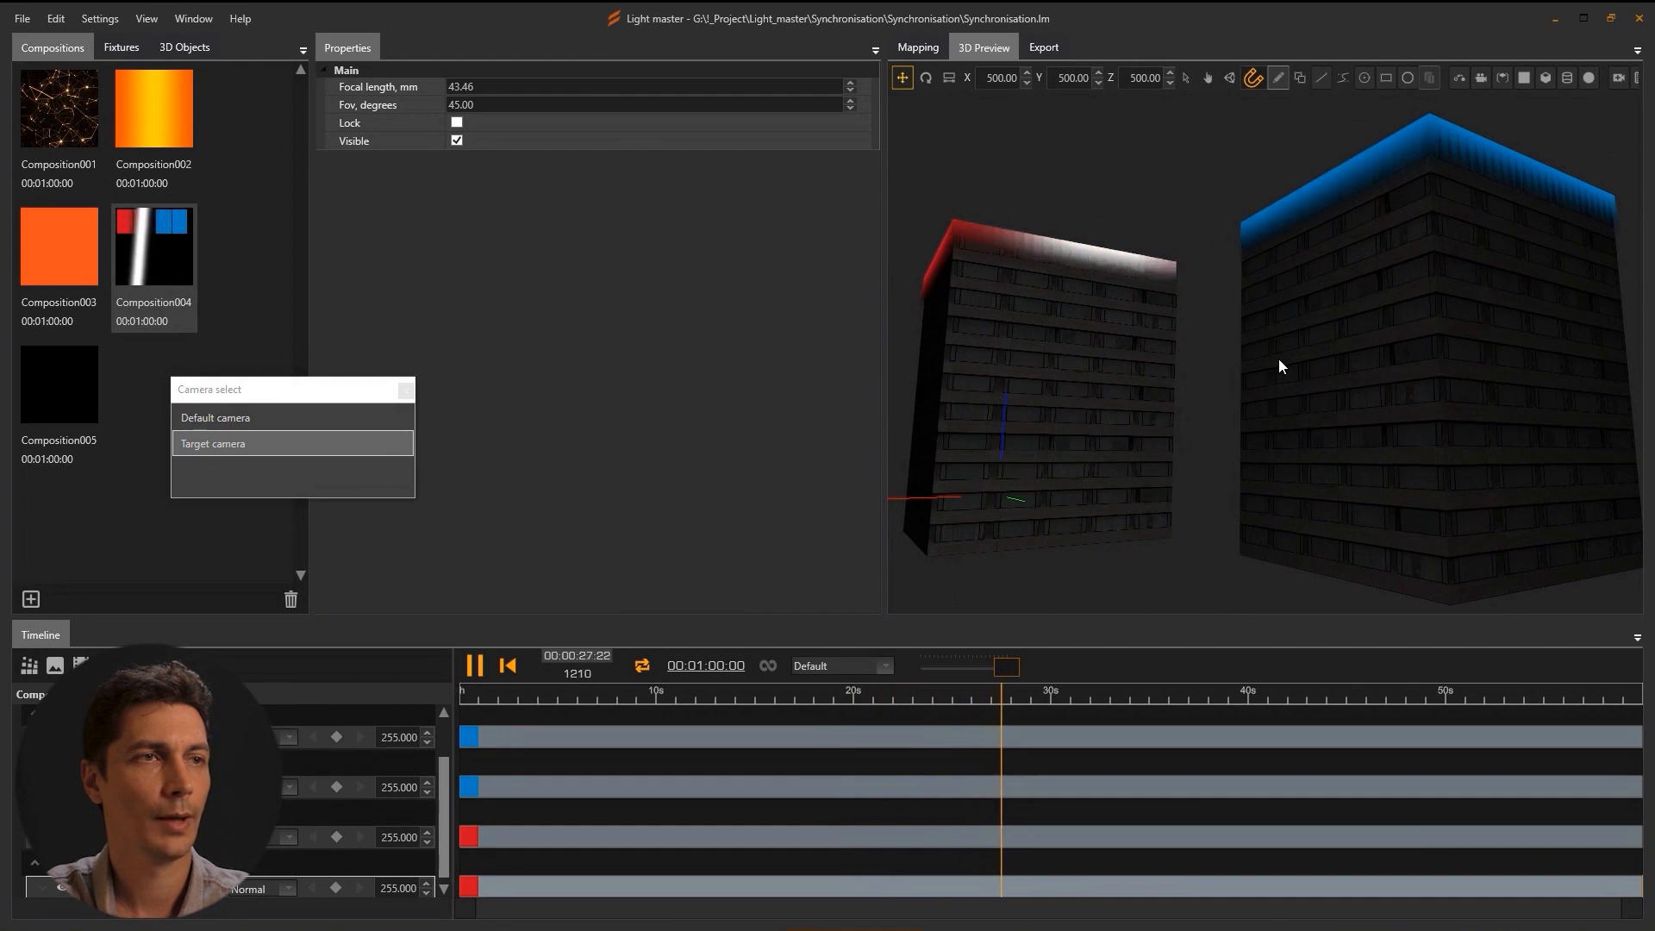
Switch back to the Default camera and orbit to a frontal view of the buildings.
{"action": "left_click", "coordinate": [208, 417]}
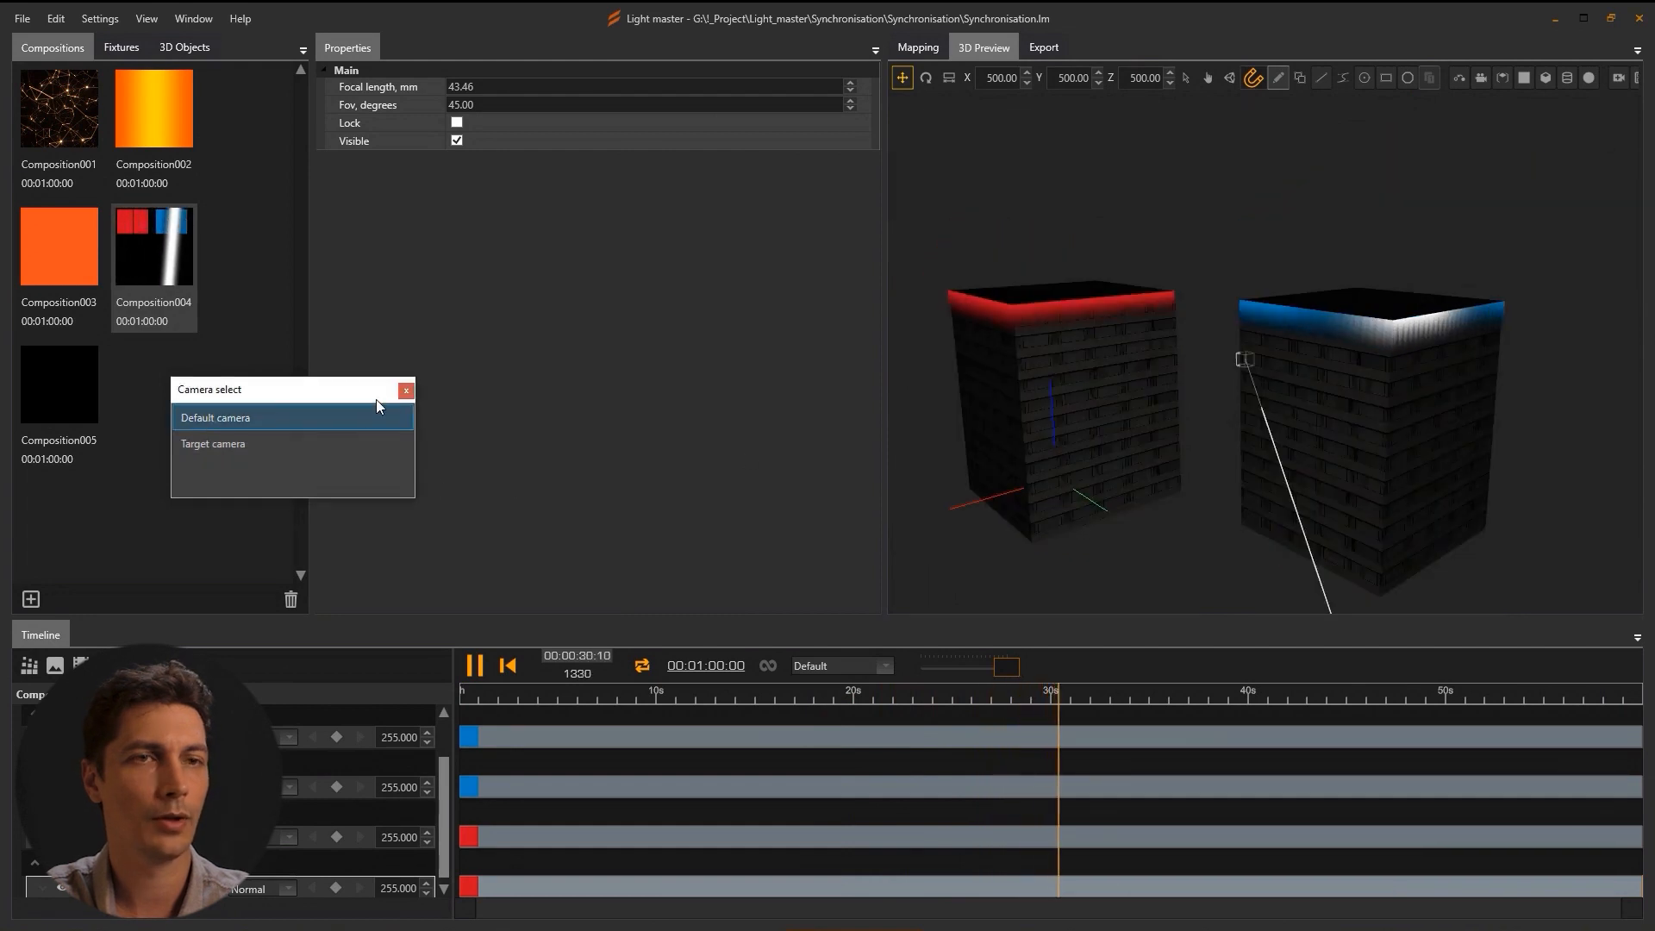
{"action": "left_click", "coordinate": [406, 391]}
{"action": "scroll", "coordinate": [1144, 446], "scroll_direction": "down", "scroll_amount": 5}
{"action": "left_click_drag", "start_coordinate": [1145, 454], "coordinate": [1189, 448]}
{"action": "left_click_drag", "start_coordinate": [883, 273], "coordinate": [603, 287]}
{"action": "left_click", "coordinate": [768, 47]}
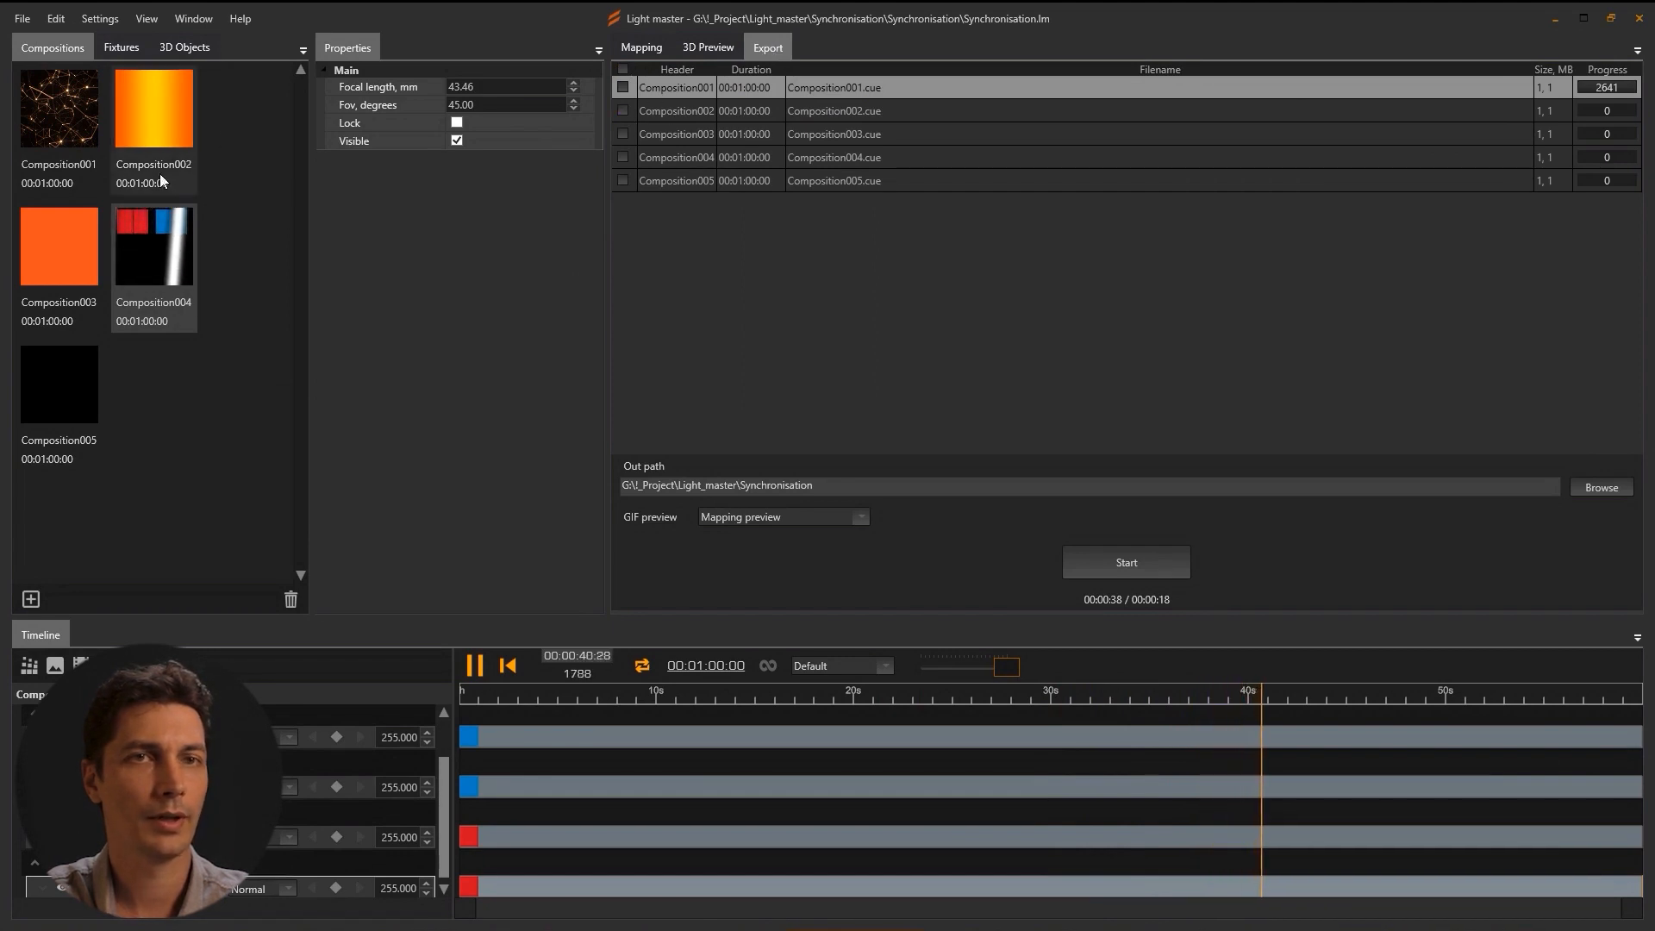
Tick Composition002, 003 and 004, set GIF preview to Target camera, and start the export.
{"action": "left_click", "coordinate": [623, 111]}
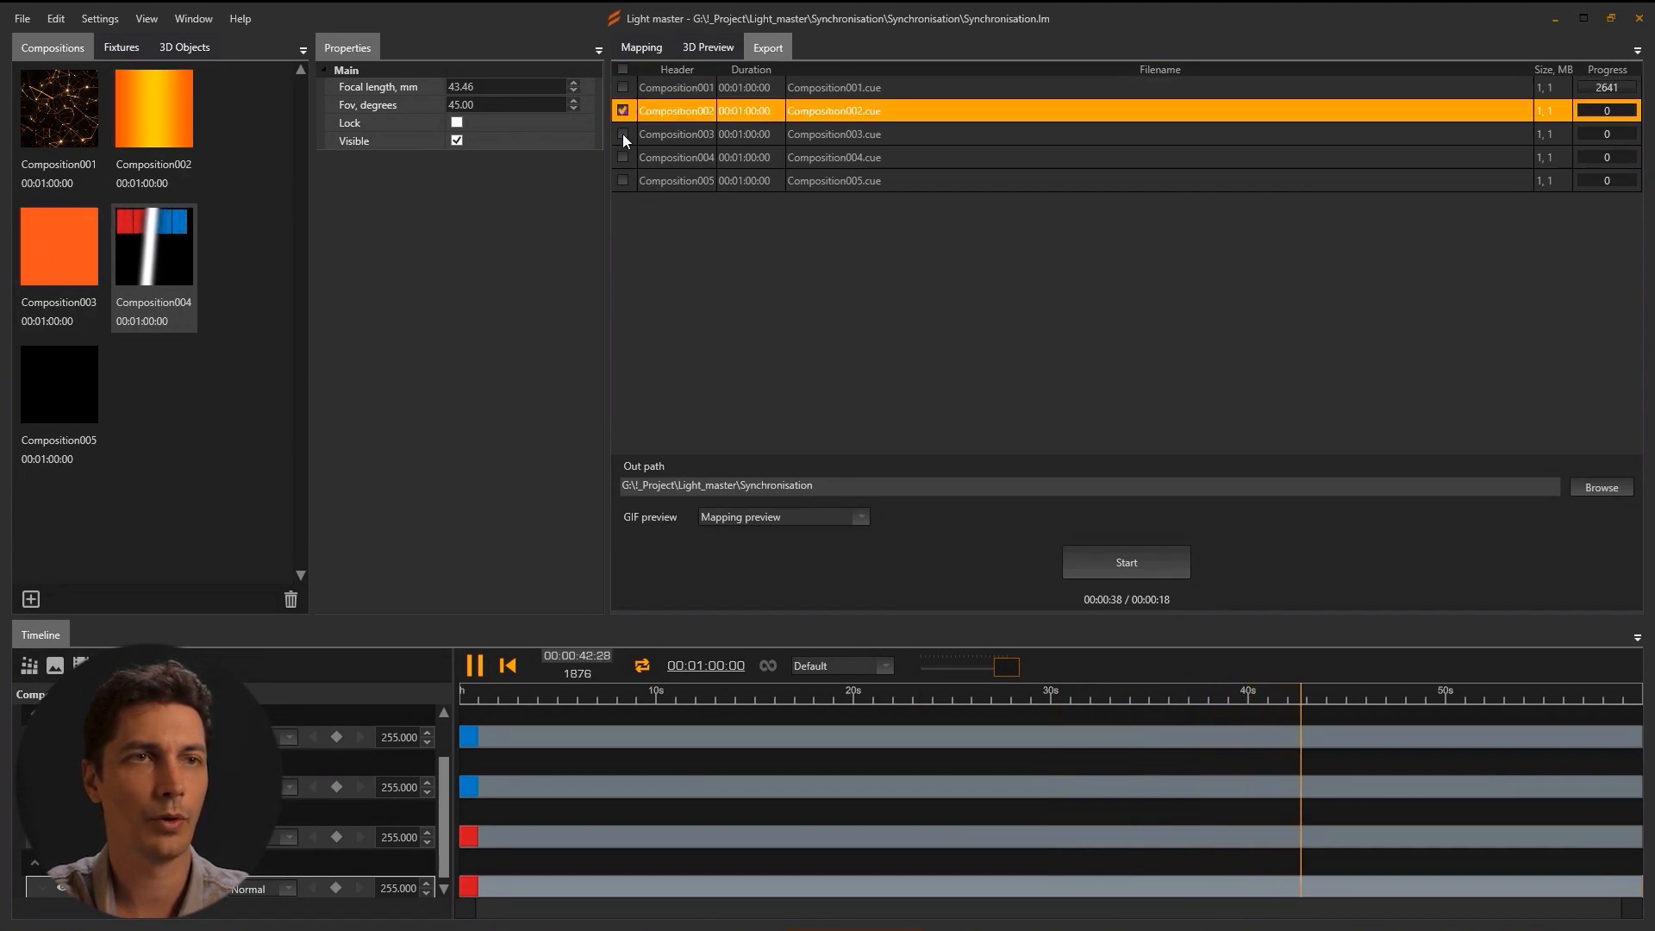
{"action": "left_click", "coordinate": [623, 133]}
{"action": "left_click", "coordinate": [622, 157]}
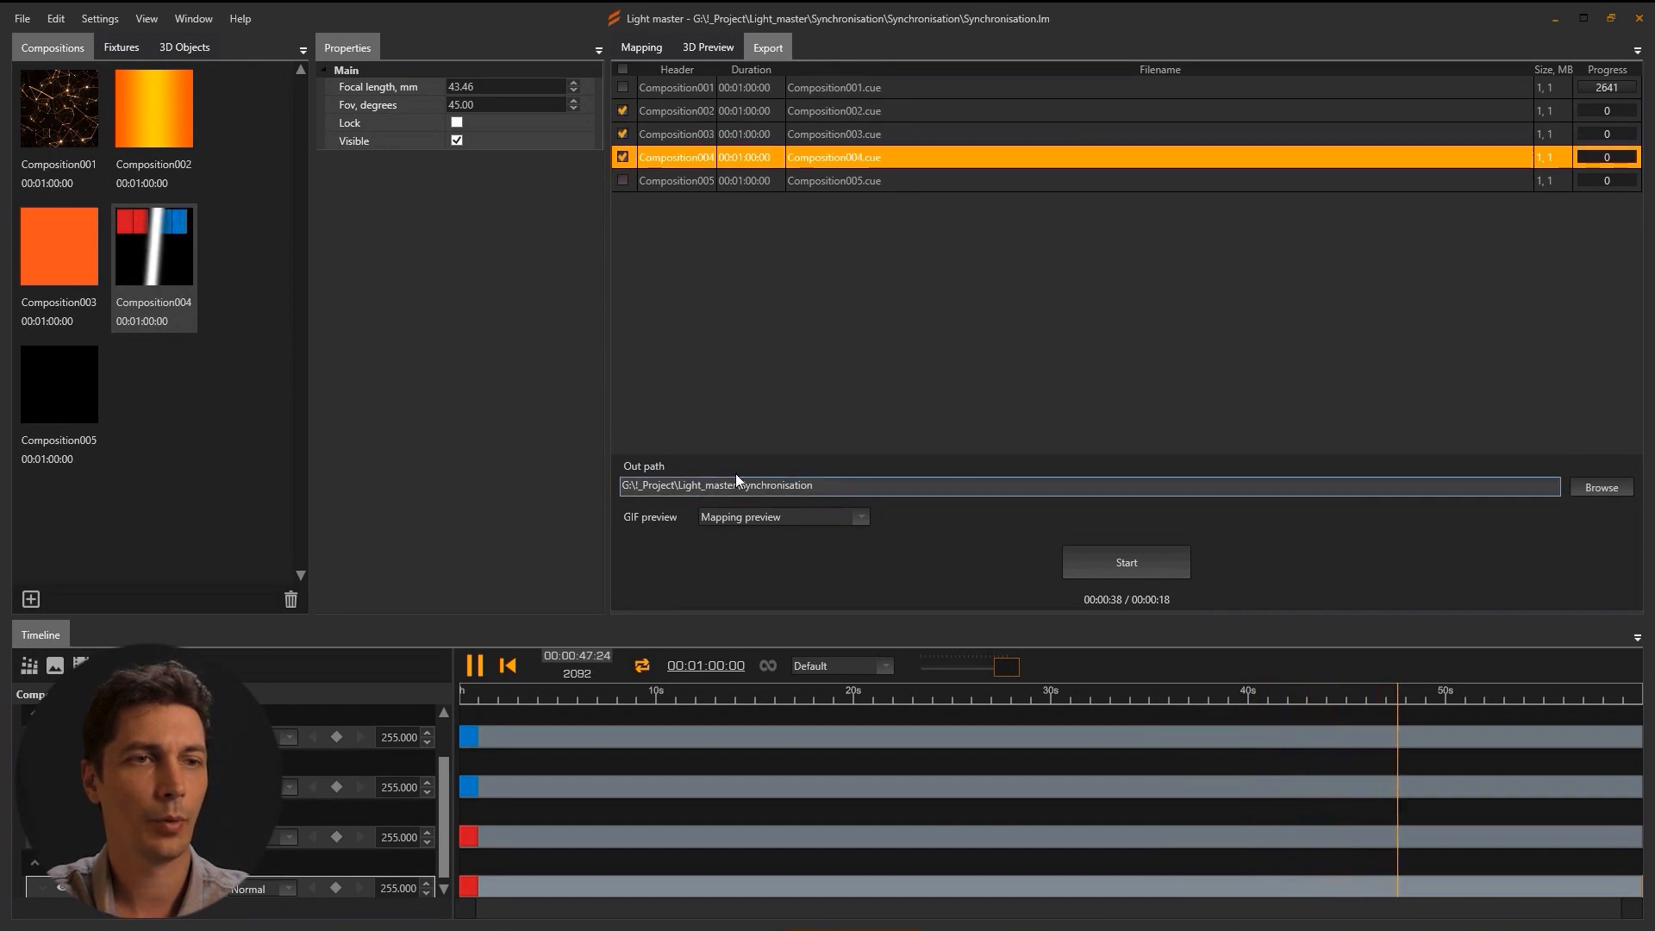
{"action": "left_click", "coordinate": [860, 519]}
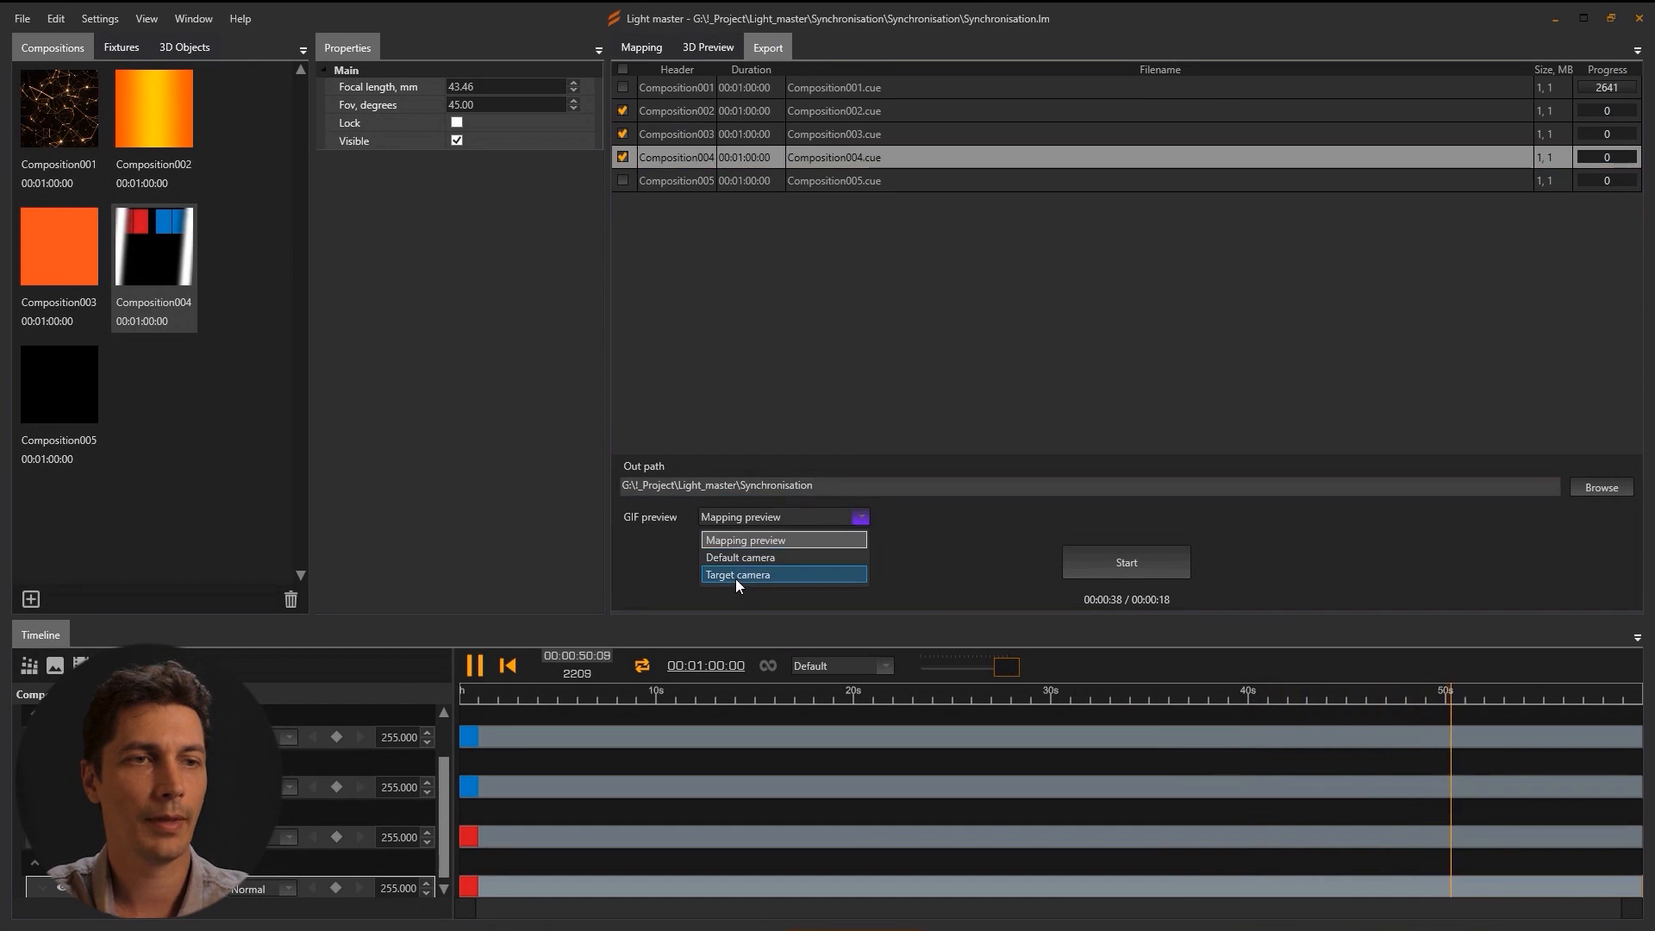
{"action": "left_click", "coordinate": [738, 575]}
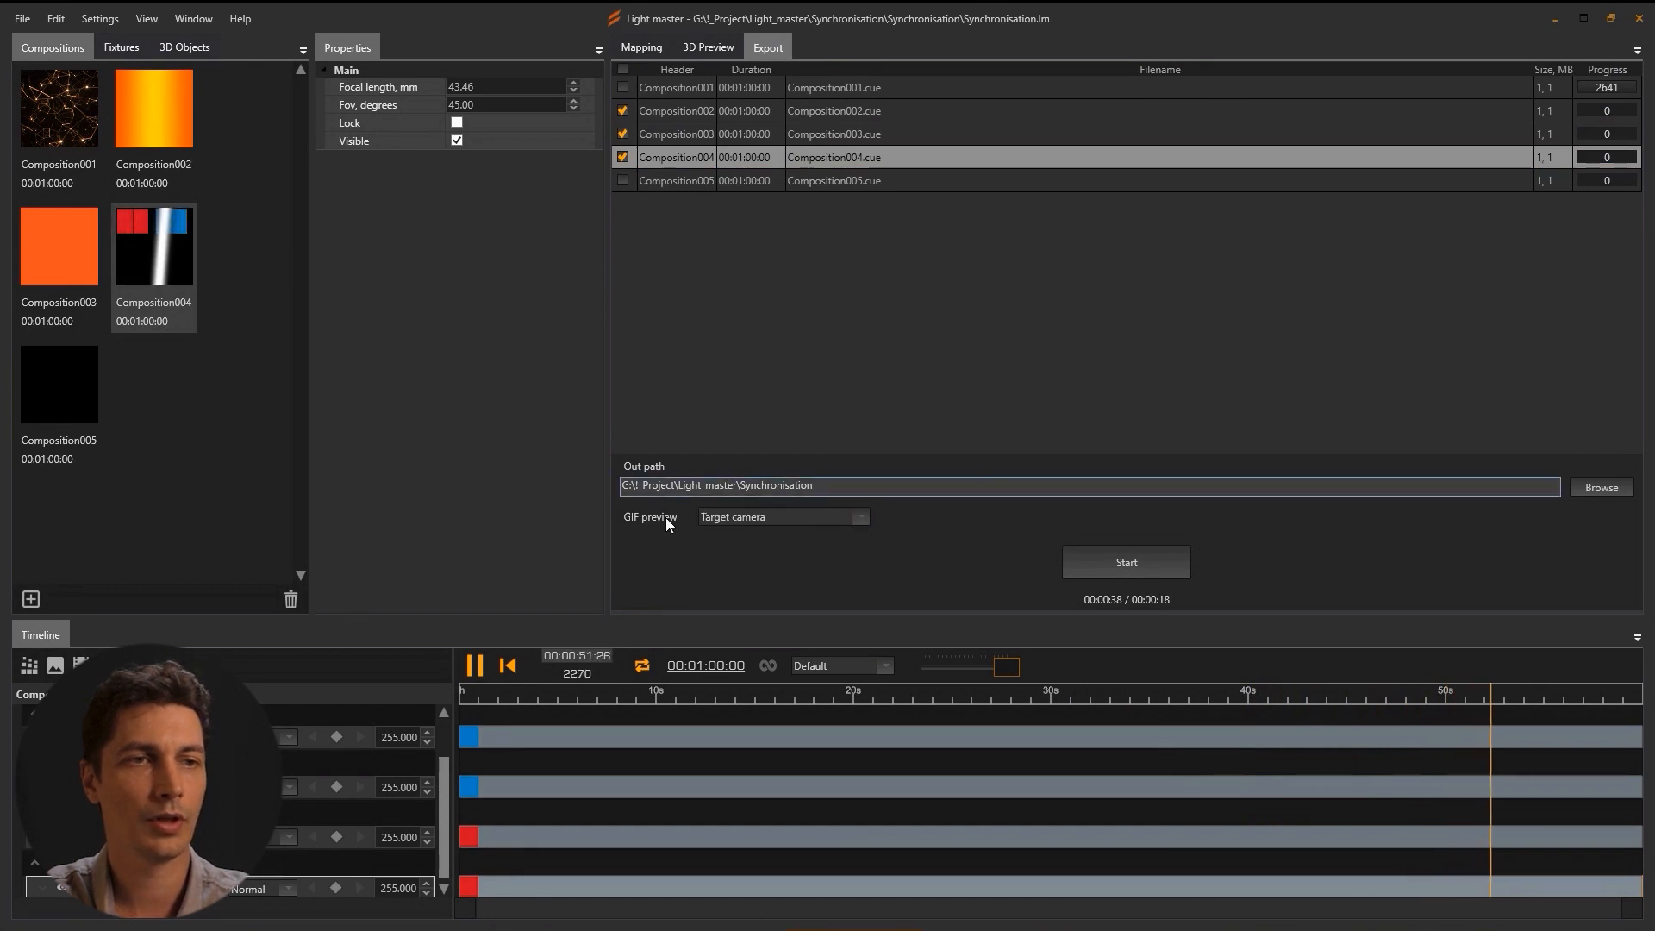
{"action": "left_click", "coordinate": [1143, 566]}
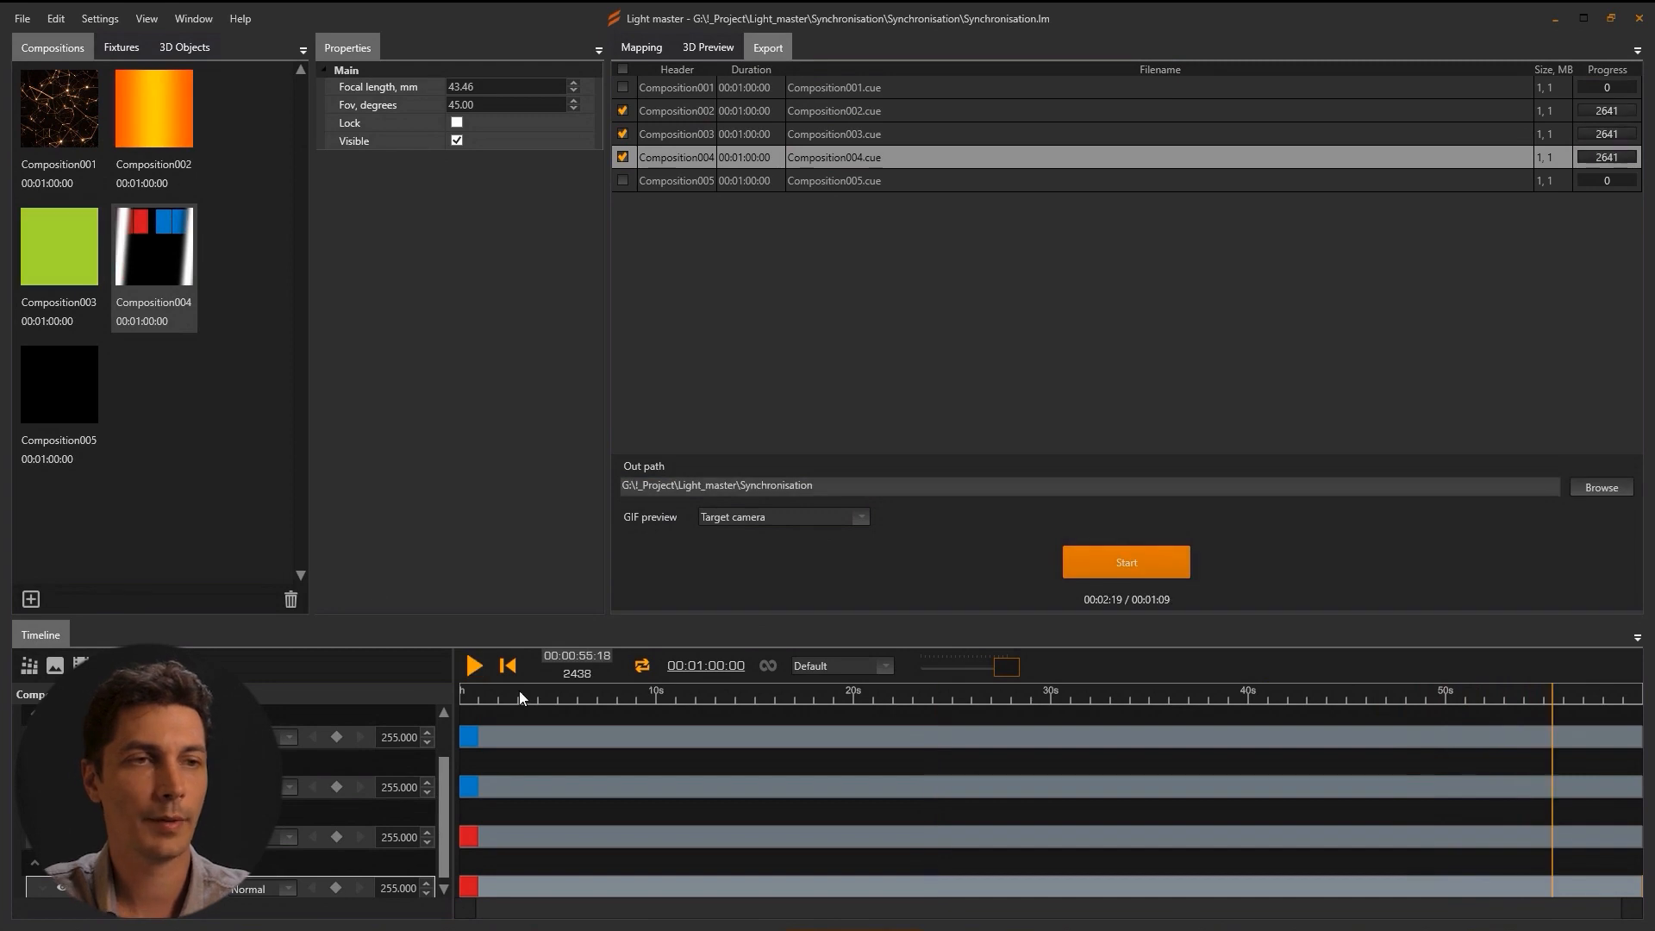
Check the exported cues in the Build1 and Build2 folders, ending back in Synchronisation.
{"action": "left_click", "coordinate": [491, 928]}
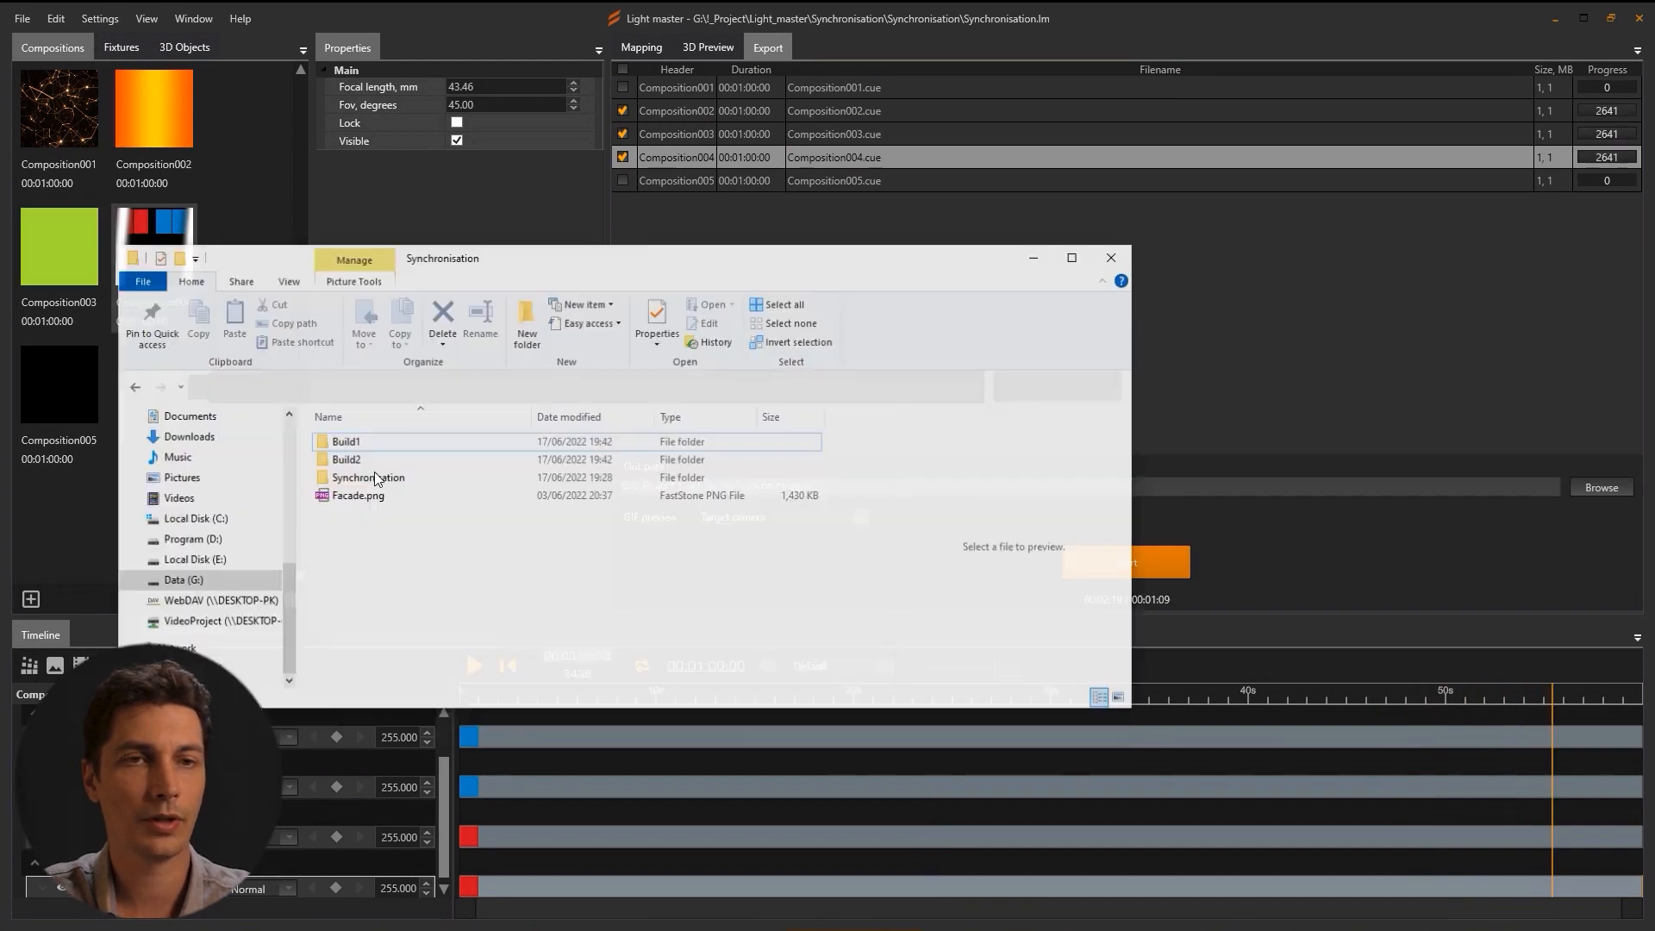
{"action": "left_click", "coordinate": [121, 48]}
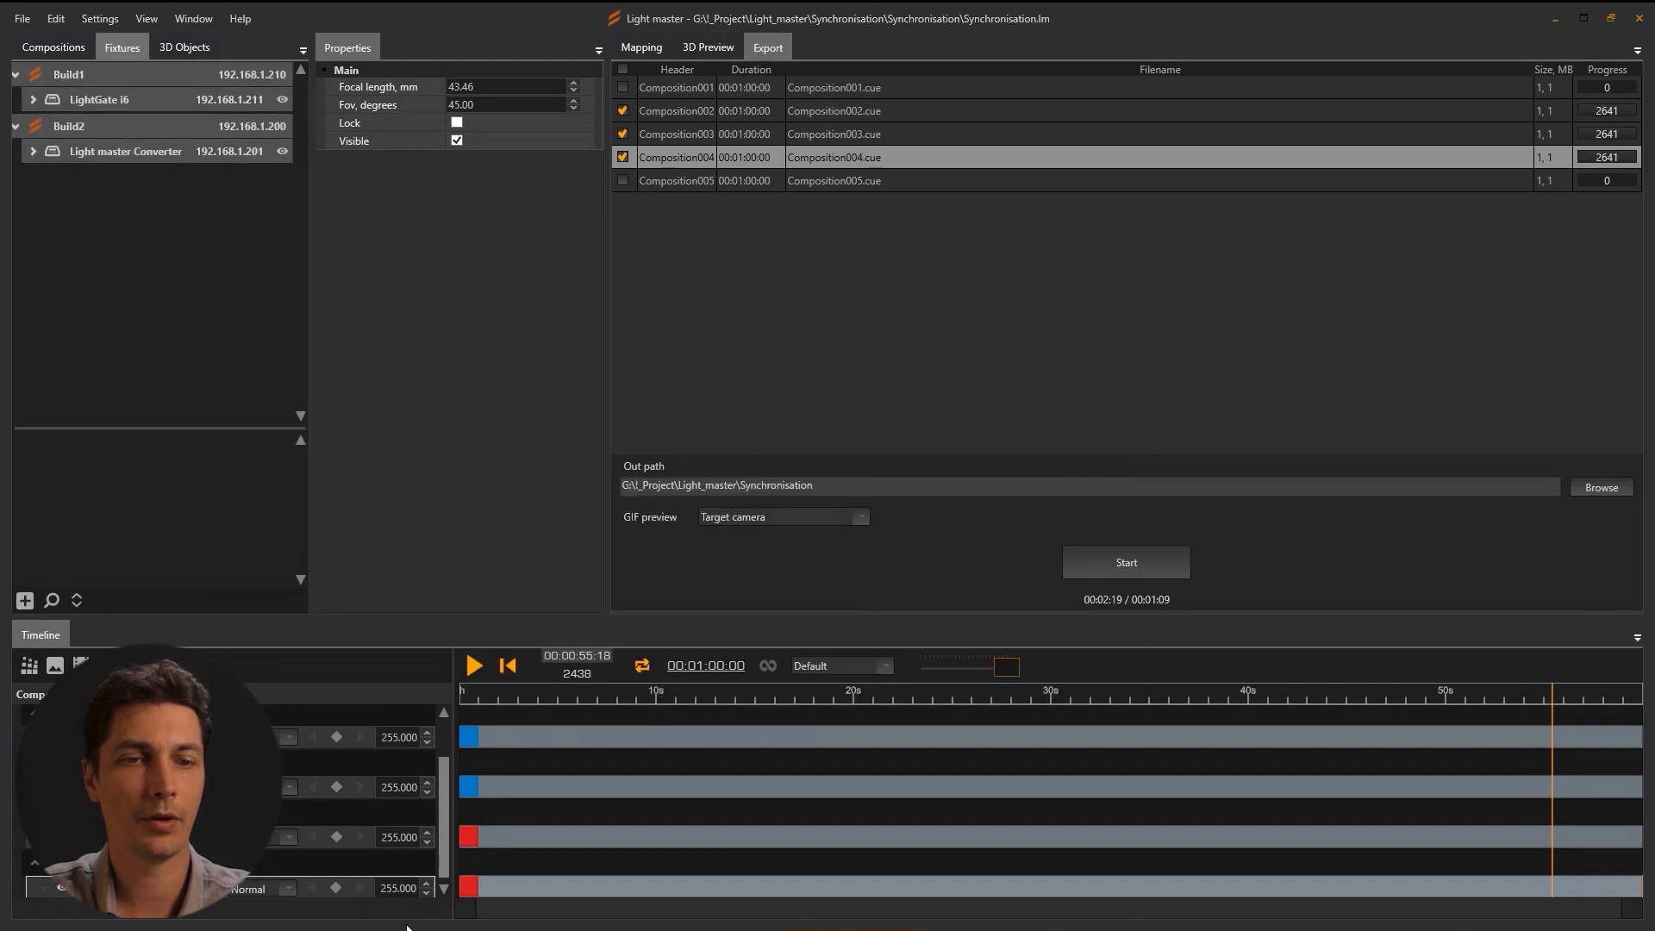
{"action": "left_click", "coordinate": [491, 928]}
{"action": "double_click", "coordinate": [358, 422]}
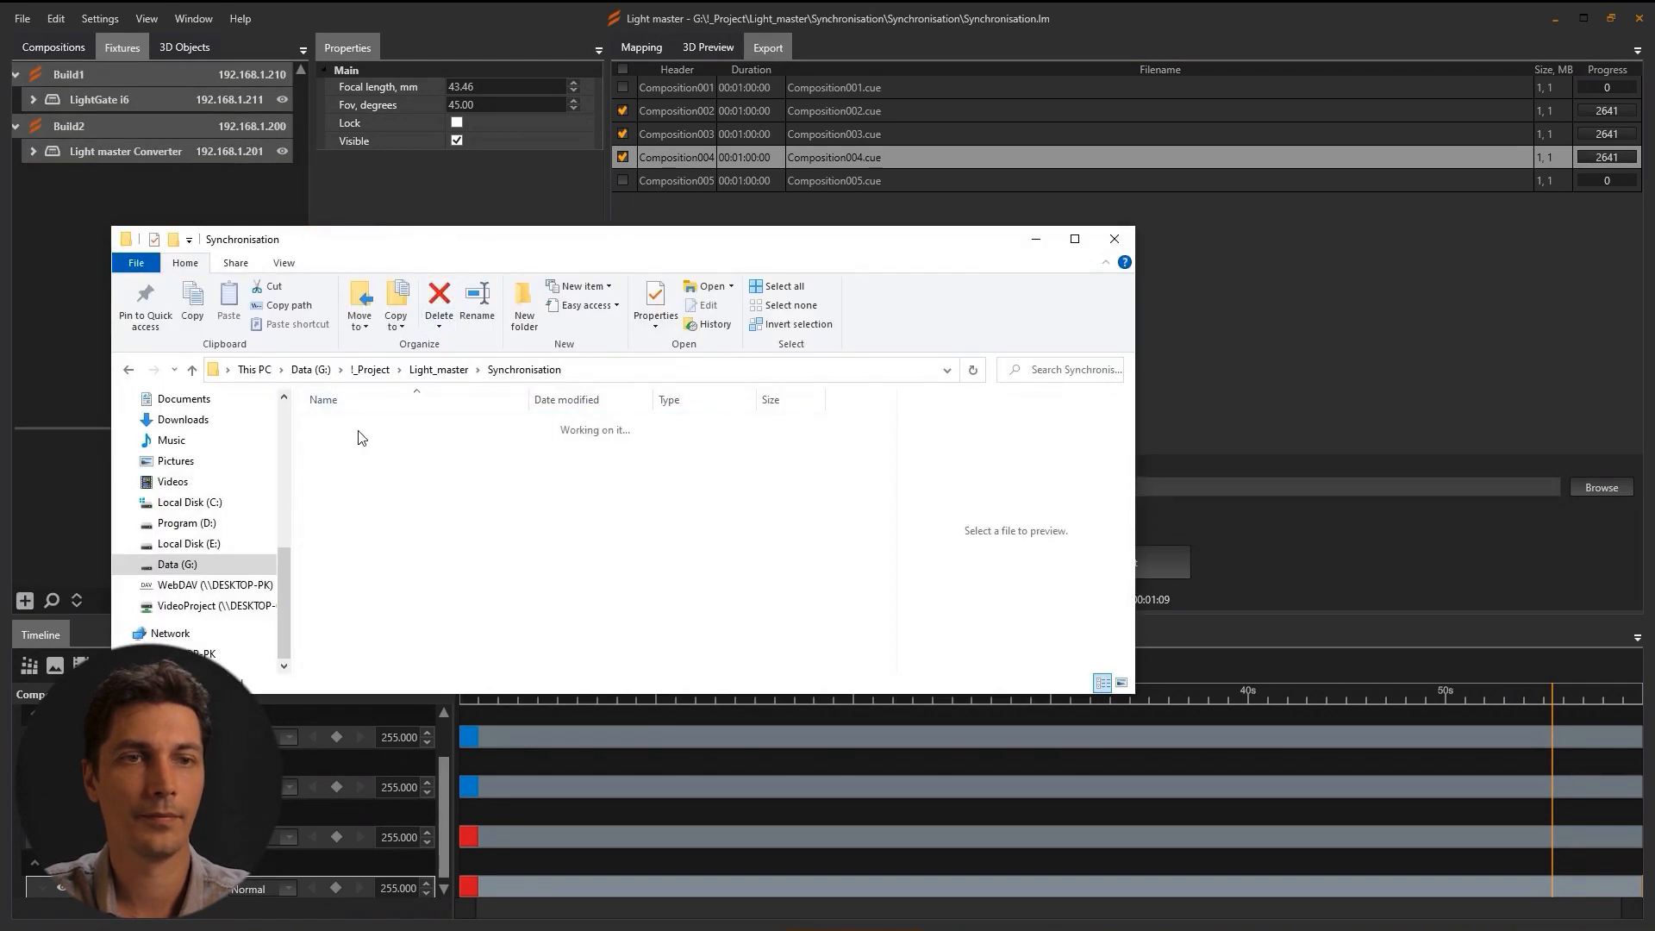
{"action": "left_click", "coordinate": [534, 373]}
{"action": "double_click", "coordinate": [358, 447]}
{"action": "left_click", "coordinate": [526, 369]}
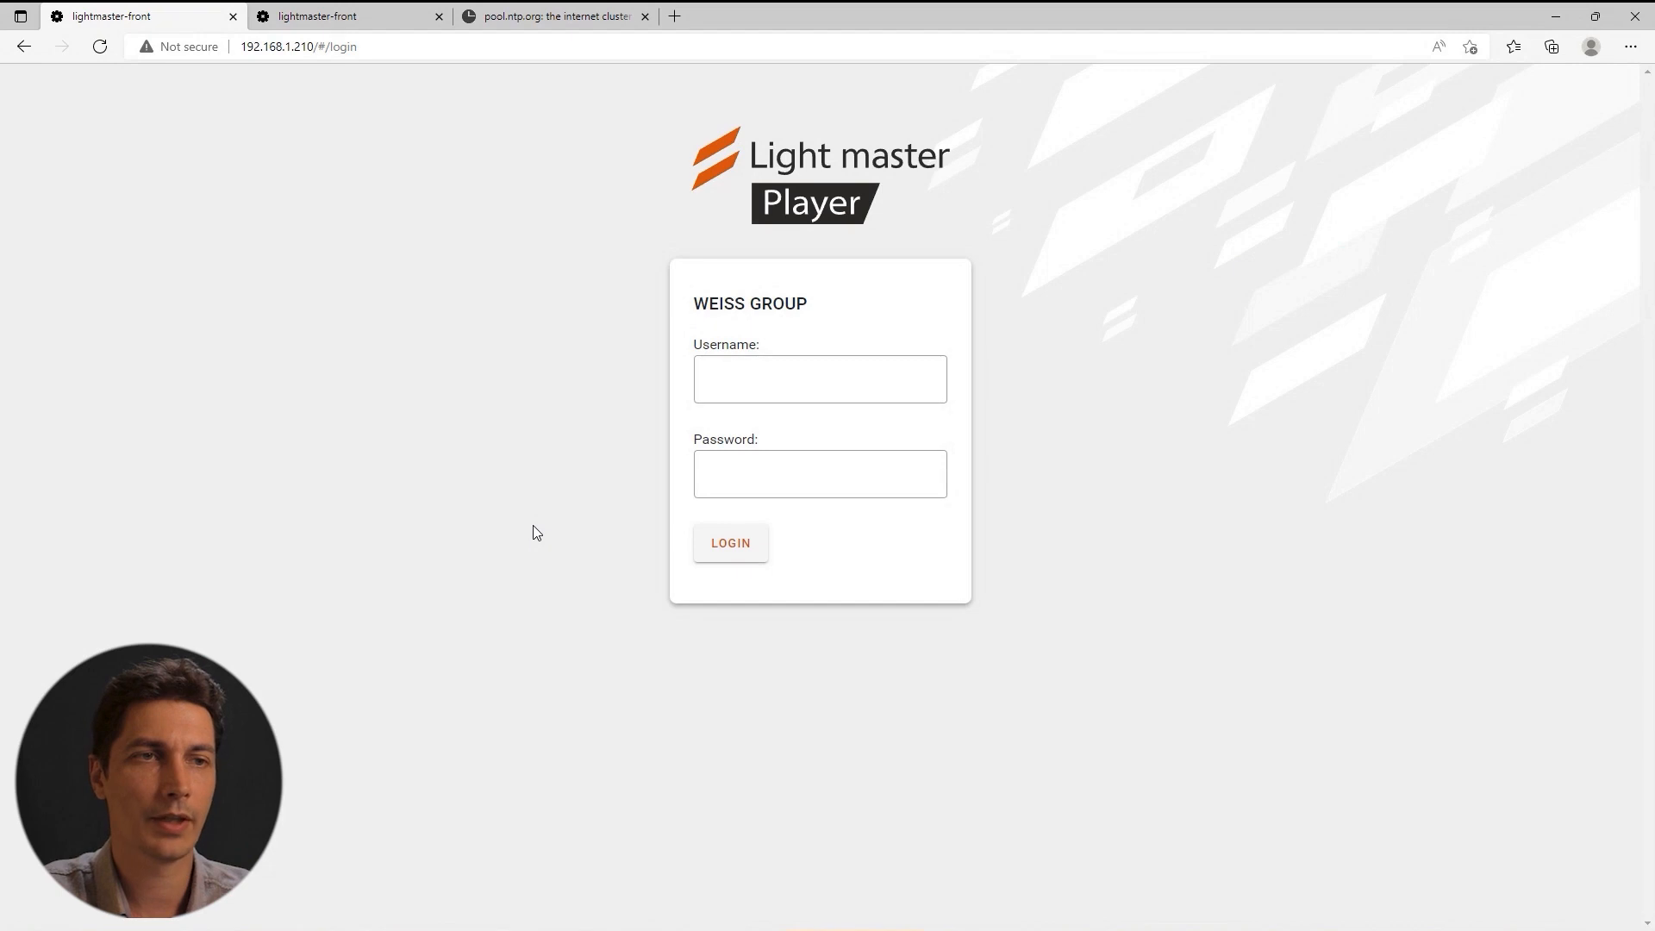
Log in to the Light master Player dashboard with the admin username and password.
{"action": "left_click", "coordinate": [767, 387]}
{"action": "type", "text": "administrator"}
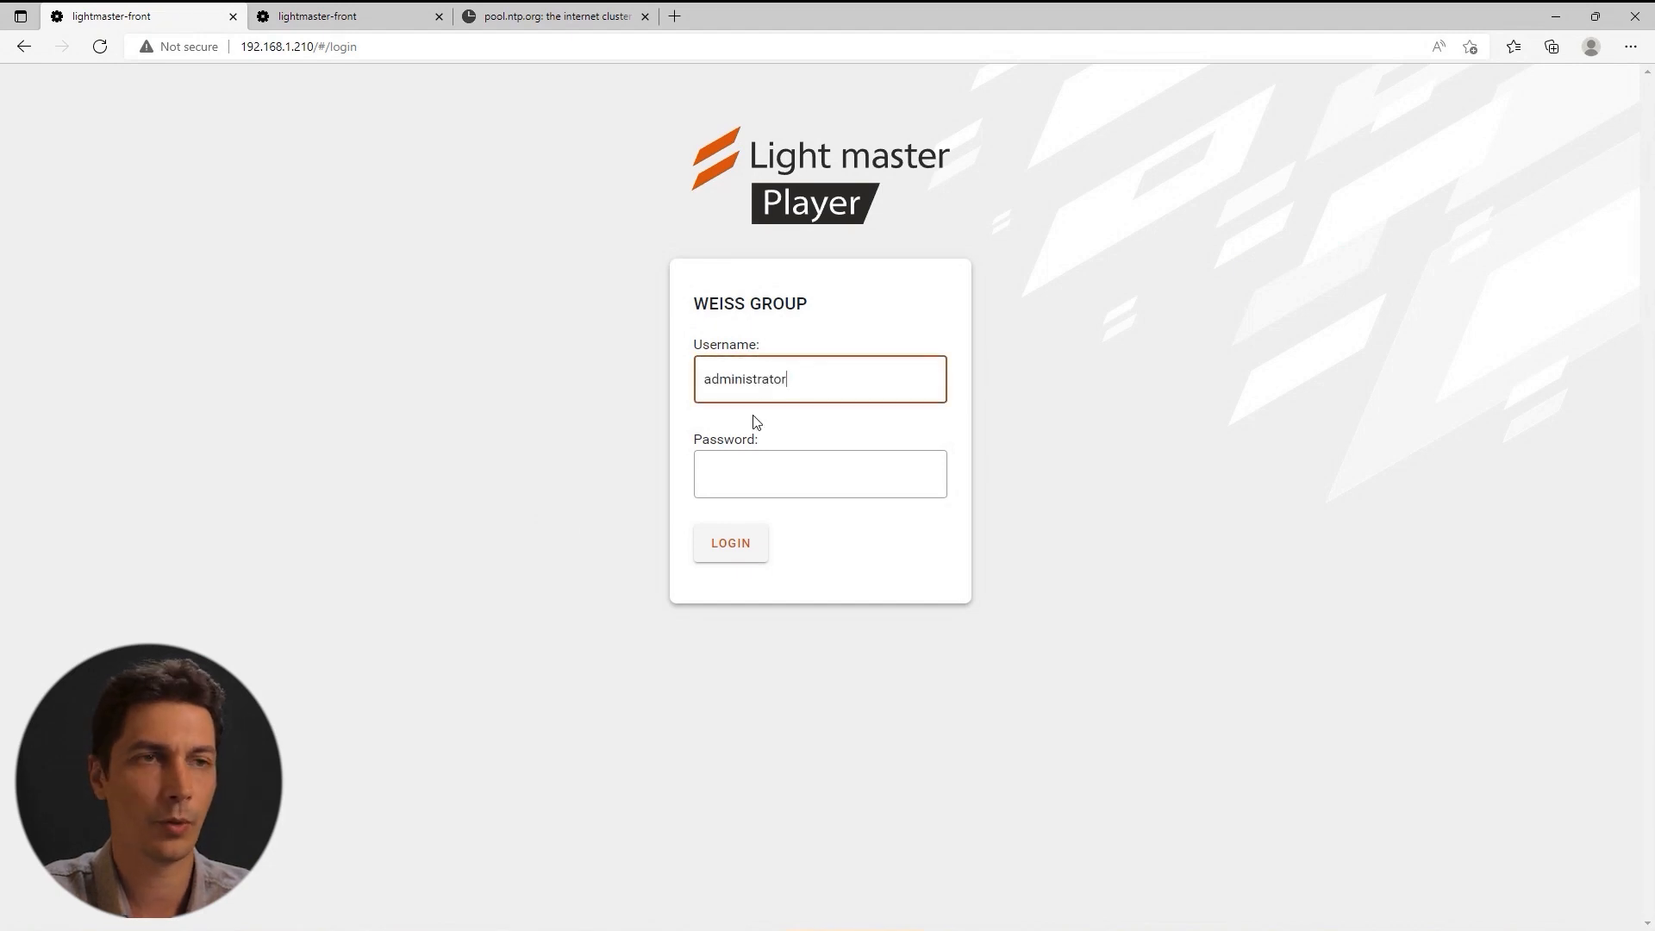
{"action": "left_click", "coordinate": [742, 473]}
{"action": "type", "text": "administrator"}
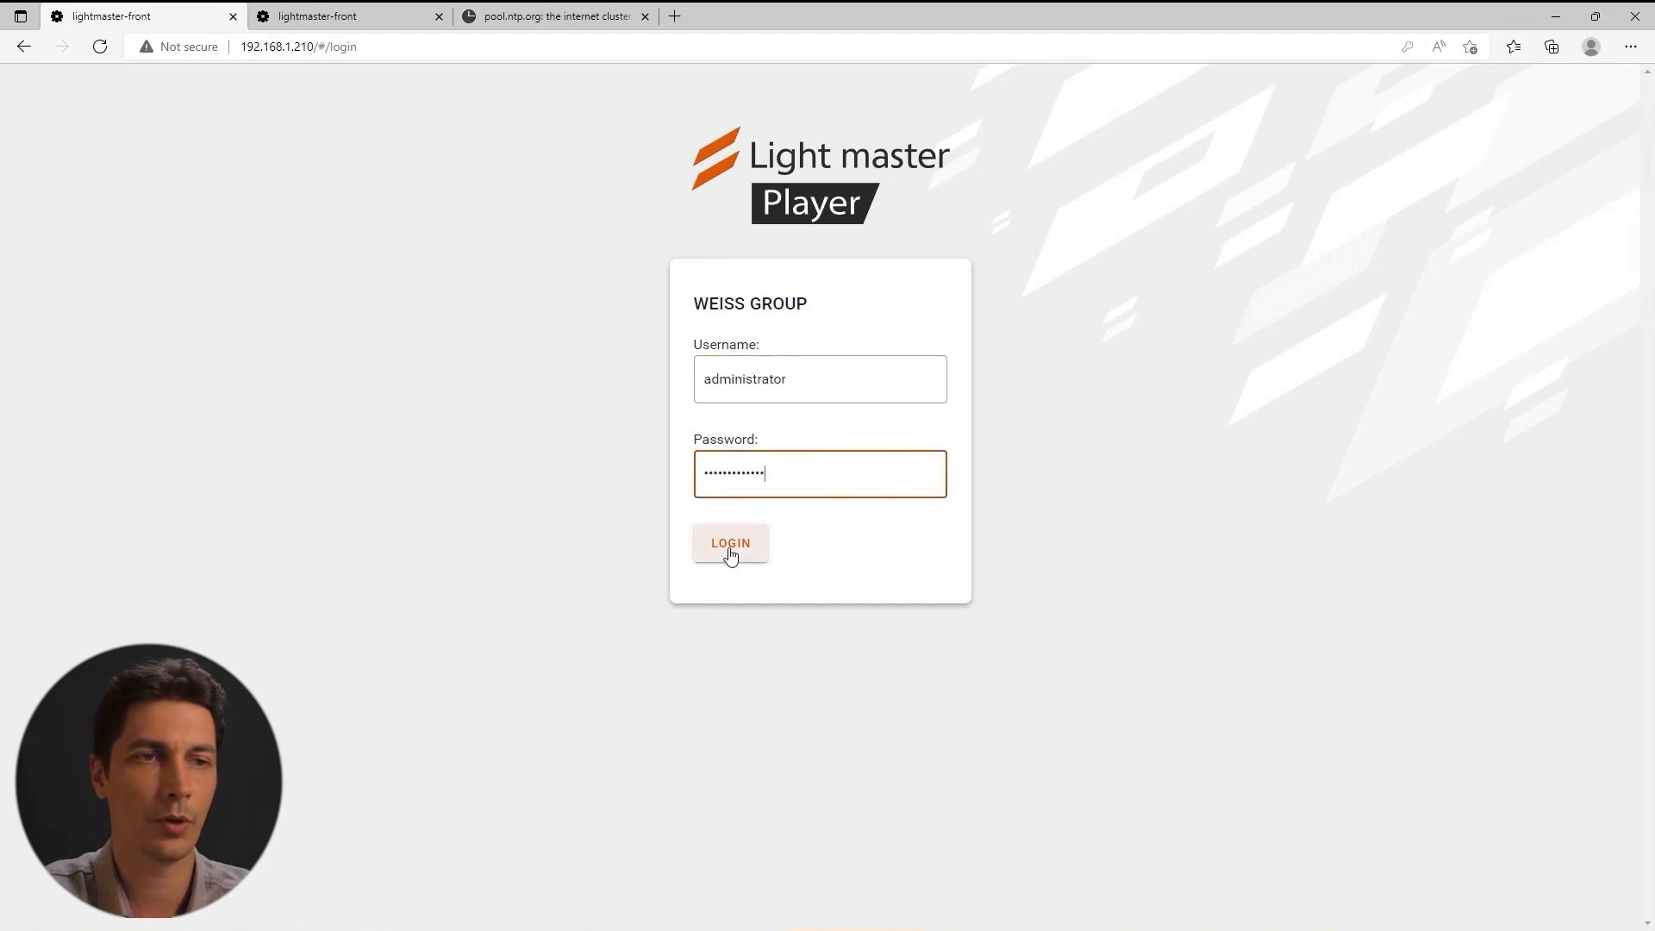
{"action": "left_click", "coordinate": [730, 544]}
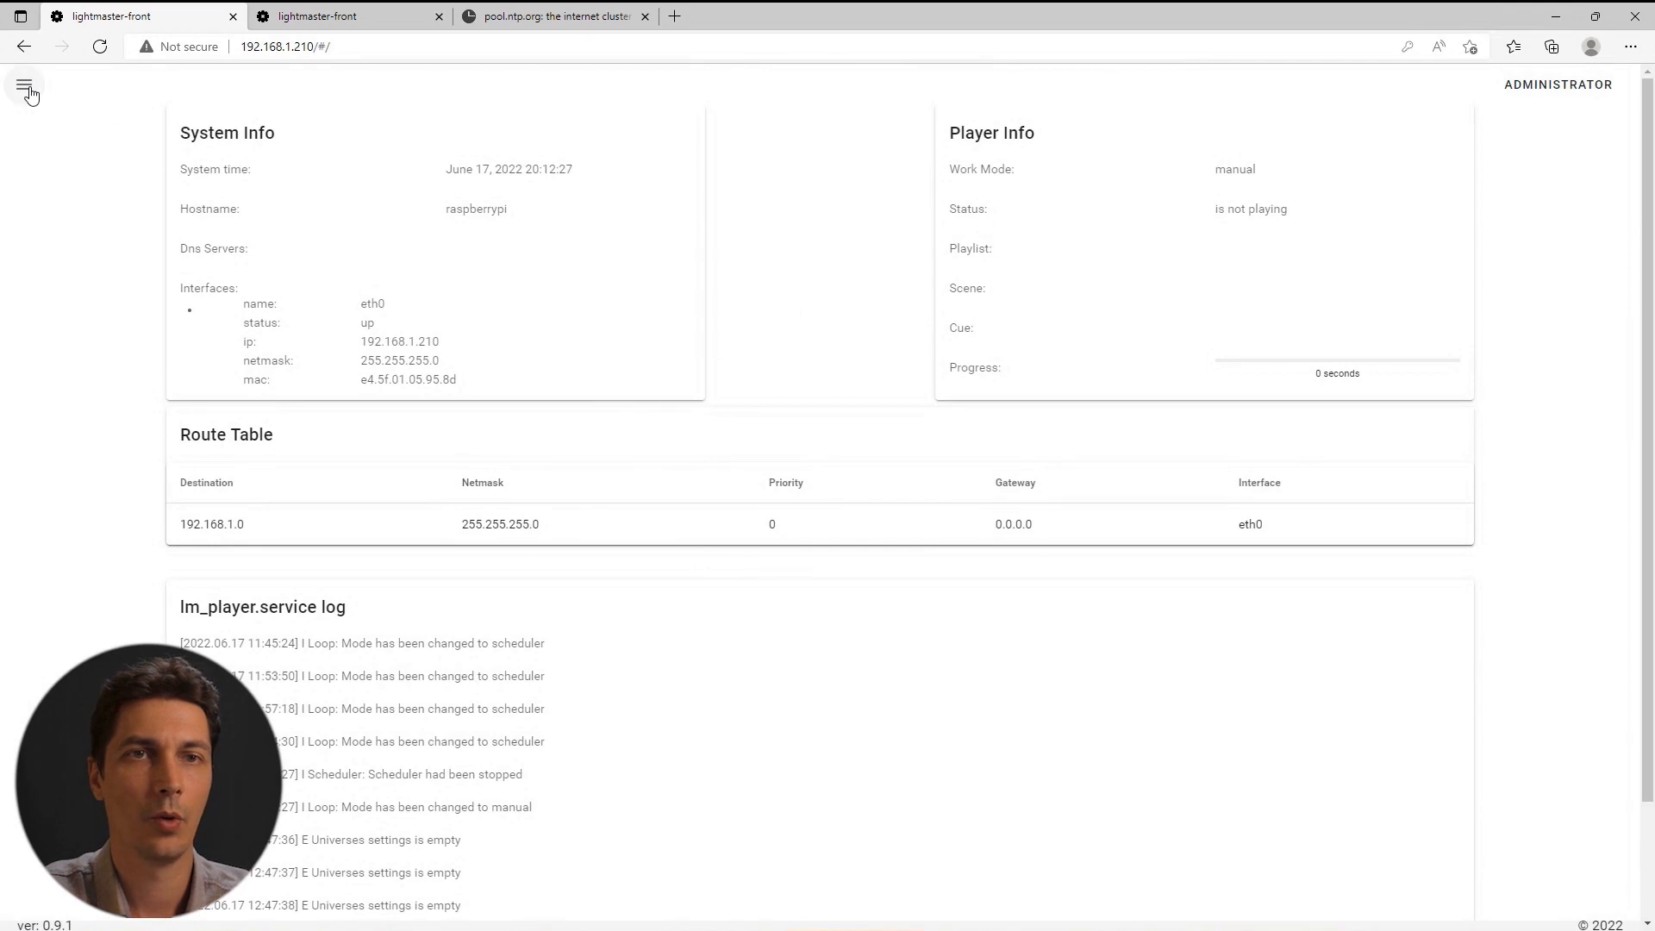
Go to Settings > Network Settings in the sidebar and unlock the DNS servers card for editing.
{"action": "left_click", "coordinate": [29, 86]}
{"action": "left_click", "coordinate": [76, 316]}
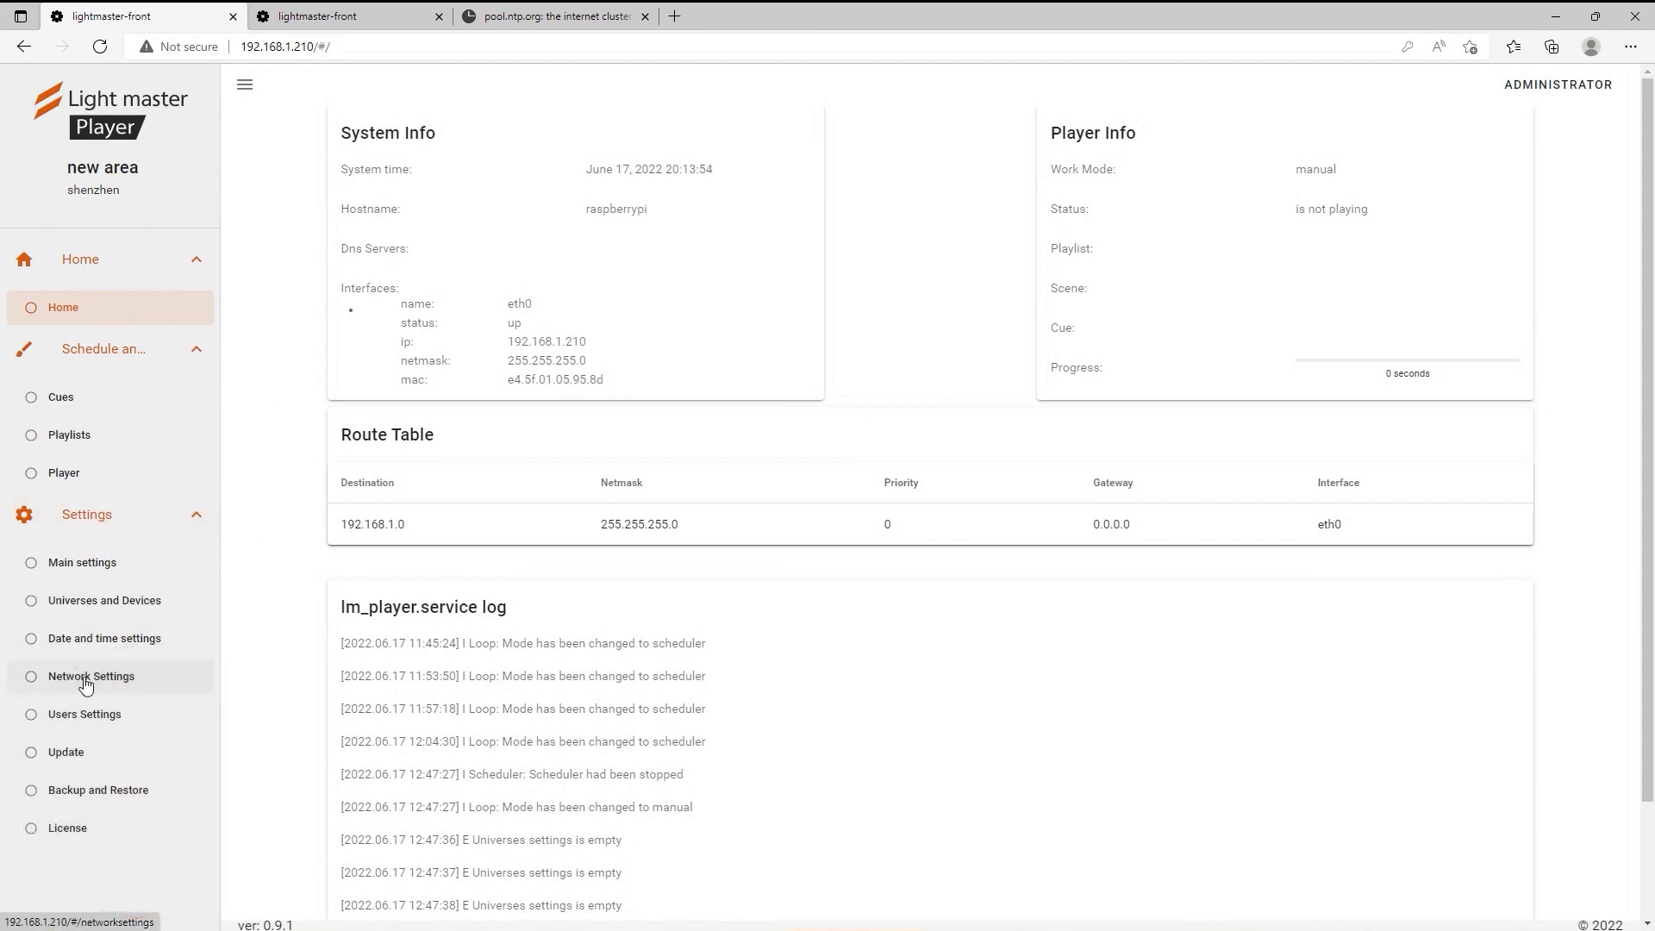
{"action": "left_click", "coordinate": [85, 684]}
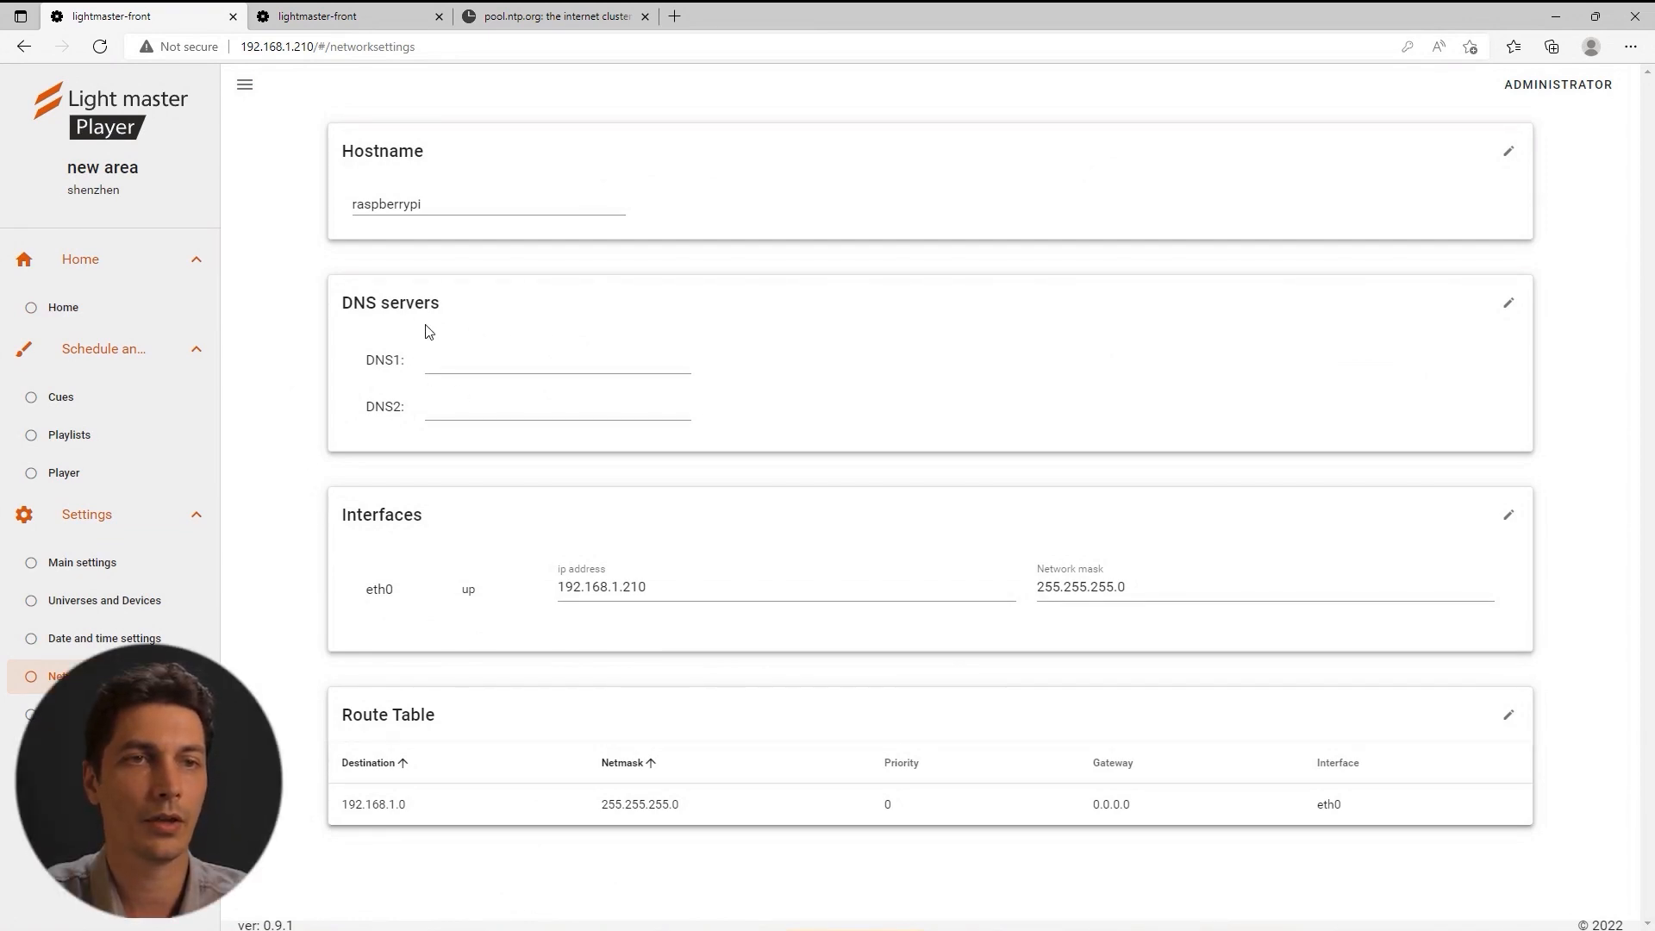
{"action": "left_click", "coordinate": [1508, 304]}
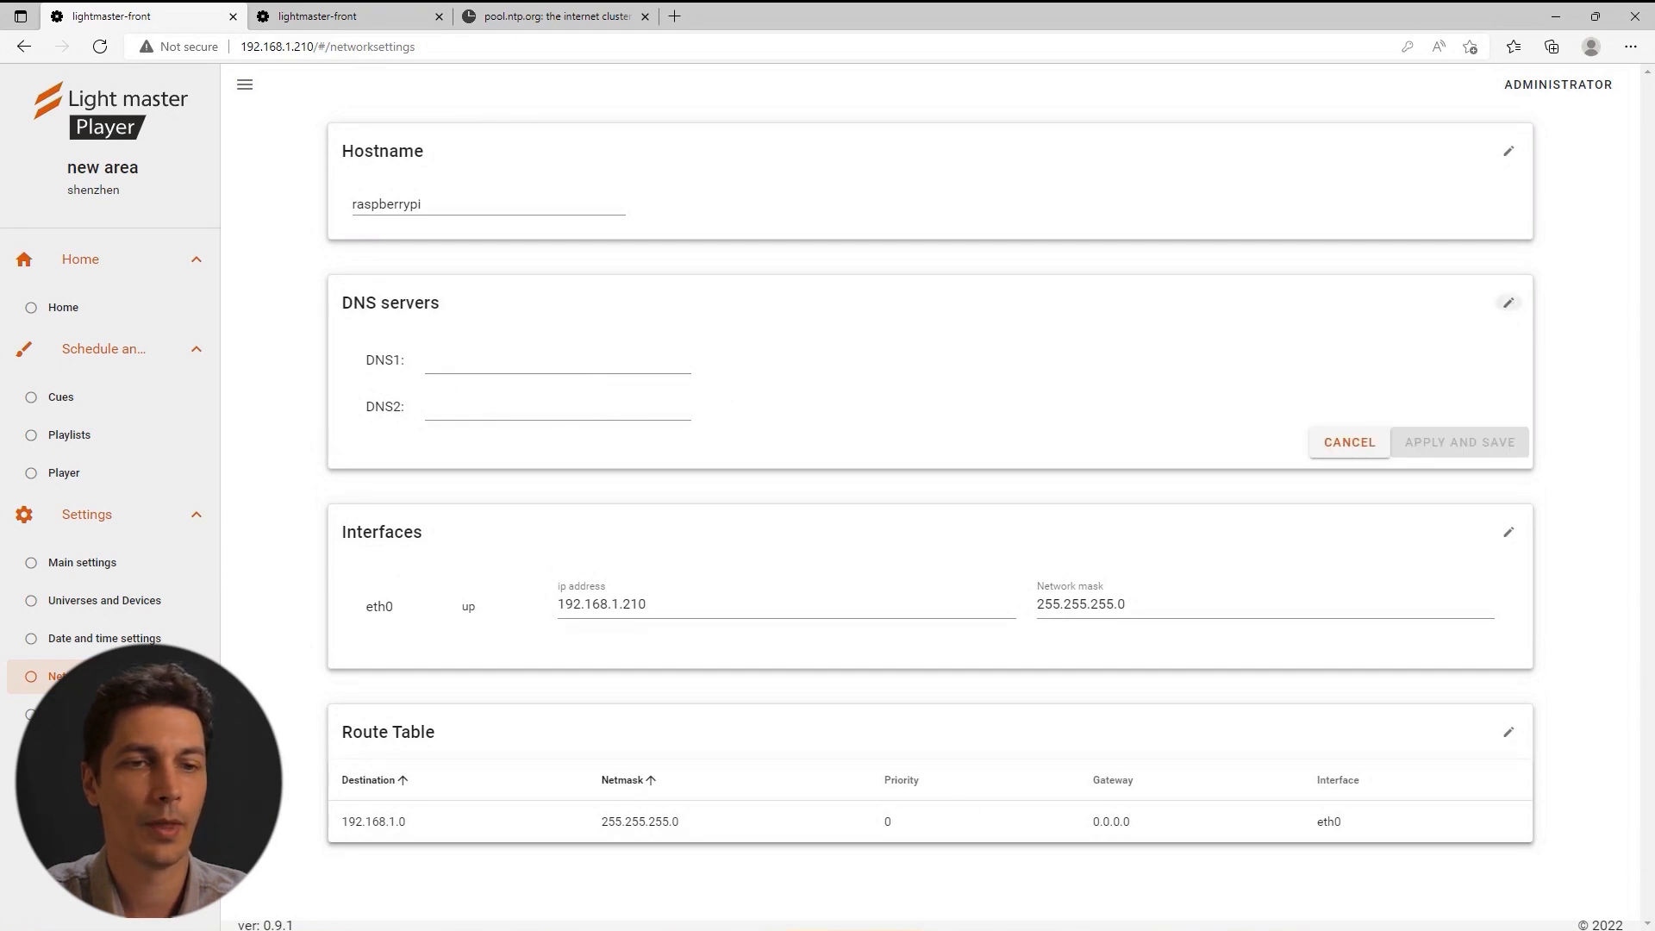
Look up the PC's default gateway in the Ethernet connection's status details.
{"action": "mouse_move", "coordinate": [412, 929]}
{"action": "left_click", "coordinate": [412, 879]}
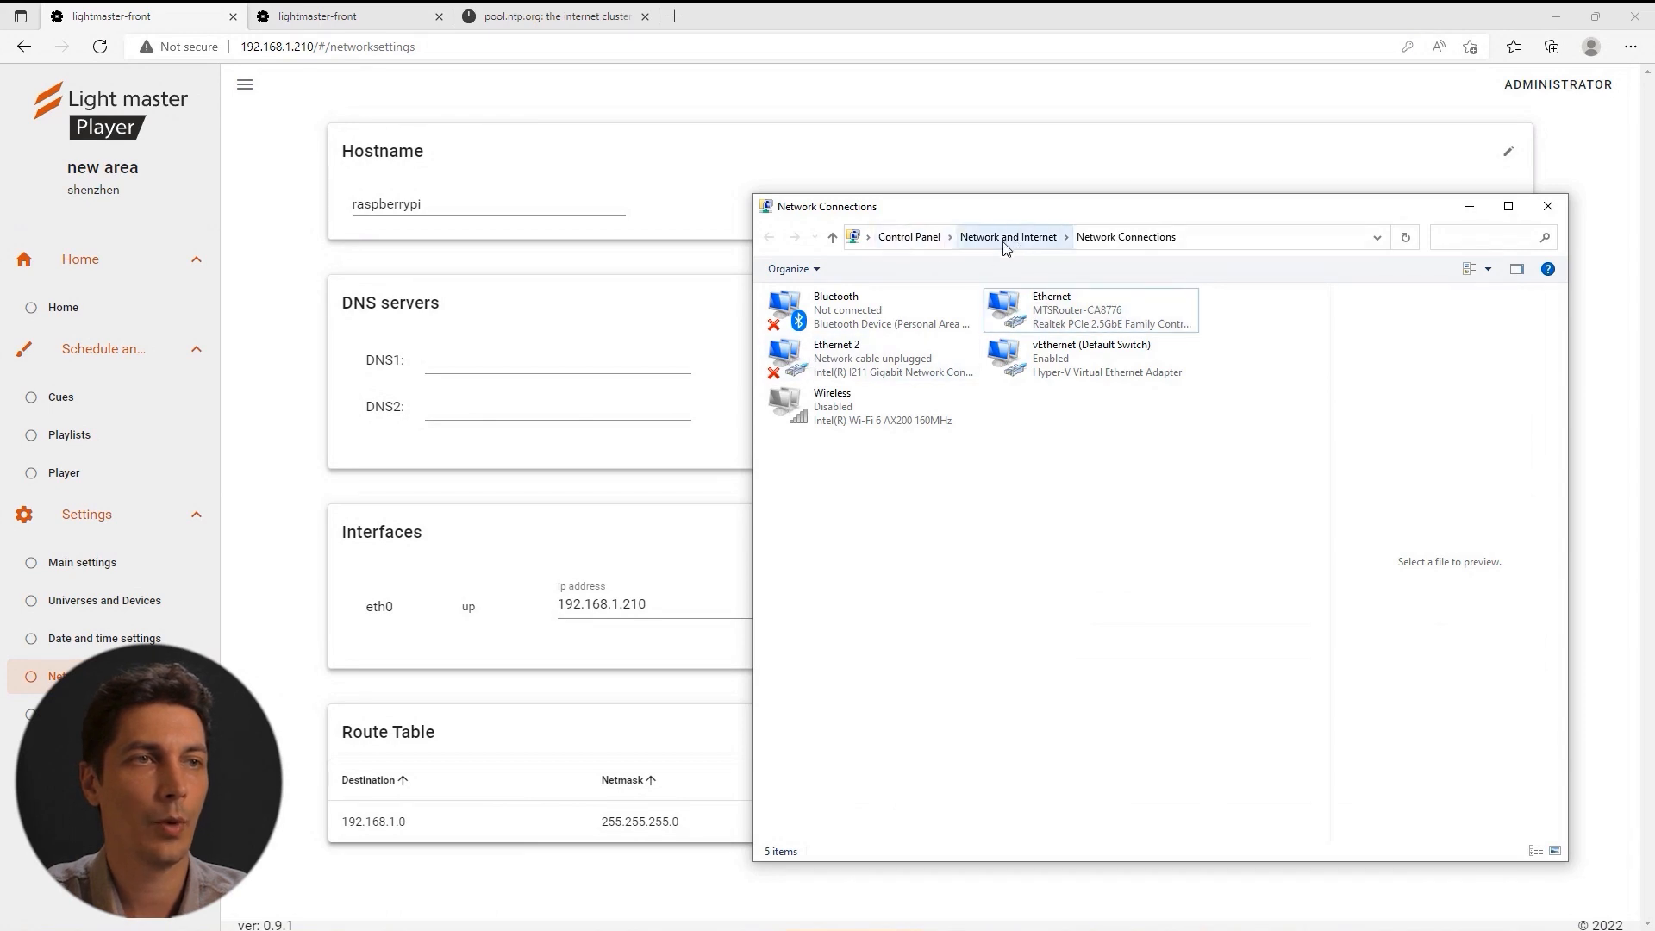
{"action": "right_click", "coordinate": [1014, 312]}
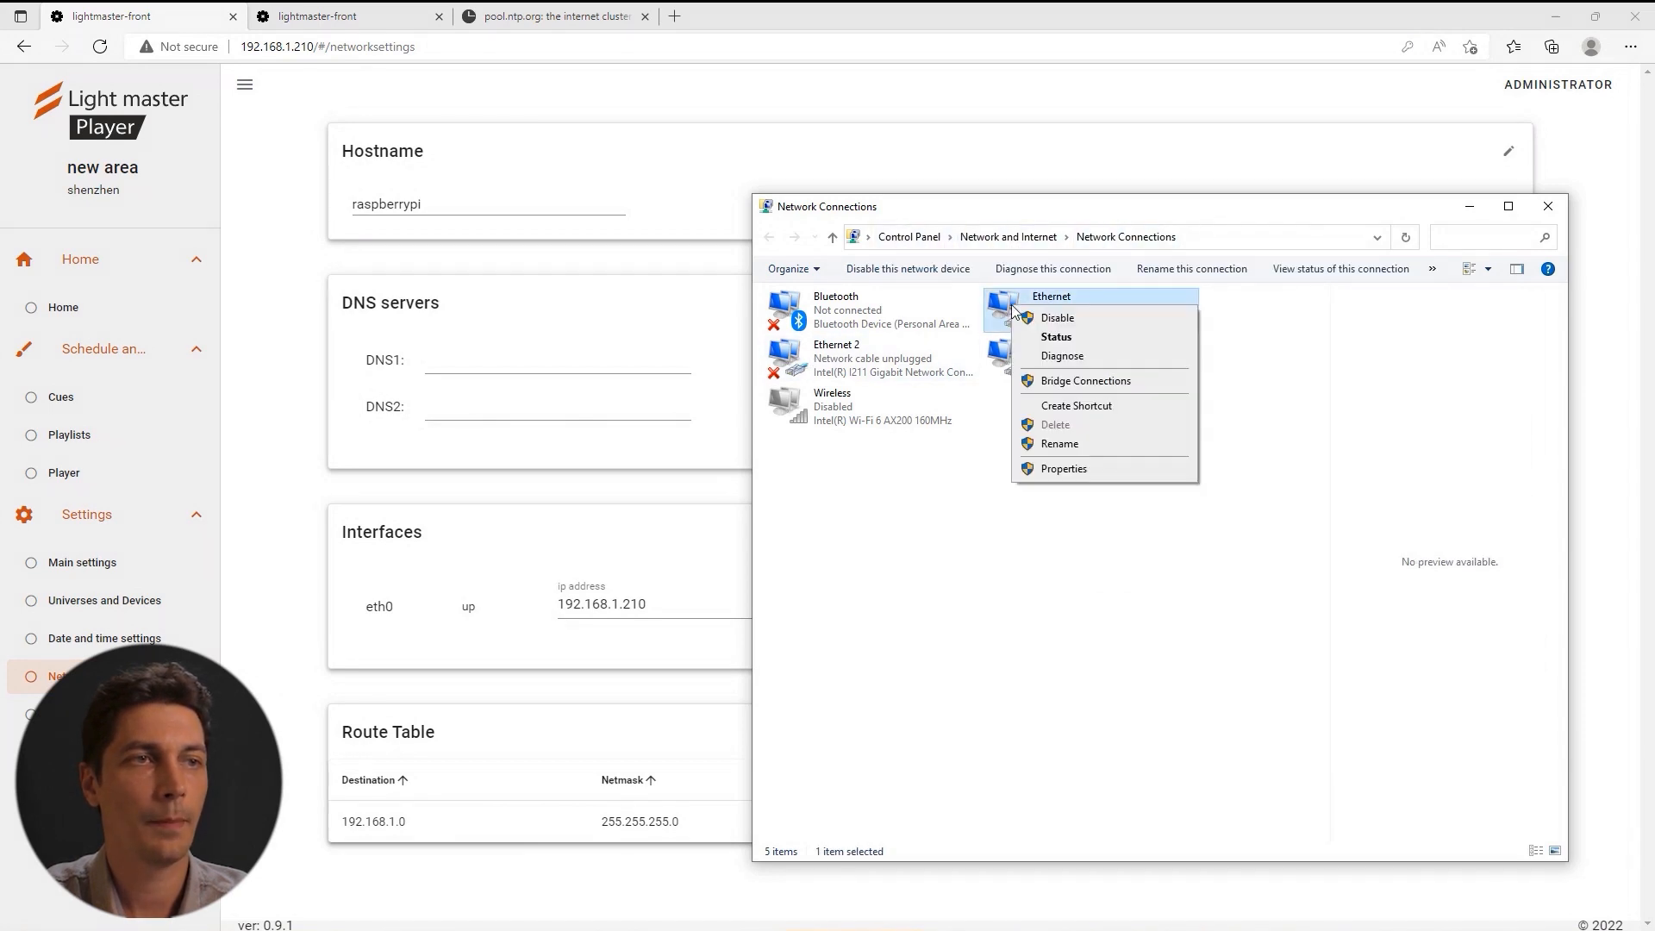
{"action": "left_click", "coordinate": [1058, 338]}
{"action": "left_click", "coordinate": [737, 495]}
{"action": "left_click", "coordinate": [725, 549]}
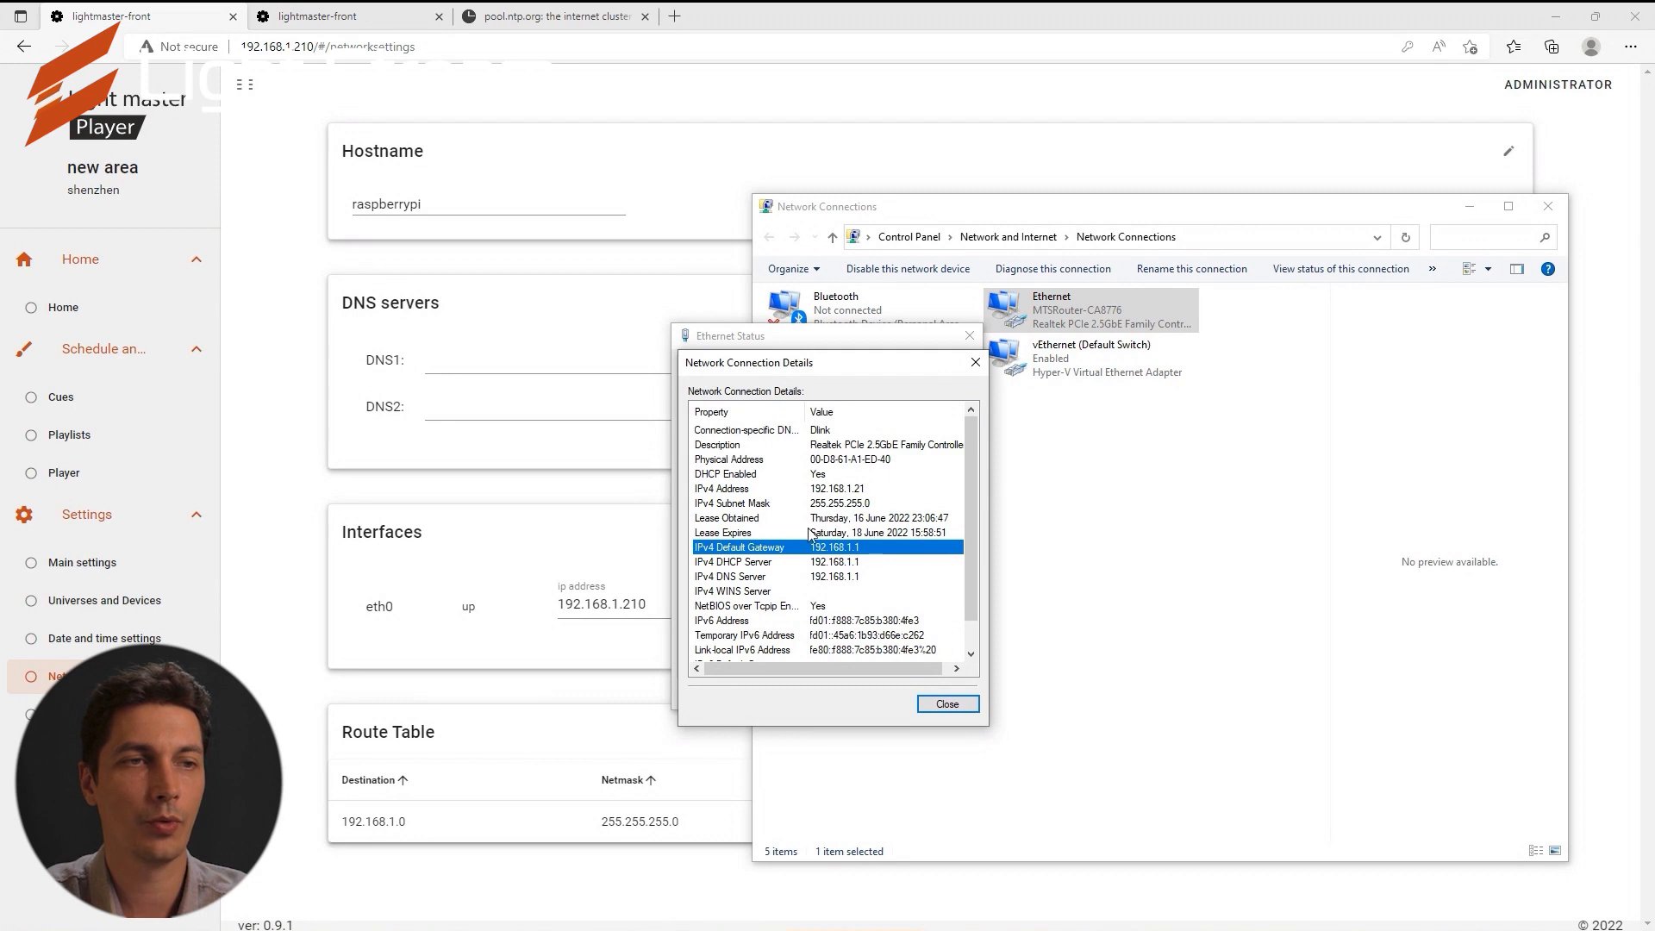
Enter 192.168.1.1 as DNS1 and apply and save it.
{"action": "left_click", "coordinate": [484, 354]}
{"action": "type", "text": "192.16"}
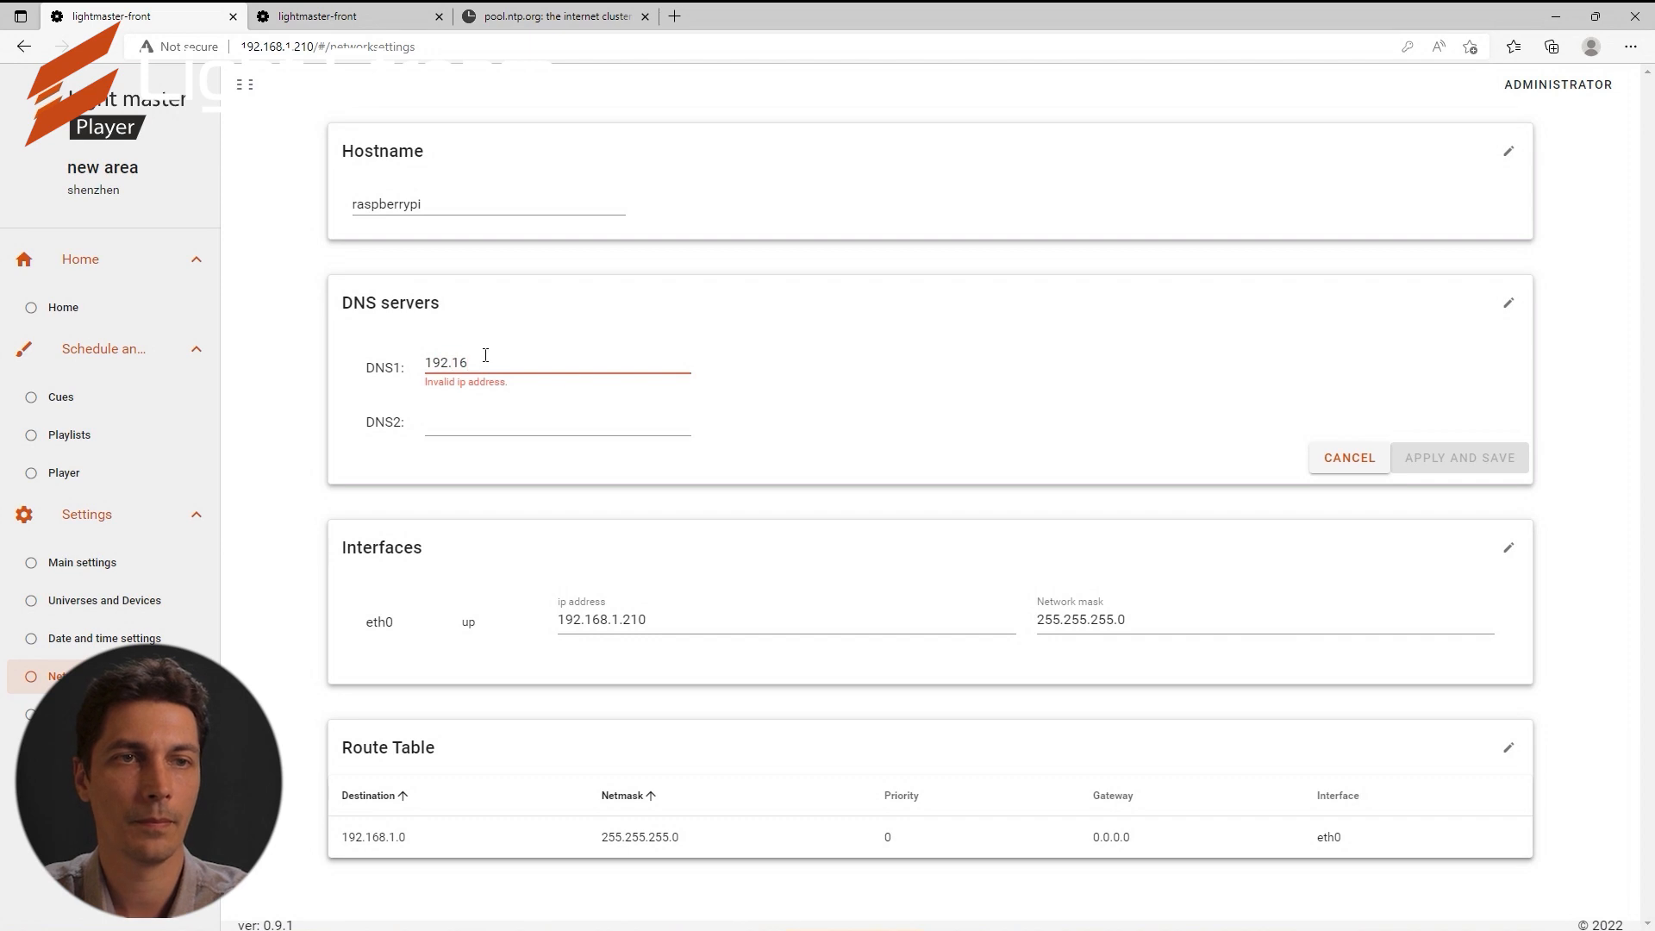
{"action": "type", "text": "8.1.1"}
{"action": "key", "text": "Tab"}
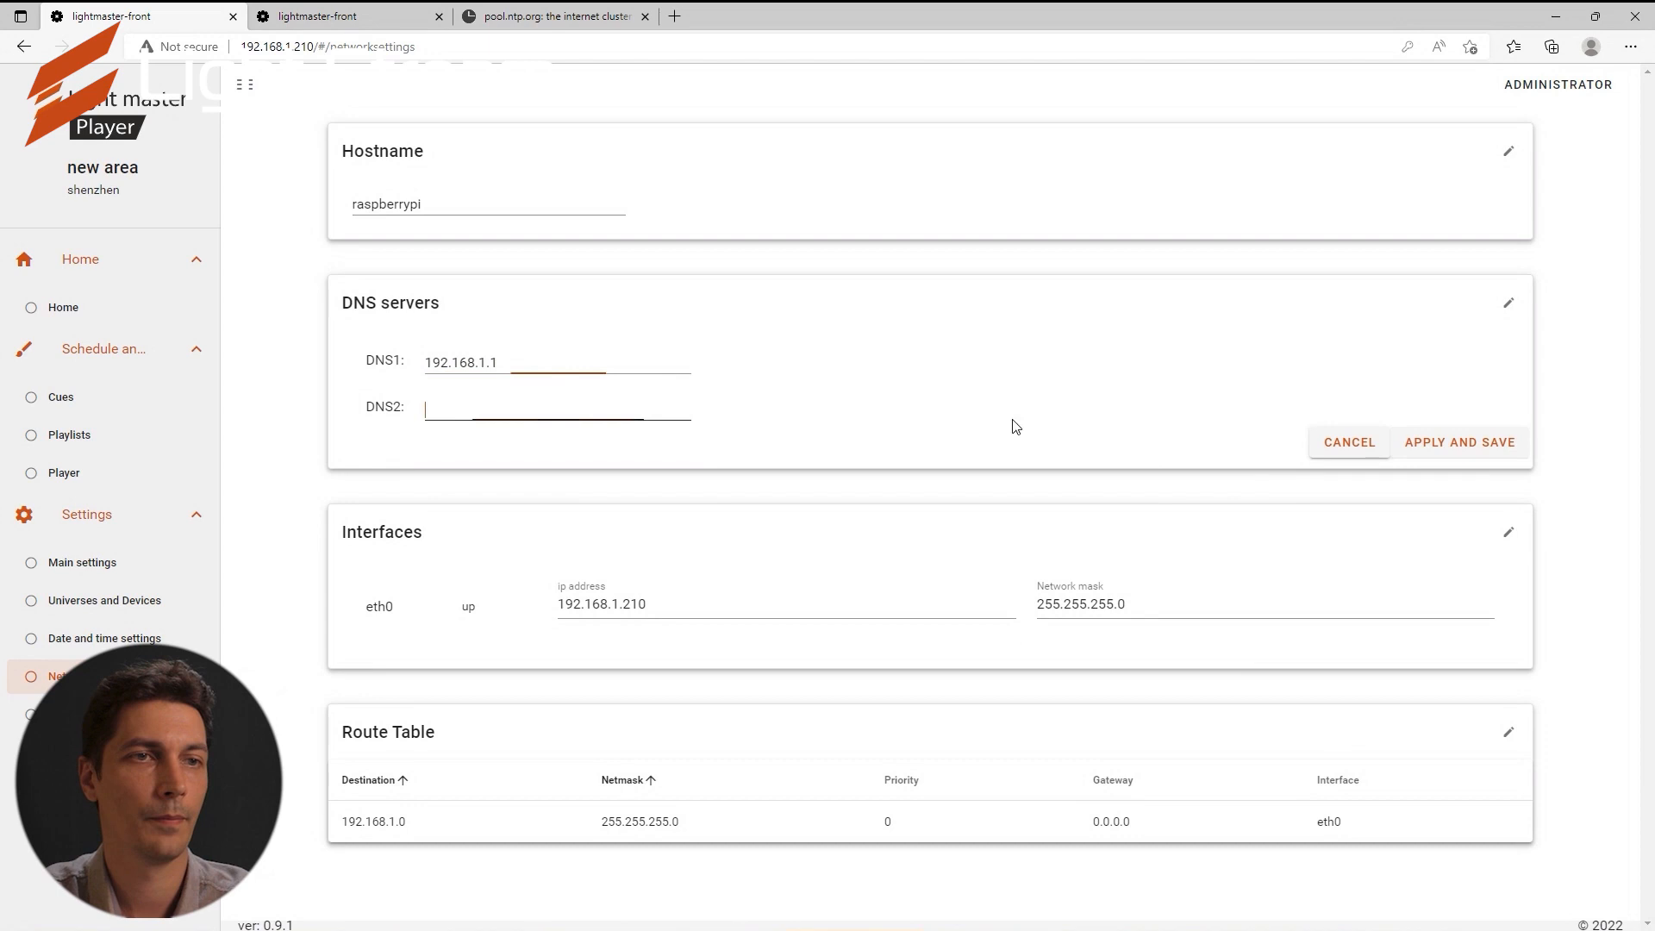
{"action": "left_click", "coordinate": [1455, 442]}
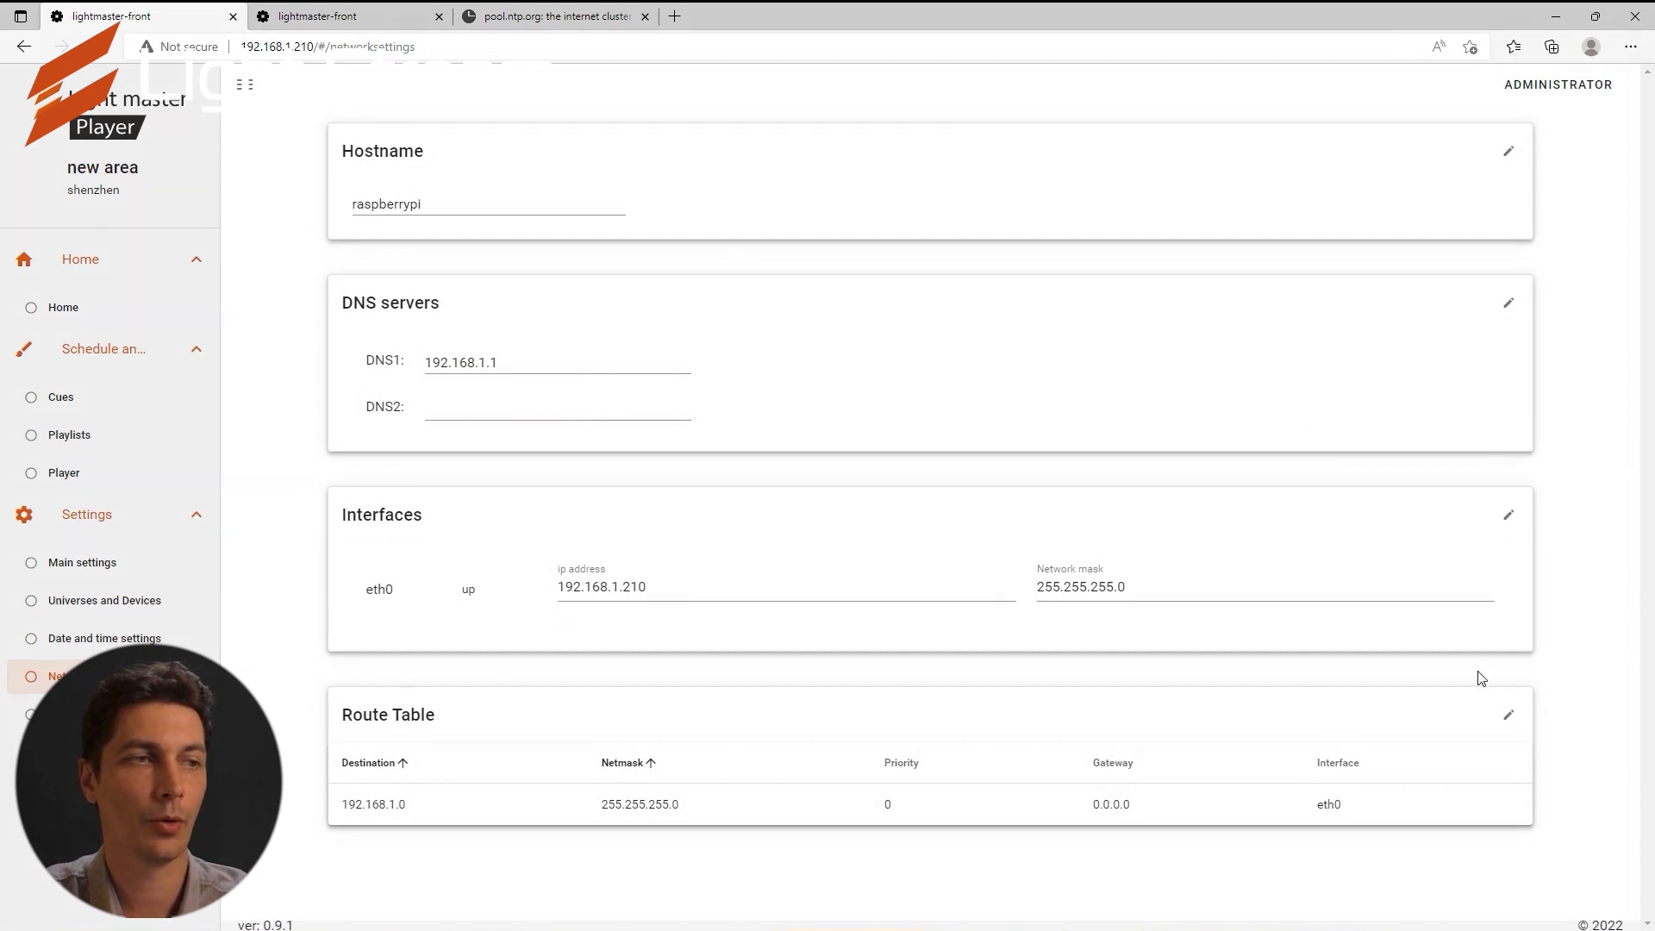
Add a route with gateway 192.168.1.1, destination 0.0.0.0 and netmask 0.0.0.0, then save.
{"action": "left_click", "coordinate": [1508, 720]}
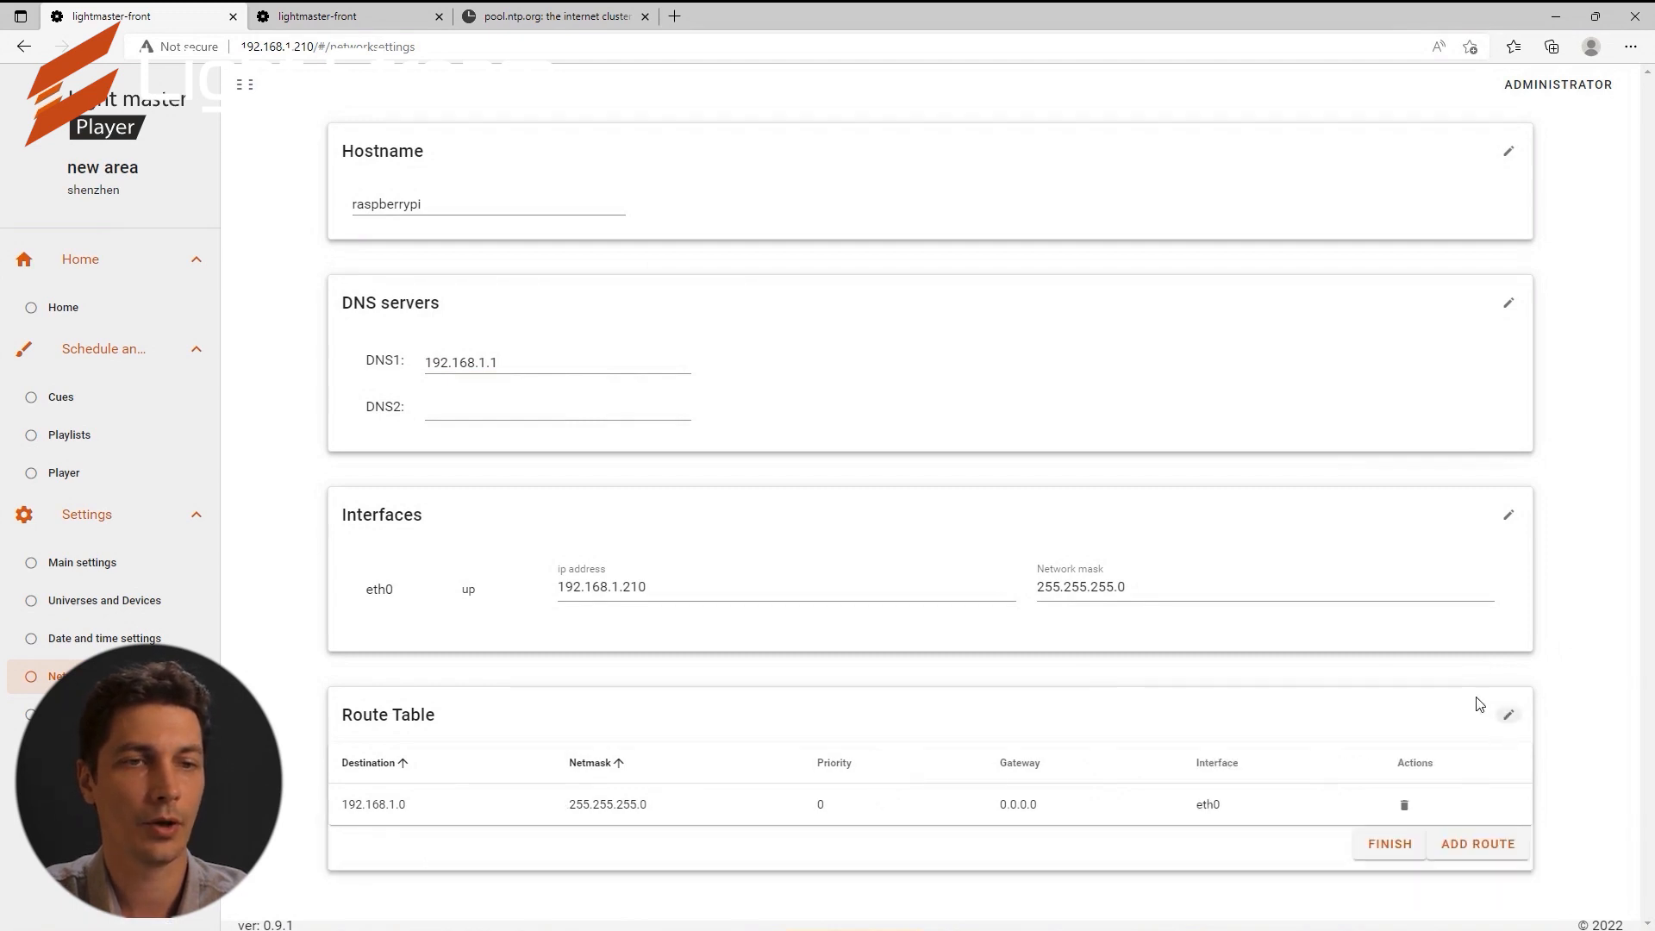
{"action": "left_click", "coordinate": [1472, 847]}
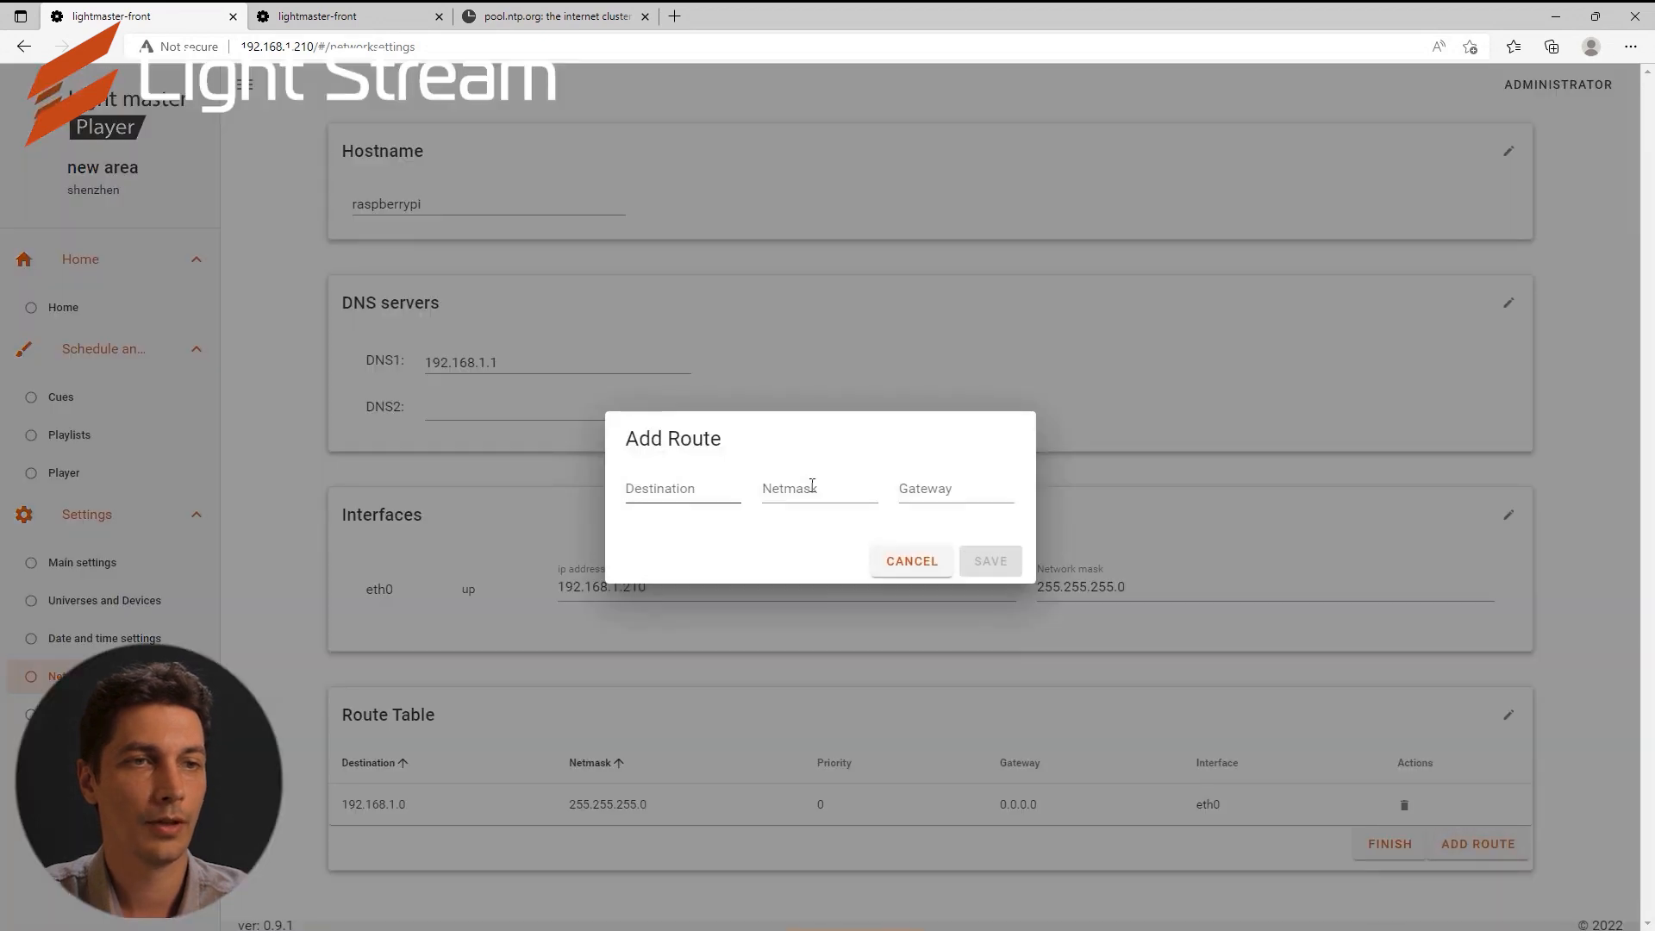
{"action": "left_click", "coordinate": [957, 493]}
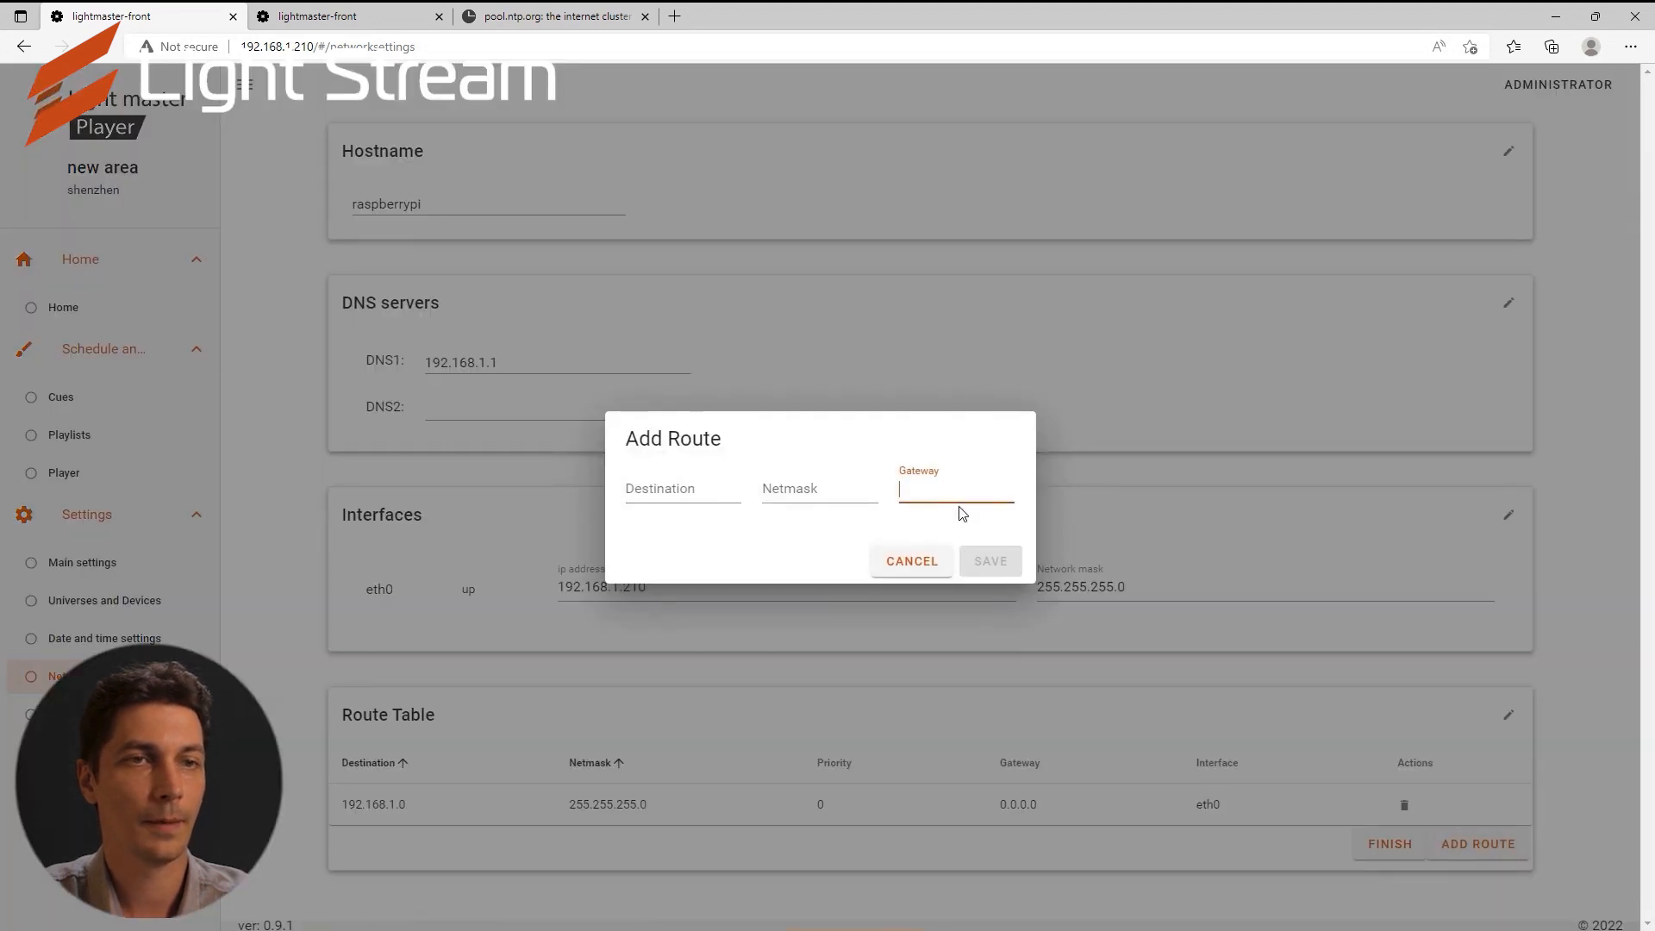
{"action": "type", "text": "192.168.1.1"}
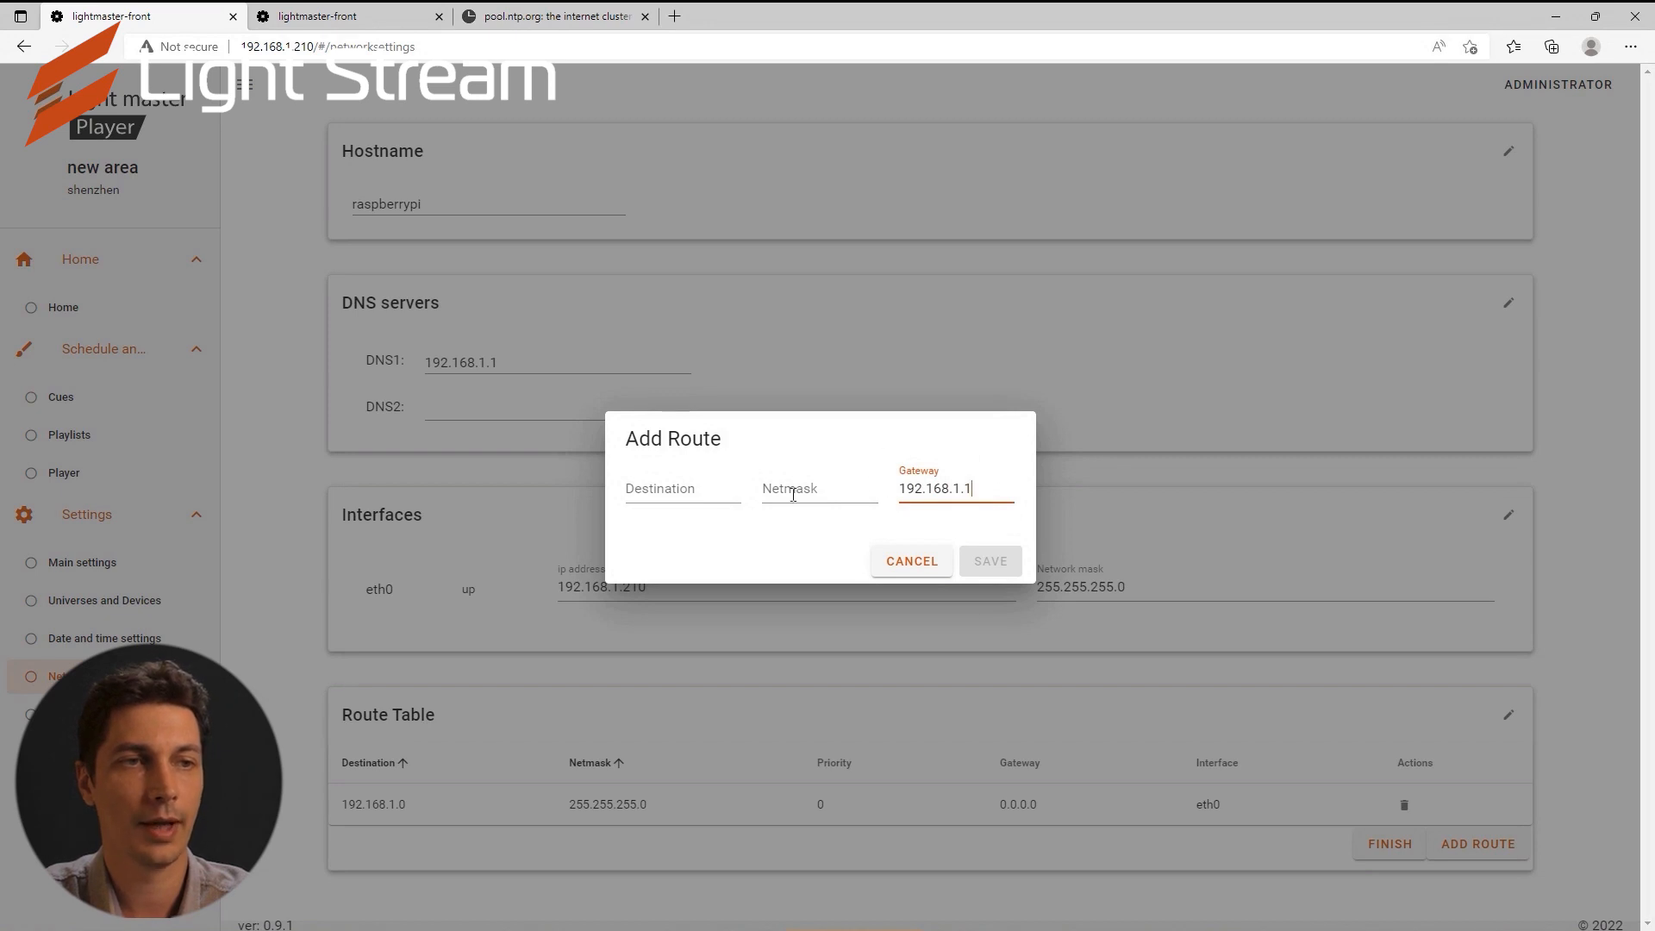
{"action": "left_click", "coordinate": [659, 490]}
{"action": "type", "text": "0.0.0.0"}
{"action": "left_click", "coordinate": [777, 490]}
{"action": "type", "text": "0.0.0.0"}
{"action": "left_click", "coordinate": [991, 562]}
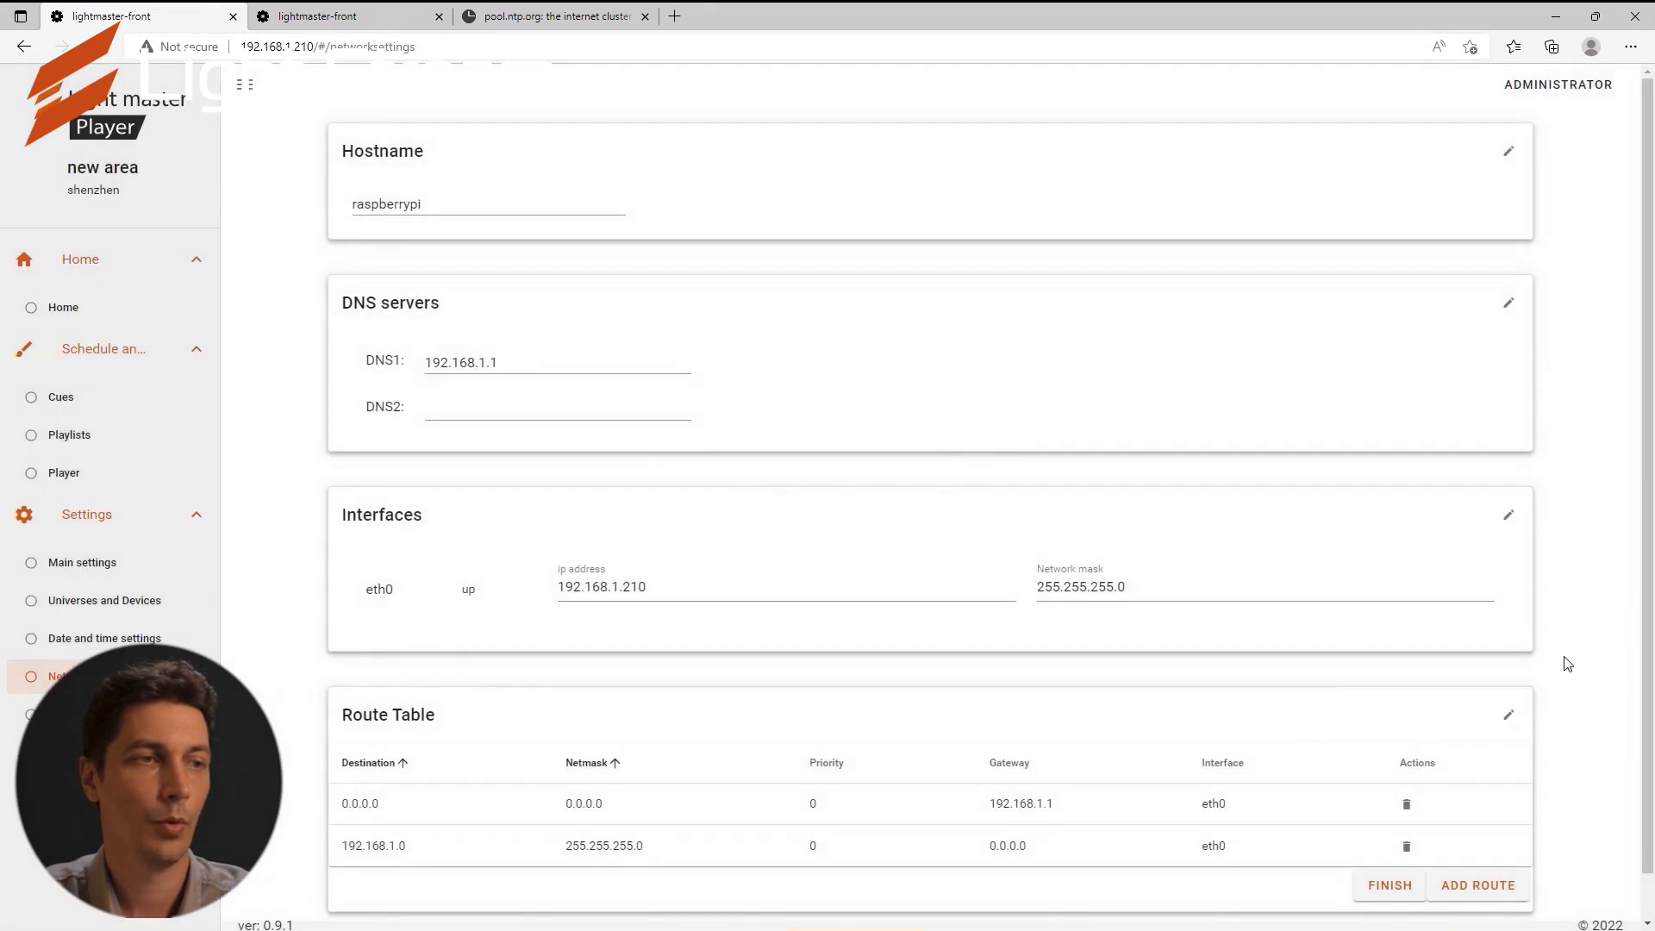
{"action": "scroll", "coordinate": [1568, 665], "scroll_direction": "down", "scroll_amount": 1}
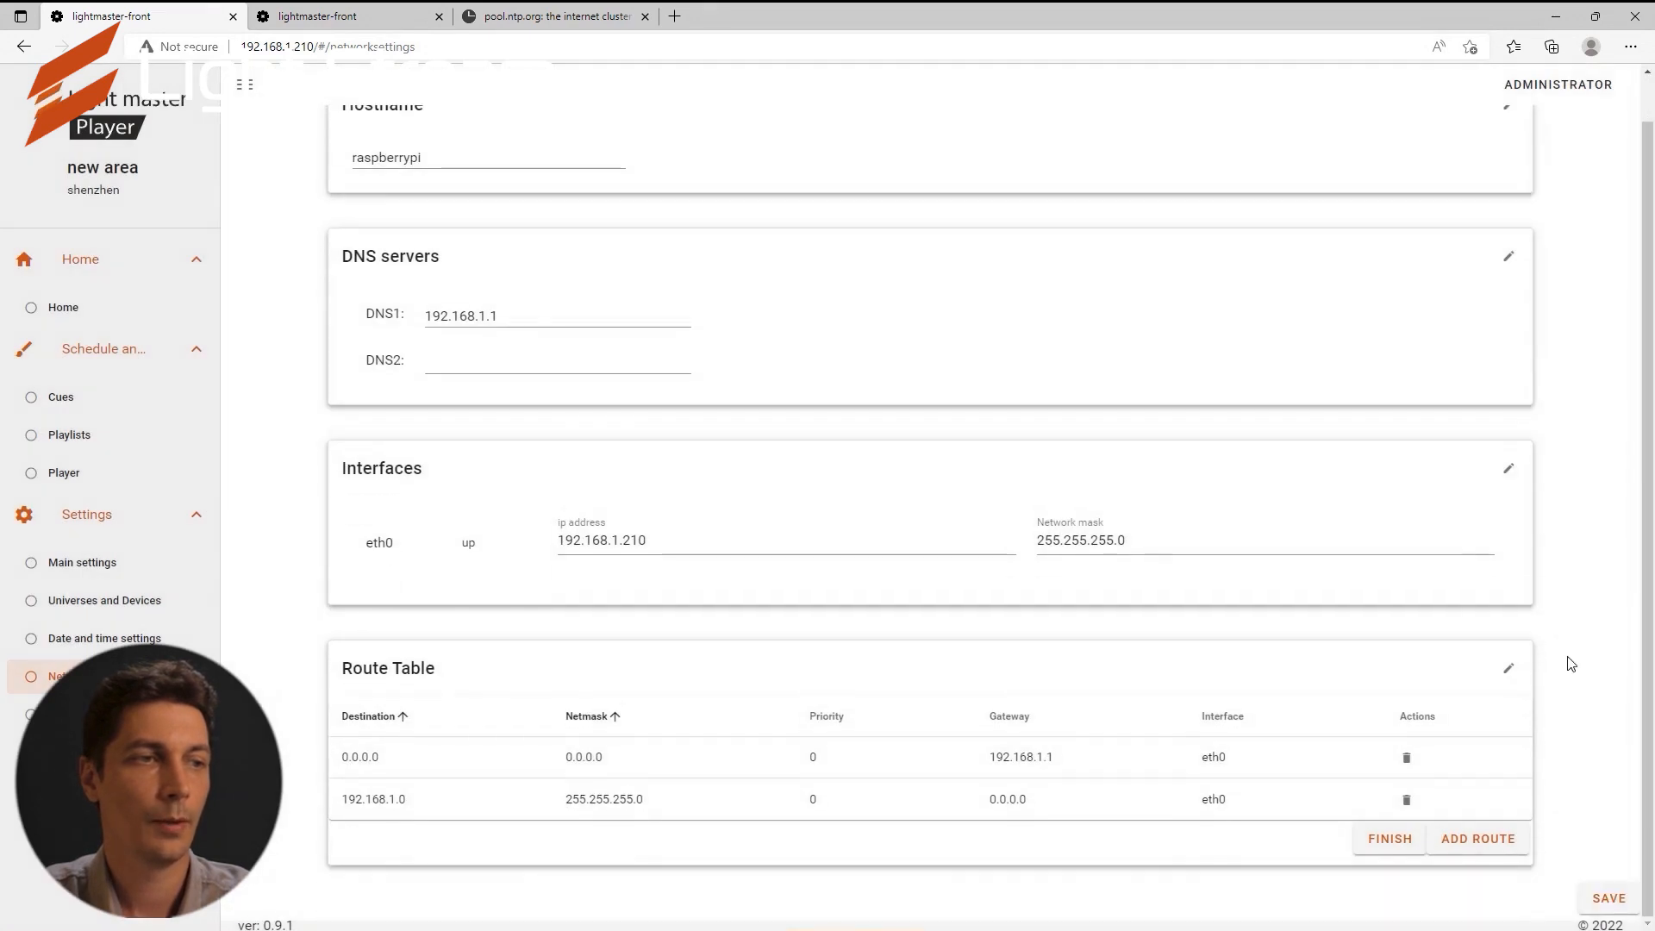
{"action": "left_click", "coordinate": [1603, 899]}
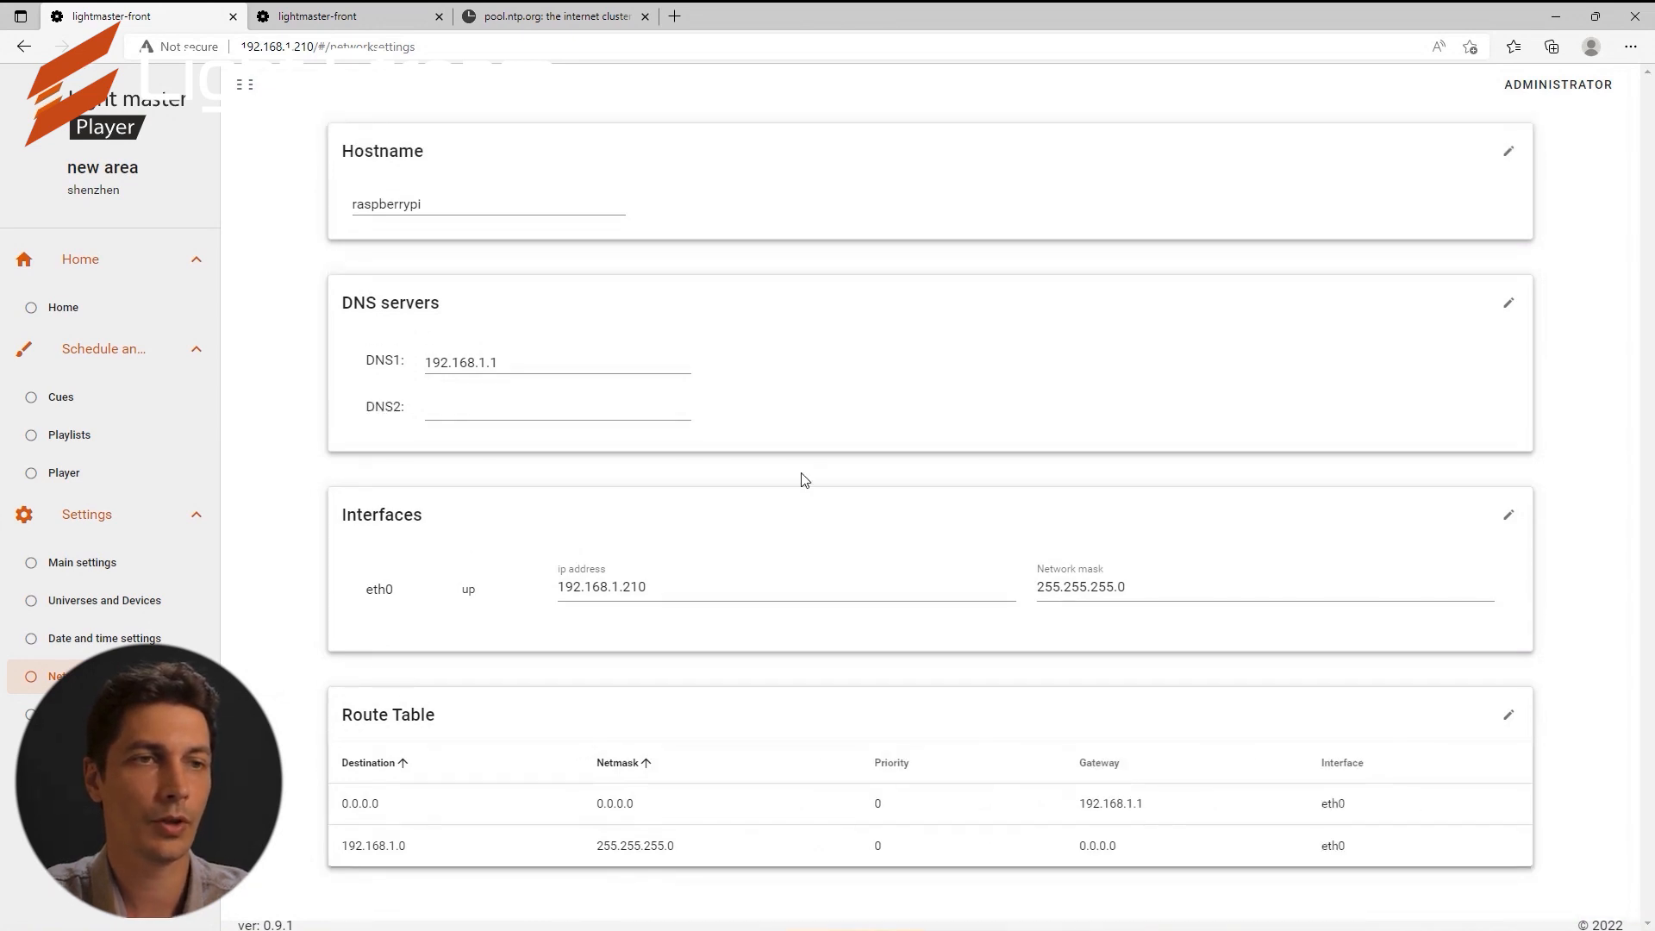
In Date and time settings, paste 0.pool.ntp.org from the NTP pool guide as Primary NTP Server.
{"action": "left_click", "coordinate": [78, 639]}
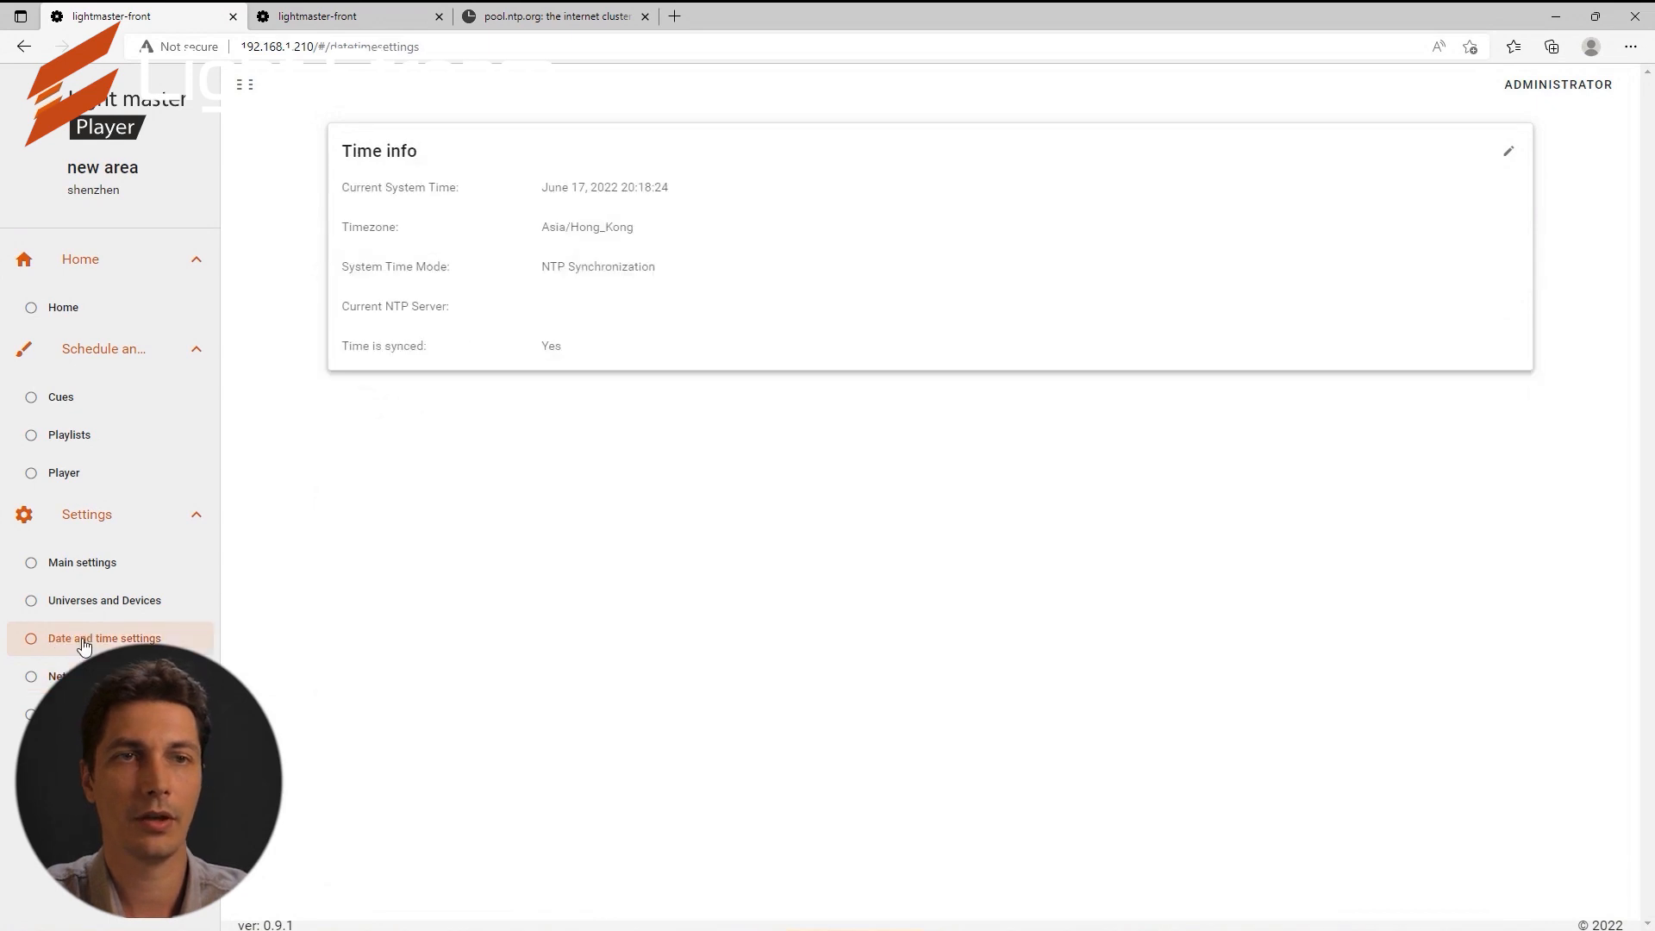
{"action": "left_click", "coordinate": [1510, 158]}
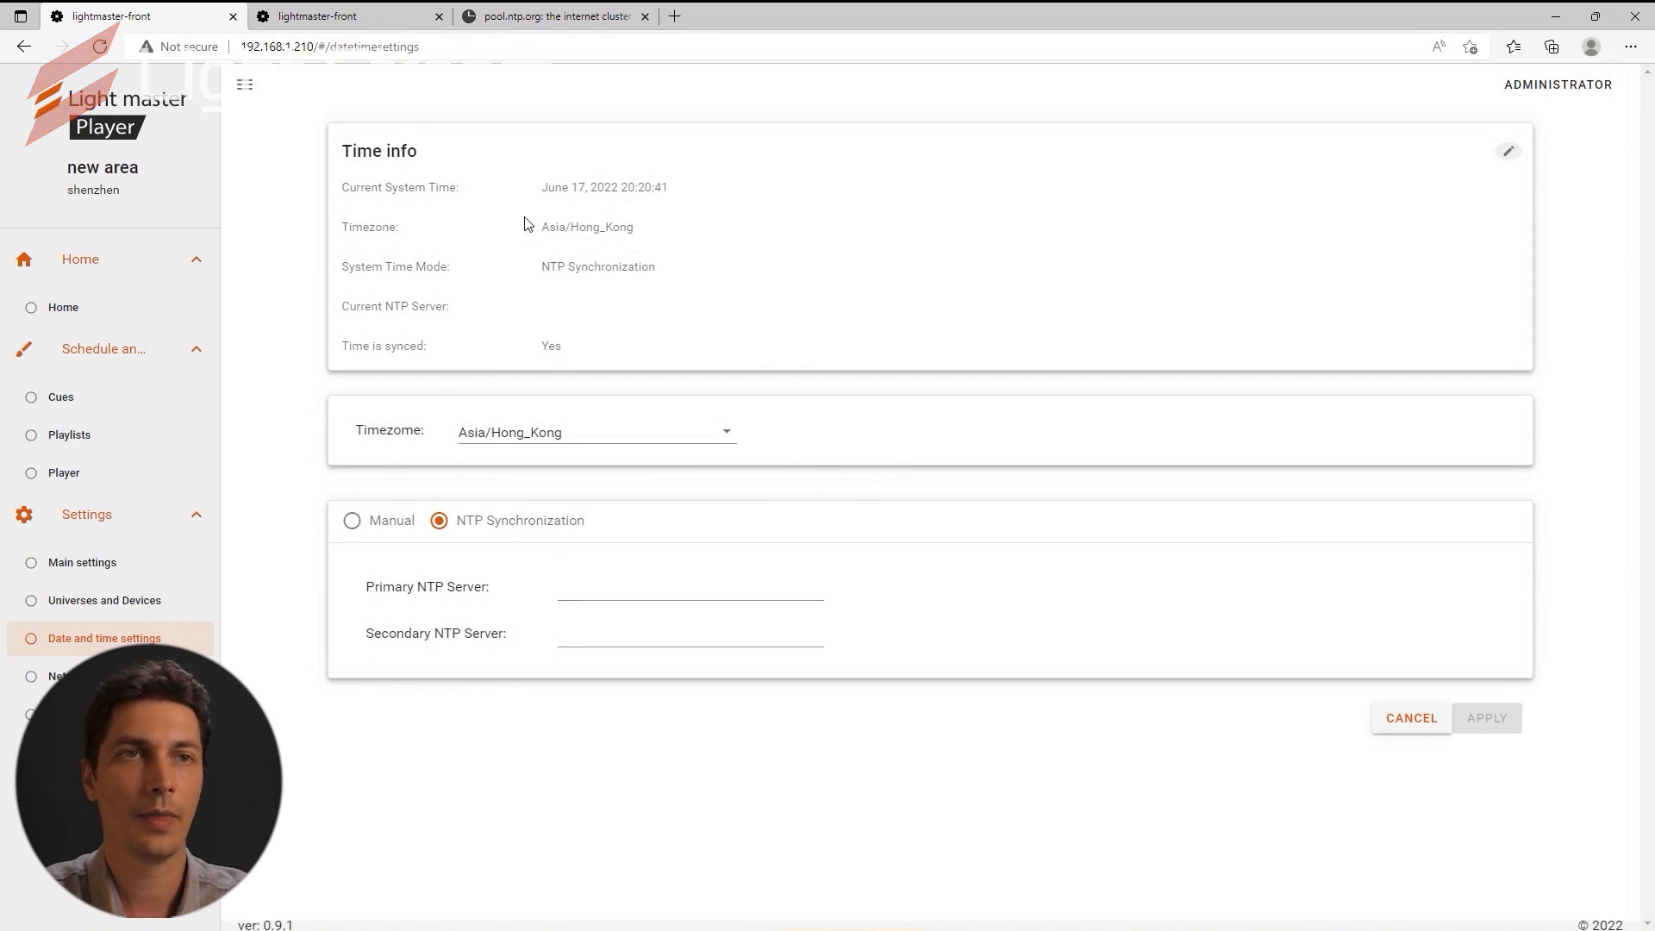
{"action": "left_click", "coordinate": [520, 19]}
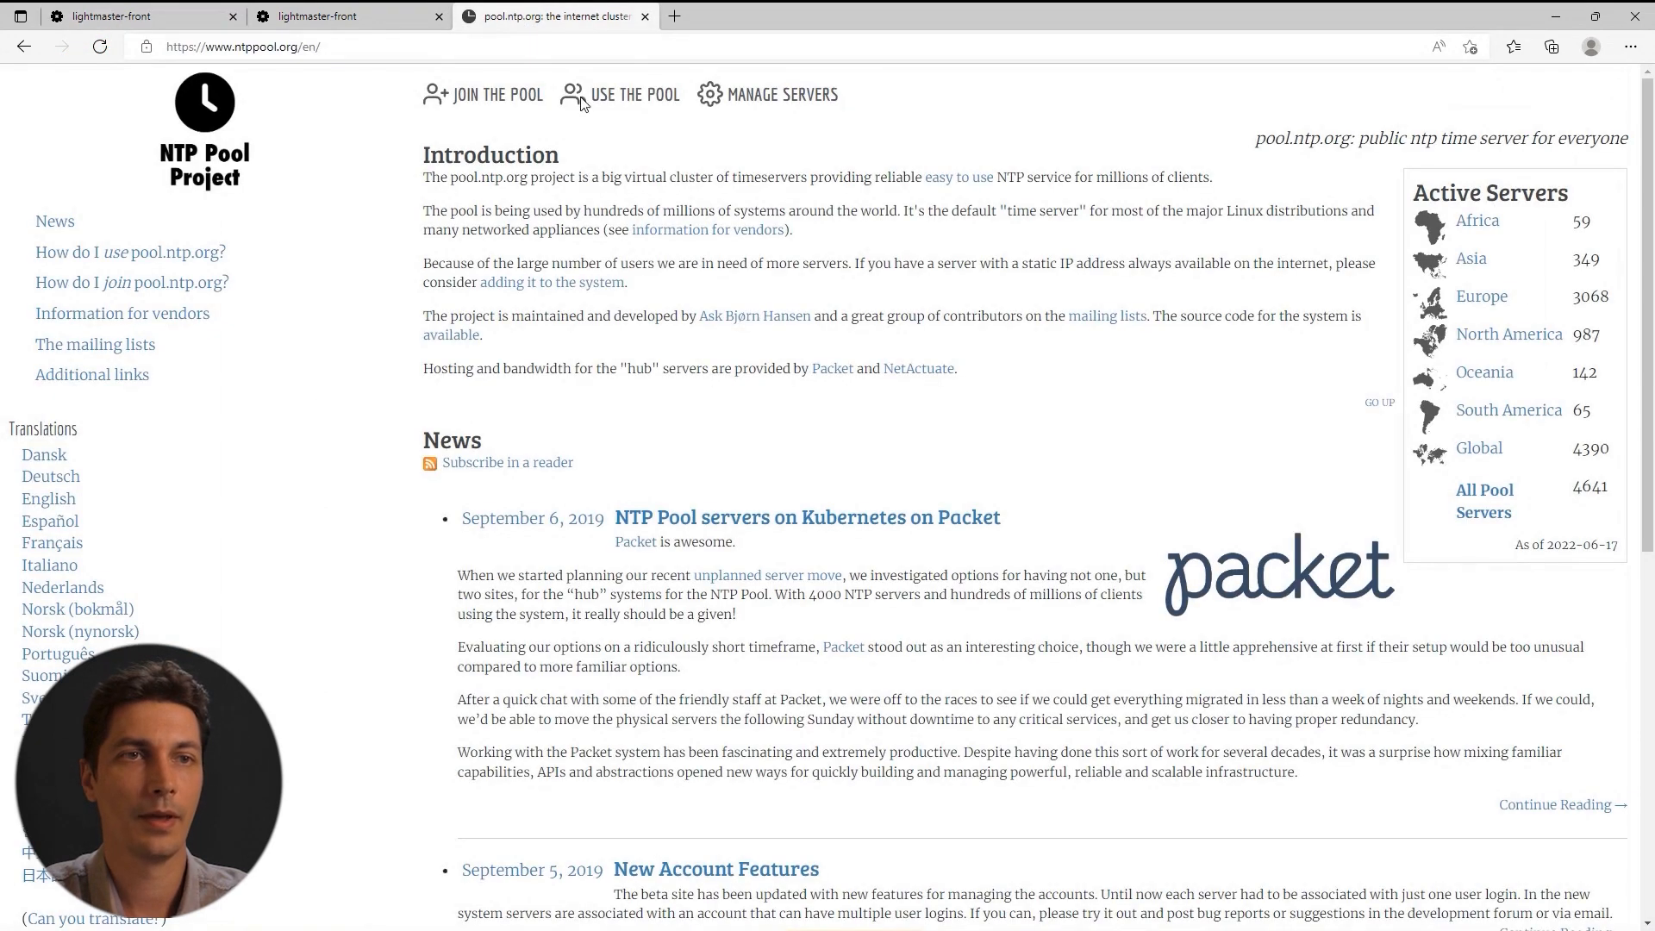
{"action": "left_click", "coordinate": [626, 96]}
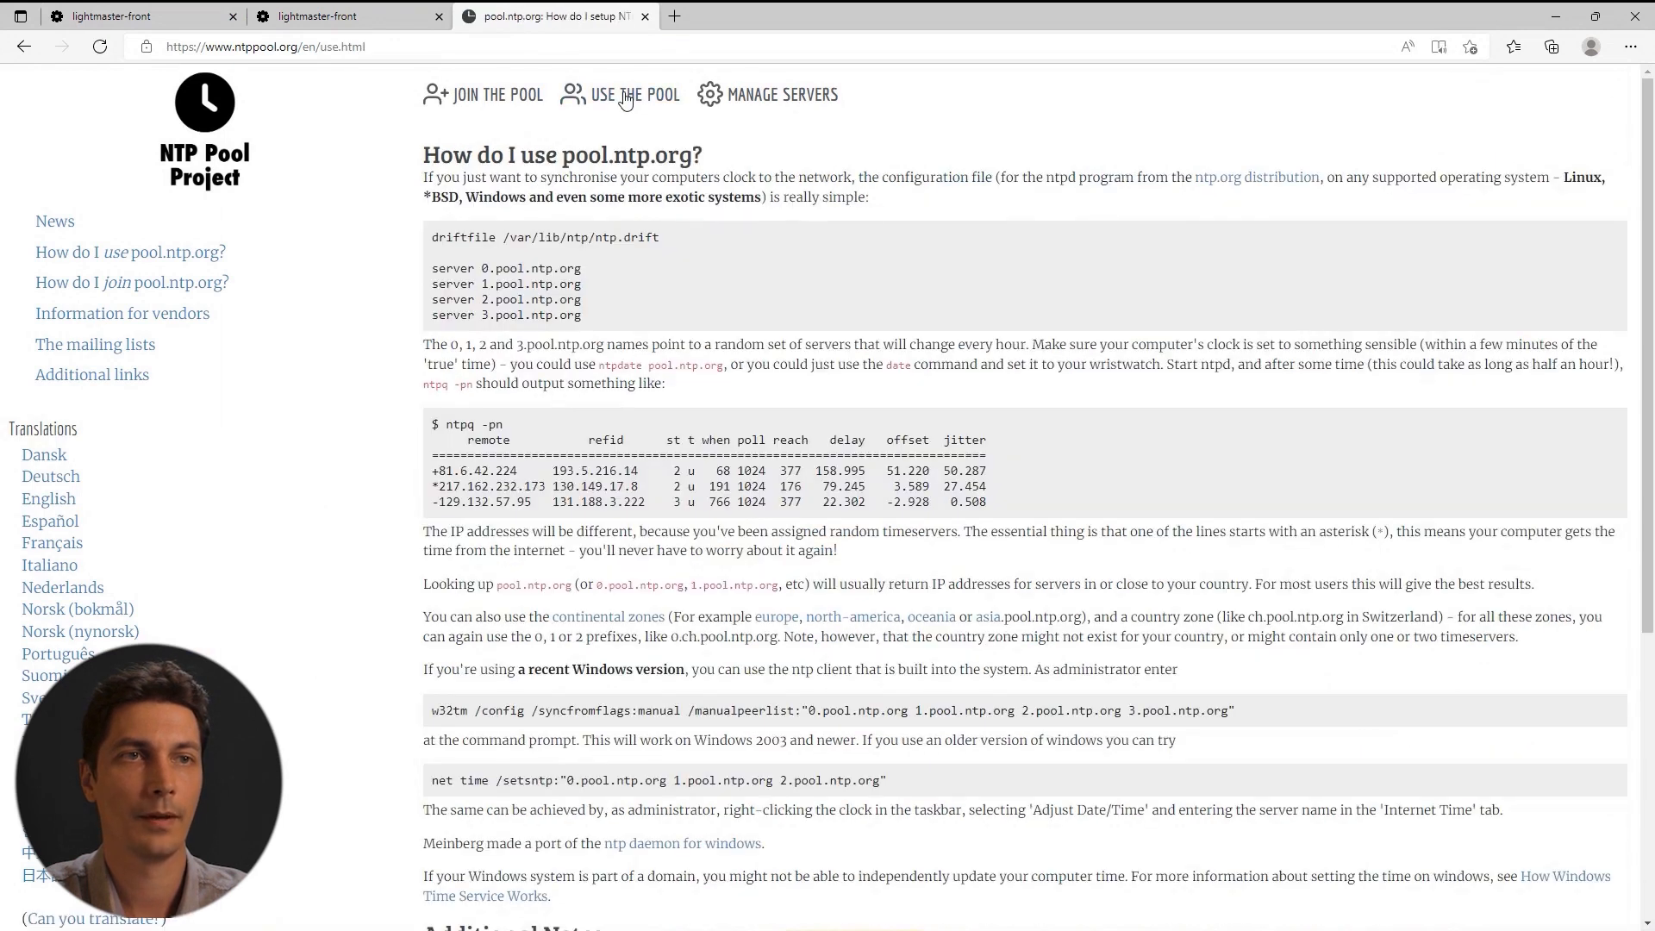
{"action": "left_click_drag", "start_coordinate": [484, 268], "coordinate": [582, 273]}
{"action": "key", "text": "ctrl+c"}
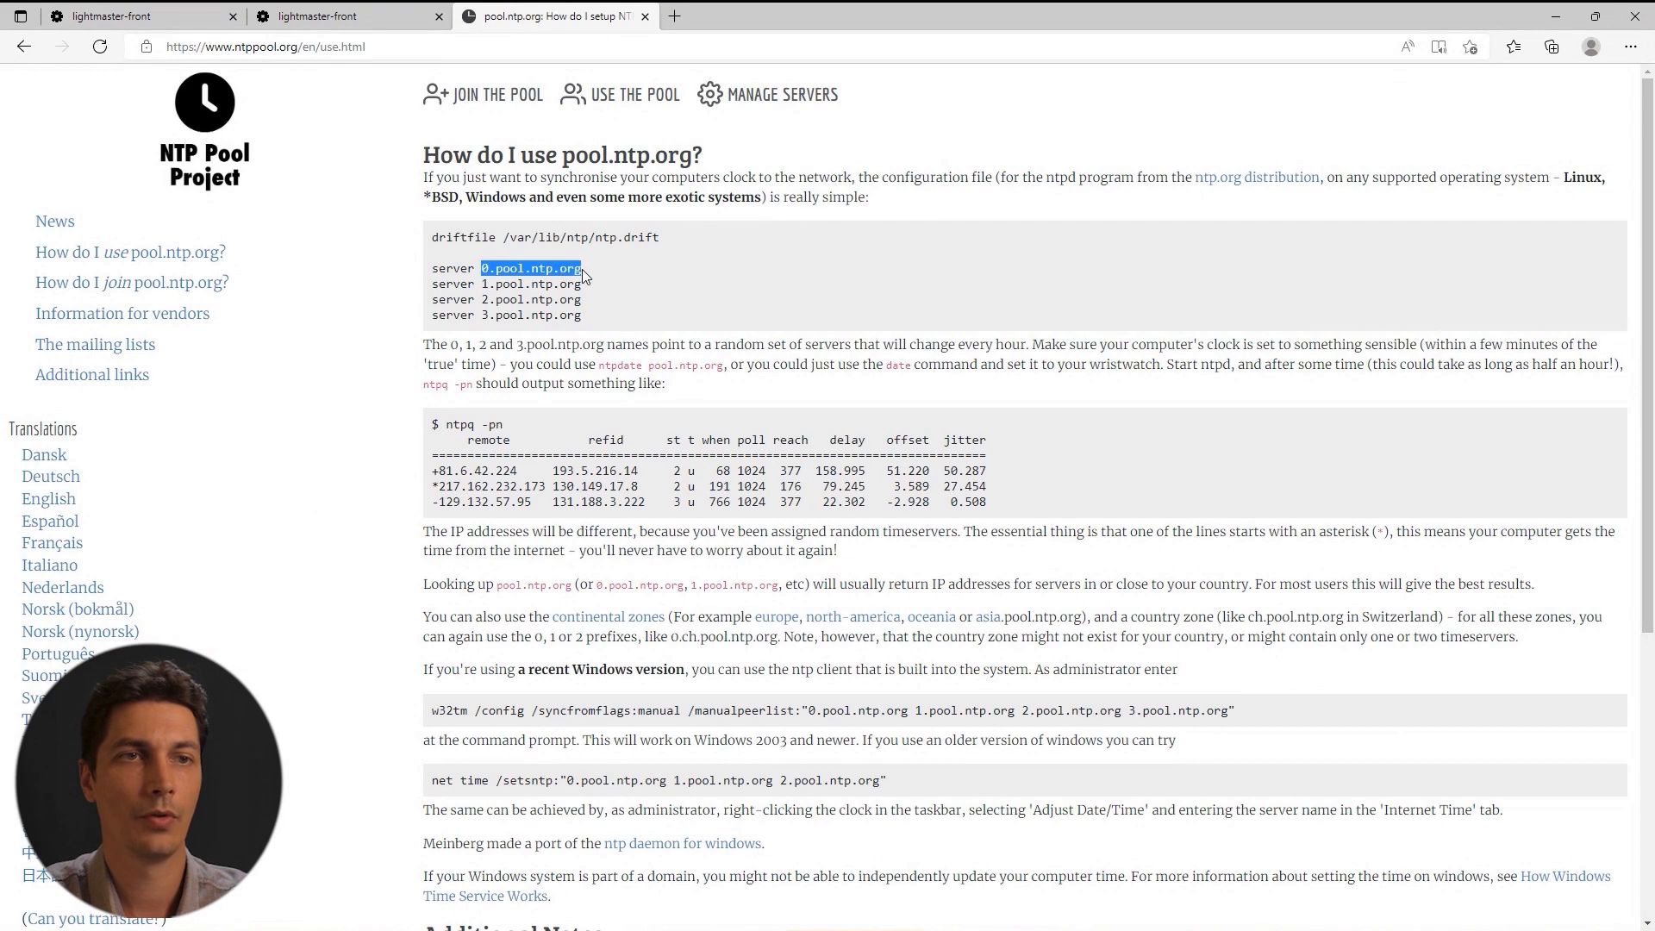
{"action": "left_click", "coordinate": [166, 15]}
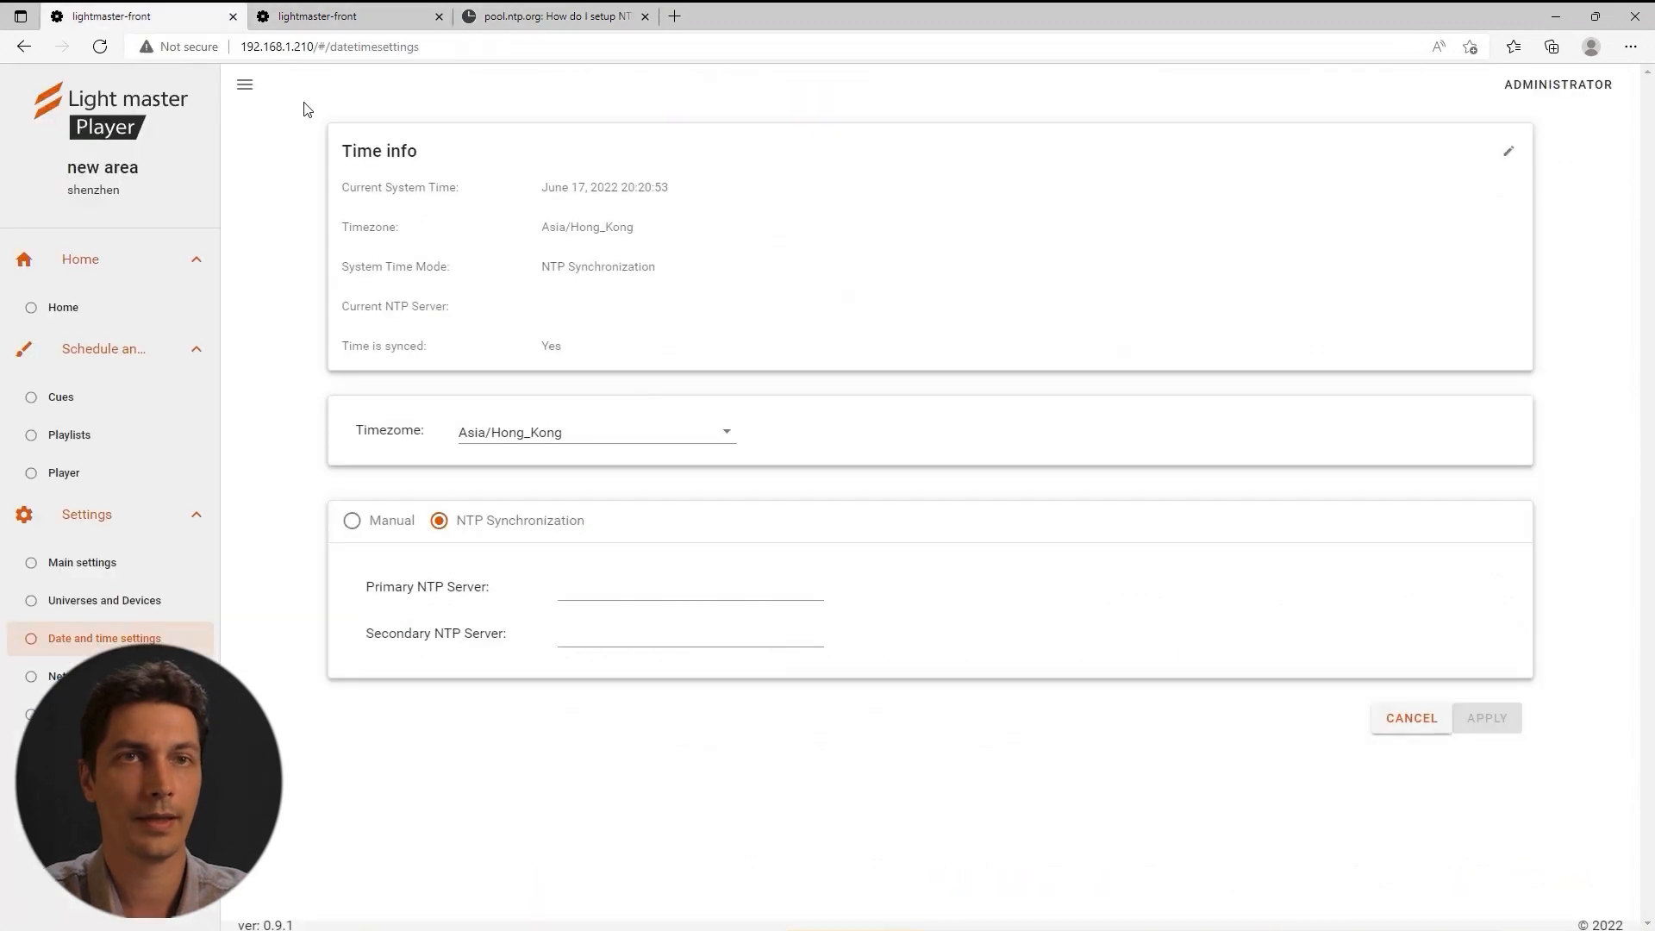
{"action": "left_click", "coordinate": [601, 579]}
{"action": "key", "text": "ctrl+v"}
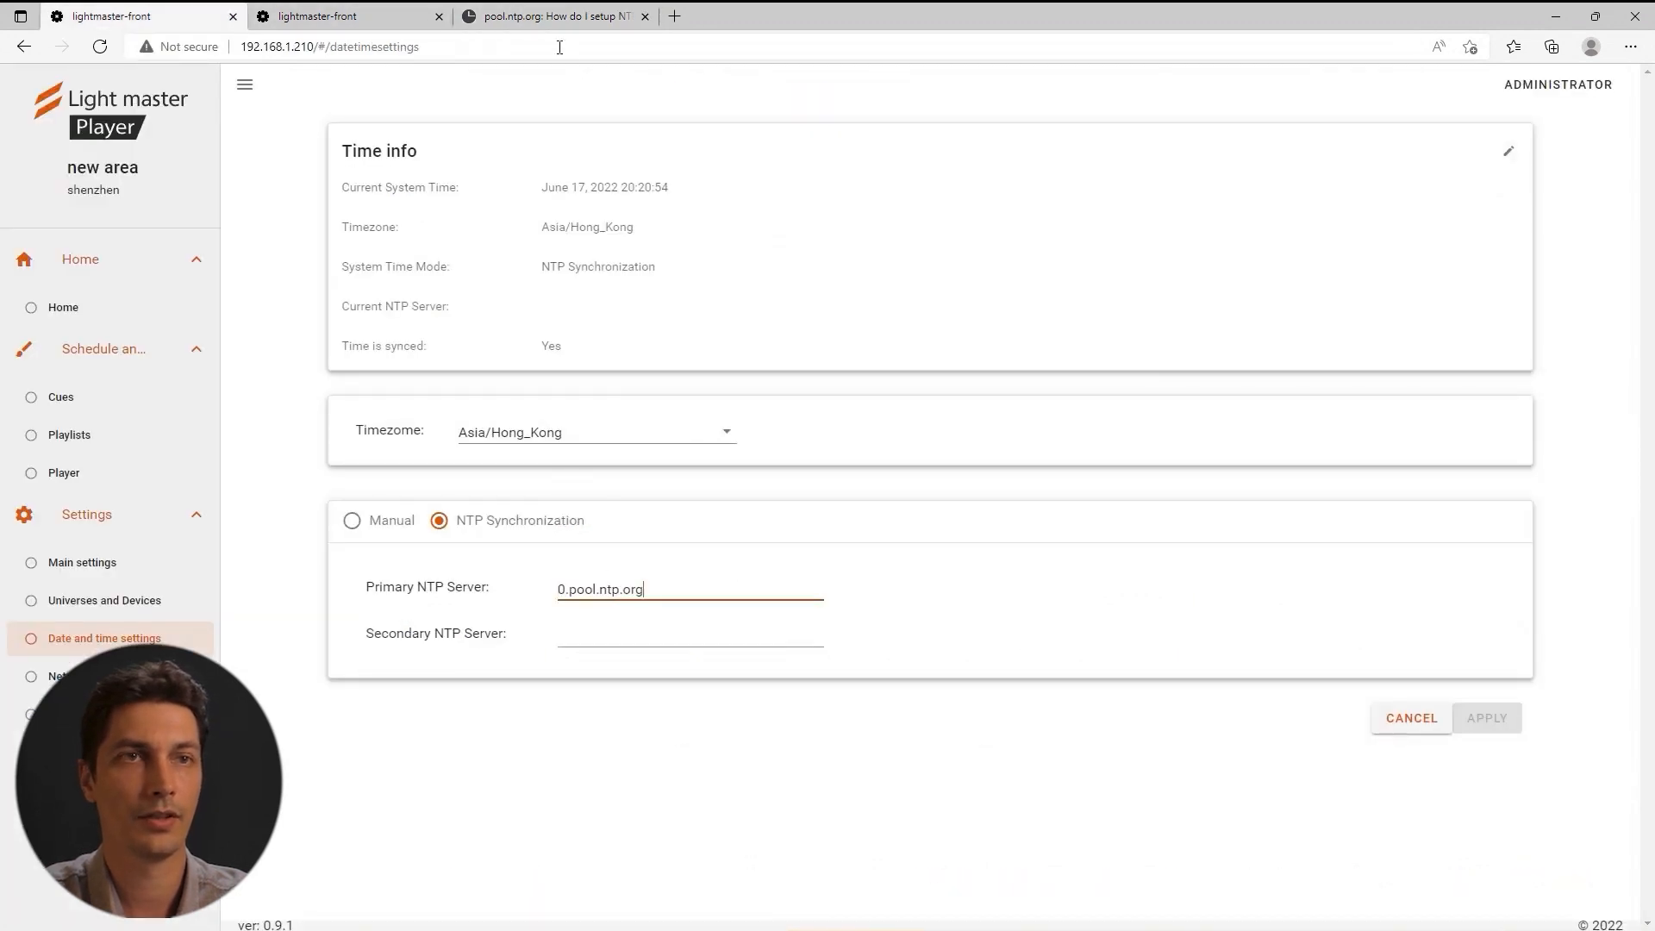
Paste 193.5.216.14 as Secondary NTP Server and apply the time settings.
{"action": "left_click", "coordinate": [545, 17]}
{"action": "left_click_drag", "start_coordinate": [552, 470], "coordinate": [647, 475]}
{"action": "key", "text": "ctrl+c"}
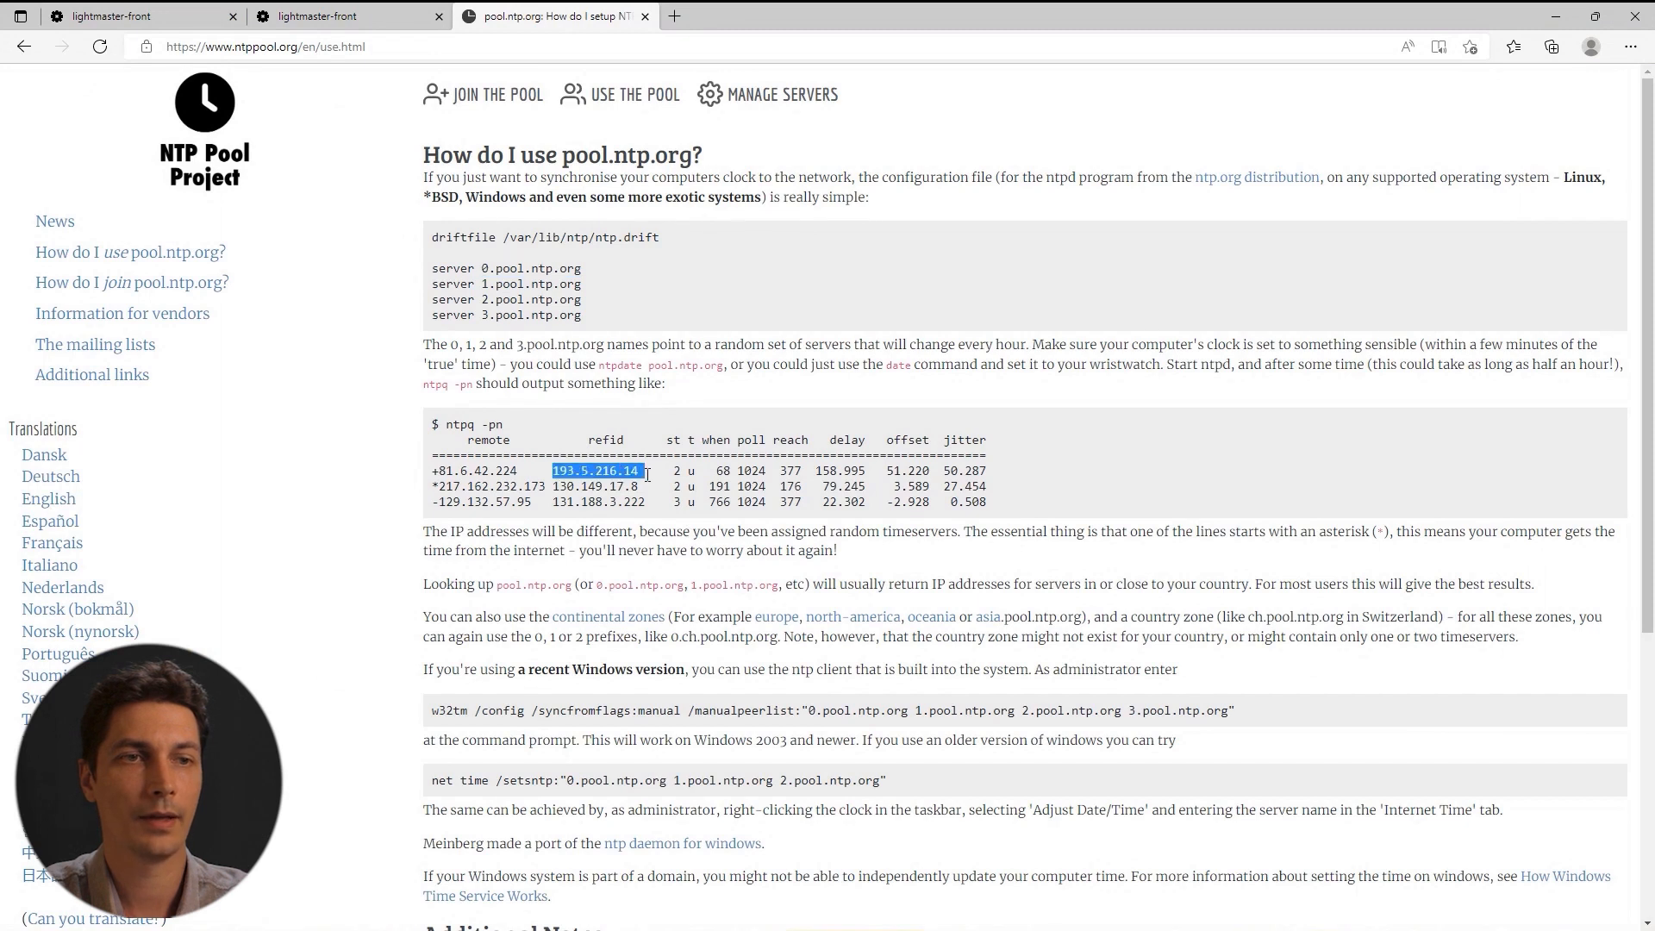
{"action": "left_click", "coordinate": [112, 16]}
{"action": "left_click", "coordinate": [582, 638]}
{"action": "key", "text": "ctrl+v"}
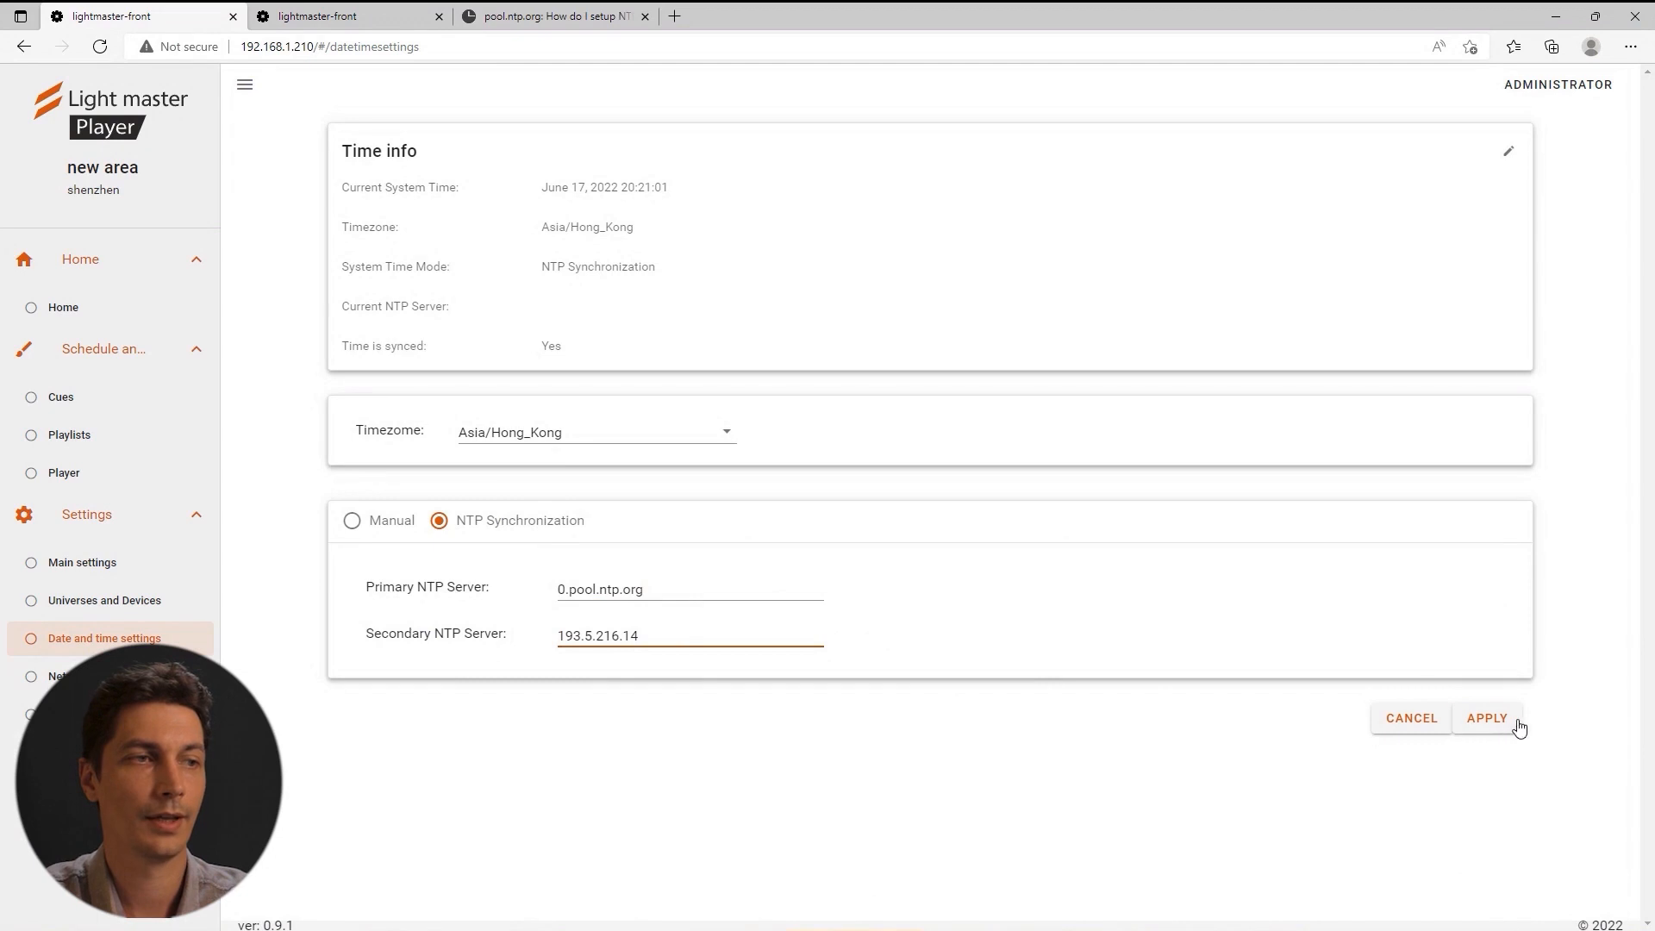
{"action": "left_click", "coordinate": [1492, 721]}
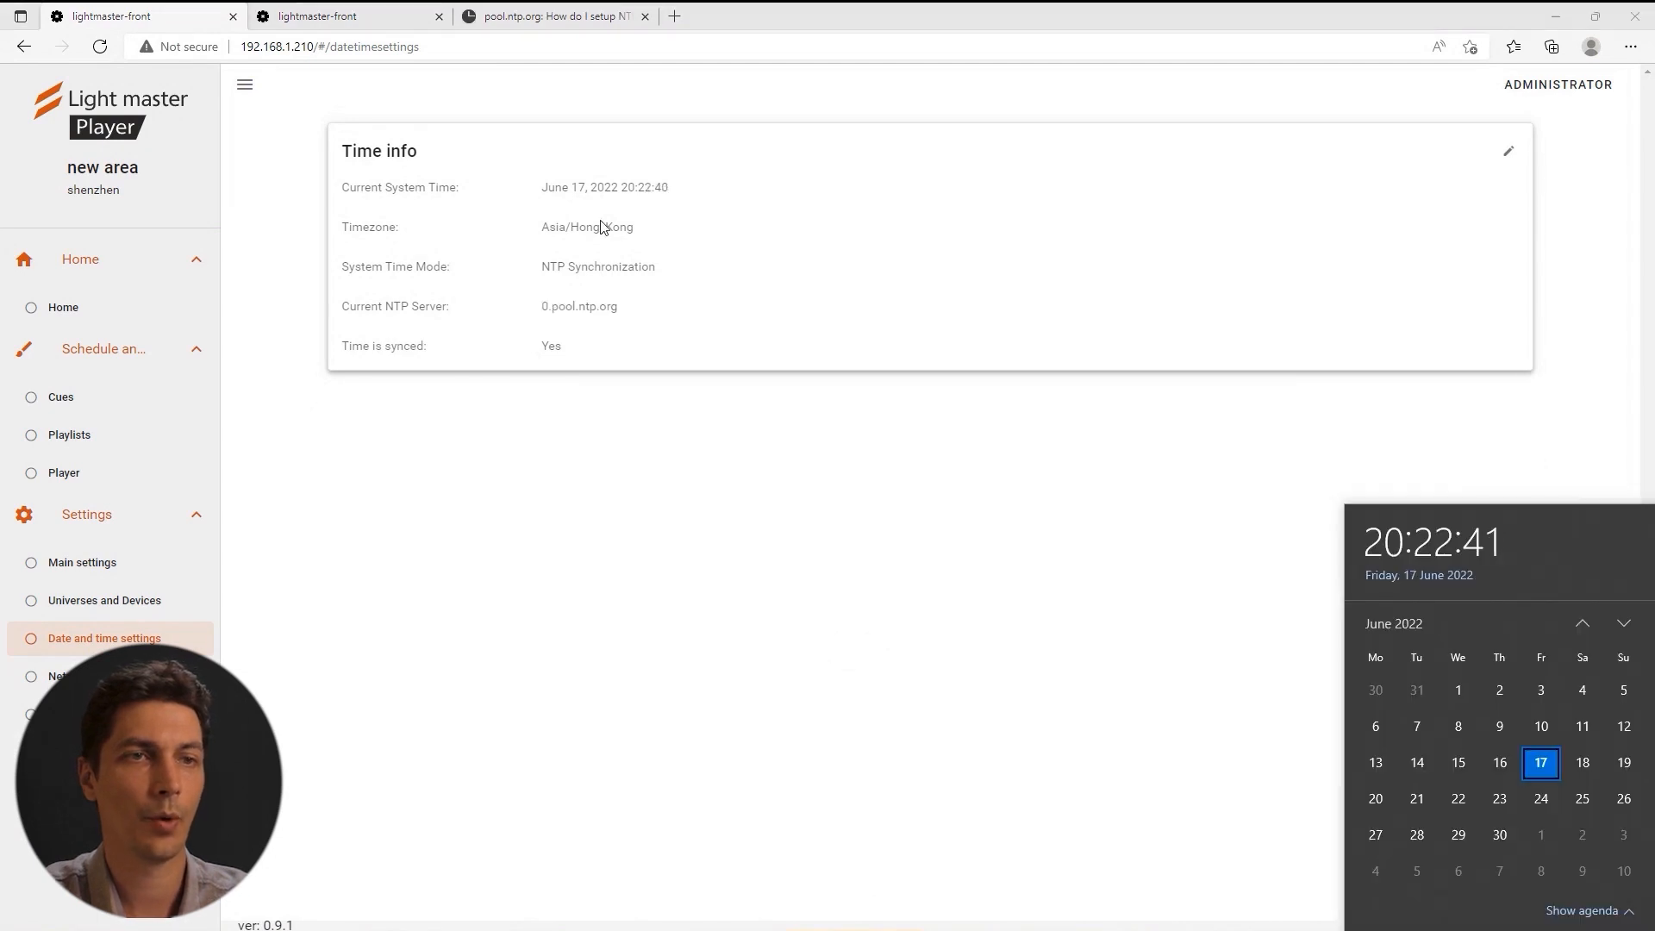
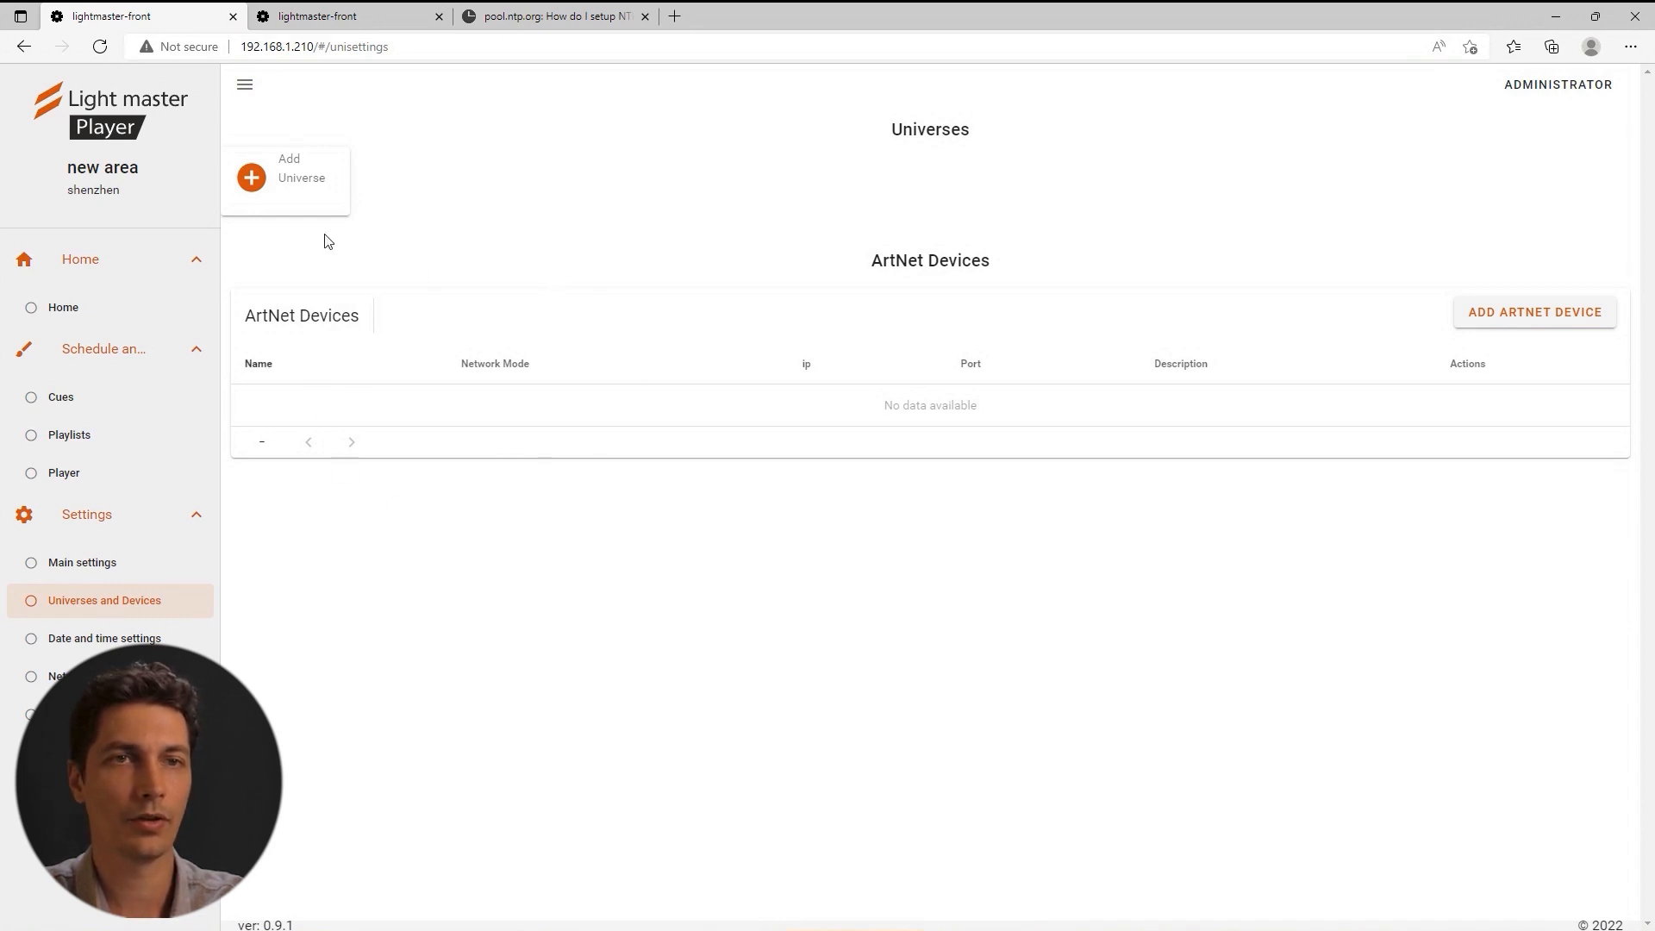
Open the add-ArtNet-device form, check the network modes, then cancel without adding a device.
{"action": "left_click", "coordinate": [1494, 319]}
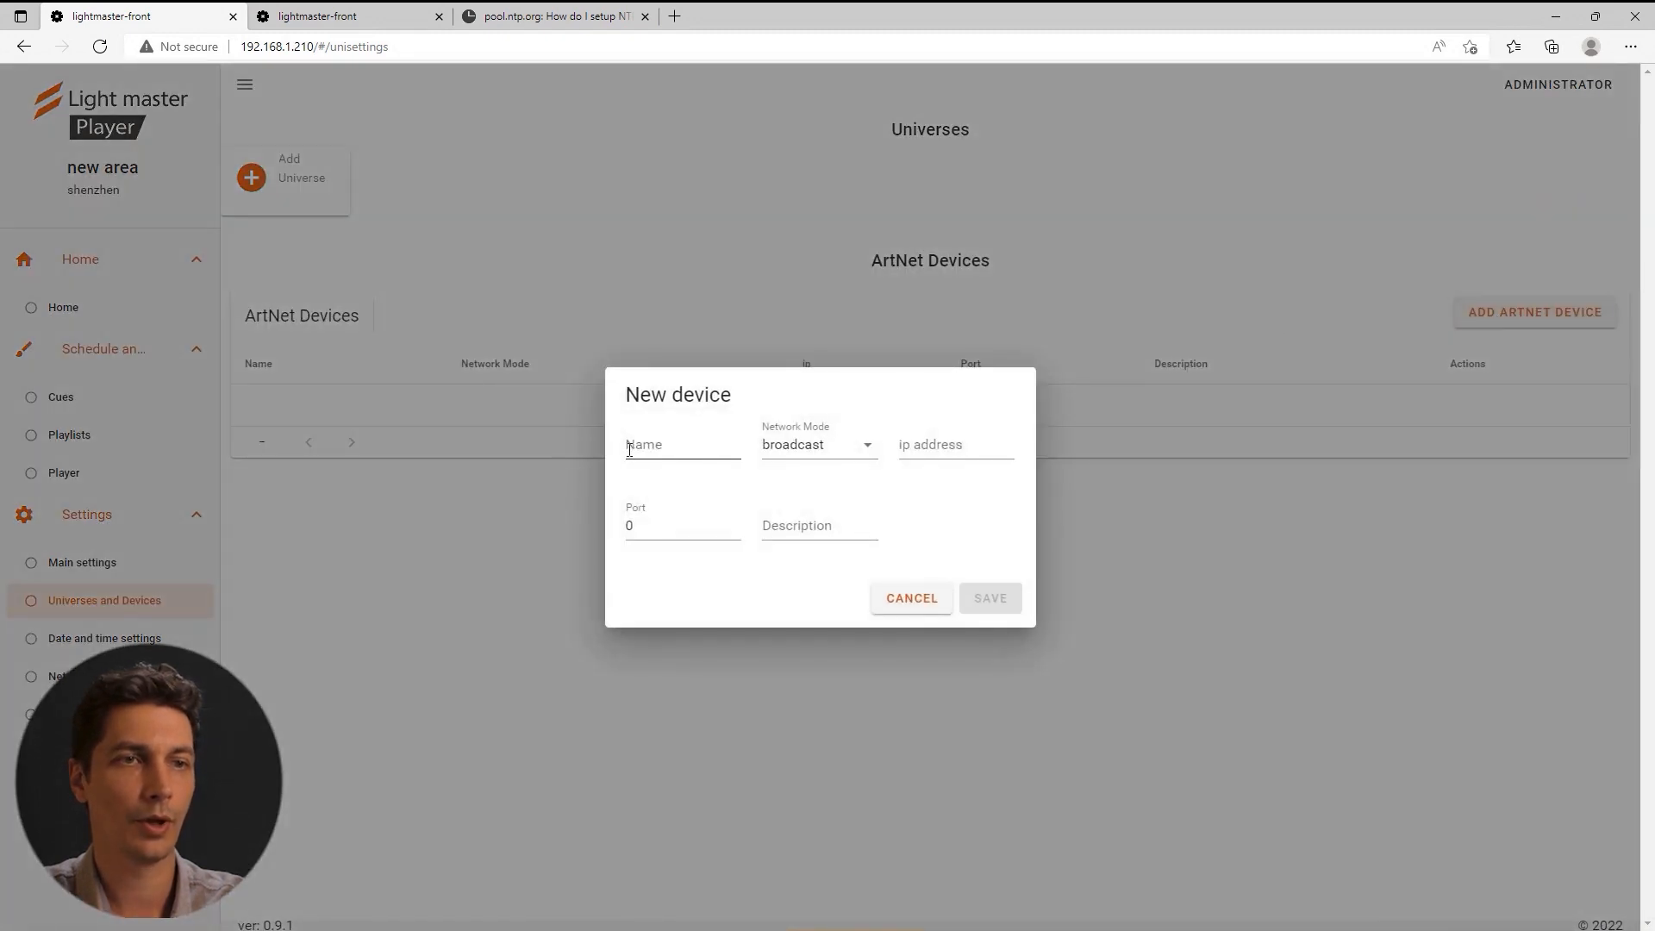
{"action": "left_click", "coordinate": [818, 454]}
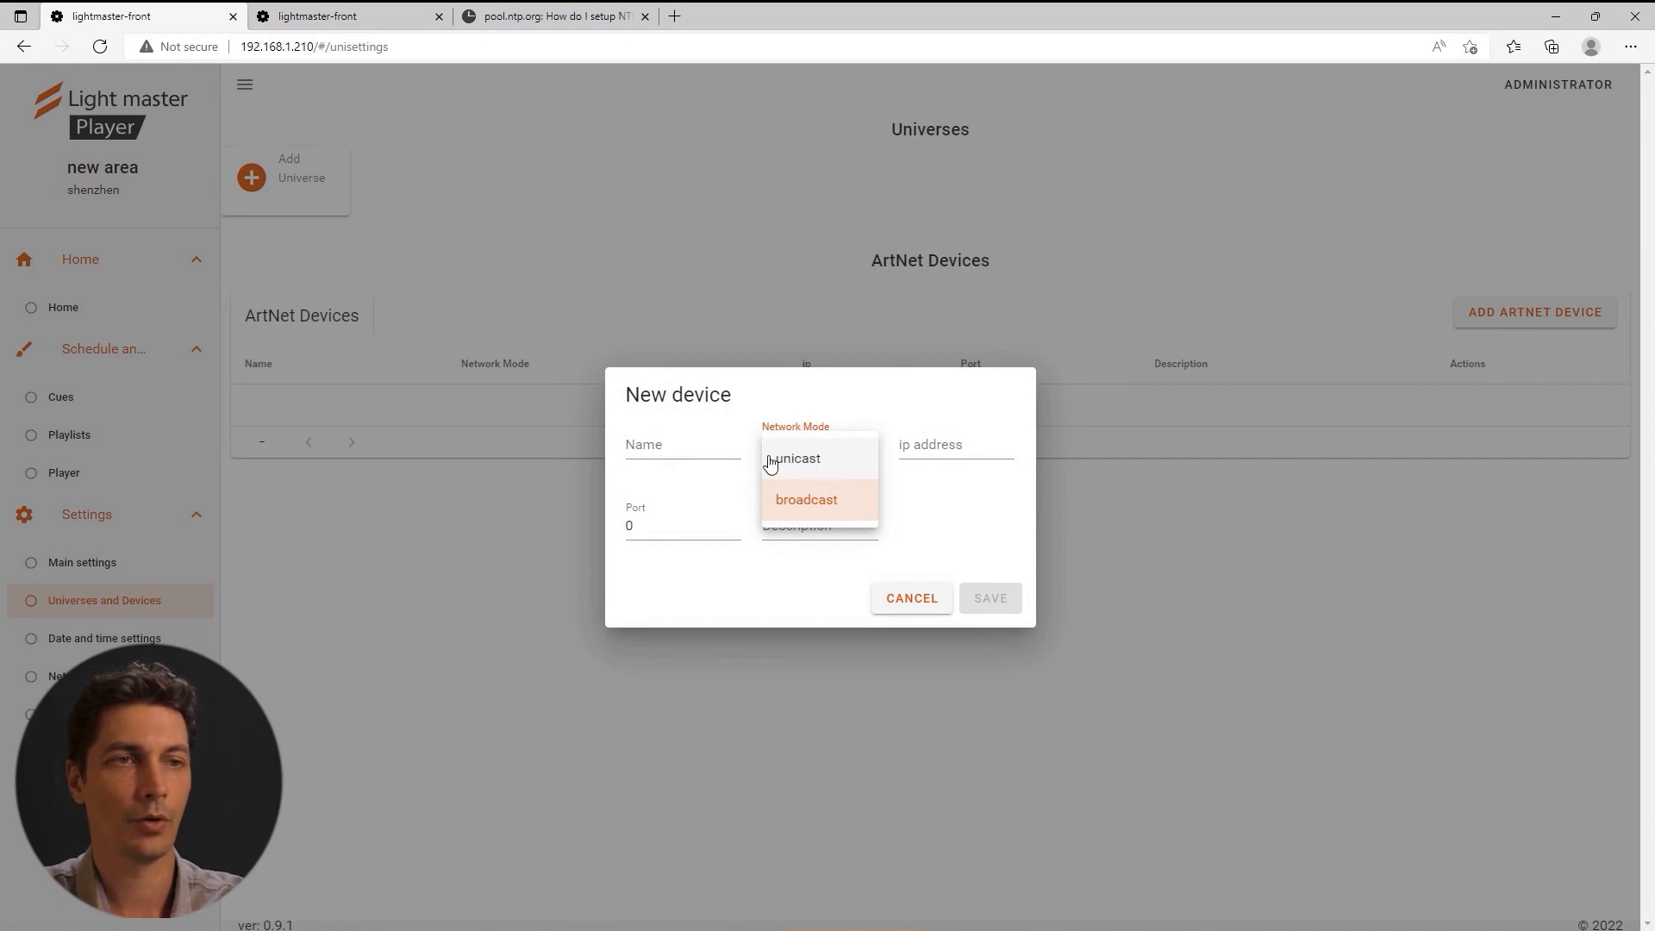
{"action": "left_click", "coordinate": [937, 470]}
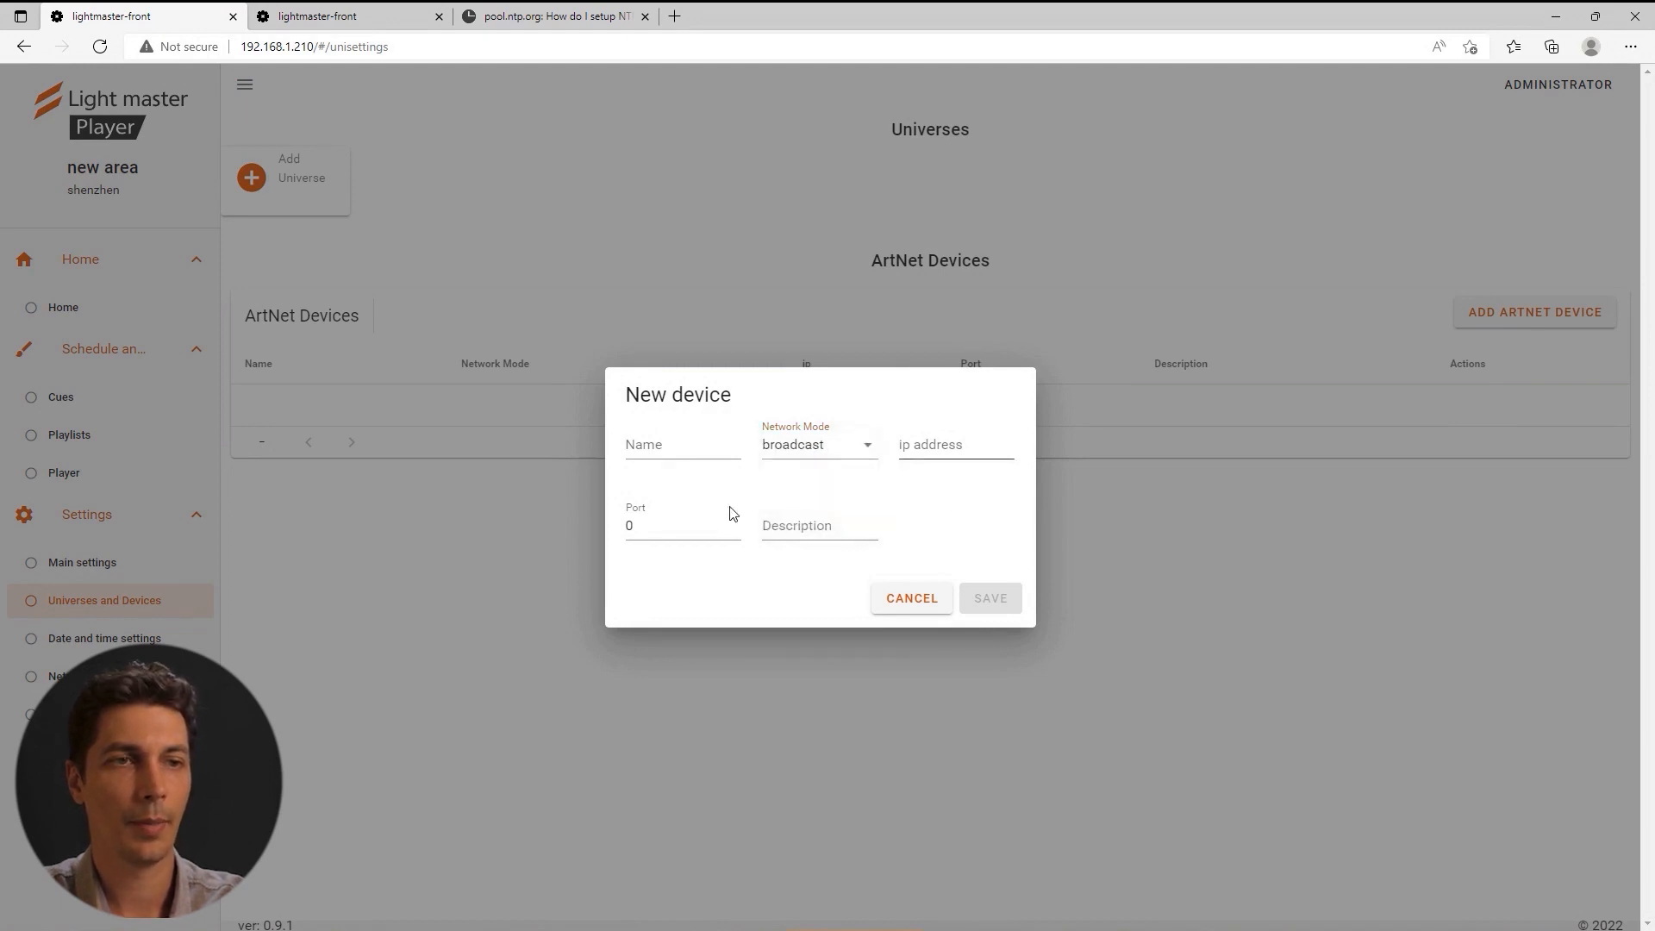
{"action": "left_click", "coordinate": [912, 608]}
Select Build1 in Fixtures and send its universe and device data to the controller.
{"action": "left_click", "coordinate": [254, 190]}
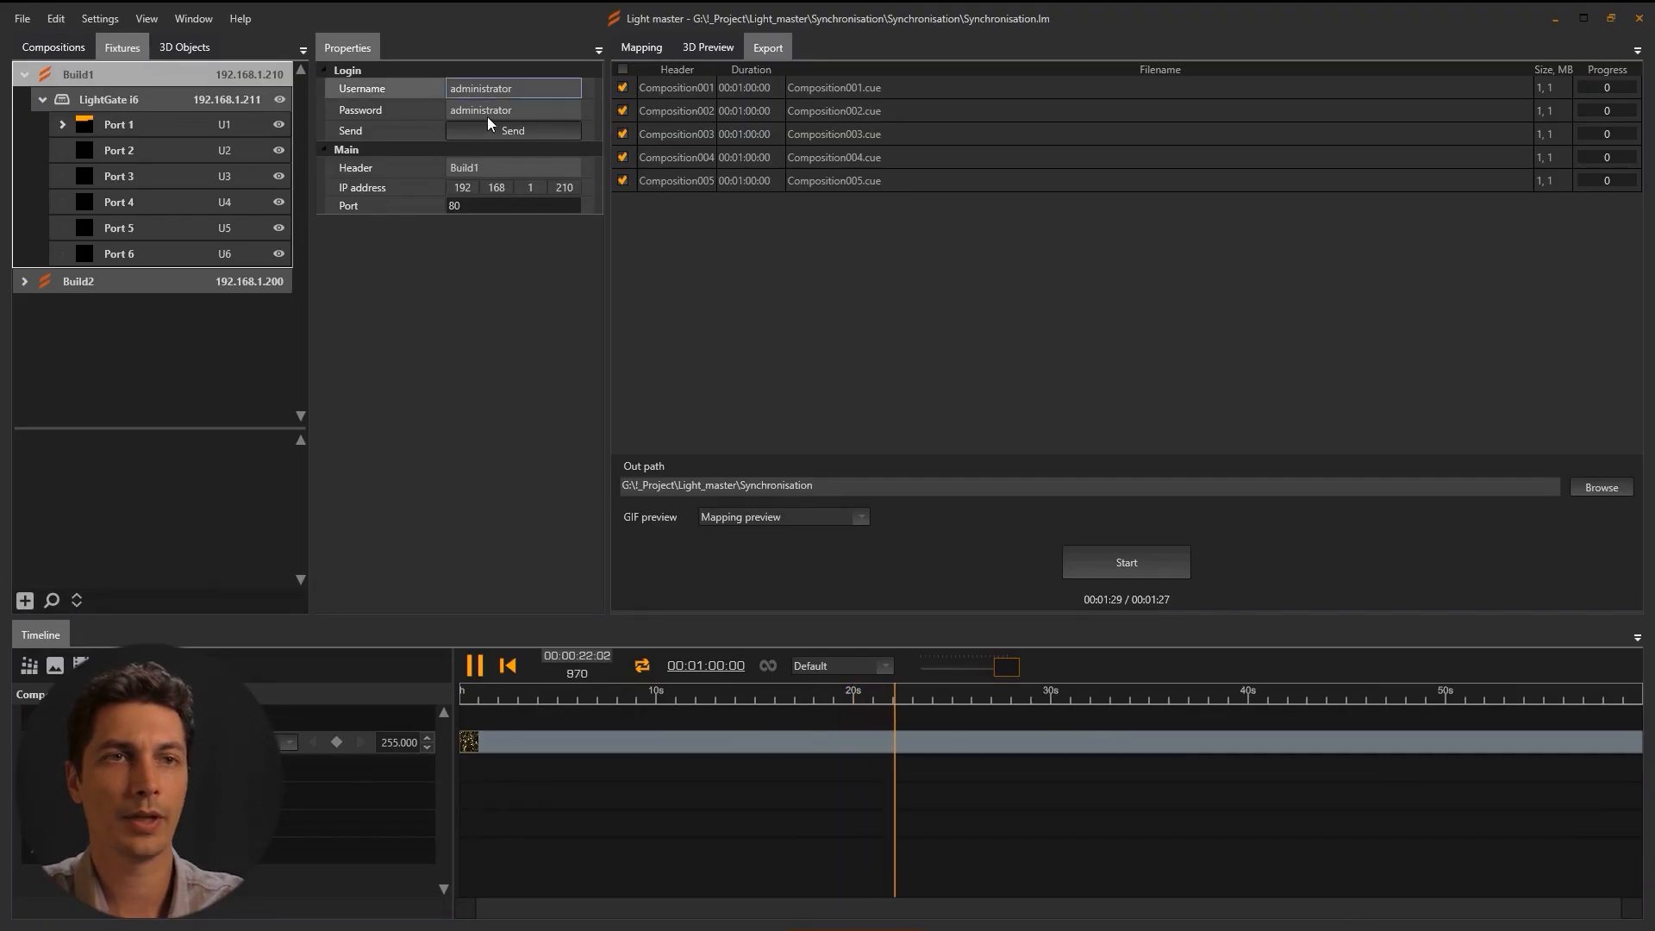
{"action": "left_click", "coordinate": [509, 131]}
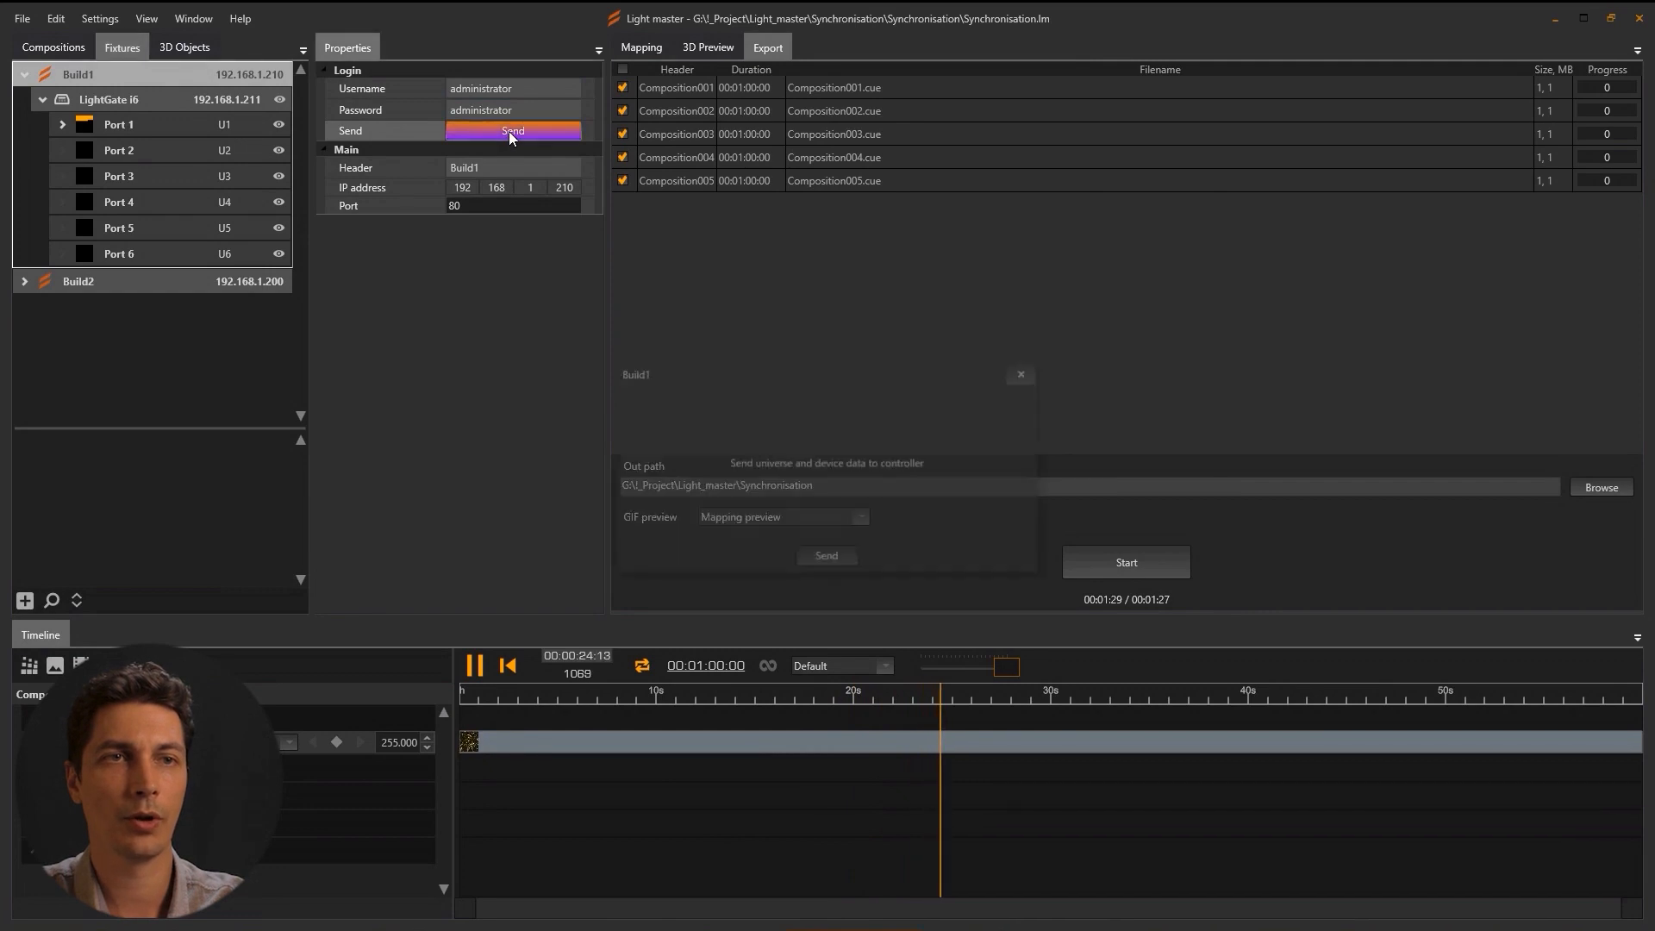
{"action": "left_click", "coordinate": [836, 562]}
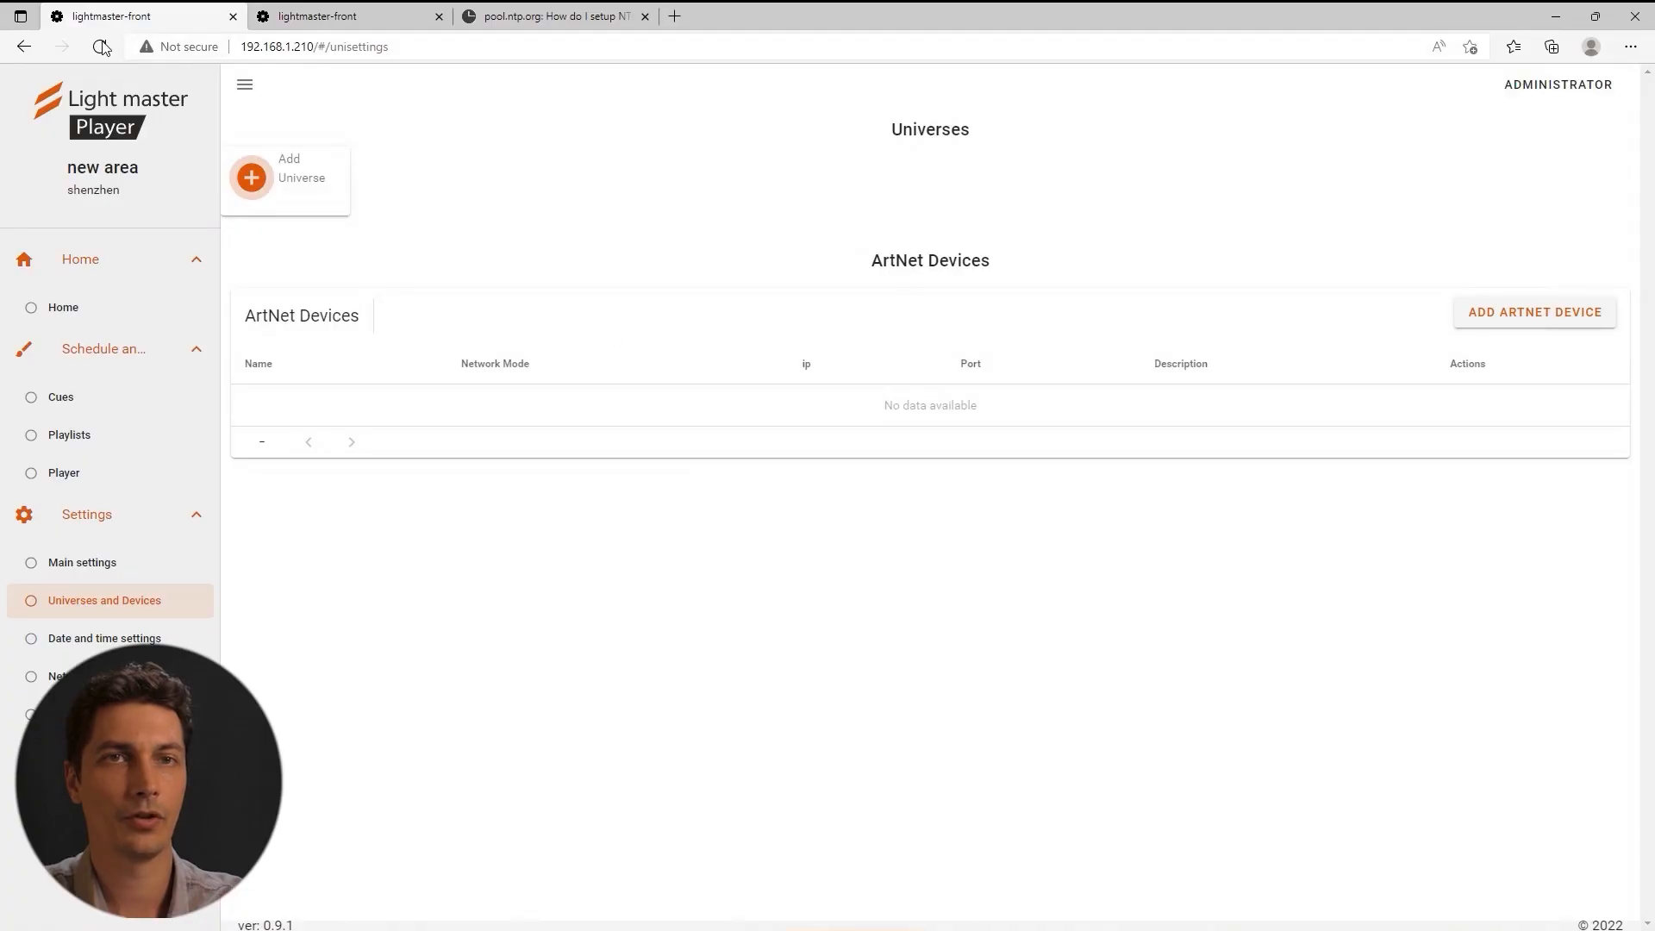
Reload the player page, log in with the admin credentials, and open the Cues list.
{"action": "left_click", "coordinate": [100, 46]}
{"action": "left_click", "coordinate": [712, 390]}
{"action": "type", "text": "administrator"}
{"action": "left_click", "coordinate": [732, 465]}
{"action": "type", "text": "administrator"}
{"action": "left_click", "coordinate": [728, 546]}
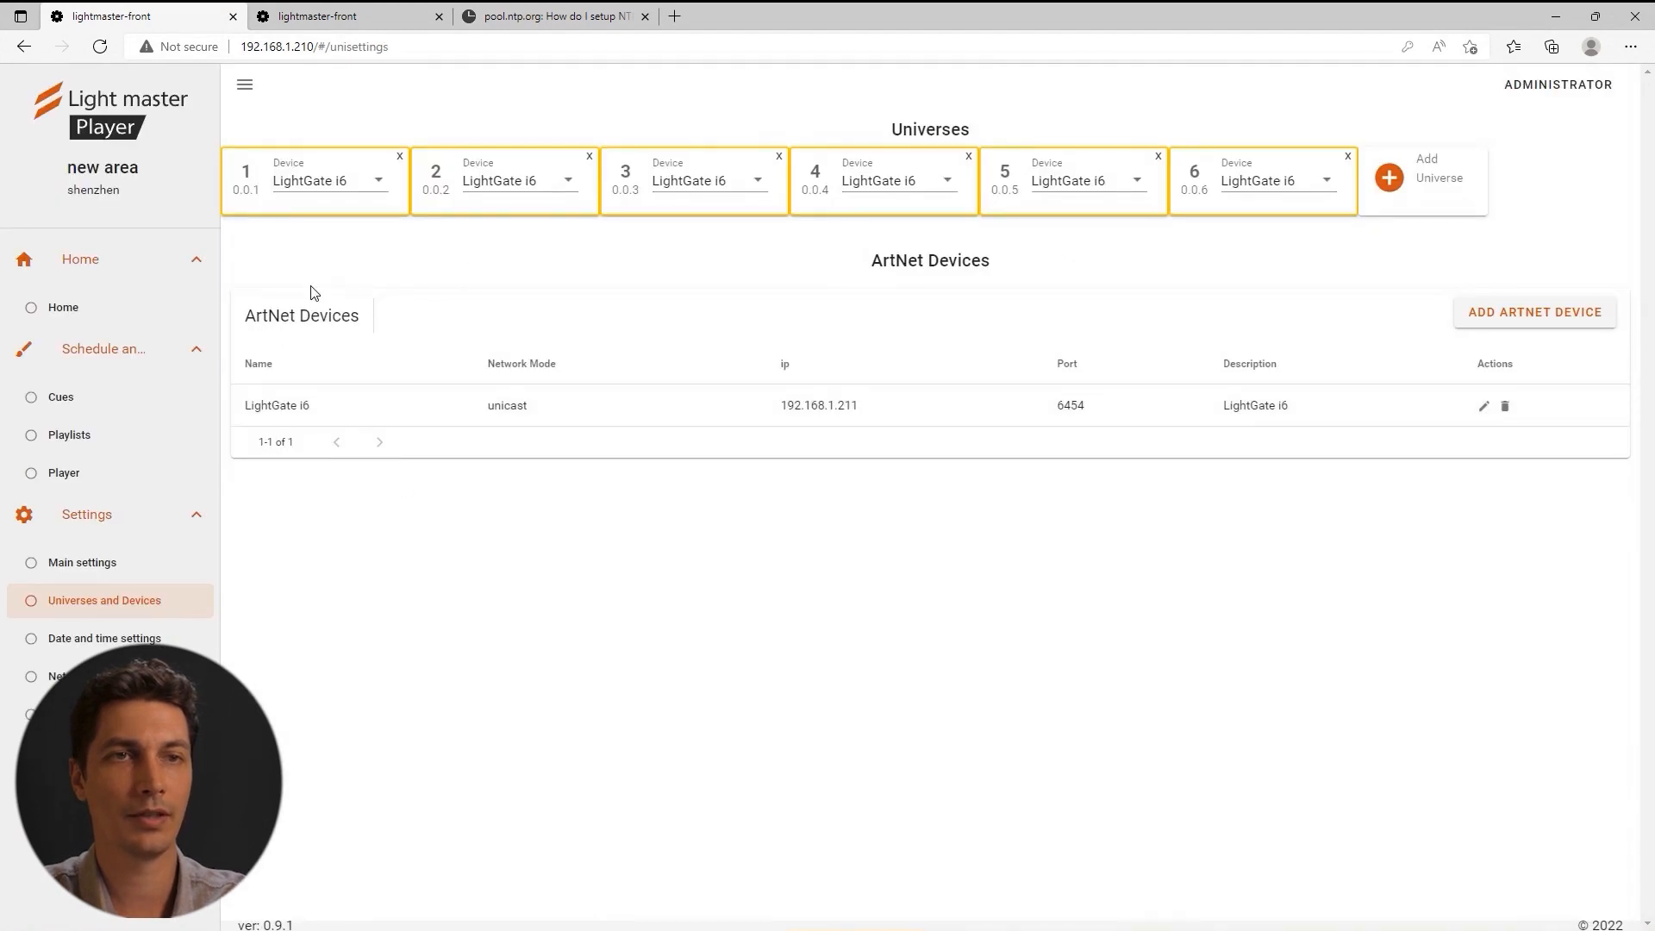
{"action": "left_click", "coordinate": [57, 396]}
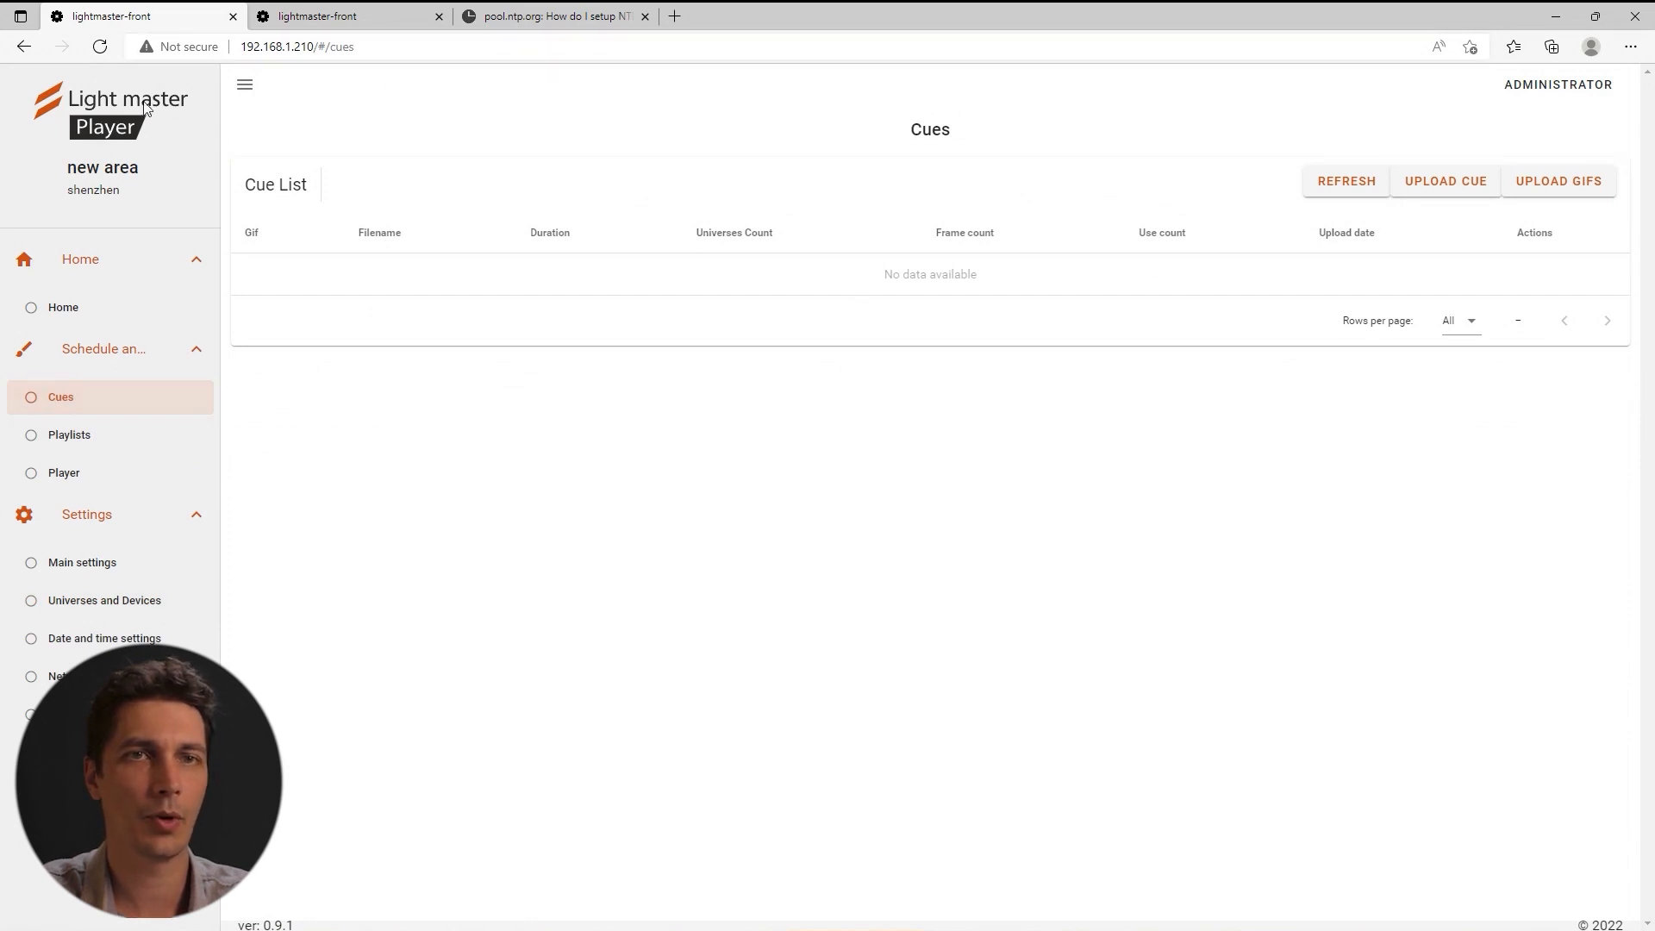
Upload Composition002.cue, Composition003.cue and Composition004.cue to the player.
{"action": "left_click", "coordinate": [989, 924]}
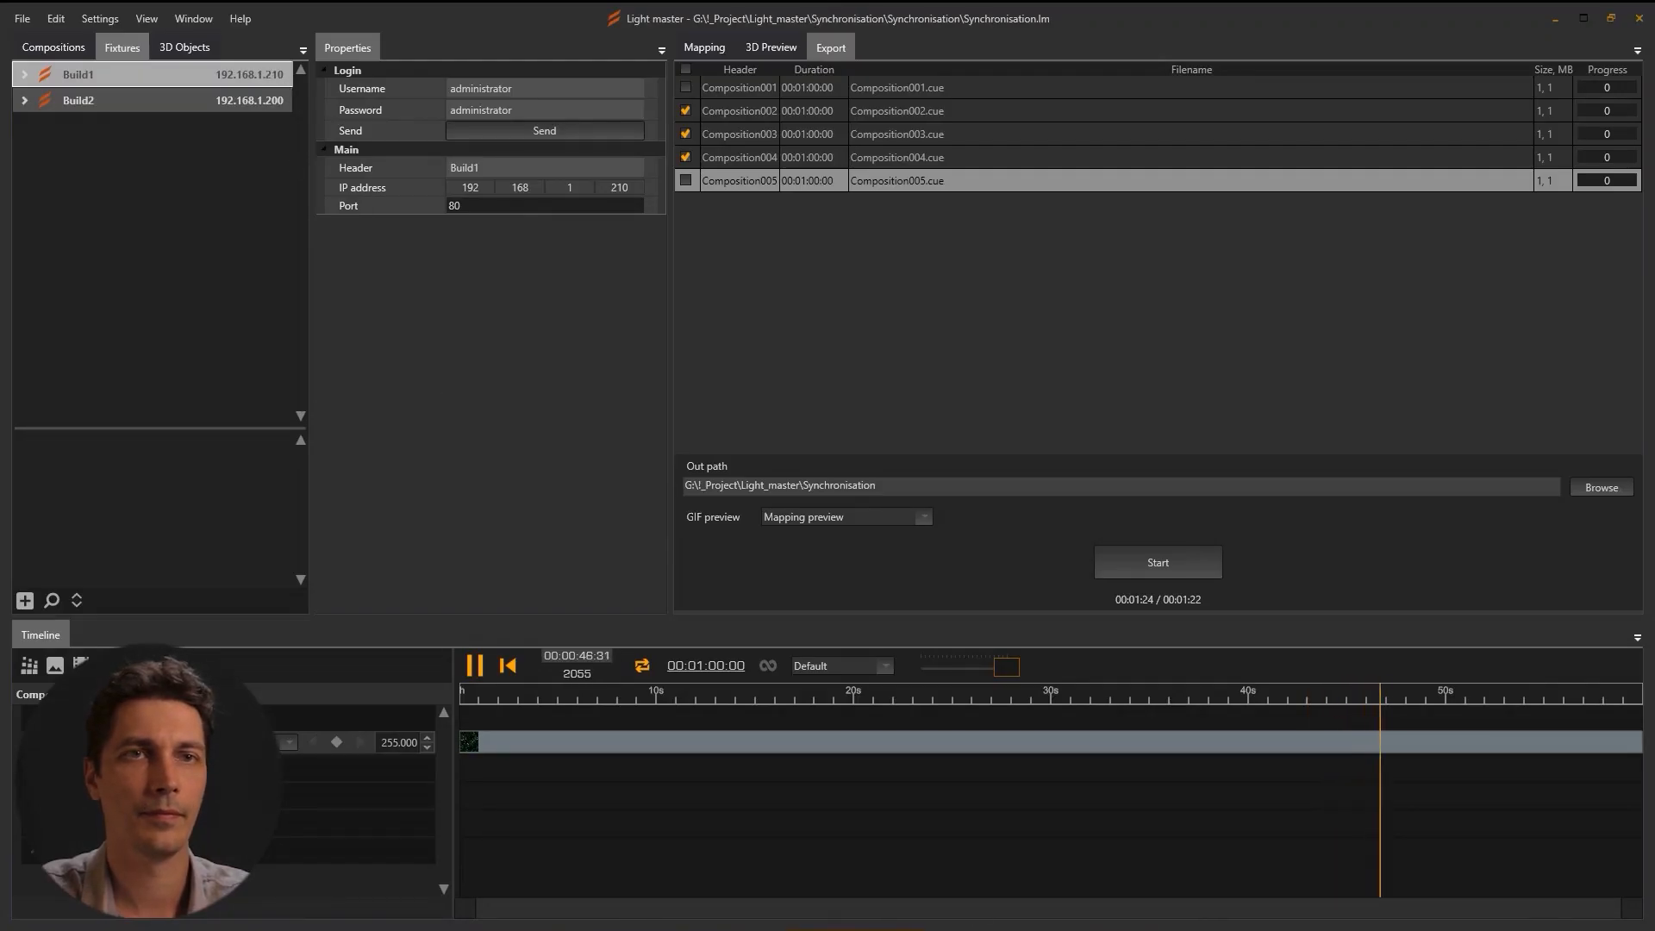
{"action": "left_click", "coordinate": [559, 925]}
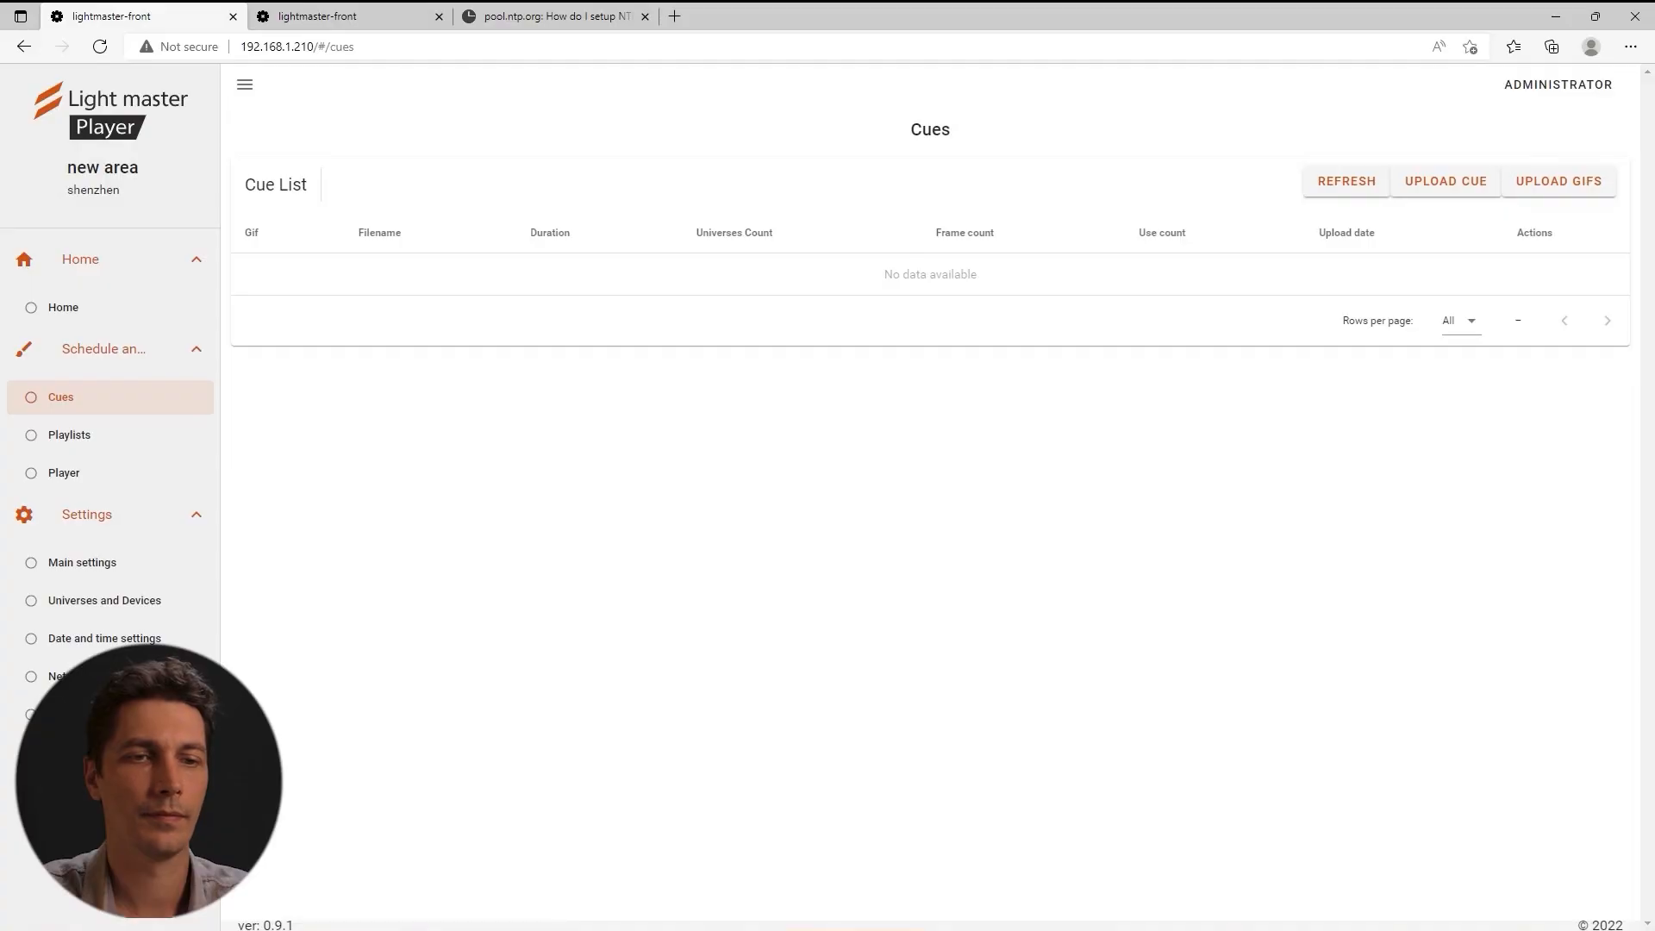
{"action": "left_click", "coordinate": [1428, 186]}
{"action": "left_click", "coordinate": [638, 489]}
{"action": "left_click", "coordinate": [336, 163], "text": "shift"}
{"action": "left_click", "coordinate": [681, 491]}
{"action": "left_click", "coordinate": [940, 570]}
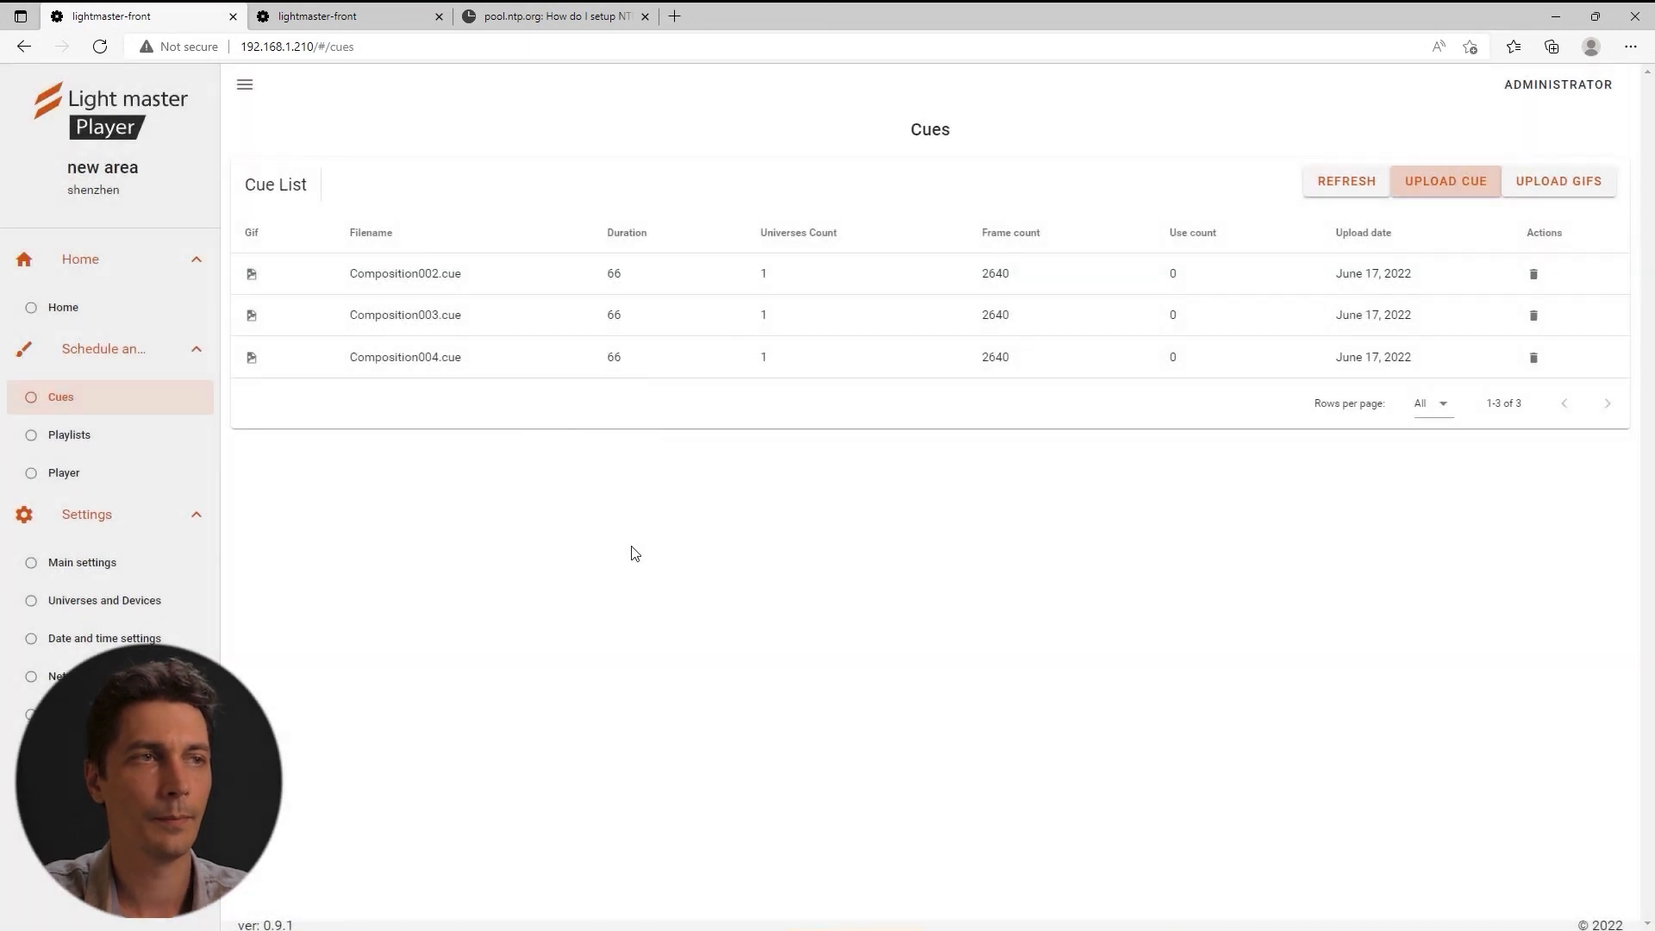
Create a new playlist named demo on the Playlists page.
{"action": "left_click", "coordinate": [93, 437]}
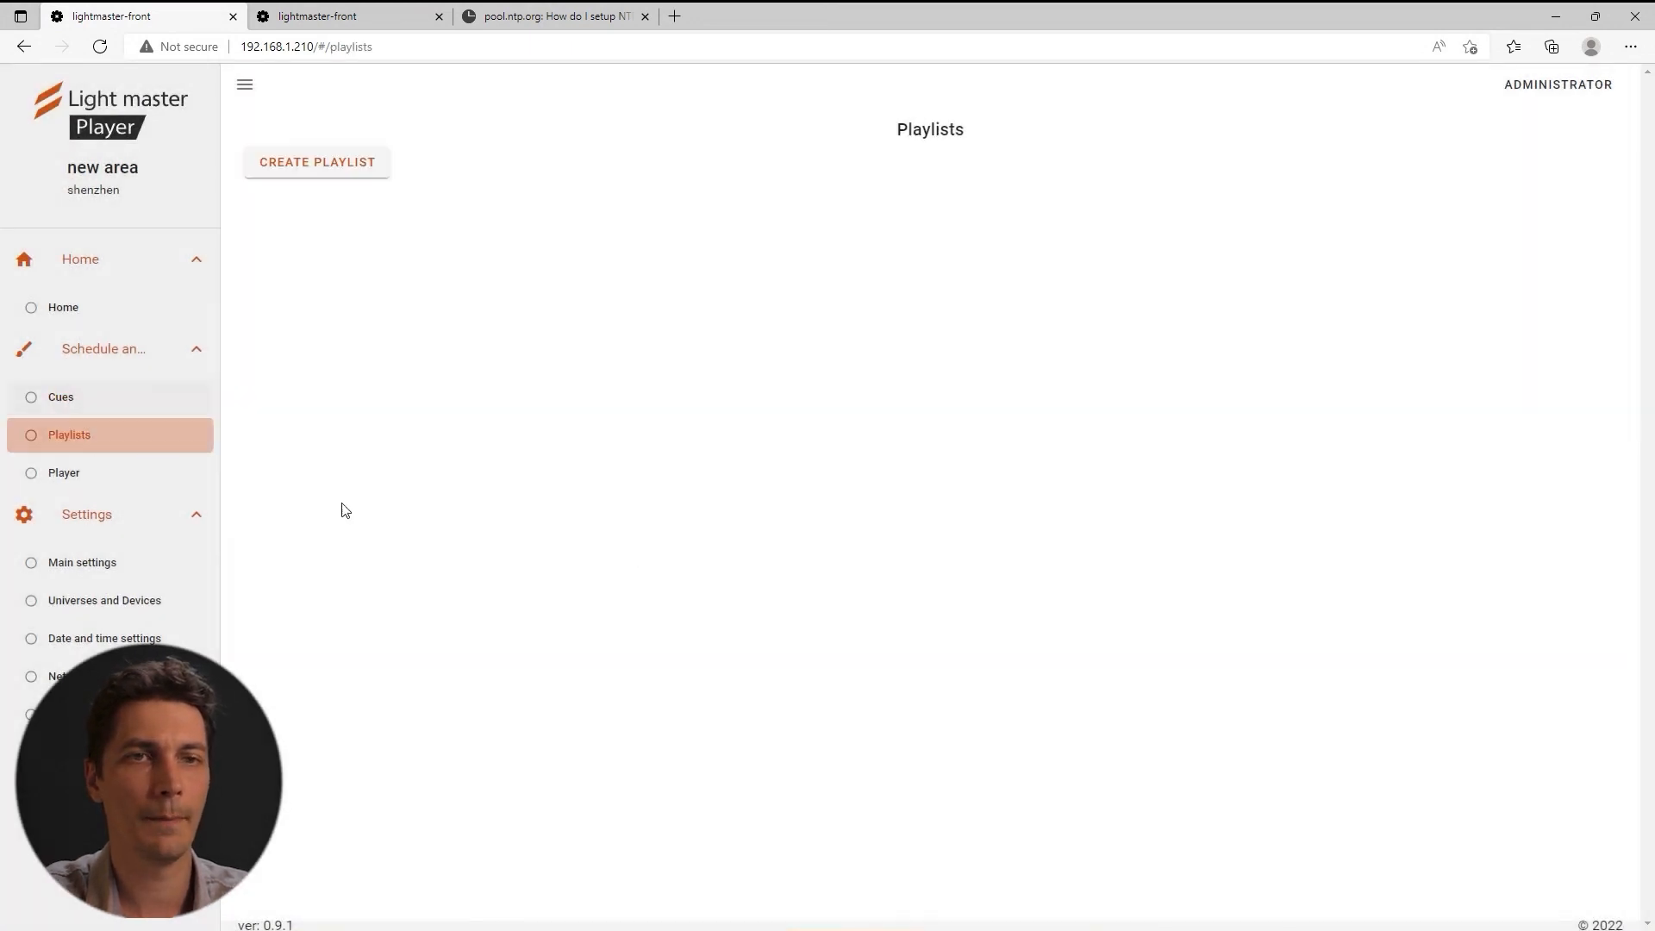
{"action": "left_click", "coordinate": [348, 176]}
{"action": "left_click", "coordinate": [762, 480]}
{"action": "type", "text": "demo"}
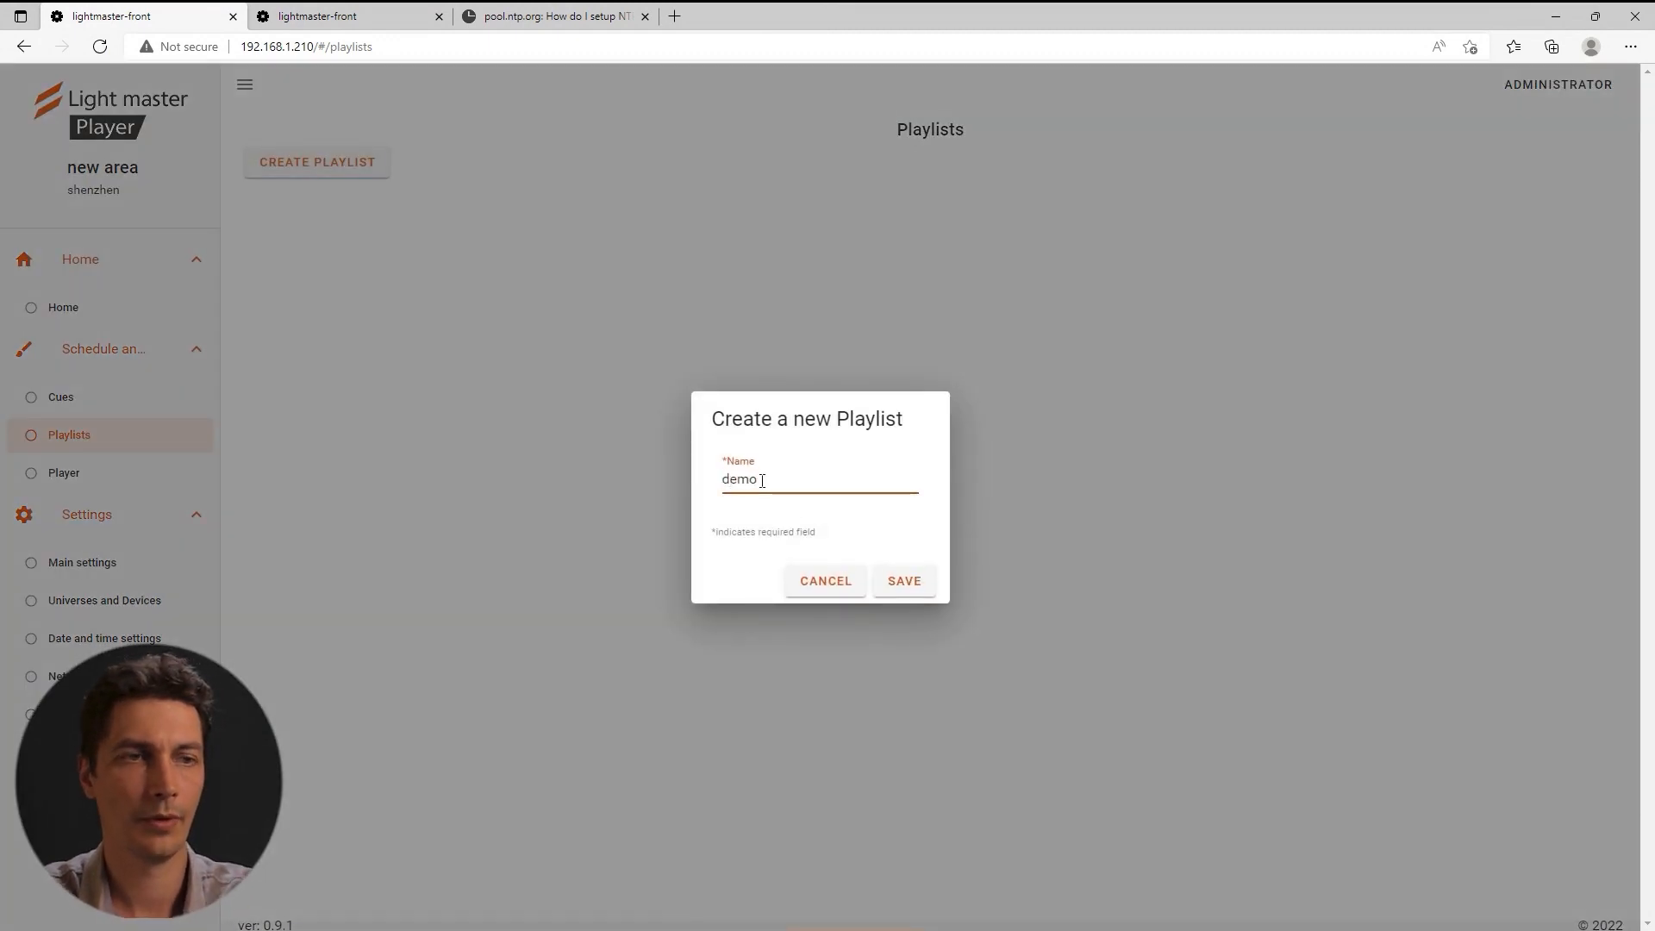
{"action": "left_click", "coordinate": [902, 581]}
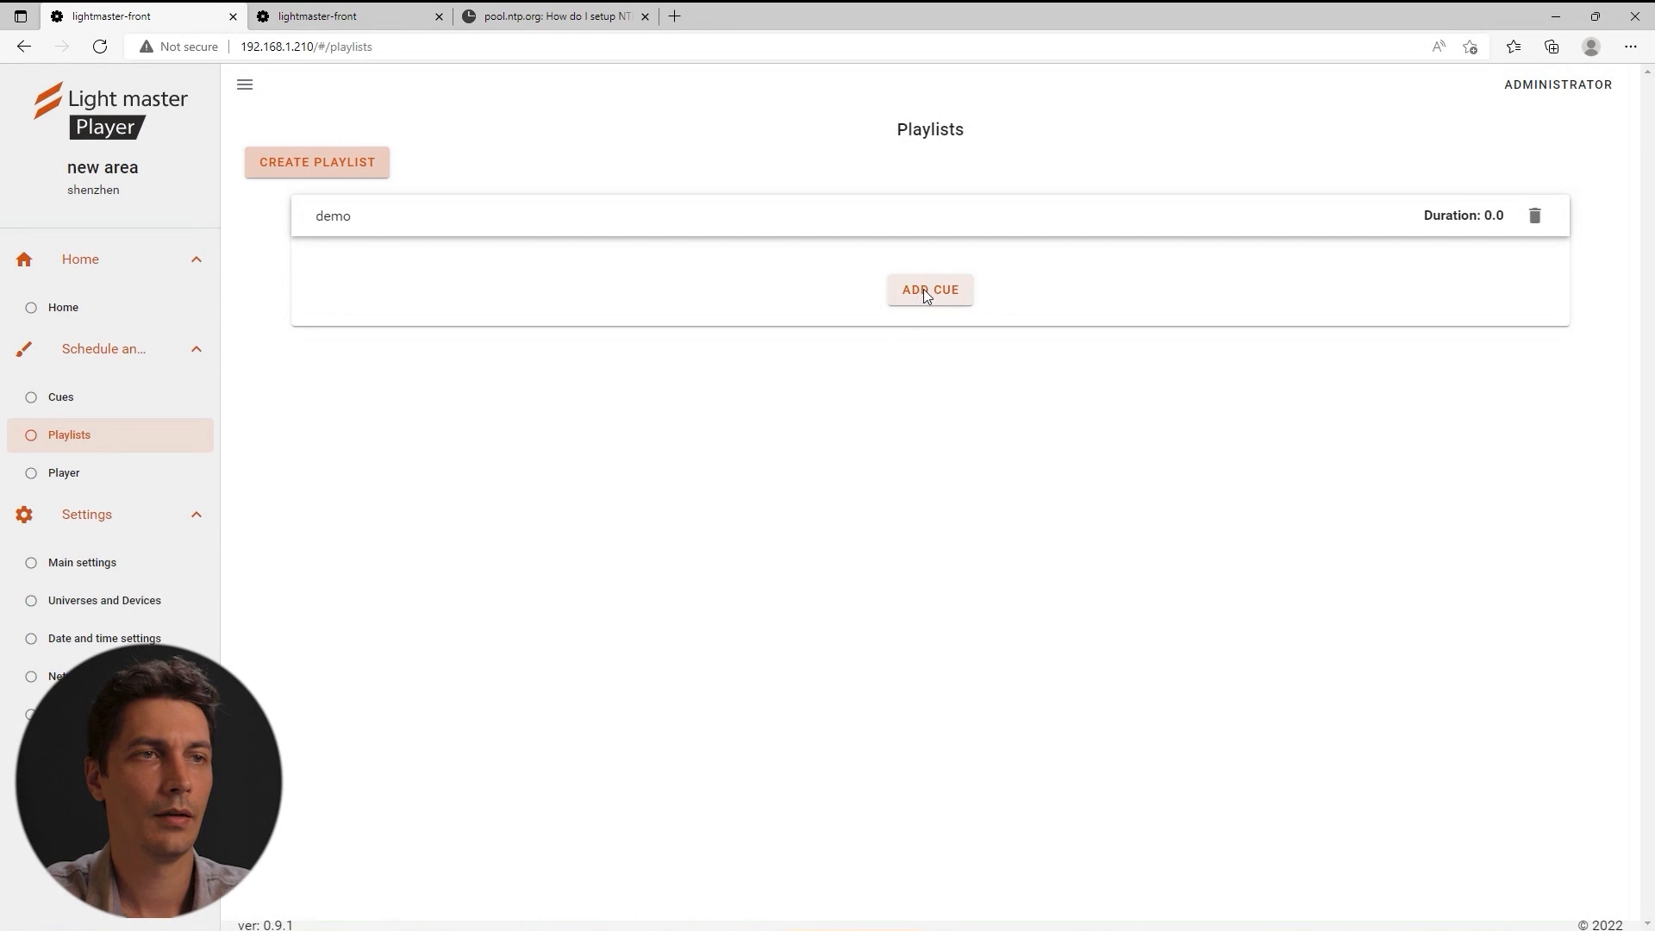
Add Composition002, Composition003 and Composition004 cues to the demo playlist.
{"action": "left_click", "coordinate": [916, 290]}
{"action": "left_click", "coordinate": [722, 397]}
{"action": "left_click", "coordinate": [819, 660]}
{"action": "left_click", "coordinate": [929, 577]}
{"action": "left_click", "coordinate": [751, 426]}
{"action": "left_click", "coordinate": [808, 655]}
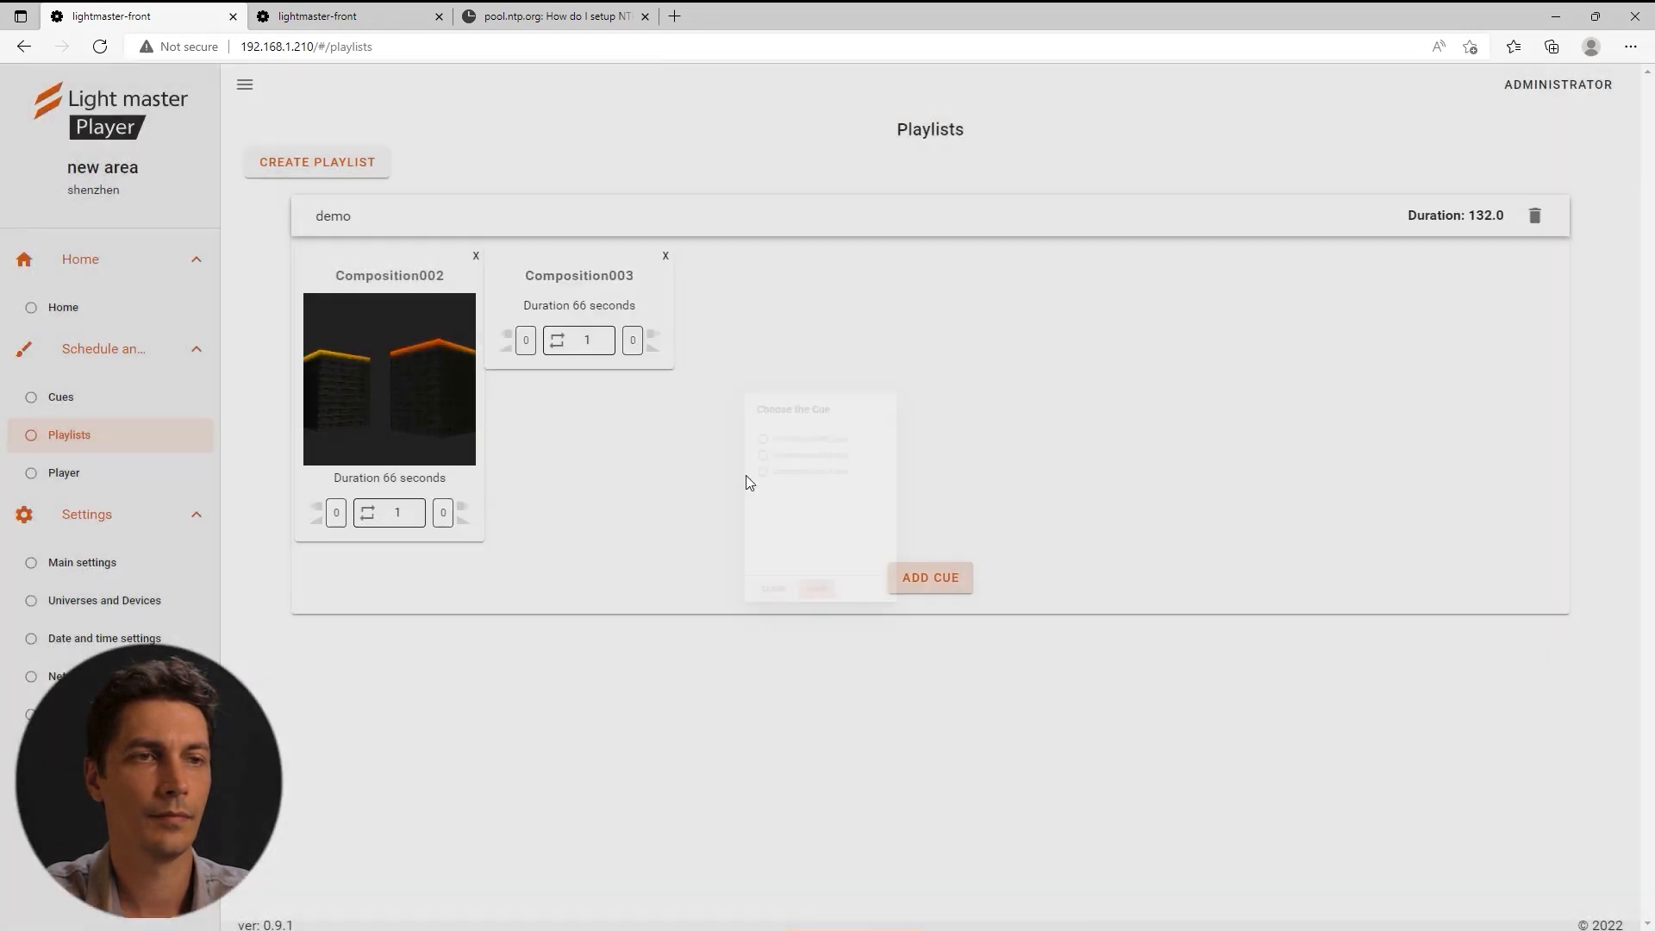
{"action": "left_click", "coordinate": [928, 579]}
{"action": "left_click", "coordinate": [743, 466]}
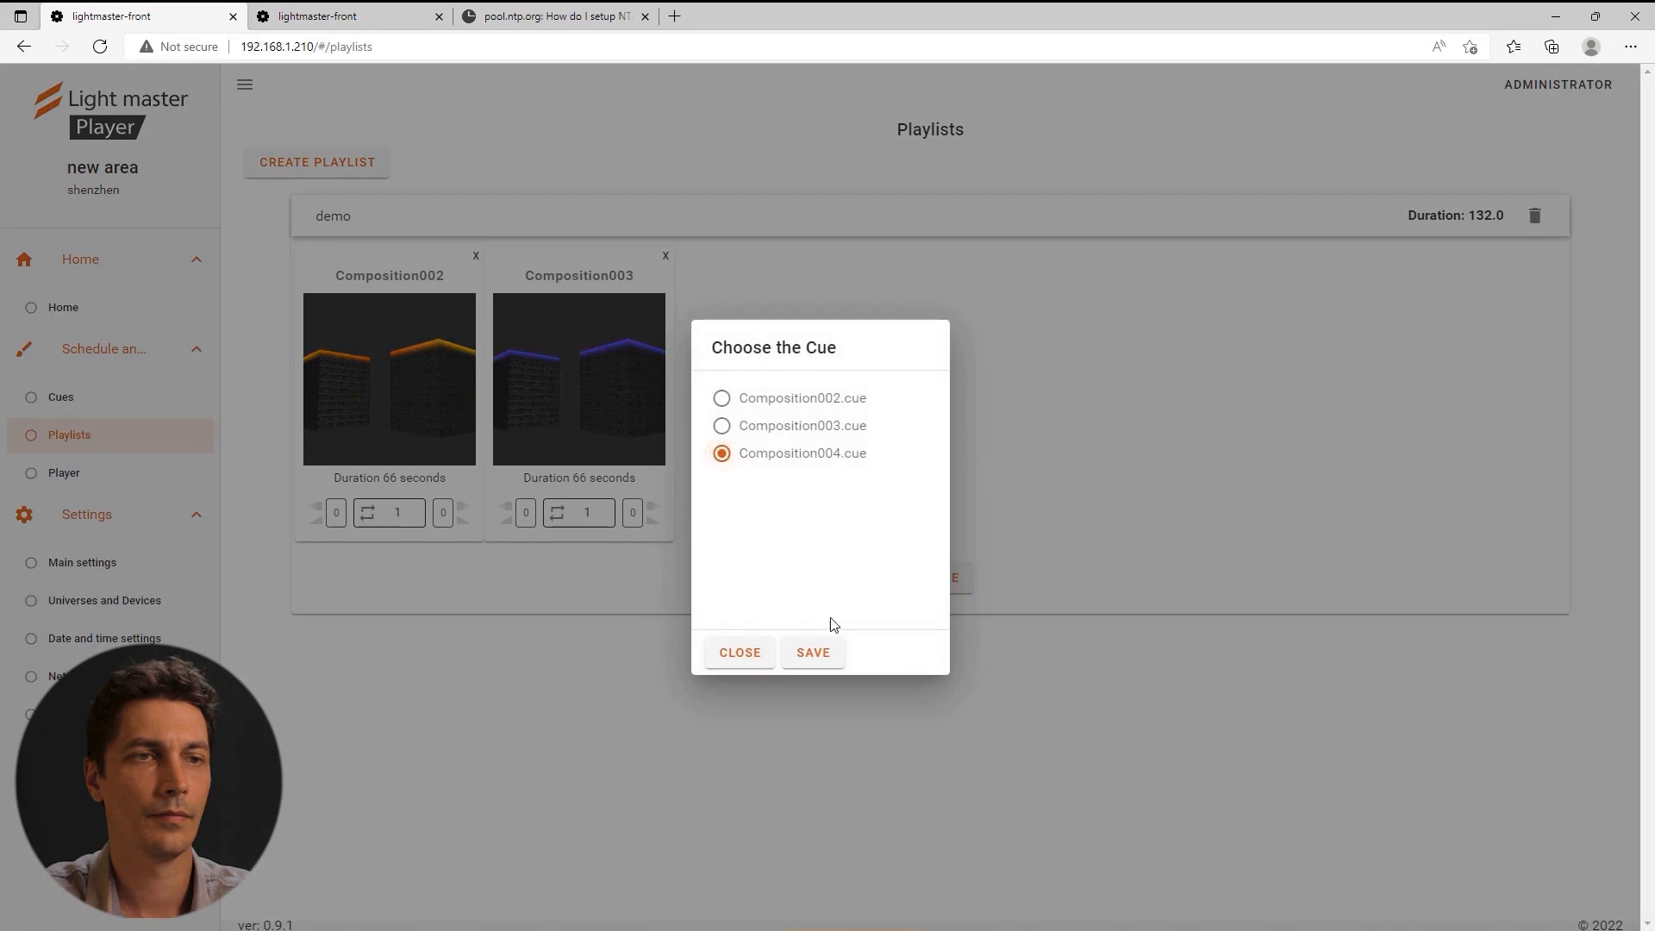
{"action": "left_click", "coordinate": [814, 653]}
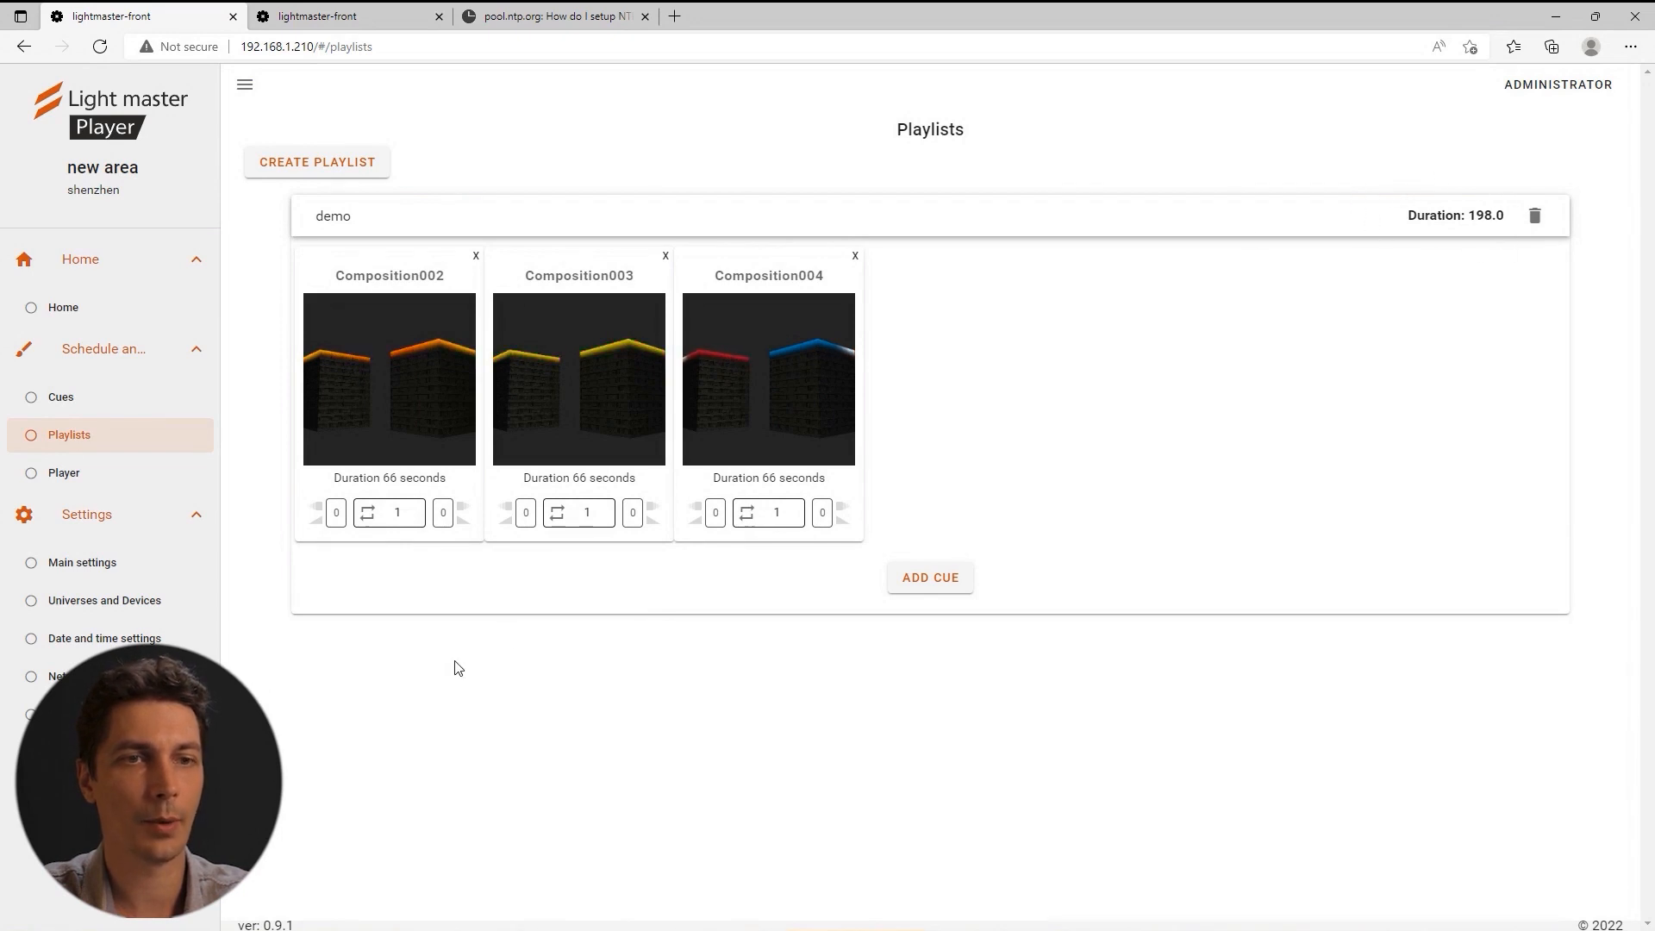
Set Composition002's repeat count to 2.
{"action": "left_click", "coordinate": [387, 514]}
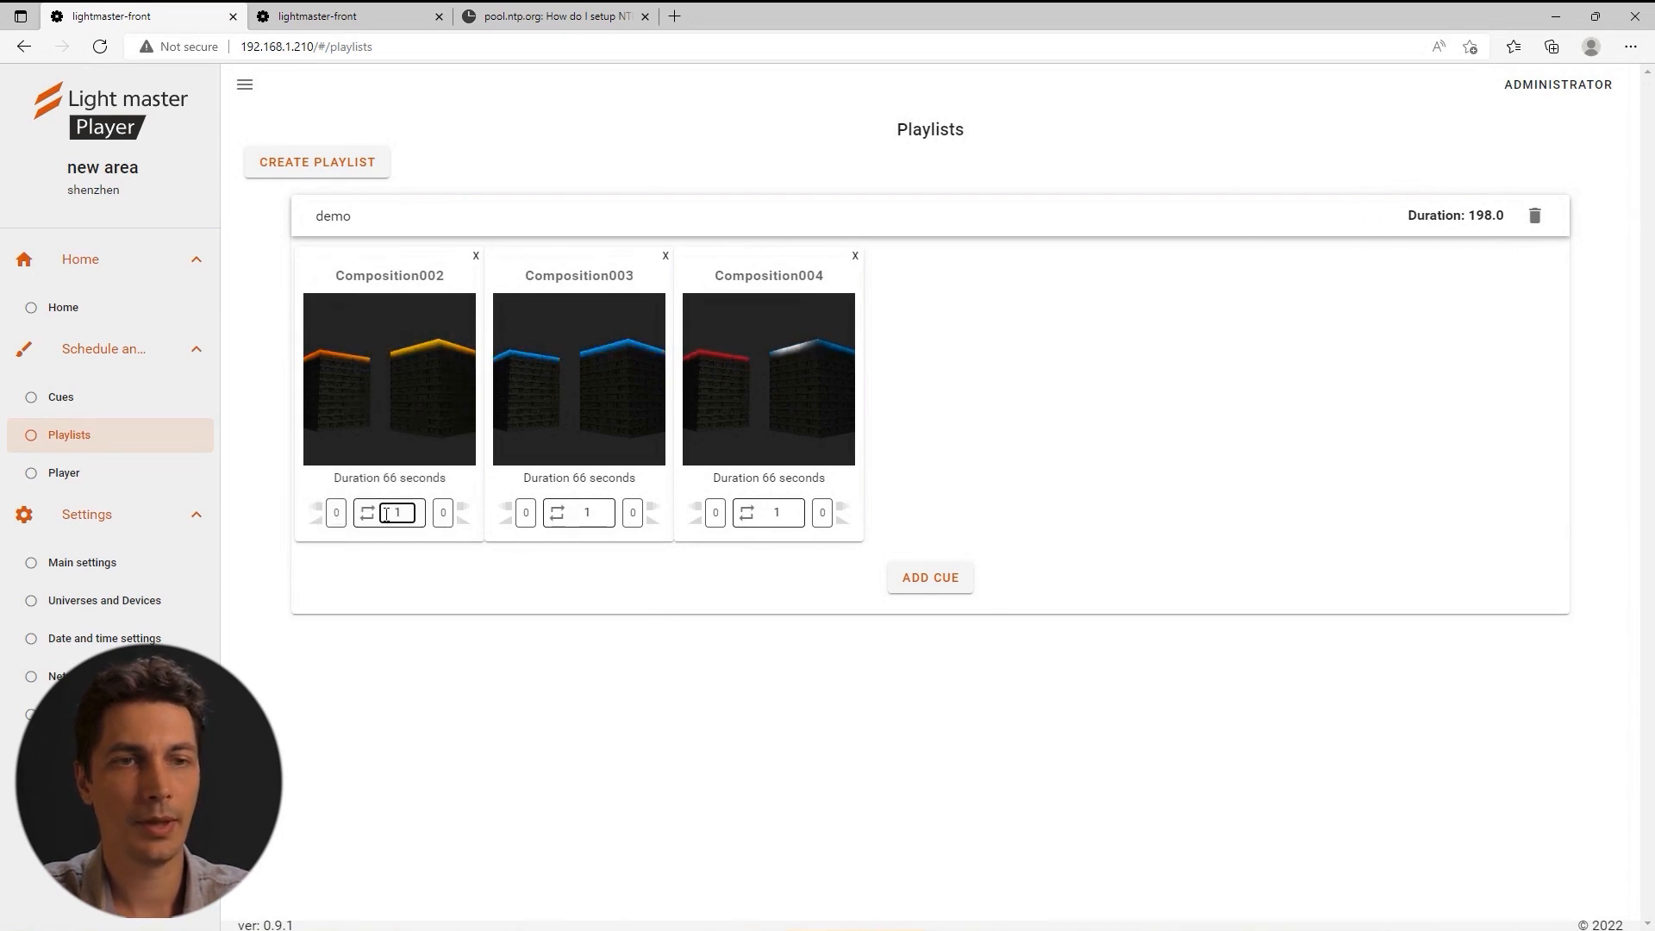
{"action": "key", "text": "BackSpace"}
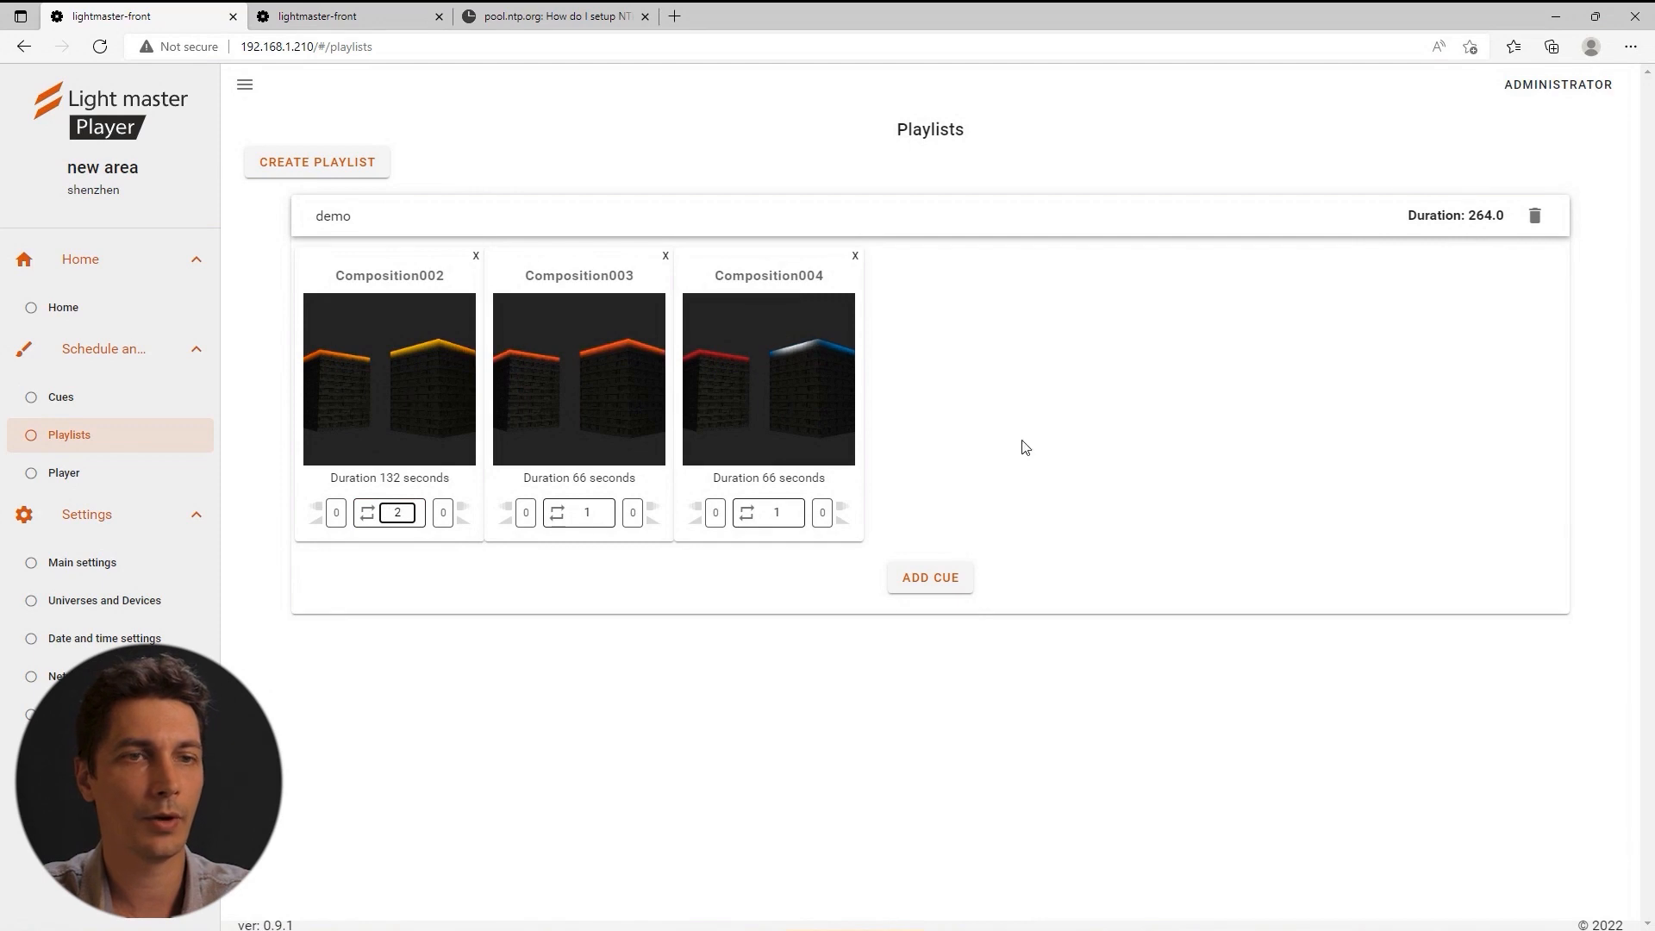
{"action": "left_click", "coordinate": [333, 600]}
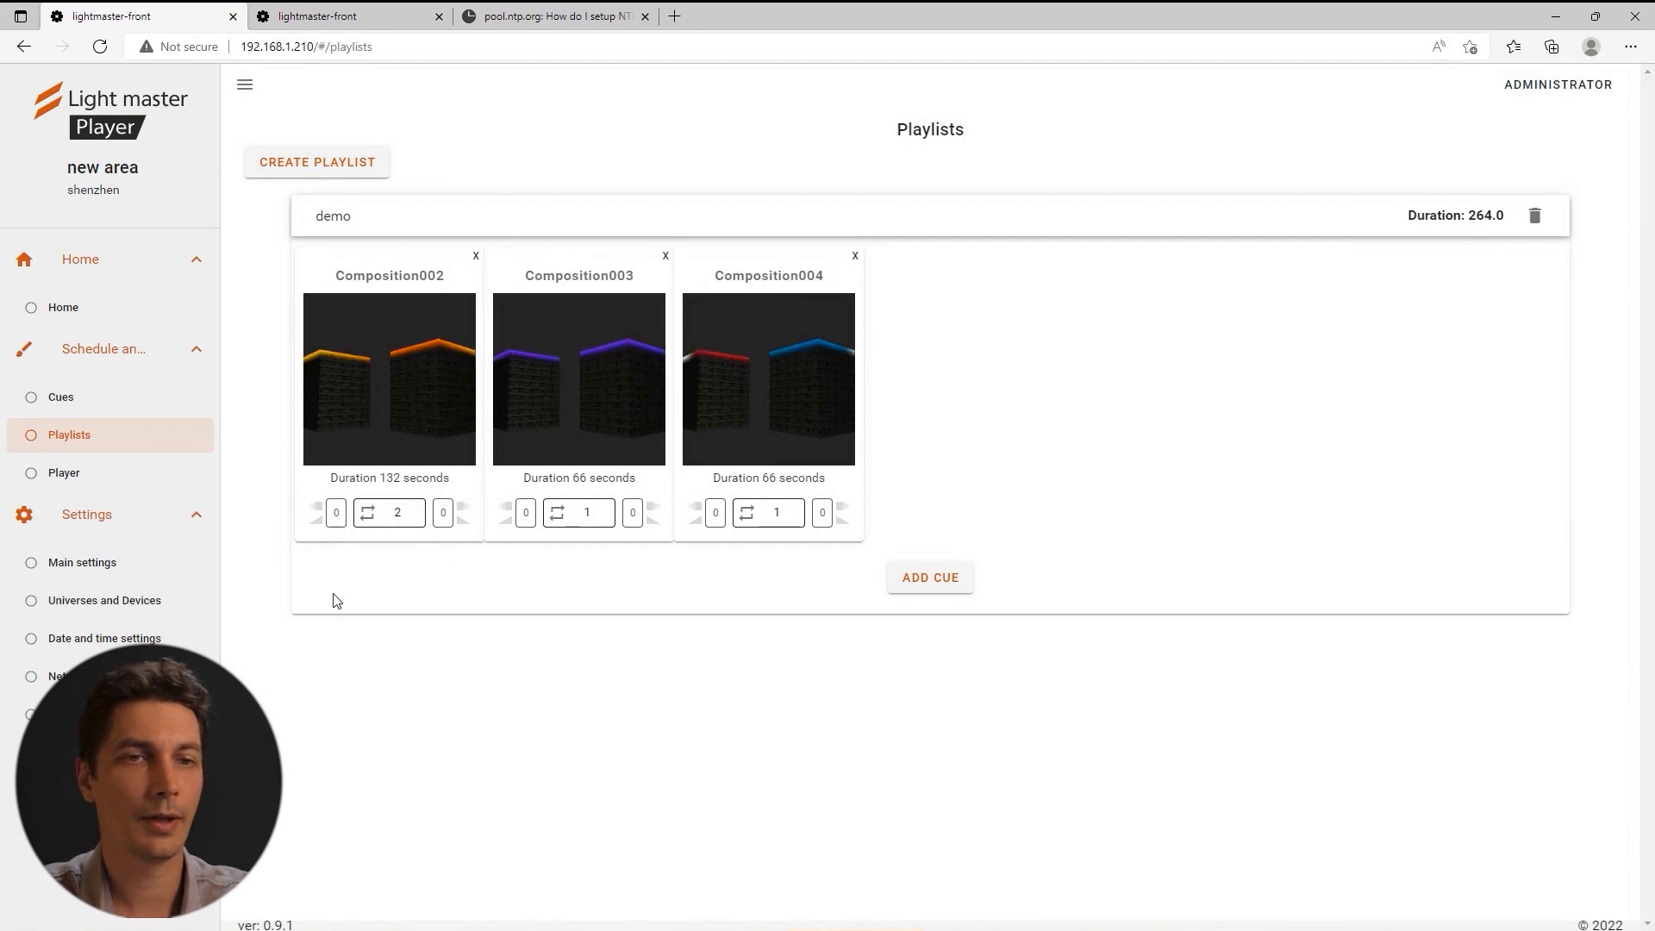
Give Composition002 a 5-second fade-in and a 5-second fade-out.
{"action": "left_click", "coordinate": [340, 516]}
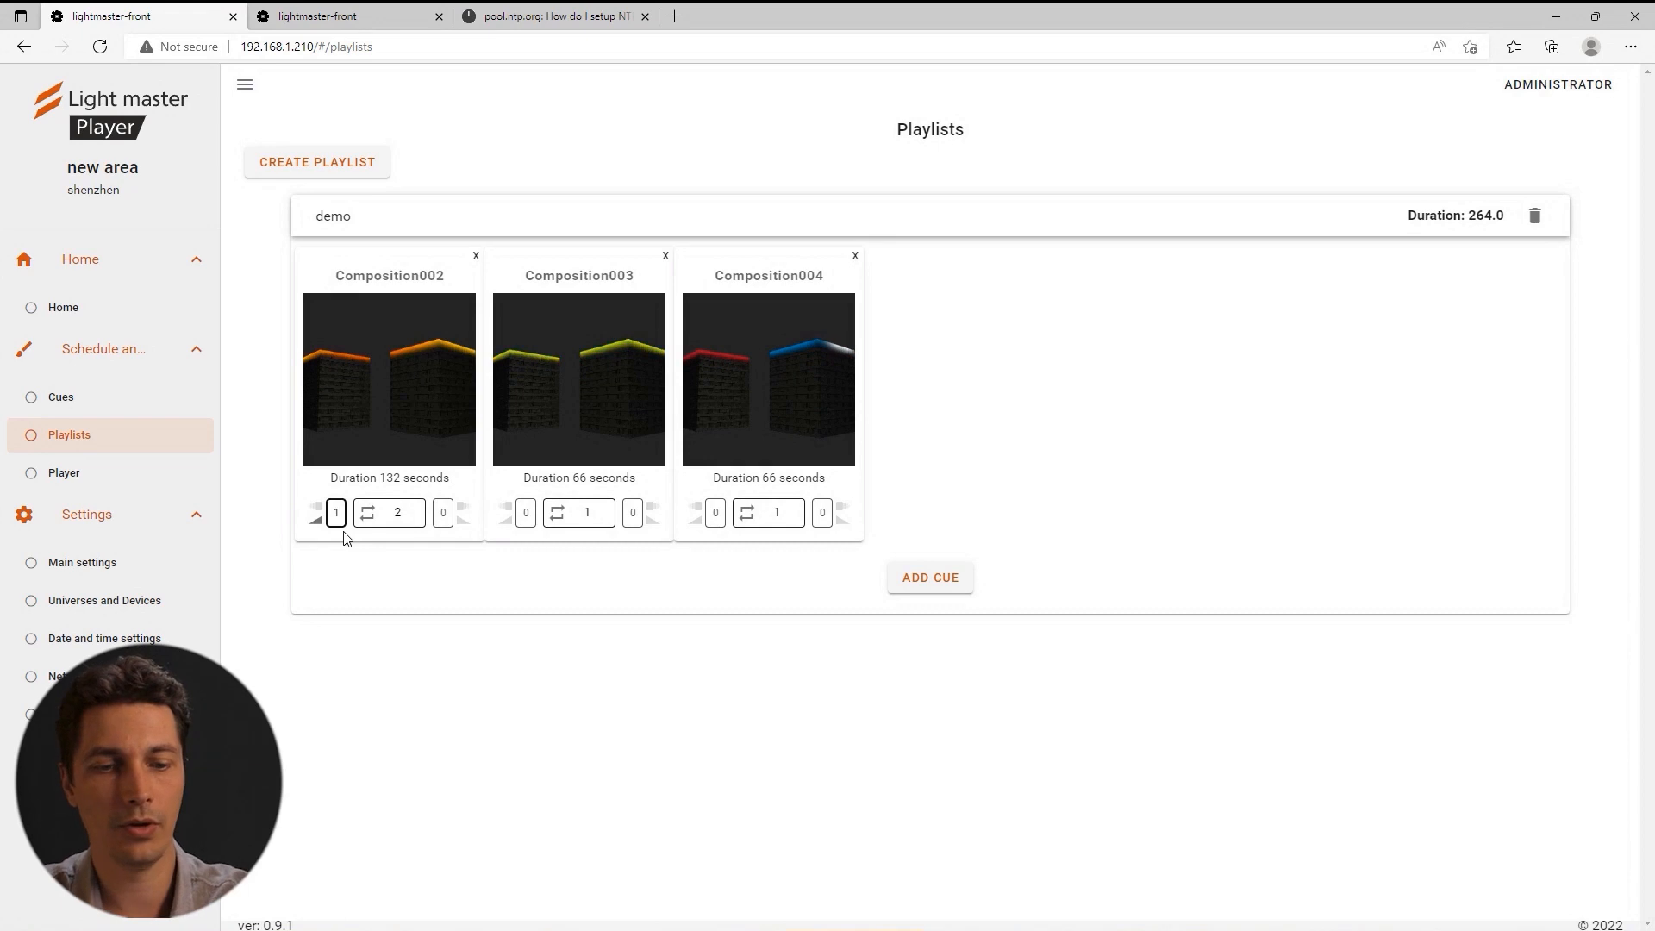
{"action": "type", "text": "5"}
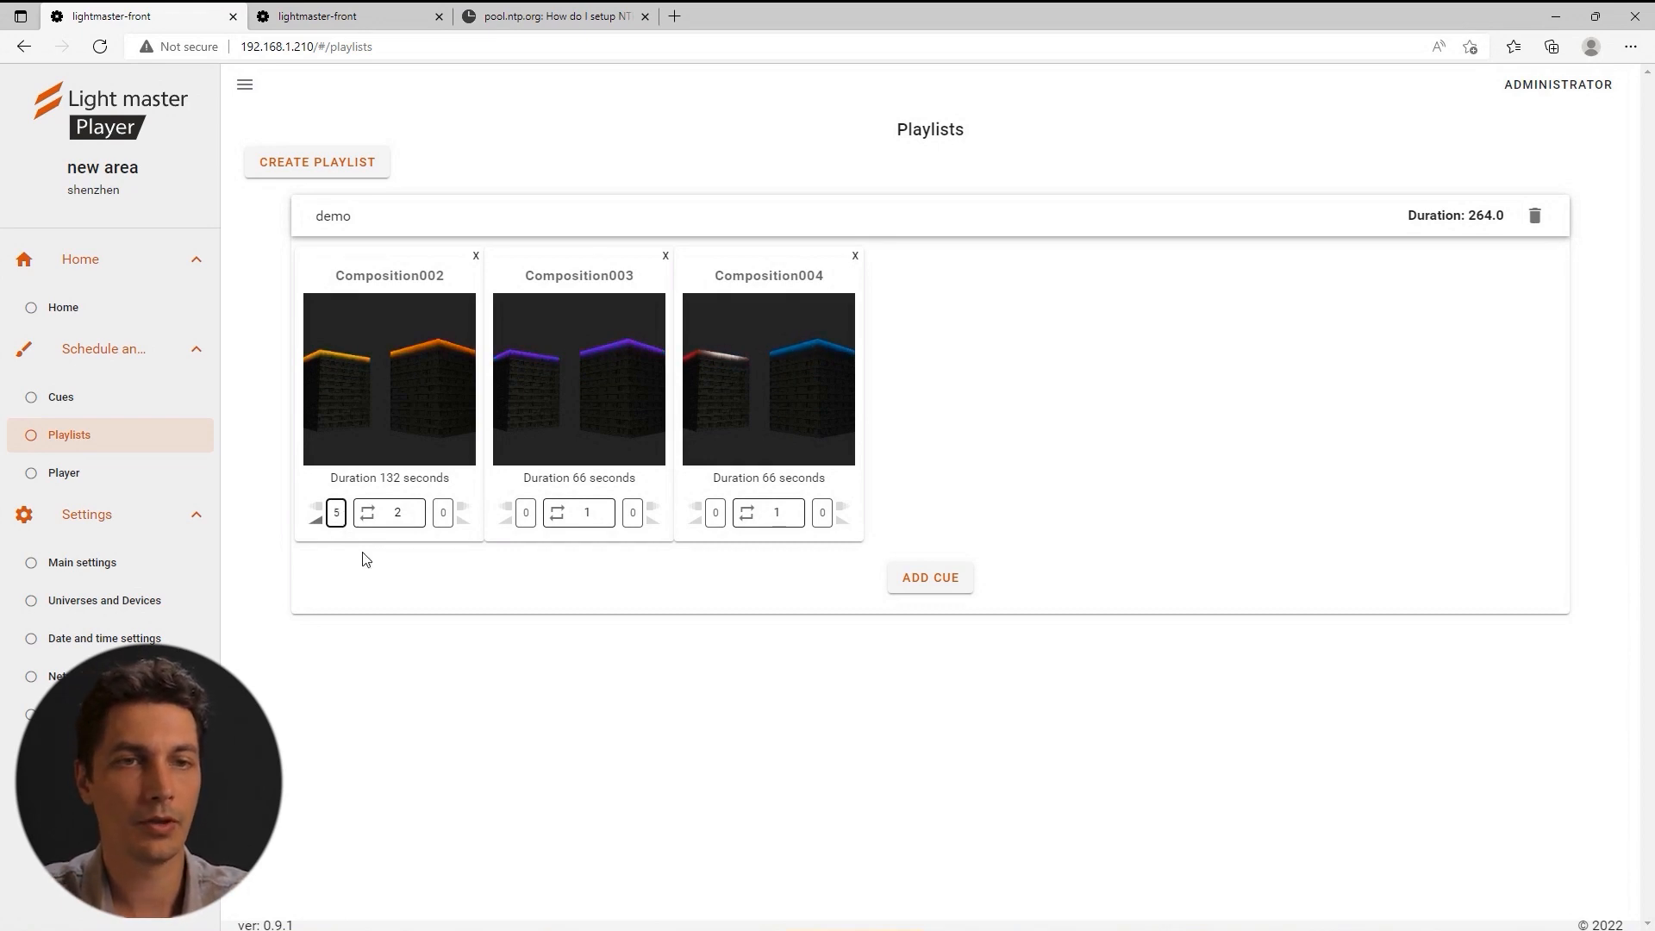
{"action": "left_click", "coordinate": [464, 508]}
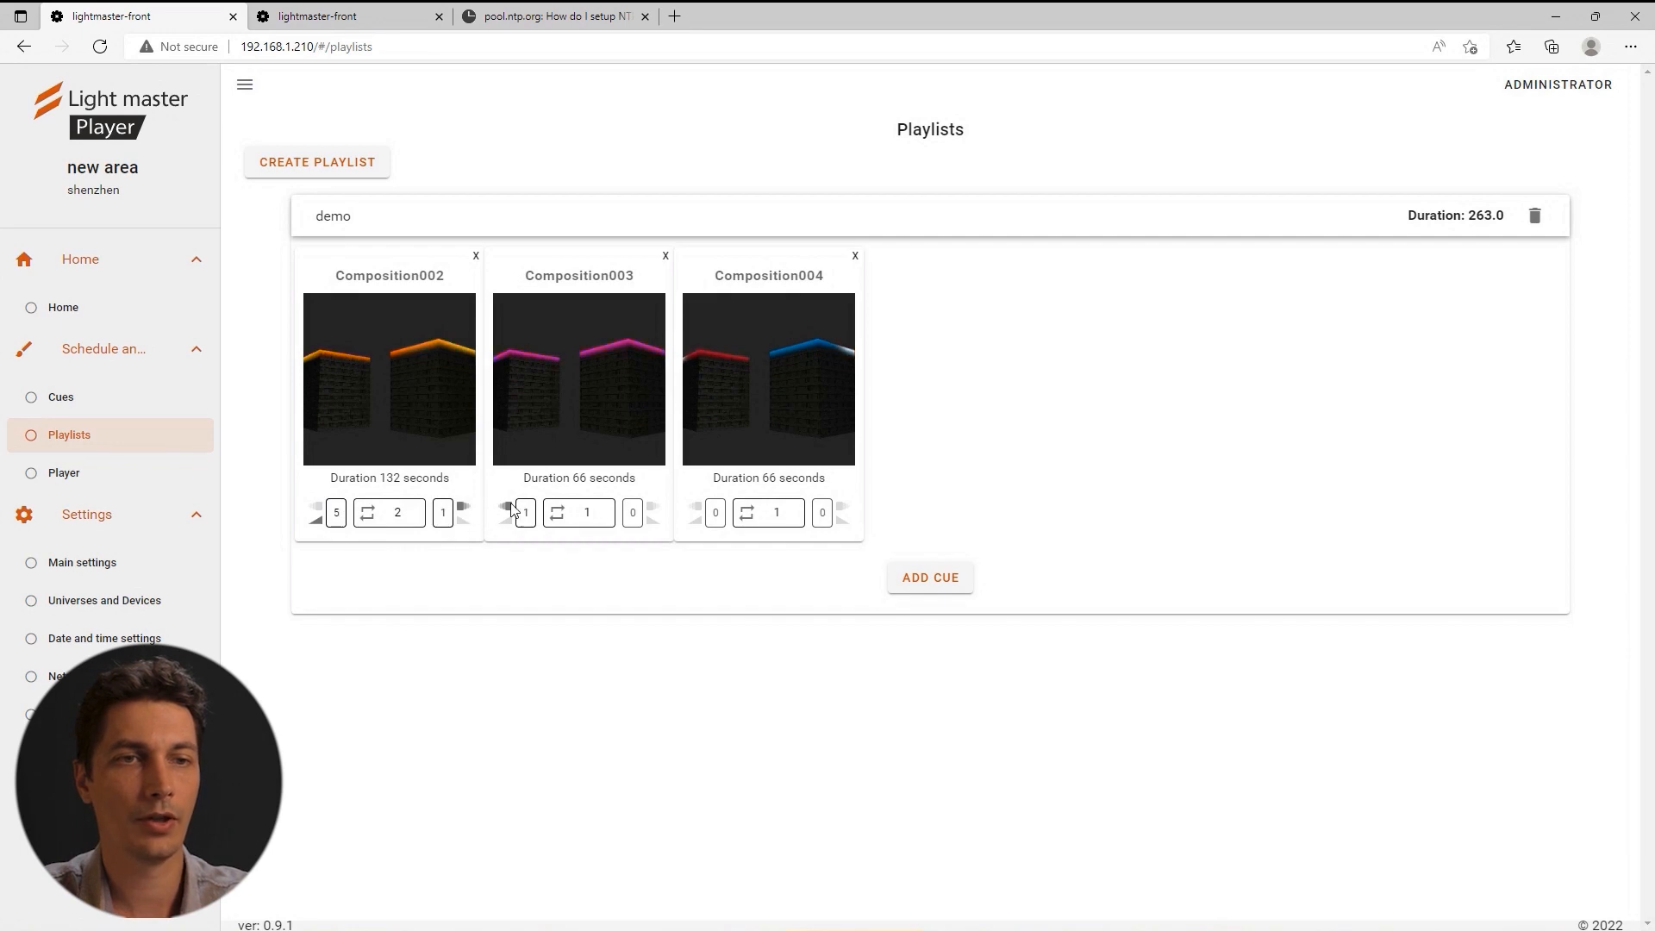
{"action": "left_click", "coordinate": [446, 512]}
{"action": "key", "text": "BackSpace"}
{"action": "type", "text": "5"}
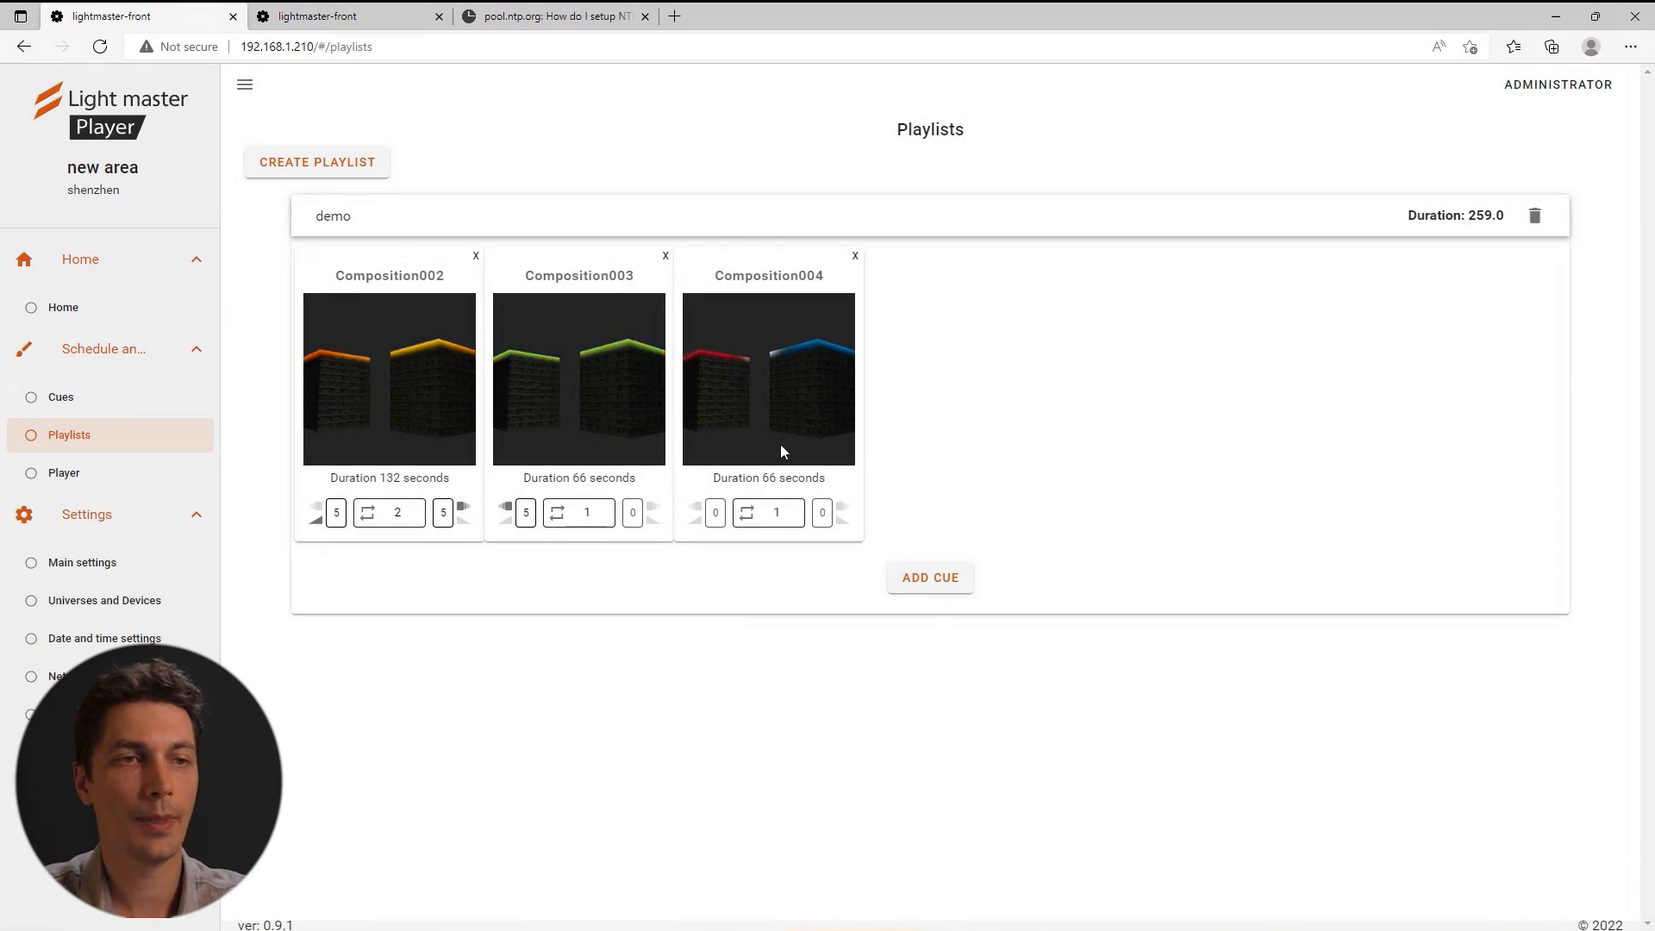
Match the player's FPS to the desktop project's frame rate of 44, then check playlist durations.
{"action": "key", "text": "alt+Tab"}
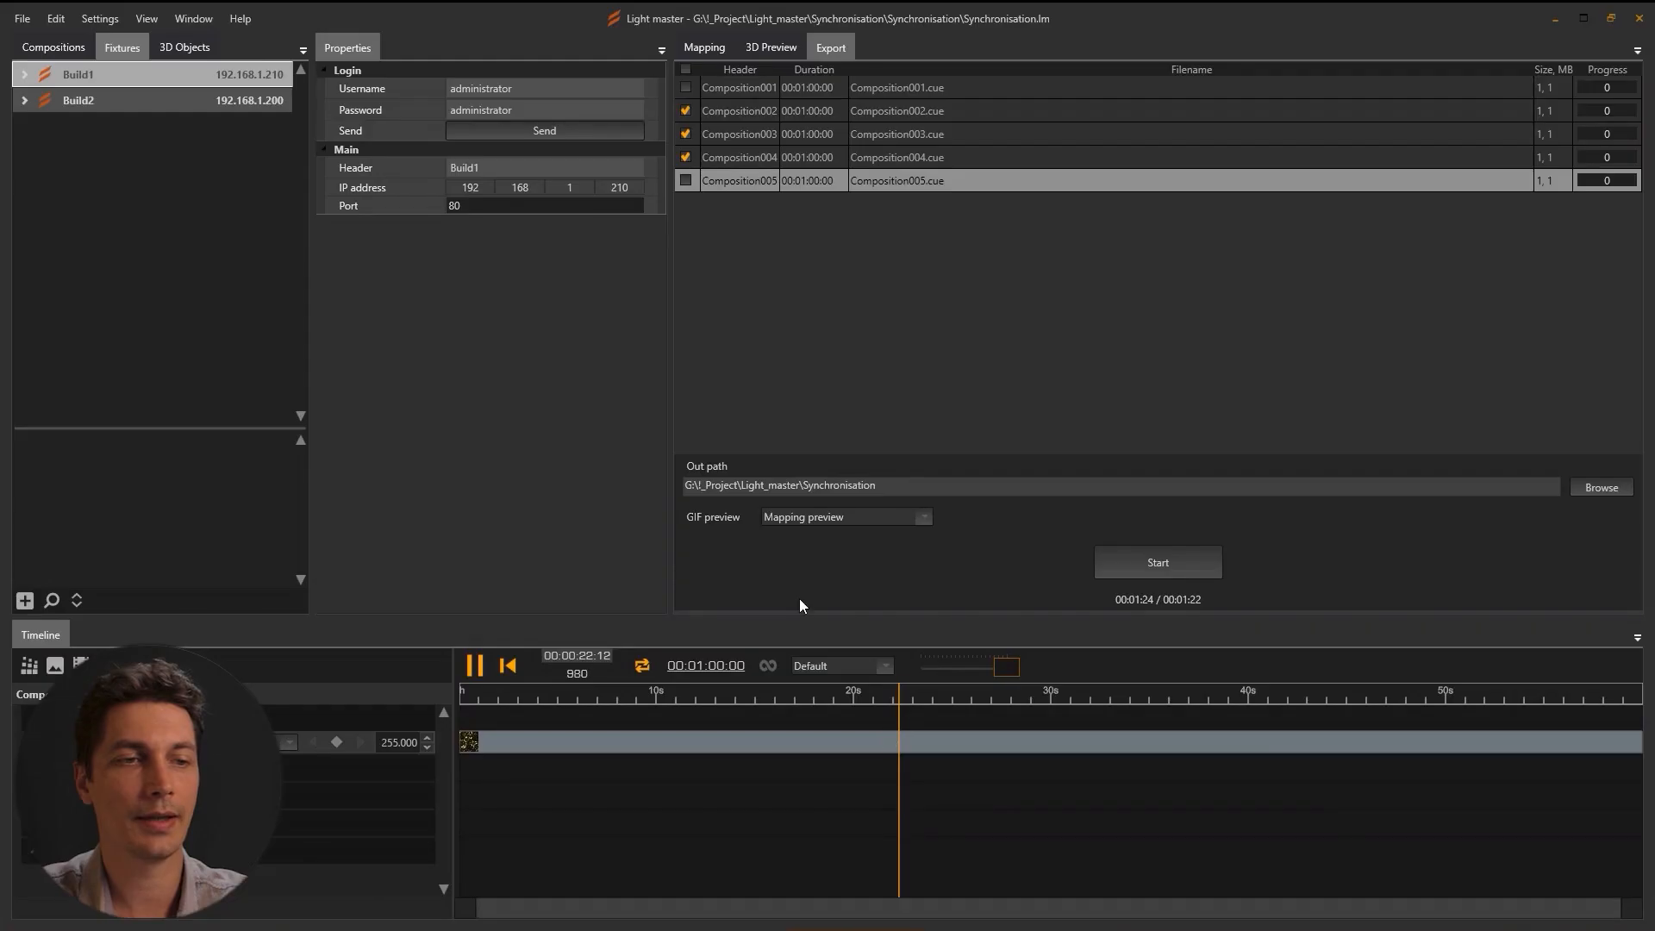
{"action": "left_click", "coordinate": [727, 668]}
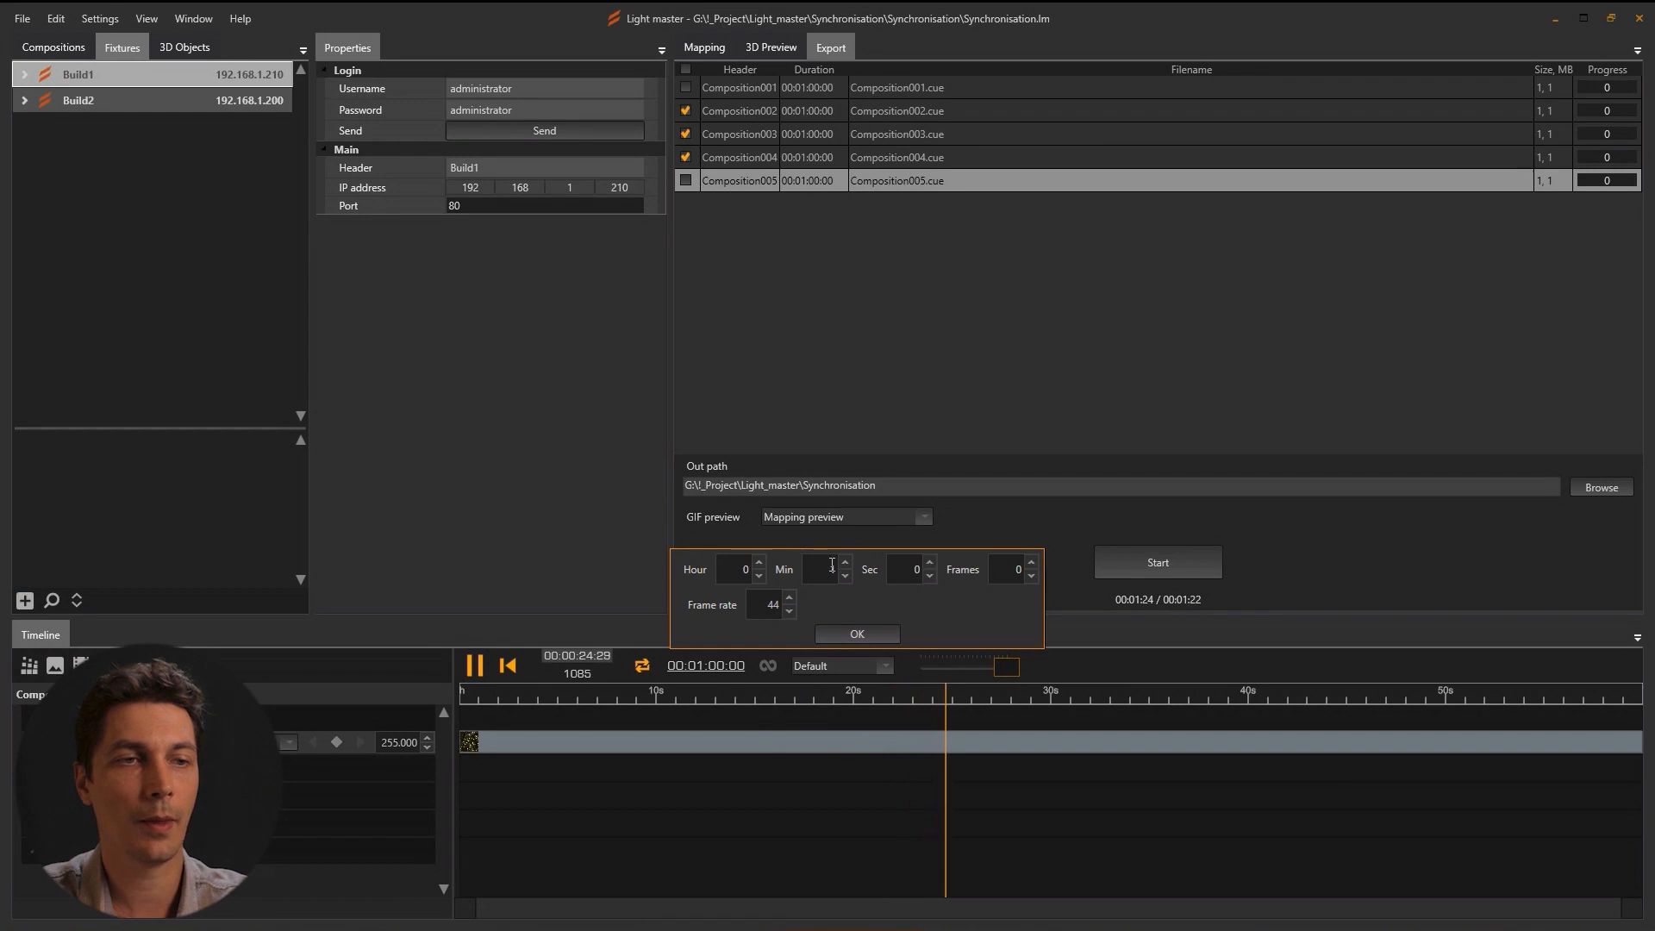
{"action": "left_click", "coordinate": [854, 635]}
{"action": "key", "text": "alt+Tab"}
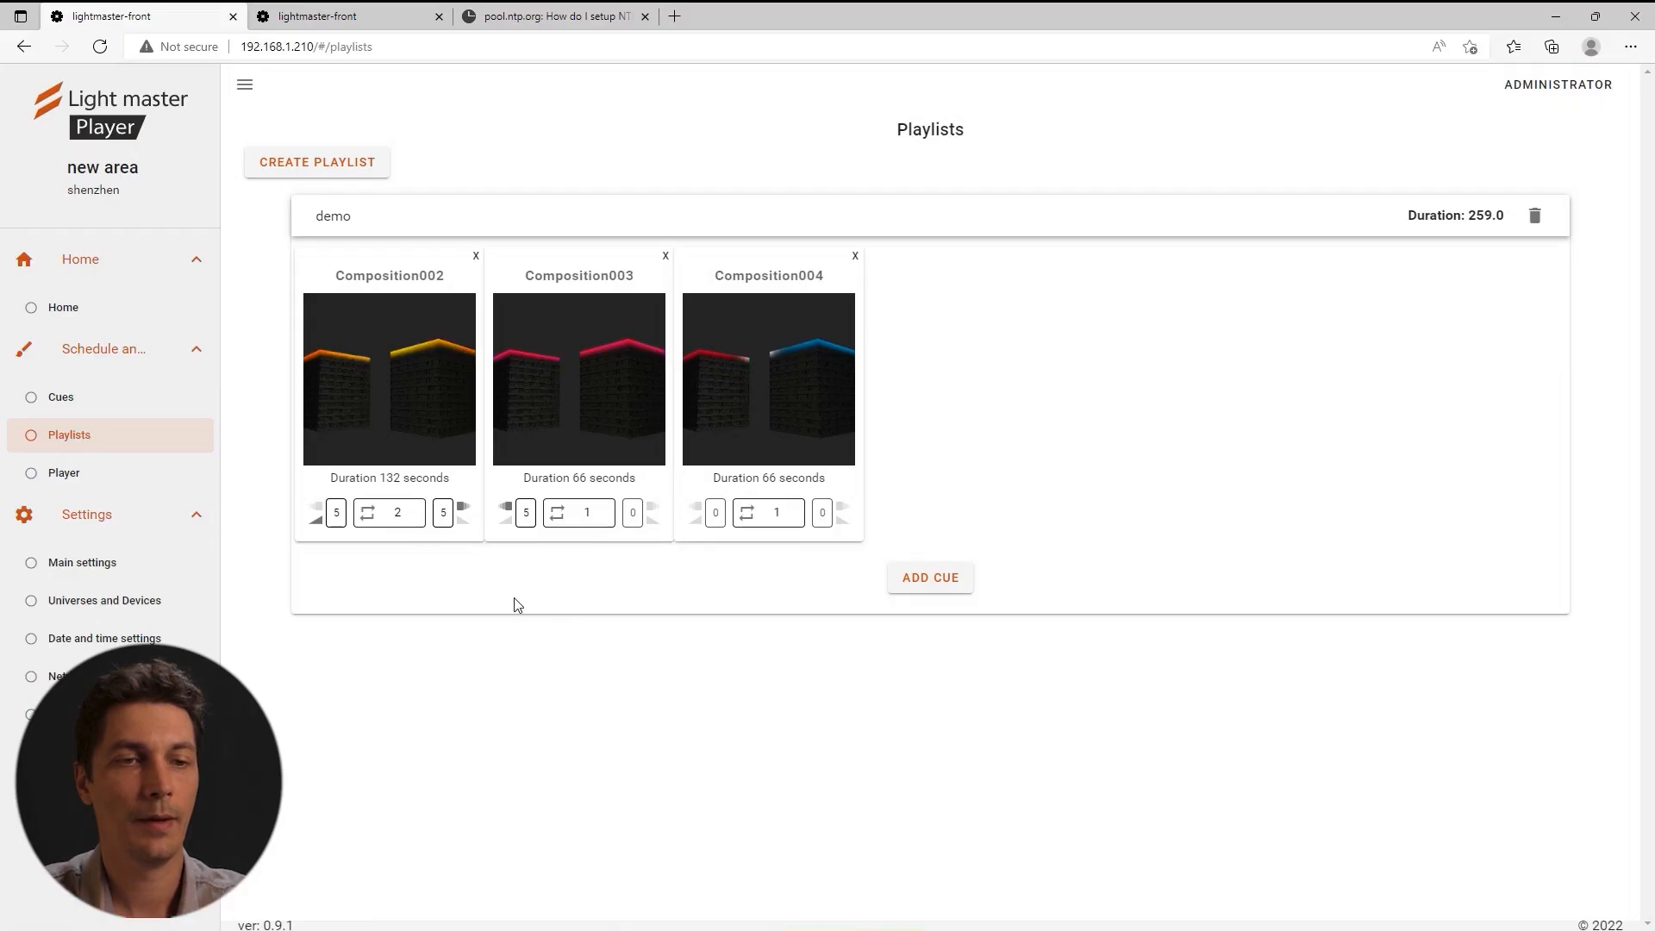
{"action": "left_click", "coordinate": [97, 562]}
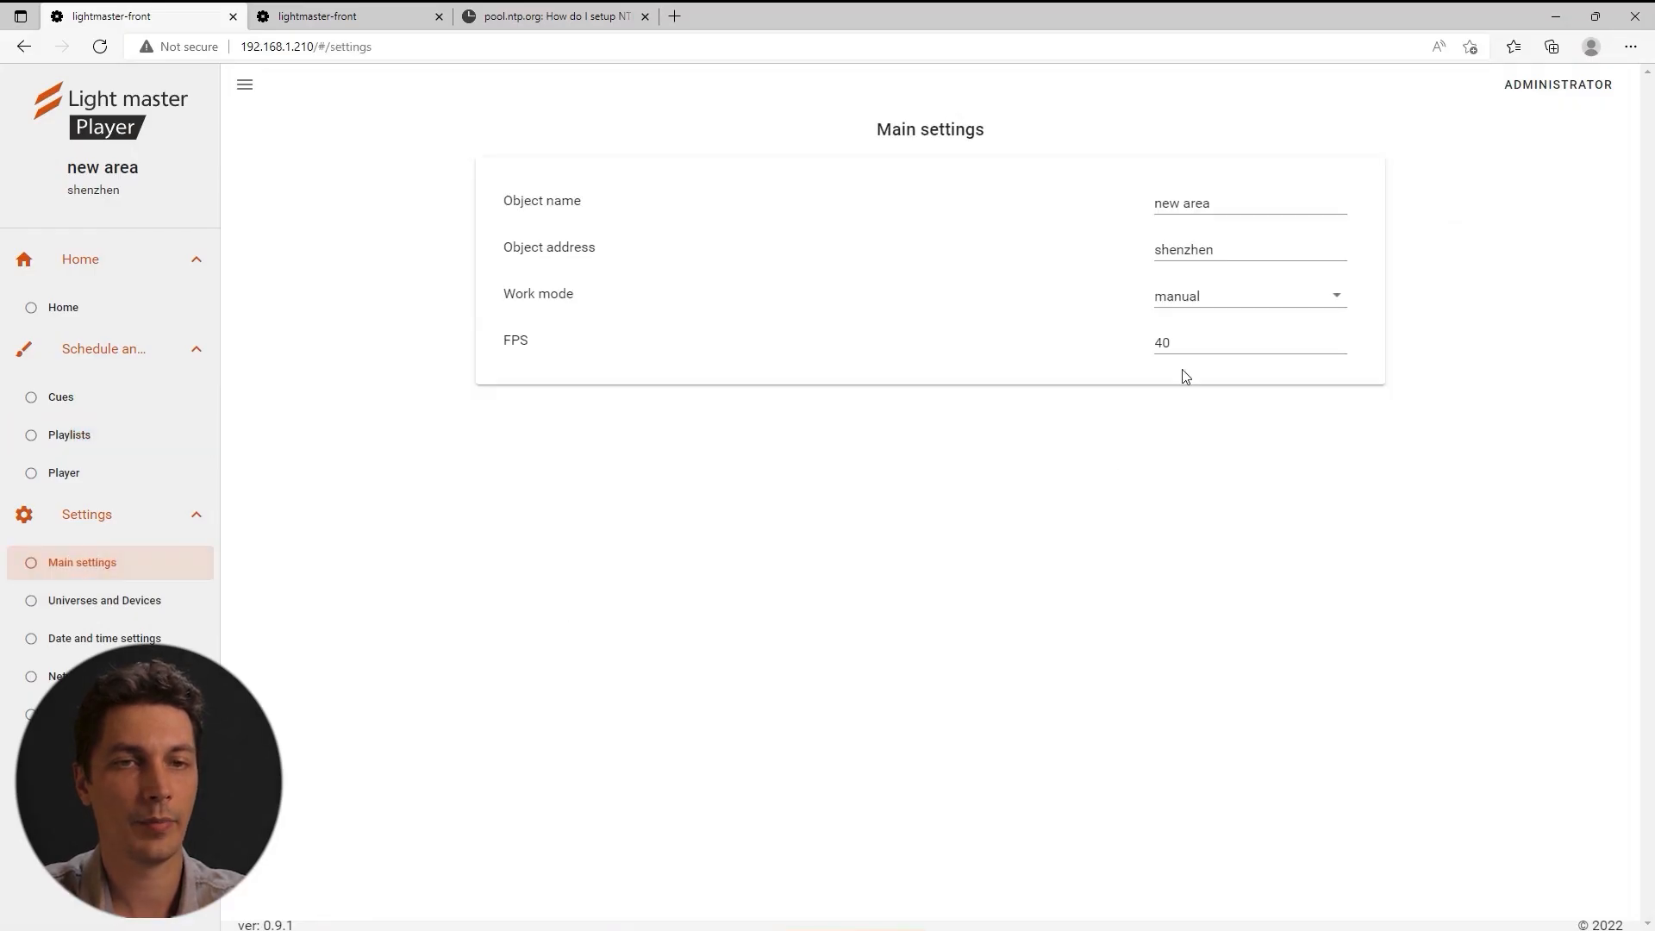
{"action": "double_click", "coordinate": [1139, 347]}
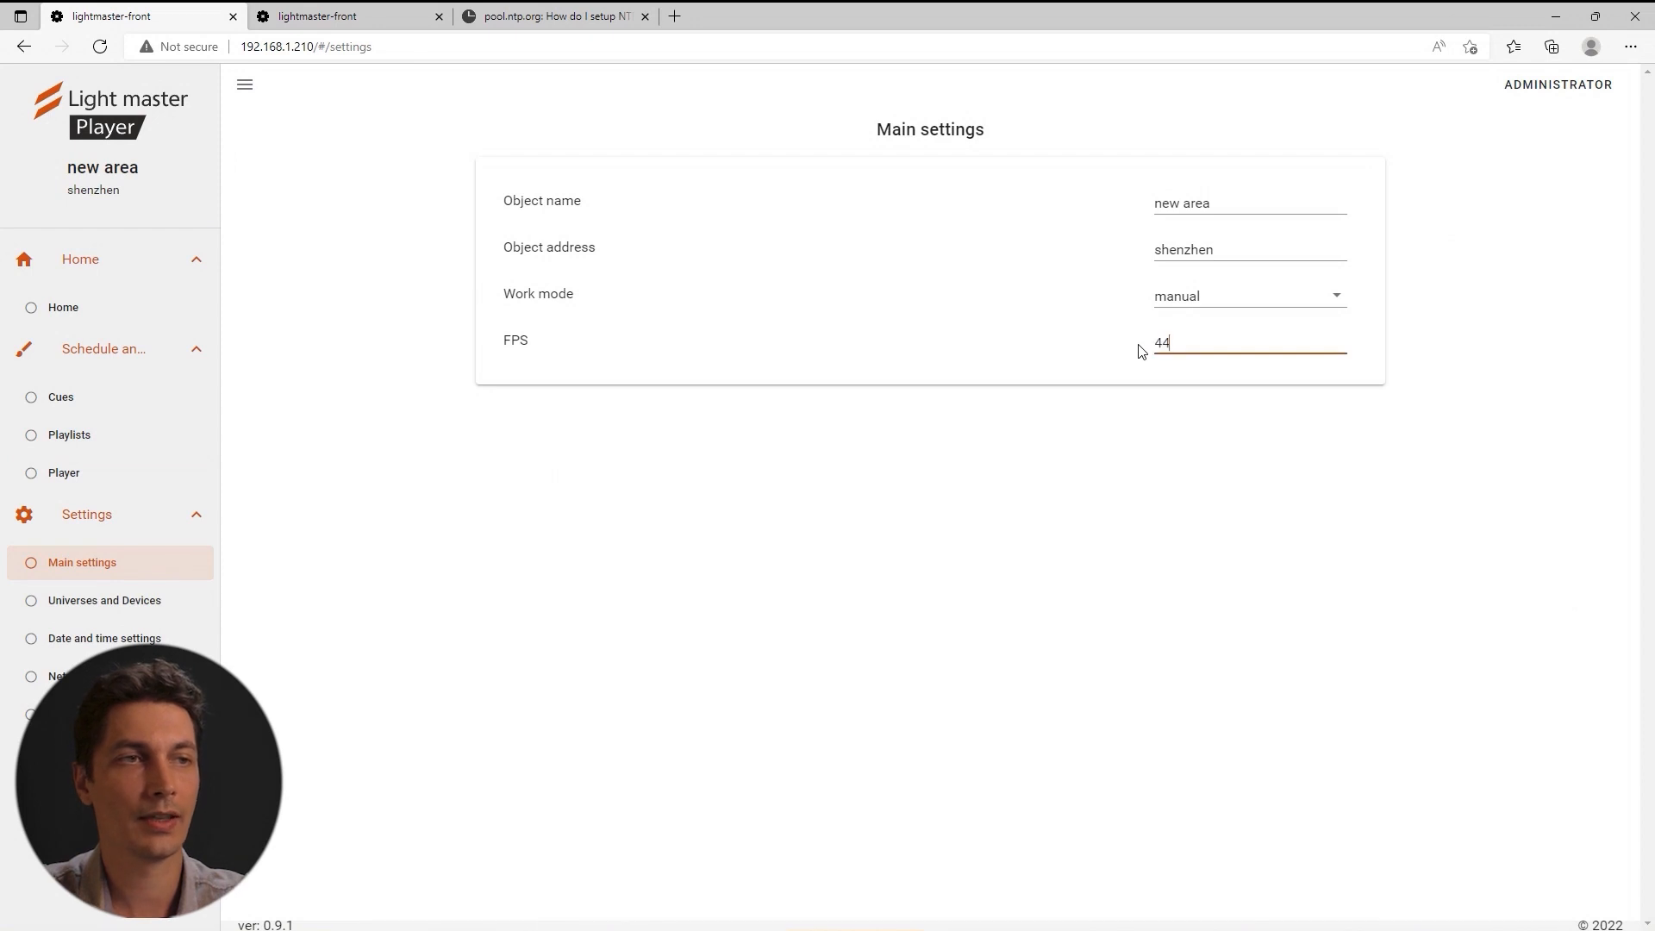
{"action": "left_click", "coordinate": [1073, 930]}
{"action": "left_click", "coordinate": [718, 669]}
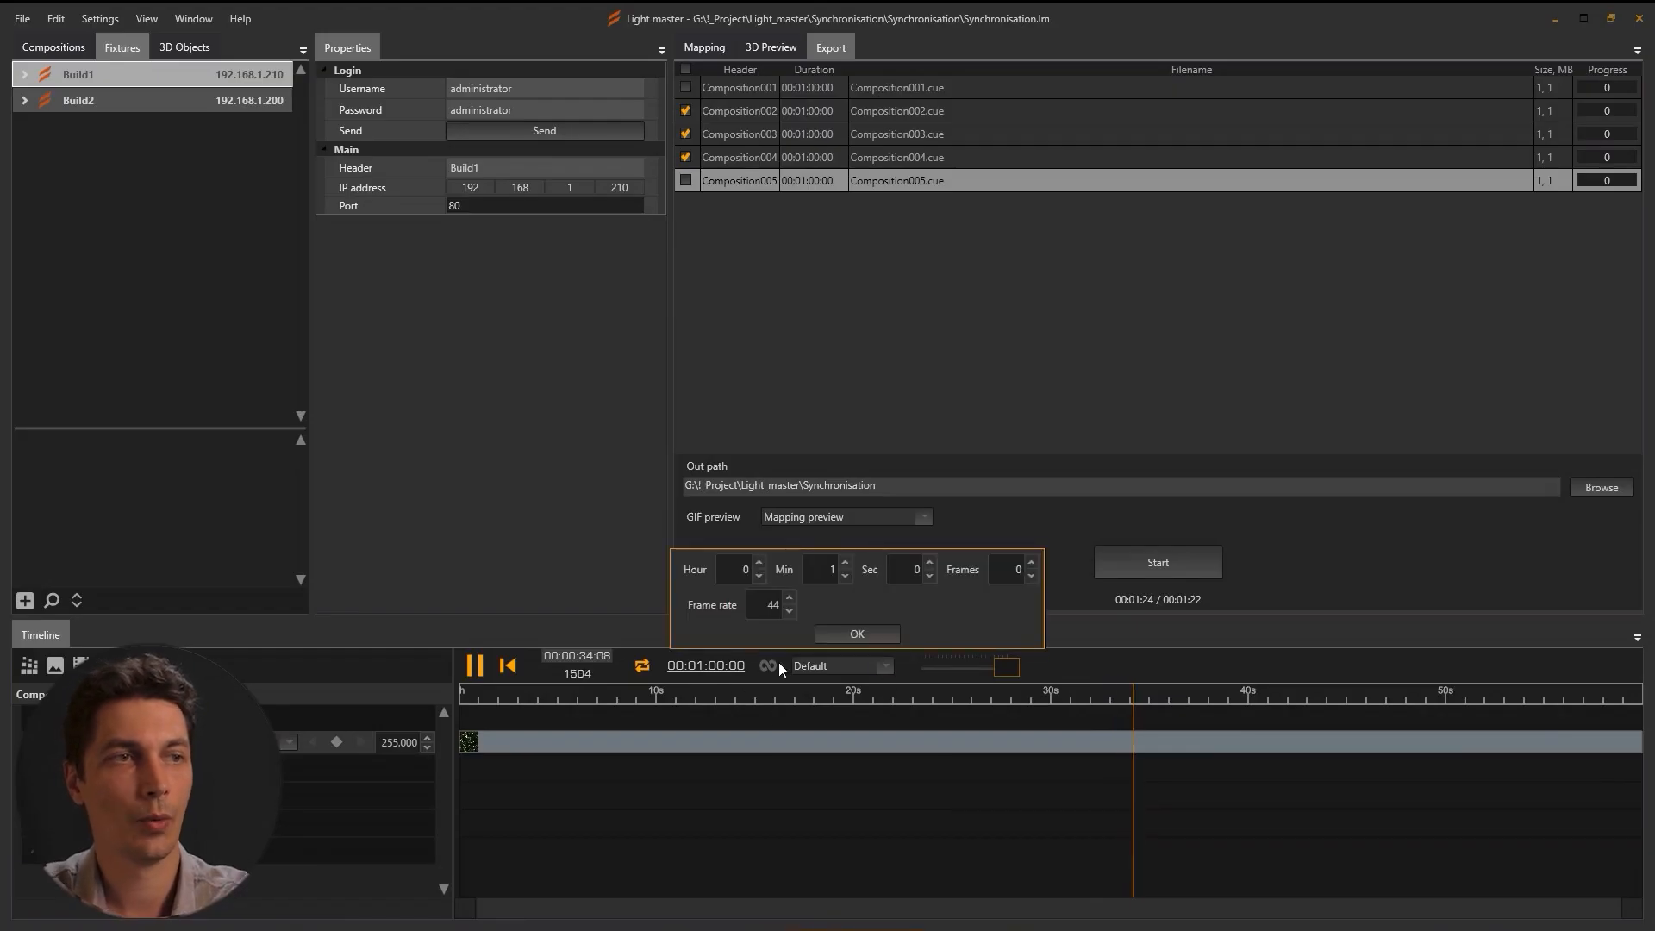
{"action": "left_click", "coordinate": [856, 633]}
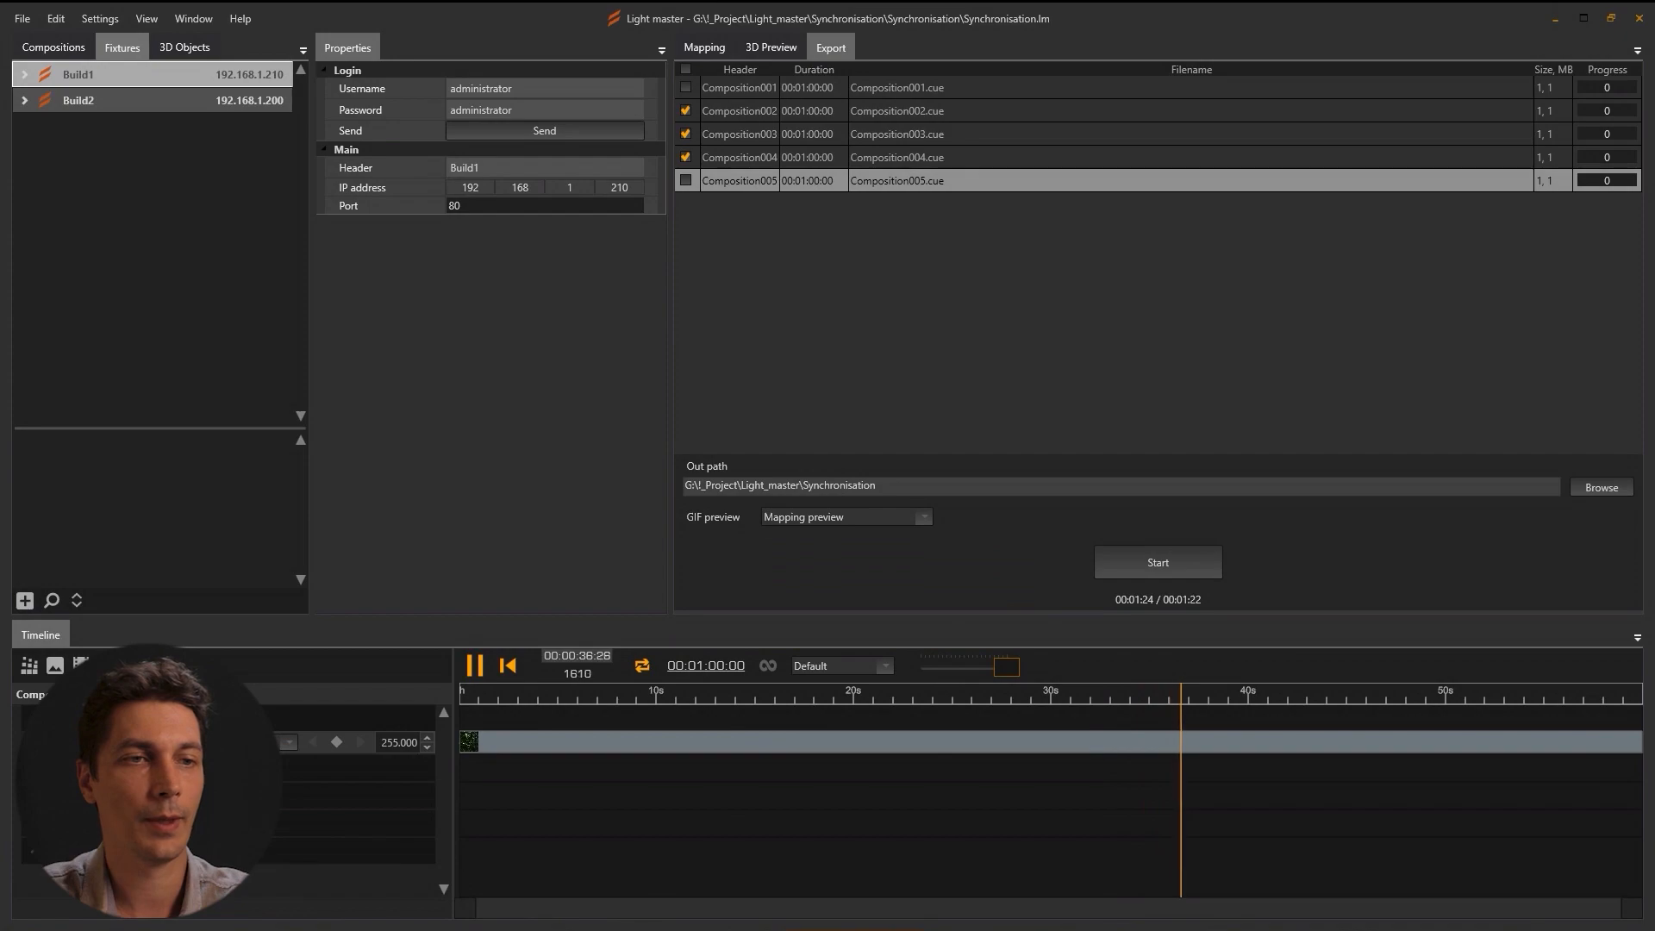
{"action": "left_click", "coordinate": [554, 927]}
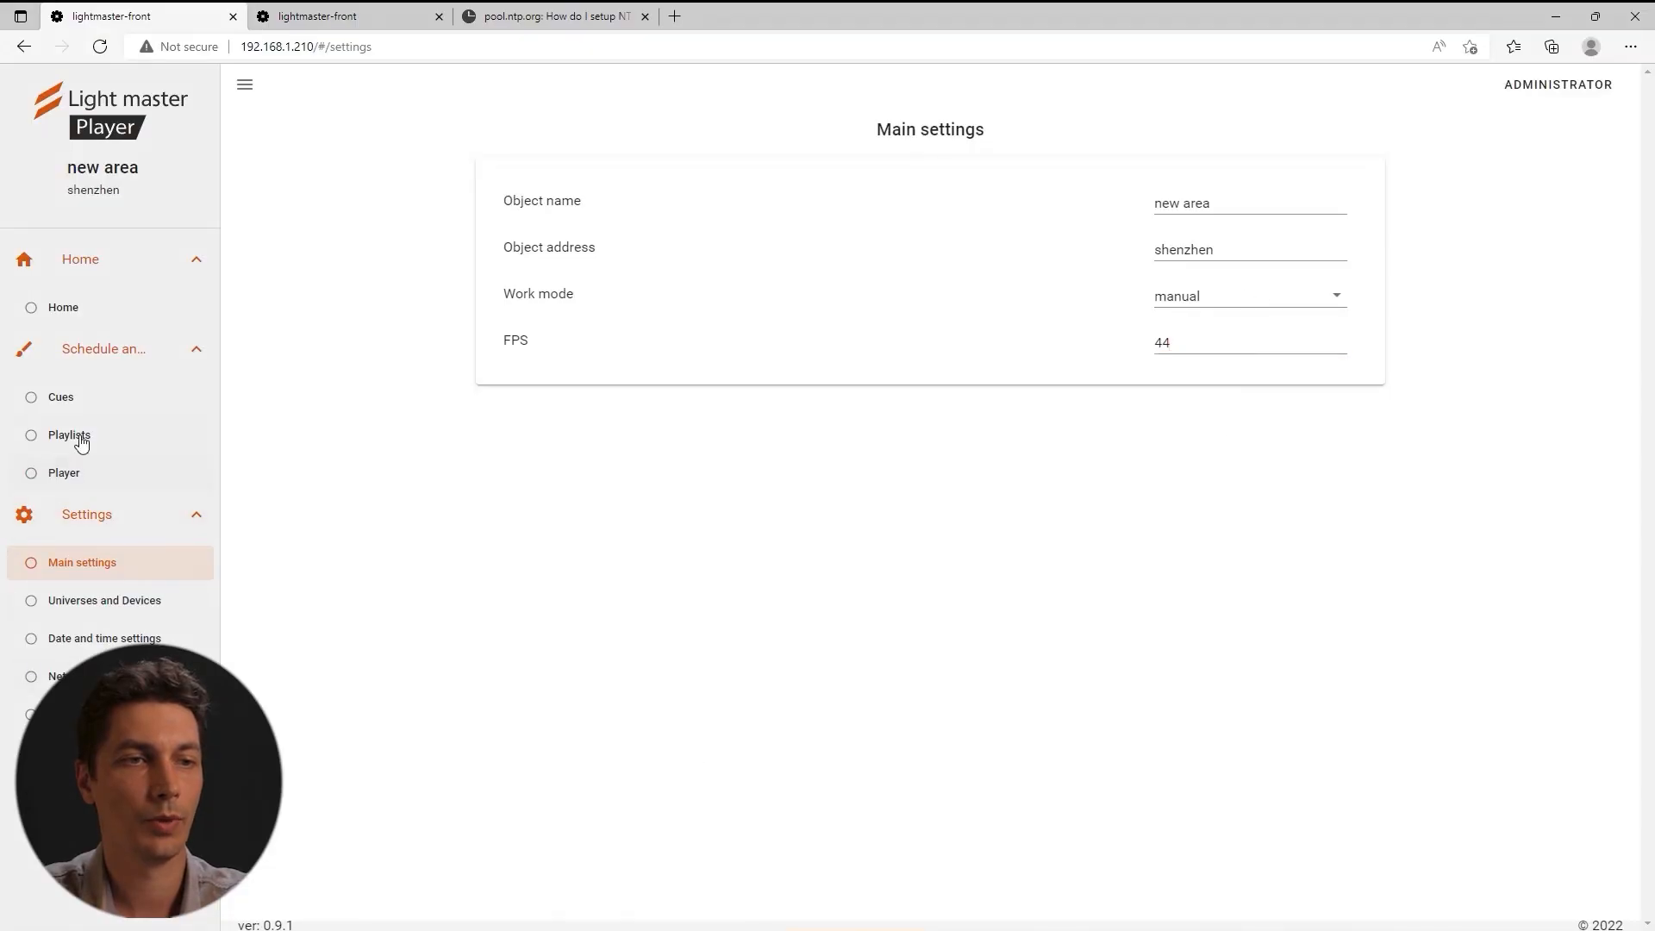
{"action": "left_click", "coordinate": [78, 439]}
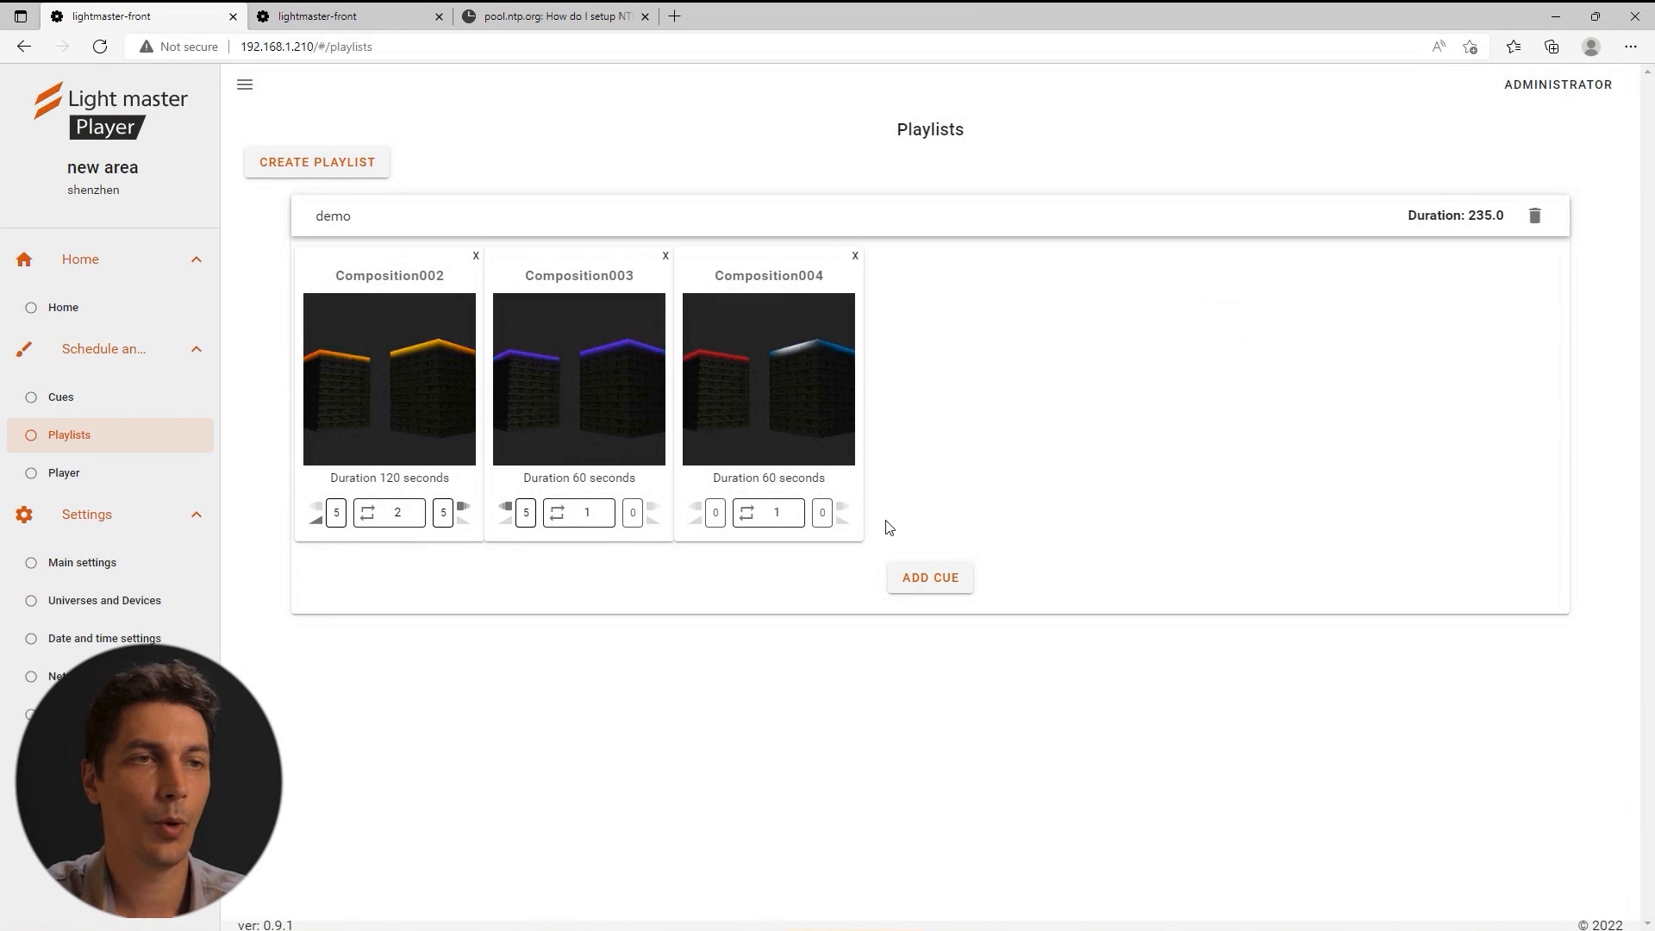
Play the first cue and then the demo playlist, and view the Home status page.
{"action": "left_click", "coordinate": [71, 476]}
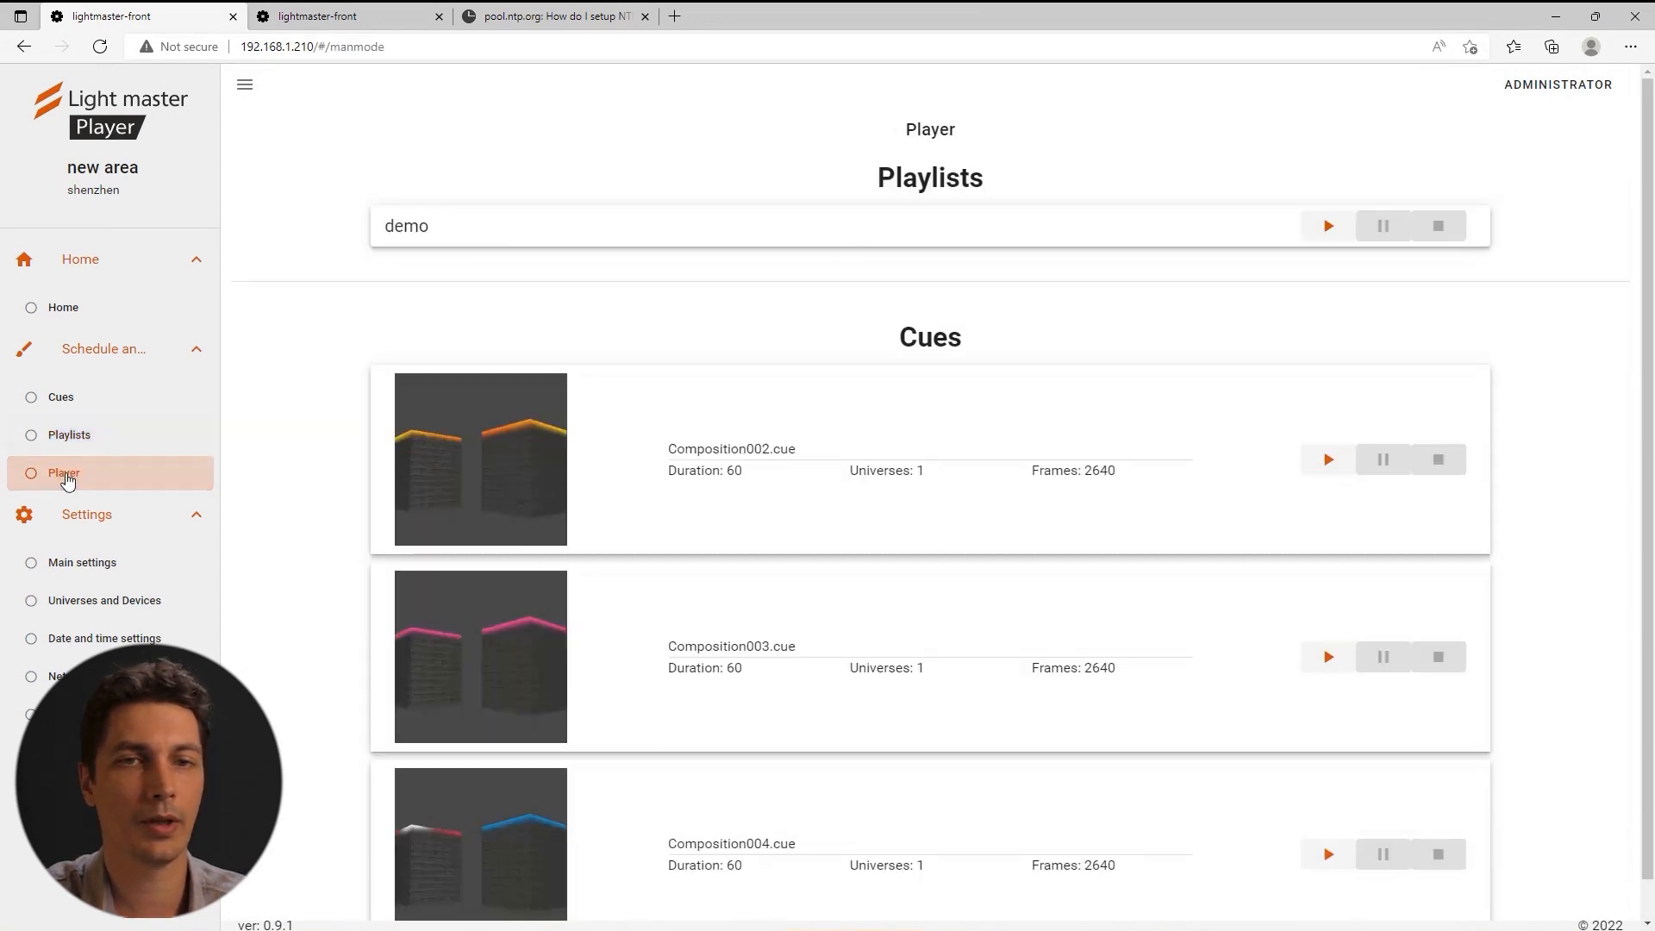
{"action": "left_click", "coordinate": [1329, 463]}
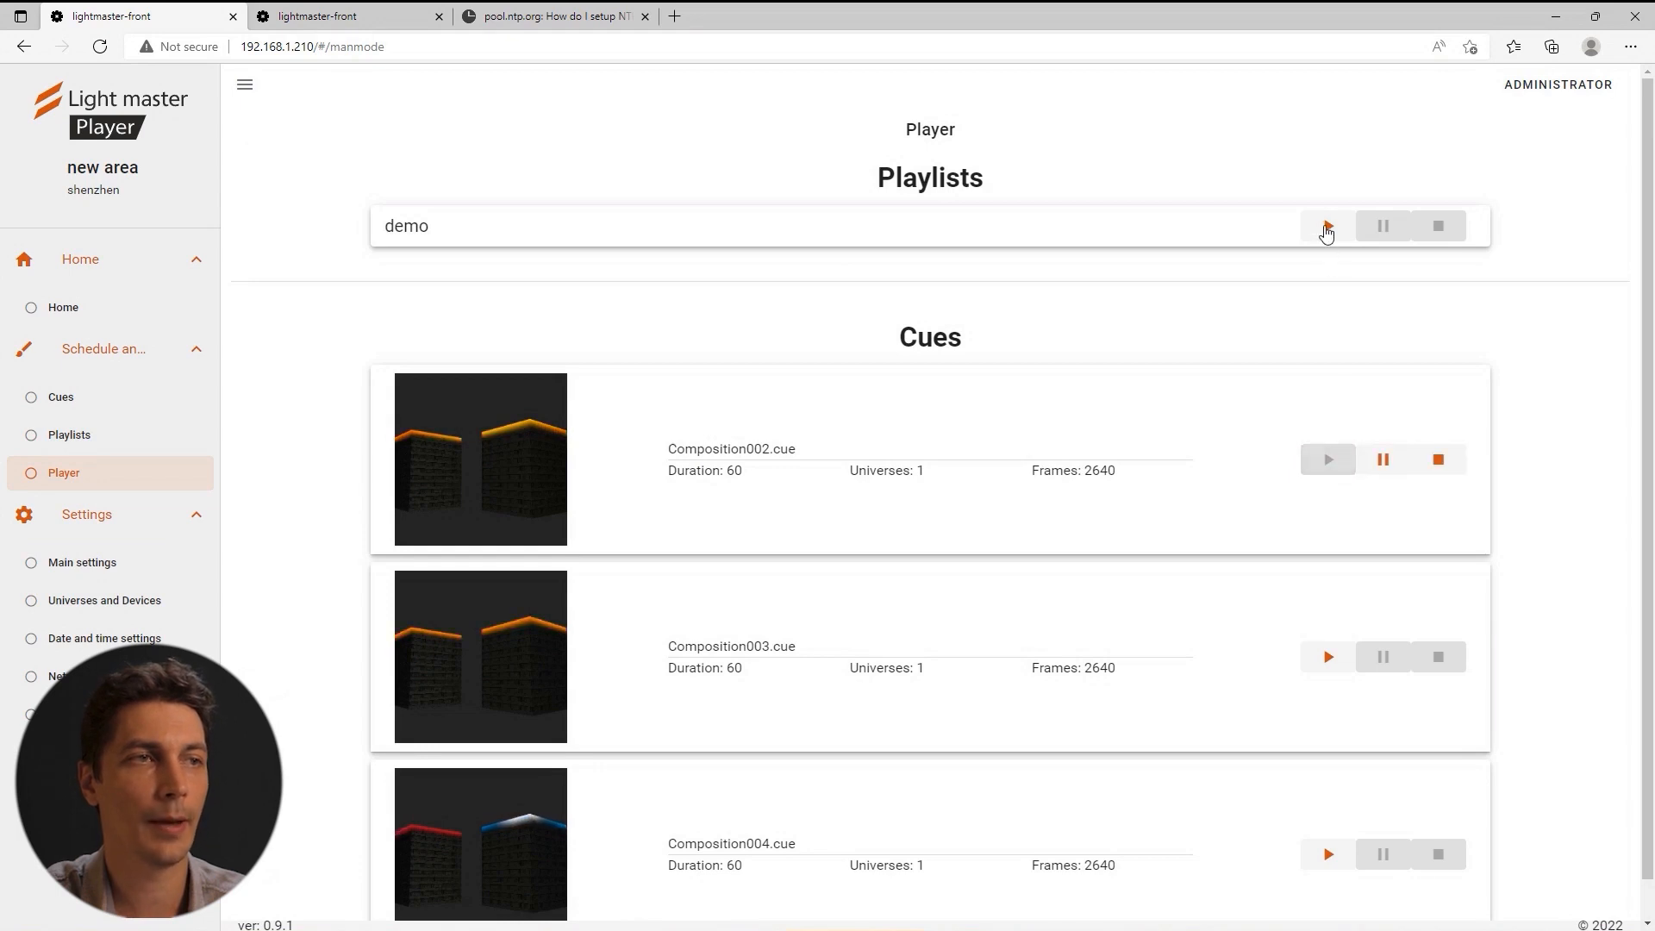
{"action": "left_click", "coordinate": [1327, 226]}
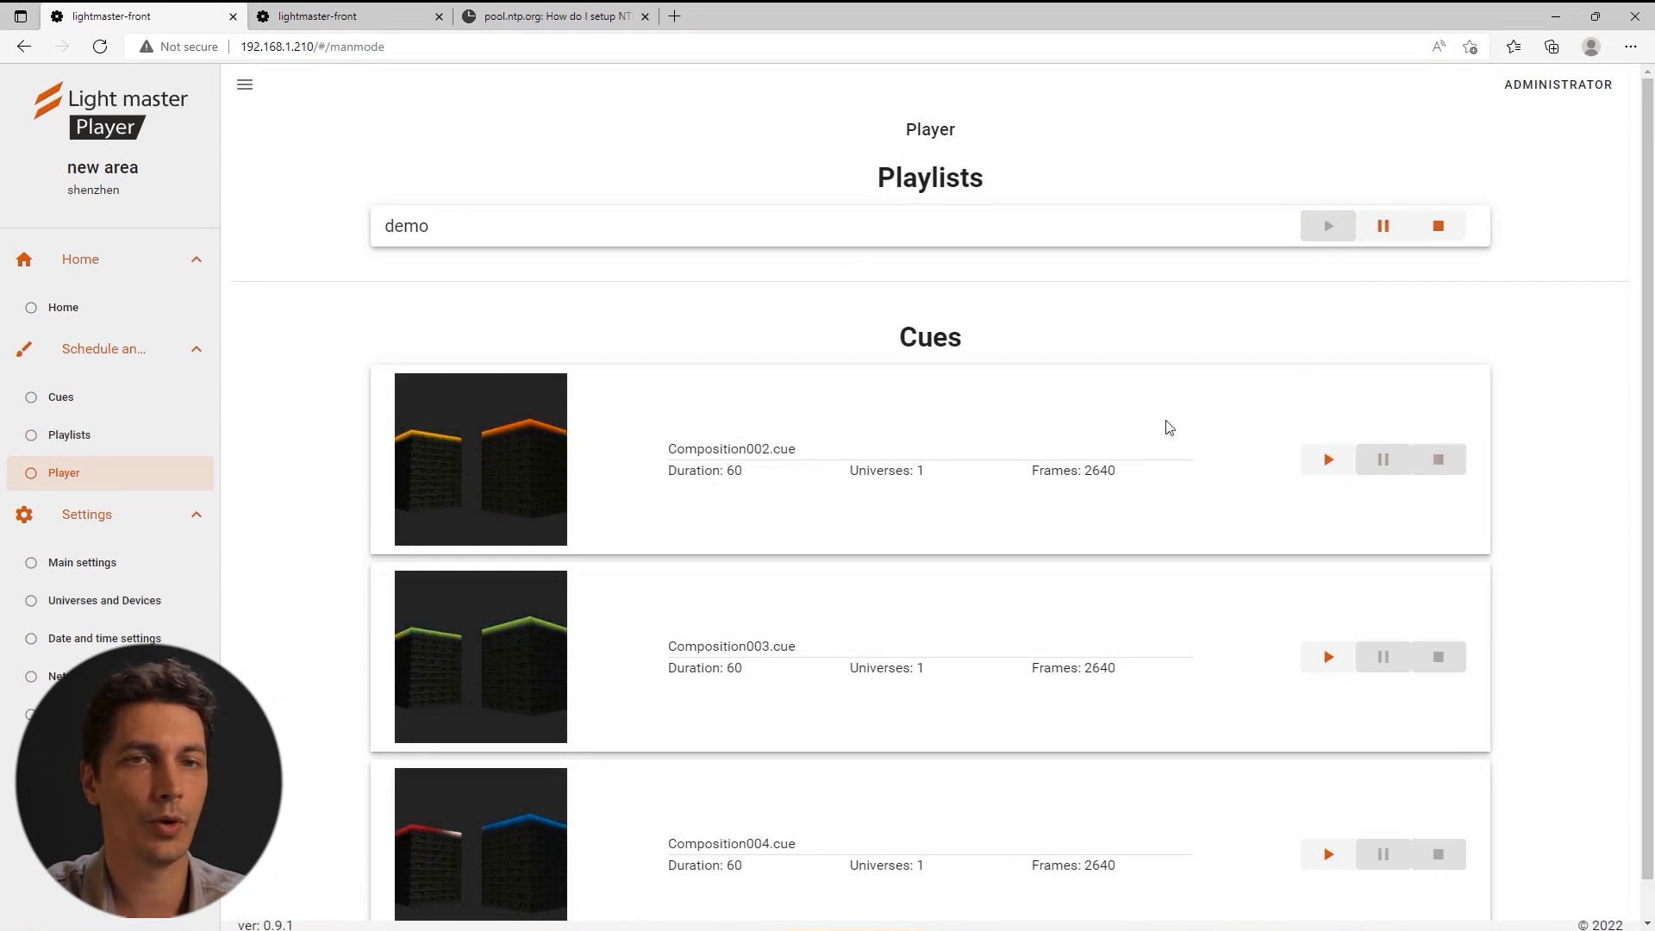
{"action": "left_click", "coordinate": [71, 308]}
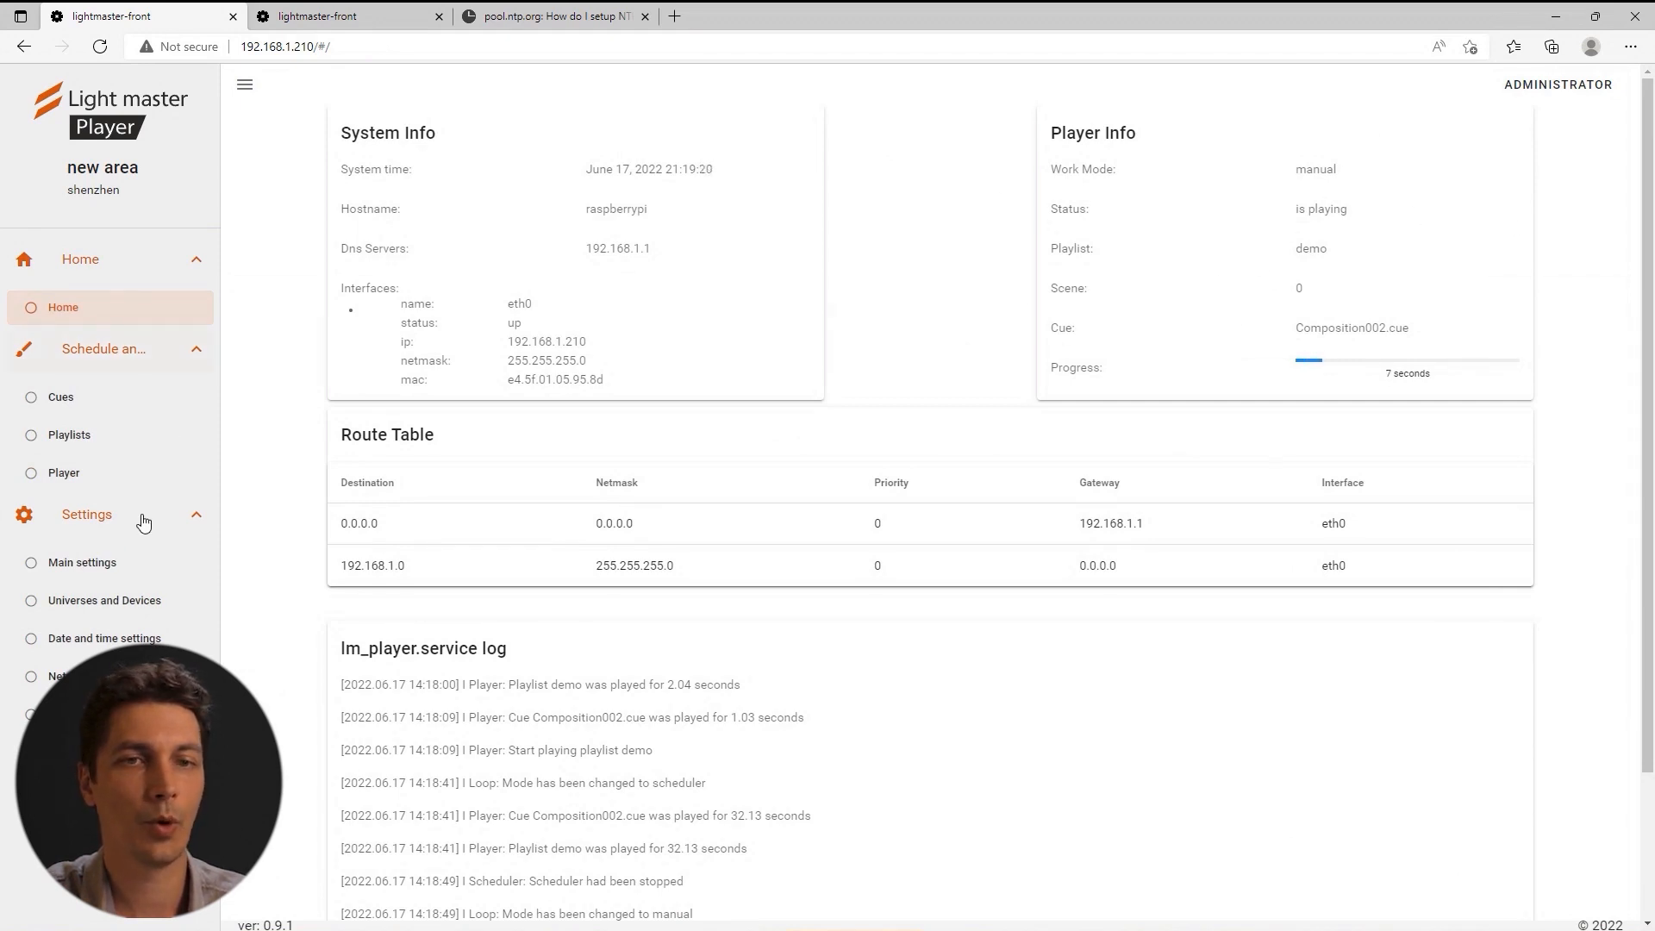
In Main settings, choose scheduler work mode and change the Object name to Build1.
{"action": "left_click", "coordinate": [93, 565]}
{"action": "left_click", "coordinate": [1198, 302]}
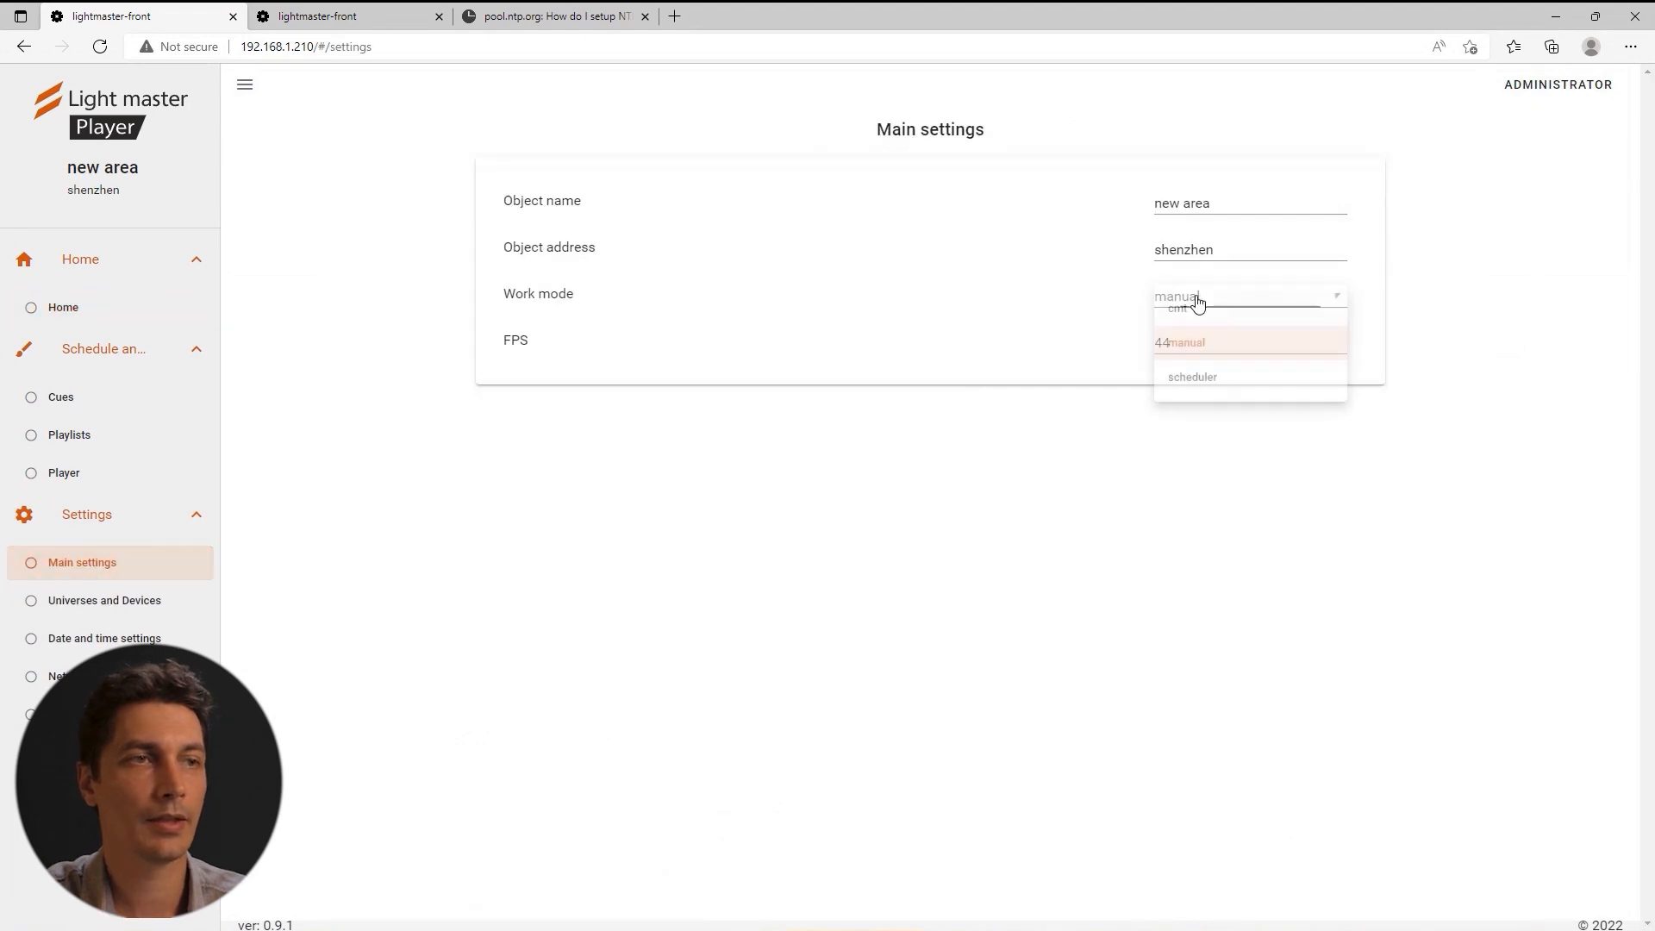
{"action": "left_click", "coordinate": [1195, 377]}
{"action": "left_click_drag", "start_coordinate": [1218, 207], "coordinate": [1116, 207]}
{"action": "type", "text": "Build1"}
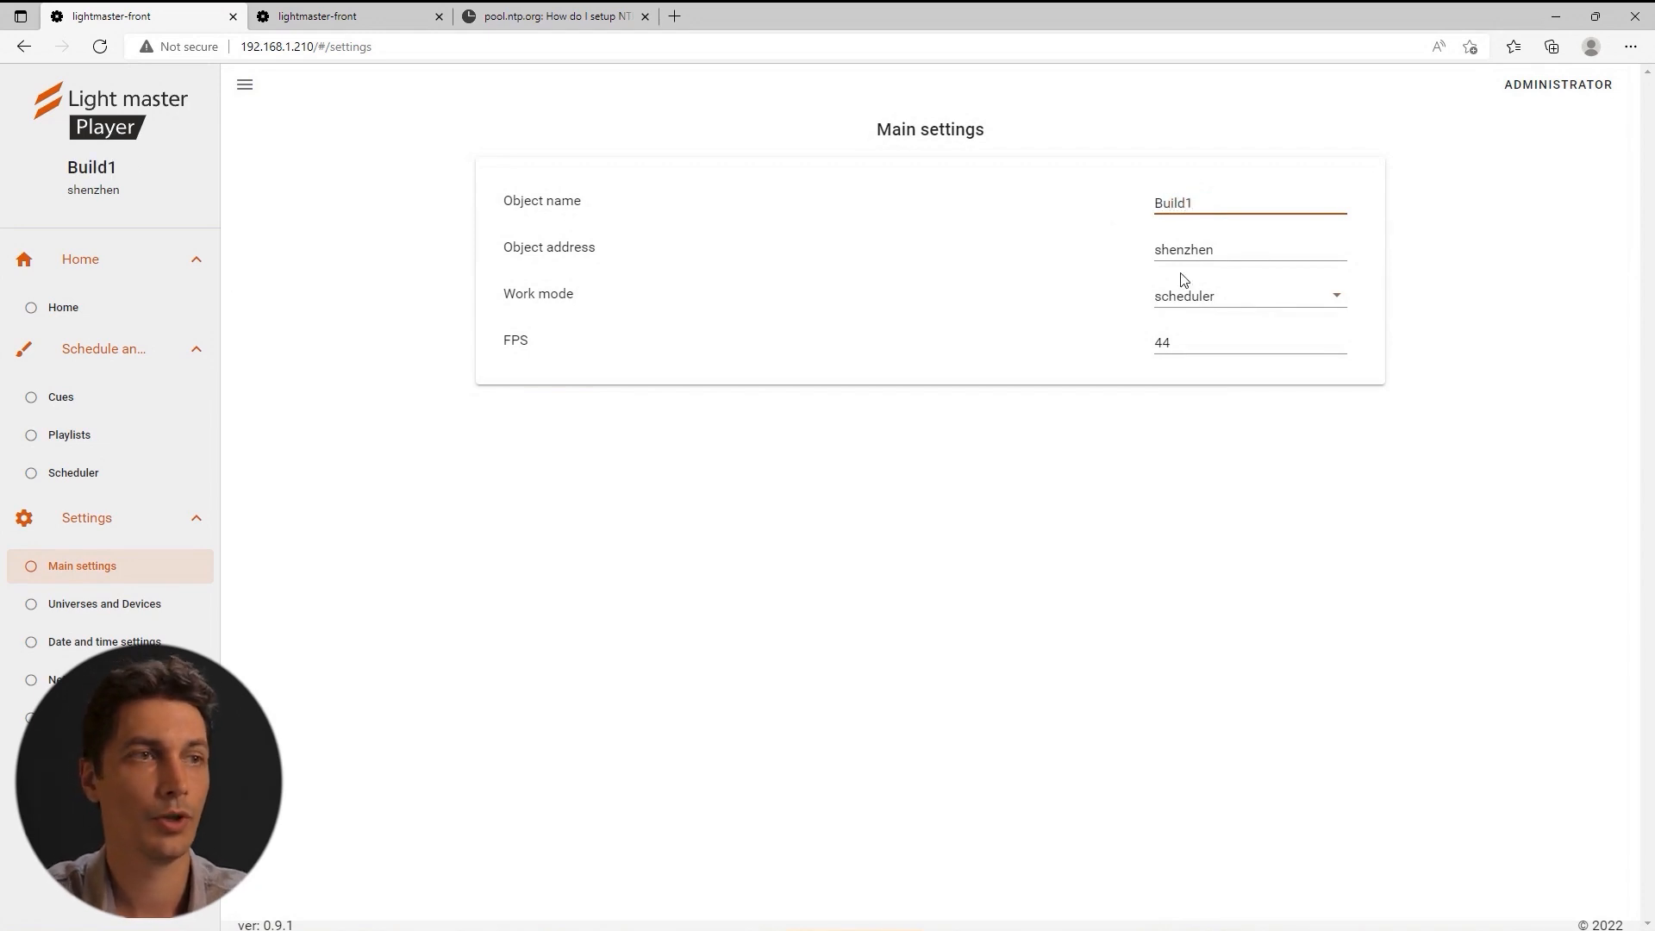
{"action": "left_click", "coordinate": [530, 575]}
Add a scheduler event titled Holyday that plays the demo playlist.
{"action": "left_click", "coordinate": [73, 474]}
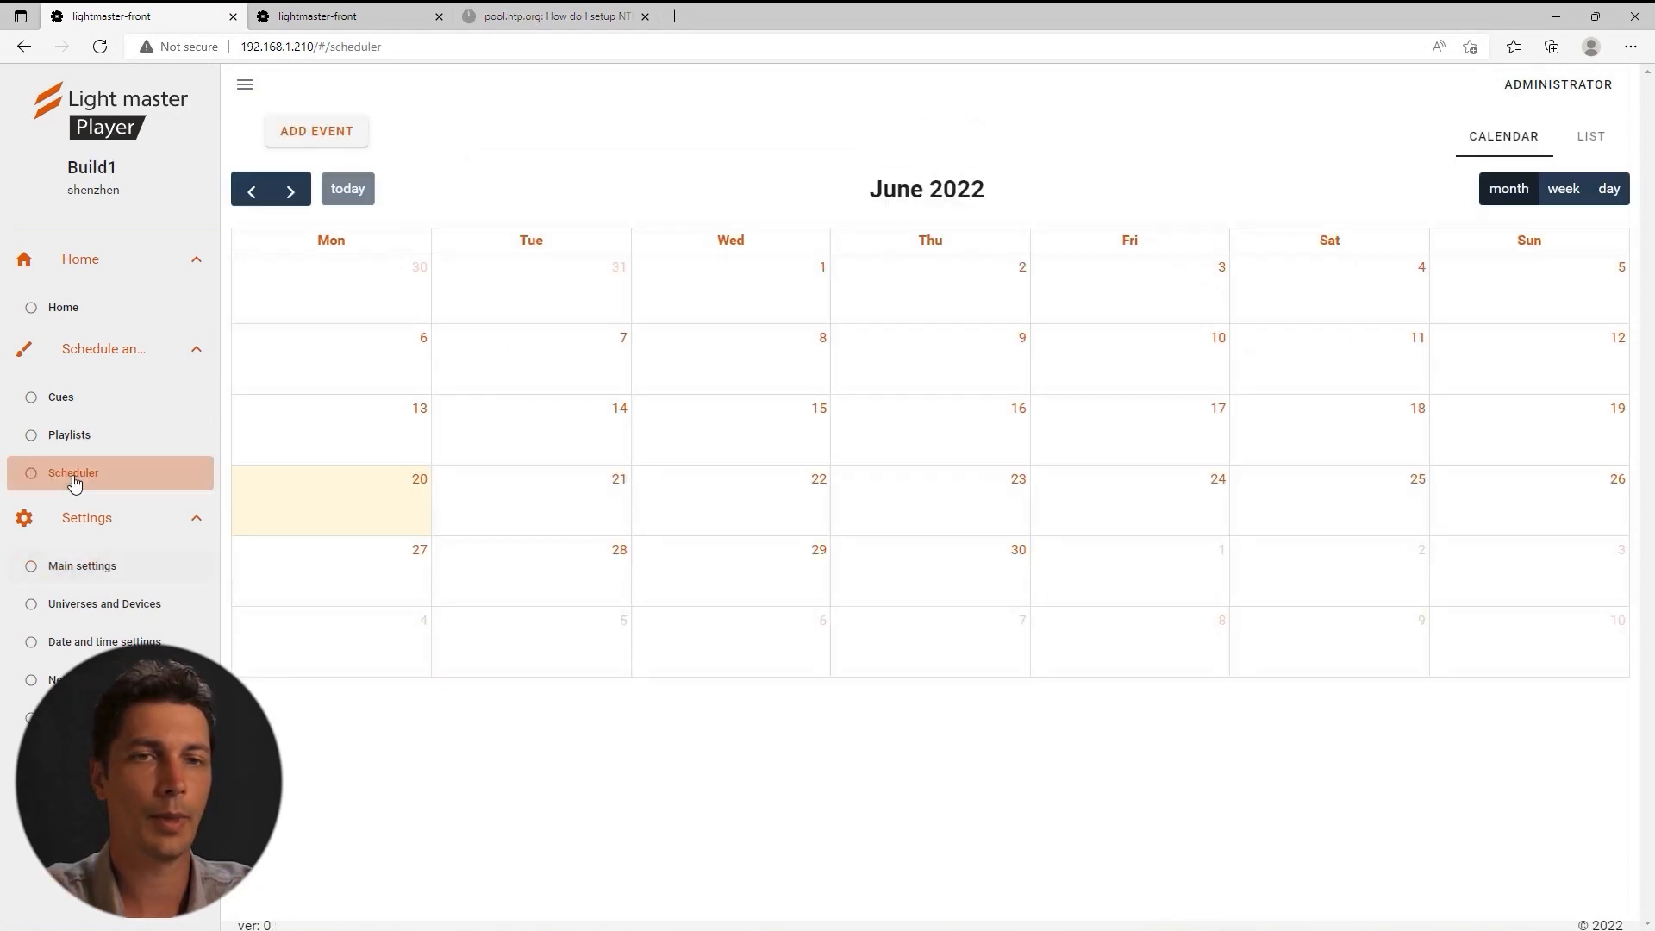
{"action": "left_click", "coordinate": [344, 130]}
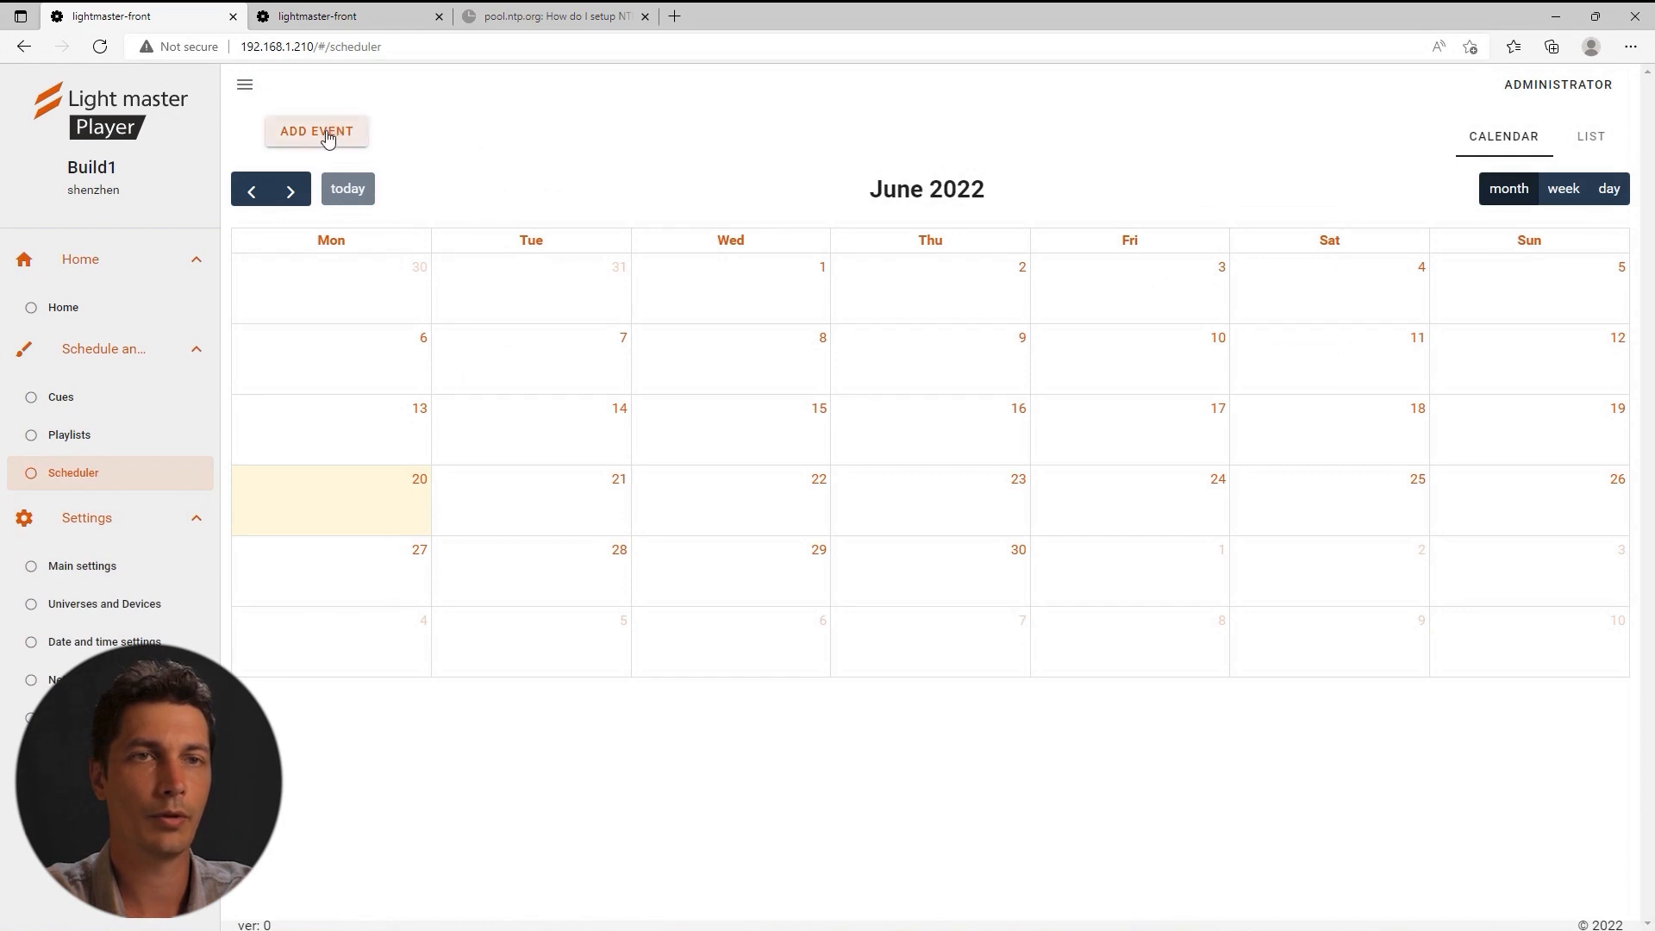
{"action": "left_click", "coordinate": [625, 360]}
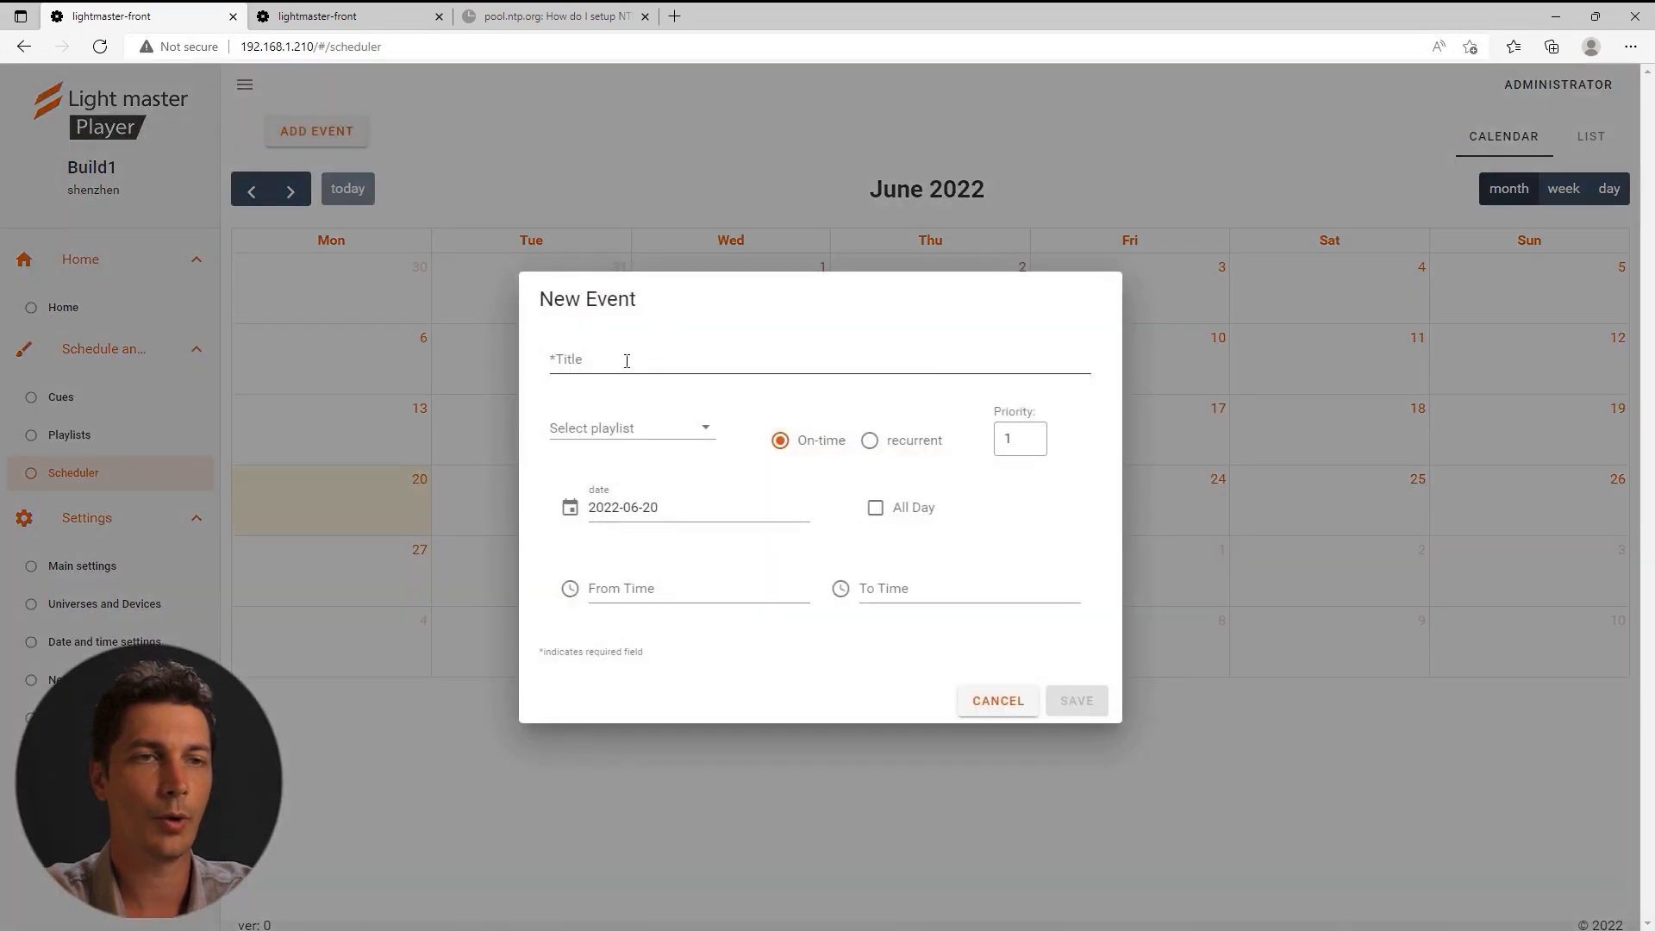
{"action": "type", "text": "Holyday"}
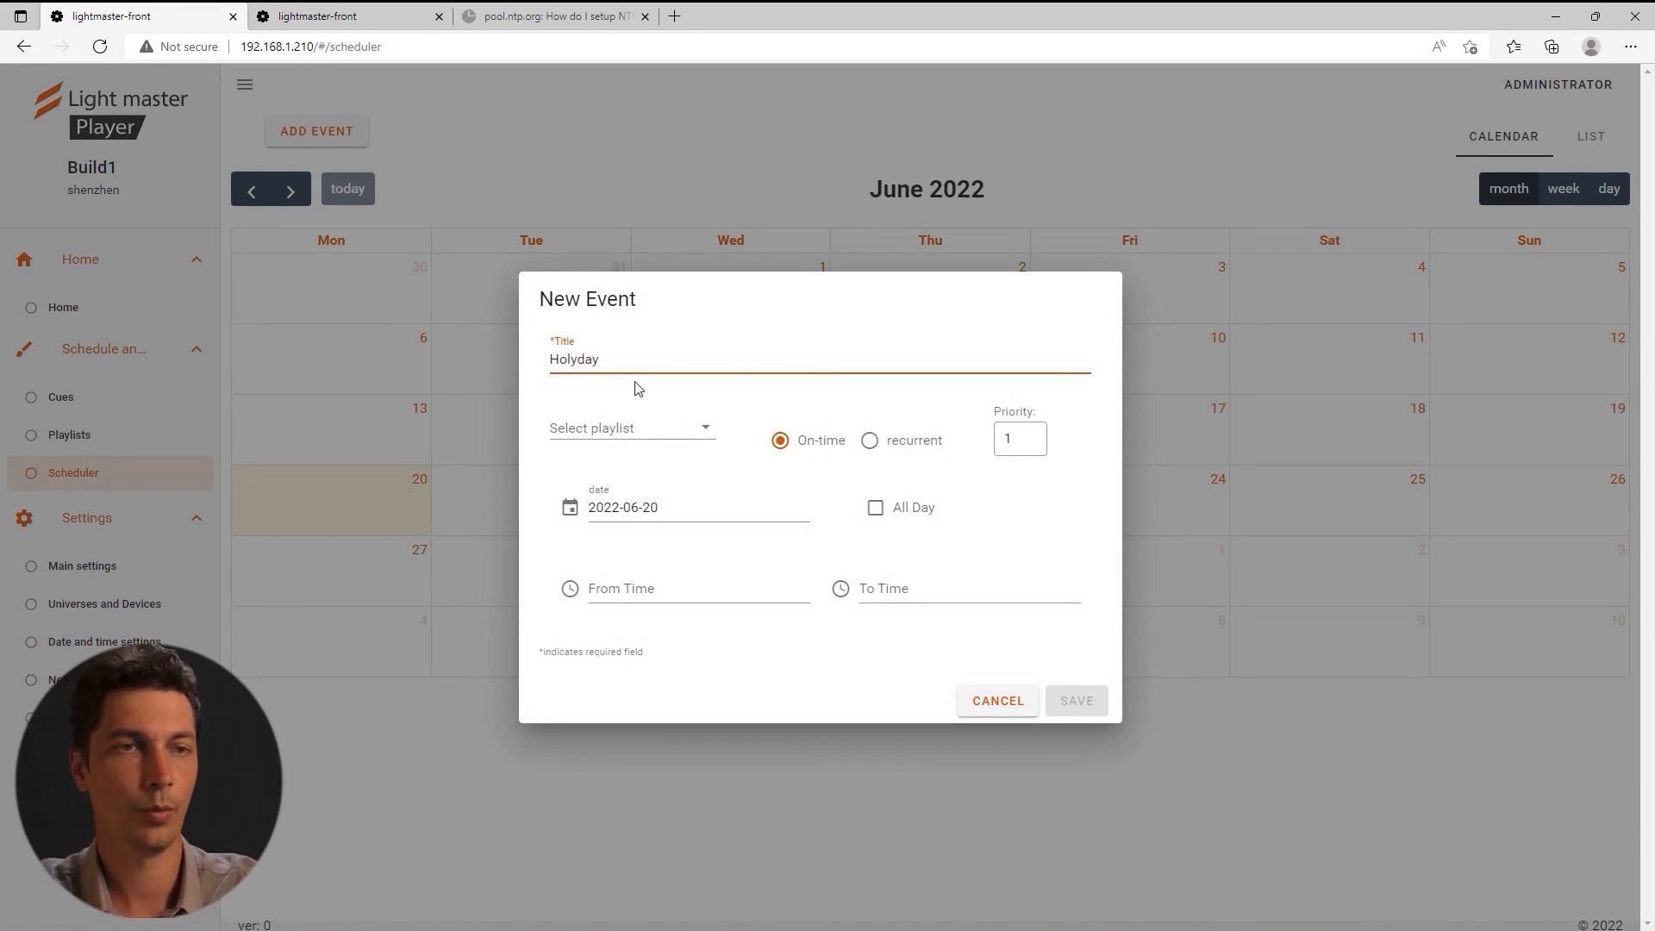
{"action": "left_click", "coordinate": [621, 429]}
{"action": "left_click", "coordinate": [604, 442]}
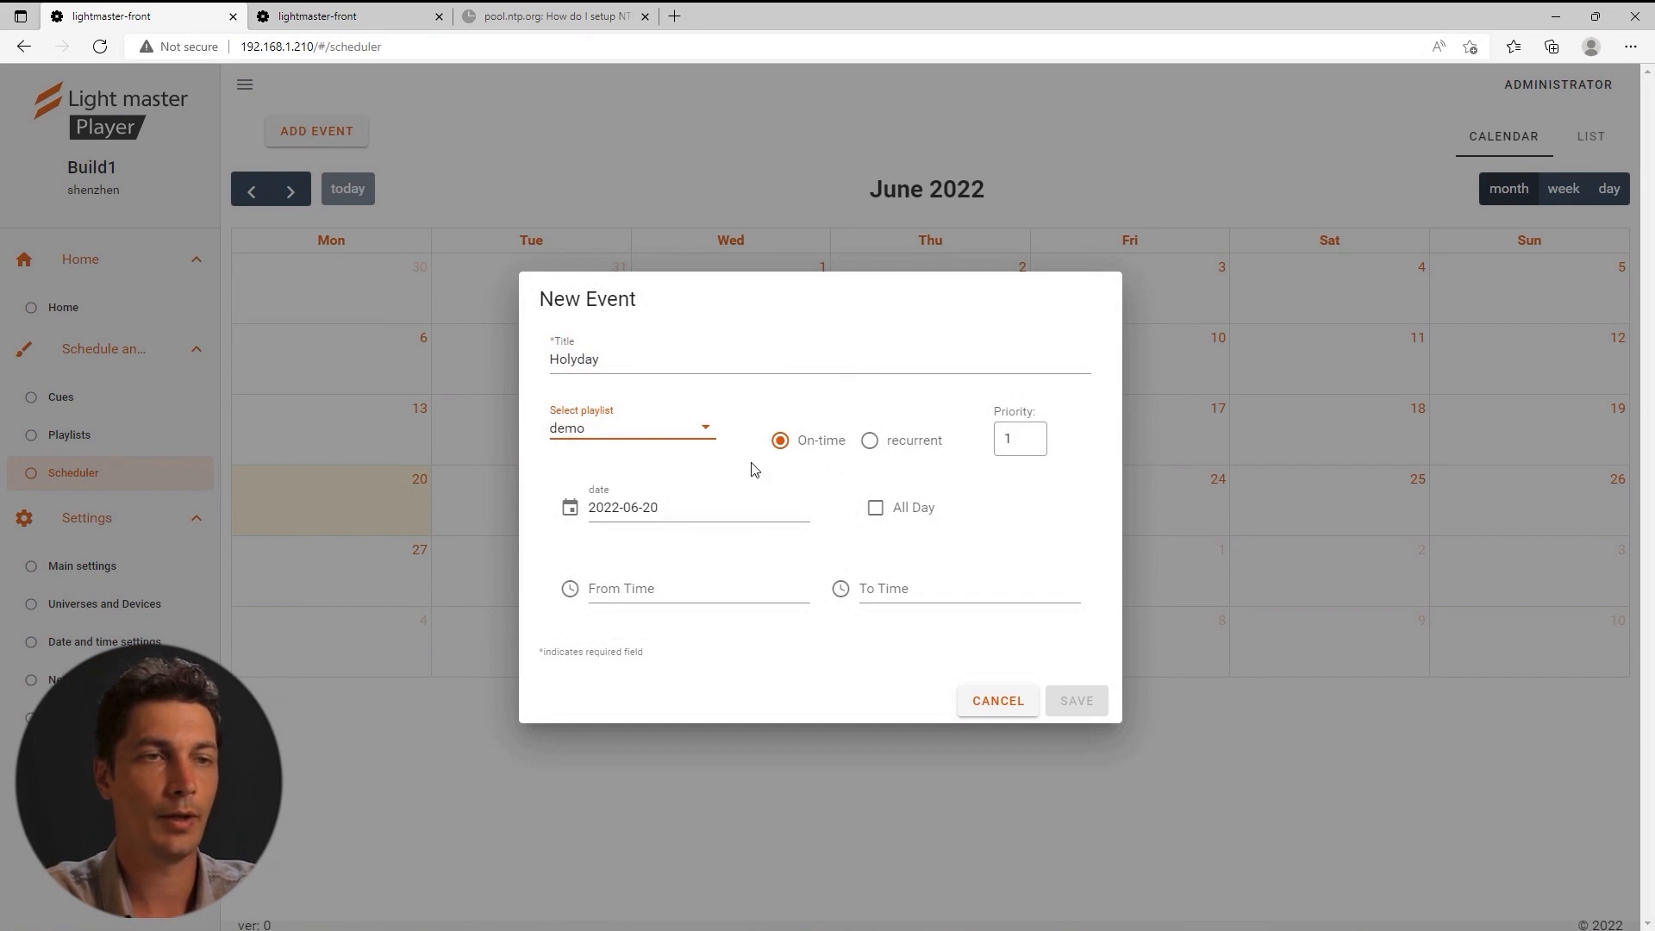
Try the recurrent repeat frequencies, then set the event to one-time on 2022-06-20.
{"action": "left_click", "coordinate": [870, 441]}
{"action": "left_click", "coordinate": [570, 615]}
{"action": "left_click", "coordinate": [573, 587]}
{"action": "left_click", "coordinate": [571, 561]}
{"action": "left_click", "coordinate": [571, 533]}
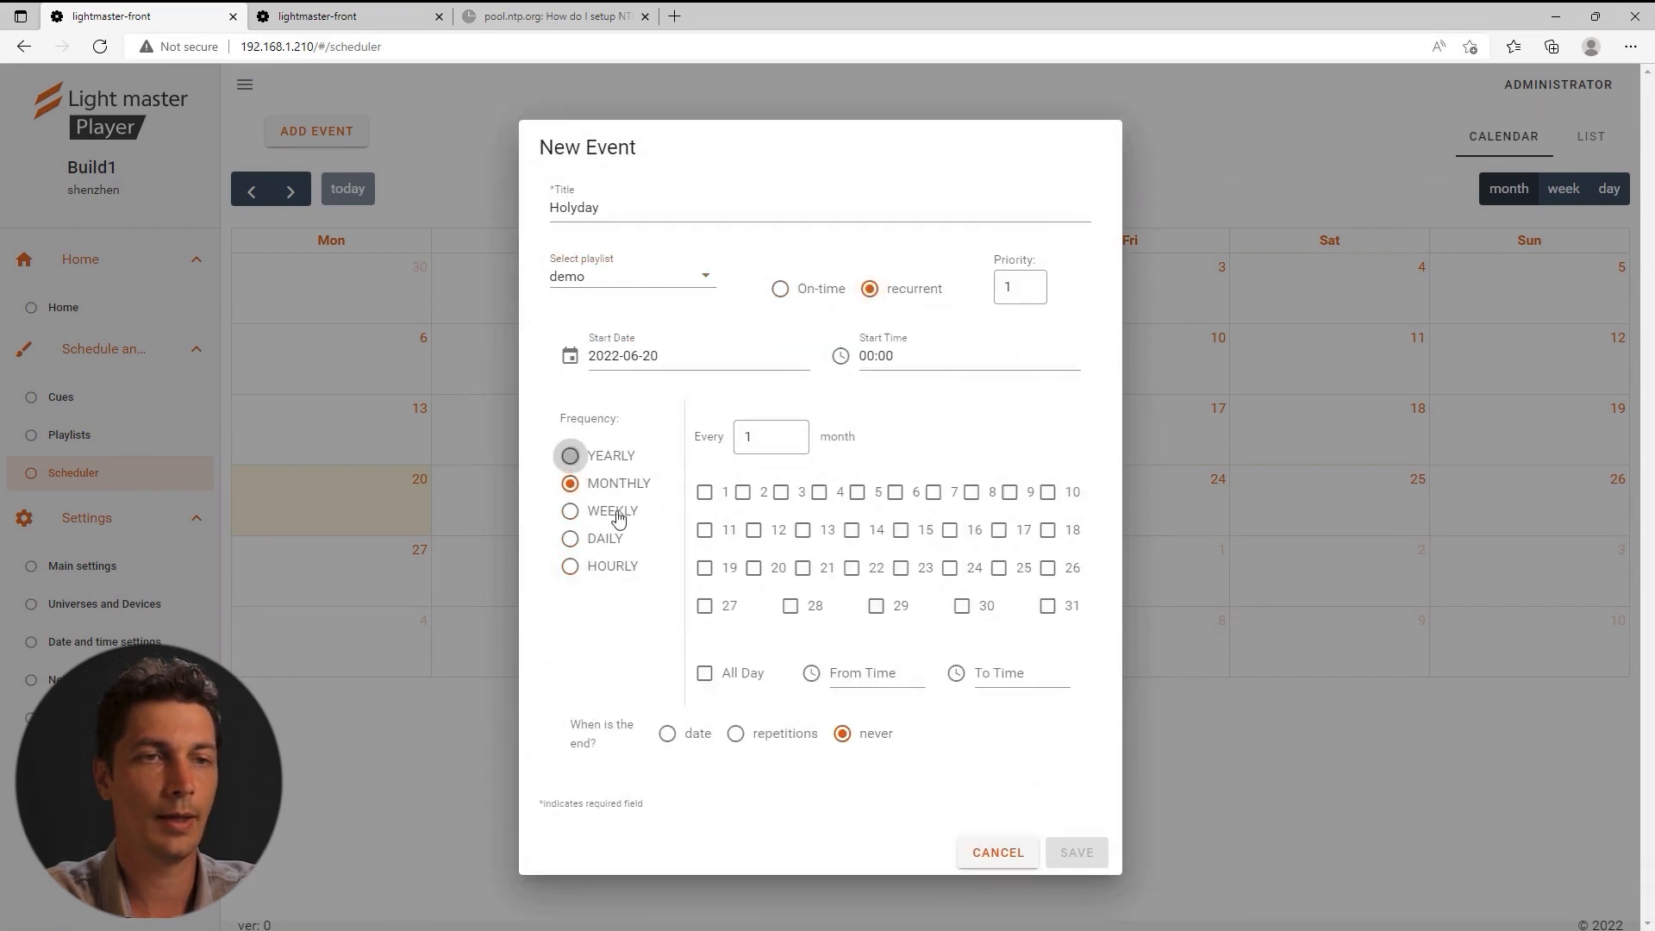
{"action": "left_click", "coordinate": [570, 455]}
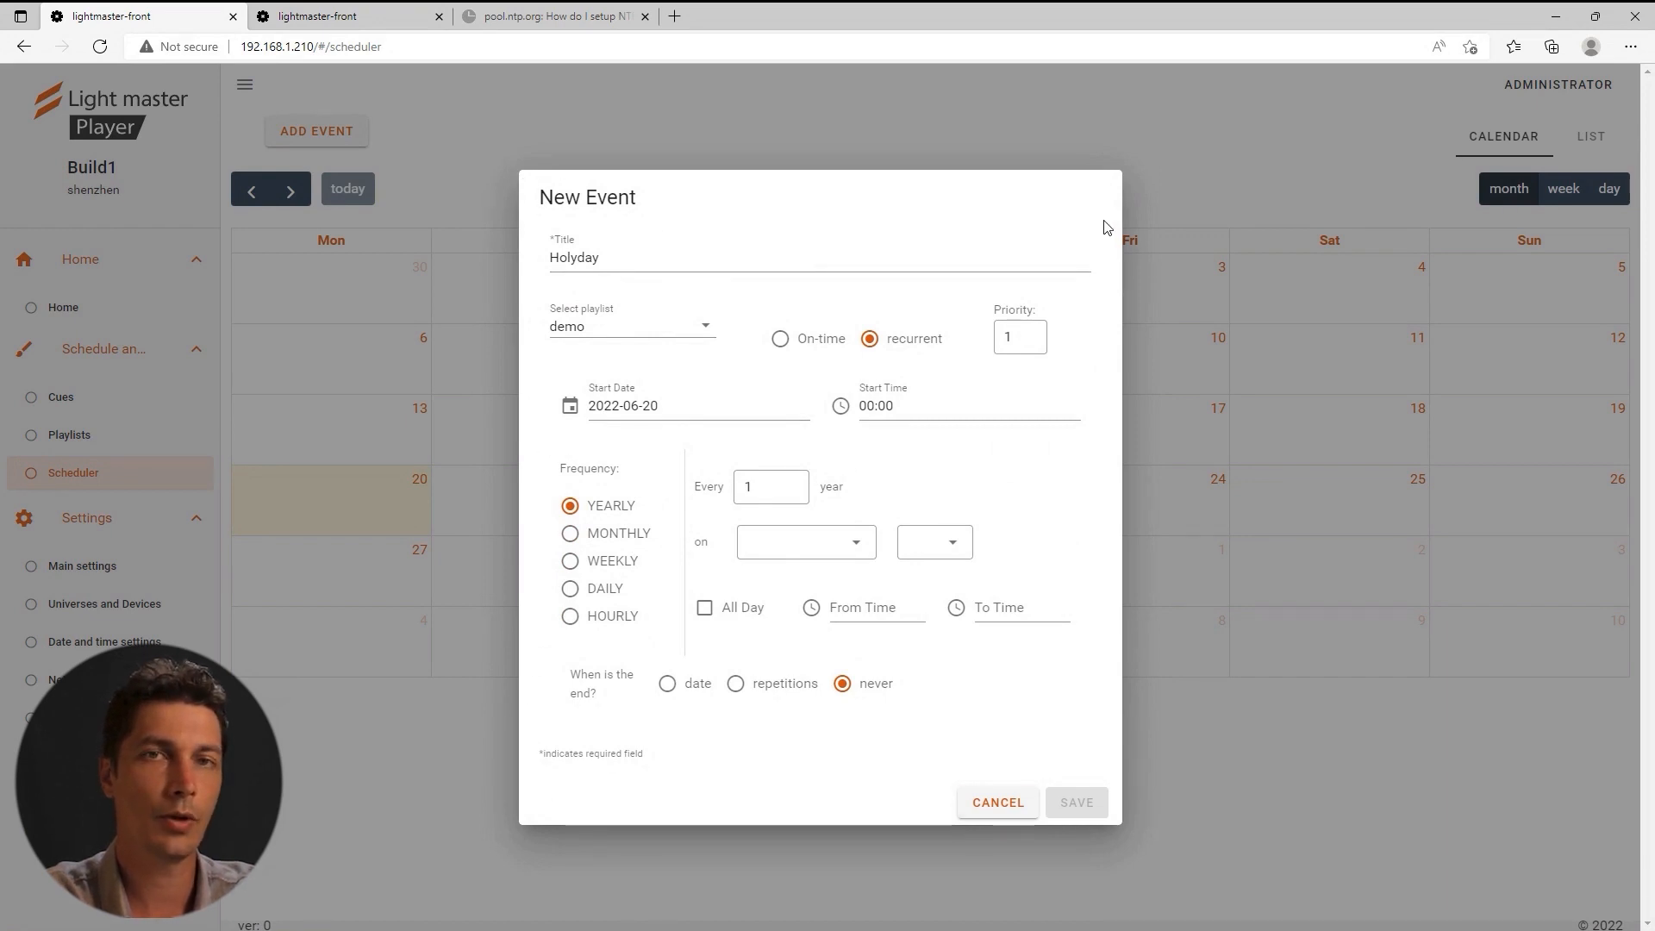
{"action": "left_click", "coordinate": [780, 338]}
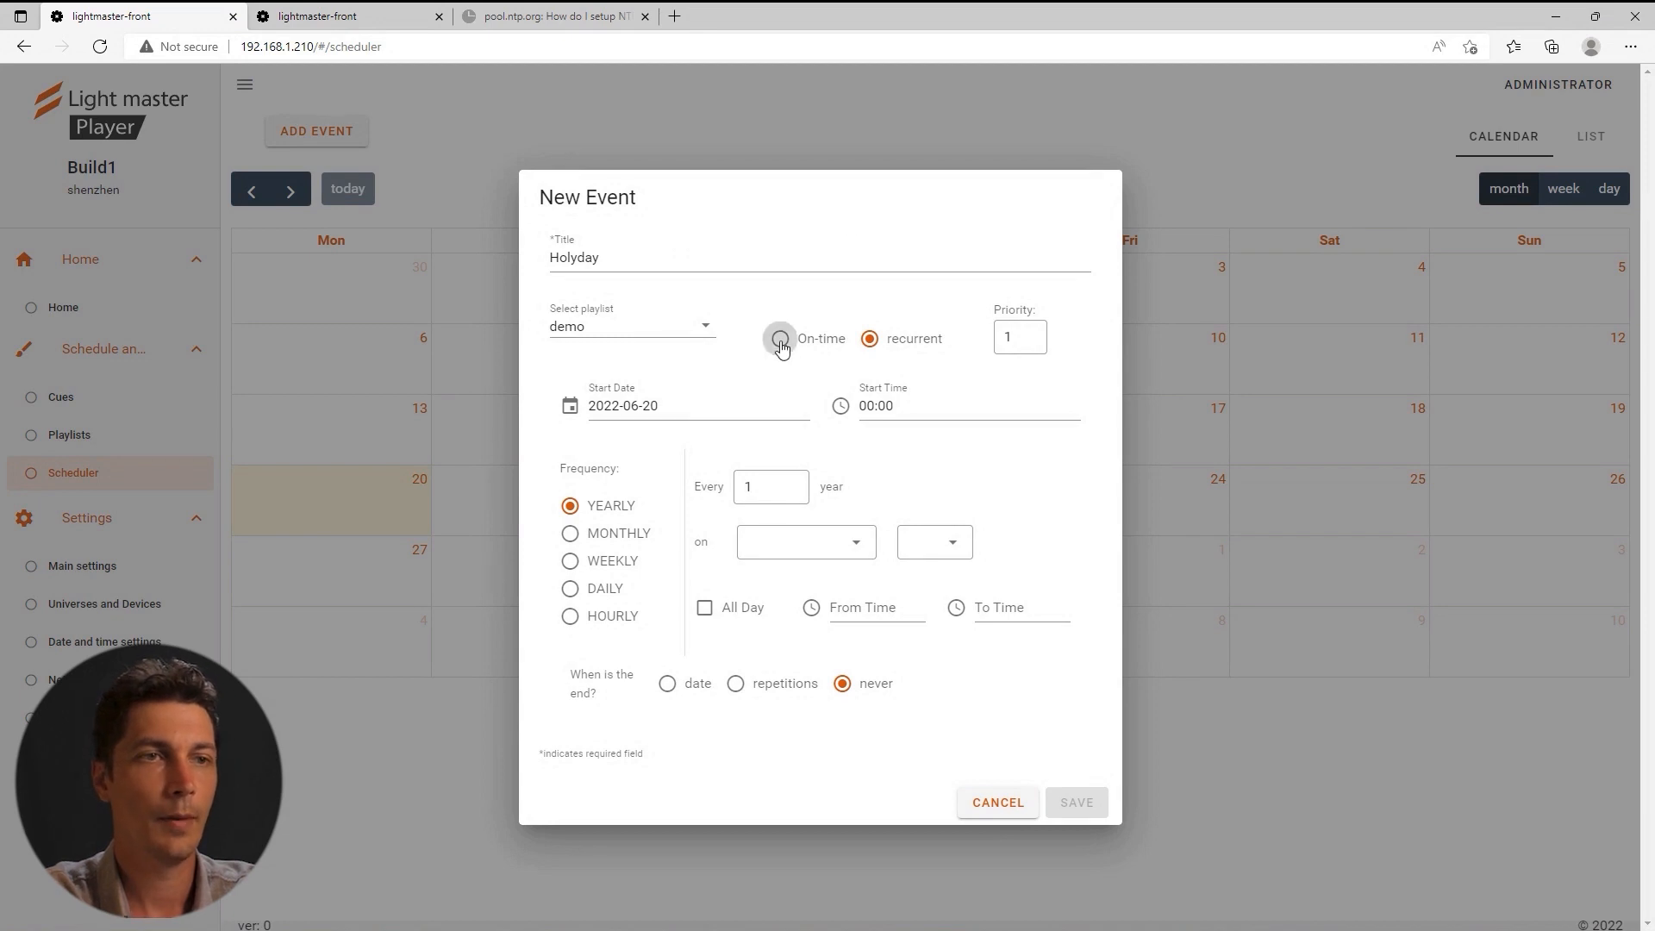
{"action": "left_click", "coordinate": [658, 595]}
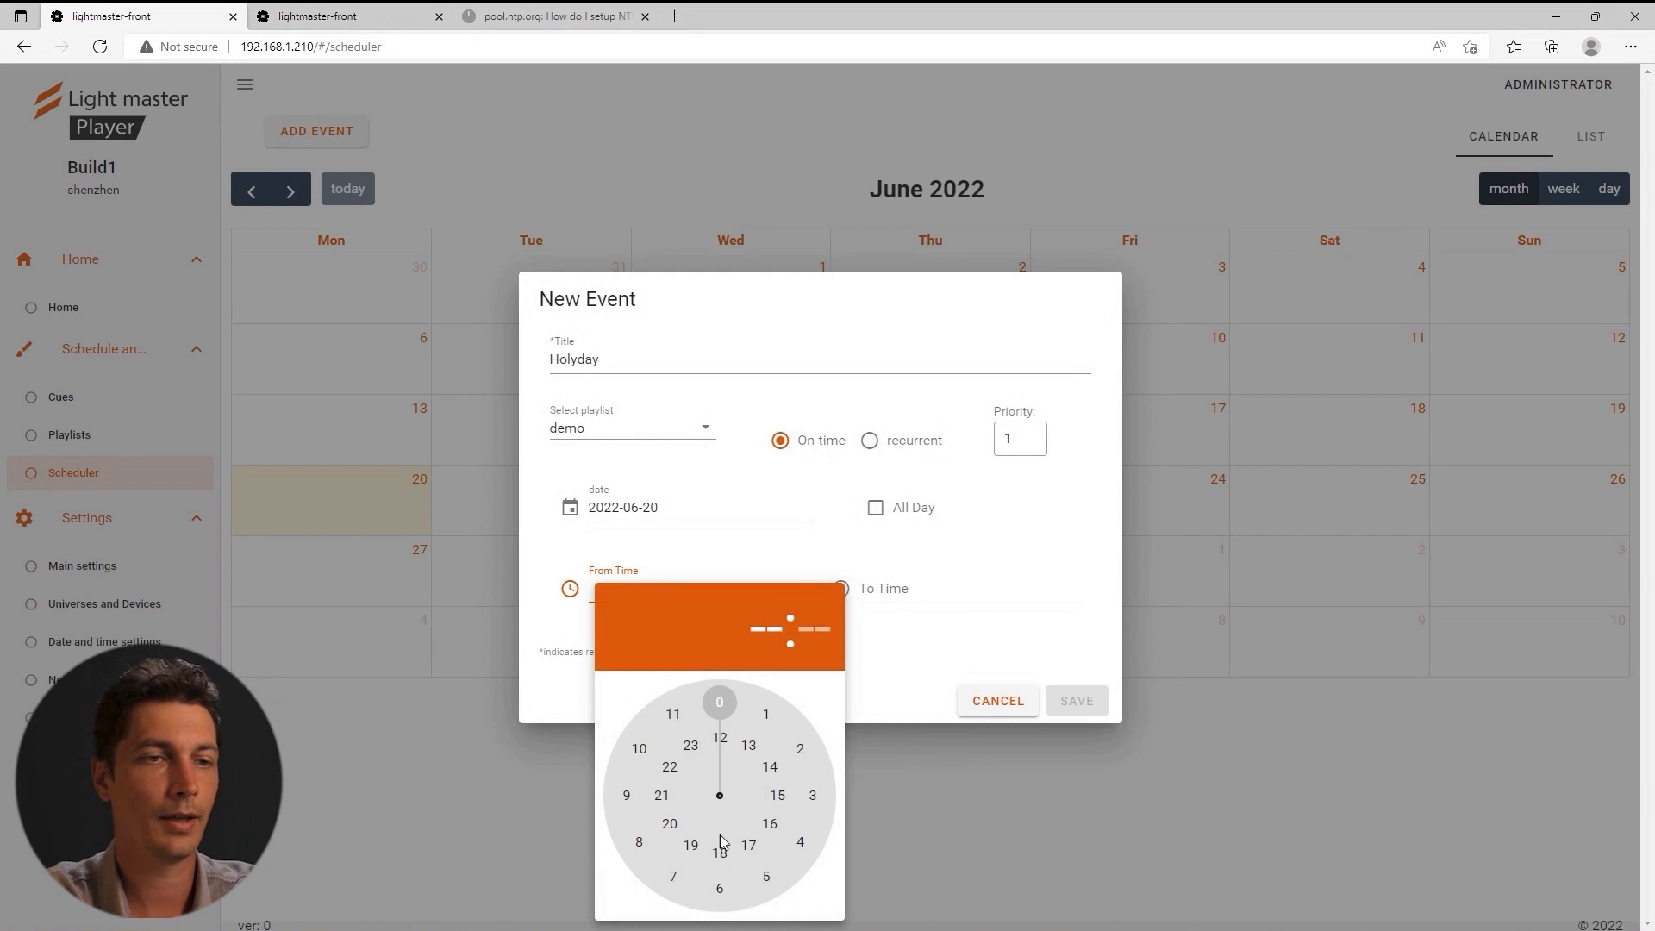
Set the Holyday event's time from 19:00 to 19:05 and save it.
{"action": "left_click", "coordinate": [741, 553]}
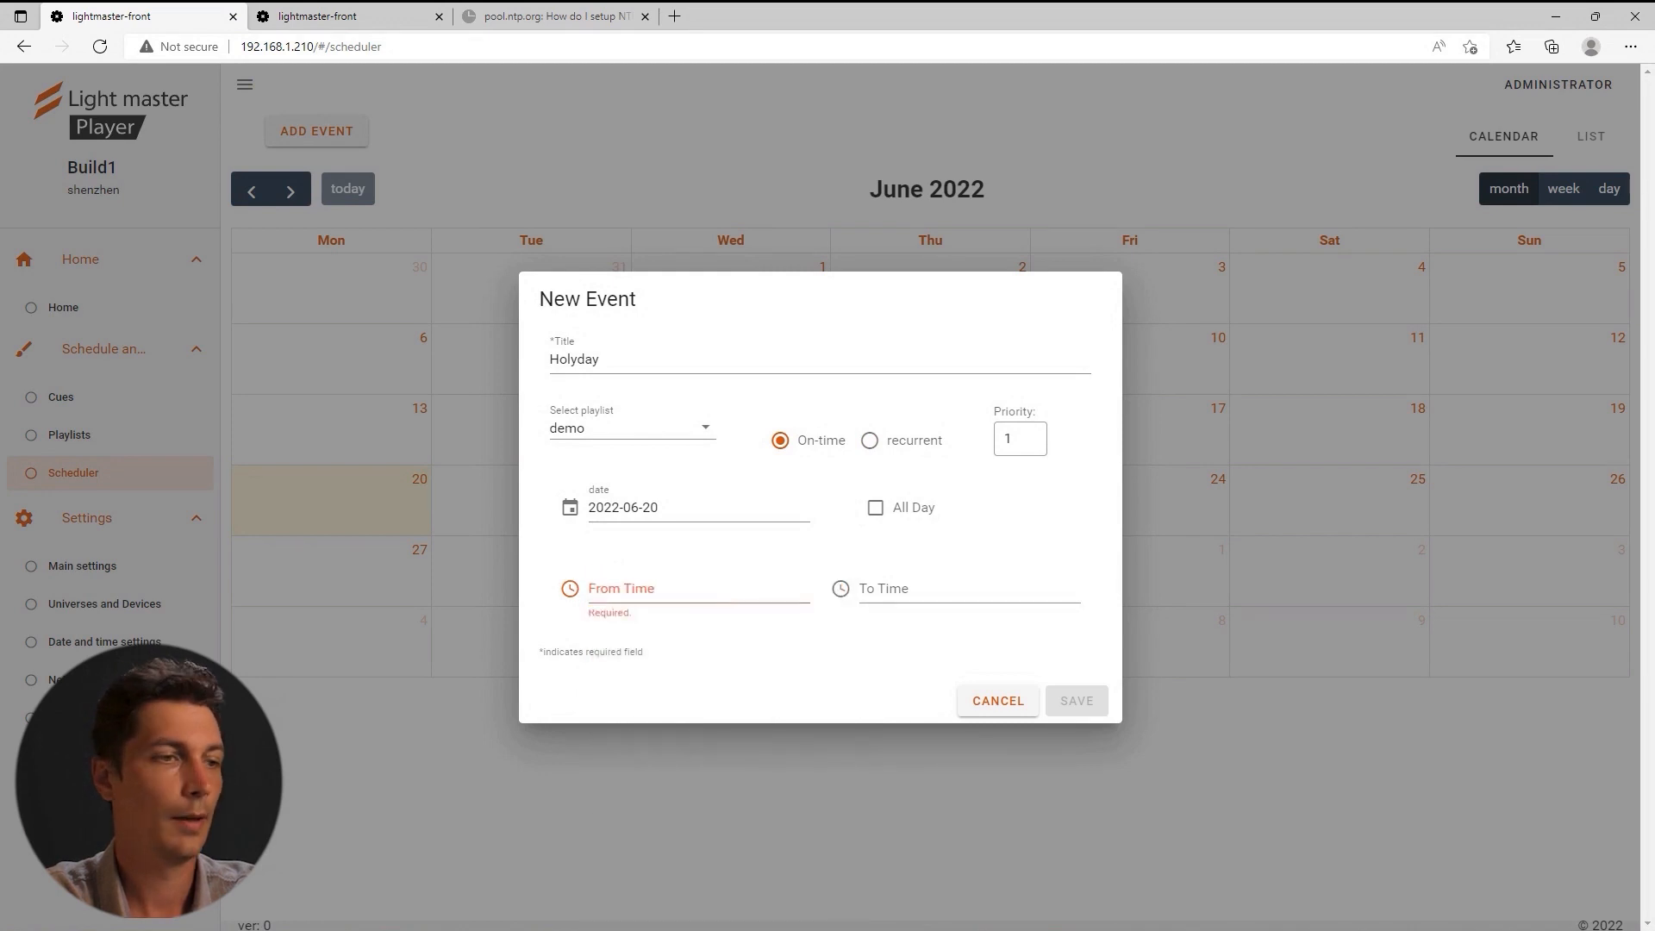
{"action": "left_click", "coordinate": [1591, 930]}
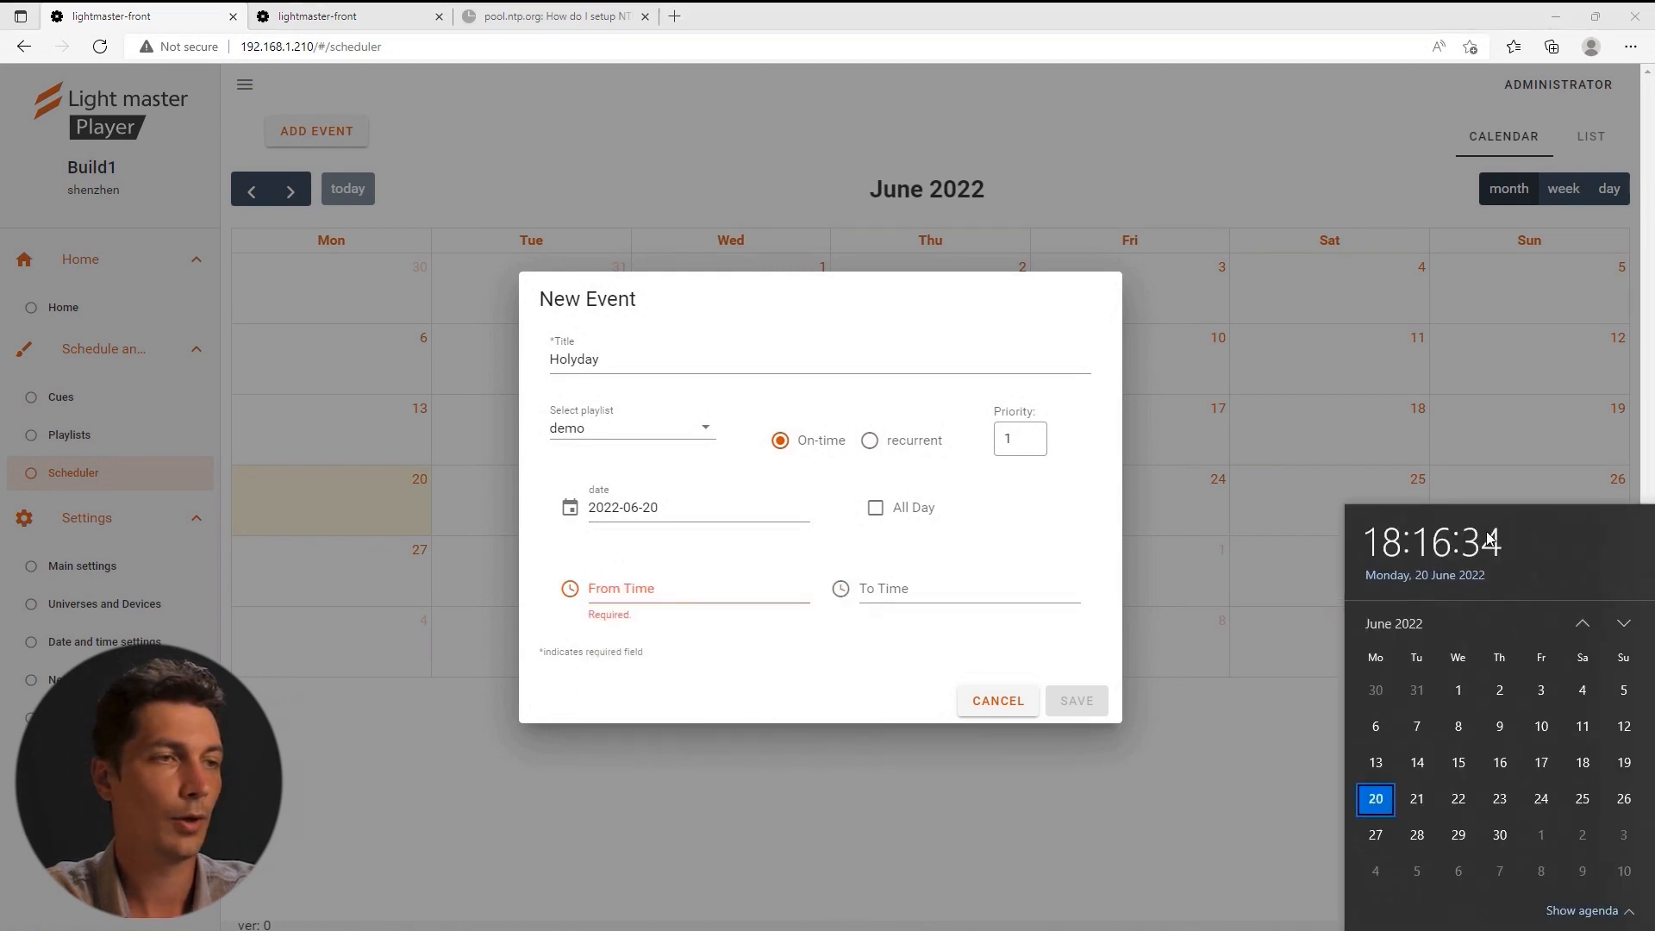
{"action": "left_click", "coordinate": [691, 546]}
{"action": "left_click", "coordinate": [646, 599]}
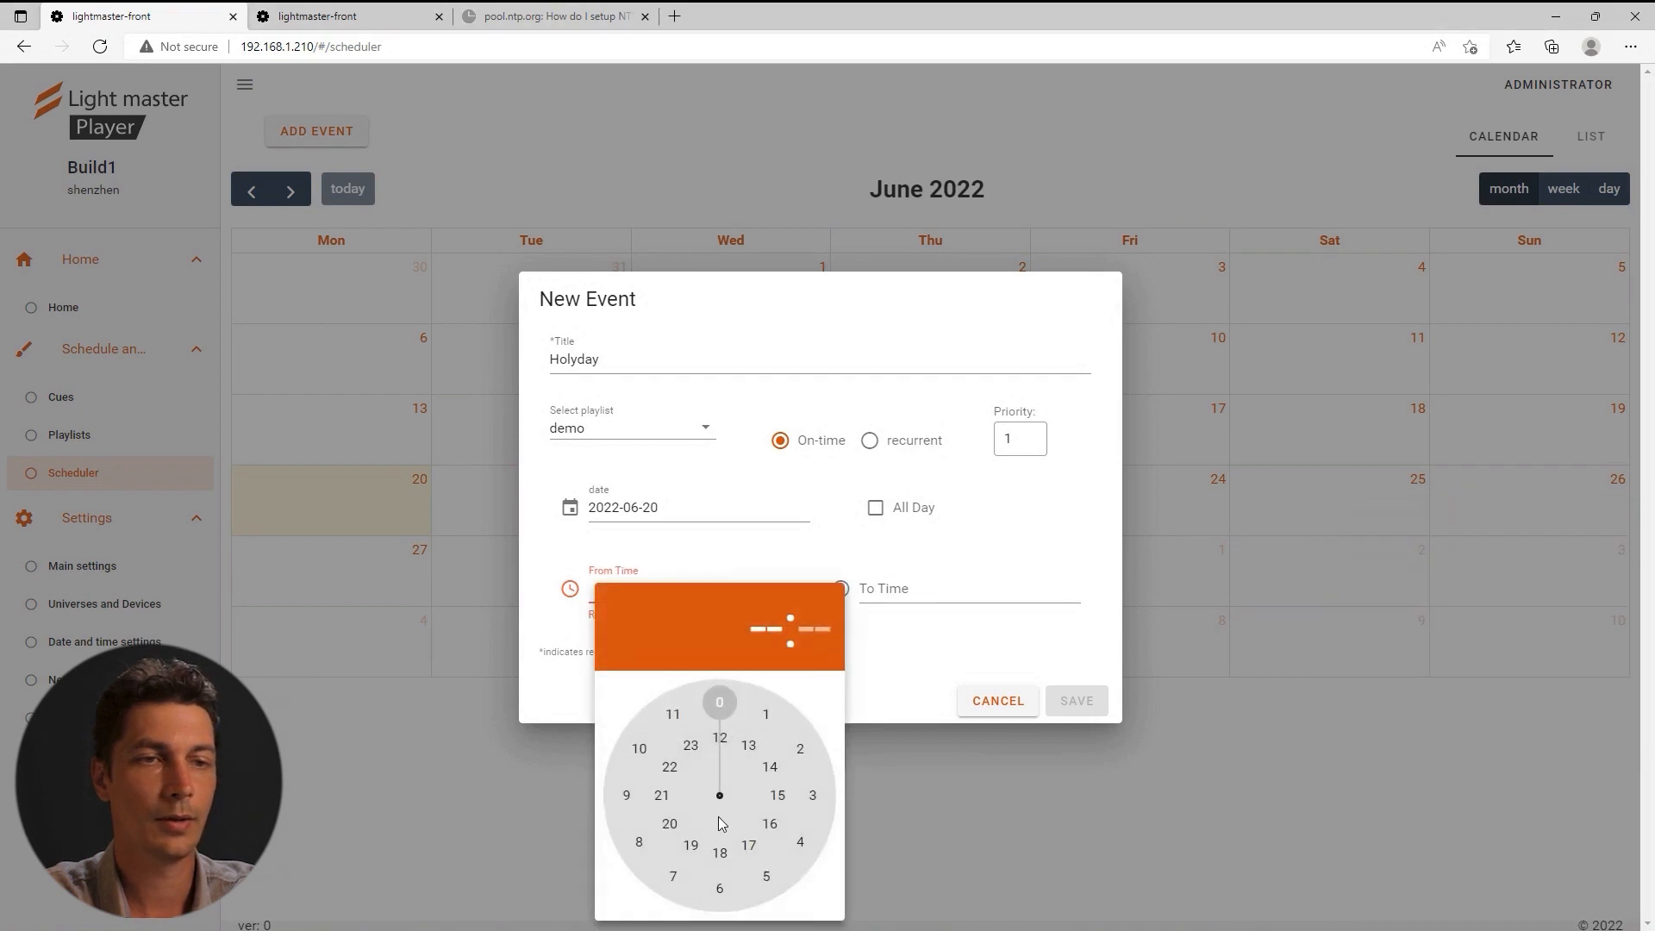
{"action": "left_click", "coordinate": [698, 849]}
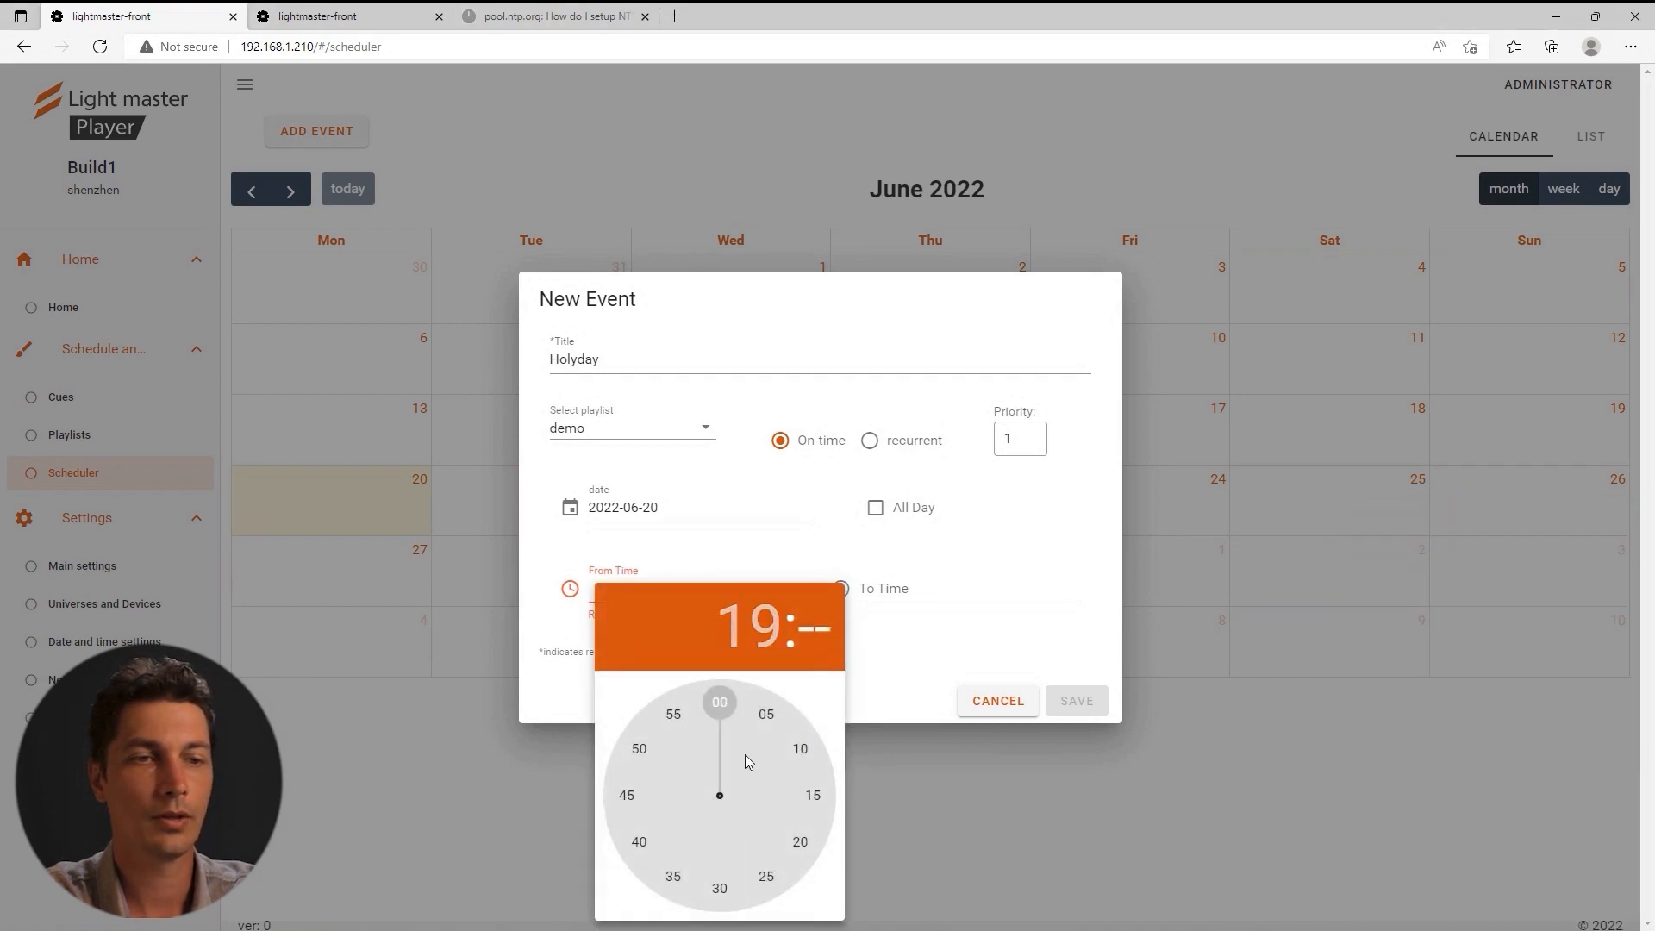
{"action": "left_click", "coordinate": [720, 703]}
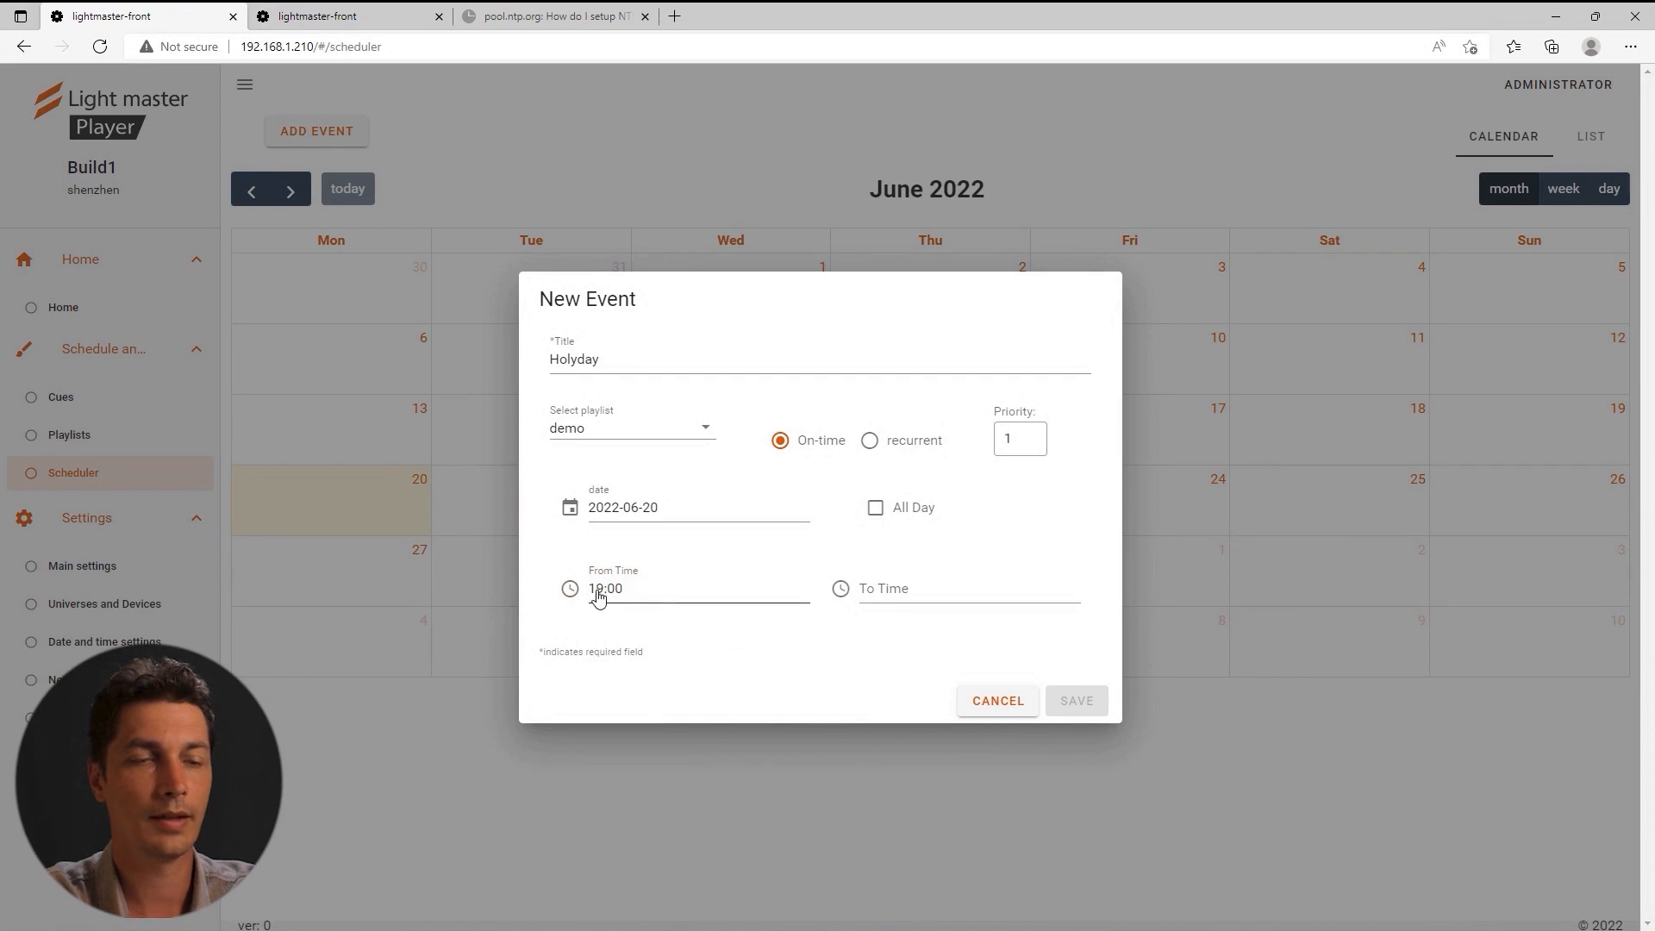
{"action": "left_click", "coordinate": [902, 588]}
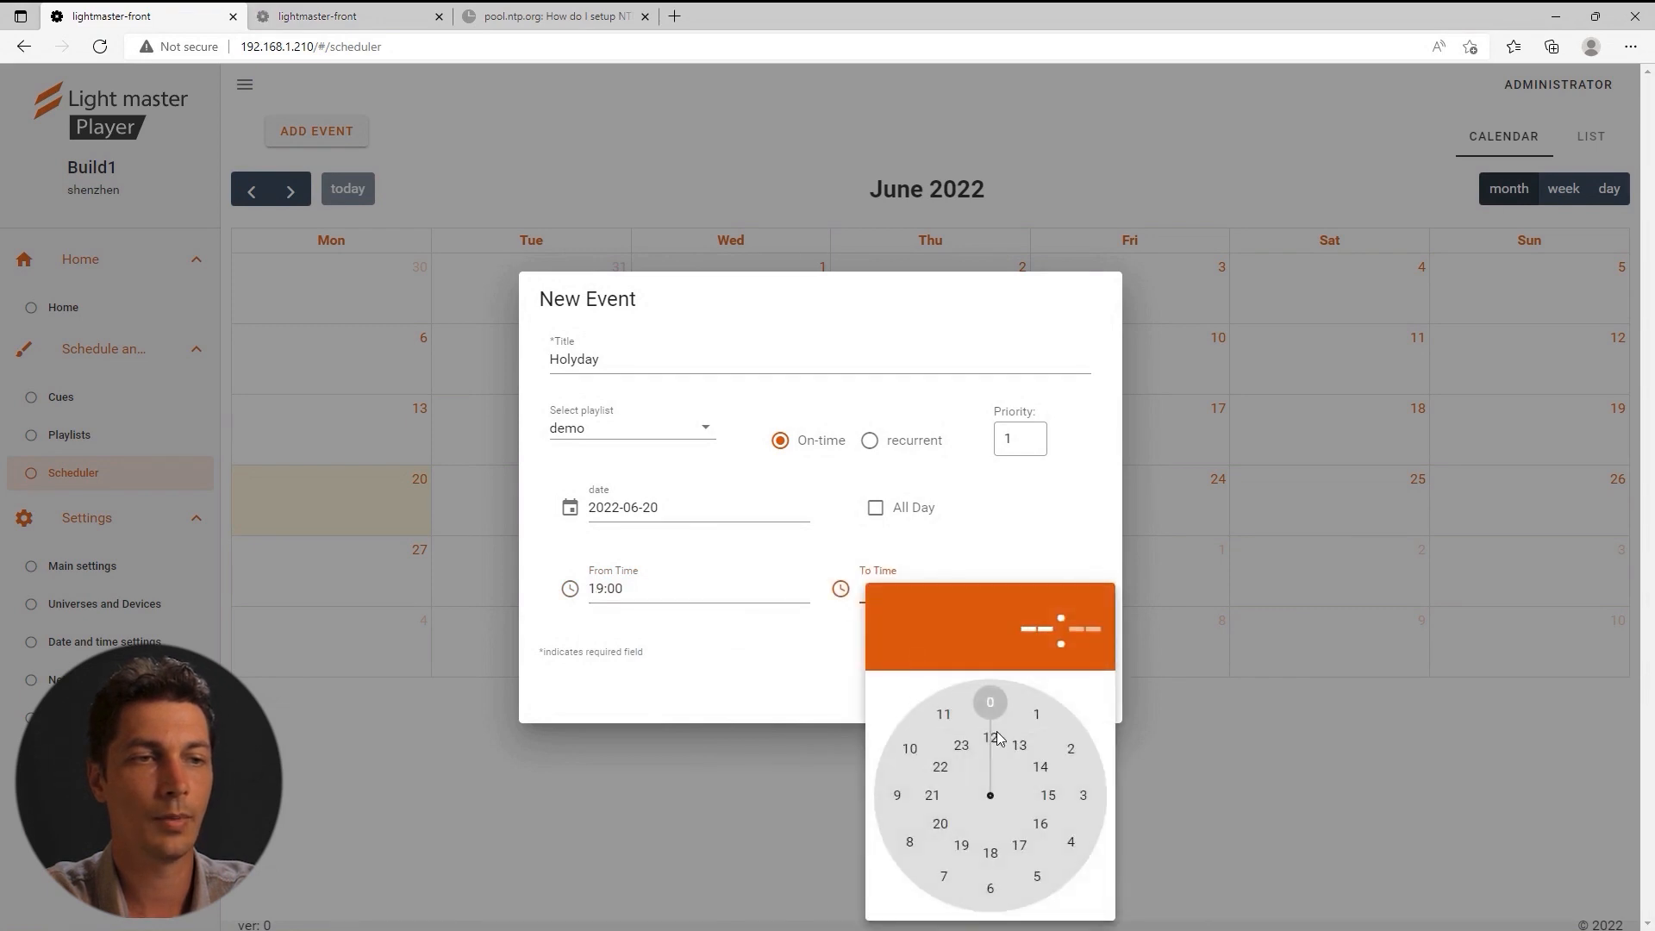
{"action": "left_click", "coordinate": [961, 844]}
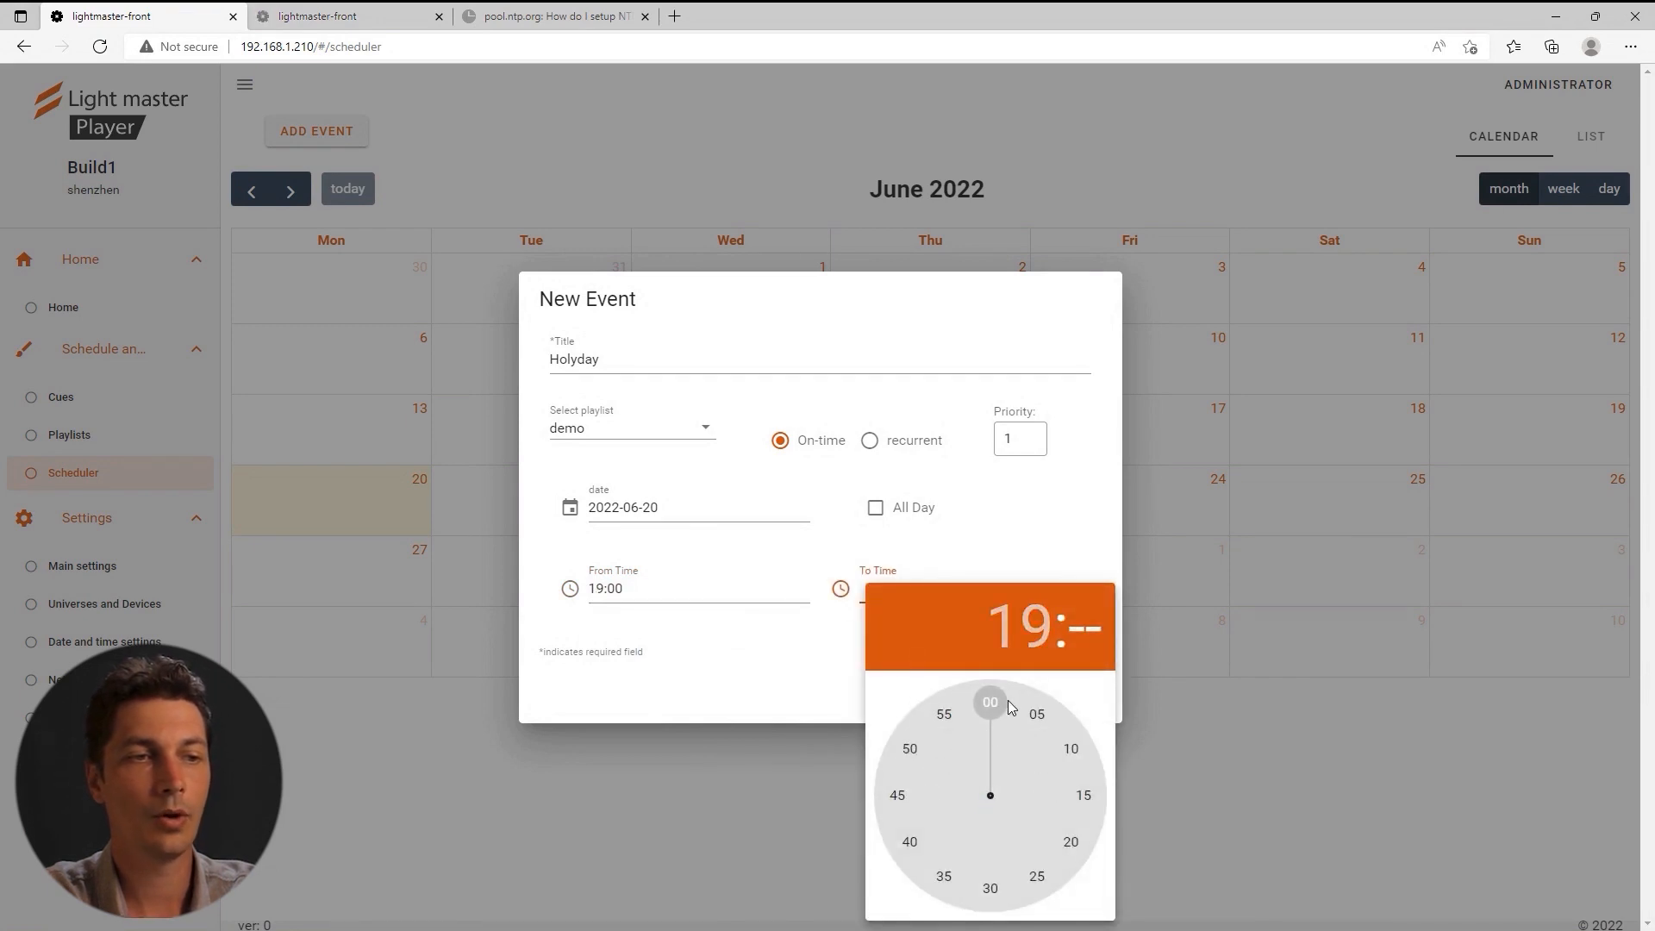
{"action": "left_click", "coordinate": [1036, 709]}
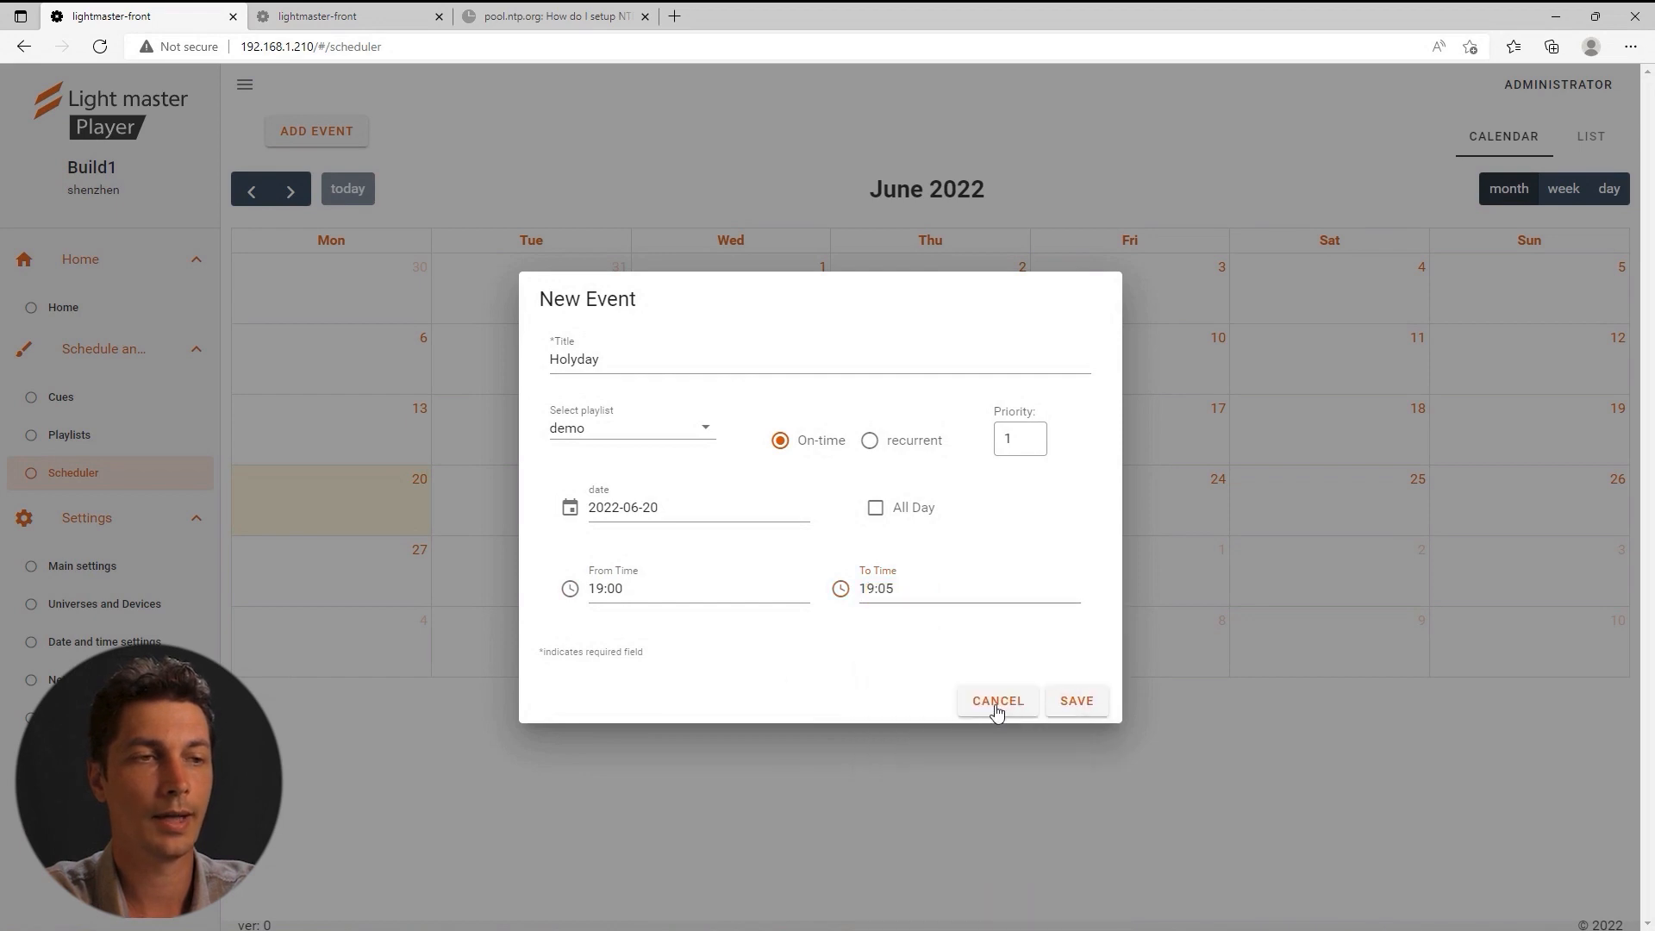
{"action": "left_click", "coordinate": [1077, 701]}
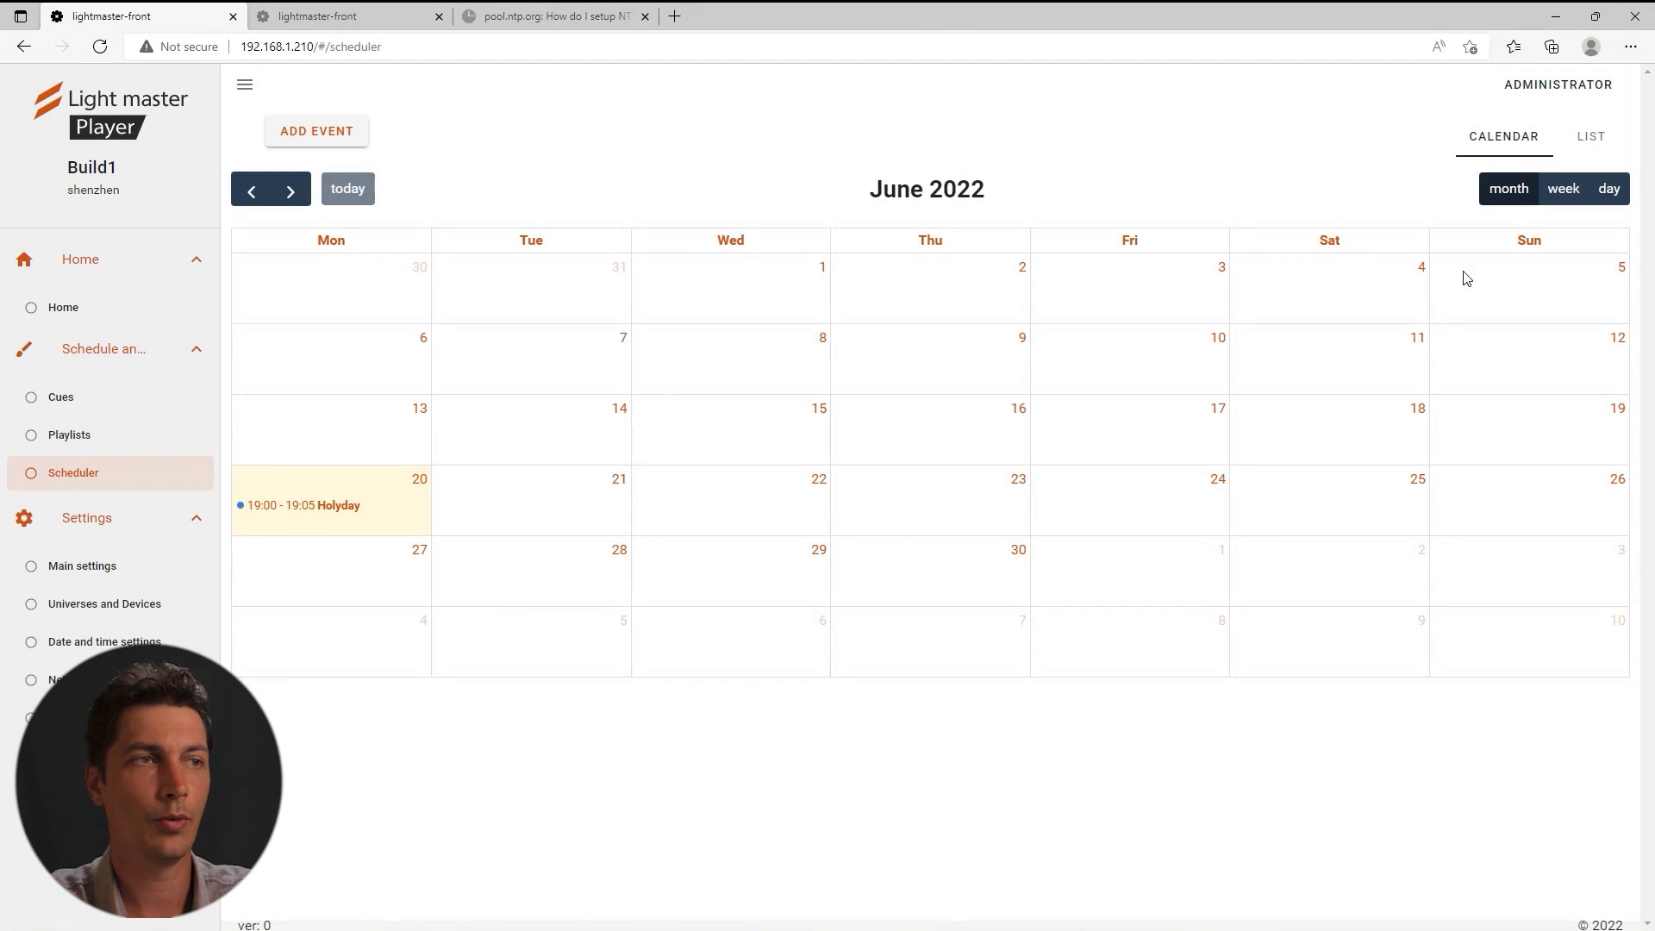
Check the Holyday event in week, day and list views, then go to Backup and Restore.
{"action": "left_click", "coordinate": [1562, 189]}
{"action": "scroll", "coordinate": [595, 583], "scroll_direction": "down", "scroll_amount": 1}
{"action": "scroll", "coordinate": [1097, 379], "scroll_direction": "up", "scroll_amount": 1}
{"action": "left_click", "coordinate": [1605, 190]}
{"action": "scroll", "coordinate": [739, 432], "scroll_direction": "down", "scroll_amount": 5}
{"action": "scroll", "coordinate": [794, 450], "scroll_direction": "up", "scroll_amount": 5}
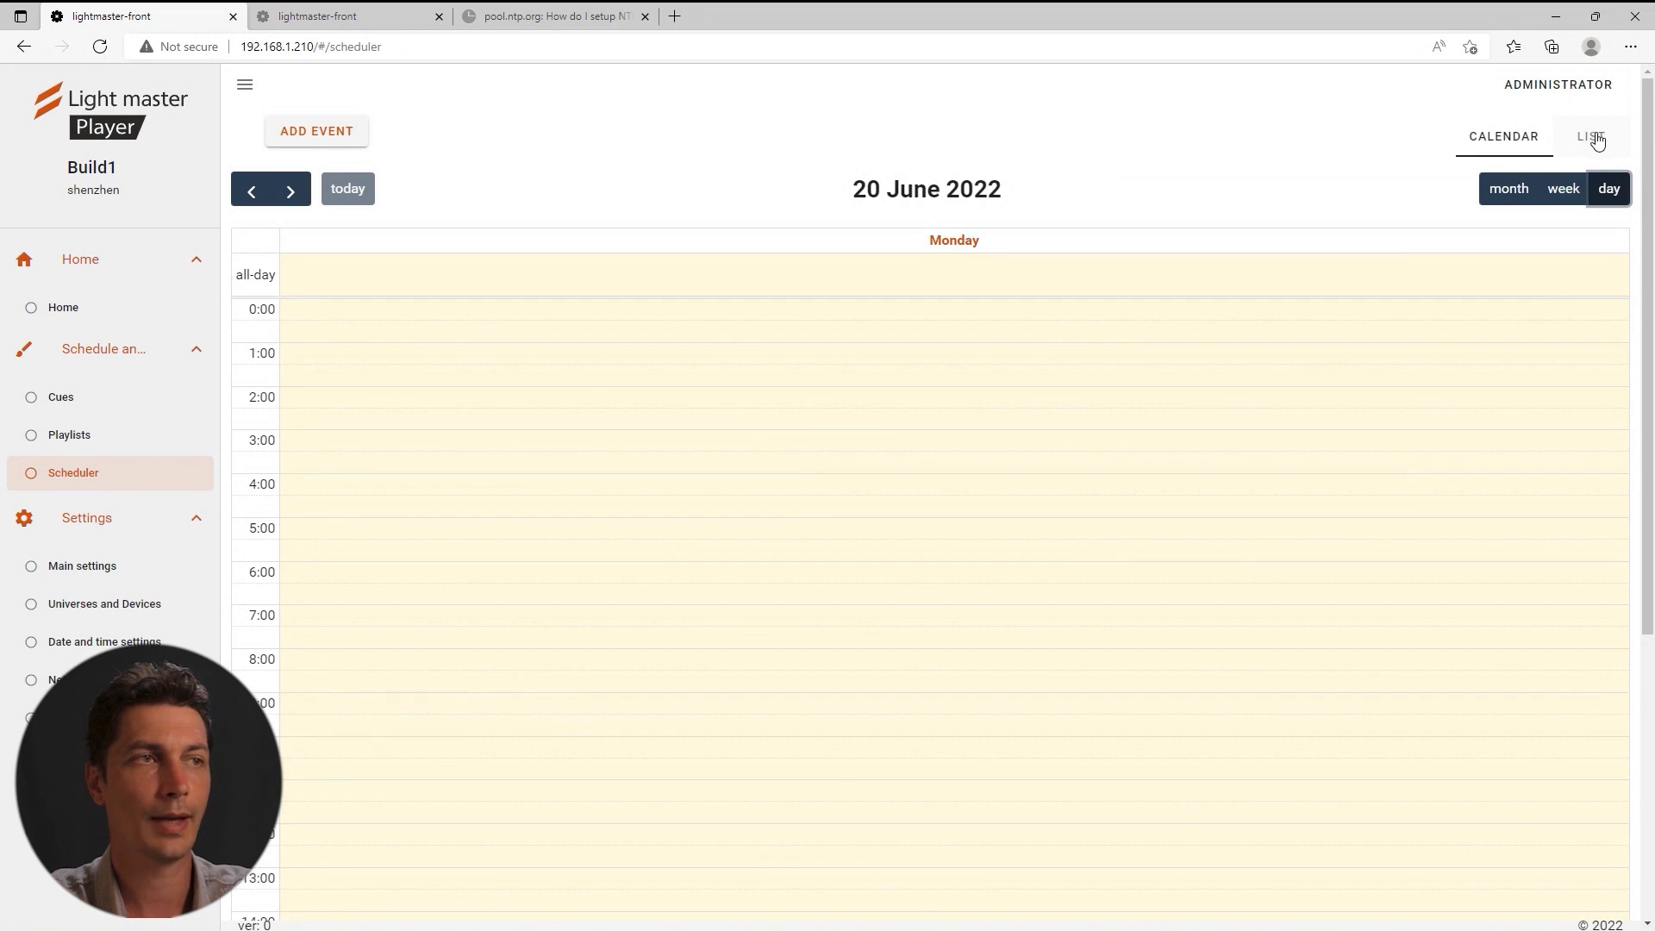
{"action": "left_click", "coordinate": [1598, 142]}
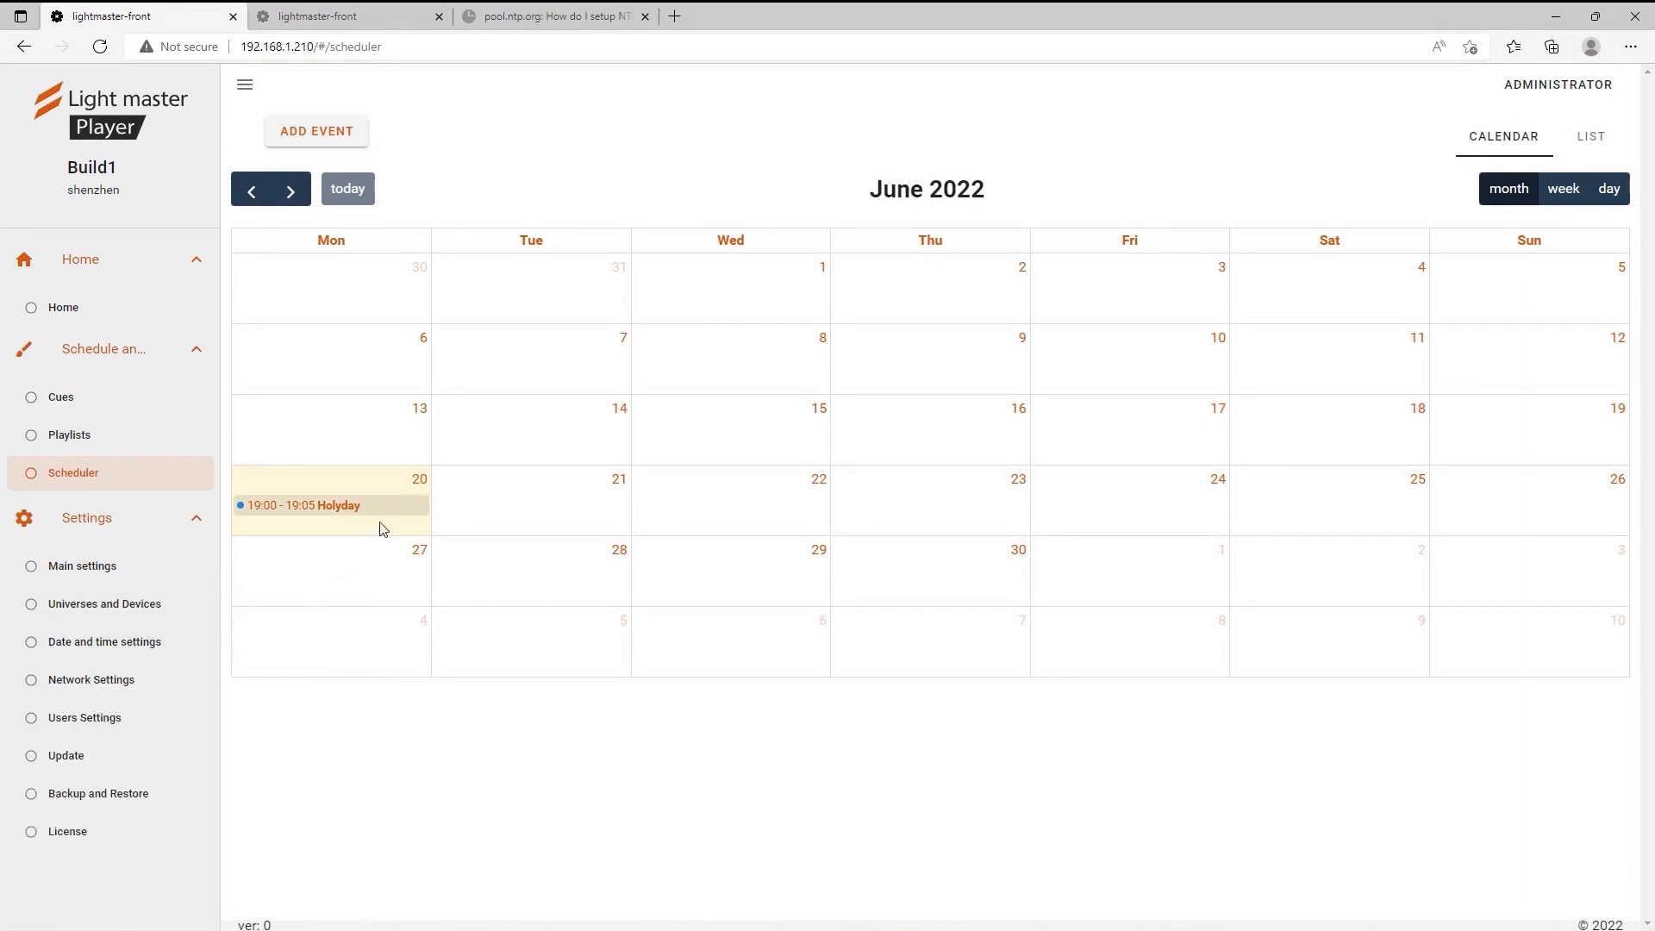
{"action": "left_click", "coordinate": [111, 794]}
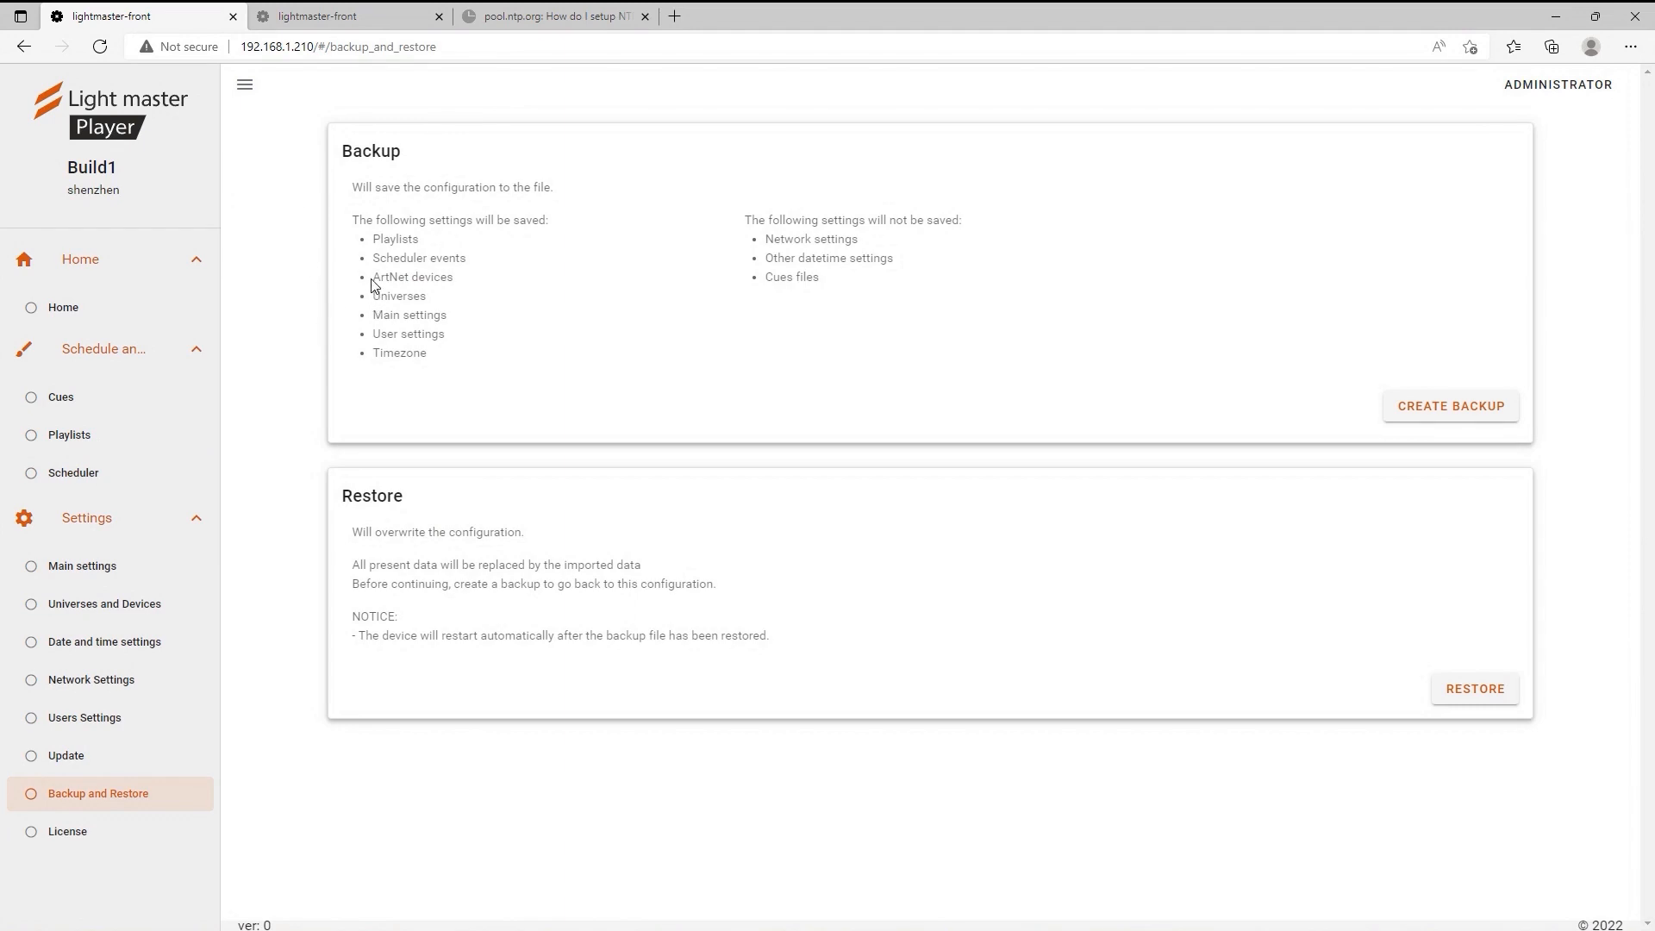
Download Build1's configuration backup file, then bring up the second player at 192.168.1.200.
{"action": "left_click_drag", "start_coordinate": [376, 277], "coordinate": [407, 300]}
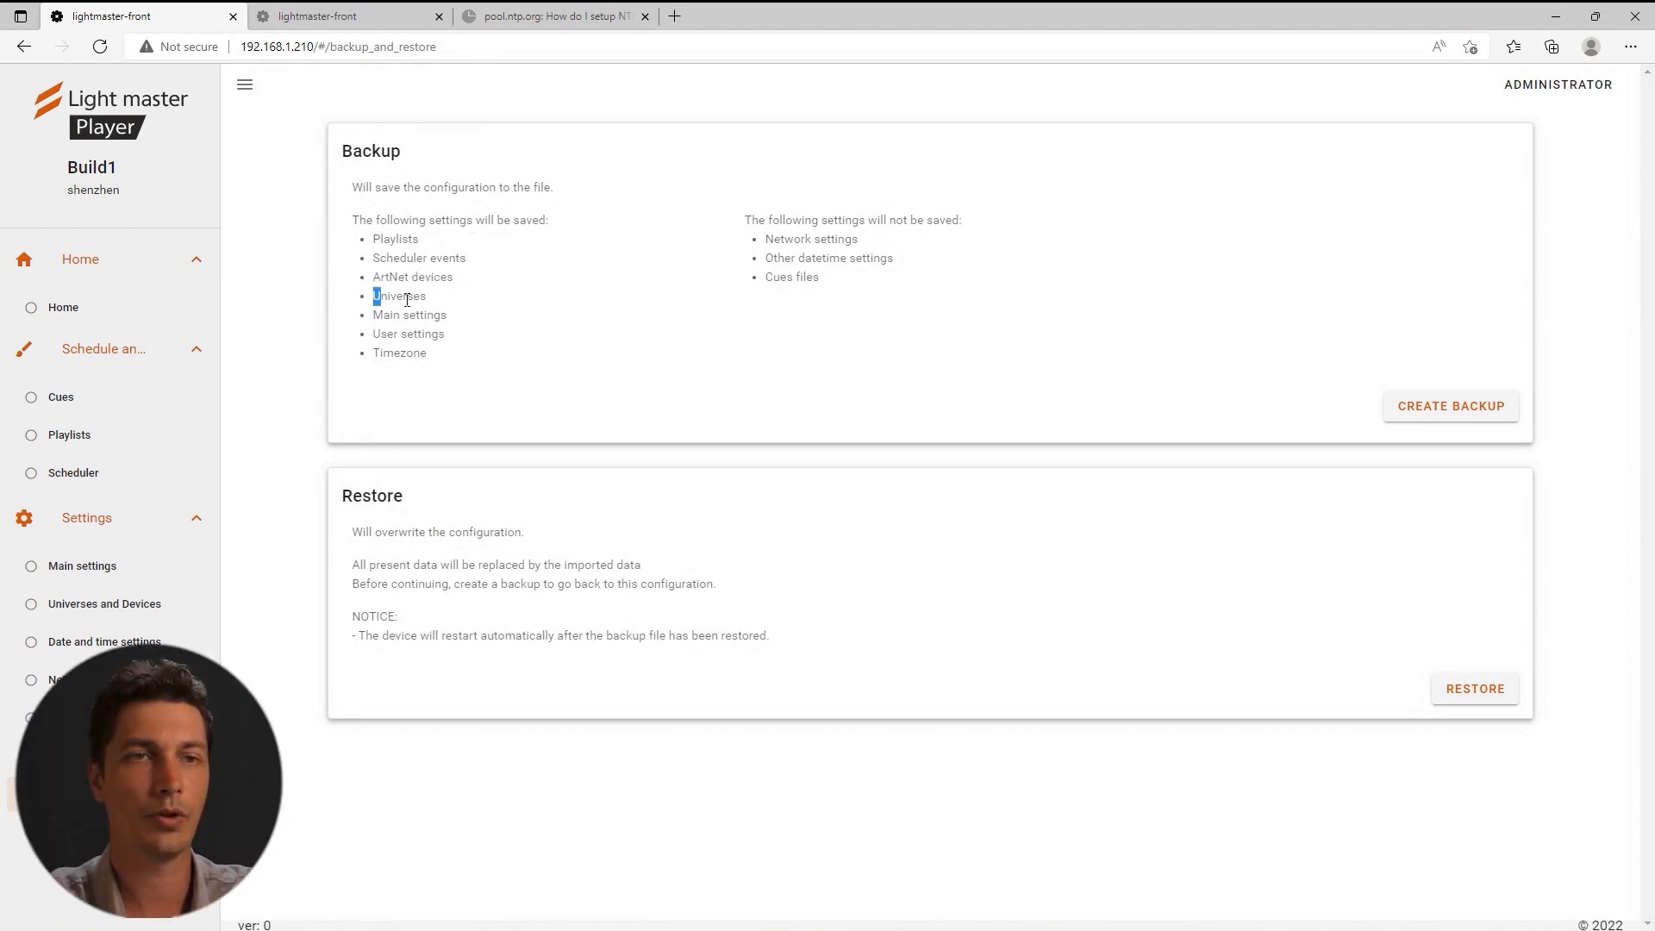
{"action": "left_click", "coordinate": [461, 398]}
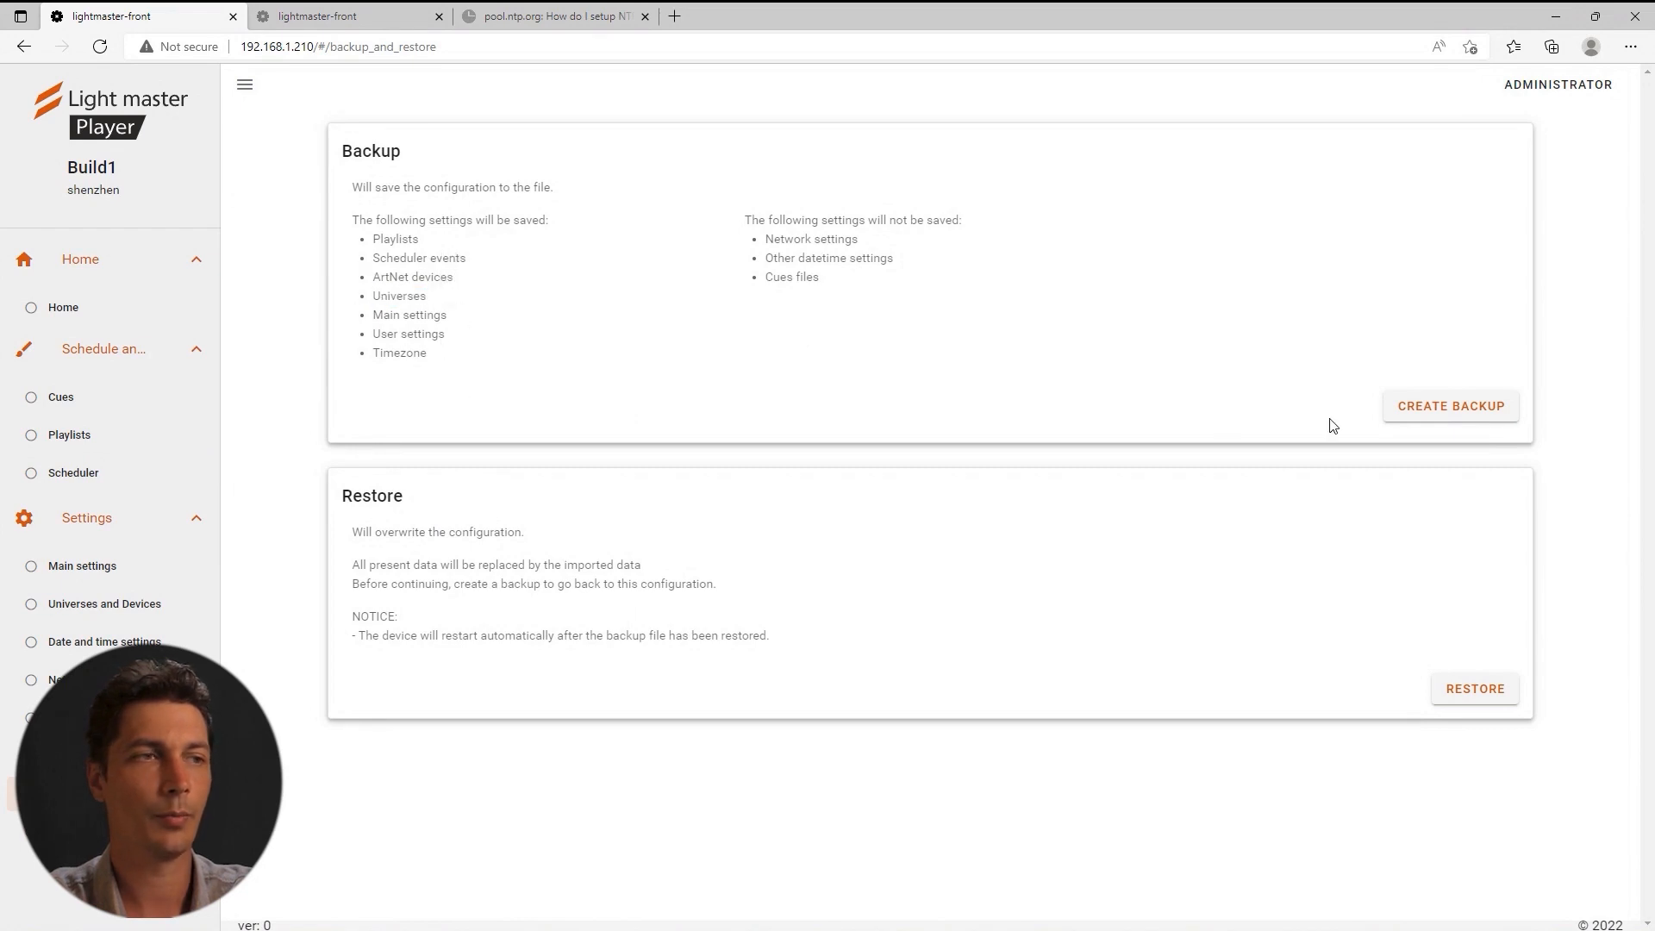
{"action": "left_click", "coordinate": [1439, 412]}
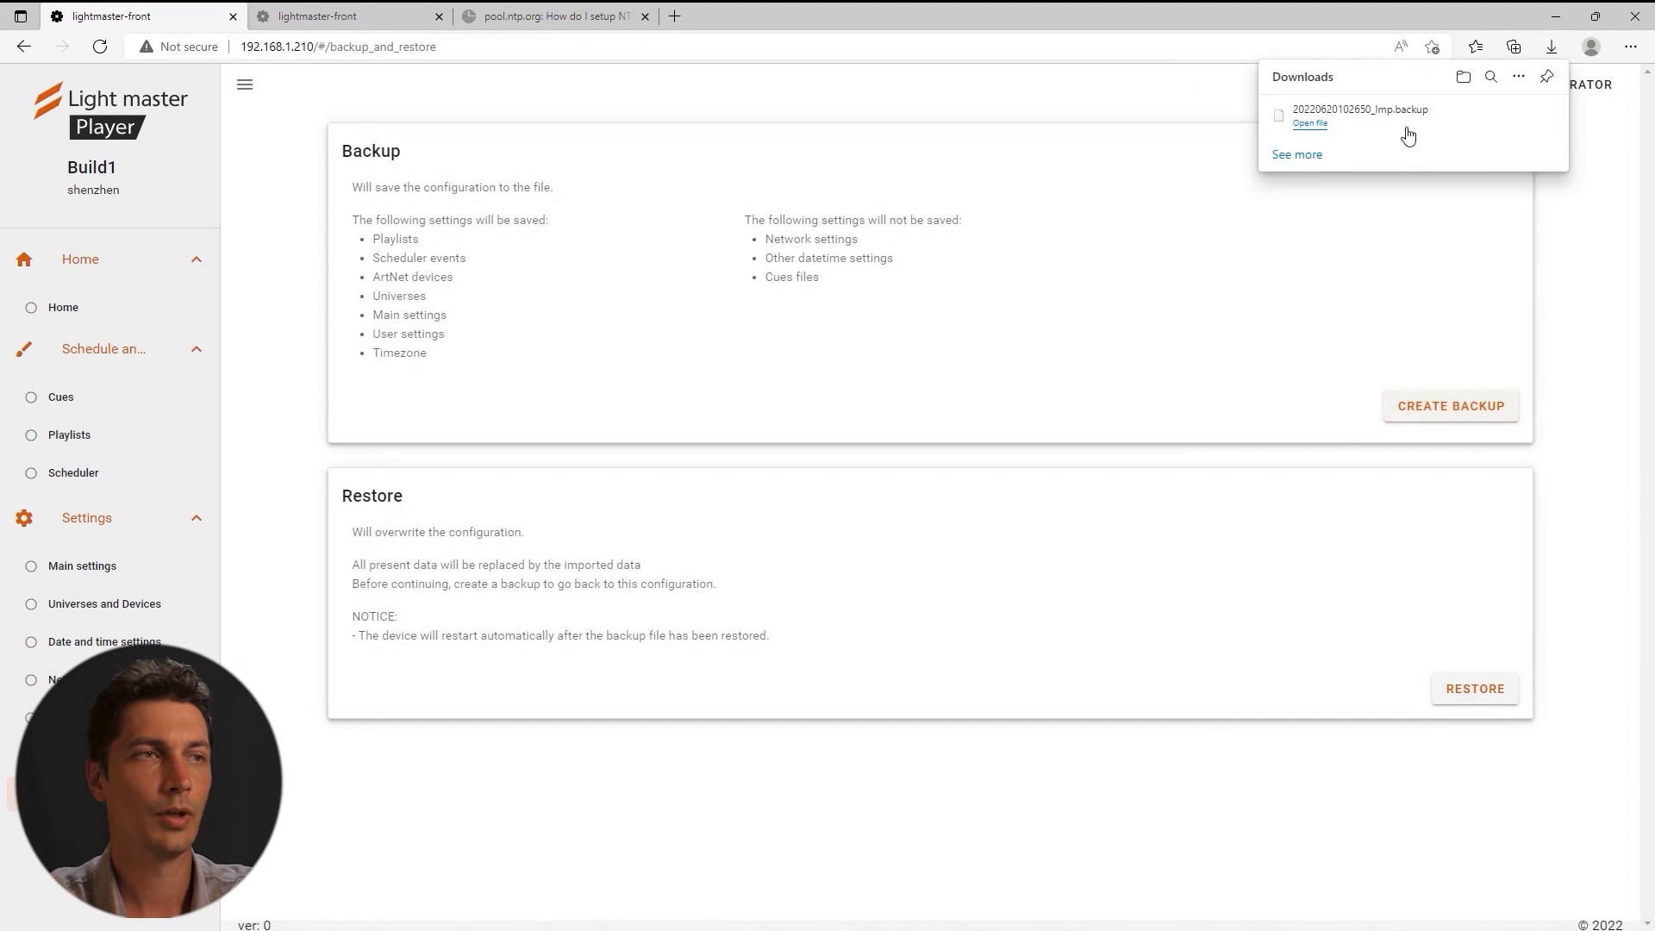
{"action": "left_click", "coordinate": [328, 19]}
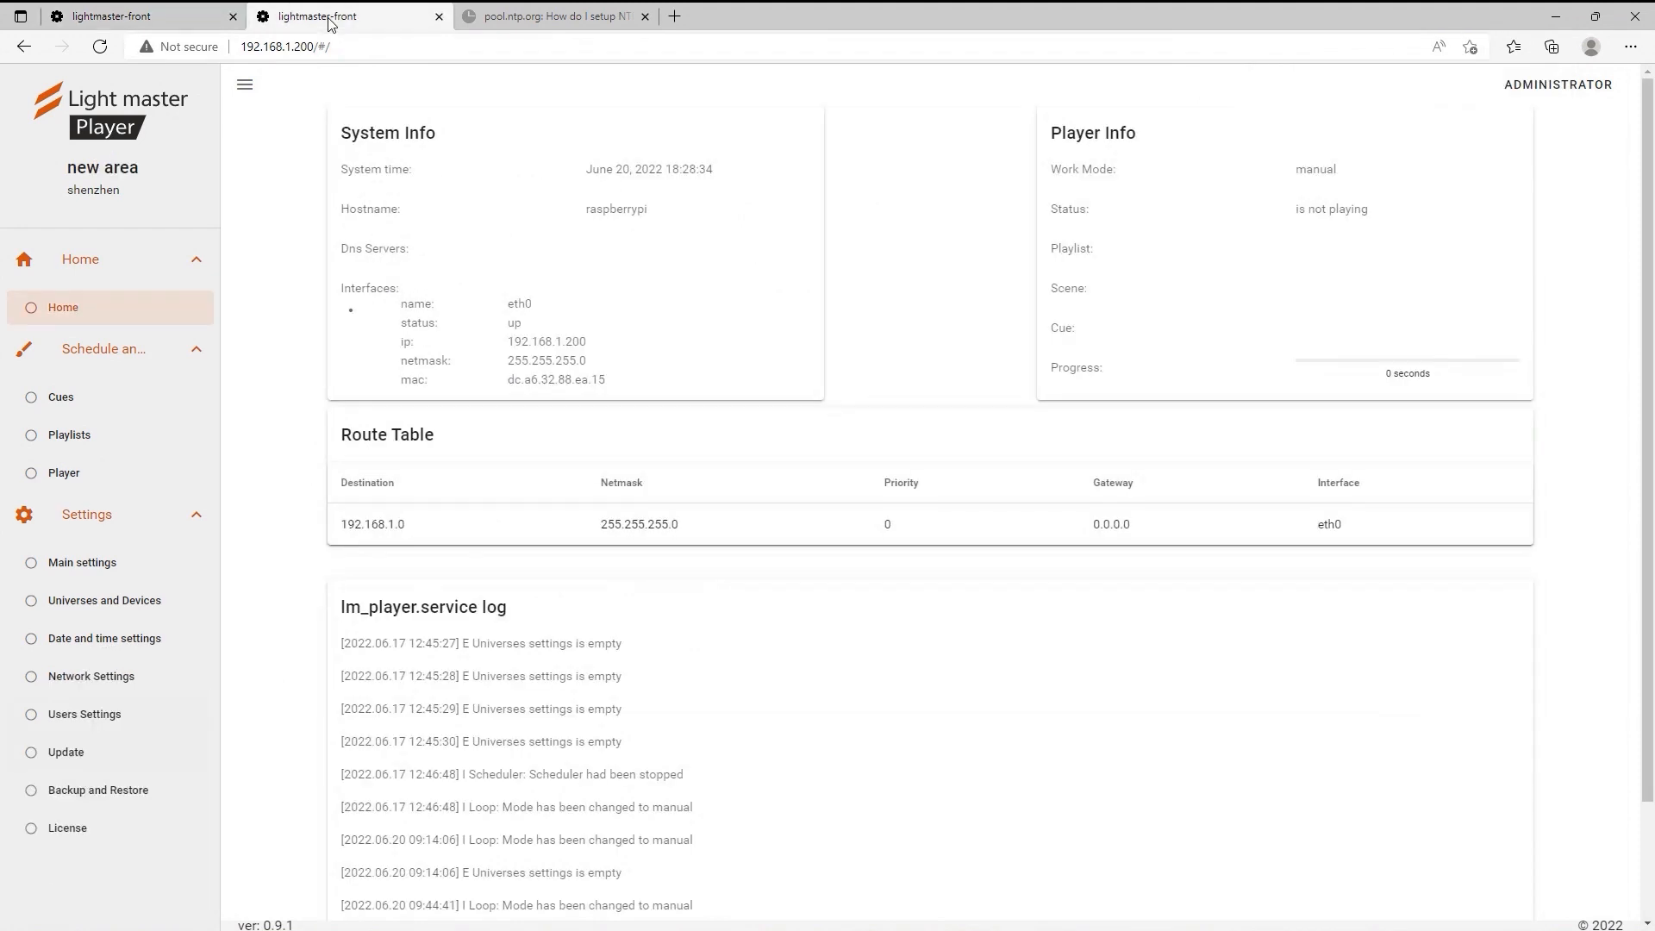
{"action": "left_click", "coordinate": [83, 802]}
{"action": "left_click", "coordinate": [1475, 688]}
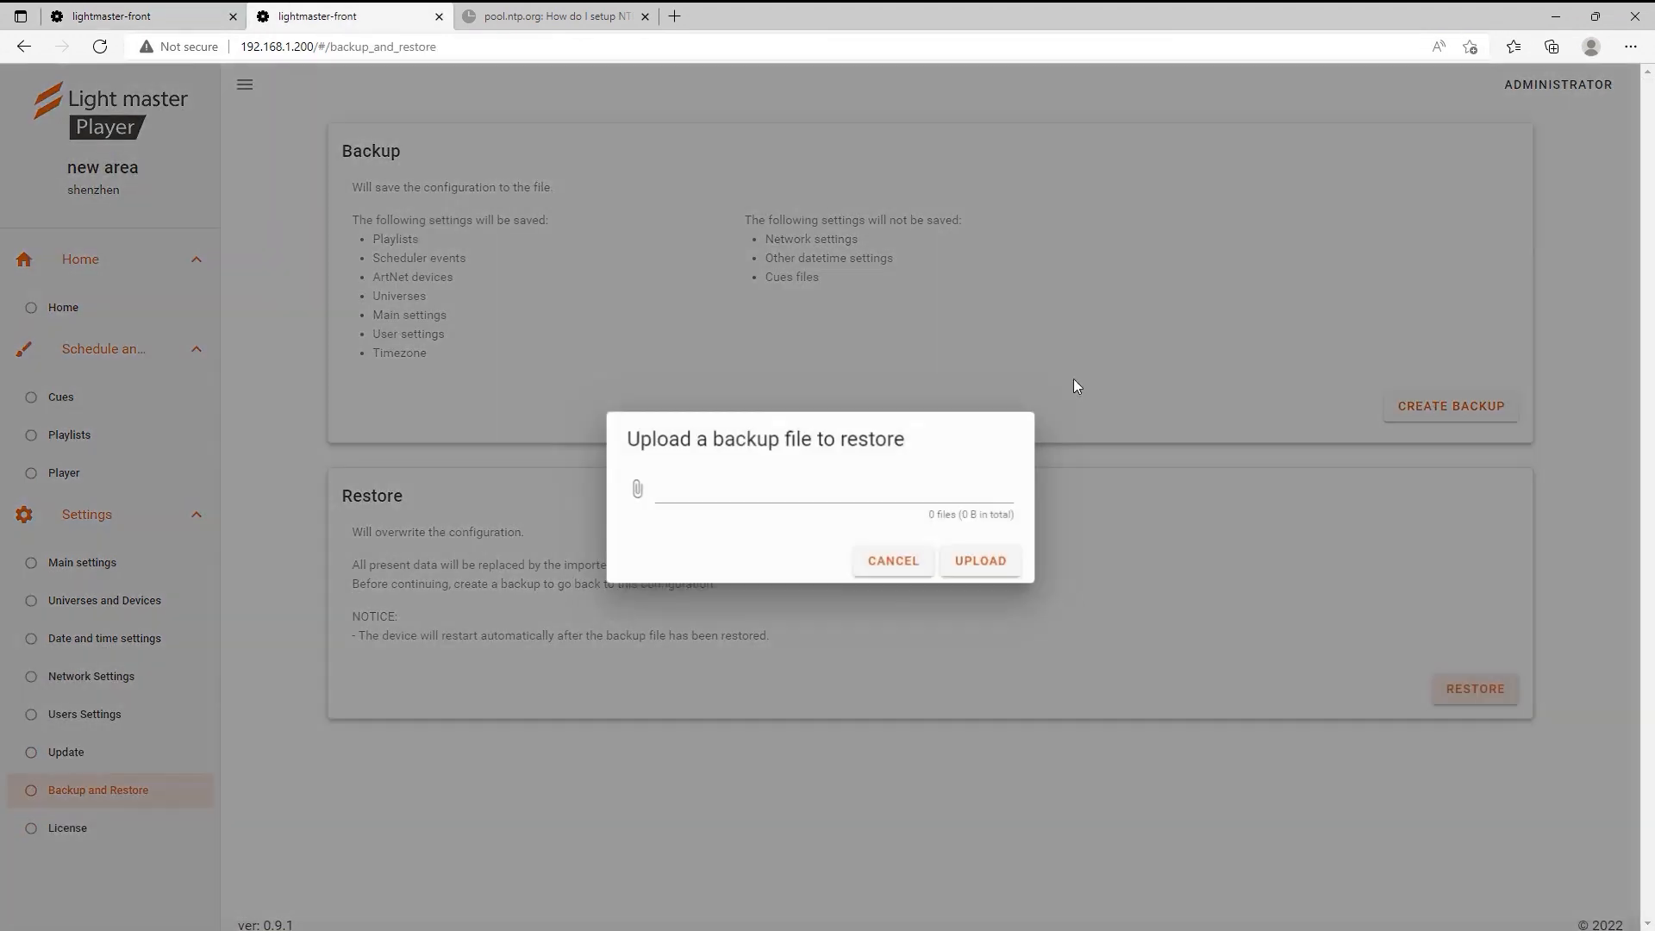
{"action": "left_click", "coordinate": [635, 489]}
{"action": "left_click", "coordinate": [599, 164]}
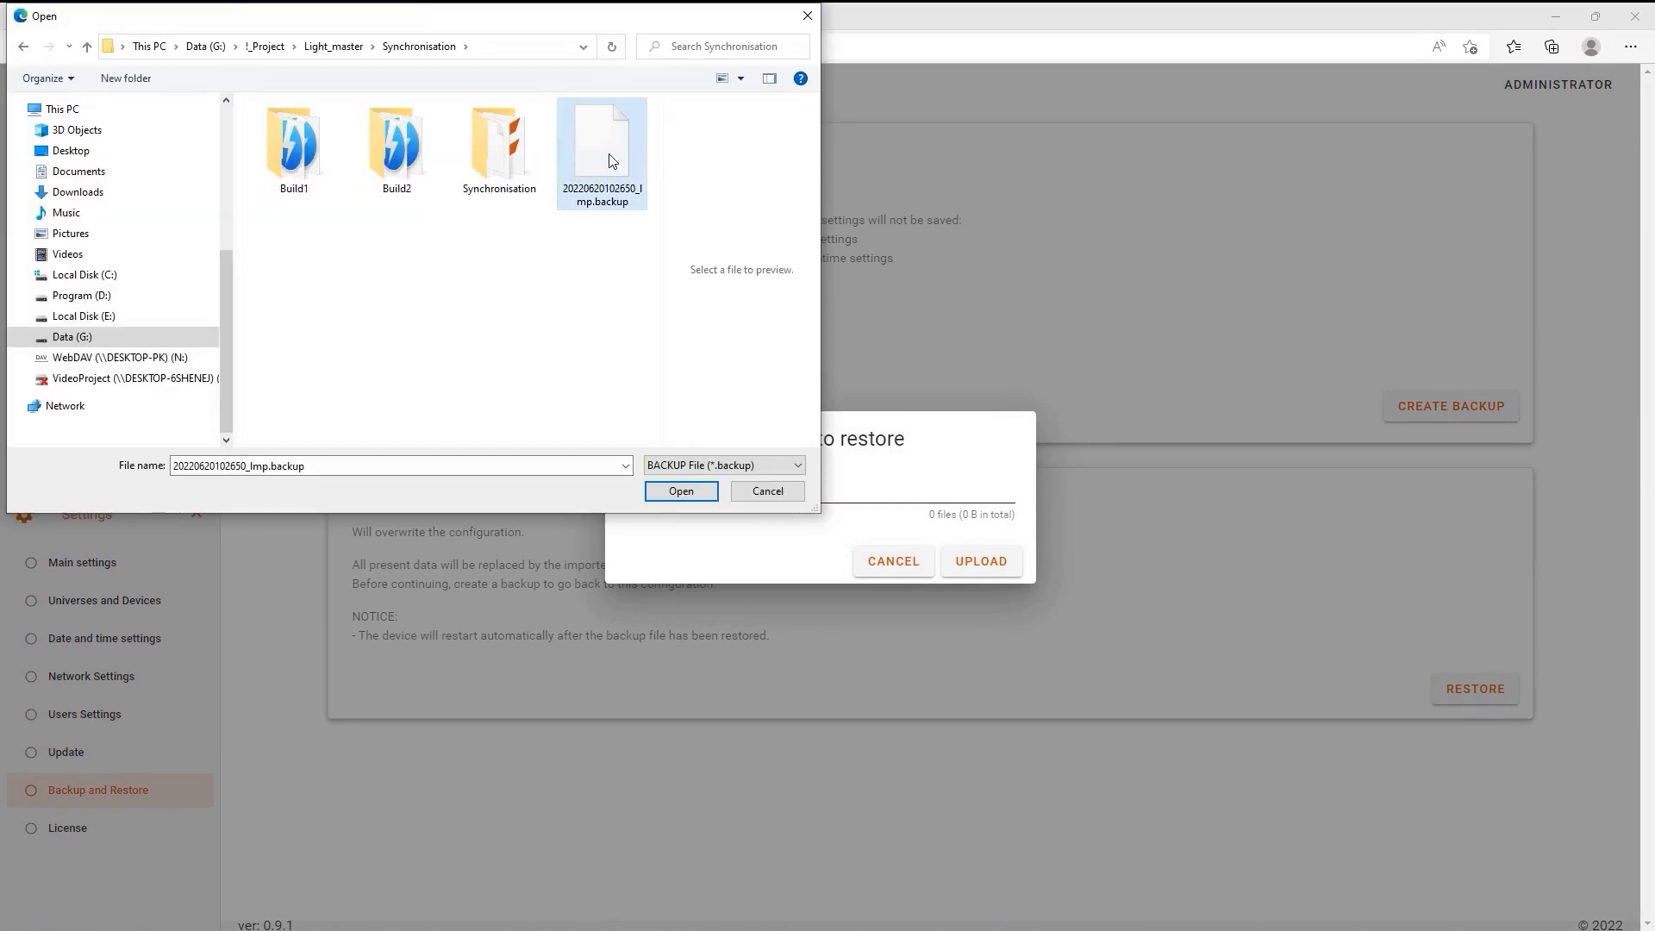
{"action": "left_click", "coordinate": [681, 491]}
{"action": "left_click", "coordinate": [1001, 572]}
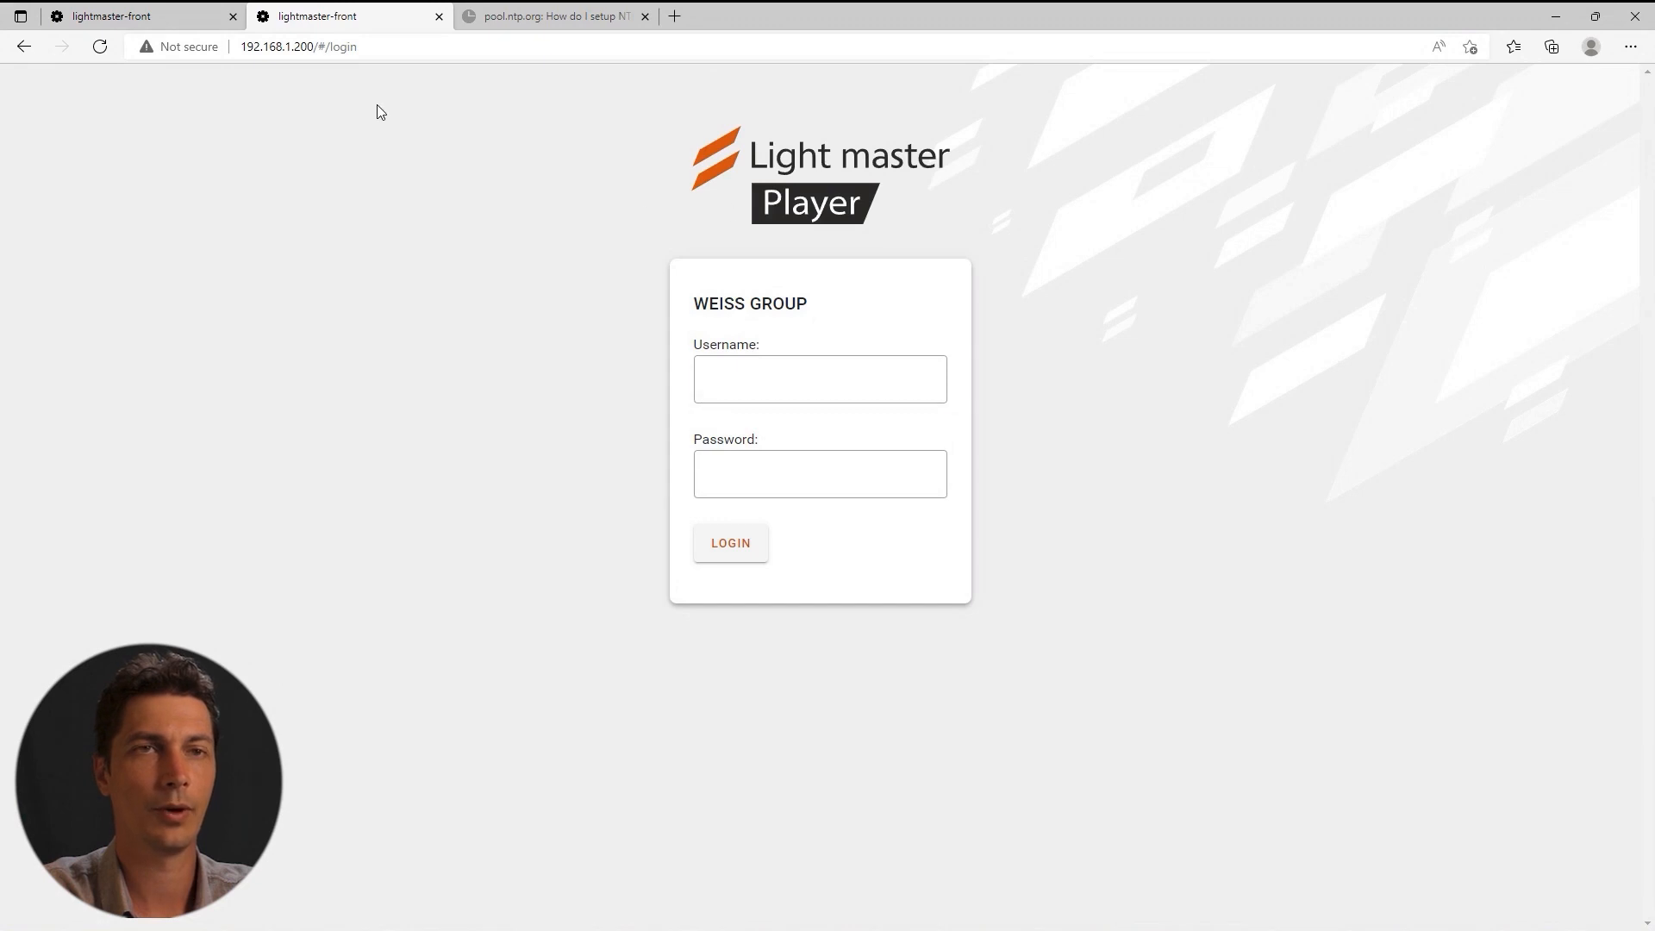
Log back in to the restarted player with the administrator username and password.
{"action": "left_click", "coordinate": [727, 380]}
{"action": "key", "text": "ctrl+v"}
{"action": "key", "text": "Tab"}
{"action": "key", "text": "ctrl+v"}
Log in and review the restored Composition002–004 cues and demo playlist on the second player.
{"action": "left_click", "coordinate": [730, 539]}
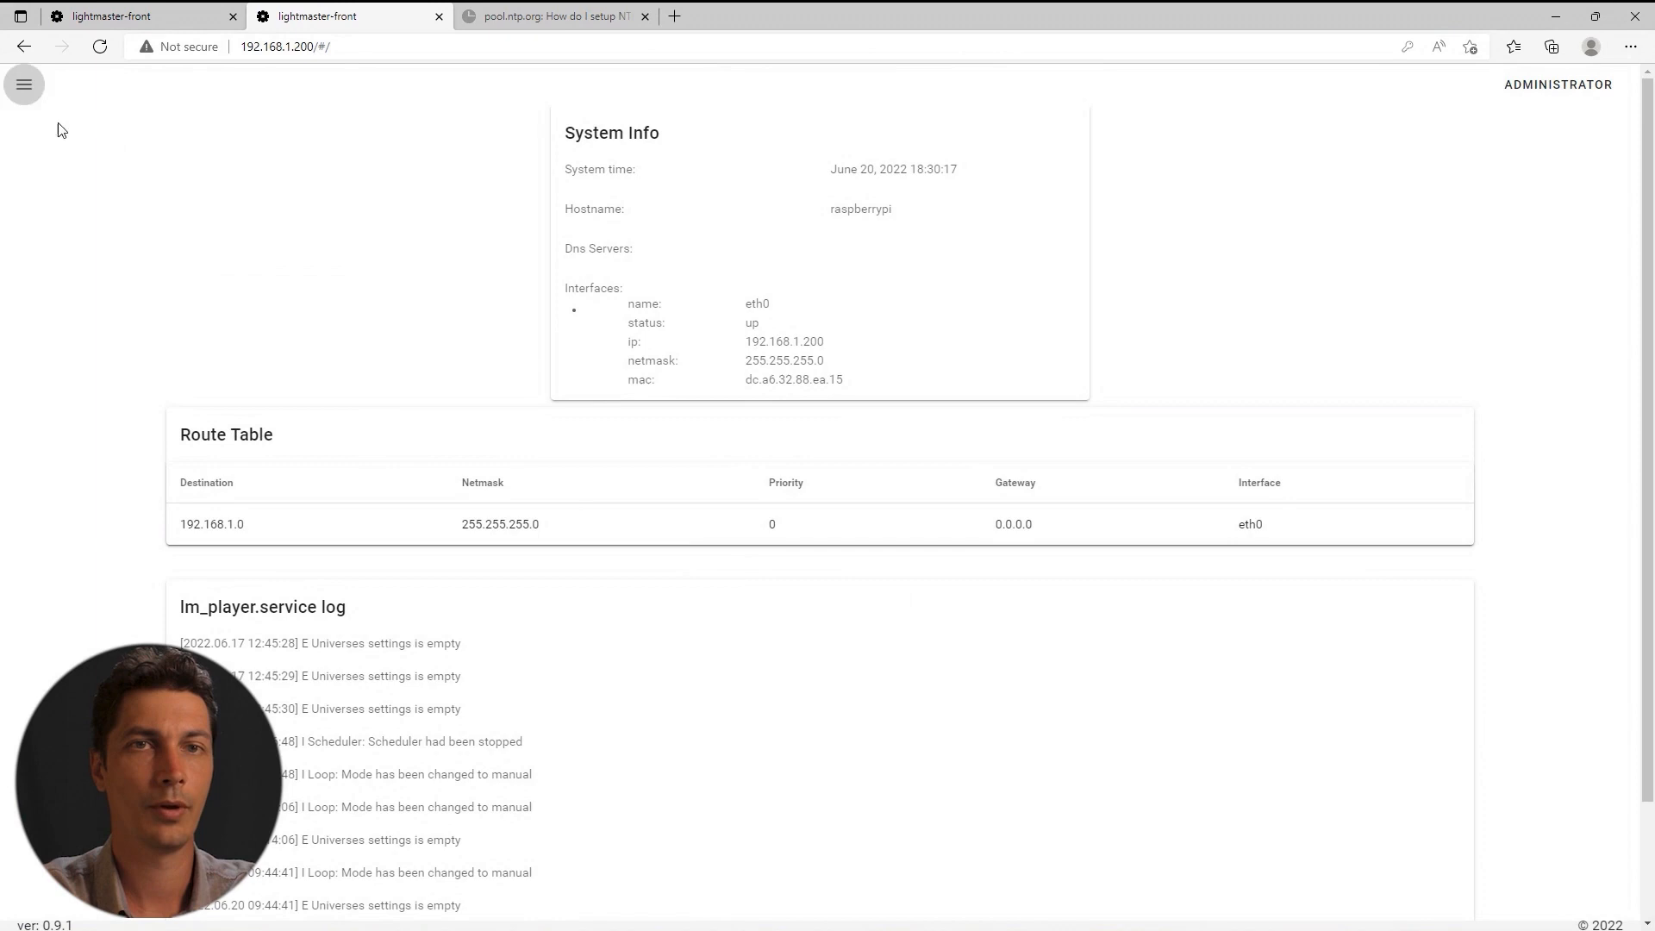
{"action": "left_click", "coordinate": [24, 84]}
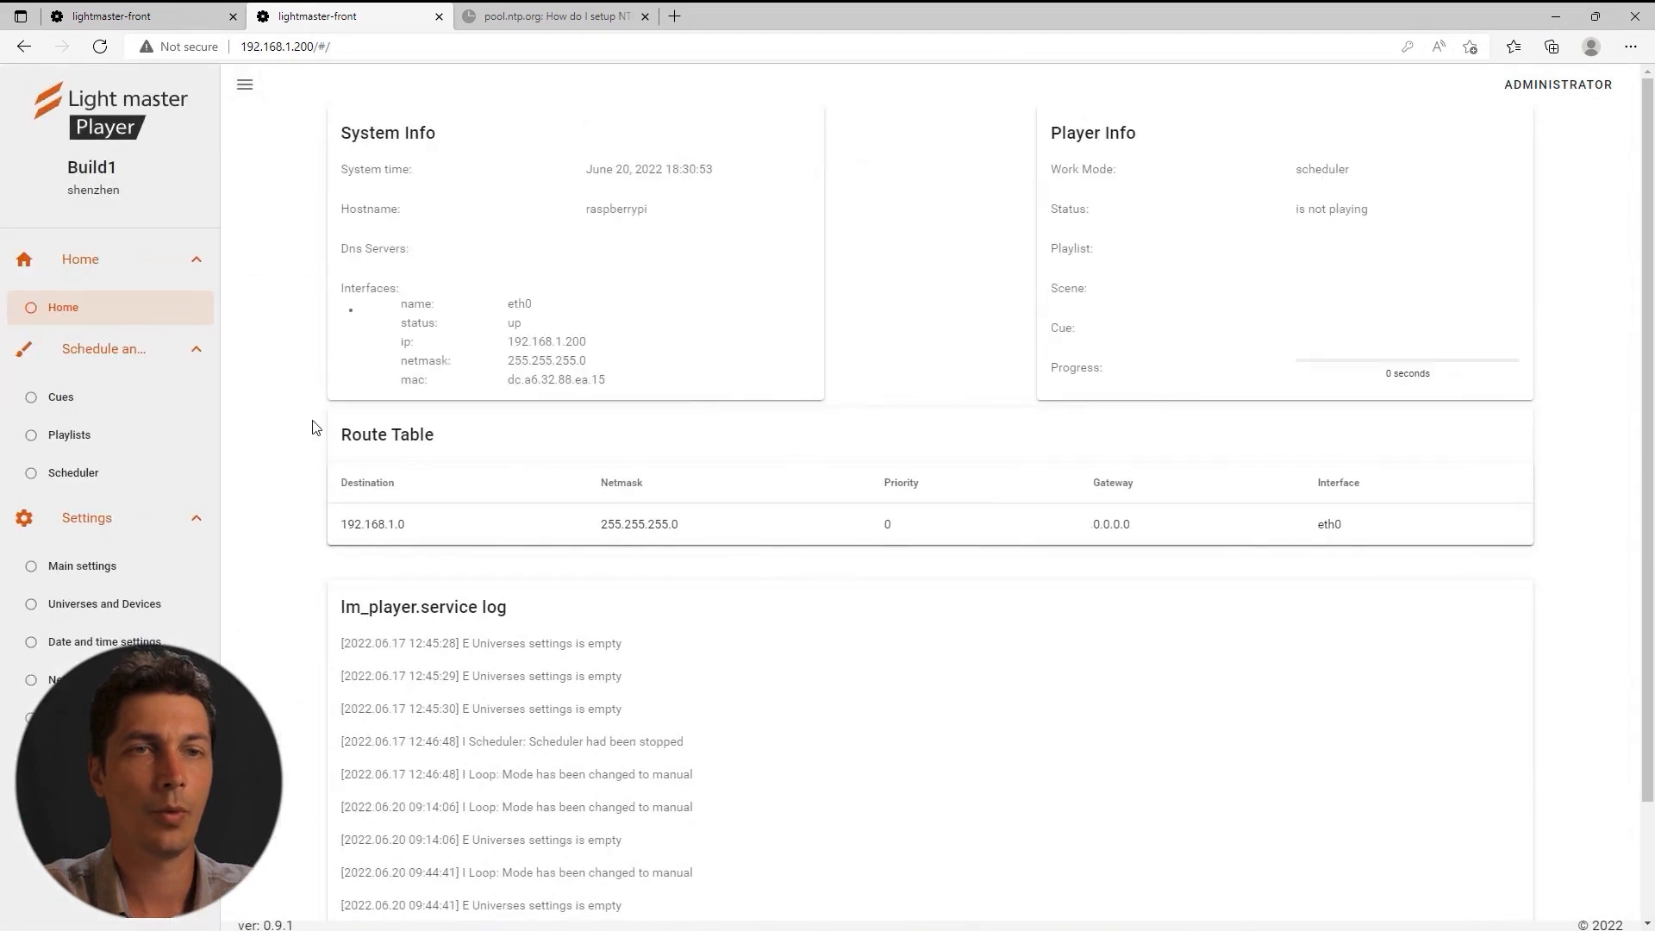
{"action": "left_click", "coordinate": [59, 397]}
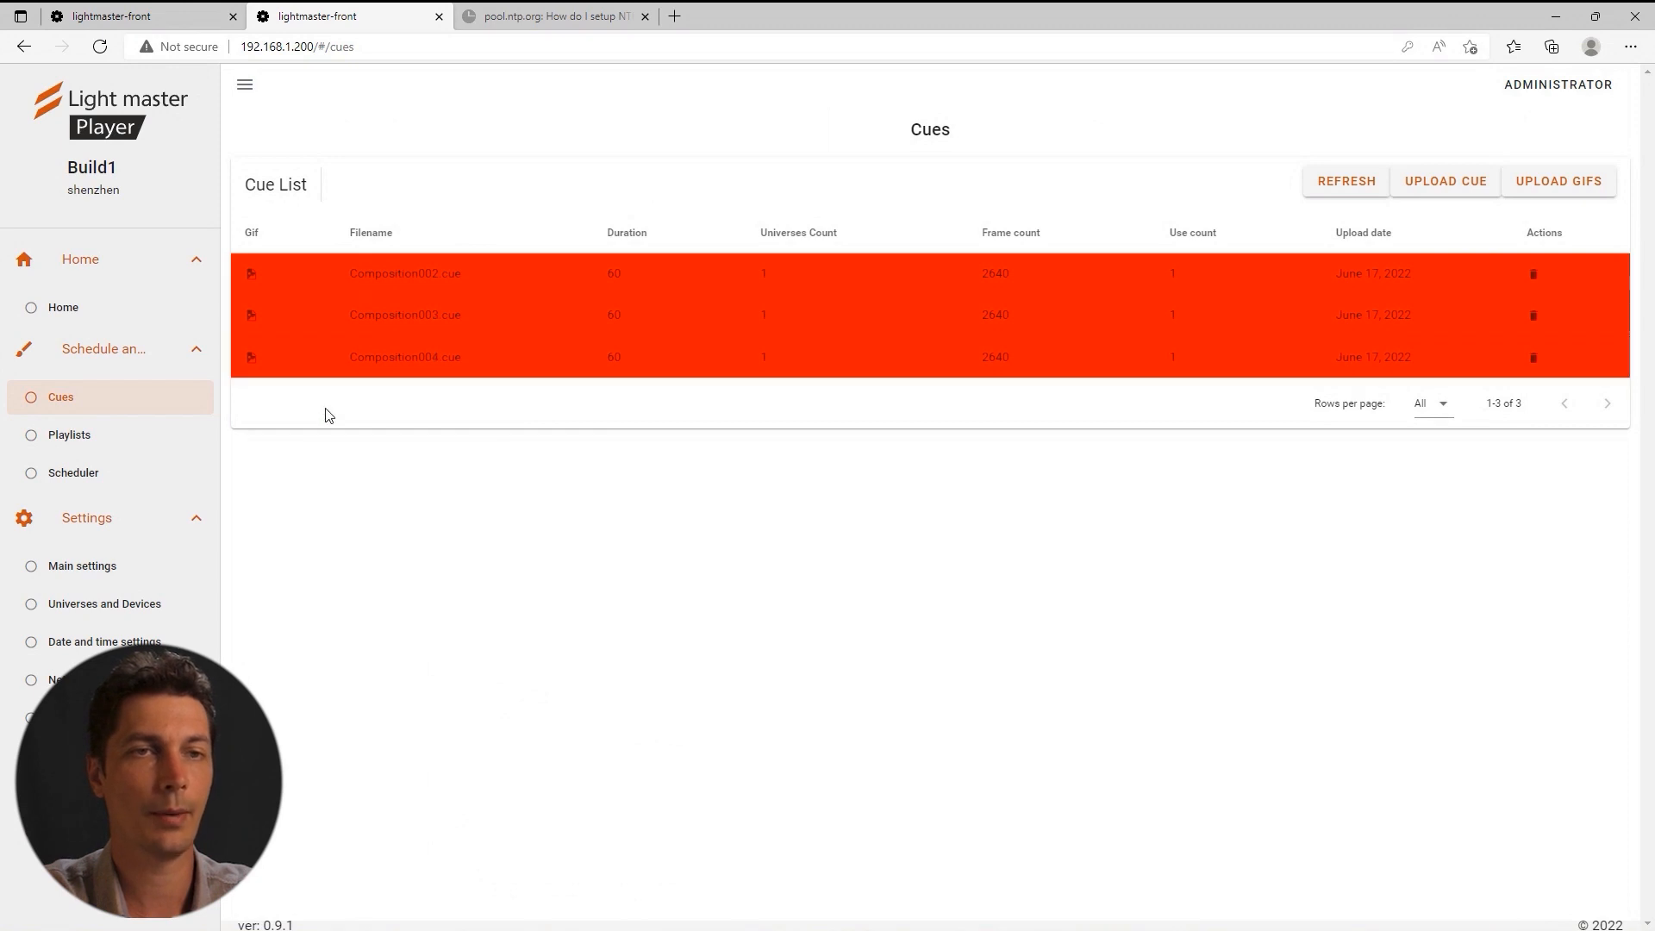
{"action": "left_click", "coordinate": [74, 441]}
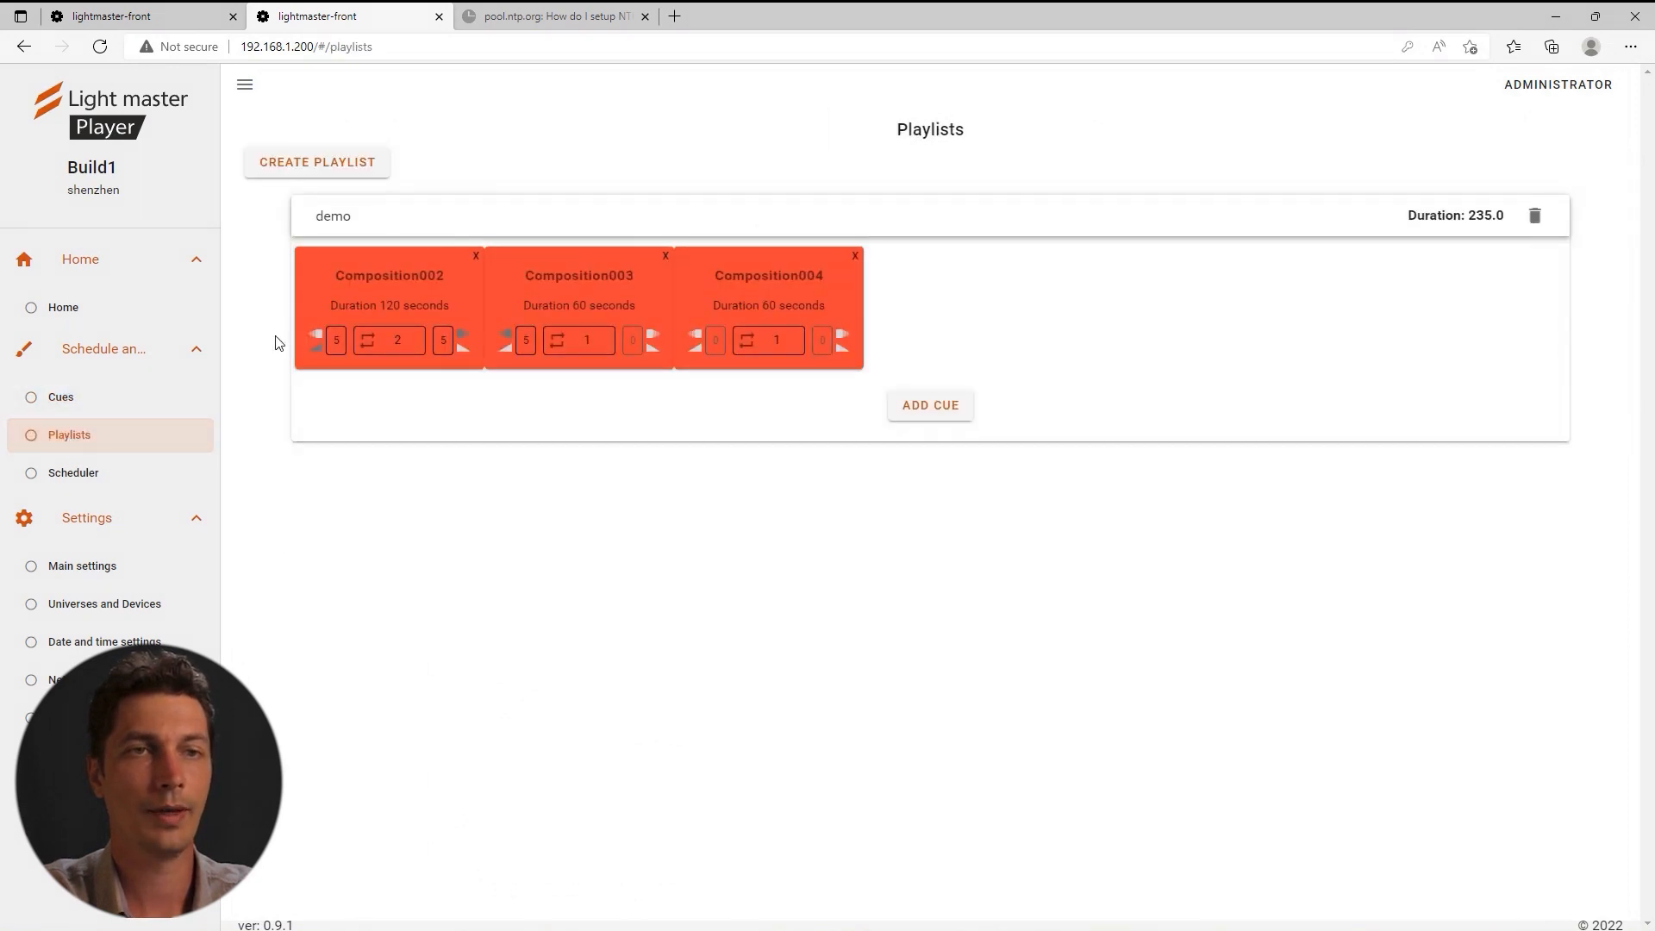
{"action": "left_click", "coordinate": [59, 399]}
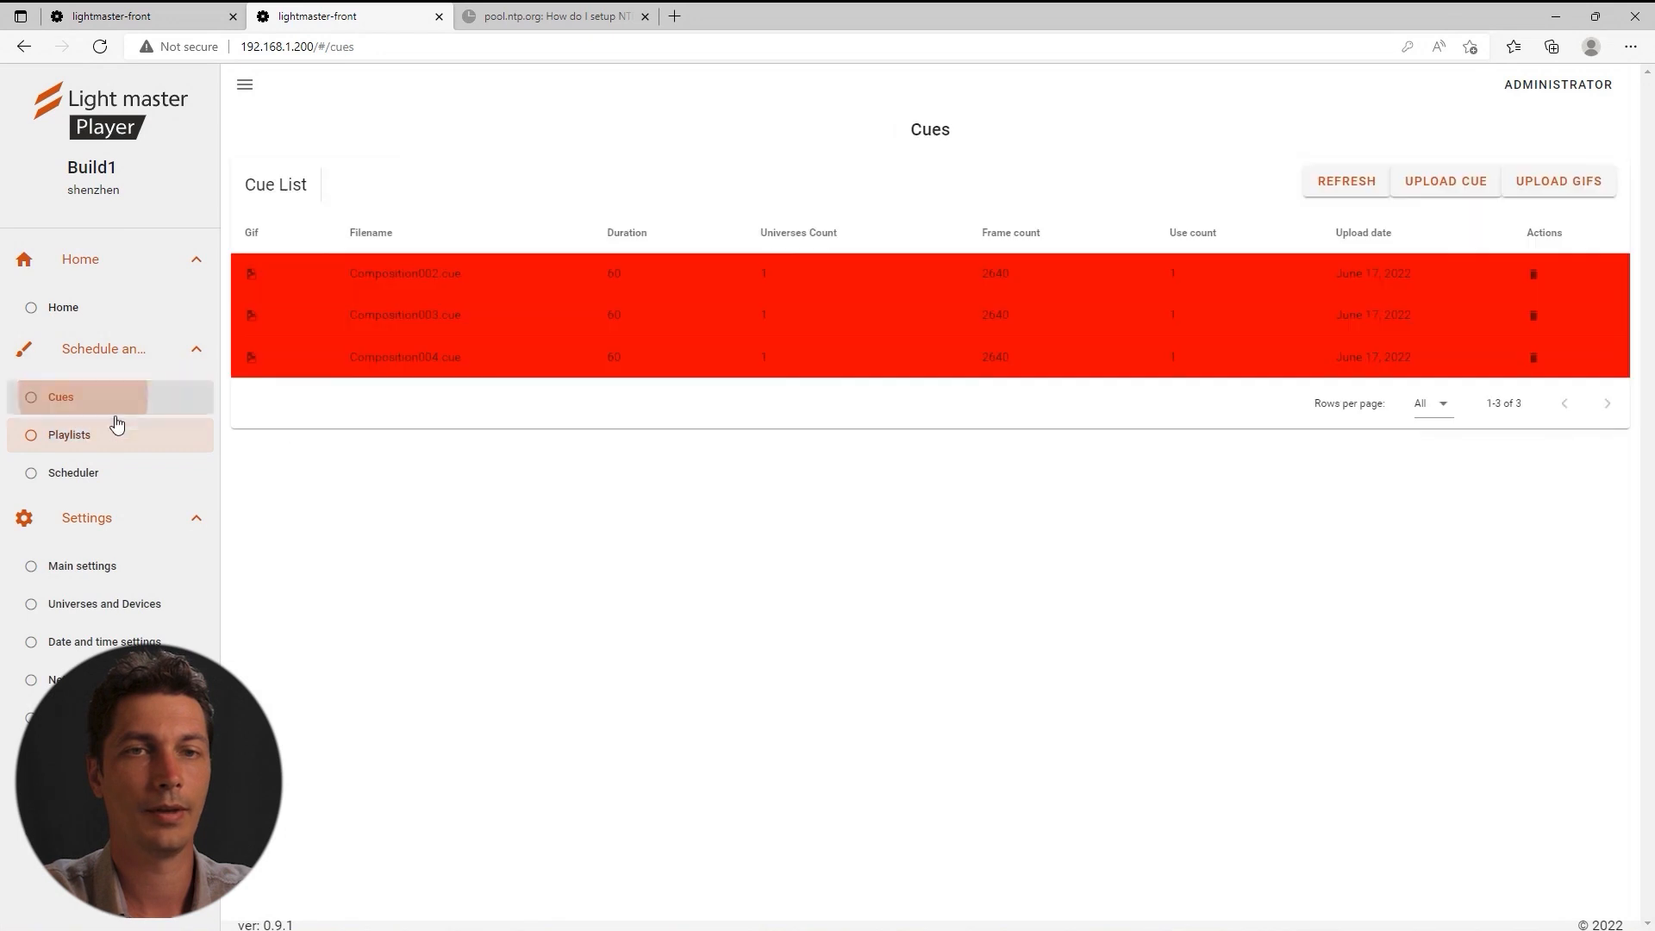
Upload the three Composition cue files from the Build2 folder and view the demo playlist.
{"action": "left_click", "coordinate": [1428, 183]}
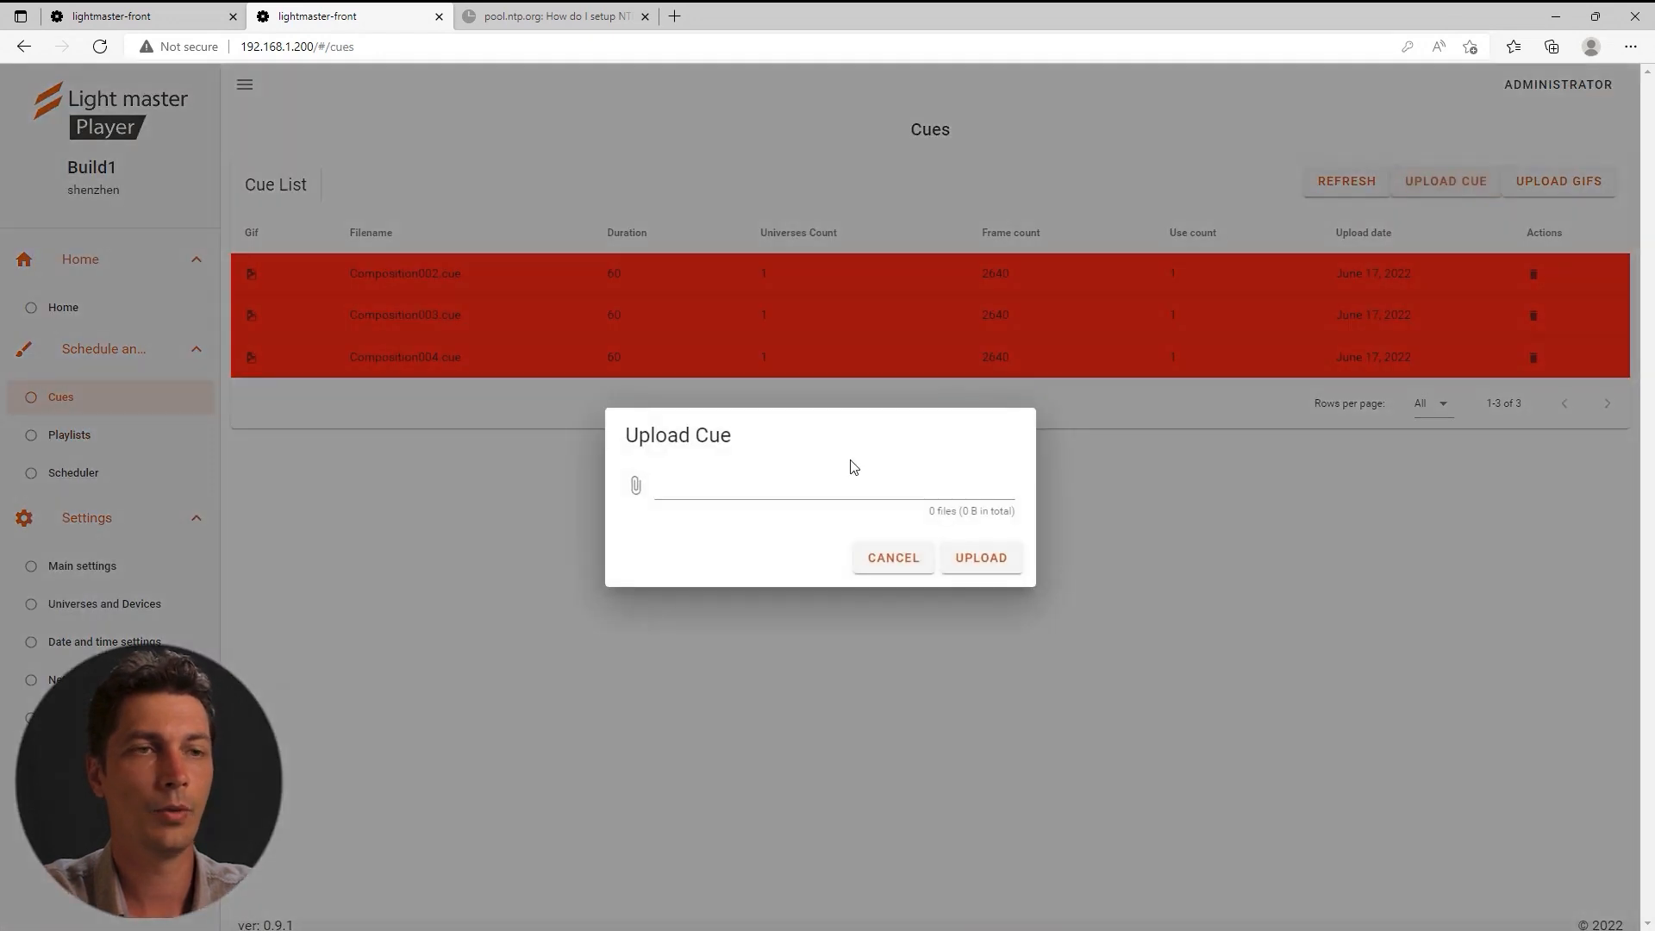
{"action": "left_click", "coordinate": [634, 493]}
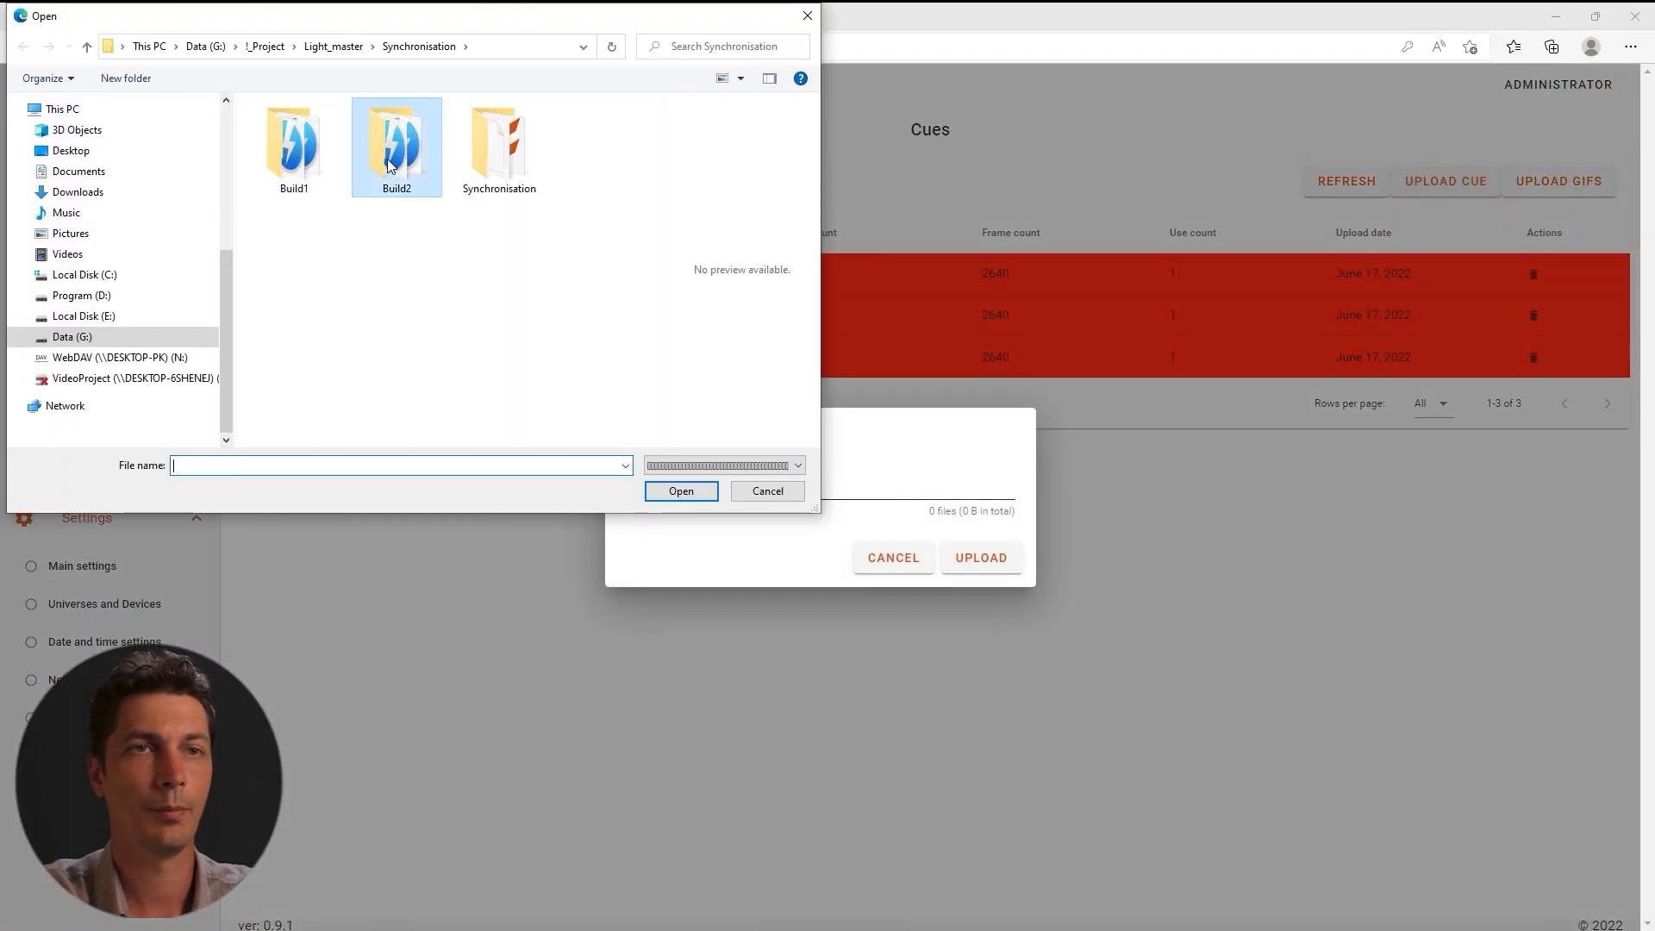
{"action": "double_click", "coordinate": [386, 172]}
{"action": "left_click_drag", "start_coordinate": [461, 119], "coordinate": [341, 202]}
{"action": "left_click", "coordinate": [681, 490]}
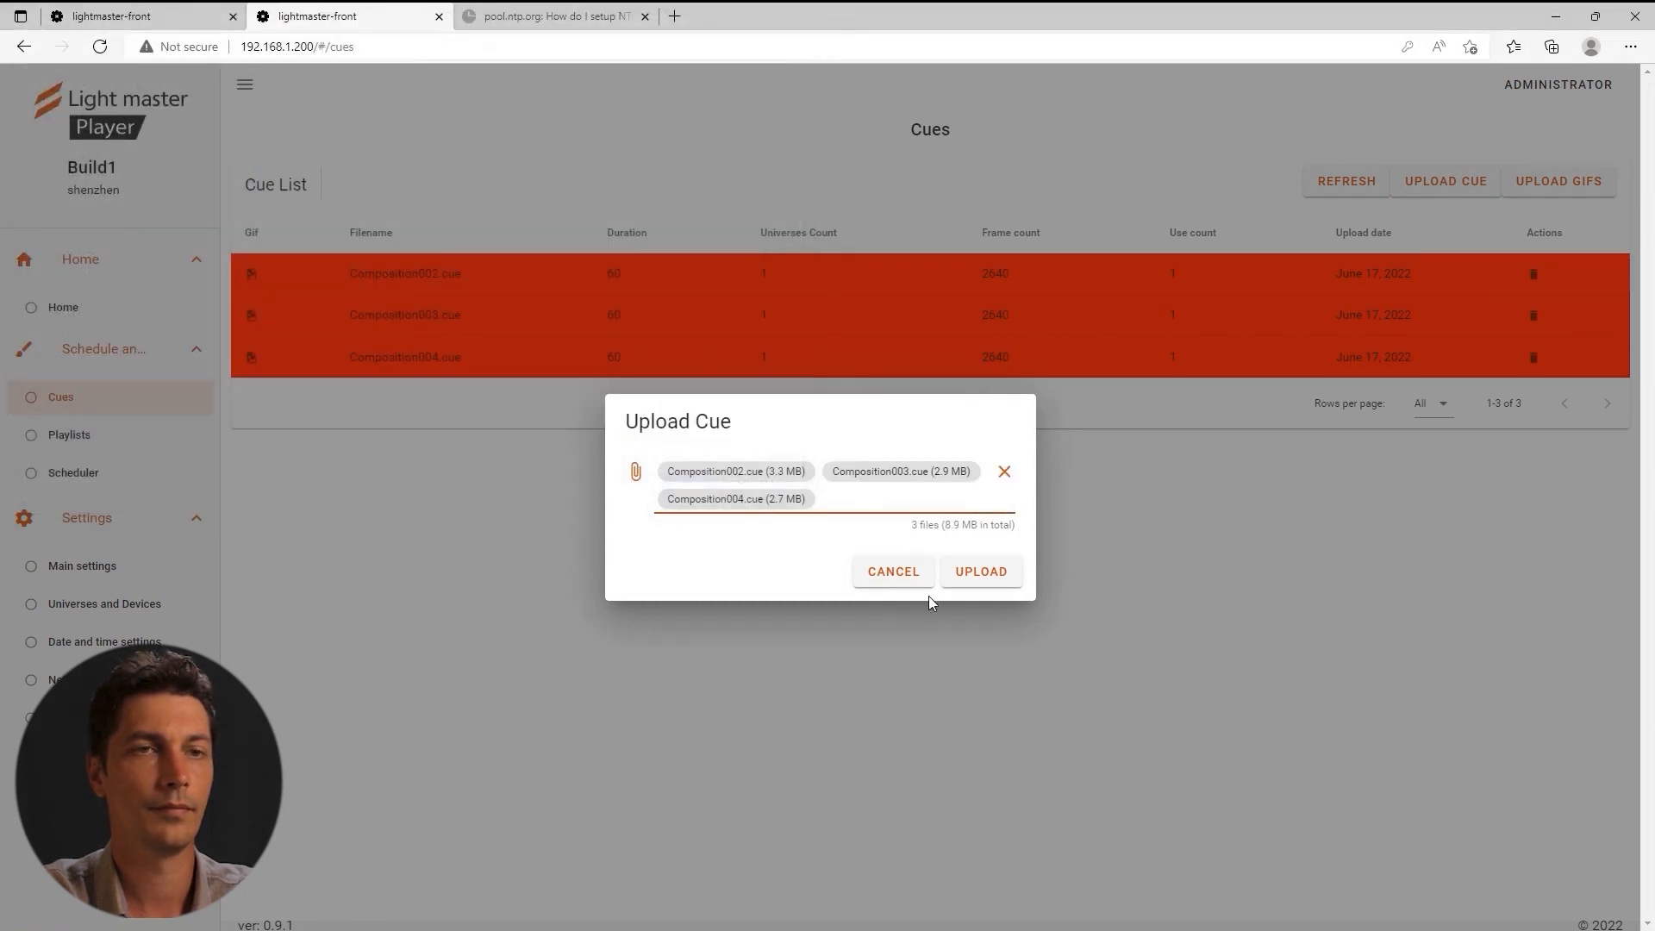
{"action": "left_click", "coordinate": [970, 584]}
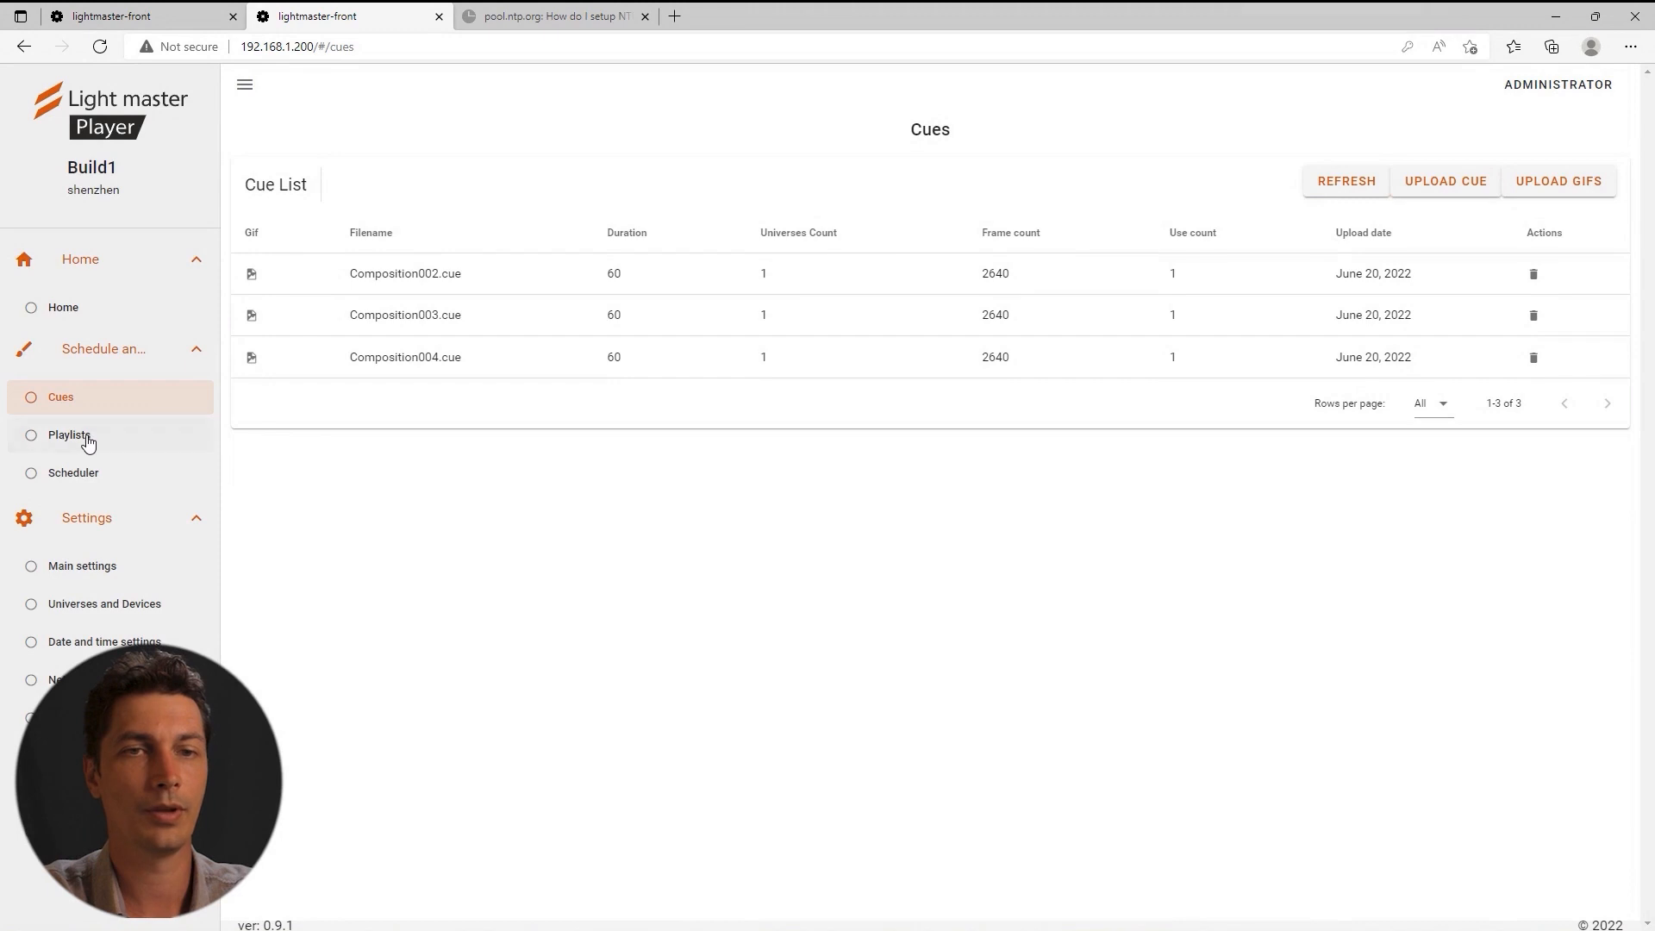
{"action": "left_click", "coordinate": [86, 441]}
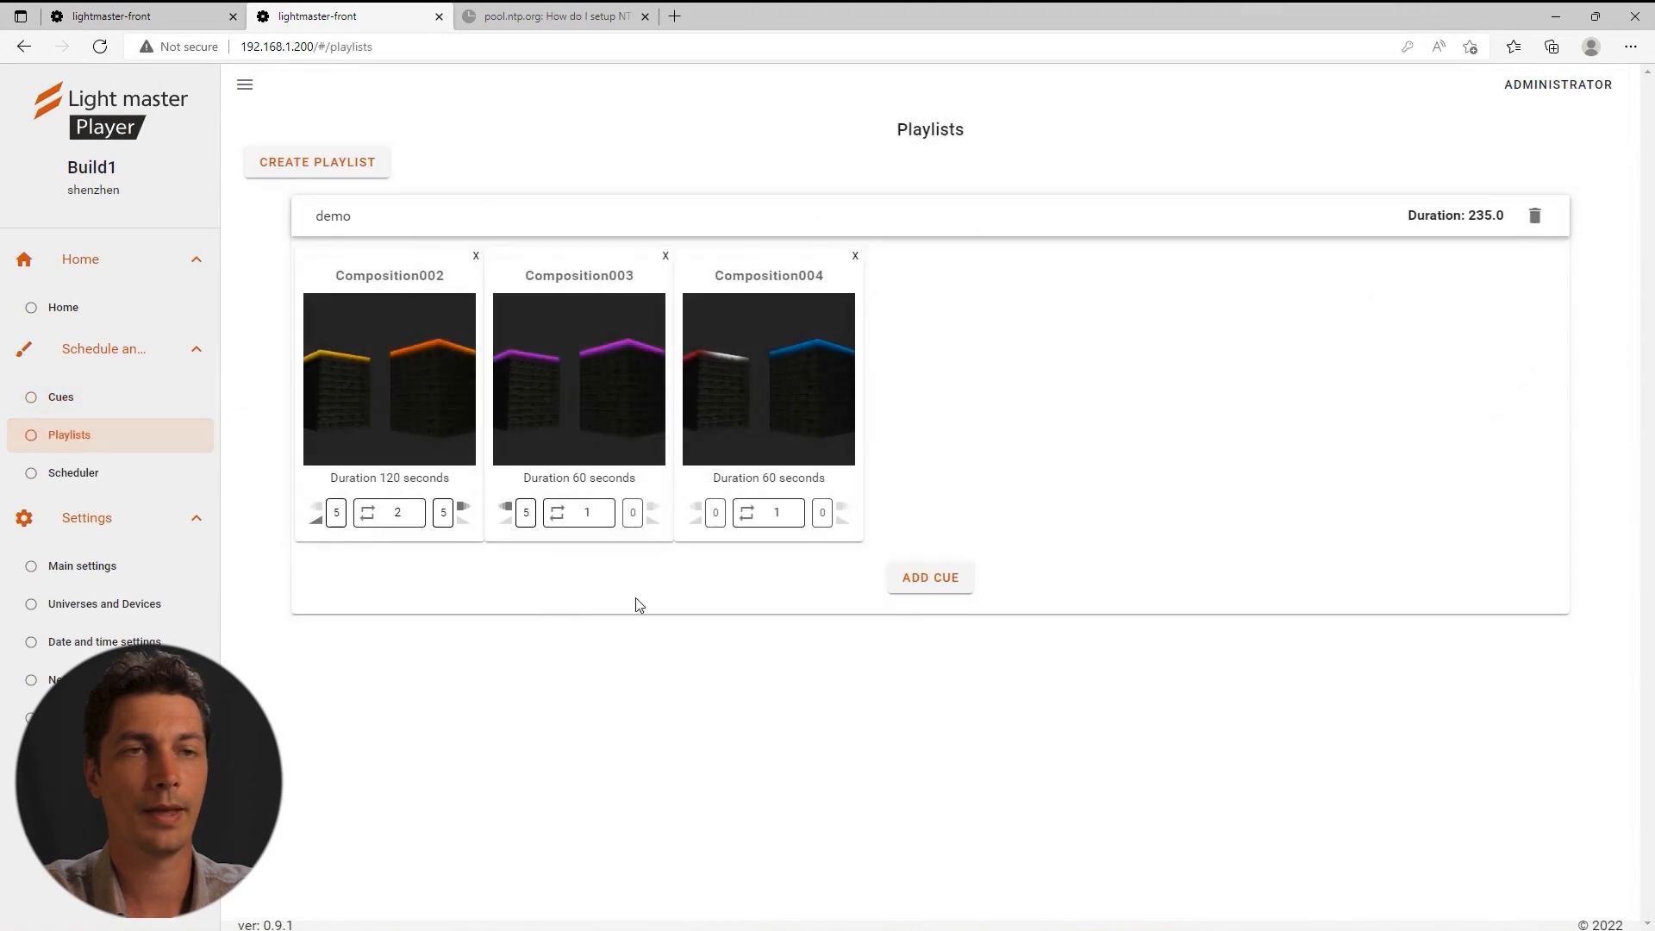
Change the second player's Object name from Build1 to Build2 in Main settings.
{"action": "left_click", "coordinate": [108, 488]}
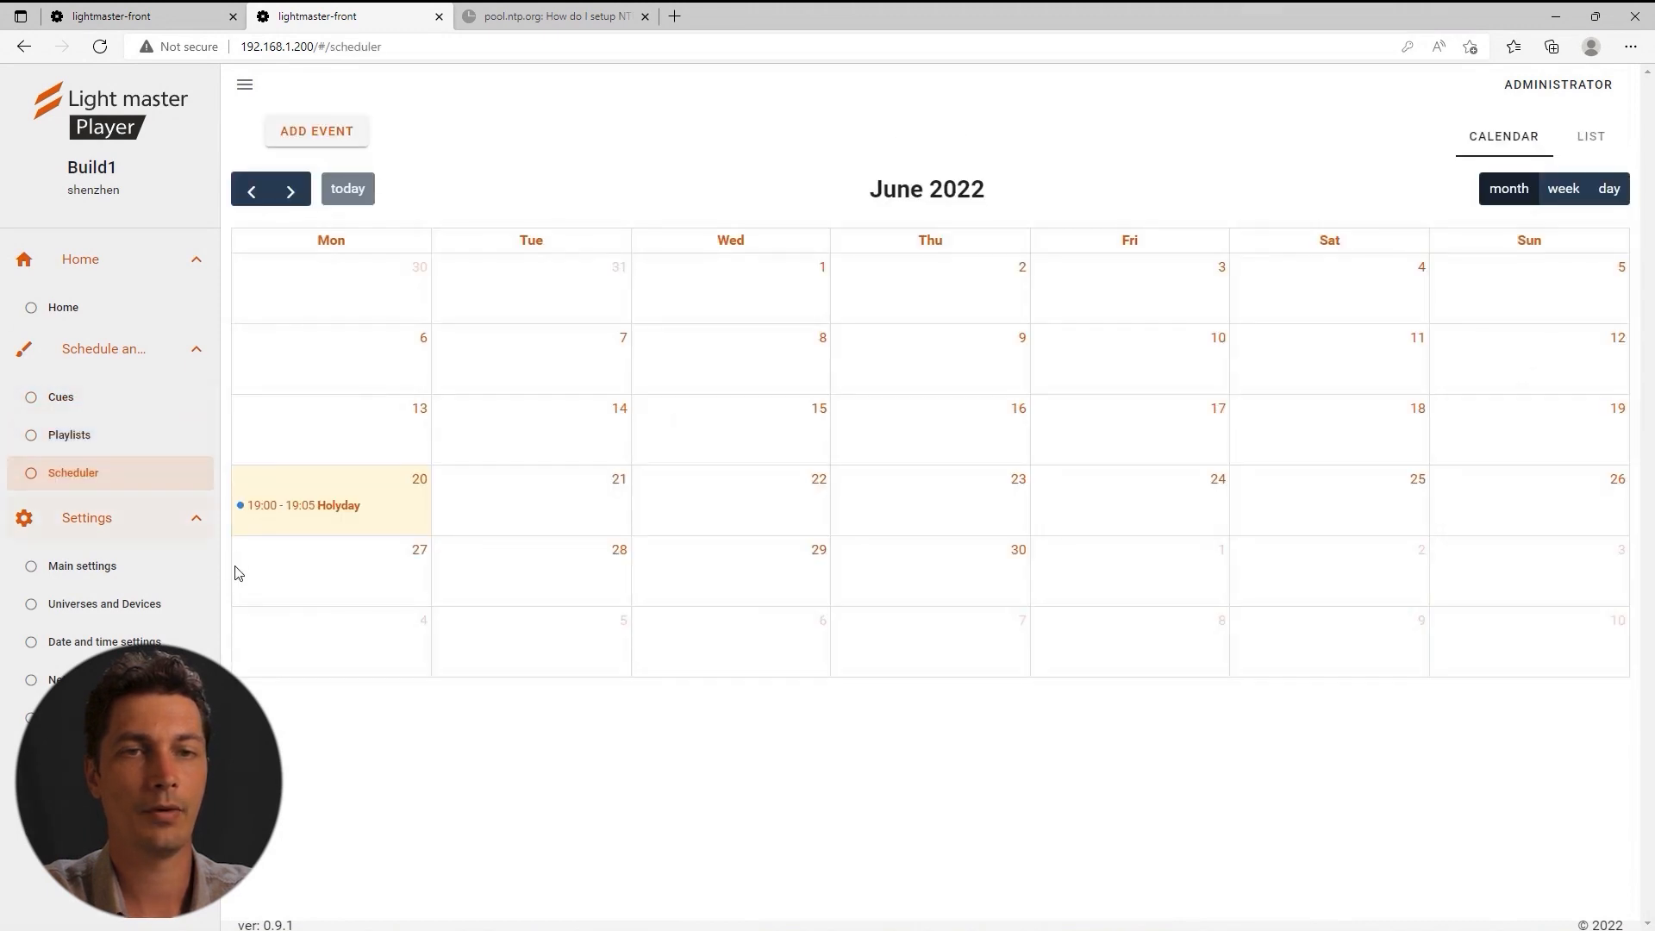
{"action": "left_click", "coordinate": [86, 570]}
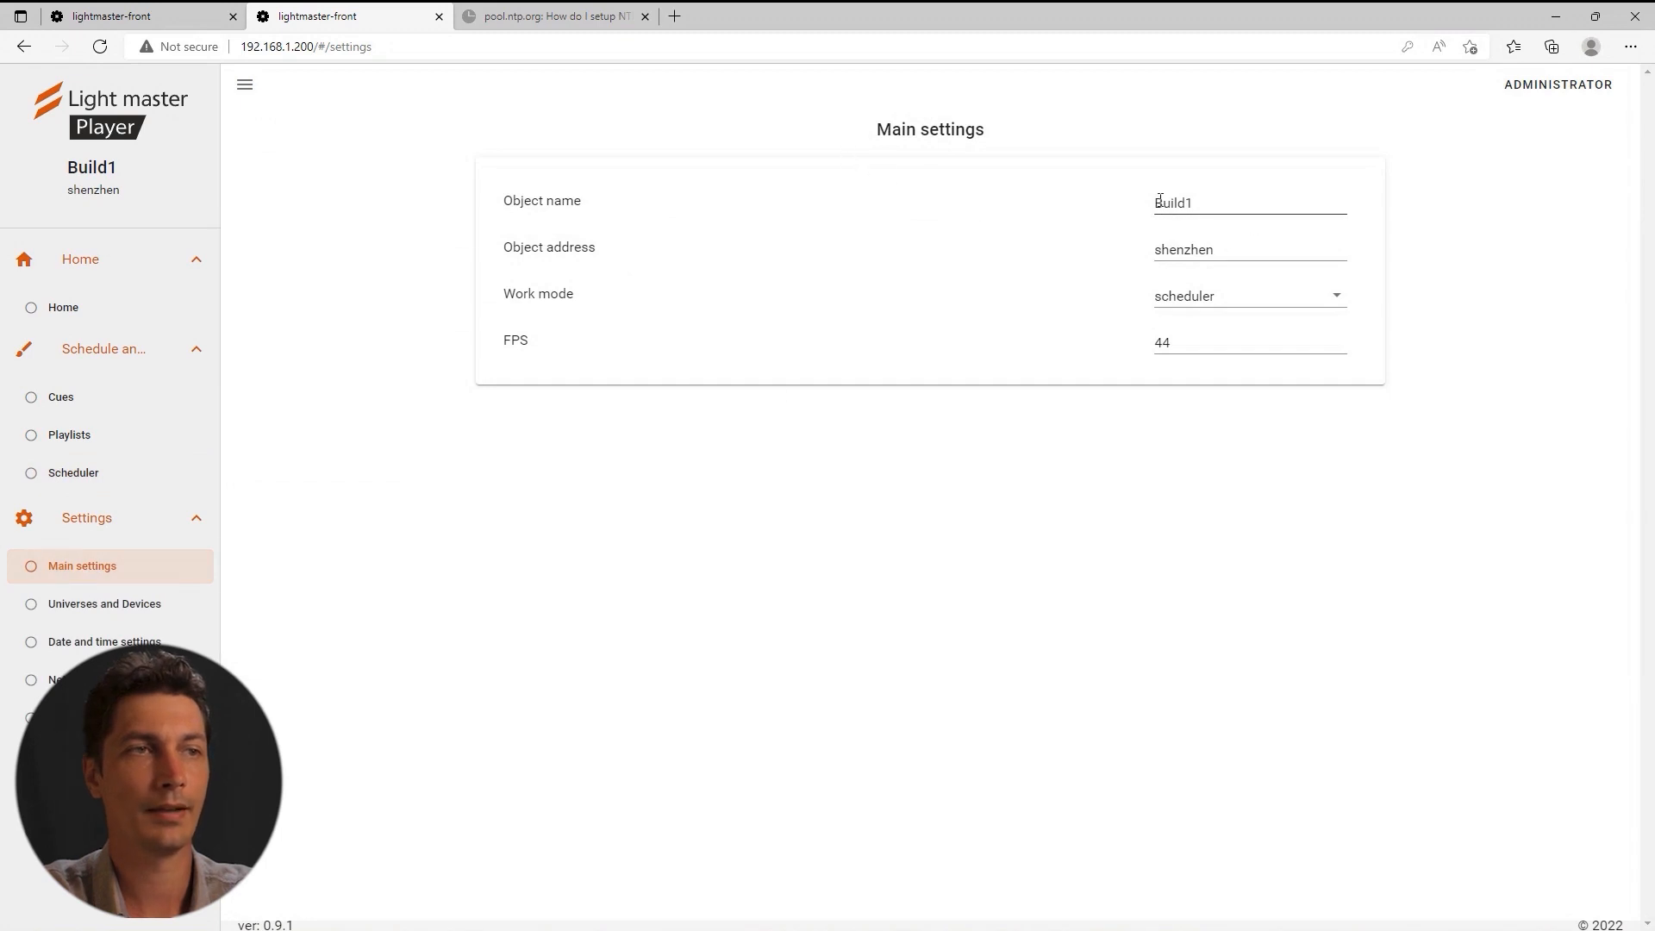
{"action": "left_click", "coordinate": [140, 21]}
{"action": "left_click", "coordinate": [341, 19]}
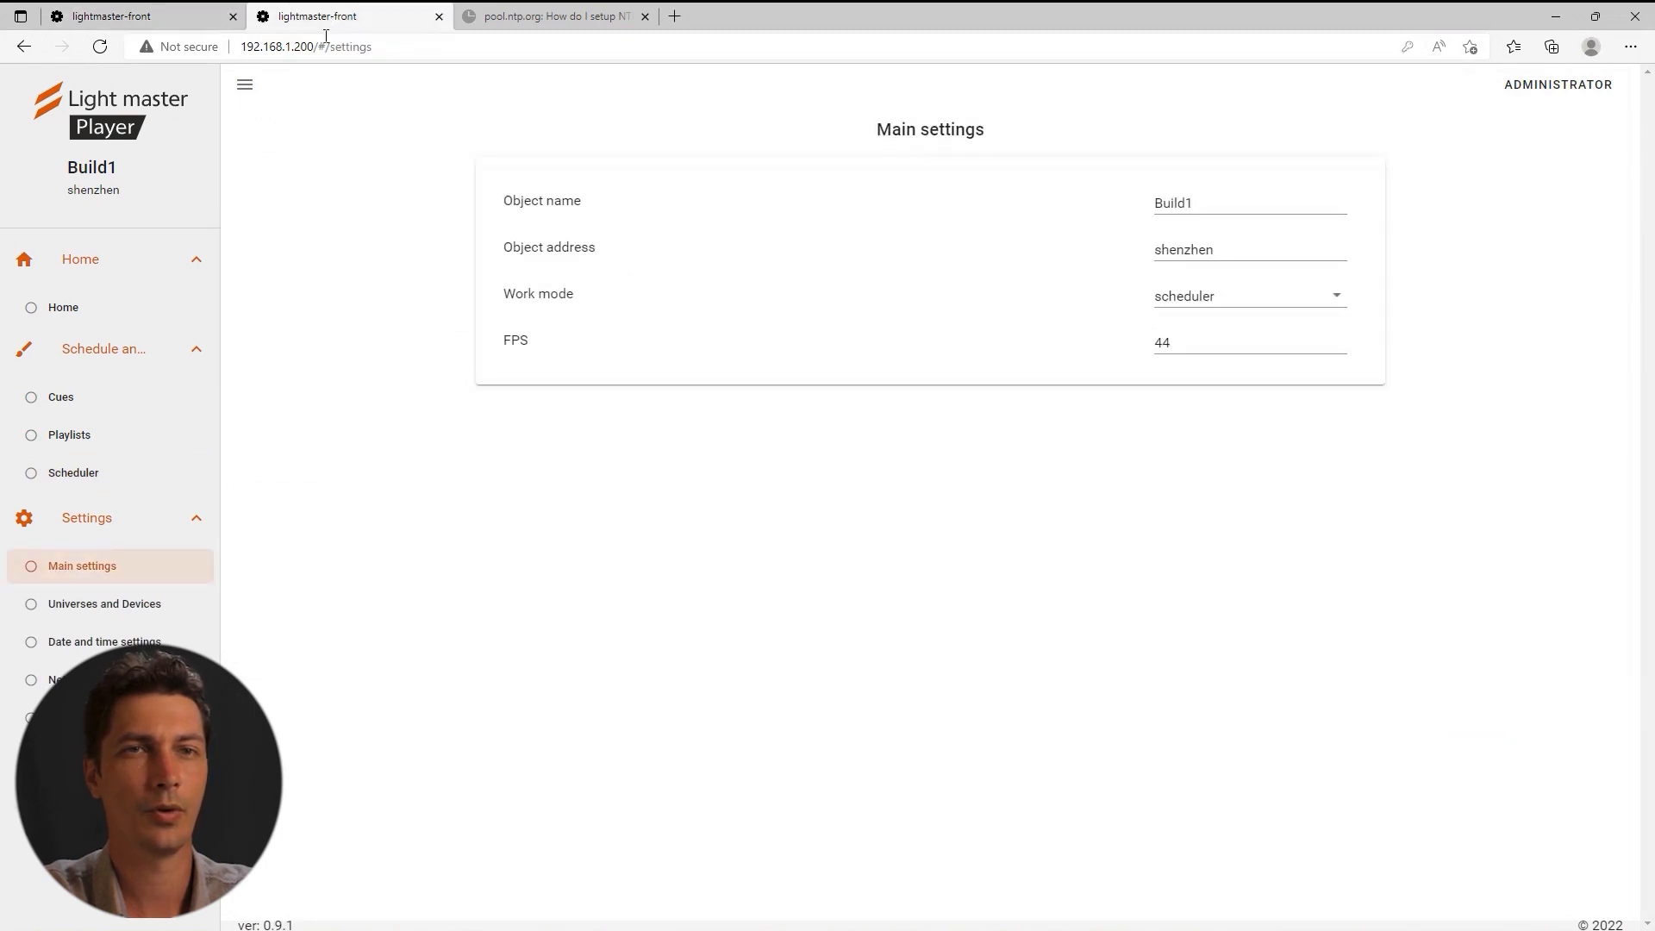
{"action": "left_click", "coordinate": [1201, 205]}
{"action": "key", "text": "BackSpace"}
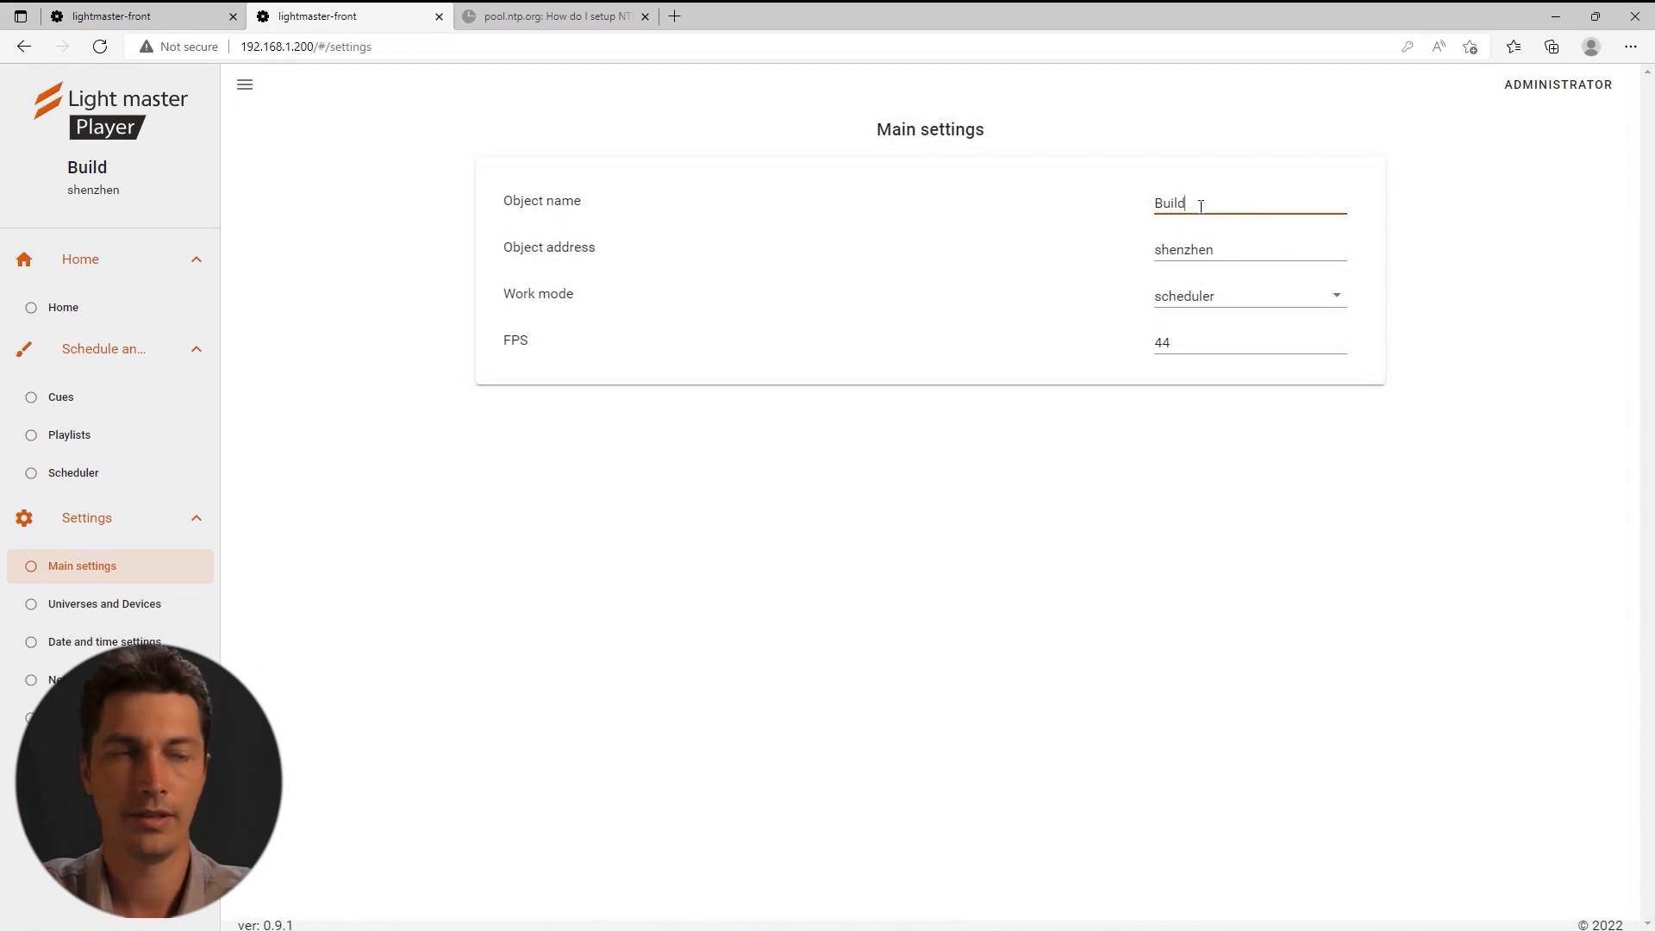
{"action": "type", "text": "2"}
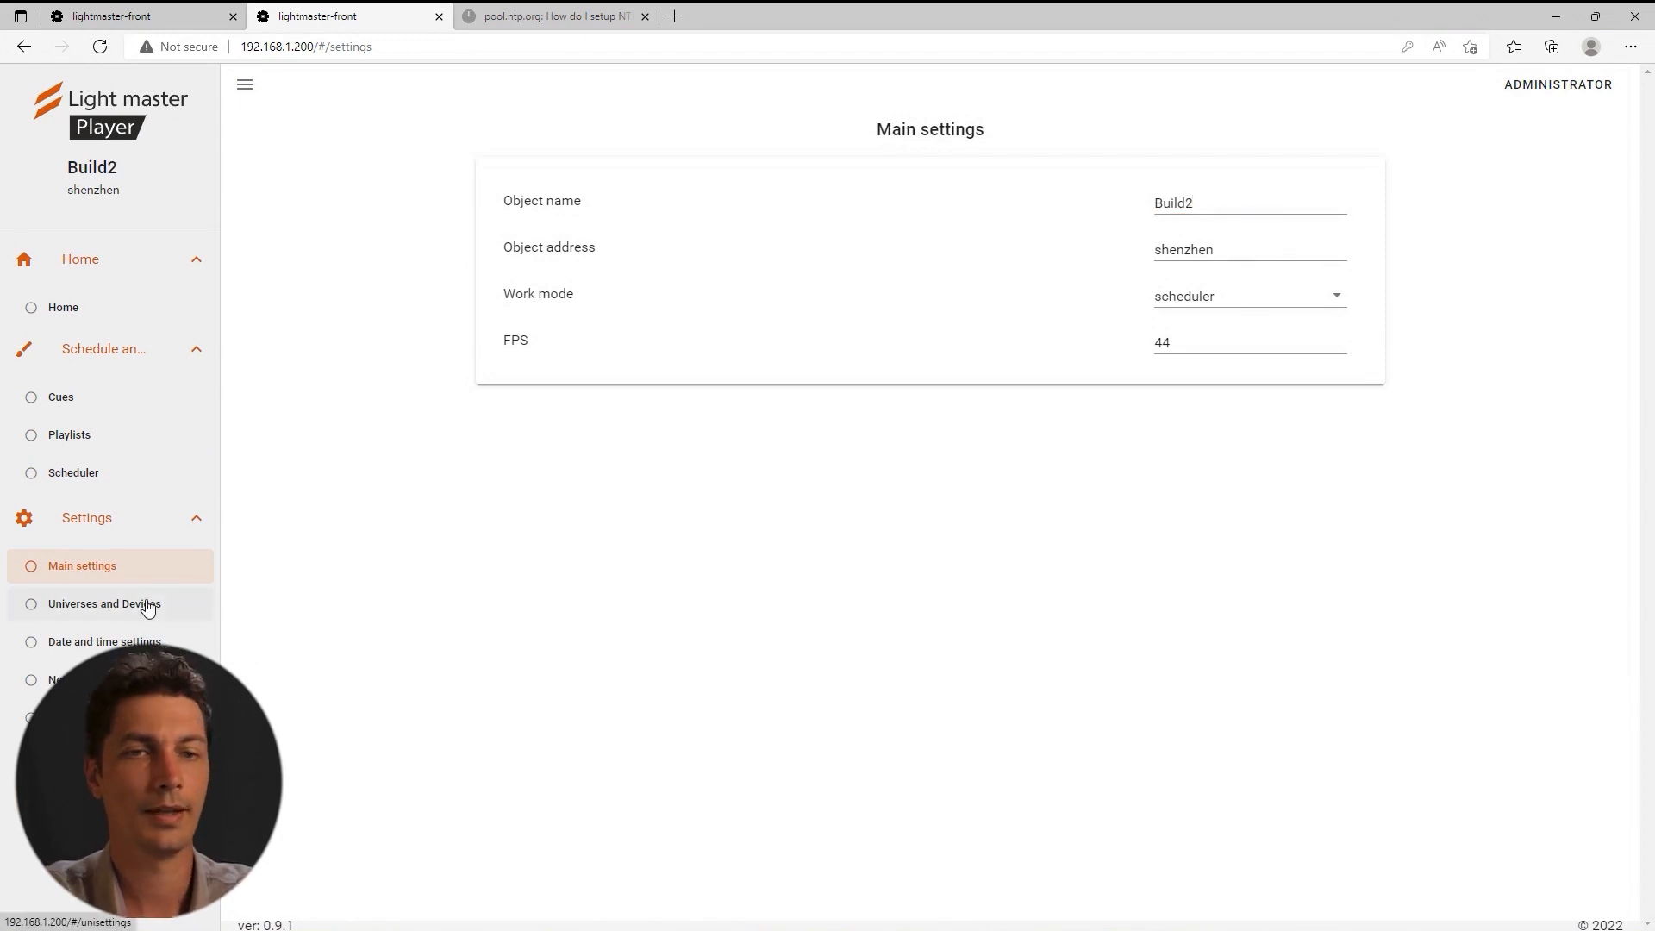
{"action": "left_click", "coordinate": [147, 605]}
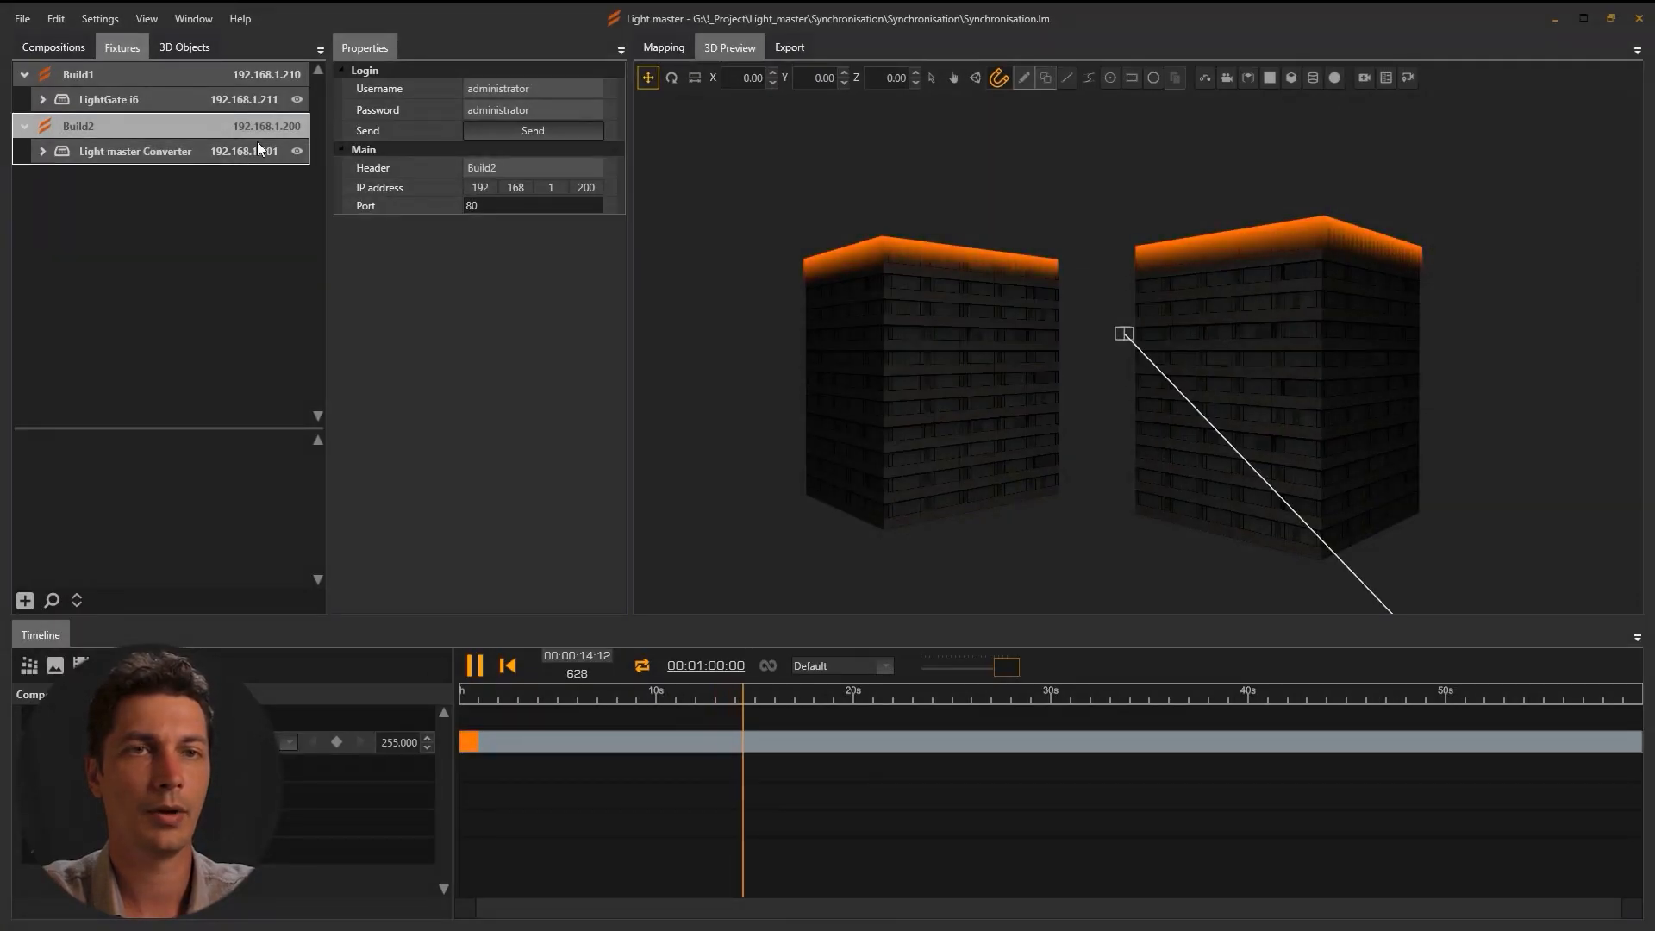
Send universe and device data to Build2, then log in to its player as administrator.
{"action": "left_click", "coordinate": [520, 130]}
{"action": "left_click", "coordinate": [824, 559]}
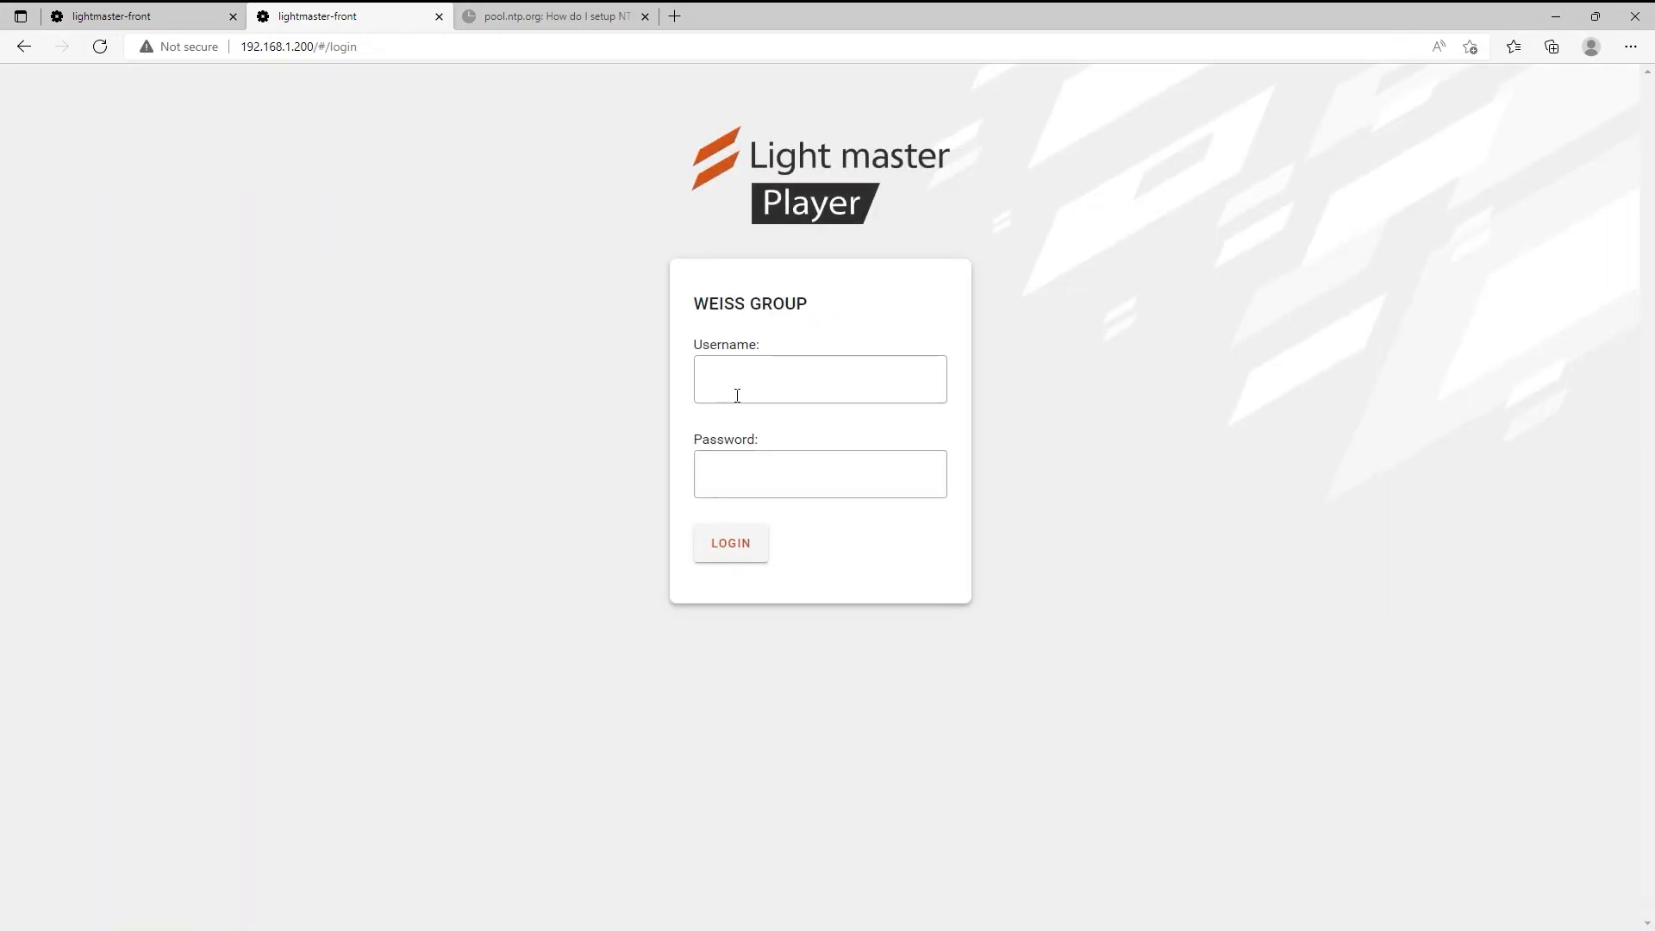
{"action": "left_click", "coordinate": [736, 395]}
{"action": "type", "text": "administrator"}
{"action": "left_click", "coordinate": [748, 473]}
{"action": "type", "text": "administrator"}
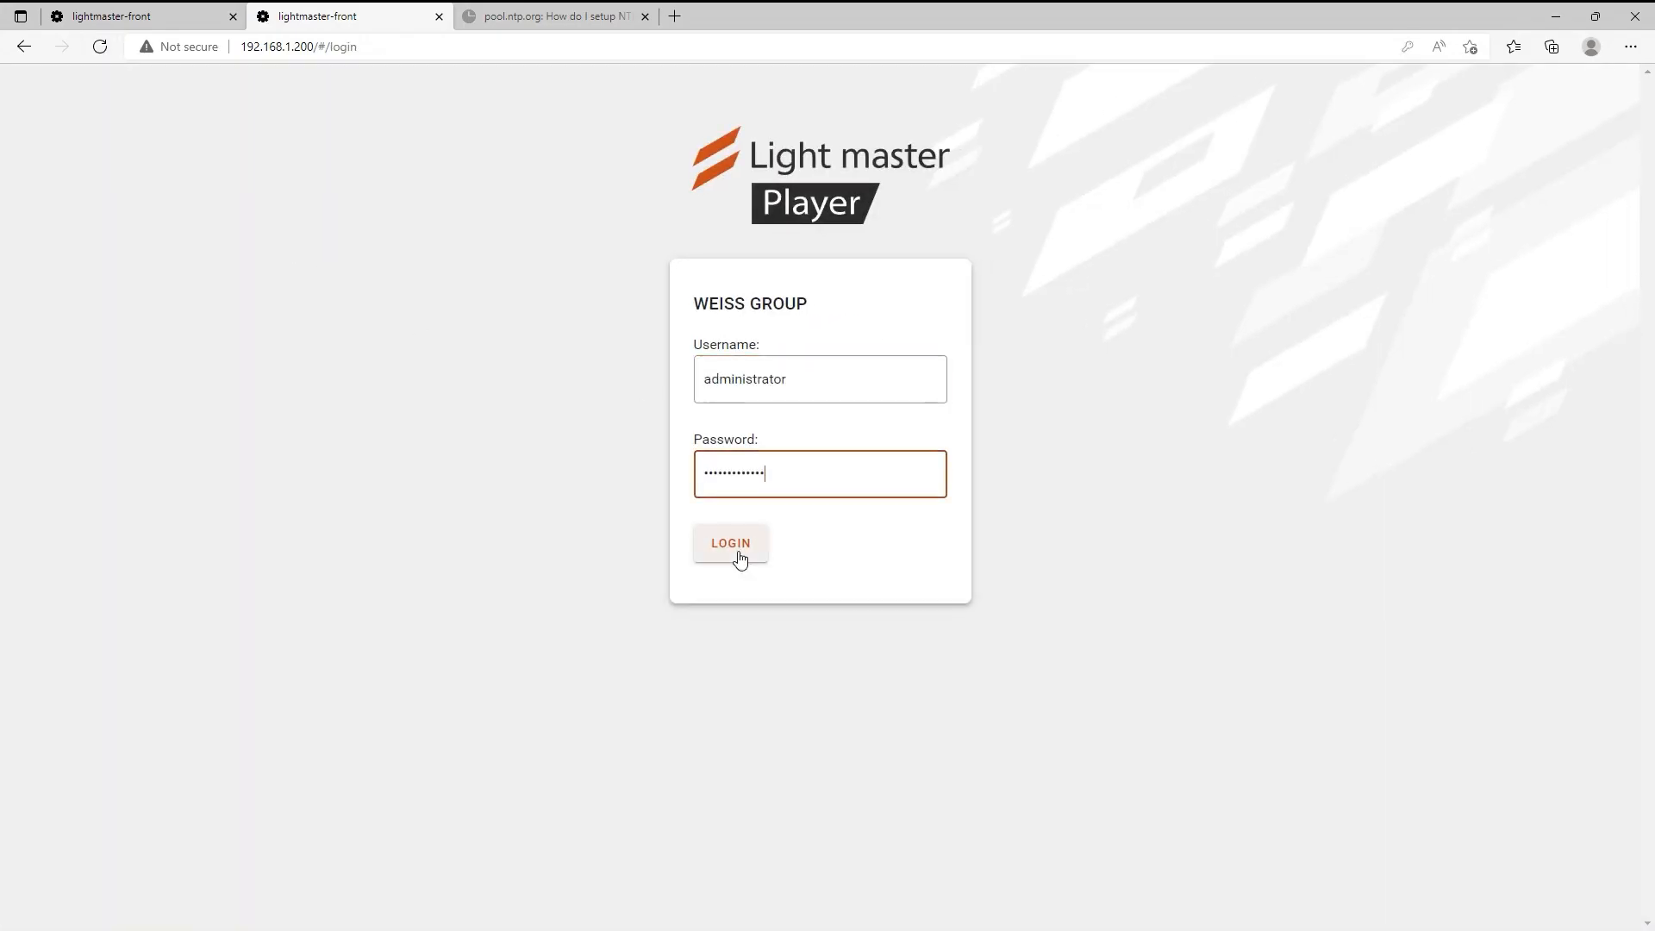
{"action": "left_click", "coordinate": [738, 553]}
{"action": "left_click", "coordinate": [25, 87]}
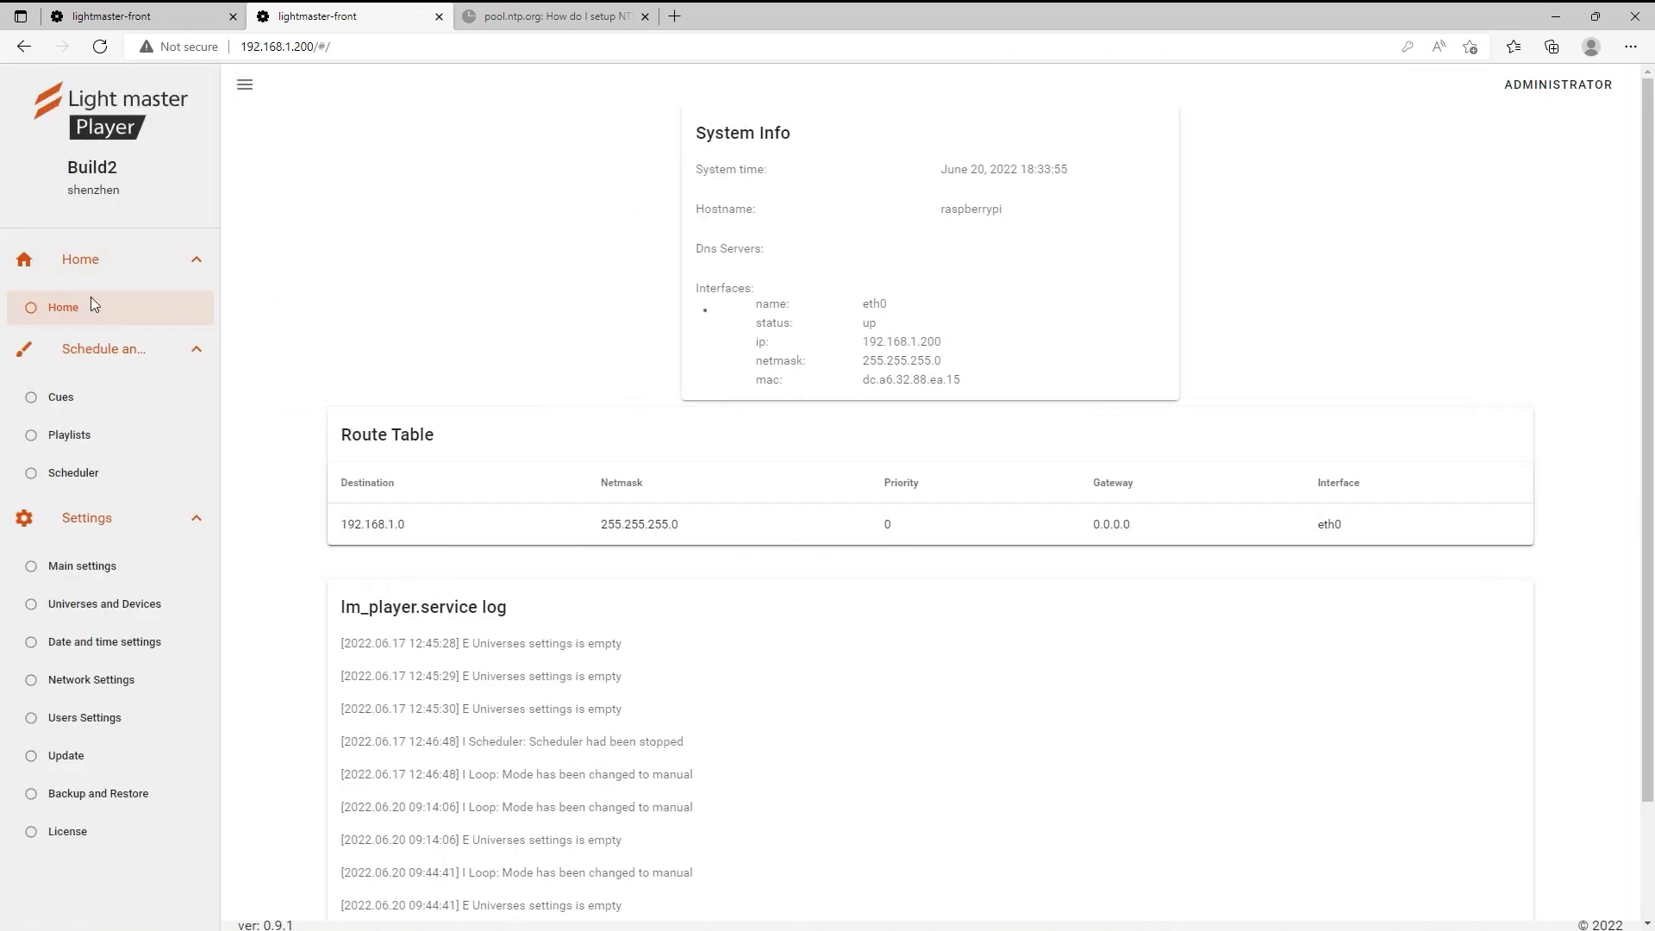
{"action": "left_click", "coordinate": [121, 603]}
Edit Date and time settings, entering 1.pool.ntp.org as the Primary NTP Server.
{"action": "left_click", "coordinate": [115, 647]}
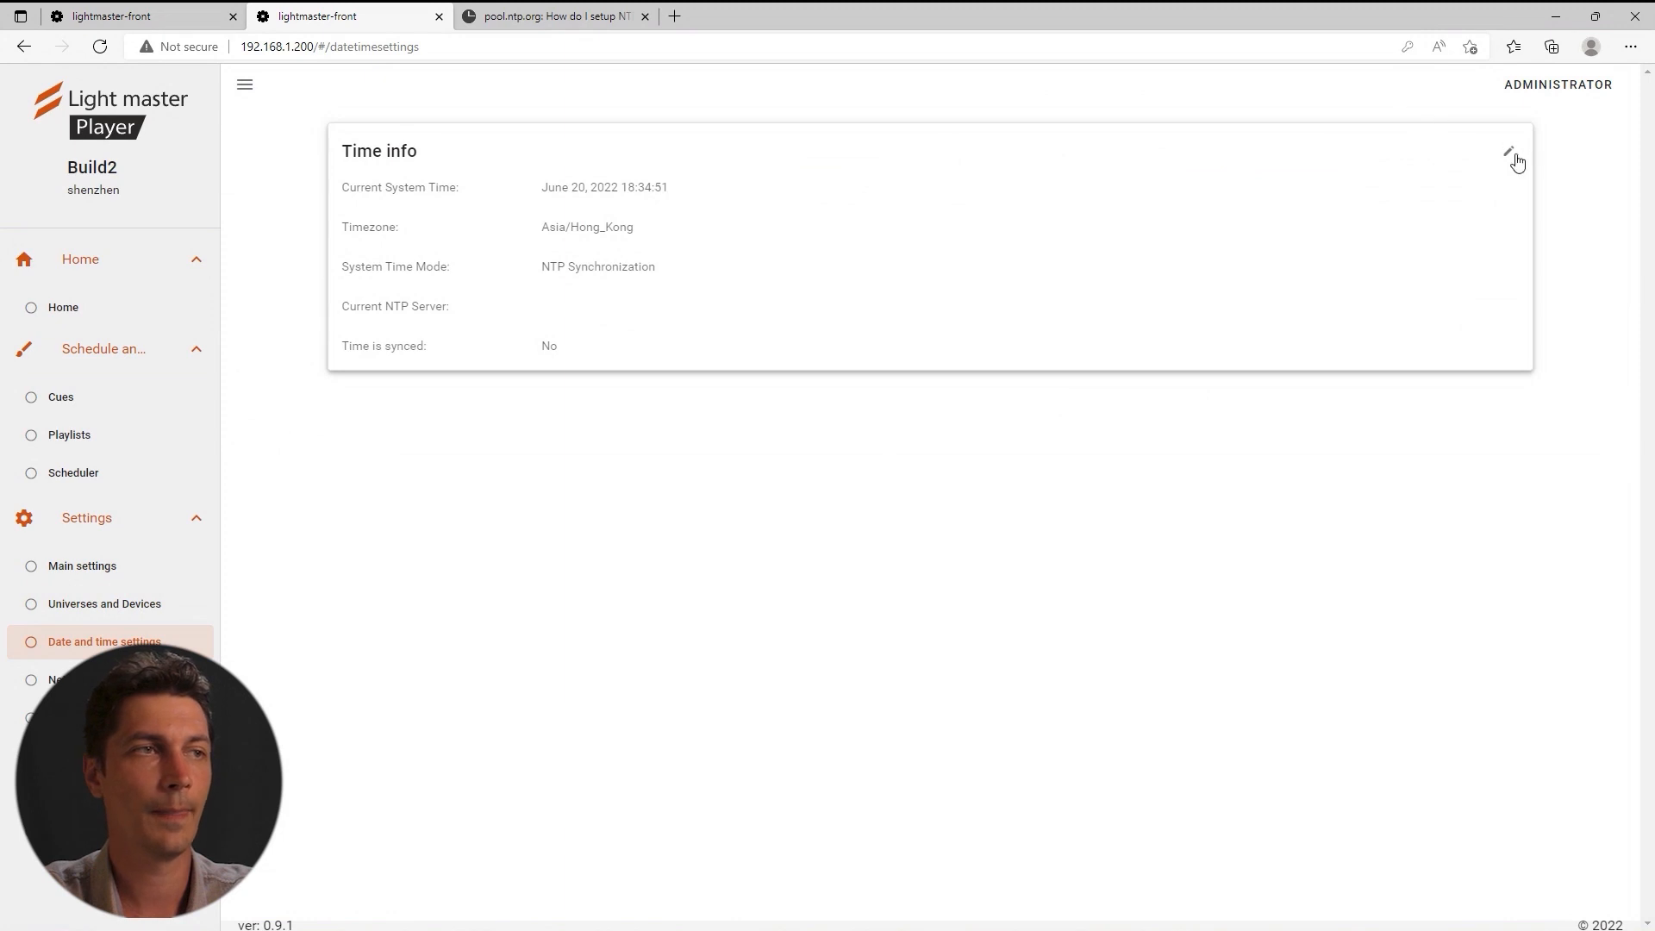
{"action": "left_click", "coordinate": [1511, 154]}
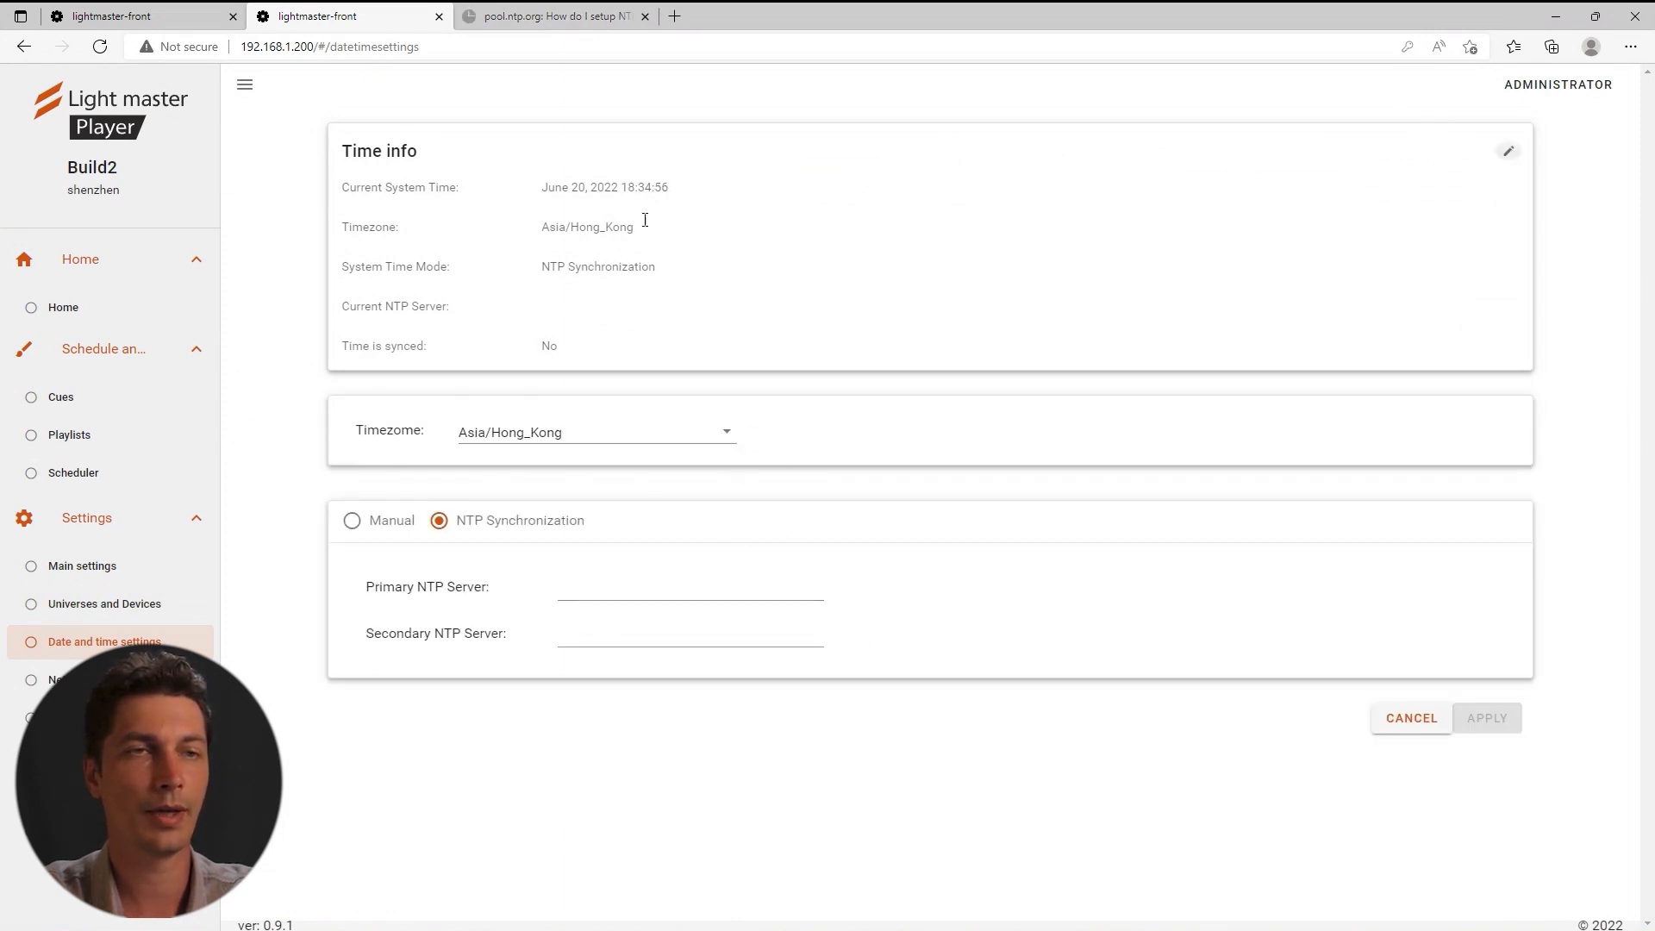
{"action": "left_click", "coordinate": [552, 16]}
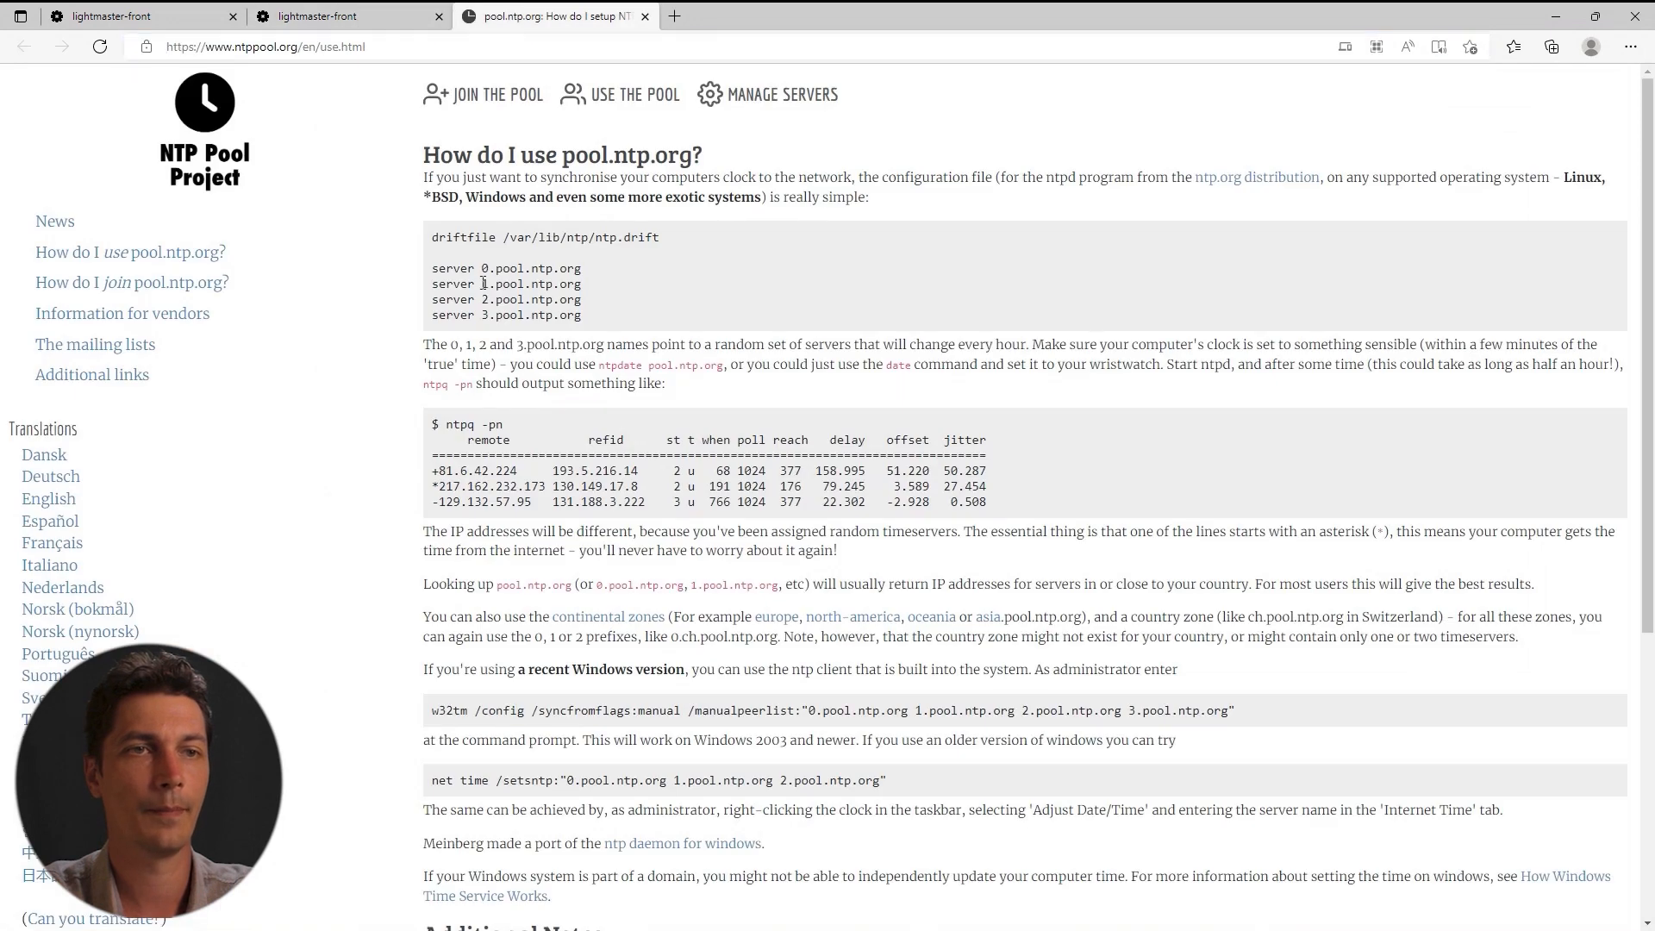
{"action": "left_click_drag", "start_coordinate": [481, 284], "coordinate": [582, 284]}
{"action": "left_click", "coordinate": [345, 17]}
{"action": "left_click", "coordinate": [601, 595]}
{"action": "type", "text": "v"}
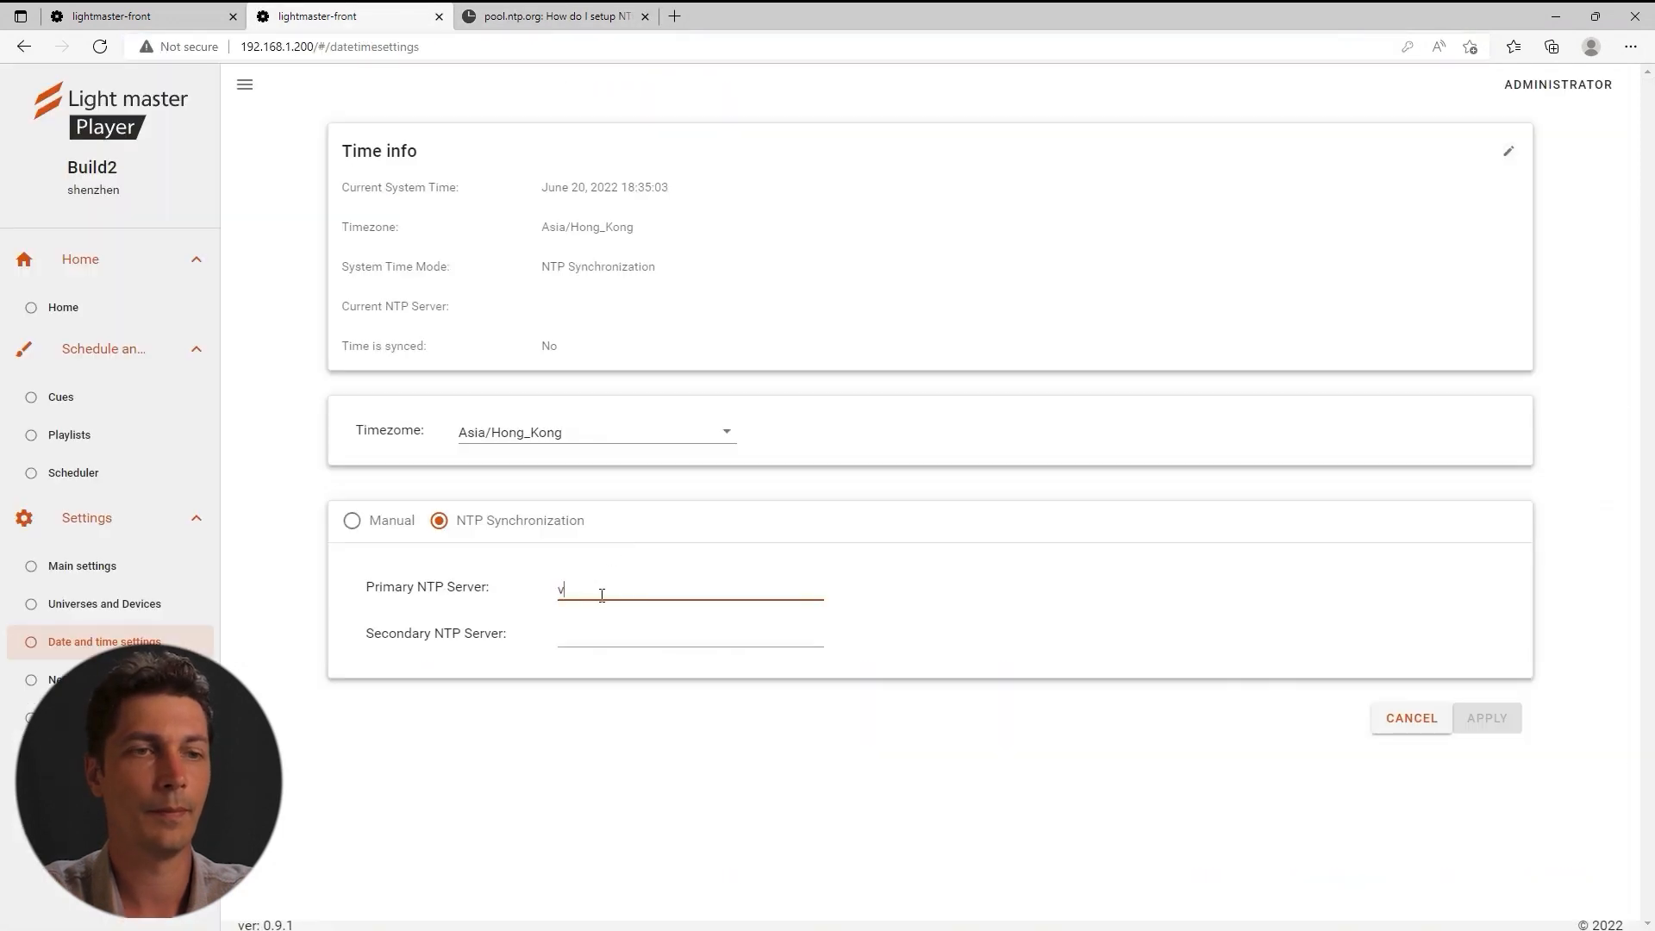
Set 193.5.216.14 as the Secondary NTP Server and apply the time settings.
{"action": "left_click", "coordinate": [564, 16]}
{"action": "mouse_move", "coordinate": [552, 470]}
{"action": "left_mouse_down"}
{"action": "mouse_move", "coordinate": [650, 471]}
{"action": "mouse_move", "coordinate": [553, 470]}
{"action": "left_mouse_up"}
{"action": "key", "text": "ctrl+c"}
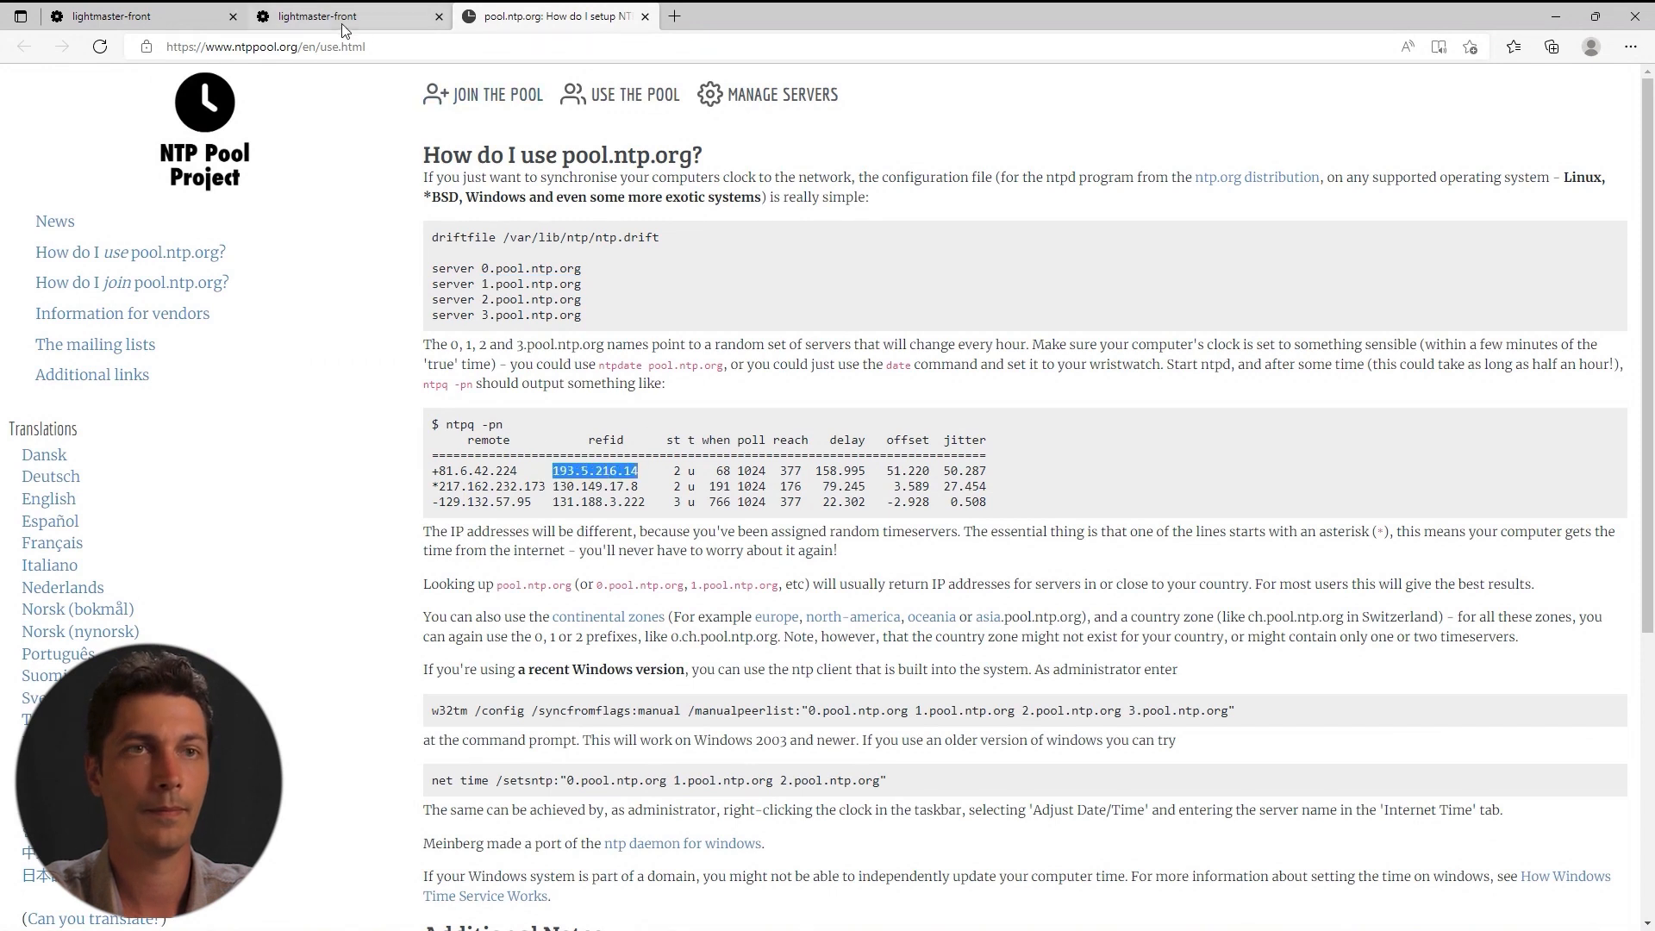
{"action": "left_click", "coordinate": [341, 17]}
{"action": "left_click", "coordinate": [572, 636]}
{"action": "key", "text": "ctrl+v"}
{"action": "left_click", "coordinate": [1479, 720]}
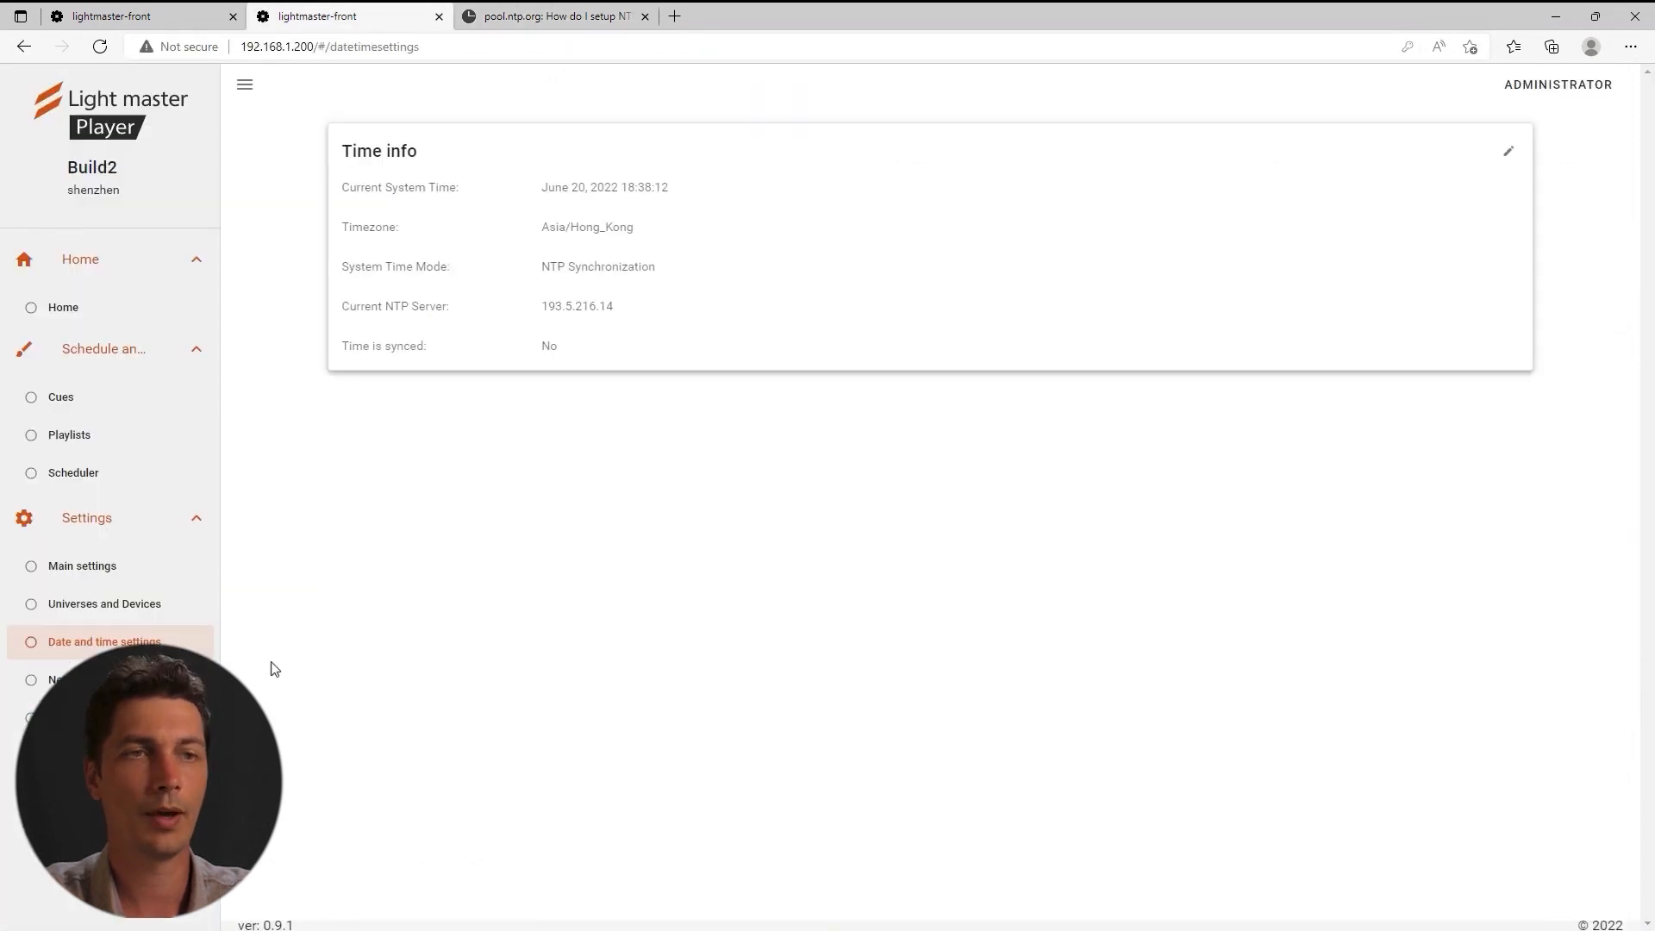
{"action": "left_click", "coordinate": [60, 680]}
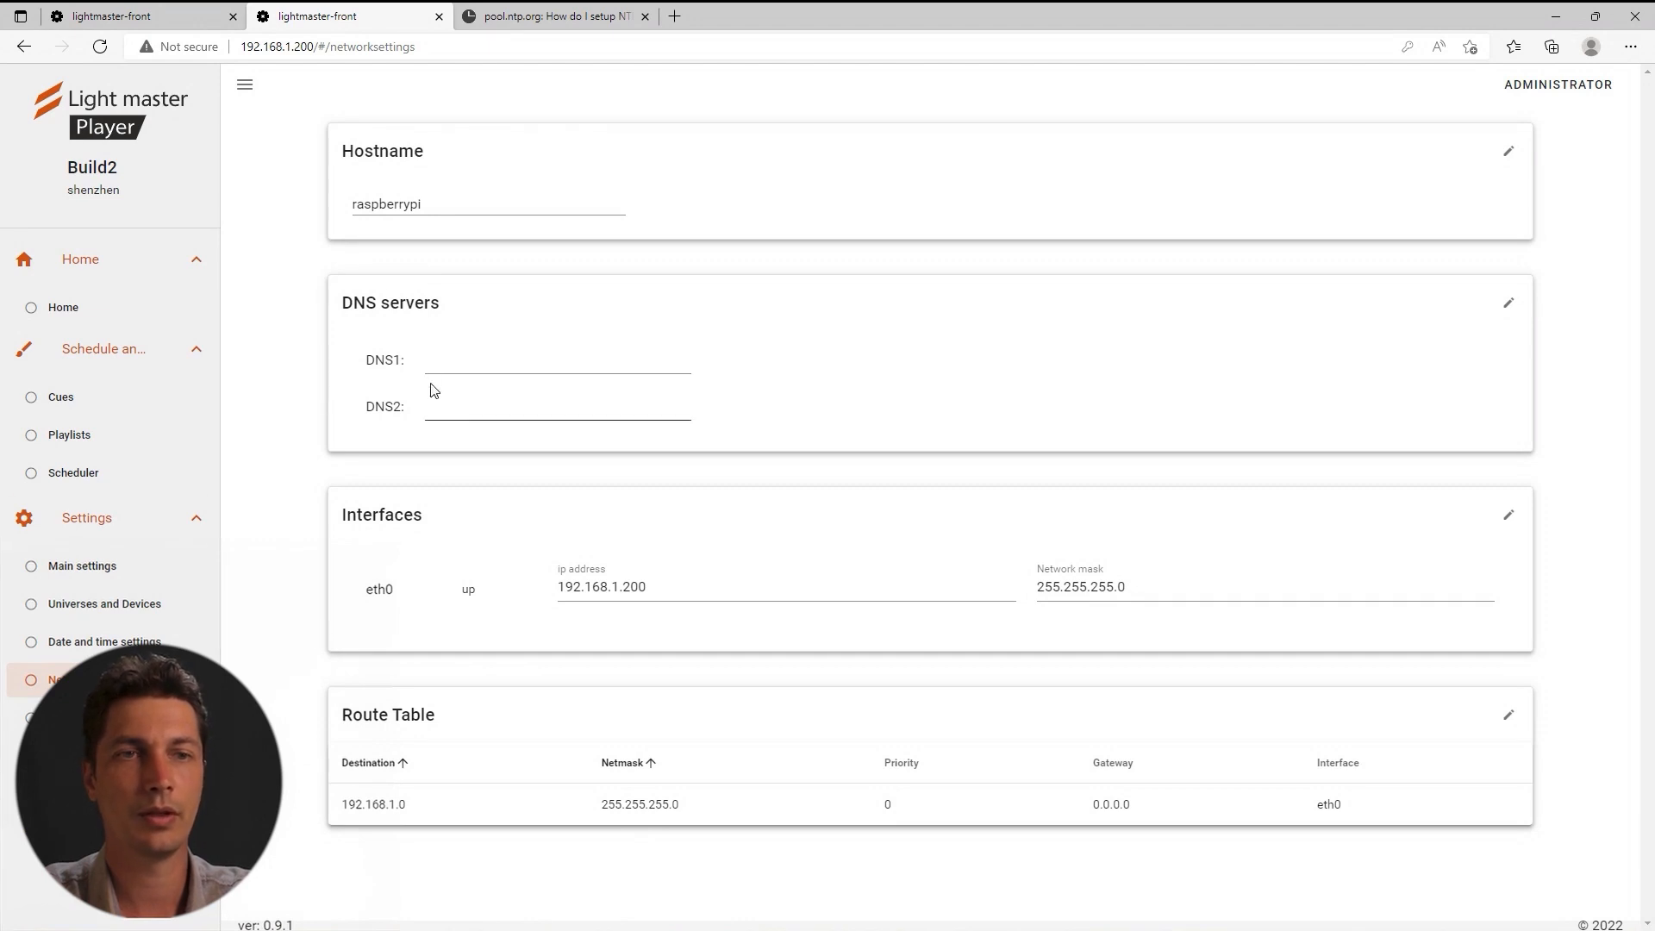
Copy Build1's DNS1 address and set 192.168.1.1 as Build2's DNS1.
{"action": "left_click", "coordinate": [186, 18]}
{"action": "left_click", "coordinate": [114, 684]}
{"action": "left_click_drag", "start_coordinate": [509, 363], "coordinate": [421, 363]}
{"action": "key", "text": "ctrl+c"}
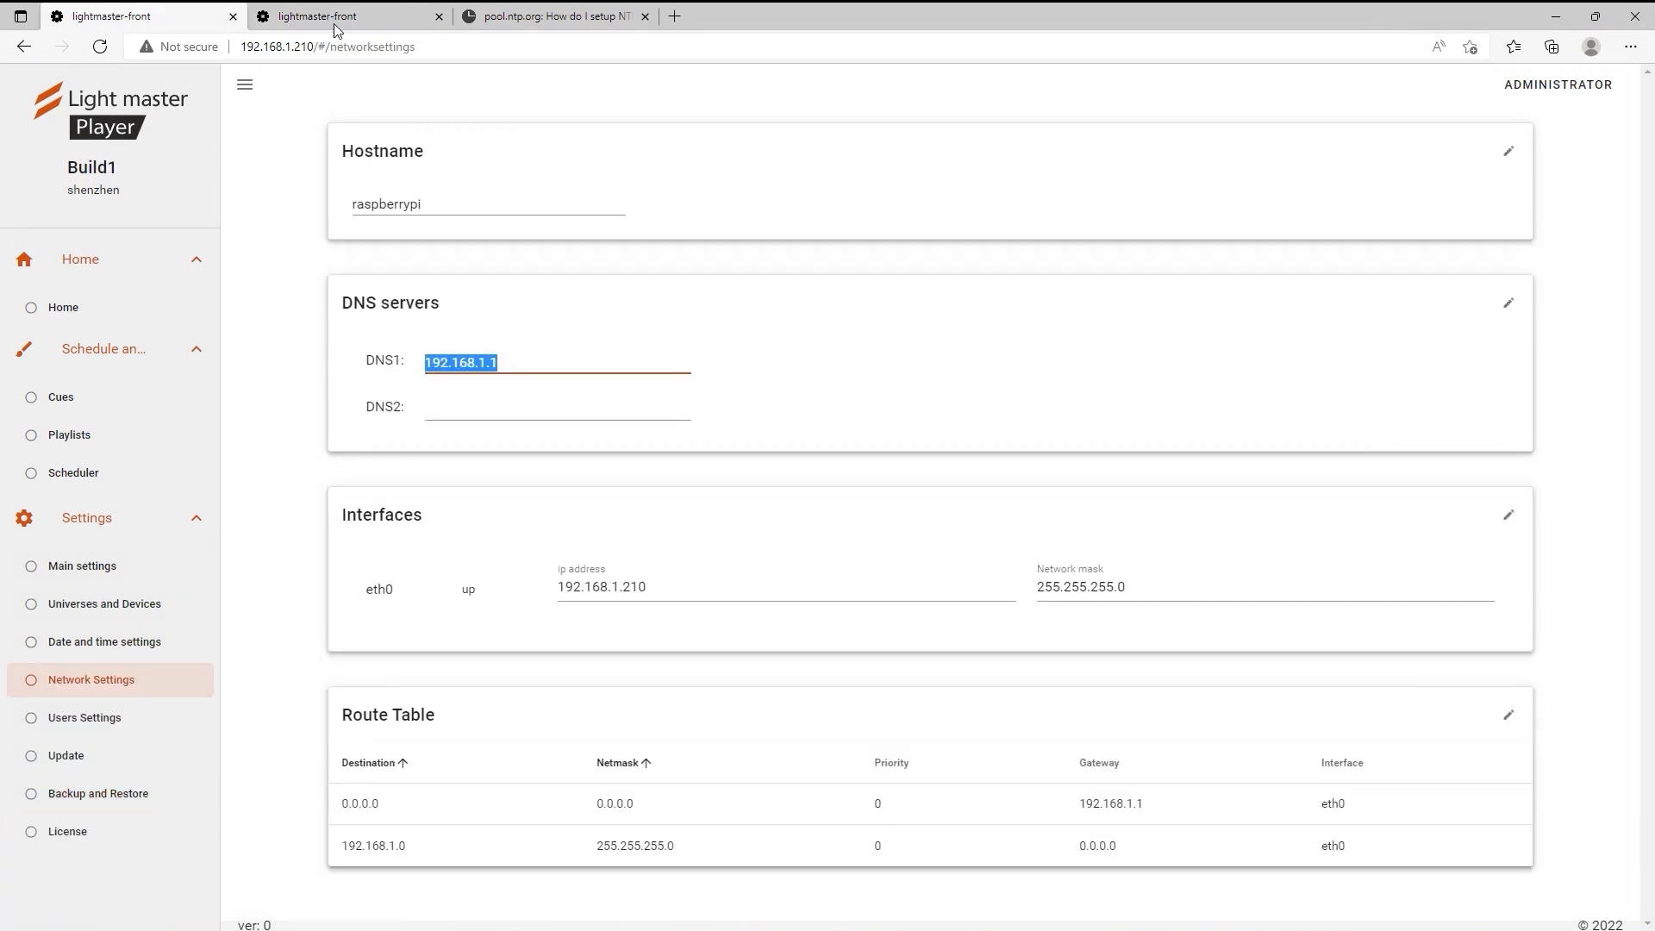
{"action": "left_click", "coordinate": [337, 19]}
{"action": "left_click", "coordinate": [517, 362]}
{"action": "left_click", "coordinate": [1509, 303]}
{"action": "left_click", "coordinate": [517, 363]}
{"action": "key", "text": "ctrl+v"}
{"action": "left_click", "coordinate": [1350, 441]}
Add a default route 0.0.0.0/0.0.0.0 via gateway 192.168.1.1 and save network settings.
{"action": "left_click", "coordinate": [1508, 715]}
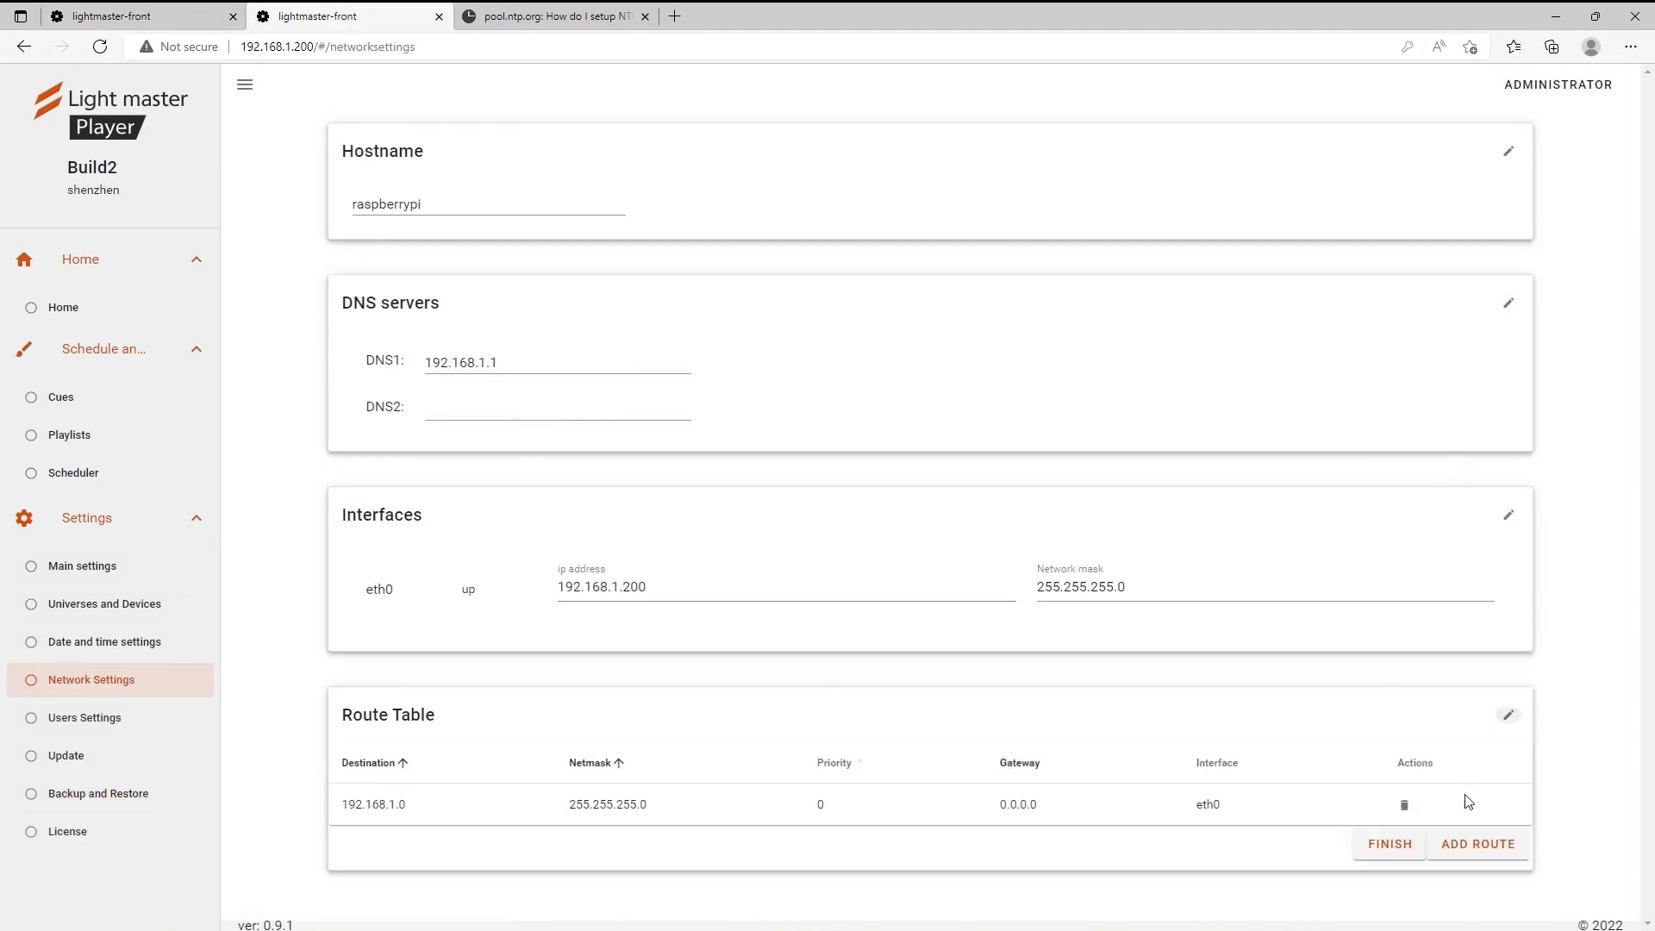
{"action": "left_click", "coordinate": [1477, 843]}
{"action": "left_click", "coordinate": [669, 494]}
{"action": "type", "text": "0.0.0.0"}
{"action": "left_click", "coordinate": [808, 487]}
{"action": "type", "text": "0.00.0"}
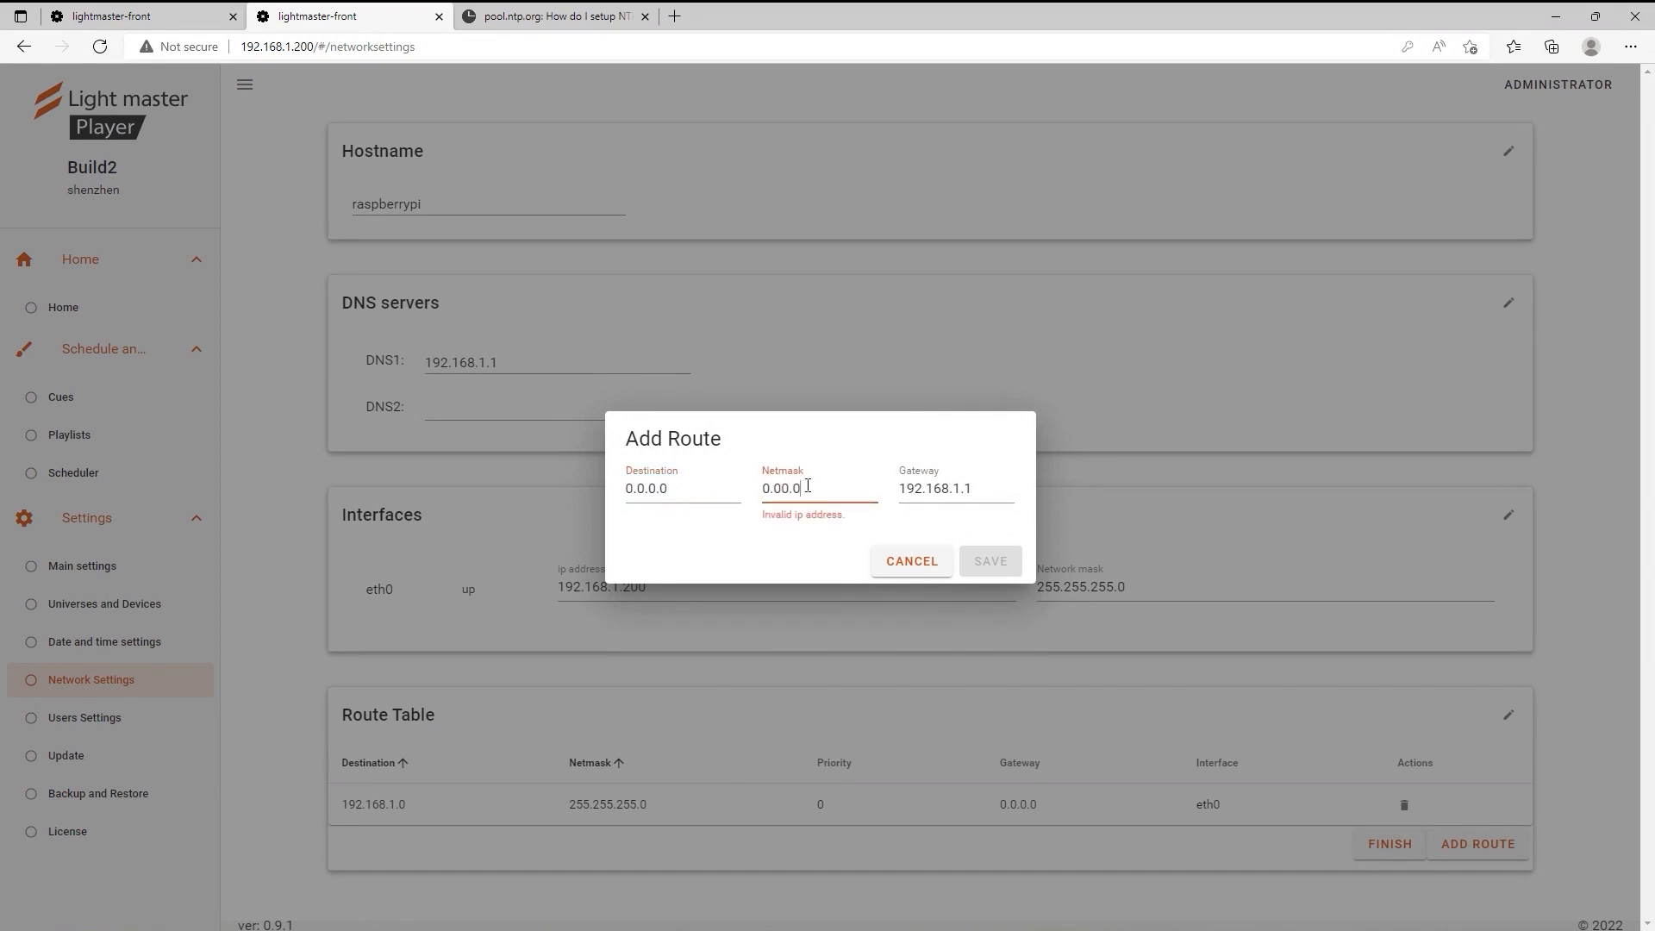
{"action": "type", "text": ".0"}
{"action": "left_click", "coordinate": [990, 561]}
{"action": "scroll", "coordinate": [1569, 871], "scroll_direction": "down", "scroll_amount": 1}
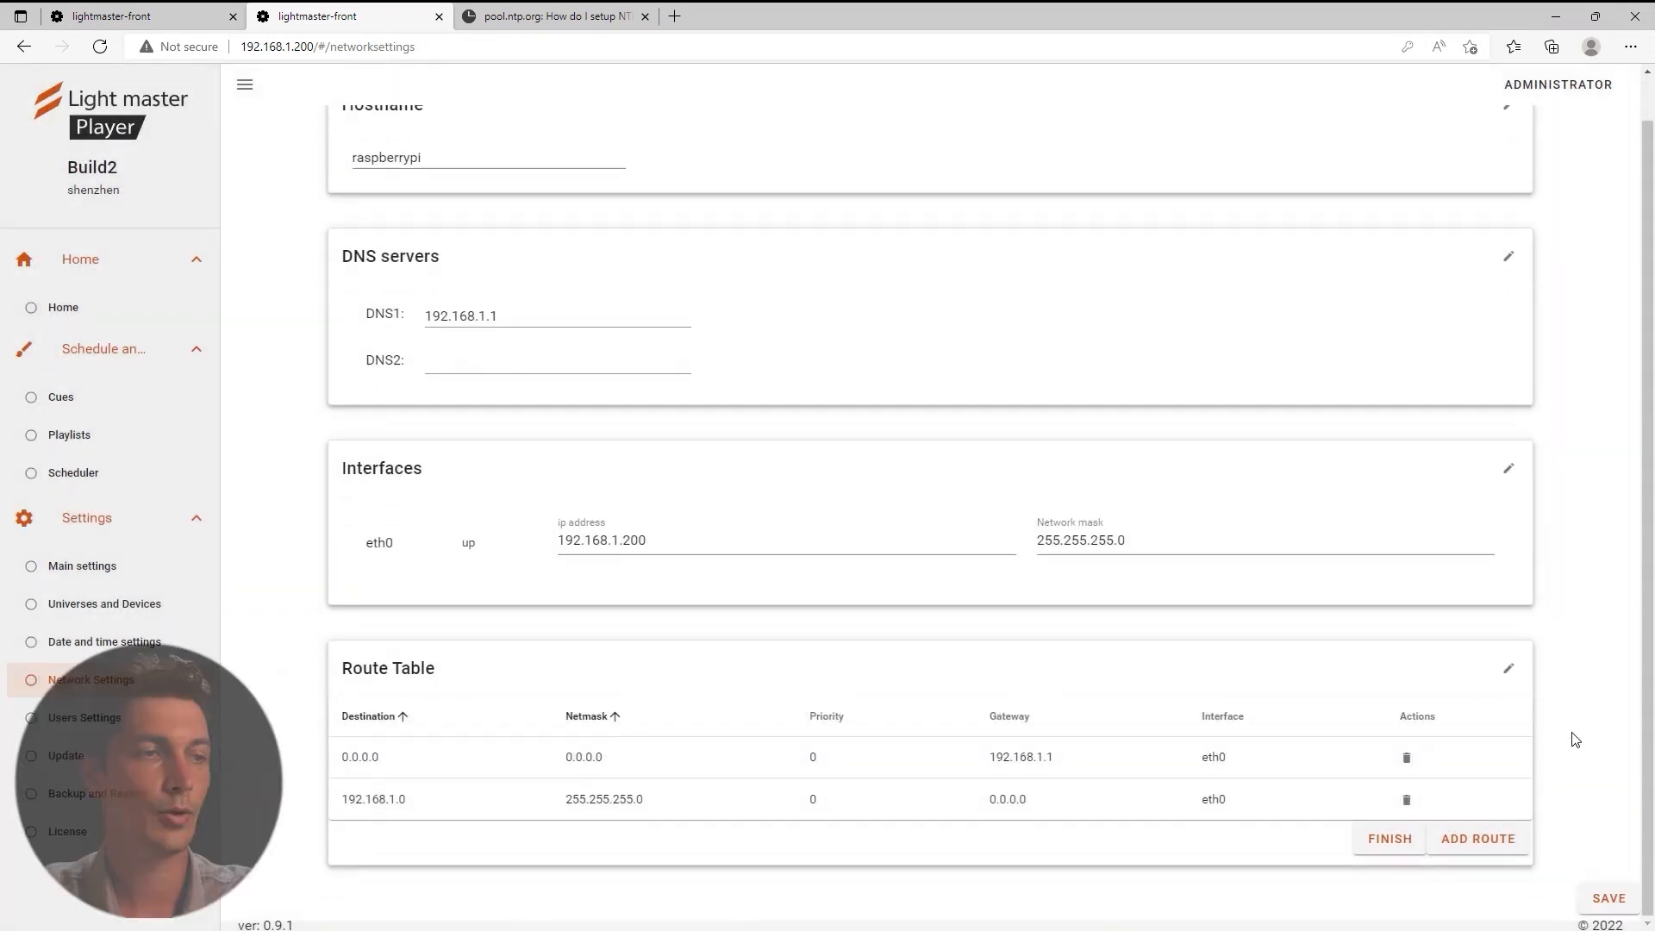
{"action": "left_click", "coordinate": [1608, 899]}
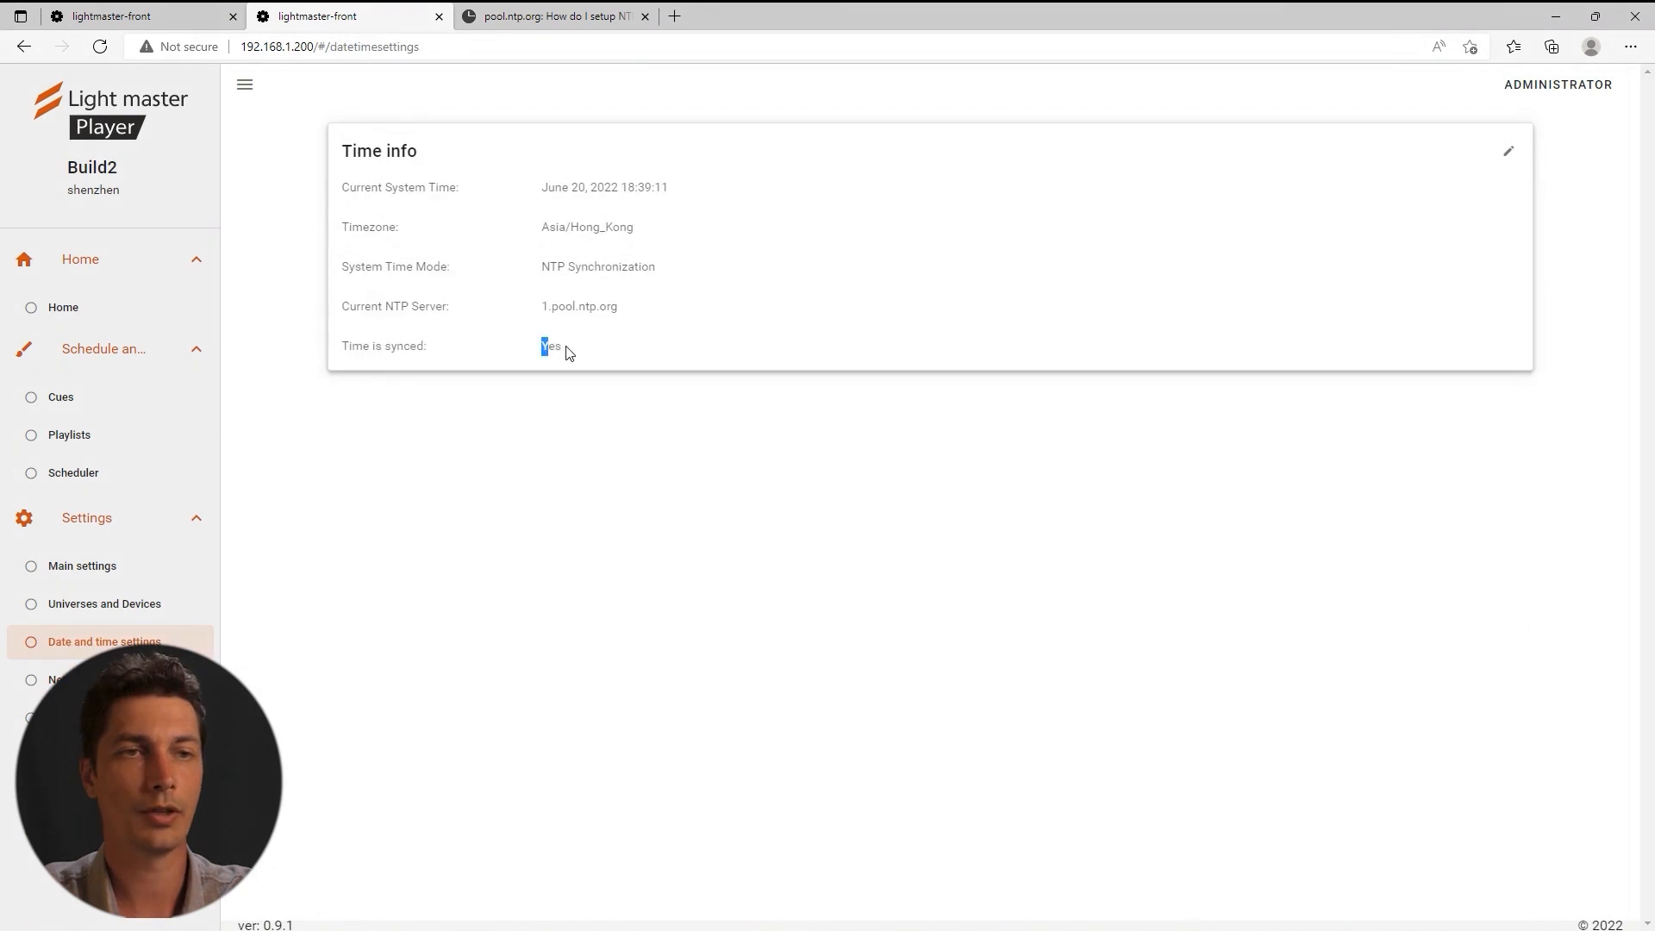
{"action": "left_click_drag", "start_coordinate": [569, 353], "coordinate": [570, 354]}
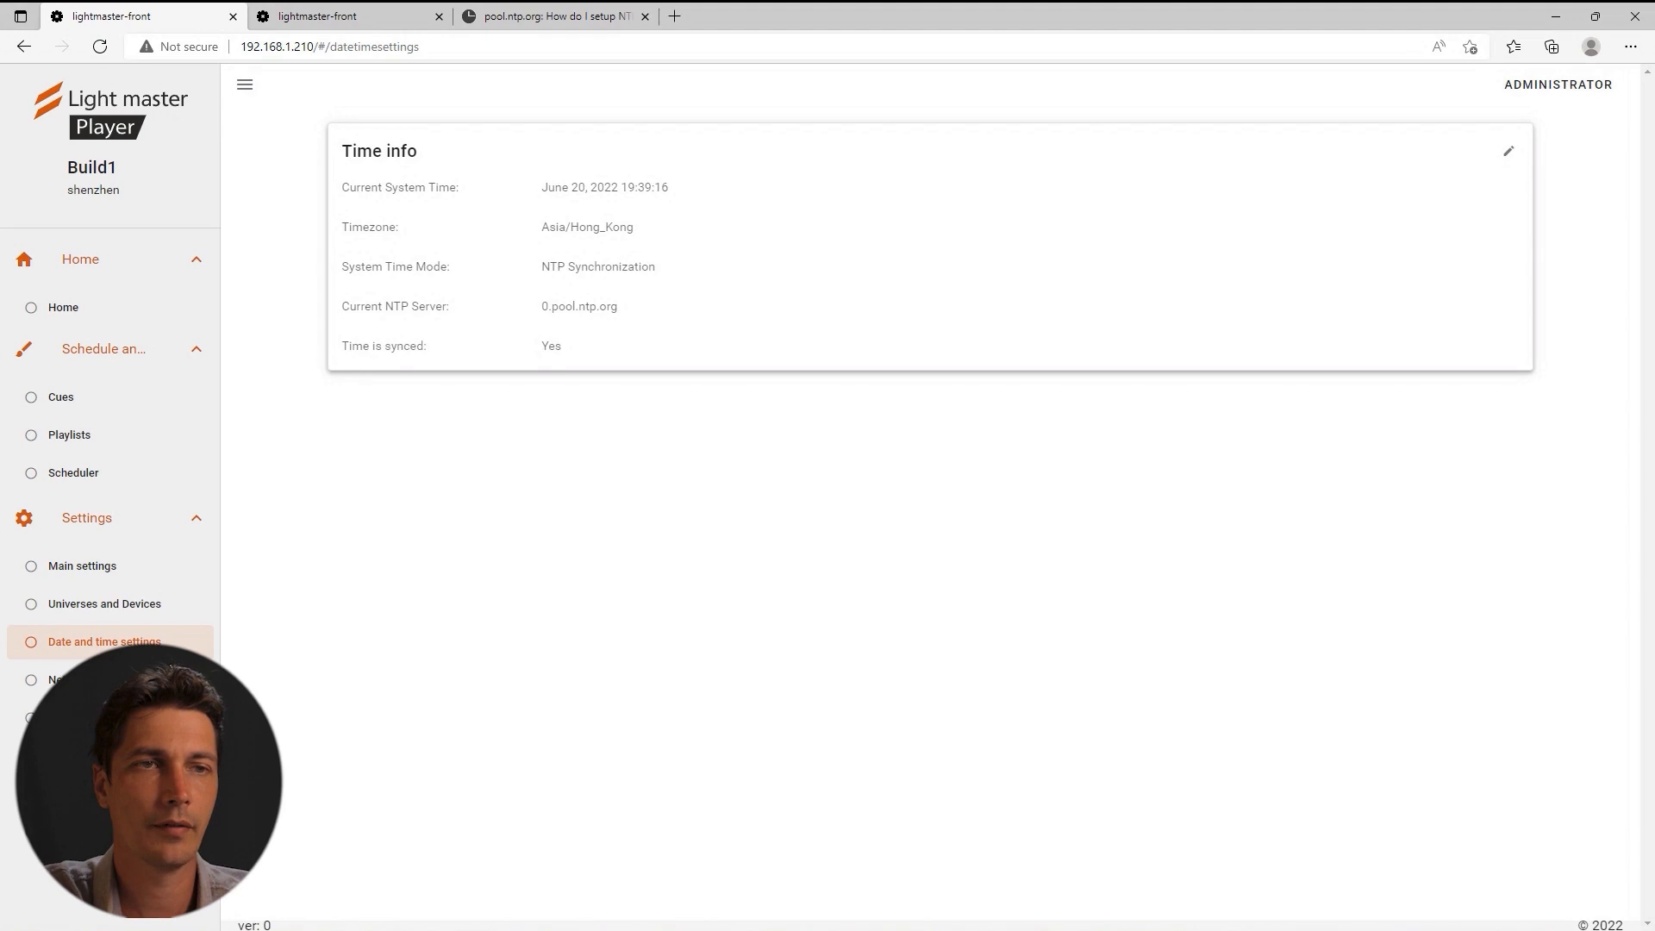
Open Build1's Scheduler calendar showing the Holyday event on June 20, 19:00–19:05.
{"action": "left_click", "coordinate": [86, 473]}
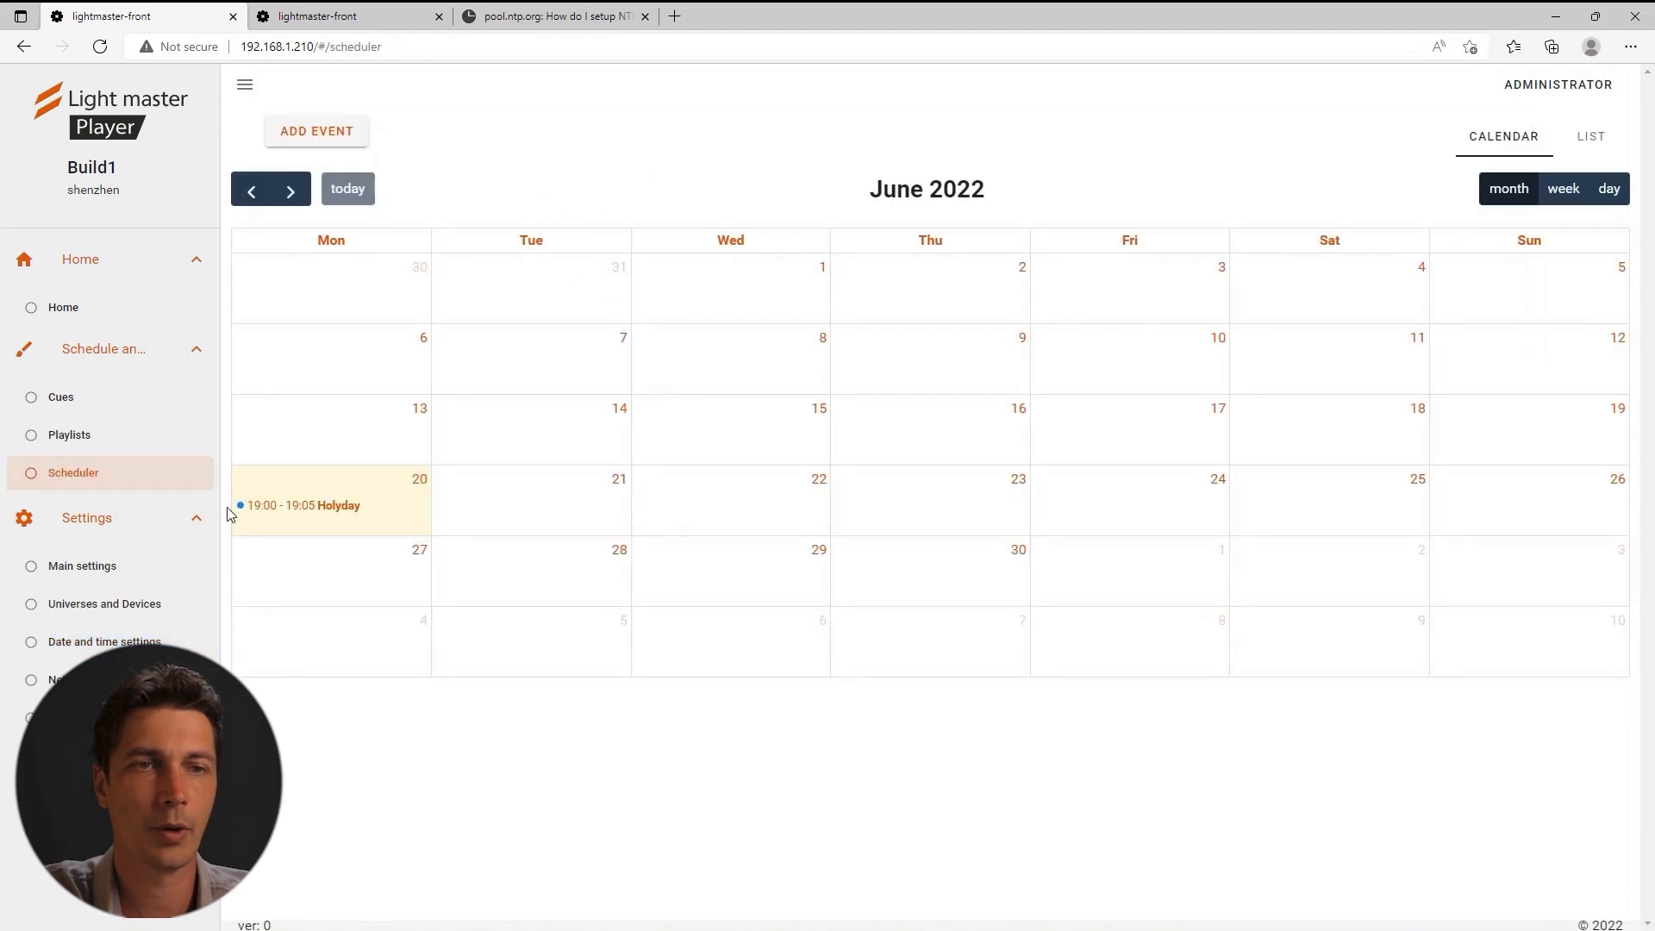